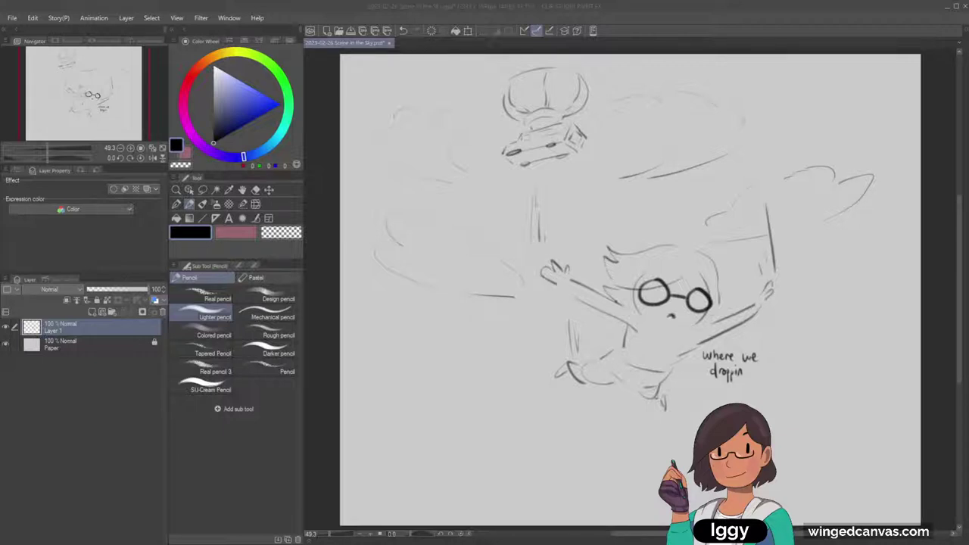
Add a new layer above Layer 1 and hide Layer 1 so the canvas is blank.
left_click(92, 312)
left_click(52, 345)
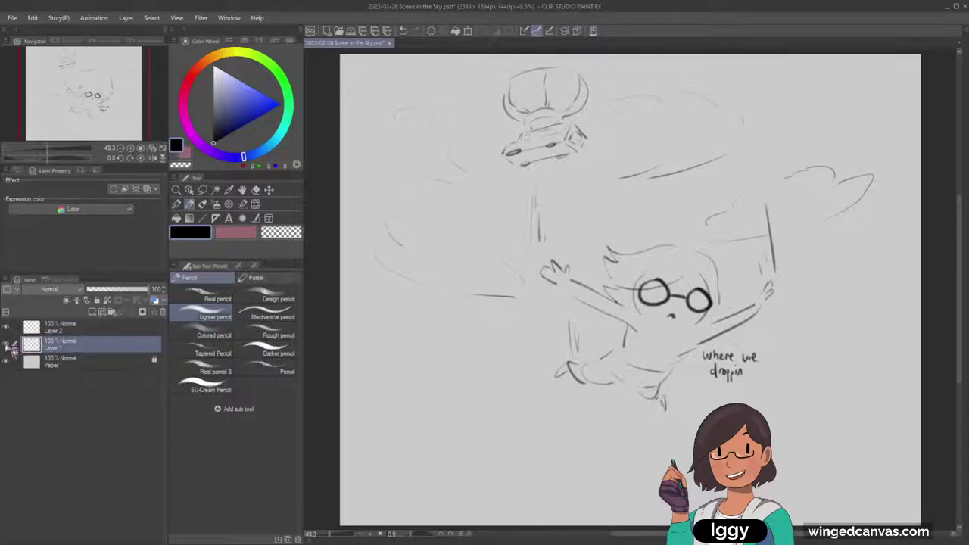
left_click(7, 345)
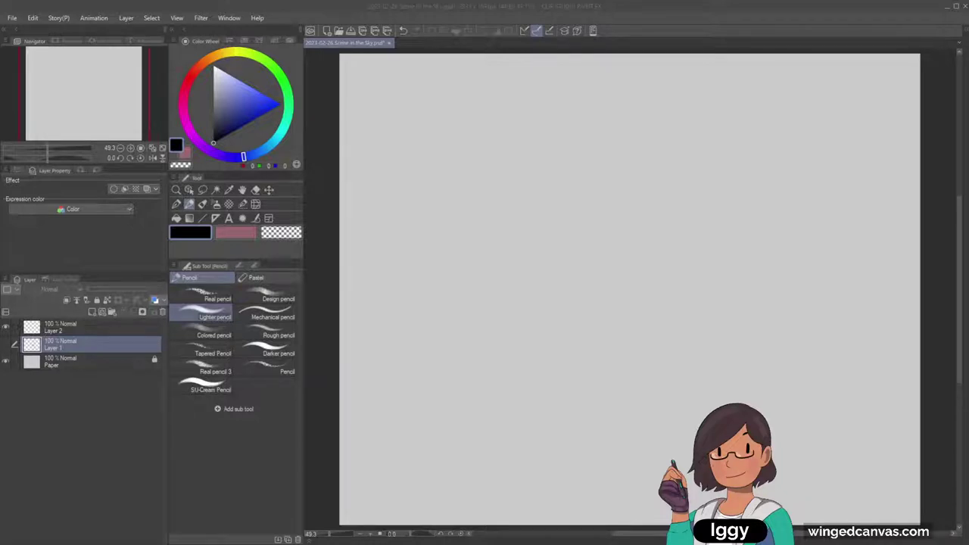
Handwrite the title "Thumbnailing" on Layer 2 with the Lighter pencil, in the canvas's upper-left corner.
left_click(190, 204)
left_click(189, 204)
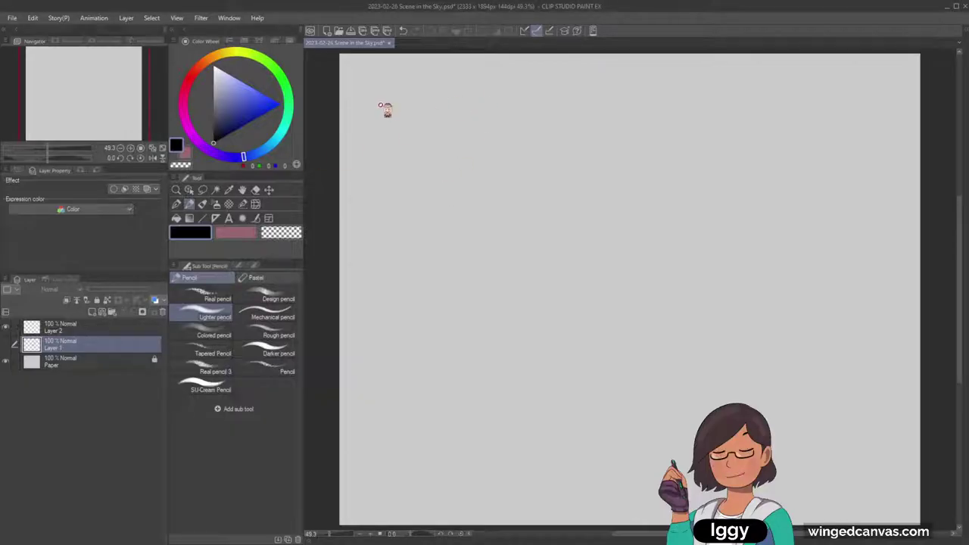
left_click(75, 329)
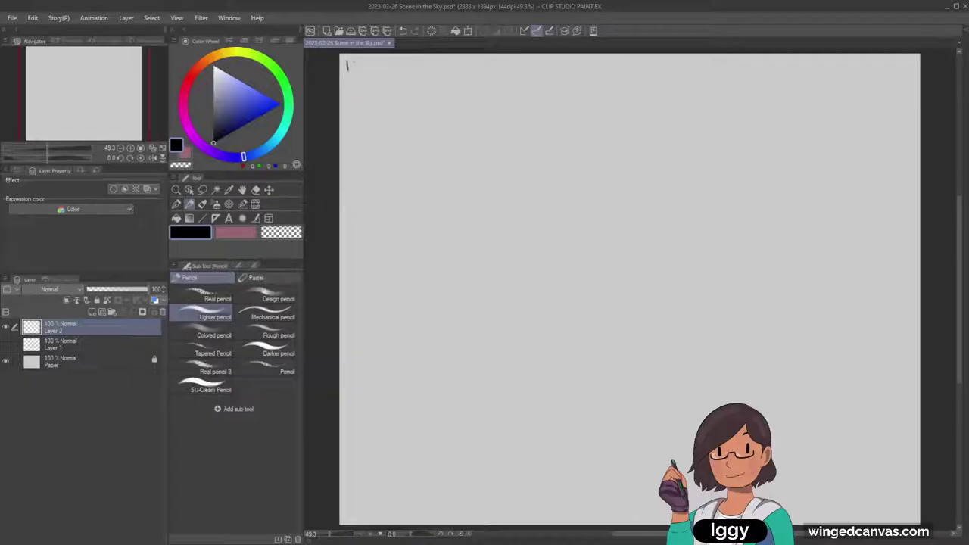
left_click_drag(350, 63, 351, 73)
left_click_drag(347, 64, 362, 73)
left_click_drag(363, 67, 374, 72)
mouse_move(376, 67)
left_mouse_down()
mouse_move(377, 77)
mouse_move(414, 78)
left_mouse_up()
key("ctrl+z")
left_click(395, 65)
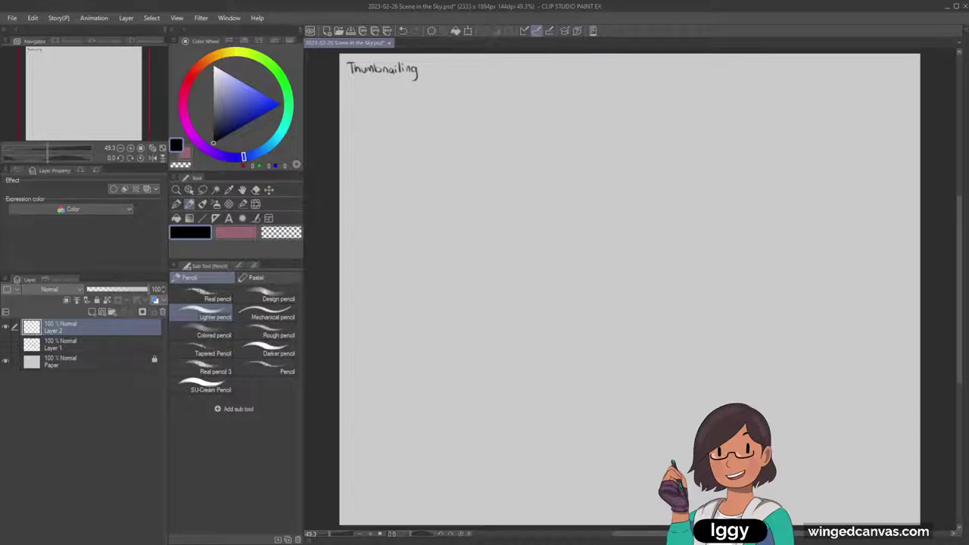
Sketch a large, loose freeform outline across the middle of the canvas with a few rough vertical lines over it.
mouse_move(566, 116)
left_mouse_down()
mouse_move(642, 245)
mouse_move(621, 112)
left_mouse_up()
key("ctrl+z")
left_click_drag(429, 244, 577, 194)
mouse_move(677, 200)
left_mouse_down()
mouse_move(719, 249)
mouse_move(487, 291)
left_mouse_up()
left_click_drag(402, 263, 412, 274)
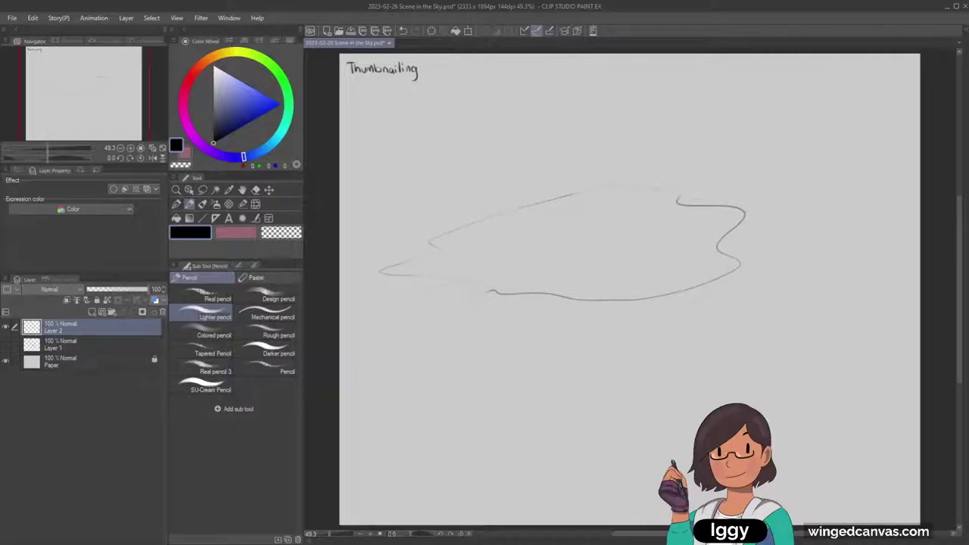
left_click_drag(464, 145, 465, 238)
left_click_drag(575, 176, 565, 254)
Erase the entire rough sketch below the title with an enlarged Hard eraser.
left_click(255, 190)
key("bracketright")
key("bracketright")
key("bracketright")
key("bracketright")
key("bracketright")
key("bracketright")
key("bracketright")
key("bracketright")
key("bracketright")
key("bracketright")
key("bracketright")
key("bracketright")
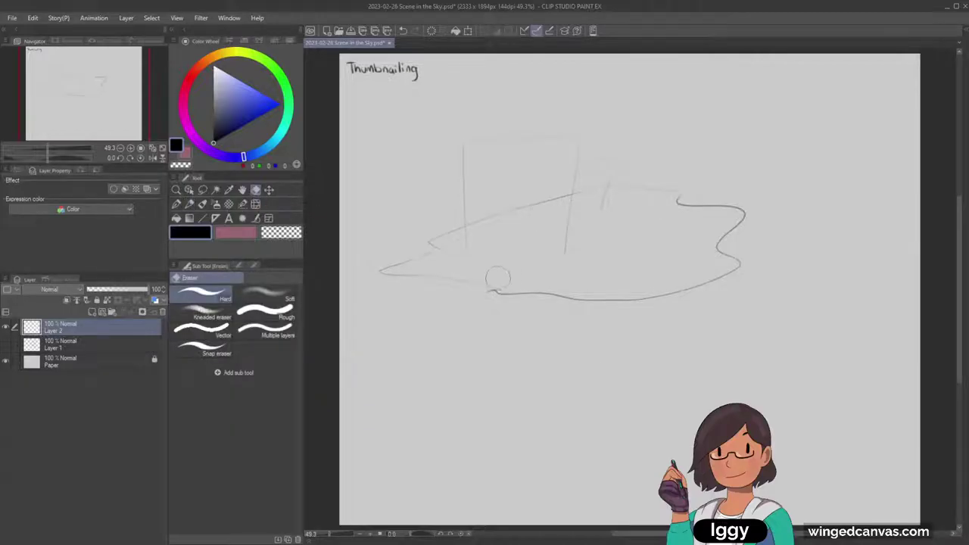
mouse_move(614, 191)
left_mouse_down()
mouse_move(425, 183)
mouse_move(522, 162)
mouse_move(636, 171)
mouse_move(708, 193)
mouse_move(691, 213)
mouse_move(548, 287)
mouse_move(544, 318)
left_mouse_up()
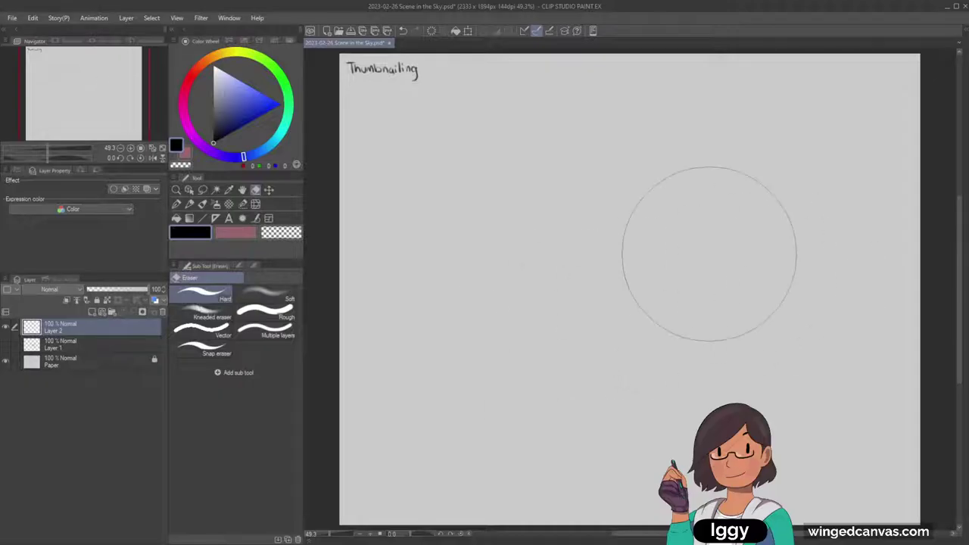
Choose the Rectangle figure tool, try a small frame over the title, and undo it.
key("p")
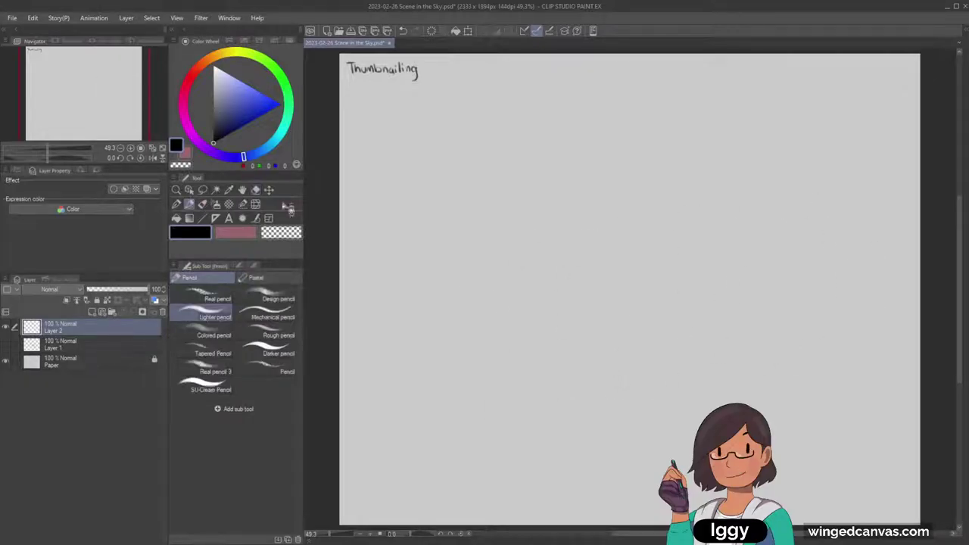
left_click(202, 218)
left_click(263, 330)
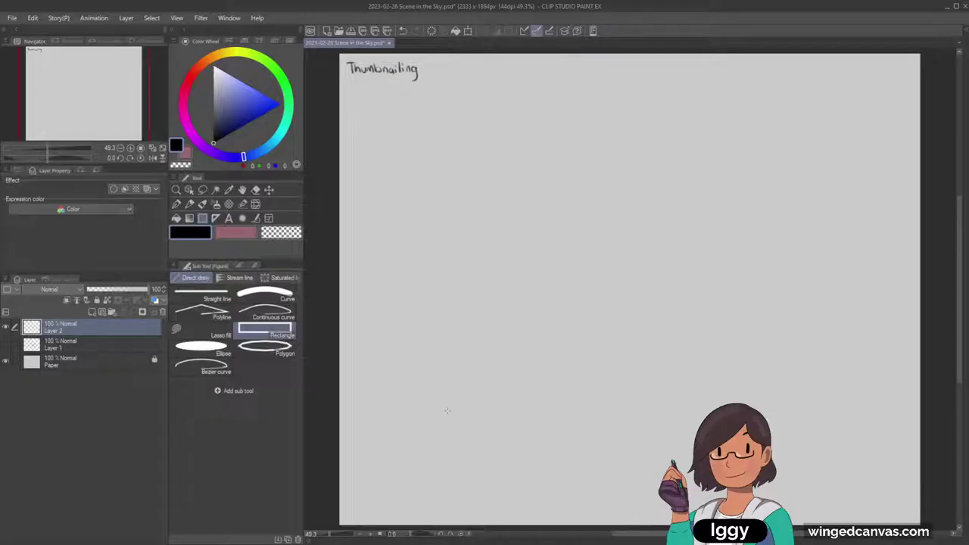
left_click(189, 204)
left_click(203, 218)
left_click_drag(341, 55, 397, 131)
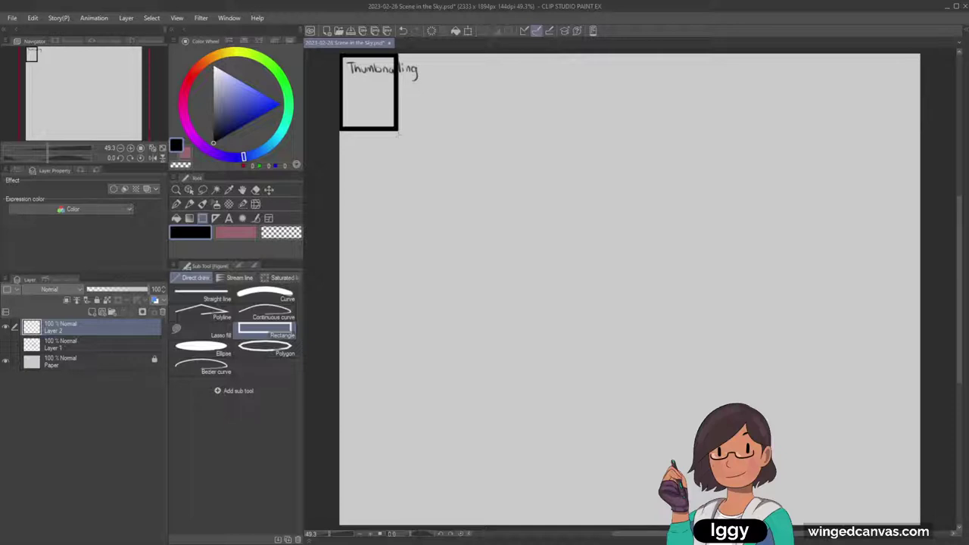
key("ctrl+z")
Reduce the rectangle's brush size to 8 and draw a landscape thumbnail frame just below the title.
left_click(253, 265)
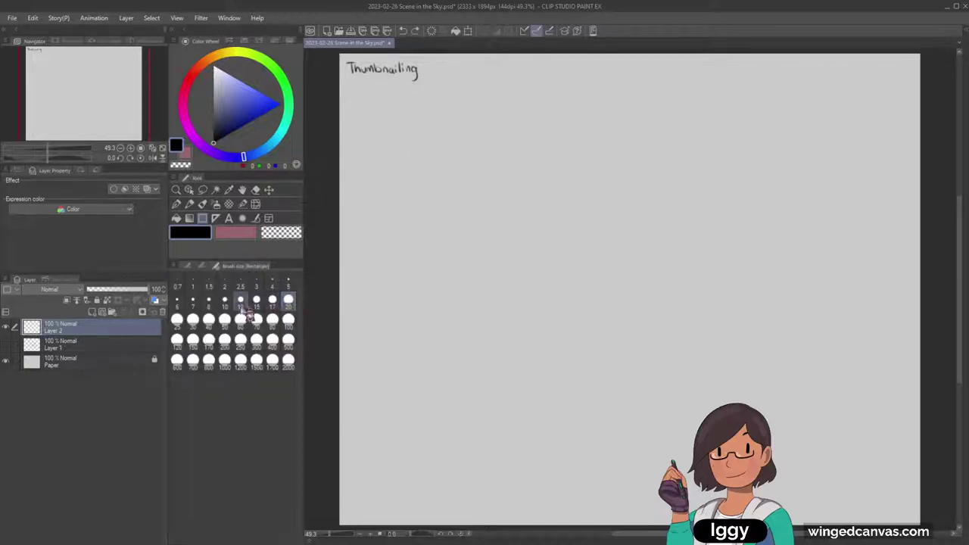
left_click(271, 301)
mouse_move(343, 83)
left_mouse_down()
mouse_move(436, 158)
mouse_move(489, 183)
left_mouse_up()
key("ctrl+z")
left_click(241, 303)
left_click_drag(346, 91, 492, 201)
left_click(209, 307)
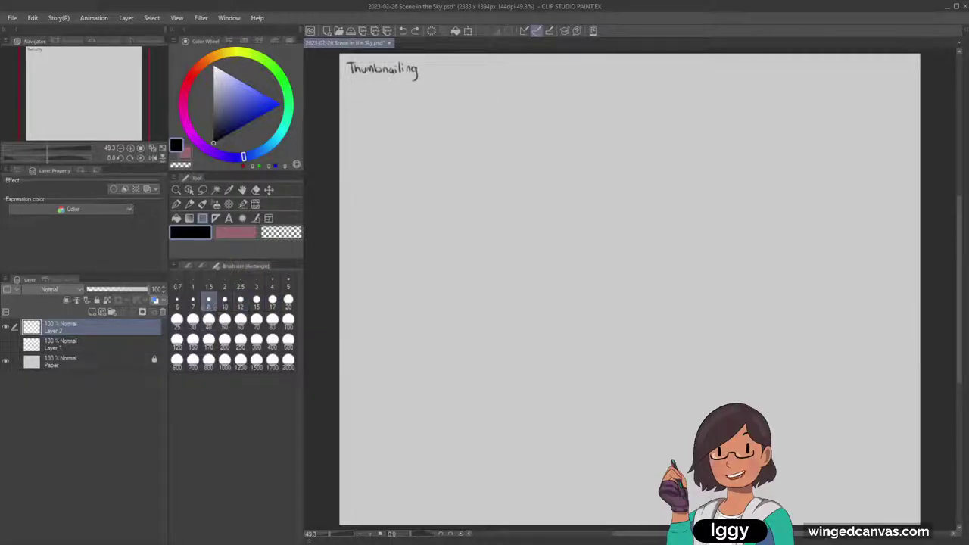
mouse_move(348, 91)
left_mouse_down()
mouse_move(523, 205)
mouse_move(565, 221)
mouse_move(548, 214)
left_mouse_up()
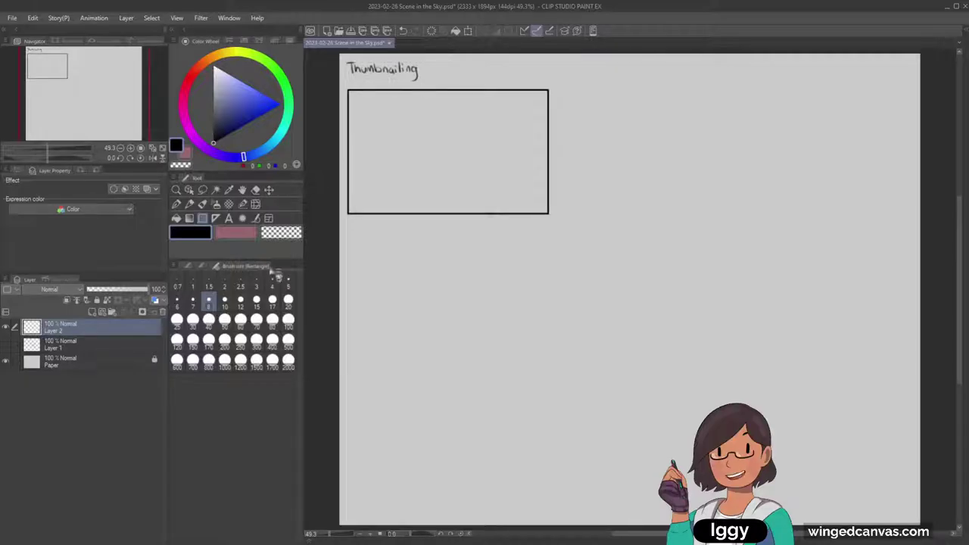
Lasso the thumbnail frame, scale it down slightly, reposition it below the title, and clear the selection.
left_click(175, 189)
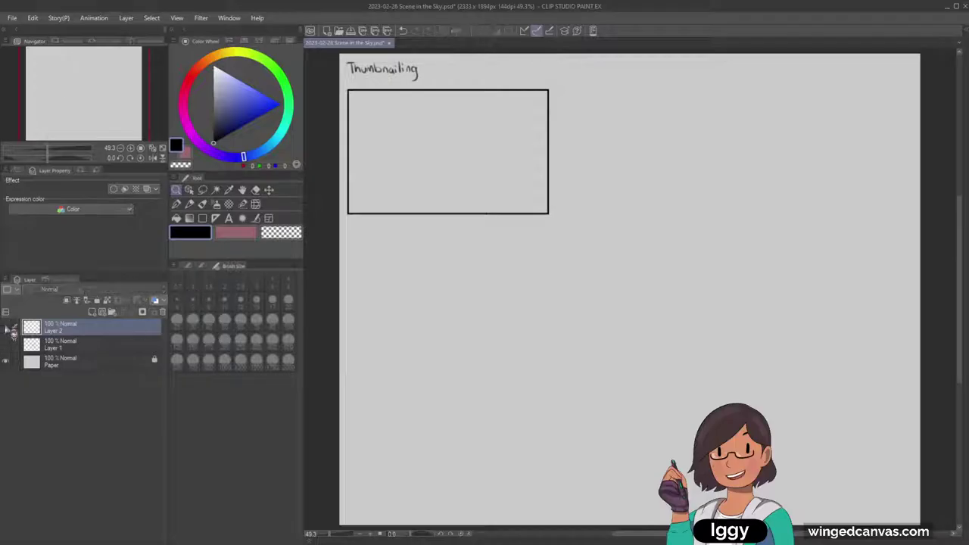
left_click(202, 189)
mouse_move(339, 85)
left_mouse_down()
mouse_move(337, 218)
mouse_move(604, 179)
mouse_move(502, 68)
mouse_move(348, 85)
left_mouse_up()
key("ctrl+t")
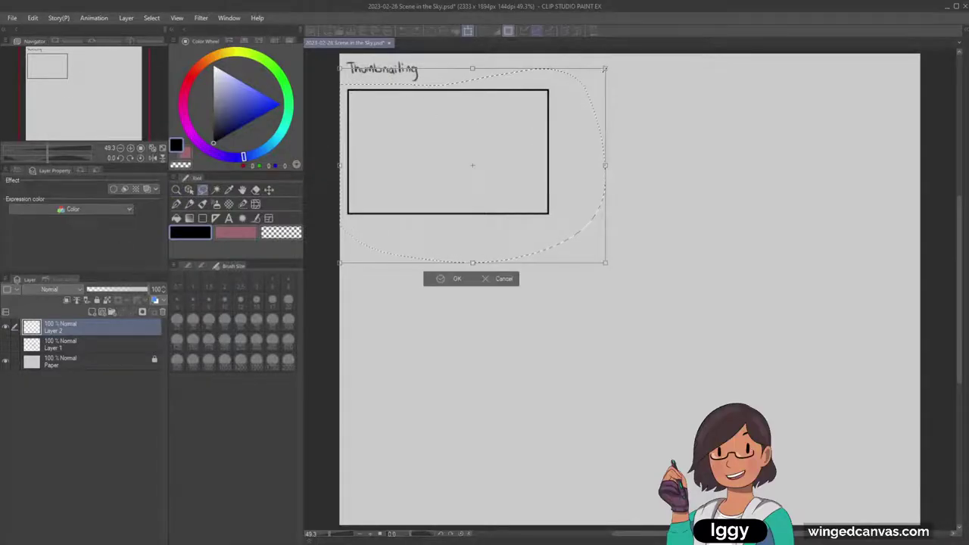
left_click_drag(605, 68, 560, 101)
mouse_move(518, 147)
left_mouse_down()
mouse_move(529, 124)
mouse_move(522, 137)
left_mouse_up()
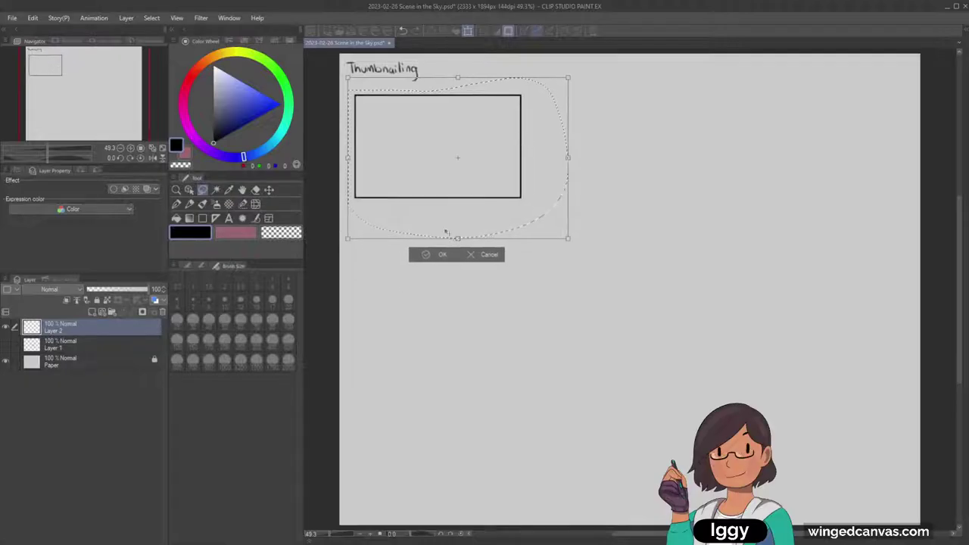
left_click(435, 255)
left_click(371, 255)
left_click(179, 191)
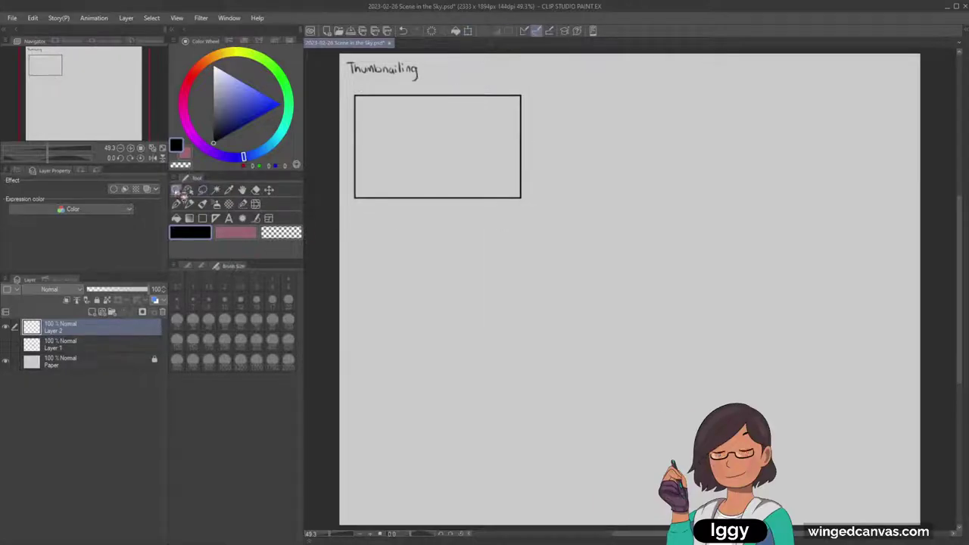
left_click_drag(441, 119, 459, 121)
left_click(191, 205)
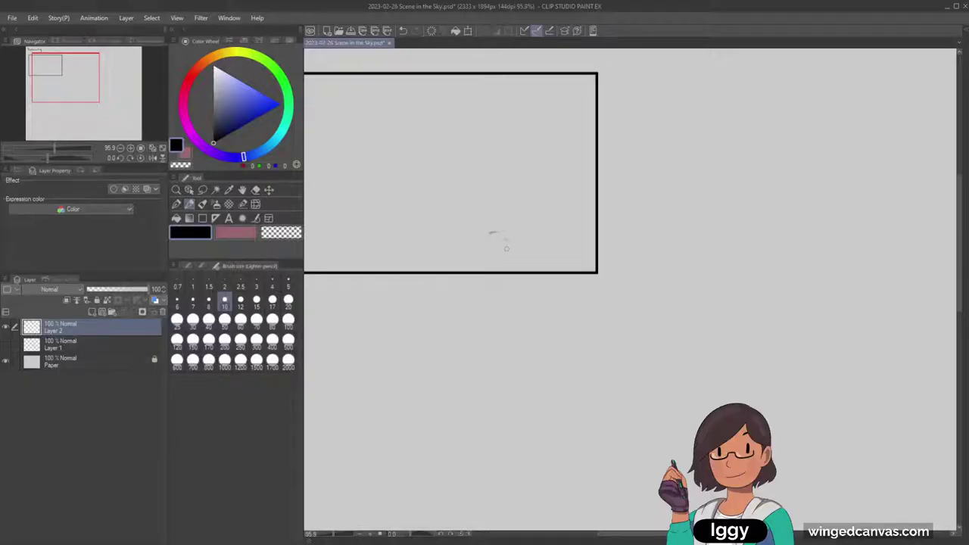
left_click_drag(385, 259, 445, 253)
left_click(177, 190)
key("ctrl+z")
key("ctrl+z")
key("ctrl+z")
key("ctrl+z")
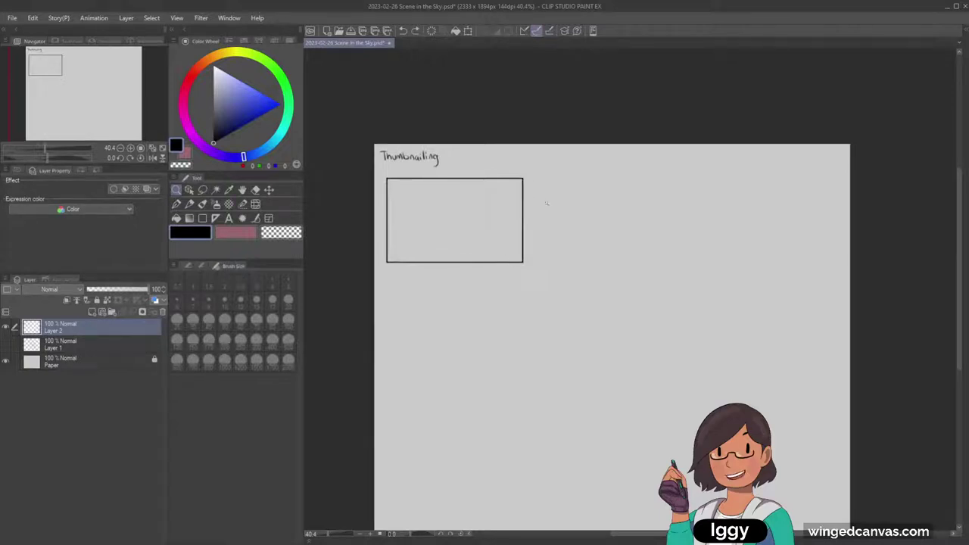
Add a new layer and place it directly beneath Layer 2 in the layer stack.
scroll(542, 224, "up", 1)
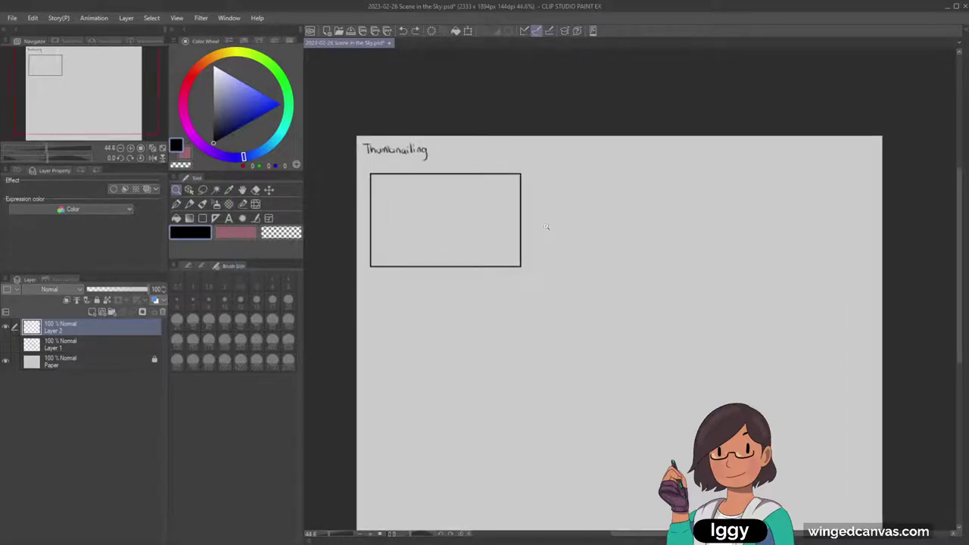
scroll(542, 227, "up", 1)
left_click(93, 312)
left_click_drag(105, 325, 108, 345)
Draw a thin horizontal straight line across the middle of the frame, extending past both of its sides.
left_click(202, 218)
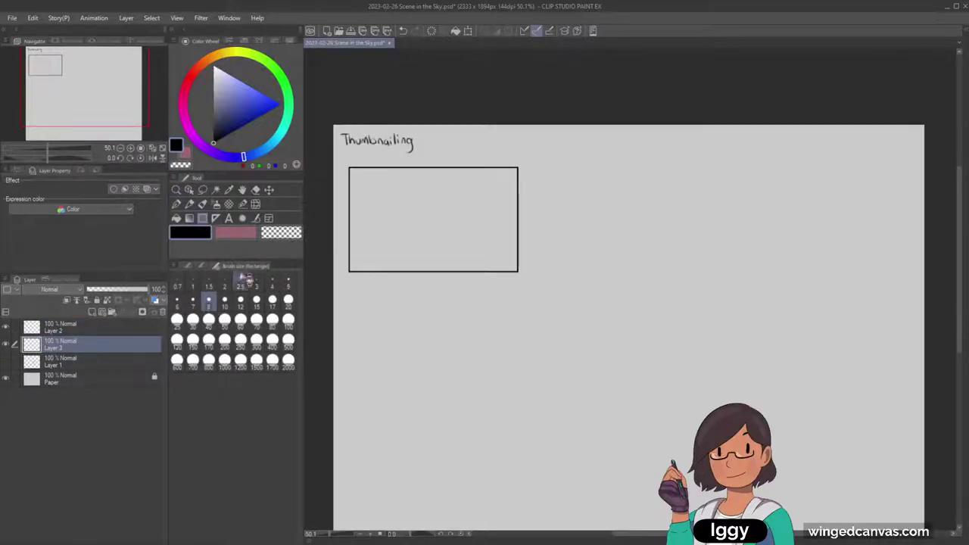
left_click(188, 267)
left_click(260, 268)
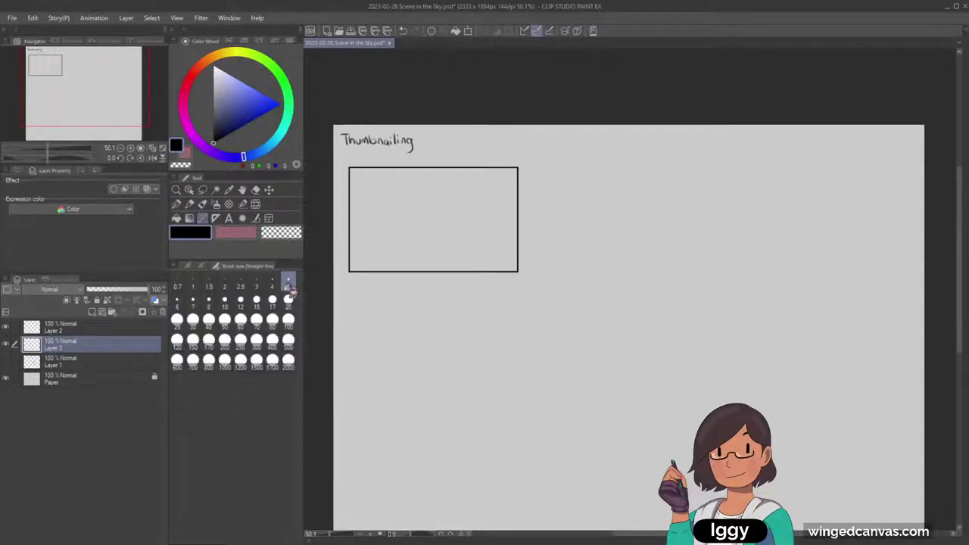
left_click_drag(340, 218, 539, 240)
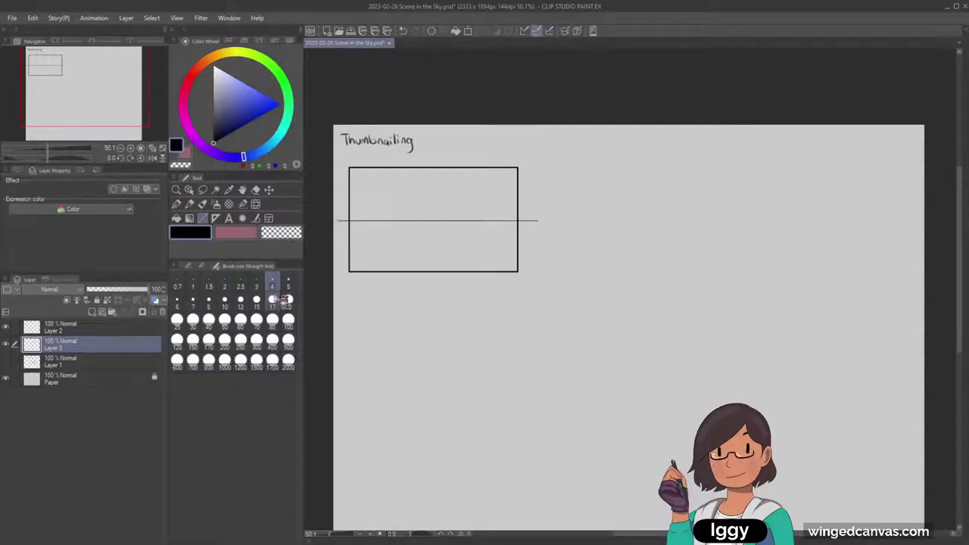
Select Layer 2 together with Layer 3 and move their artwork slightly right and down on the canvas.
left_click(177, 190)
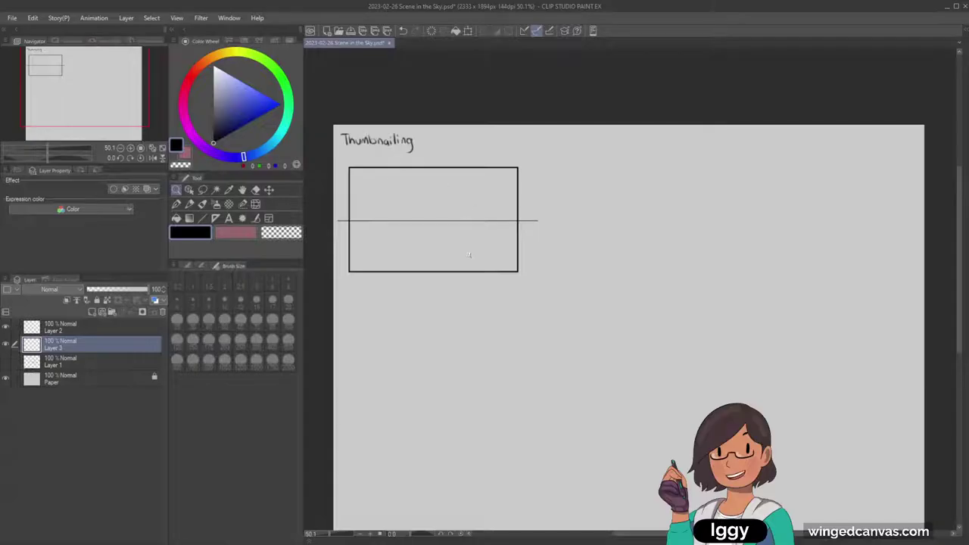
left_click(457, 221)
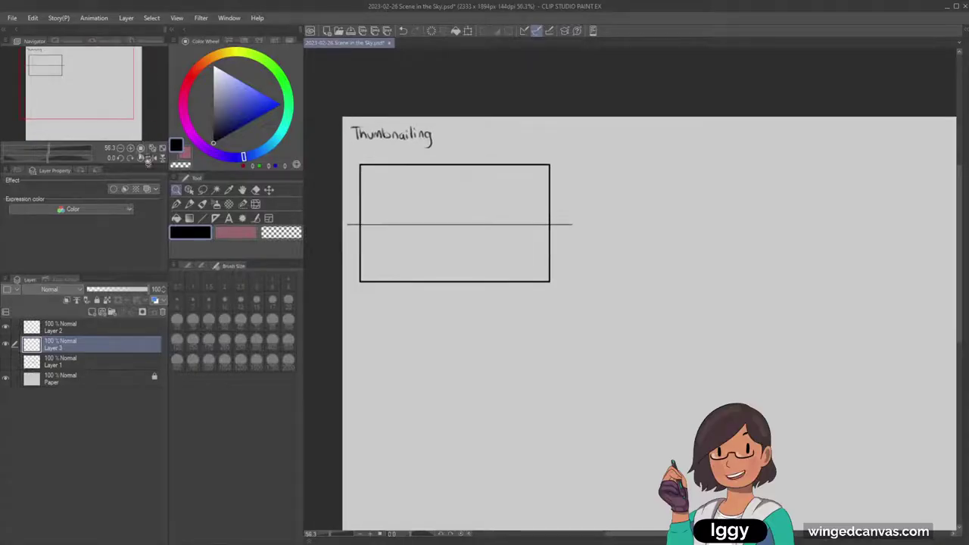
left_click(99, 332, "ctrl")
left_click(269, 191)
left_click_drag(476, 199, 505, 215)
Toggle the visibility of Layer 3 and Layer 2 to check which artwork each one holds.
left_click(106, 340)
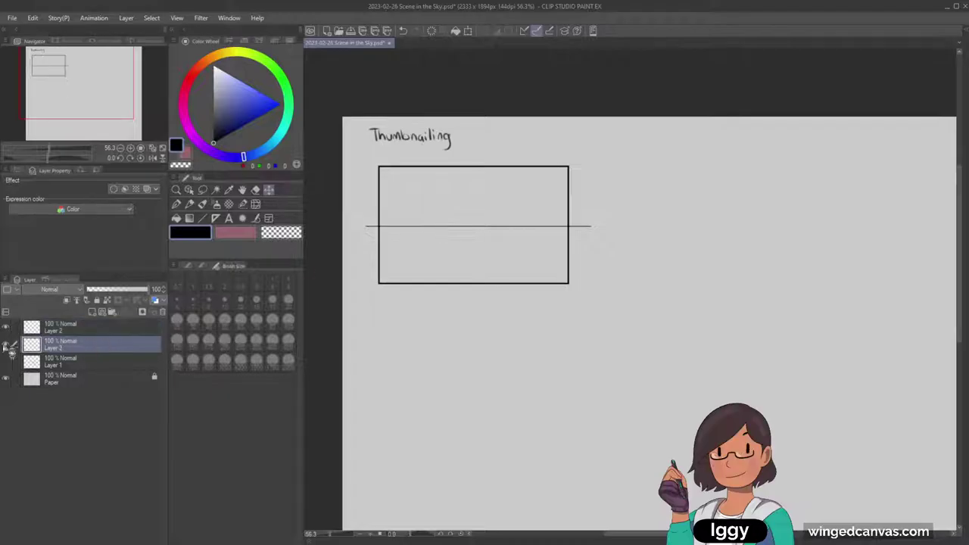
left_click(9, 346)
left_click(10, 346)
left_click(9, 328)
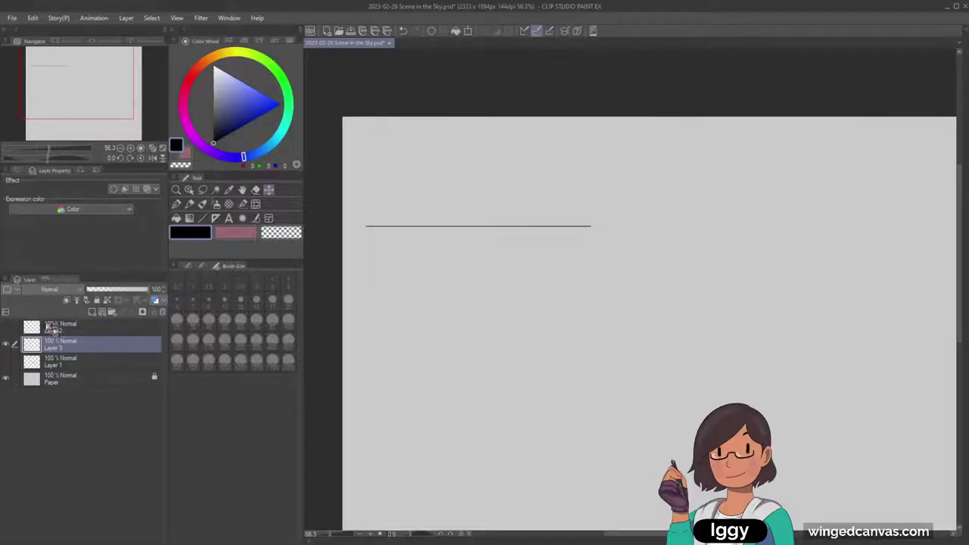
left_click(12, 330)
left_click(9, 329)
Lasso the thumbnail frame on Layer 2, cut and paste it onto its own layer, and clear the selection.
left_click(202, 189)
mouse_move(369, 157)
left_mouse_down()
mouse_move(397, 325)
mouse_move(580, 311)
mouse_move(618, 182)
mouse_move(572, 149)
mouse_move(469, 149)
left_mouse_up()
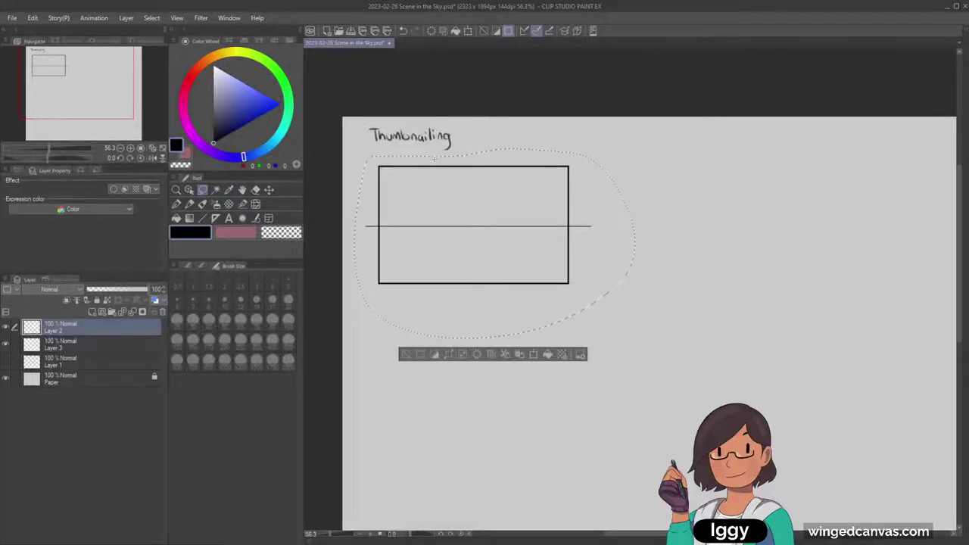
key("ctrl+x")
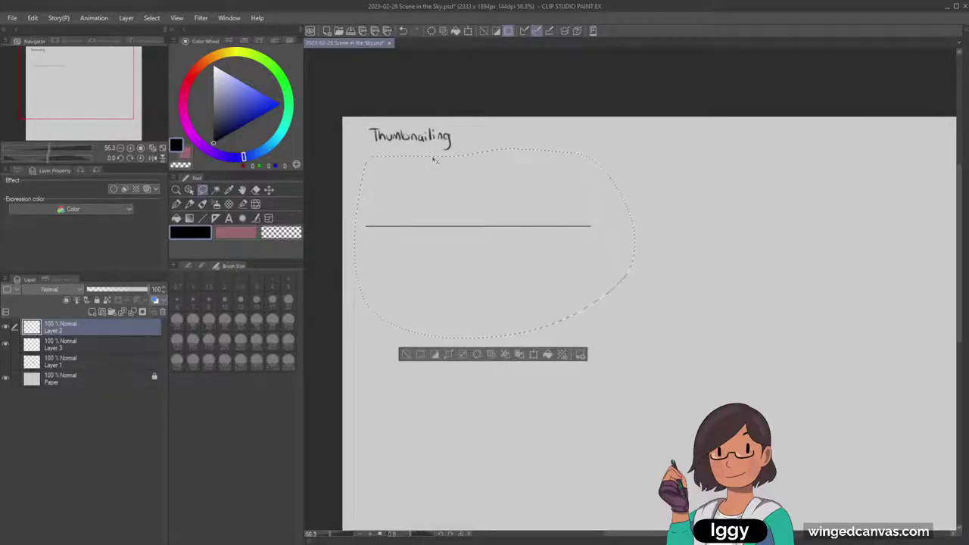
key("ctrl+v")
left_click(407, 354)
Check the title and frame layers by toggling their visibility, and move the frame layer beneath Layer 2.
left_click(79, 343)
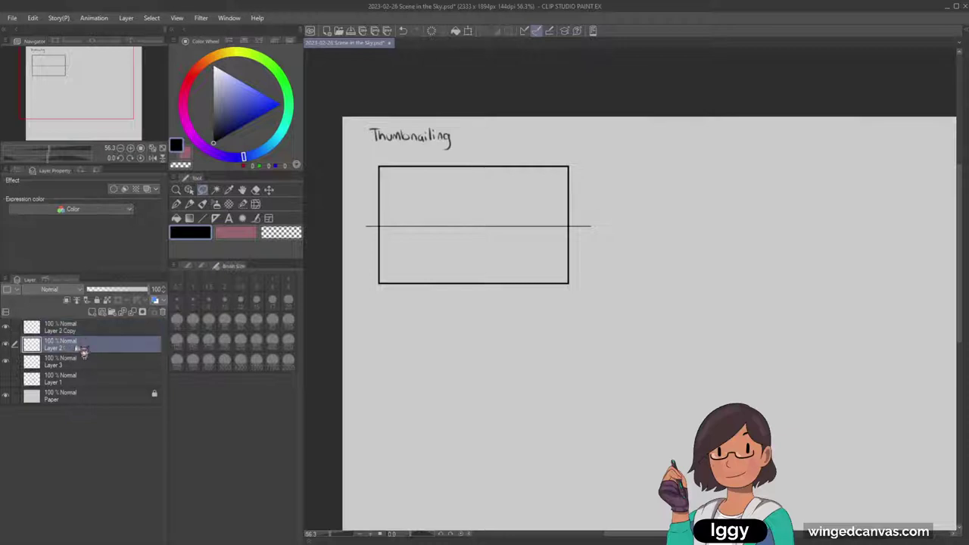
left_click(6, 327)
left_click(6, 326)
left_click(6, 345)
left_click(6, 344)
left_click_drag(64, 328, 68, 362)
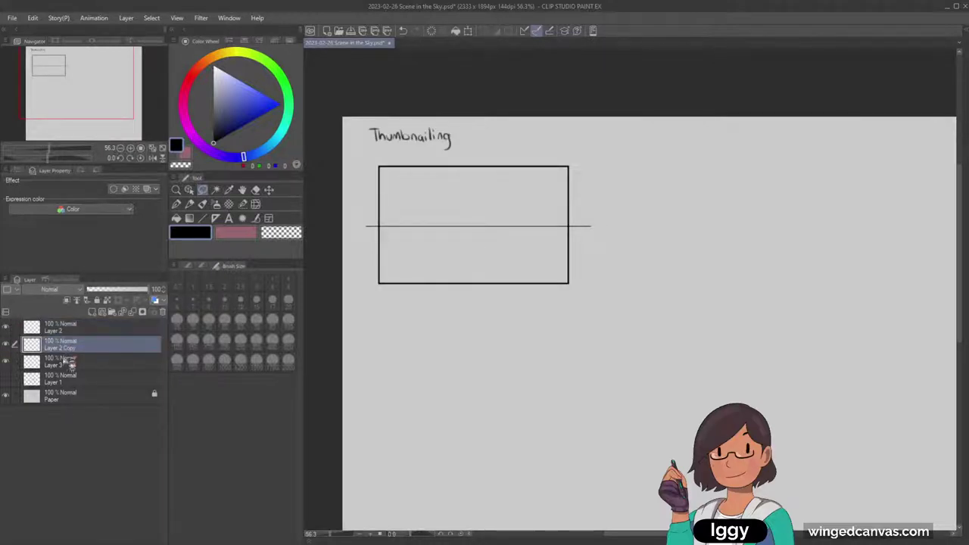
left_click(269, 189)
left_click(190, 204)
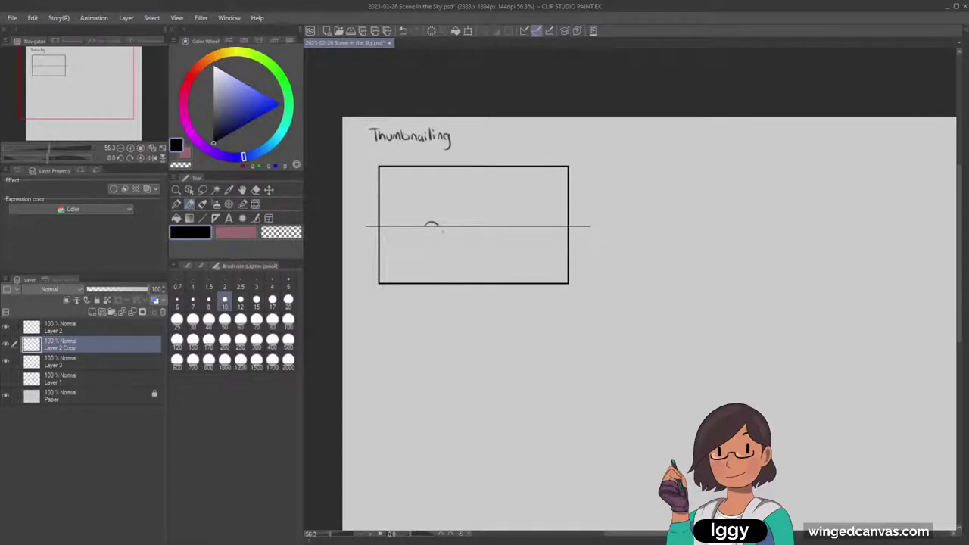
left_click_drag(425, 227, 468, 226)
key("ctrl+z")
key("ctrl+z")
key("ctrl+z")
key("ctrl+z")
key("ctrl+z")
key("ctrl+z")
key("ctrl+z")
Add a new layer between Layer 2 and Layer 2 Copy, and make Layer 3 with the horizontal line active.
left_click(80, 361)
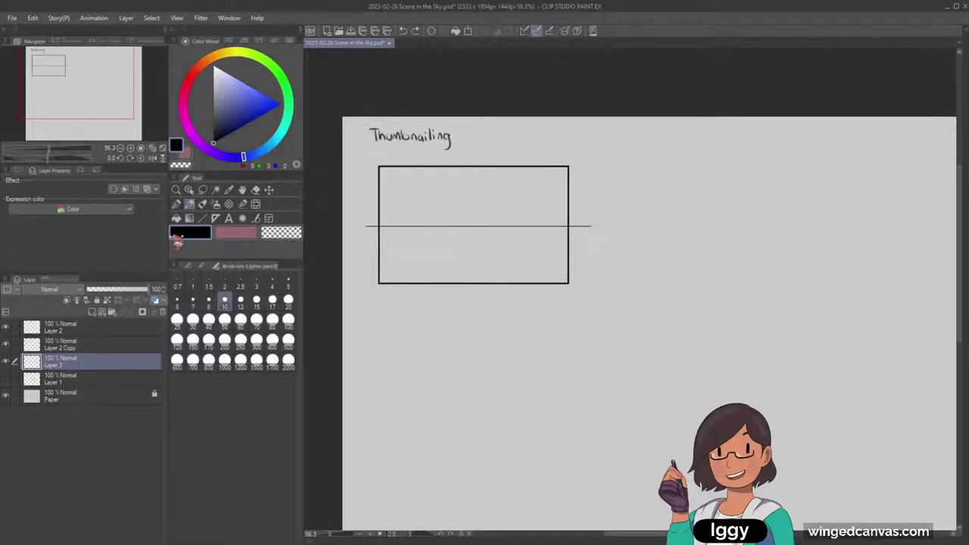
left_click(6, 361)
left_click(5, 361)
left_click(93, 311)
left_click_drag(76, 345, 75, 369)
left_click(80, 349)
left_click(76, 382)
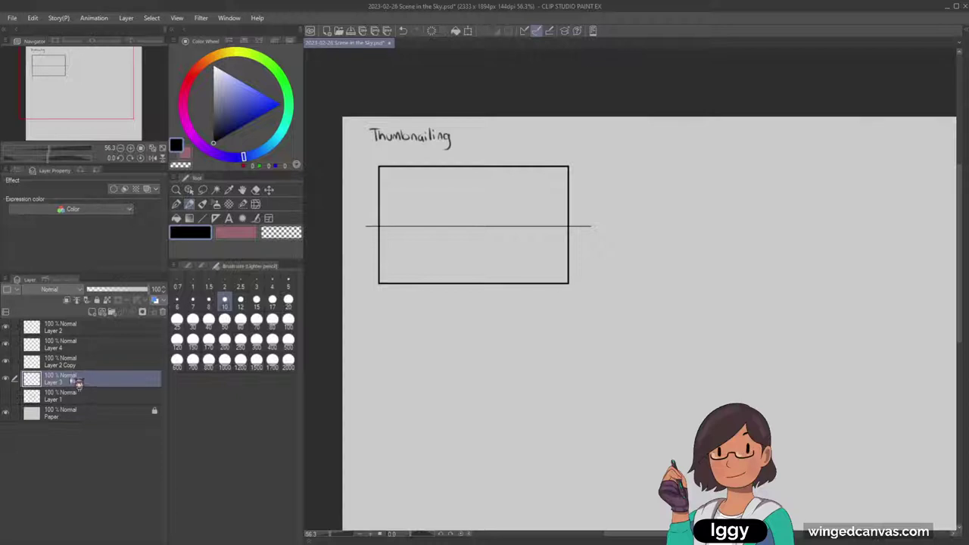
Rename the layer with the horizontal line as hl and the Layer 2 Copy layer as frame.
left_click(6, 378)
left_click(6, 379)
type("h")
left_click(82, 367)
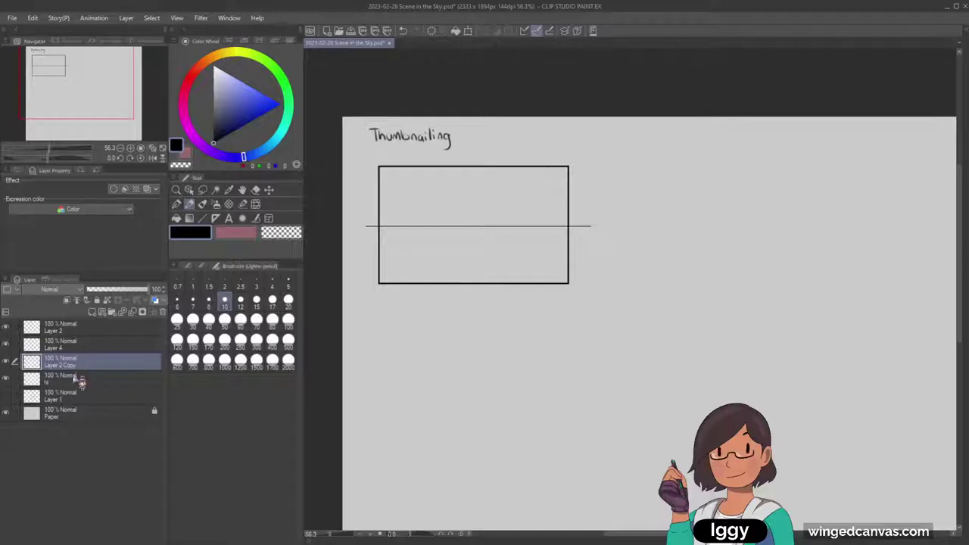
double_click(80, 364)
type("frame")
On Layer 4, sketch small boxes above and below the horizon line with arrows, and label the line HL.
left_click(83, 347)
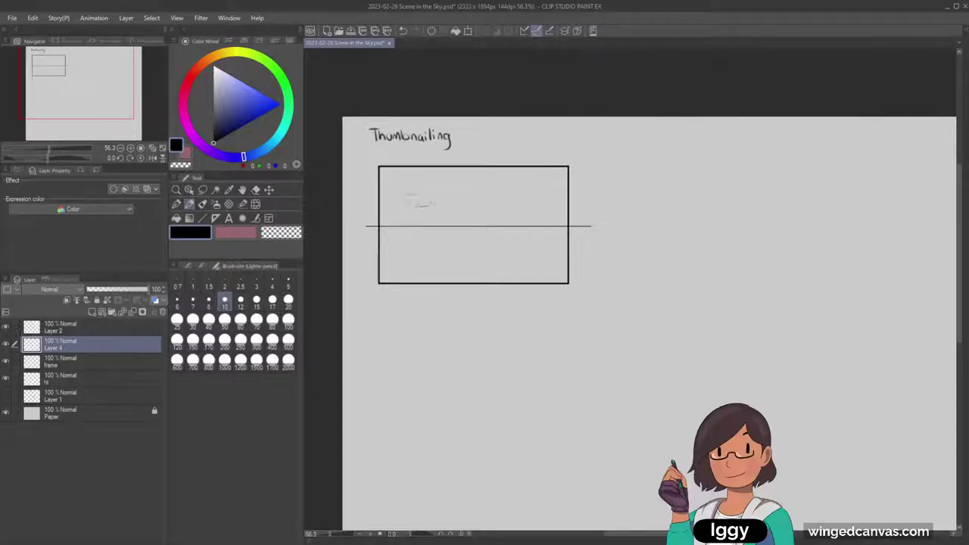
left_click_drag(404, 177, 422, 178)
key("ctrl+z")
left_click_drag(404, 243, 420, 242)
left_click_drag(416, 206, 424, 217)
left_click_drag(611, 222, 612, 230)
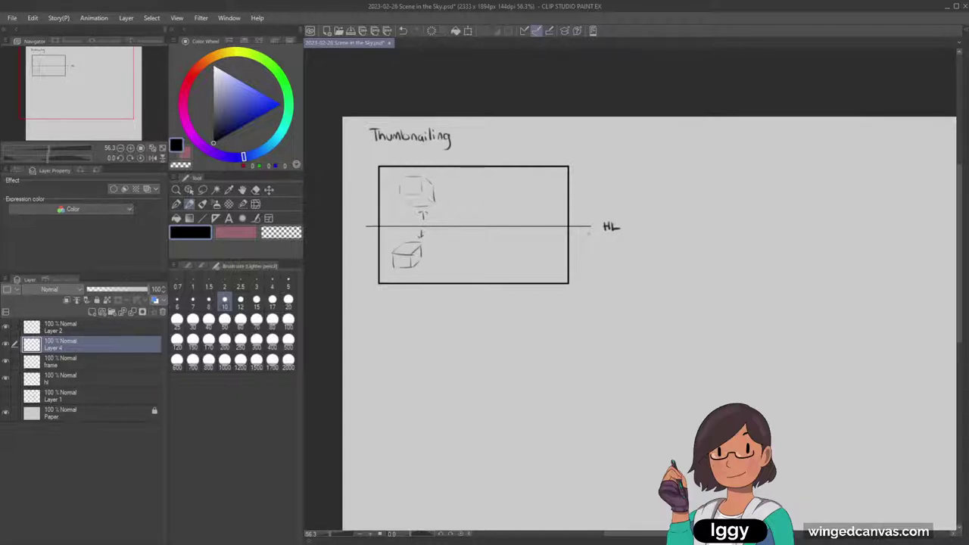
Undo the box sketches, the arrows and the HL label.
key("ctrl+z")
key("ctrl+z")
key("ctrl+z")
key("ctrl+z")
key("ctrl+z")
key("ctrl+z")
key("ctrl+z")
key("ctrl+z")
key("ctrl+z")
key("ctrl+z")
key("ctrl+z")
key("ctrl+z")
key("ctrl+z")
key("ctrl+z")
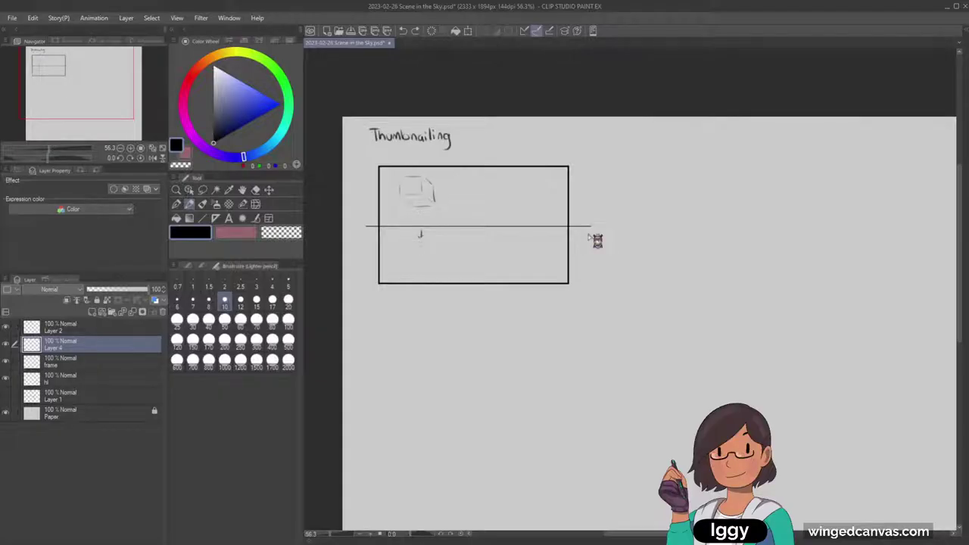
key("ctrl+z")
Toggle the visibility of the frame and hl layers to check what each one holds.
left_click(189, 190)
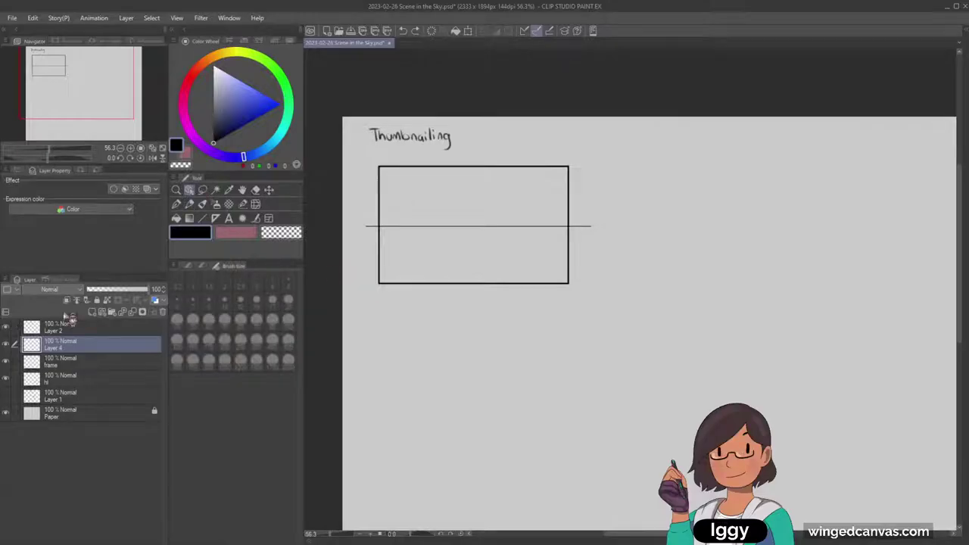
left_click(6, 361)
left_click(6, 361)
left_click(6, 379)
left_click(6, 378)
Move the horizon line on the hl layer up into the frame's upper quarter, and switch back to the pencil.
left_click(75, 379)
left_click(268, 189)
key("Up")
key("Up")
key("Up")
key("Up")
key("Up")
key("Up")
key("Up")
key("Up")
key("Up")
key("Up")
key("Up")
key("Up")
key("Up")
key("Up")
key("Up")
key("Up")
key("Up")
key("Up")
key("Up")
key("Up")
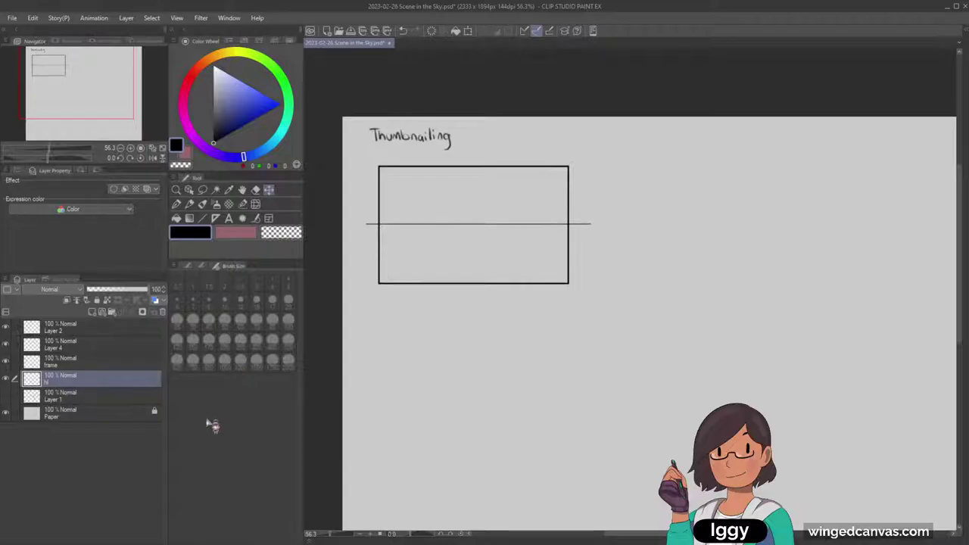
key("Up")
key("Up")
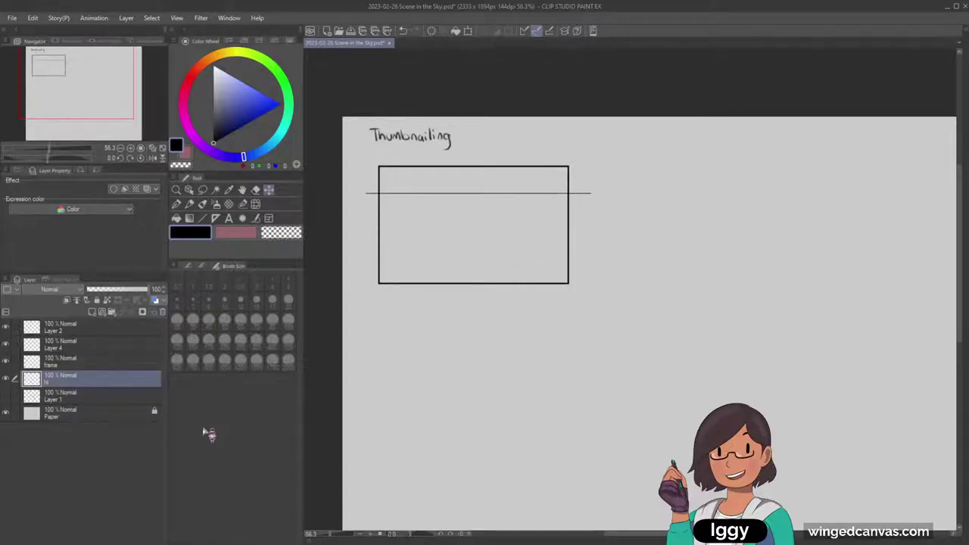
left_click(189, 204)
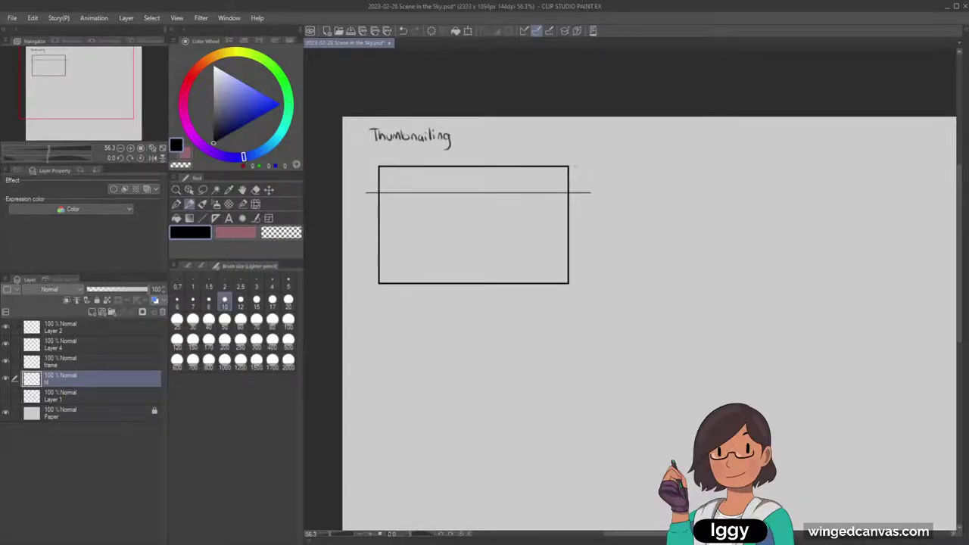
Try out annotation strokes beside the frame's right edge and the horizon line, and undo them.
mouse_move(582, 186)
left_mouse_down()
mouse_move(581, 169)
mouse_move(584, 273)
left_mouse_up()
key("ctrl+z")
key("ctrl+z")
left_click_drag(605, 188, 610, 195)
key("ctrl+z")
key("ctrl+z")
Sketch rough buildings below the horizon line, with a tall tower reaching up to the line.
left_click_drag(453, 238, 424, 256)
mouse_move(394, 230)
left_mouse_down()
mouse_move(420, 232)
mouse_move(393, 269)
mouse_move(461, 259)
mouse_move(424, 281)
left_mouse_up()
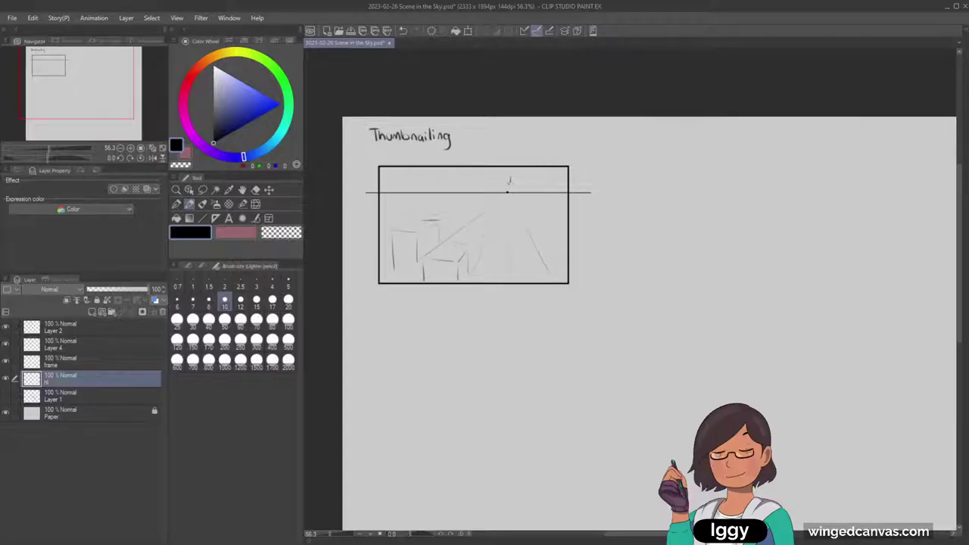
left_click_drag(482, 193, 483, 233)
left_click_drag(483, 196, 507, 195)
Write the label HL beside the right end of the horizon line and undo it.
left_click_drag(597, 189, 602, 199)
left_click_drag(597, 194, 603, 194)
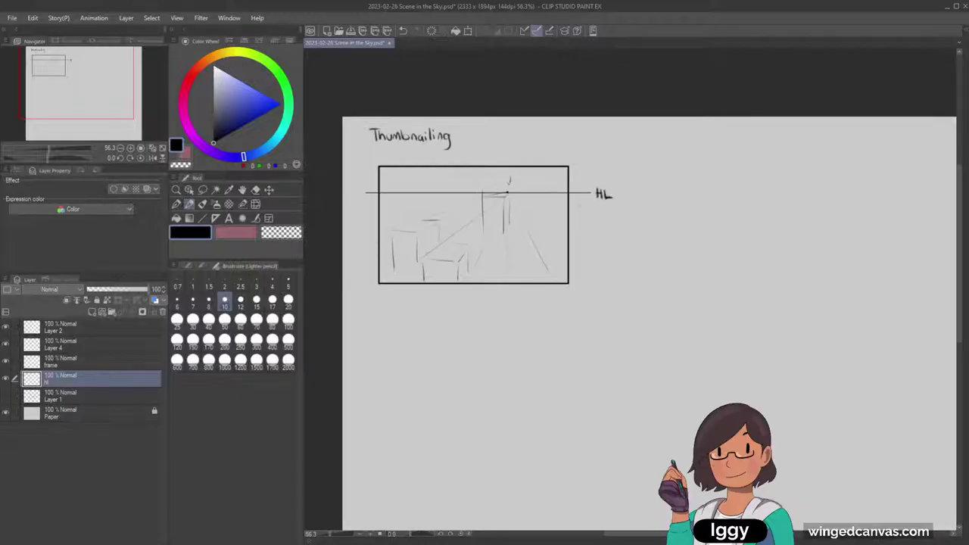
key("ctrl+z")
key("ctrl+z")
key("ctrl+z")
Sketch clouds above the horizon line and a foreground building in the frame's lower-right corner.
mouse_move(387, 186)
left_mouse_down()
mouse_move(419, 185)
mouse_move(419, 172)
mouse_move(441, 192)
left_mouse_up()
left_click_drag(527, 186, 567, 178)
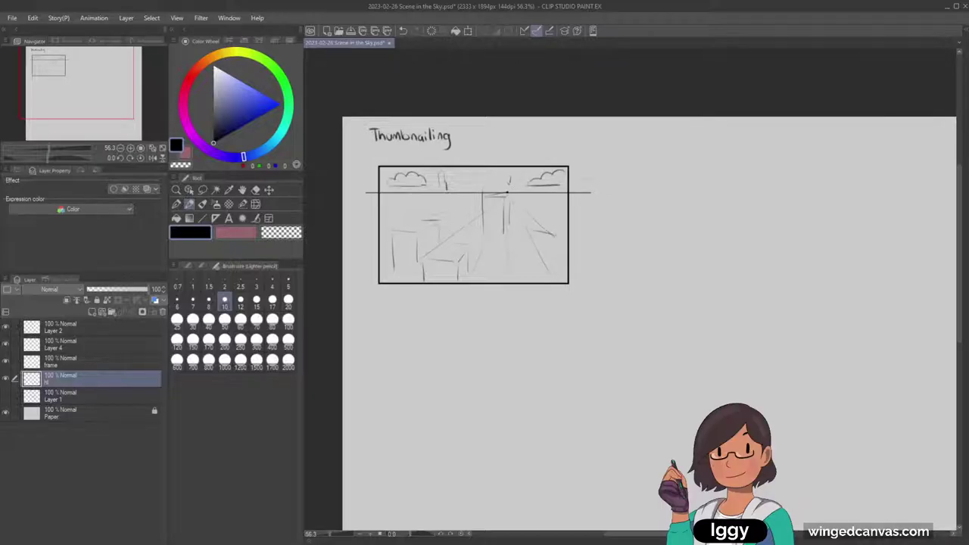
mouse_move(529, 231)
left_mouse_down()
mouse_move(556, 237)
mouse_move(531, 279)
mouse_move(560, 281)
left_mouse_up()
key("ctrl+z")
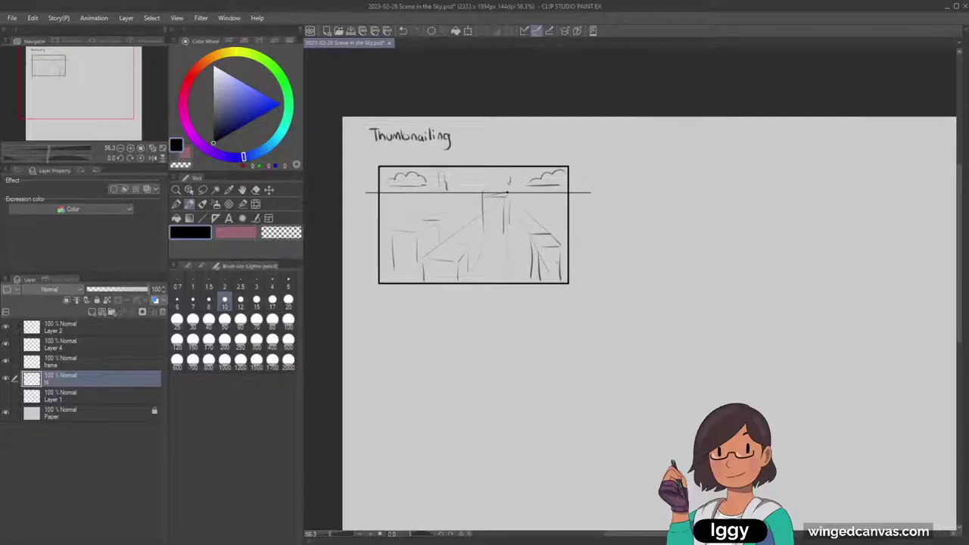
Create a layer folder below Layer 2 and move Layer 4, frame and hl into it.
left_click(95, 346)
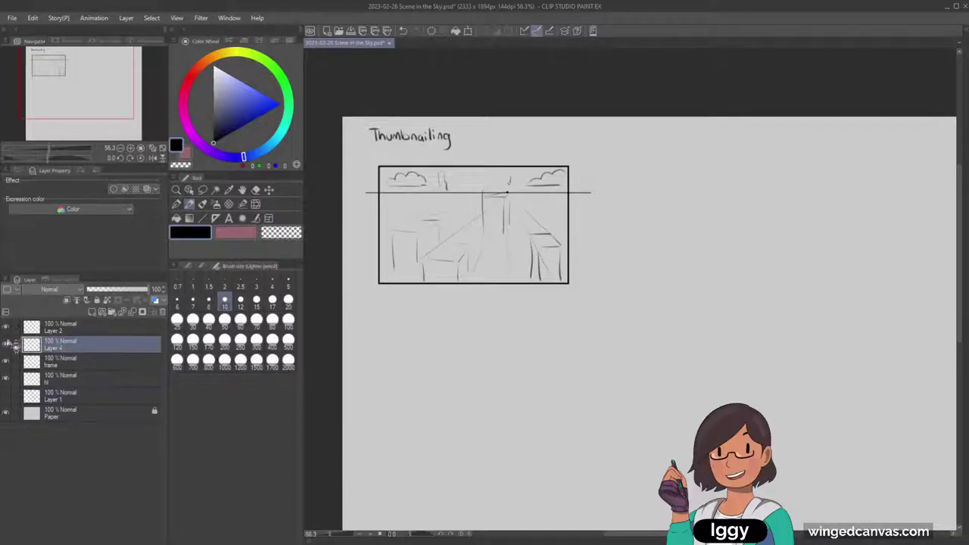
left_click(112, 312)
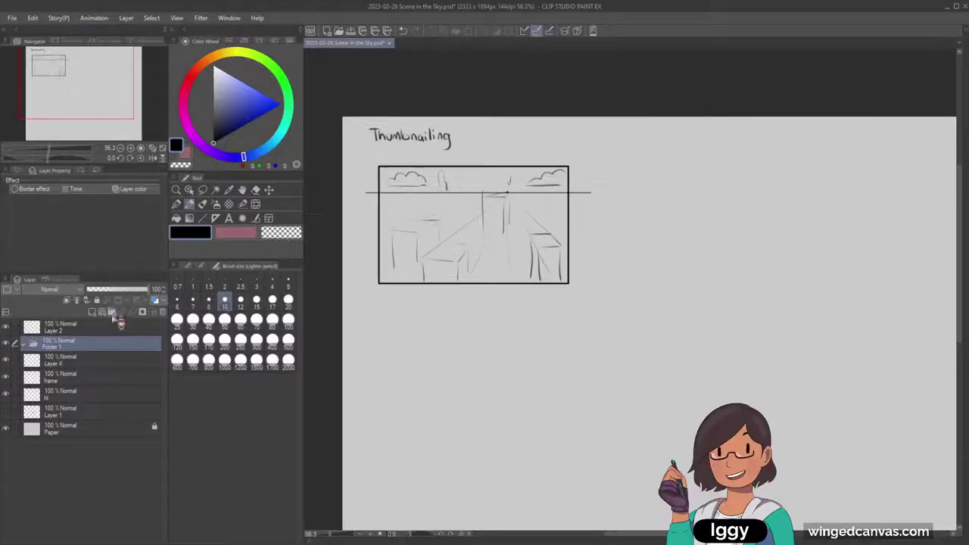
left_click(85, 364)
left_click(82, 393, "shift")
left_click_drag(82, 363, 82, 347)
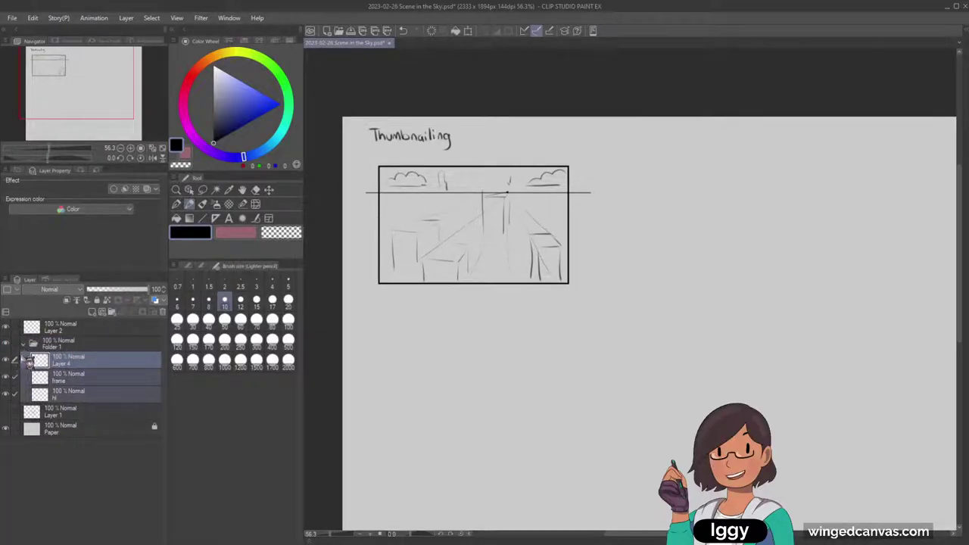
Duplicate the whole thumbnail folder and place the copy to the right of the first thumbnail.
mouse_move(91, 102)
left_mouse_down()
mouse_move(116, 112)
mouse_move(112, 102)
left_mouse_up()
left_click(103, 344)
left_click_drag(449, 217, 652, 214, "alt")
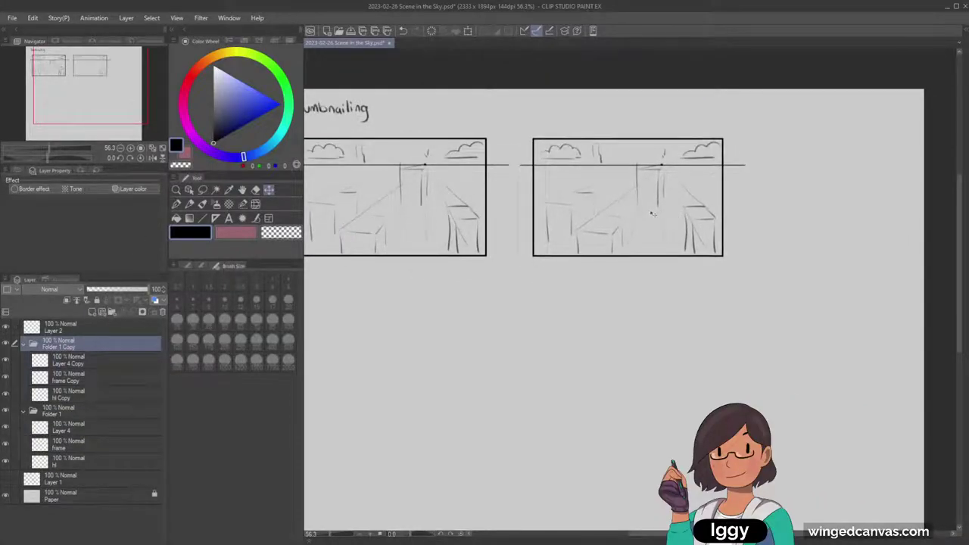
Toggle the copied layers' visibility to find the one with the duplicated sketch, and delete hl Copy.
left_click(82, 363)
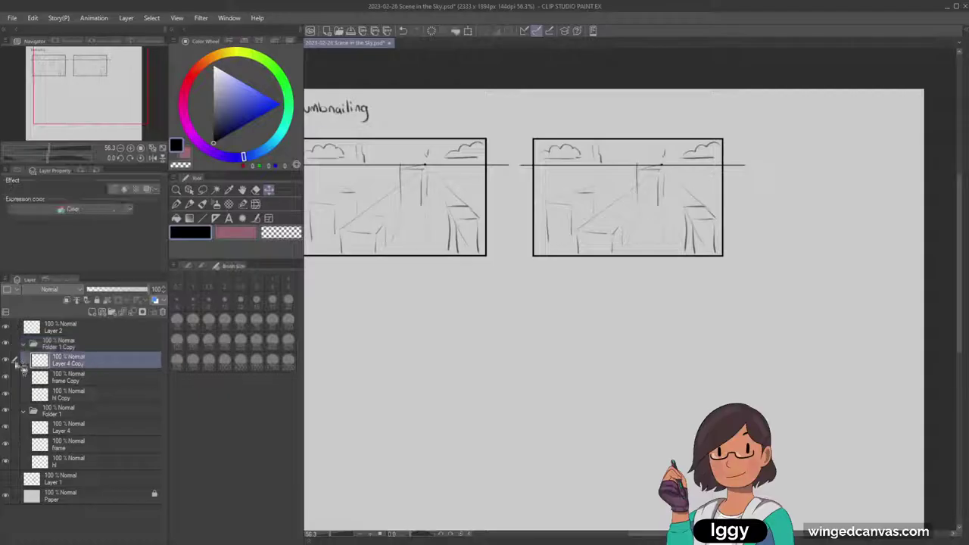
left_click(7, 377)
left_click(7, 377)
left_click(17, 394)
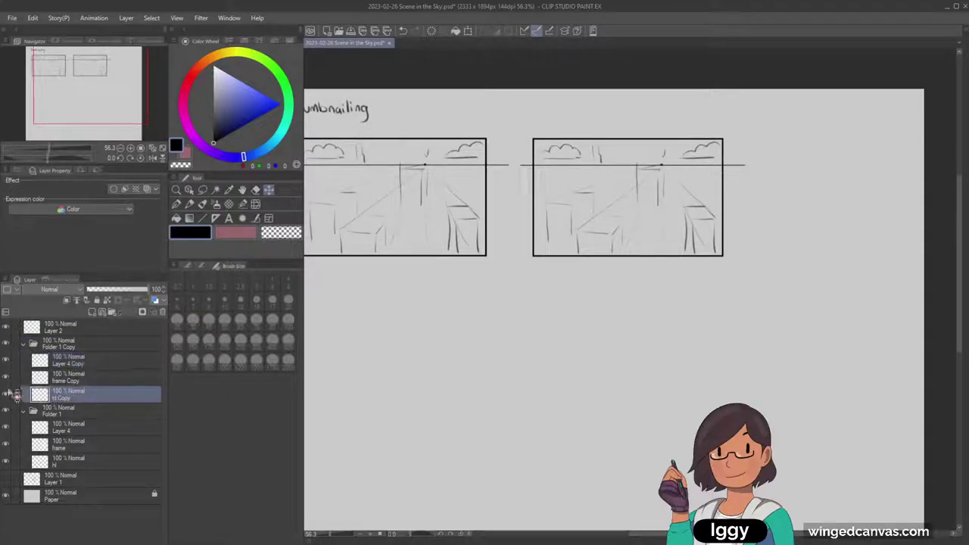
left_click(12, 394)
left_click(12, 394)
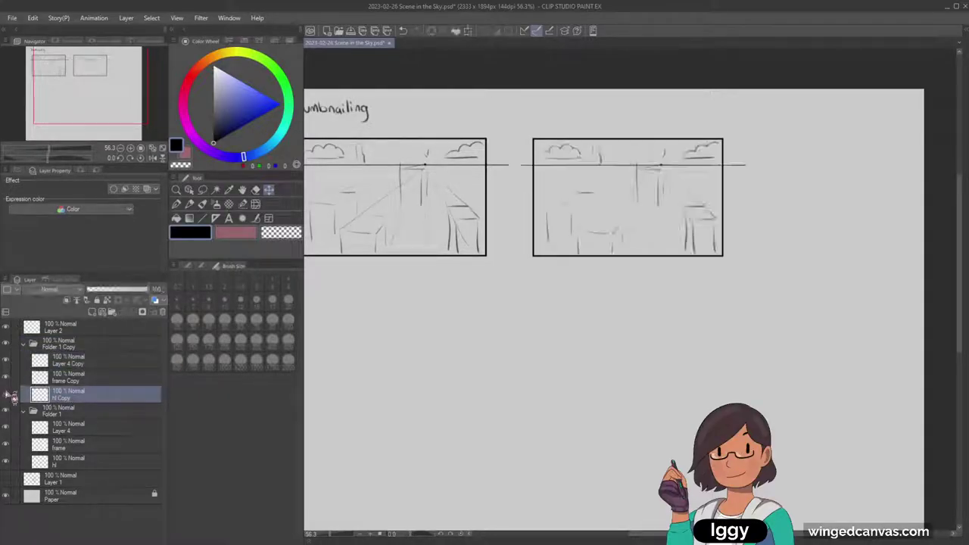
left_click(12, 394)
left_click(12, 394)
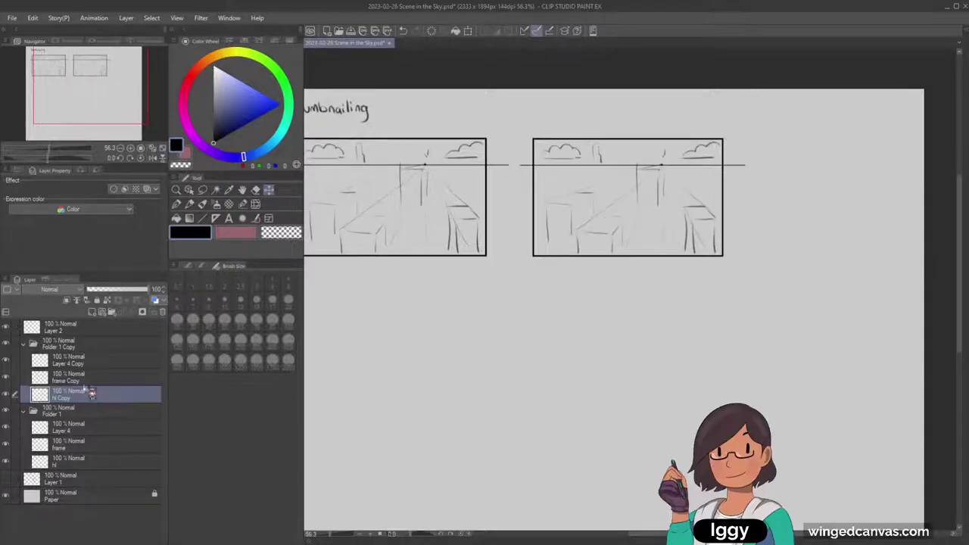
left_click(162, 312)
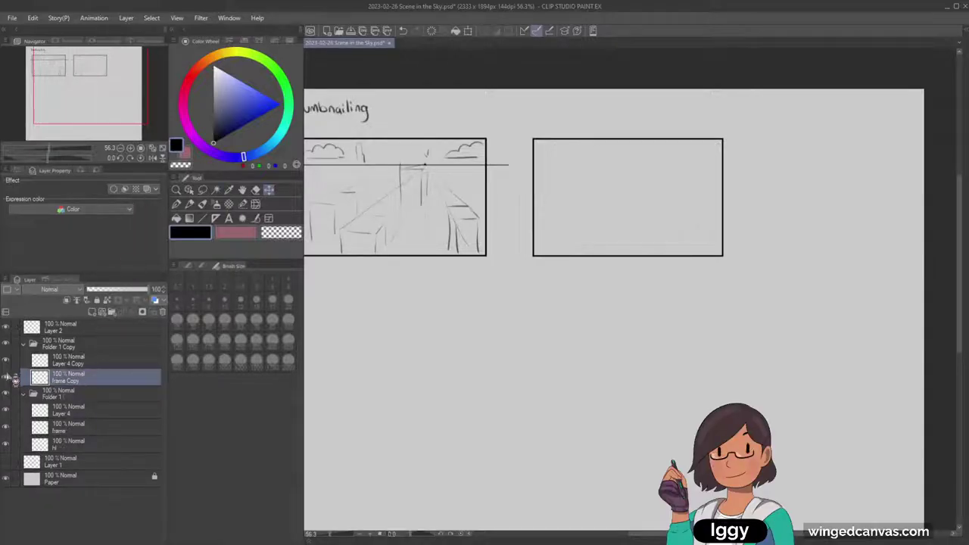
Add a new layer above frame Copy and draw a straight horizon line across the second frame's lower half.
left_click(13, 377)
left_click(13, 377)
left_click(91, 311)
left_click(202, 218)
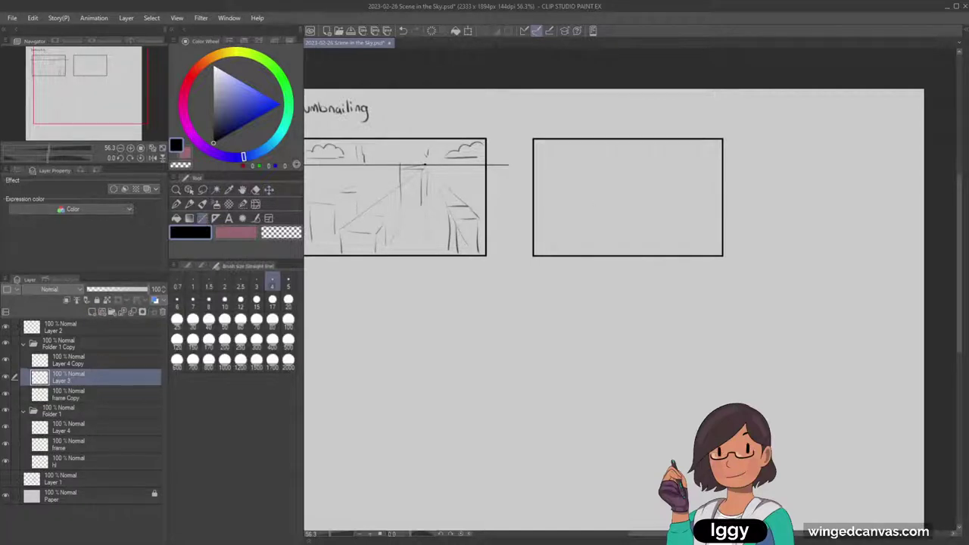
left_click_drag(521, 215, 740, 215)
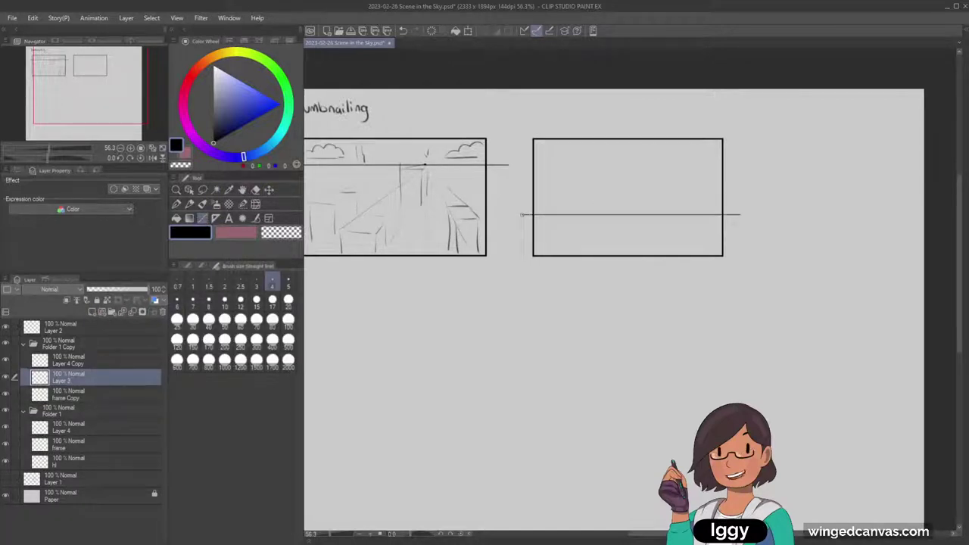
Move the second thumbnail's horizon line down into the lower third of its frame, and switch back to the pencil.
left_click(189, 203)
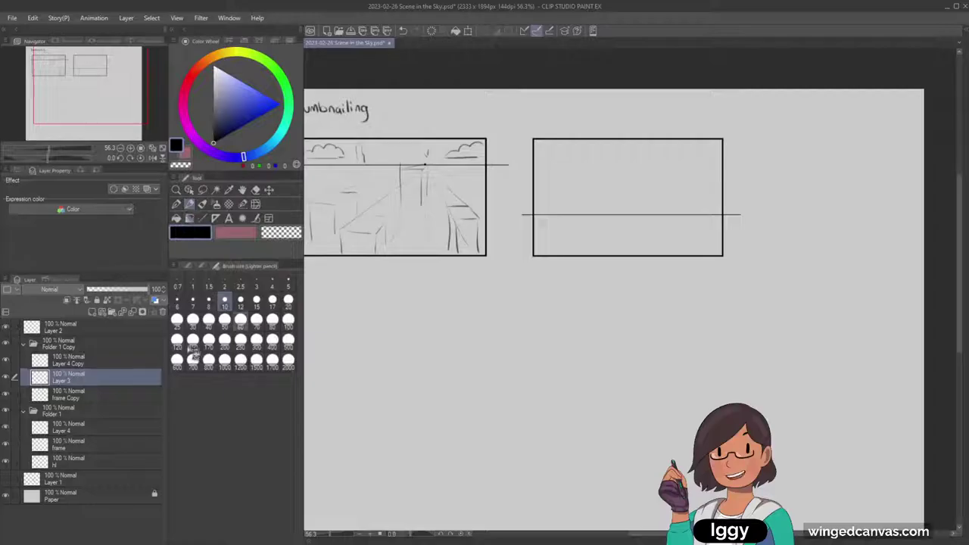
left_click(7, 376)
left_click(6, 376)
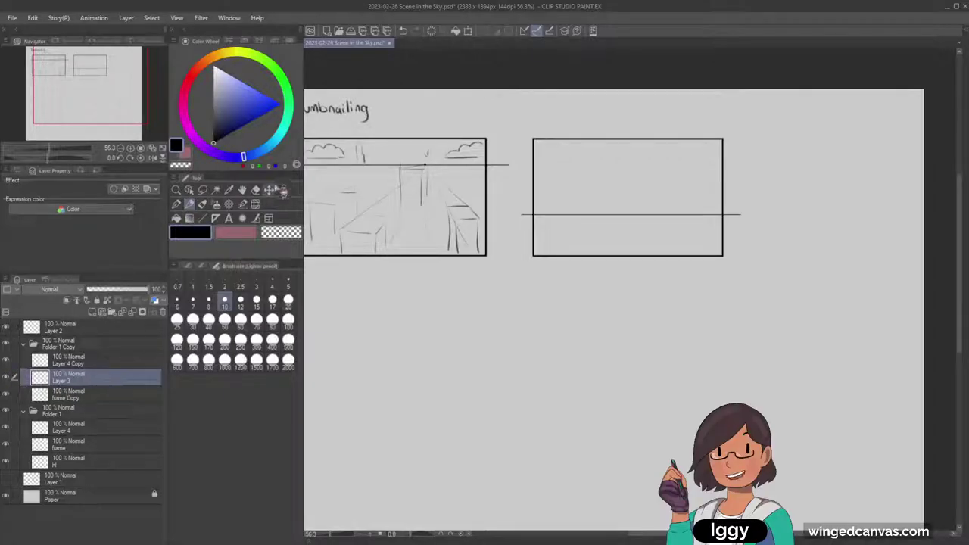
left_click(270, 189)
key("Down")
key("Down")
key("Down")
key("Down")
key("Down")
key("Down")
key("Down")
key("Down")
key("Down")
key("Down")
key("Down")
key("Down")
key("Down")
key("Down")
key("Down")
key("Down")
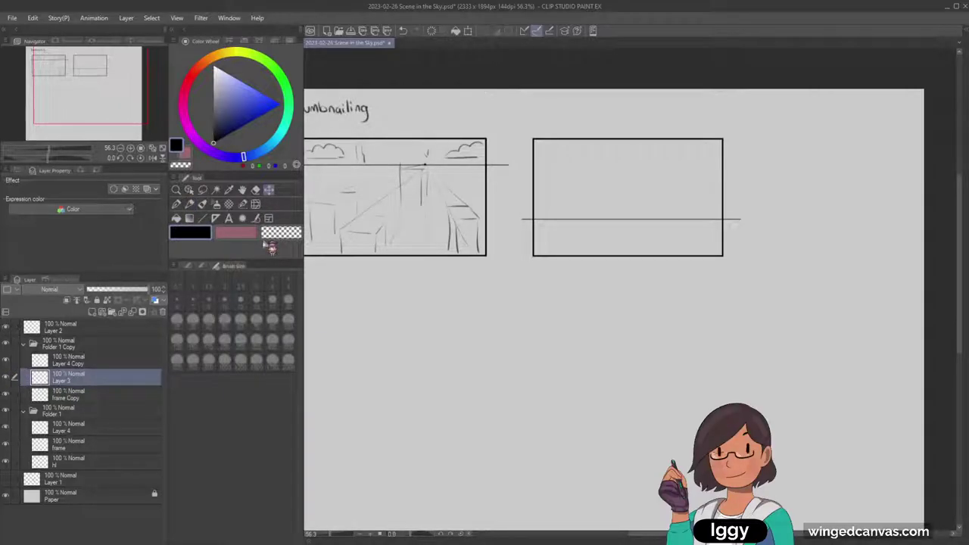
key("Down")
key("Down")
key("Down")
key("Down")
key("Down")
key("Down")
key("Down")
key("Down")
key("Down")
key("Down")
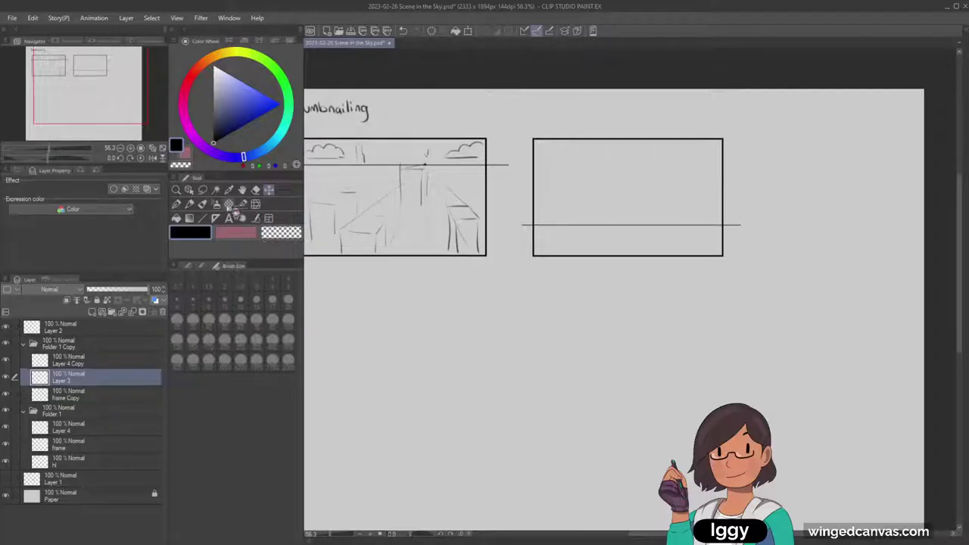
left_click(190, 204)
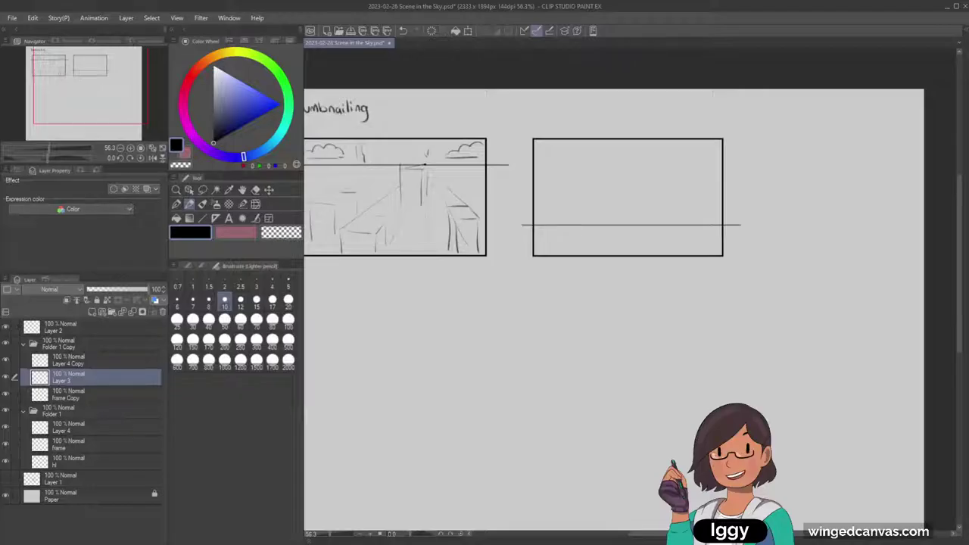
Sketch trial strokes along the second frame's horizon line and undo them.
left_click_drag(562, 225, 602, 224)
key("ctrl+z")
key("ctrl+z")
key("ctrl+z")
Below the second frame, sketch a standing stick figure beside a tall box, with a sight line angled upward.
left_click_drag(560, 288, 557, 289)
mouse_move(553, 330)
left_mouse_down()
mouse_move(566, 329)
mouse_move(579, 286)
mouse_move(633, 280)
mouse_move(605, 328)
left_mouse_up()
key("ctrl+z")
left_click_drag(602, 285, 659, 285)
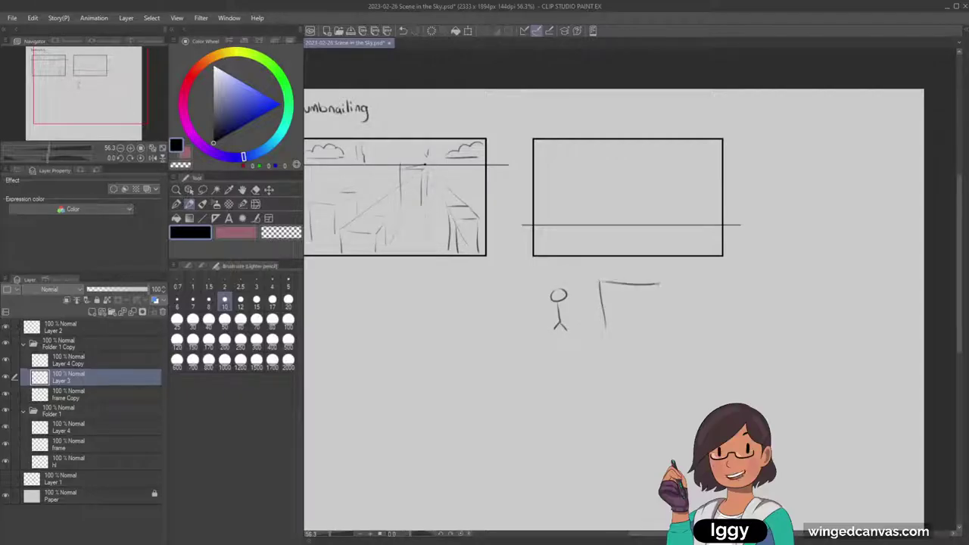
mouse_move(571, 285)
left_mouse_down()
mouse_move(610, 270)
mouse_move(600, 275)
left_mouse_up()
Undo the sight line, the box and the stick figure's body, keeping its head.
key("ctrl+z")
key("ctrl+z")
key("ctrl+z")
key("ctrl+z")
key("ctrl+z")
key("ctrl+z")
Redraw the figure's body lying flat with a sight line angled upward, and undo the whole figure.
mouse_move(524, 296)
left_mouse_down()
mouse_move(549, 296)
mouse_move(542, 306)
left_mouse_up()
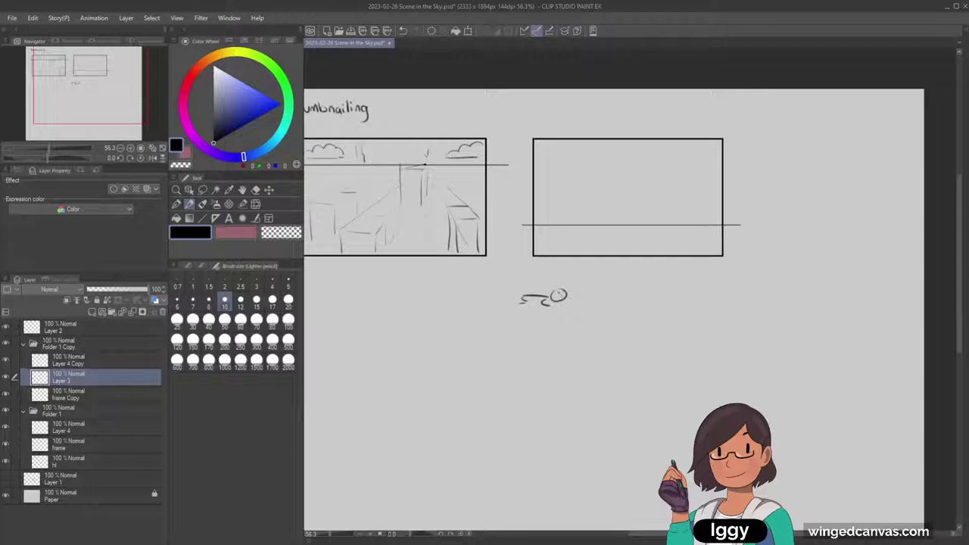
left_click_drag(567, 290, 599, 278)
key("ctrl+z")
key("ctrl+z")
key("ctrl+z")
key("ctrl+z")
Mark a vanishing point on the second frame's horizon line and sketch the first edges of a form rising above it.
left_click(566, 225)
key("ctrl+z")
mouse_move(595, 163)
left_mouse_down()
mouse_move(576, 204)
mouse_move(580, 218)
left_mouse_up()
left_click_drag(617, 163, 616, 190)
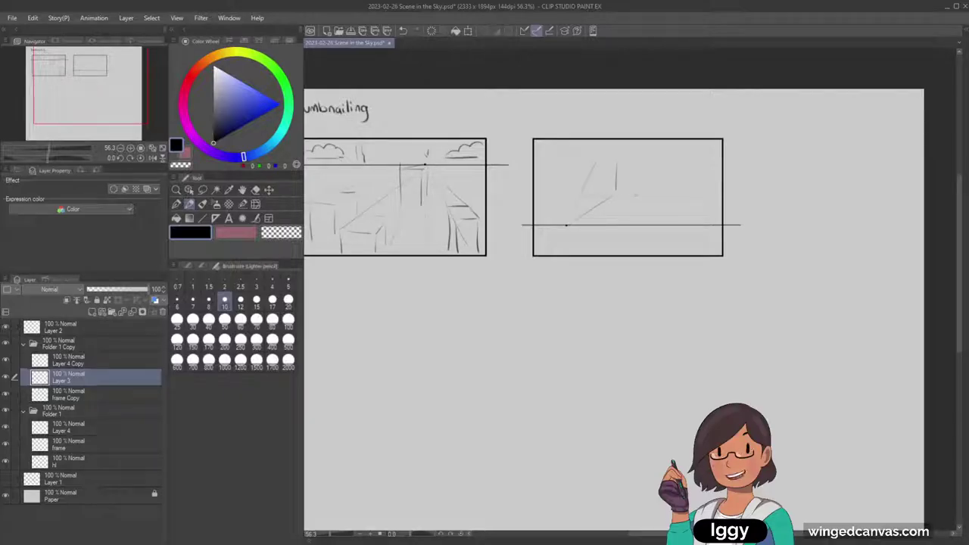
Above the second frame's horizon, sketch the form's right vertical and its lower edges receding to the vanishing point, undoing stray strokes.
key("ctrl+z")
left_click_drag(644, 193, 678, 193)
key("ctrl+z")
key("ctrl+z")
left_click_drag(638, 202, 675, 191)
left_click_drag(596, 161, 582, 189)
key("ctrl+z")
key("ctrl+z")
key("ctrl+z")
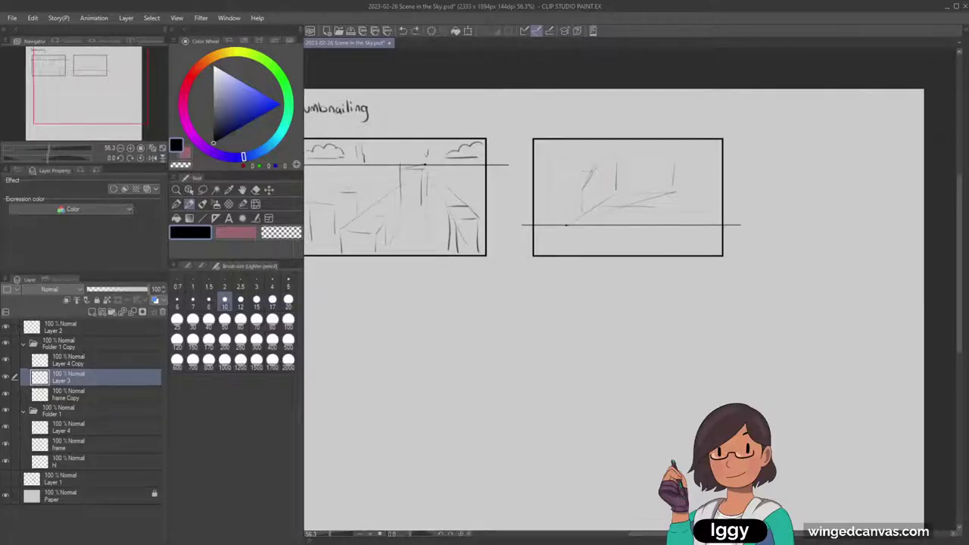
Sketch short, nearly horizontal edges extending outward on both sides of the form in the second frame.
left_click_drag(598, 185, 588, 193)
key("ctrl+z")
left_click_drag(676, 178, 710, 190)
left_click_drag(683, 190, 712, 190)
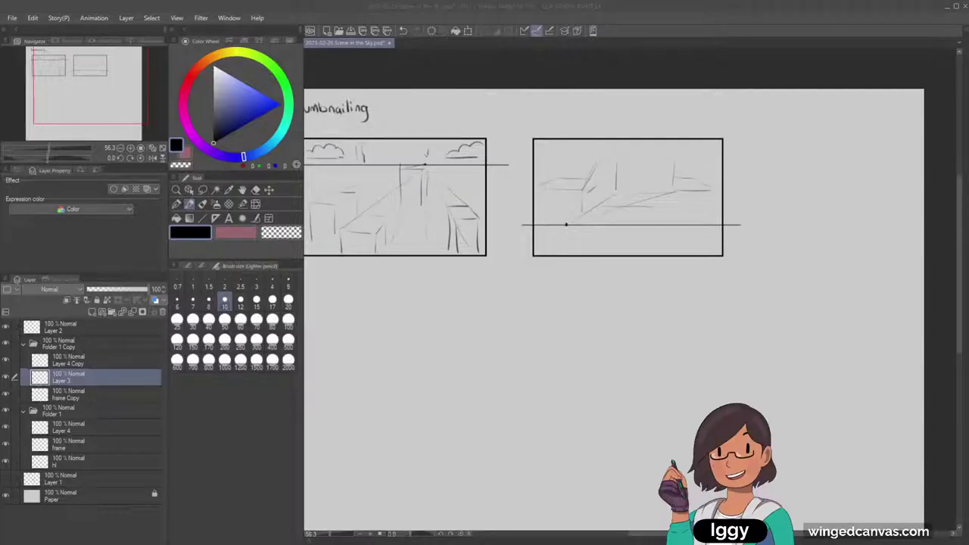
On Layer 4 Copy, write the numbers 1 and 2 beneath the first and second thumbnails.
left_click_drag(68, 99, 61, 101)
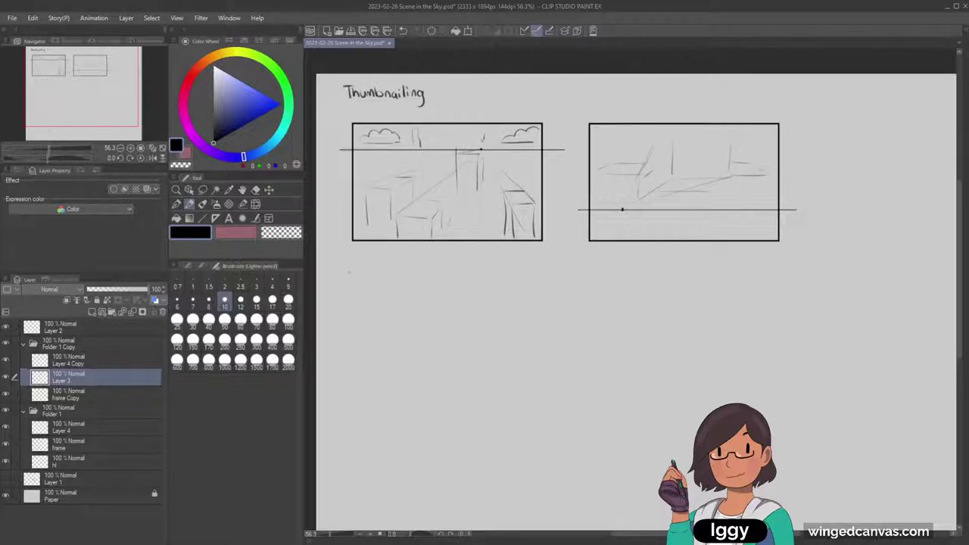
left_click(80, 362)
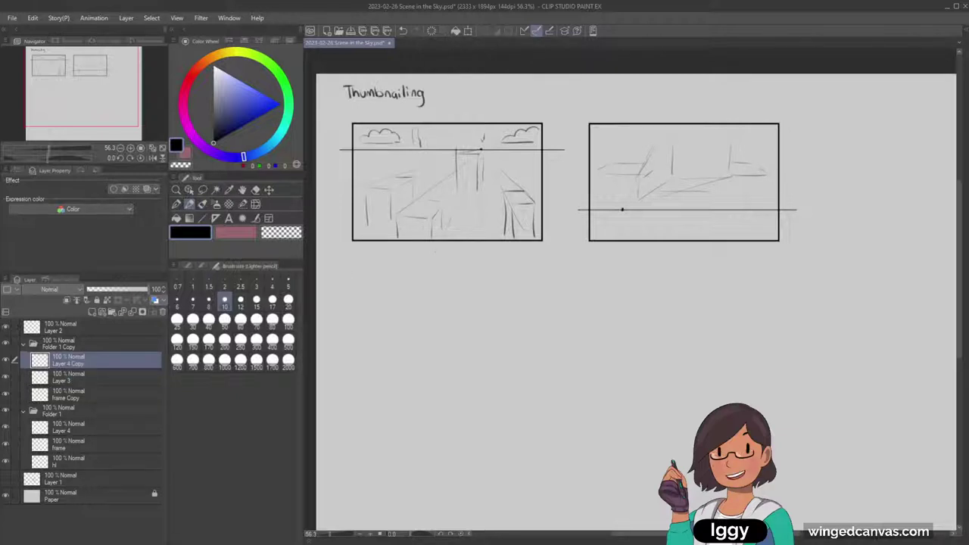
left_click_drag(436, 250, 439, 257)
left_click_drag(677, 249, 684, 257)
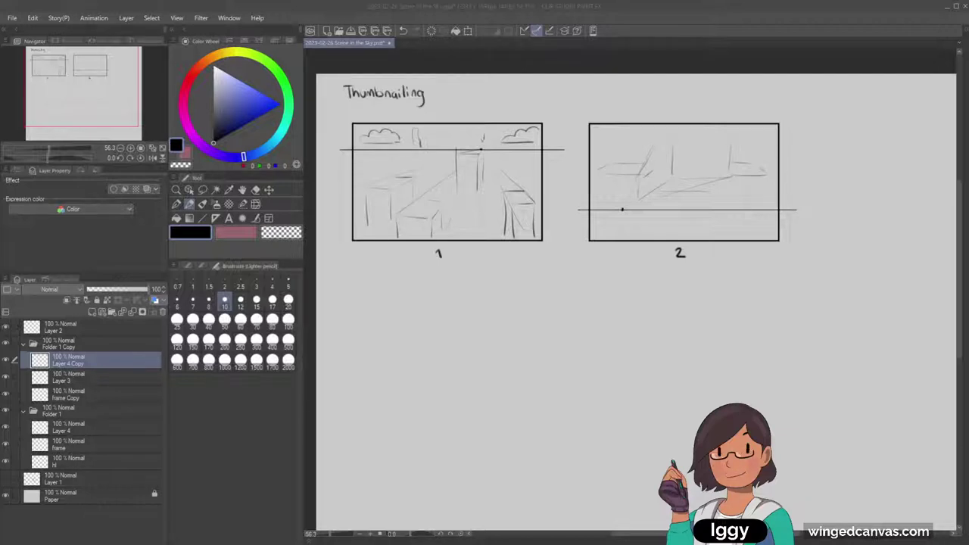
On the hl layer, sketch distant landscape contours just below the first thumbnail's horizon line.
left_click(189, 204)
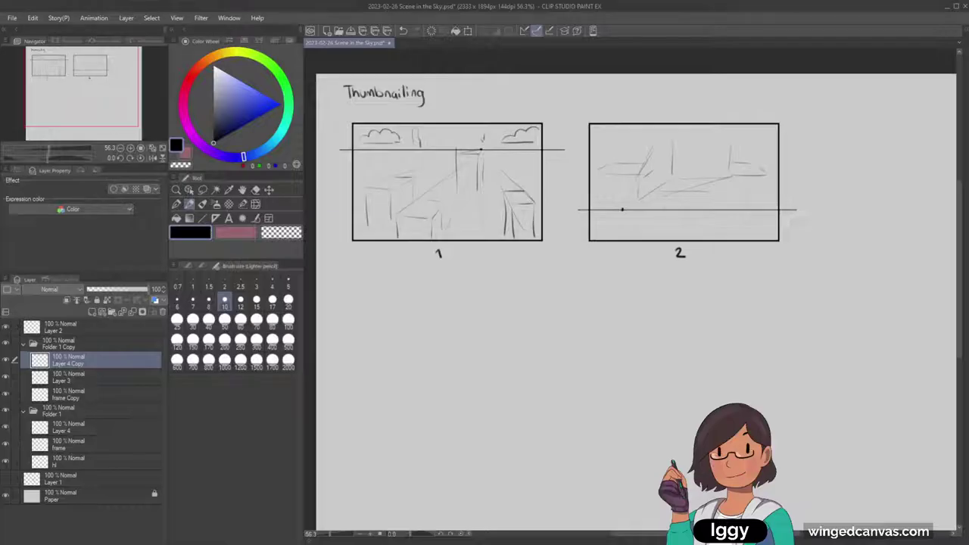
left_click(92, 415)
left_click(41, 451)
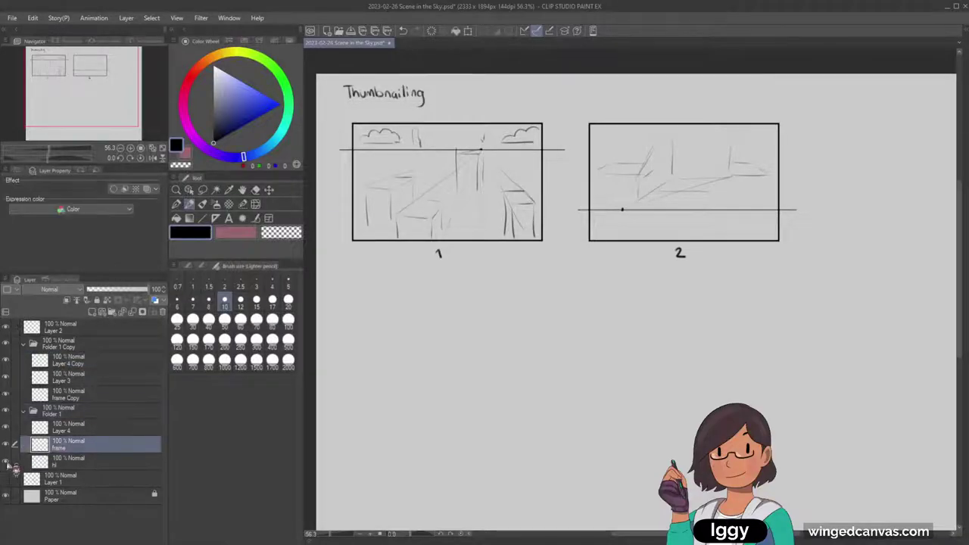
left_click(5, 462)
left_click(8, 463)
left_click(72, 461)
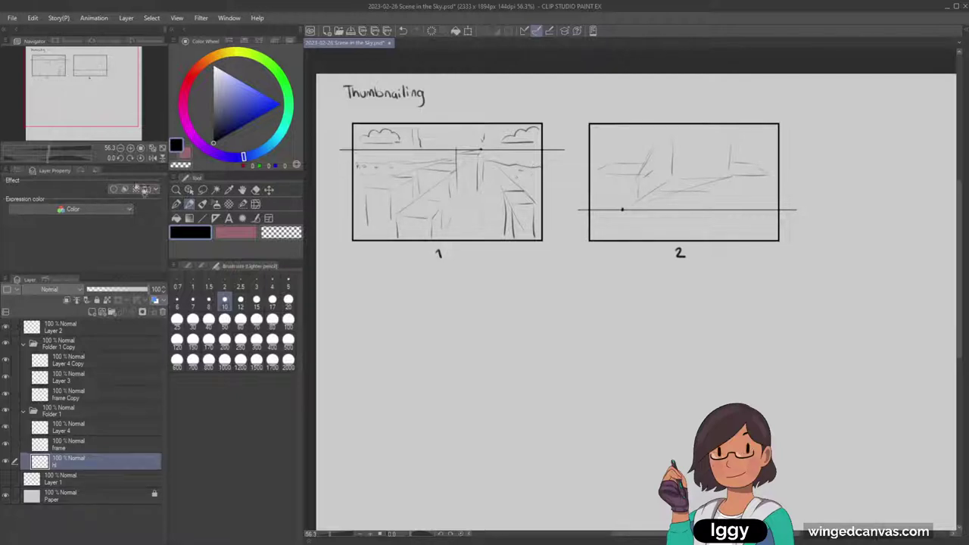
On Layer 3, sketch a large rounded form around the second thumbnail's edges, with a small shaded shape on its underside.
left_click_drag(96, 101, 121, 103)
left_click(189, 191)
left_click(511, 145)
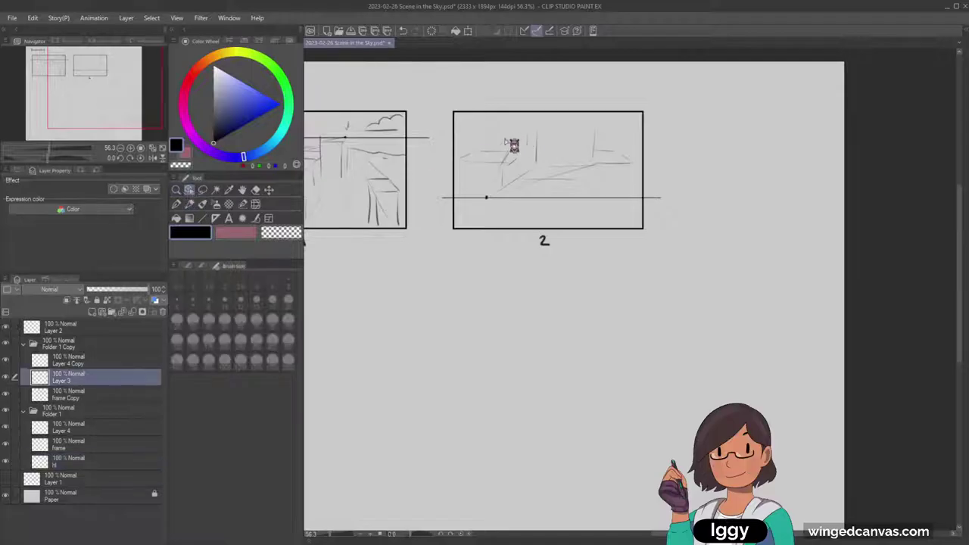
left_click(188, 204)
left_click(189, 204)
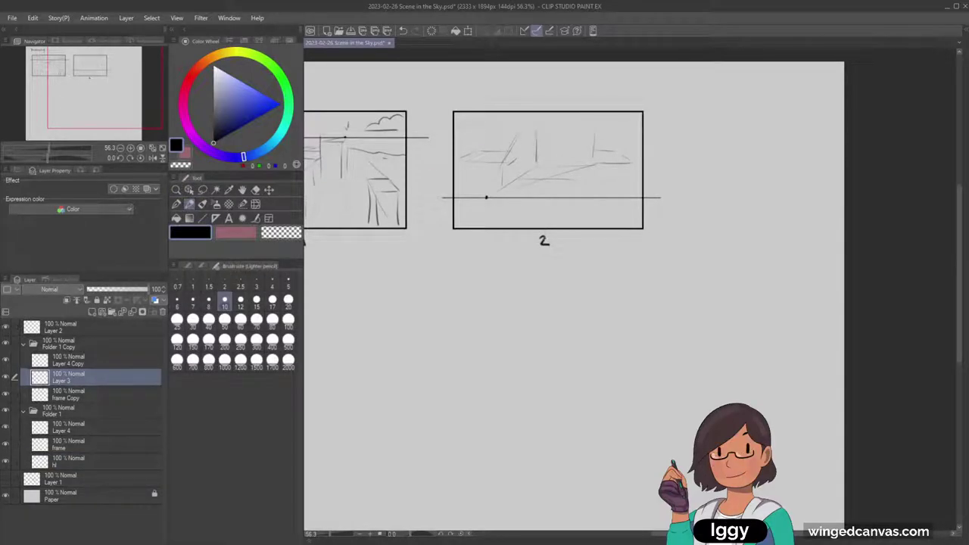
key("ctrl+z")
left_click_drag(576, 118, 512, 147)
left_click_drag(571, 119, 563, 166)
left_click_drag(506, 156, 517, 182)
mouse_move(565, 163)
left_mouse_down()
mouse_move(542, 174)
mouse_move(563, 165)
left_mouse_up()
key("ctrl+z")
mouse_move(542, 182)
left_mouse_down()
mouse_move(562, 173)
mouse_move(539, 181)
left_mouse_up()
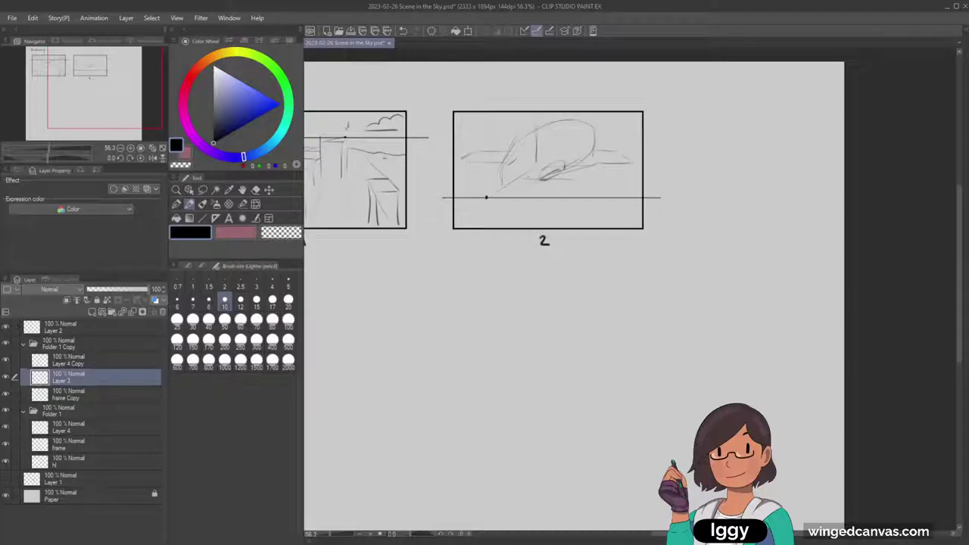
Darken the lower-left curve of the second thumbnail's rounded form and sketch clouds across its sky, undoing stray strokes.
left_click_drag(501, 161, 517, 154)
left_click_drag(550, 126, 587, 121)
mouse_move(504, 165)
left_mouse_down()
mouse_move(498, 179)
mouse_move(543, 175)
left_mouse_up()
mouse_move(456, 139)
left_mouse_down()
mouse_move(480, 125)
mouse_move(545, 119)
mouse_move(533, 117)
left_mouse_up()
key("ctrl+z")
key("ctrl+z")
key("ctrl+z")
key("ctrl+z")
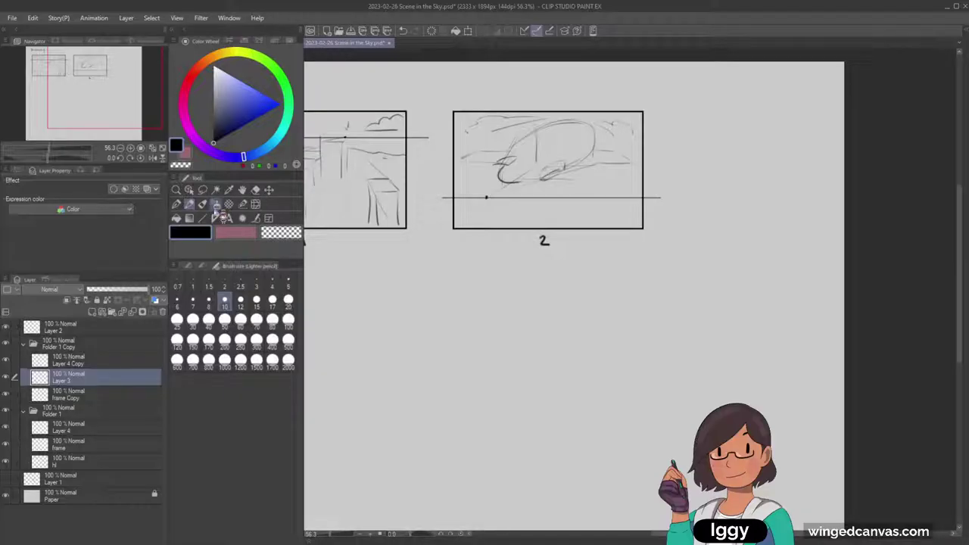
left_click_drag(108, 97, 92, 101)
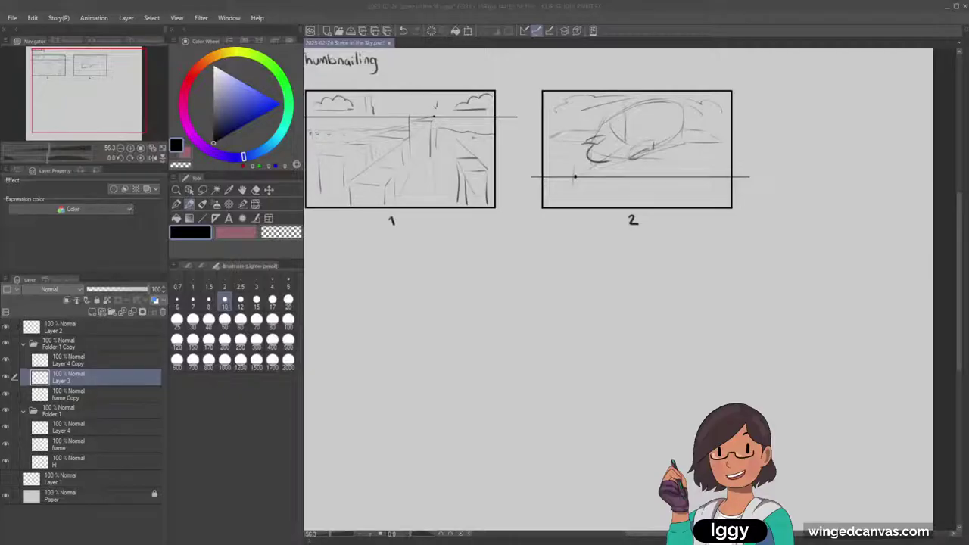
left_click(188, 205)
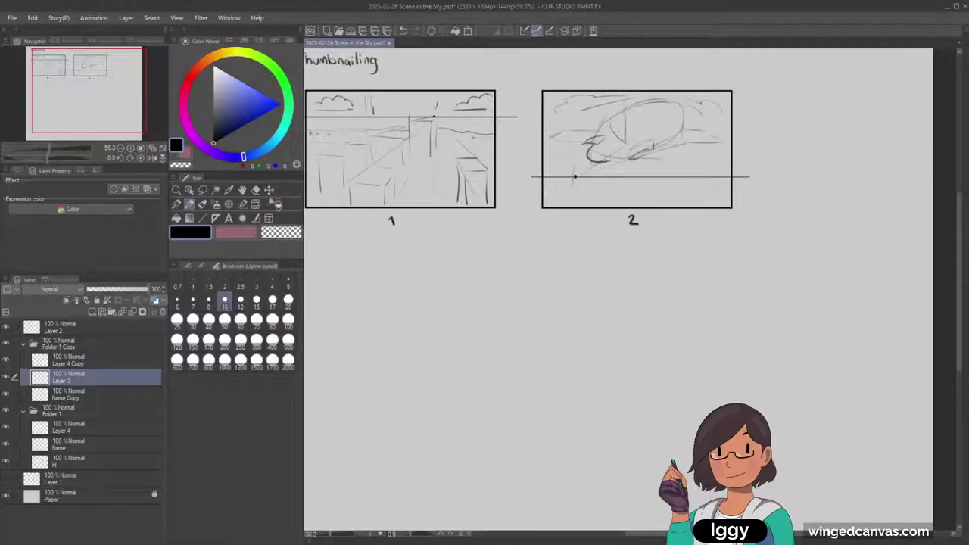
left_click_drag(111, 98, 105, 97)
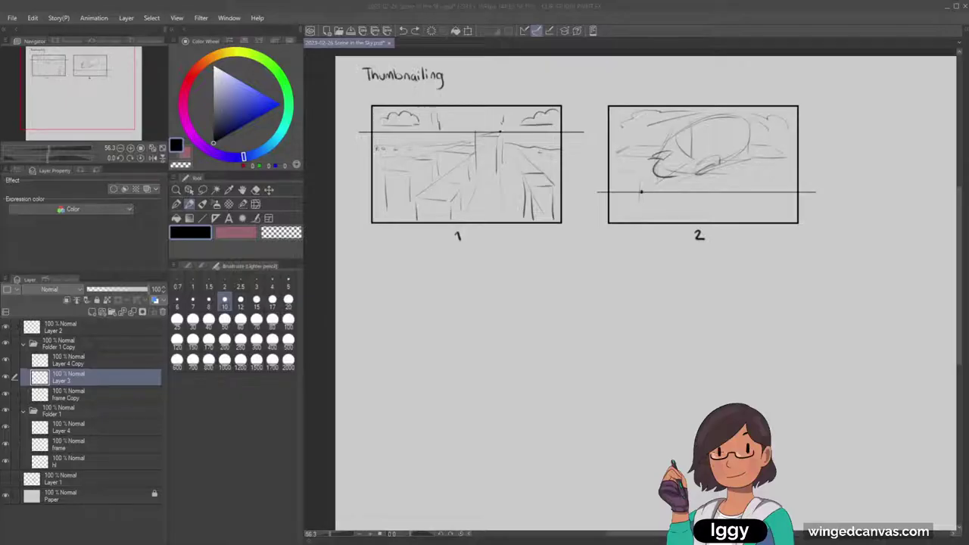
Paste the brick-building street photo, scale it down, and place it beneath the second thumbnail.
left_click(551, 228)
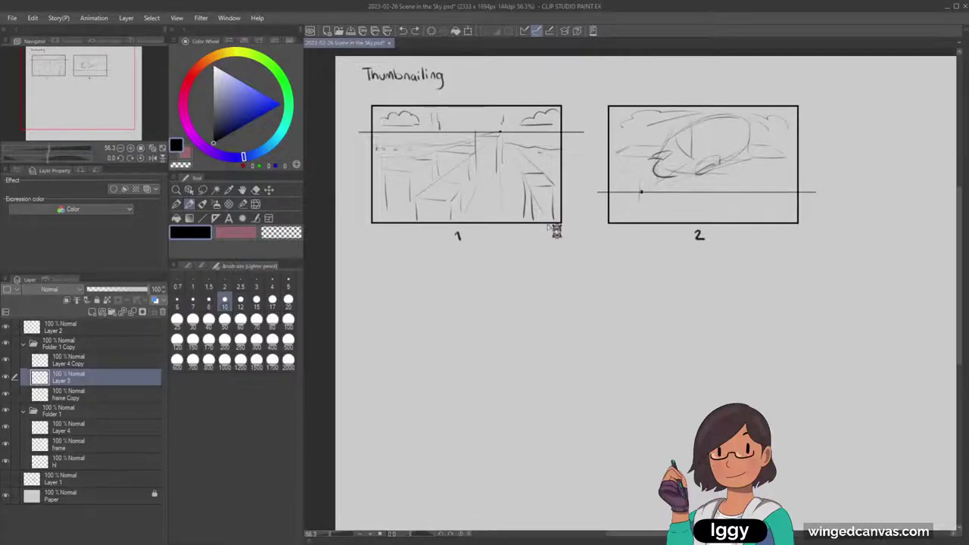
key("ctrl+v")
key("ctrl+space")
left_click_drag(549, 244, 528, 350)
key("ctrl+t")
left_click_drag(612, 206, 525, 332)
left_click_drag(486, 372, 669, 294)
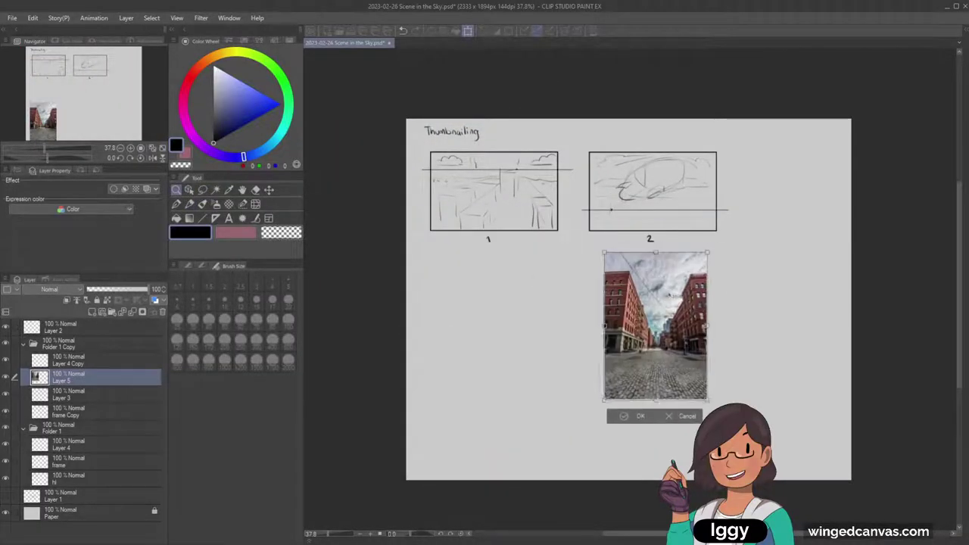
left_click(641, 417)
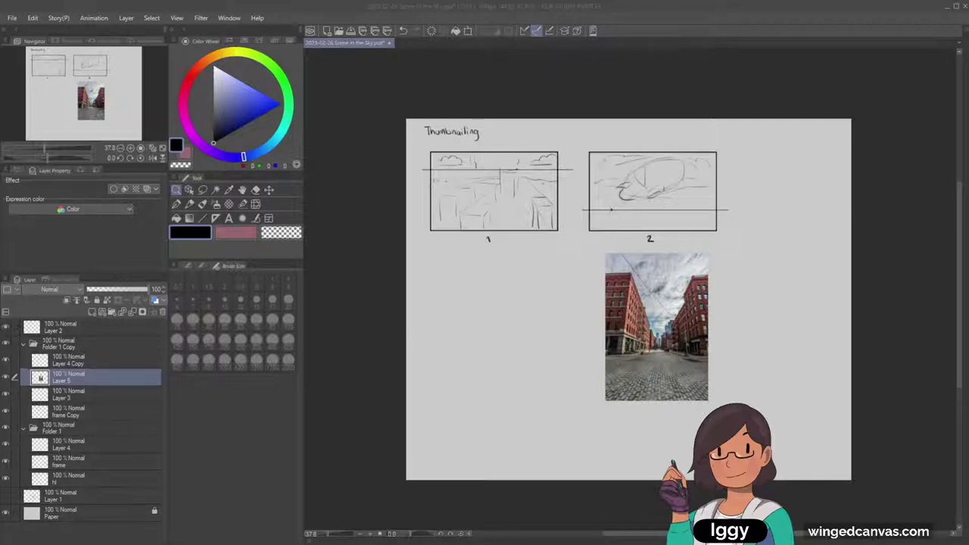
Paste the city skyline photo on its own layer above Layer 5 and move it beneath the first thumbnail.
left_click(104, 366)
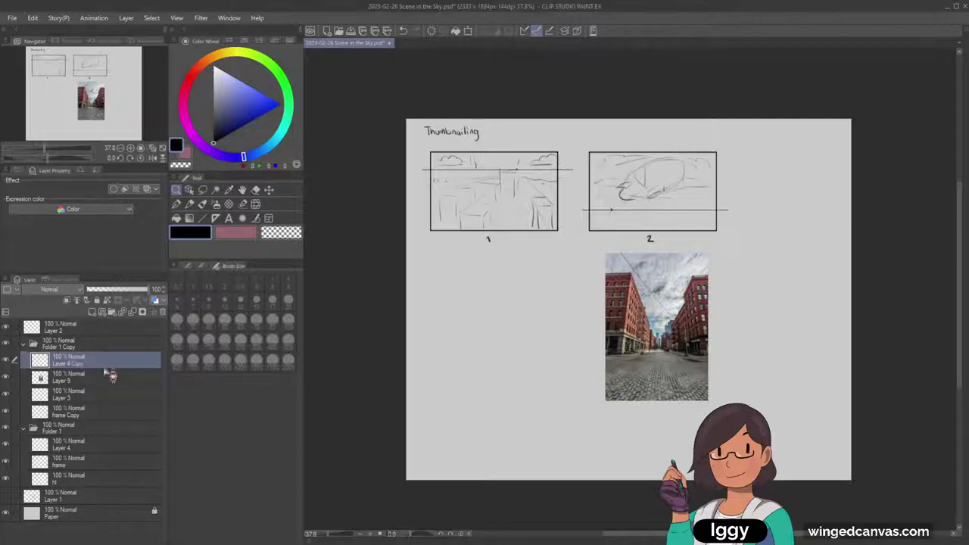
left_click(102, 380)
key("ctrl+v")
left_click(268, 190)
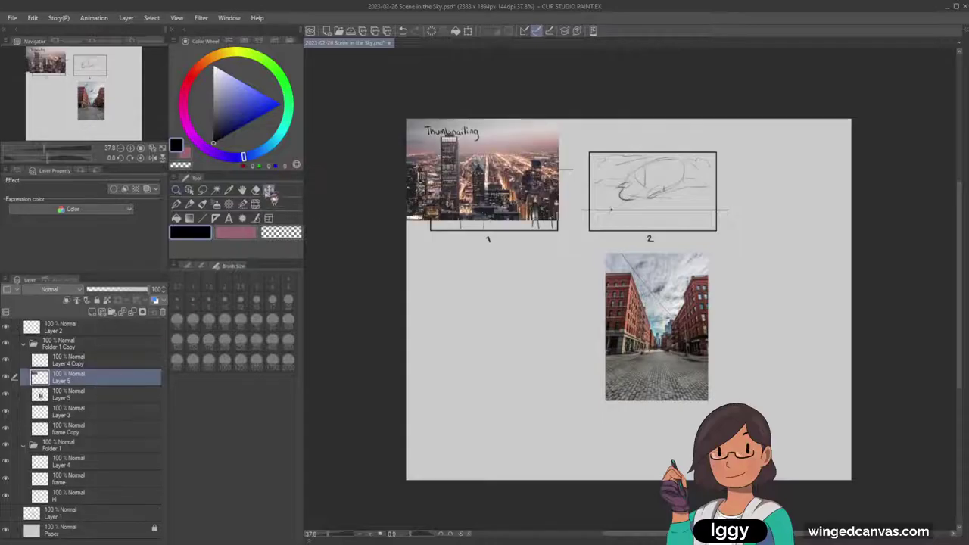
left_click_drag(496, 187, 515, 339)
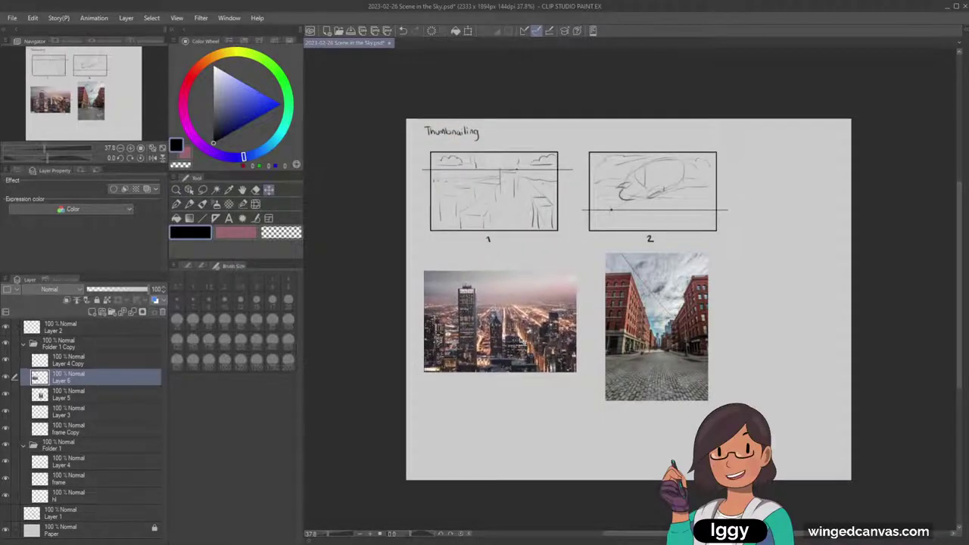
Merge the two reference photo layers and set the merged layer's opacity to 63%.
left_click(178, 191)
left_click_drag(755, 265, 780, 265)
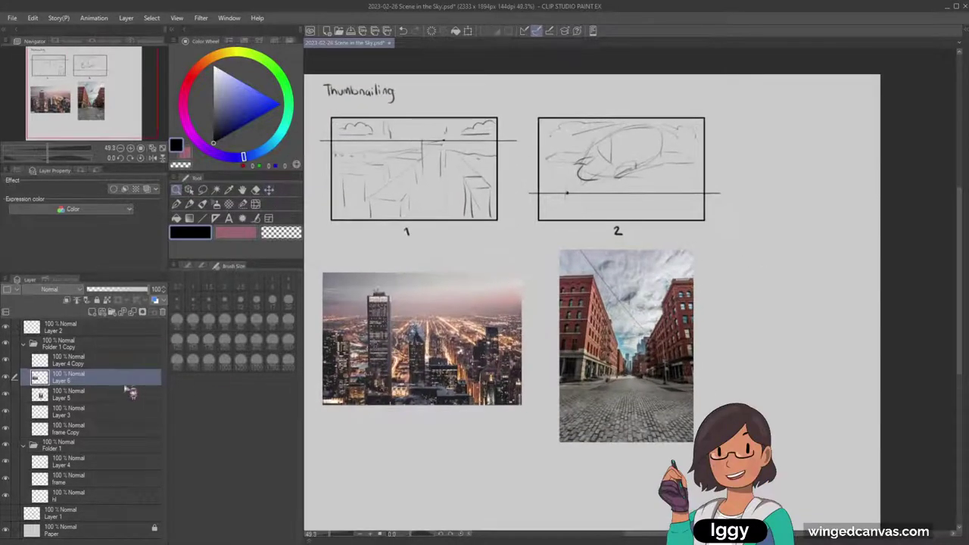
left_click(132, 396, "ctrl")
key("shift+alt+e")
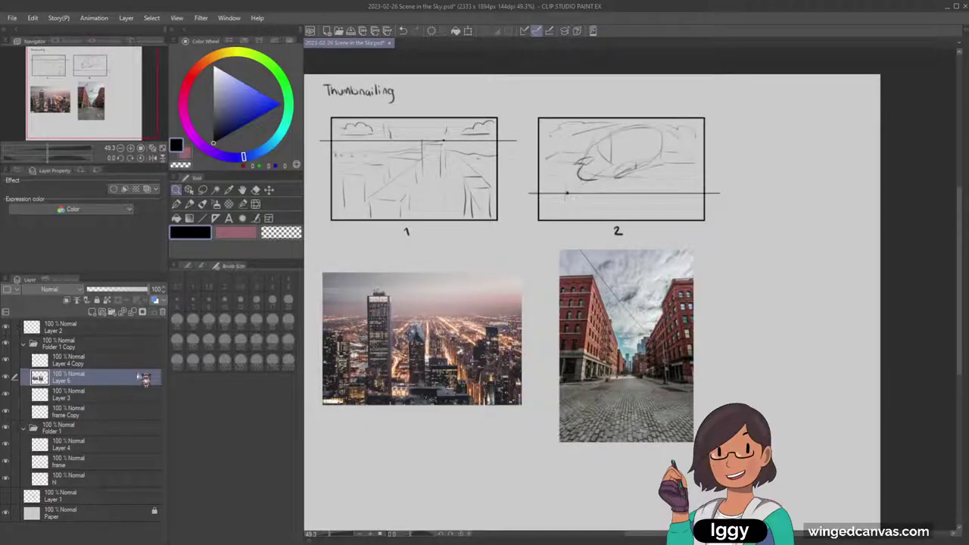
left_click(98, 290)
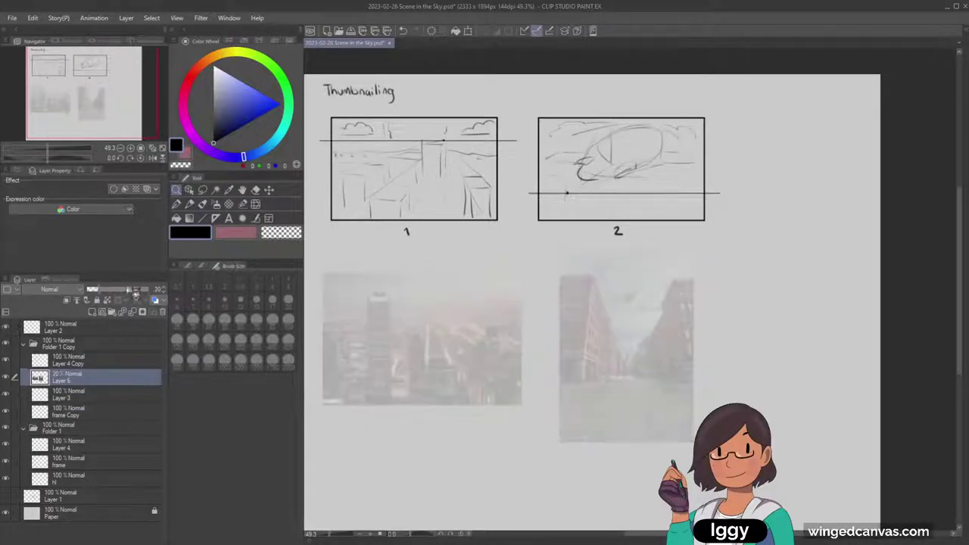
left_click(126, 289)
On a new layer, draw a straight horizon line across the skyline photo and try a line from the tall tower's roof to it.
scroll(383, 365, "up", 2)
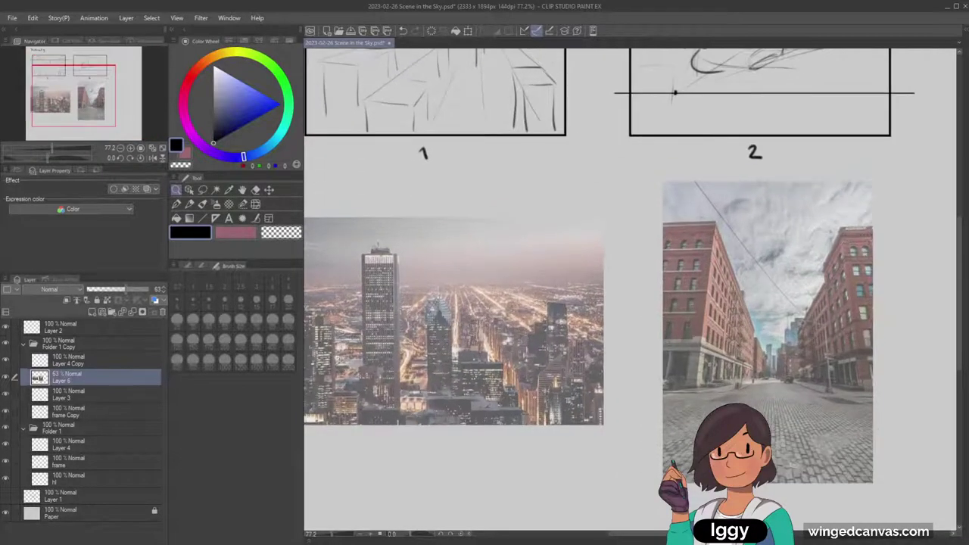
left_click(203, 219)
left_click_drag(318, 336, 383, 295)
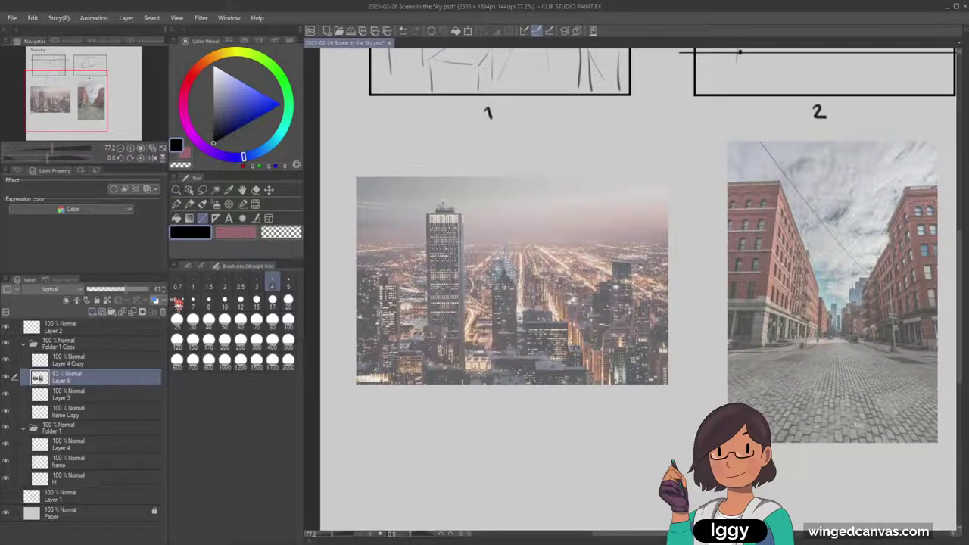
left_click(93, 311)
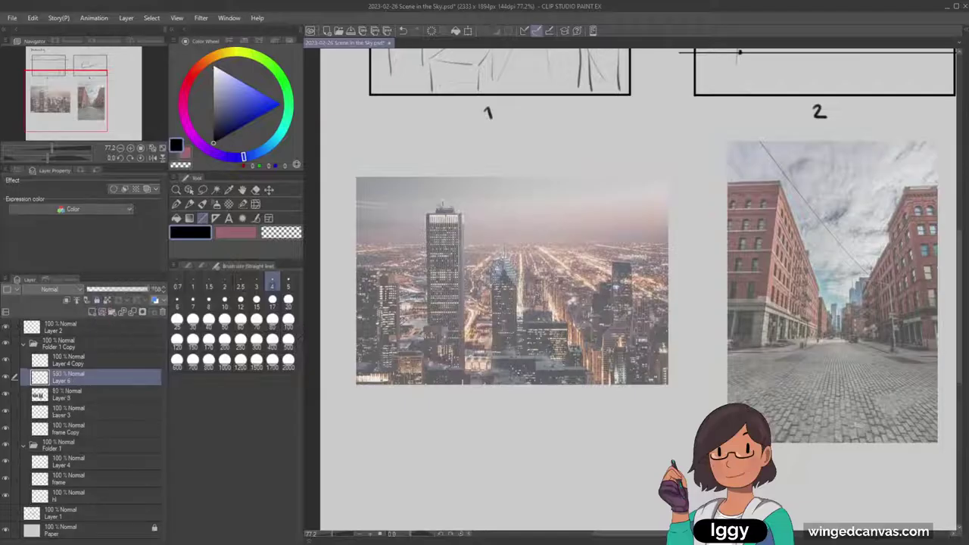
left_click_drag(355, 245, 640, 244)
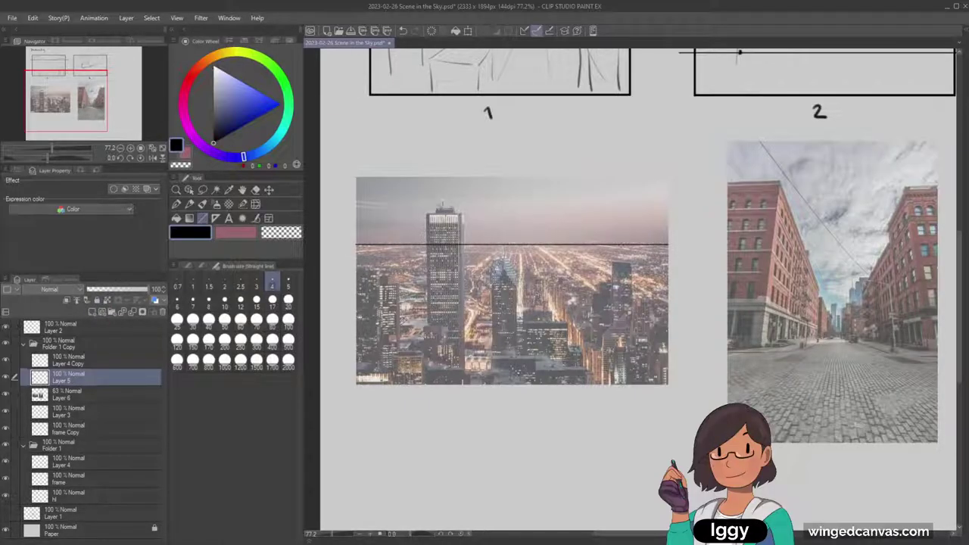
mouse_move(459, 215)
left_mouse_down()
mouse_move(532, 245)
mouse_move(494, 246)
mouse_move(535, 246)
mouse_move(526, 244)
left_mouse_up()
Draw a straight line along the left building's roofline in the street photo, extending it to the street's vanishing point.
mouse_move(100, 102)
left_mouse_down()
mouse_move(118, 102)
mouse_move(109, 104)
left_mouse_up()
left_click(177, 191)
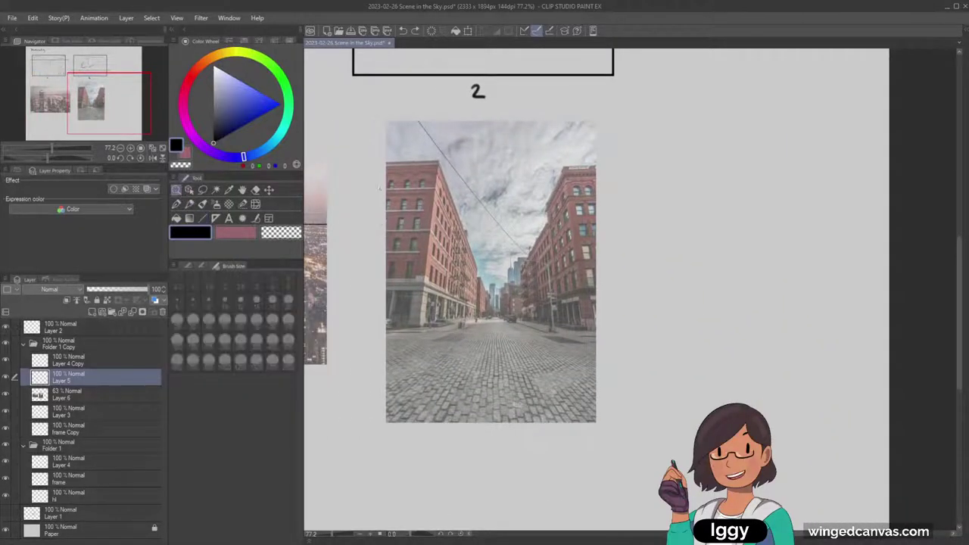
left_click_drag(472, 195, 489, 195)
left_click(203, 219)
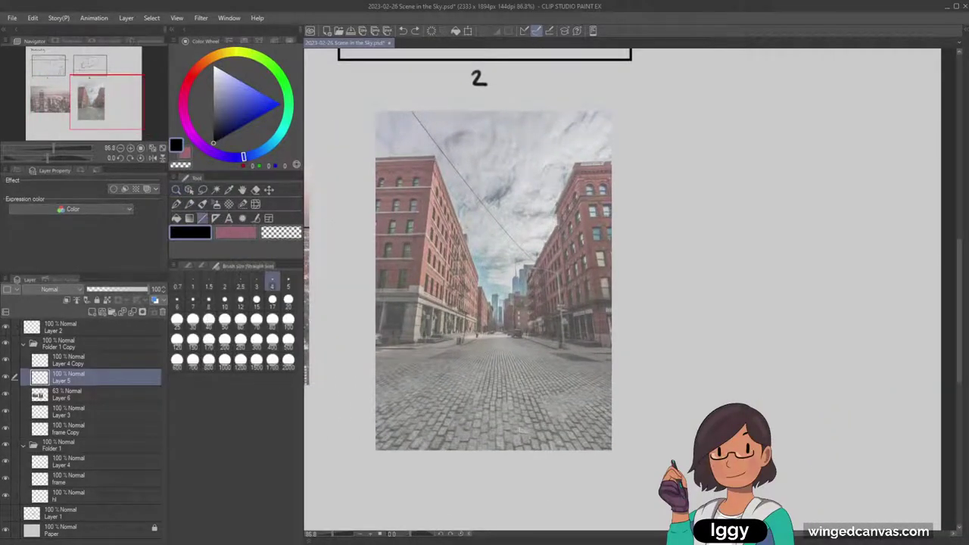
left_click(178, 191)
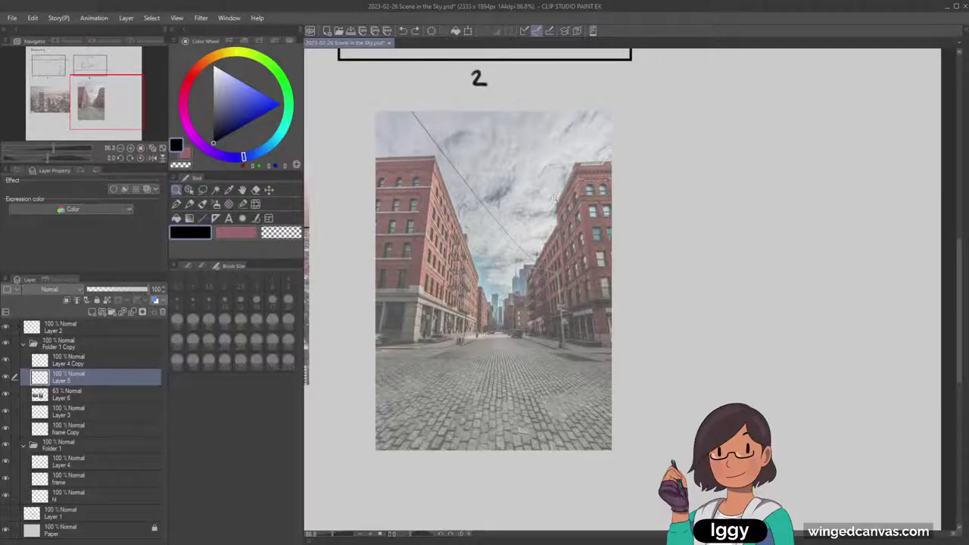
left_click(549, 343)
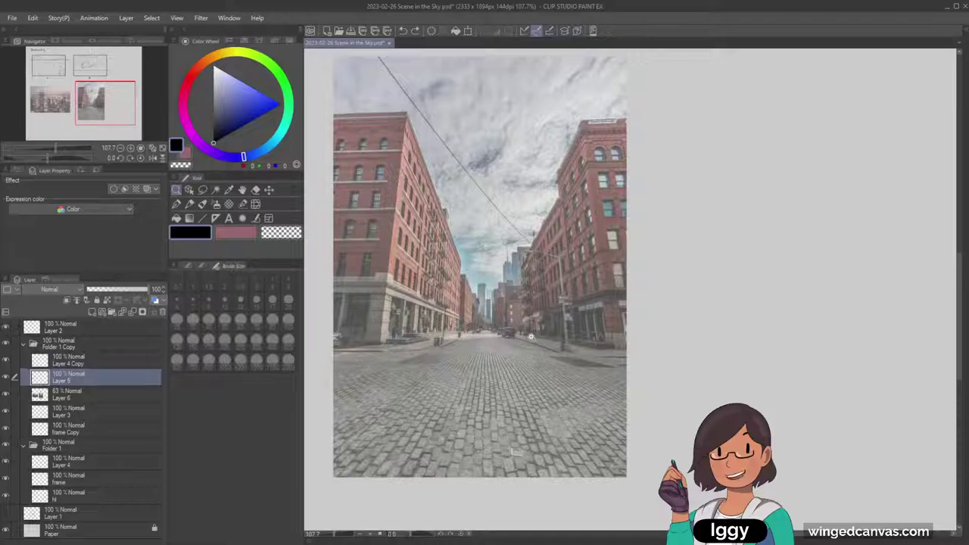
left_click(203, 219)
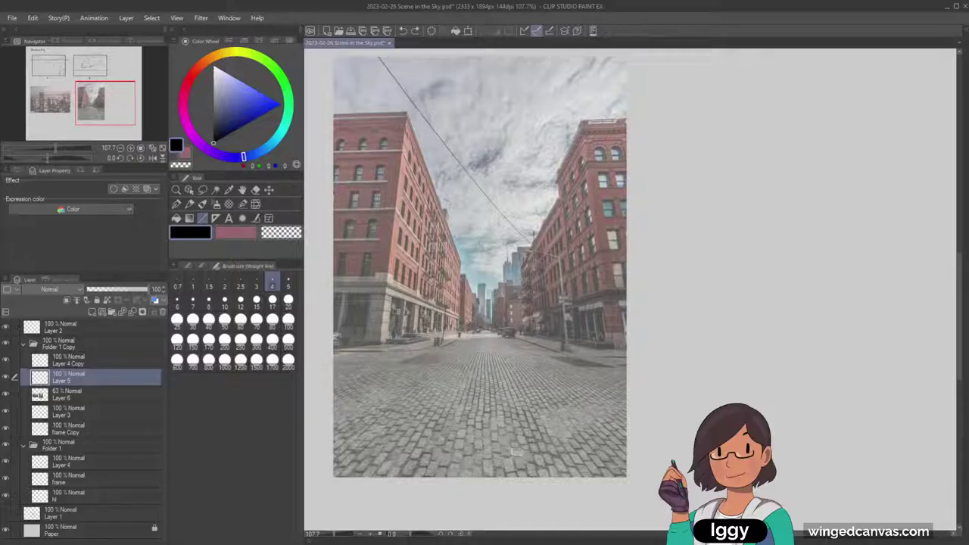
mouse_move(406, 110)
left_mouse_down()
mouse_move(442, 186)
mouse_move(489, 340)
left_mouse_up()
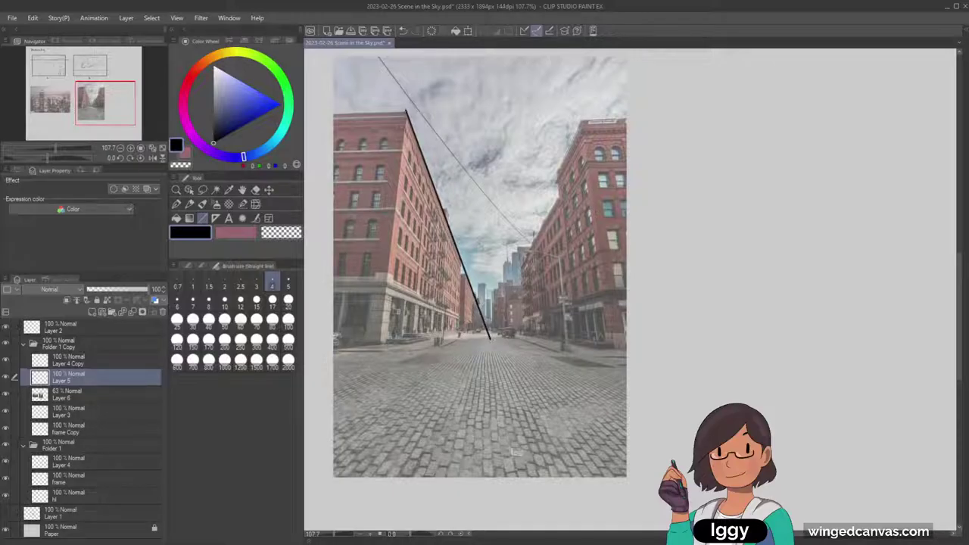
Redraw the line along the street photo's left roofline and draw two lines along the right buildings' rooflines, crossing it at the vanishing point.
key("ctrl+z")
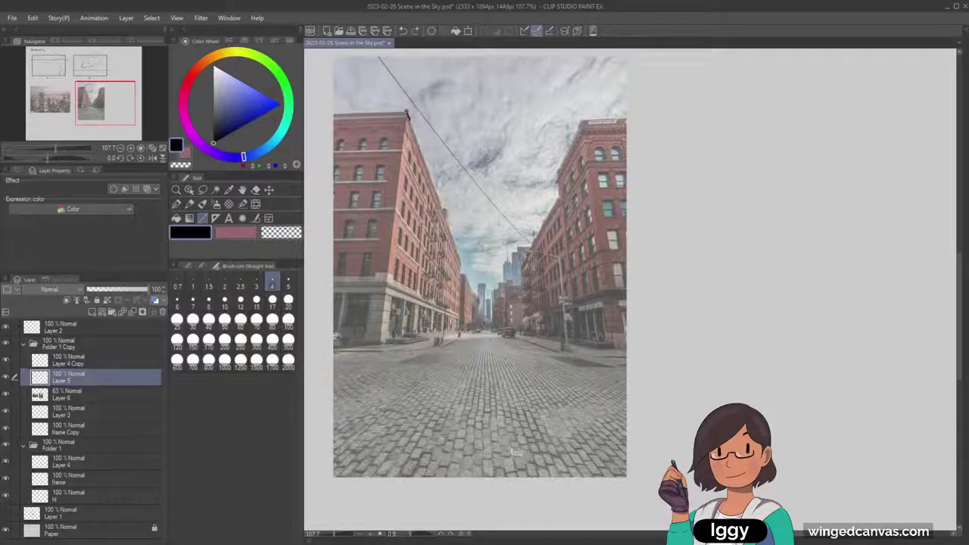
left_click_drag(407, 113, 493, 351)
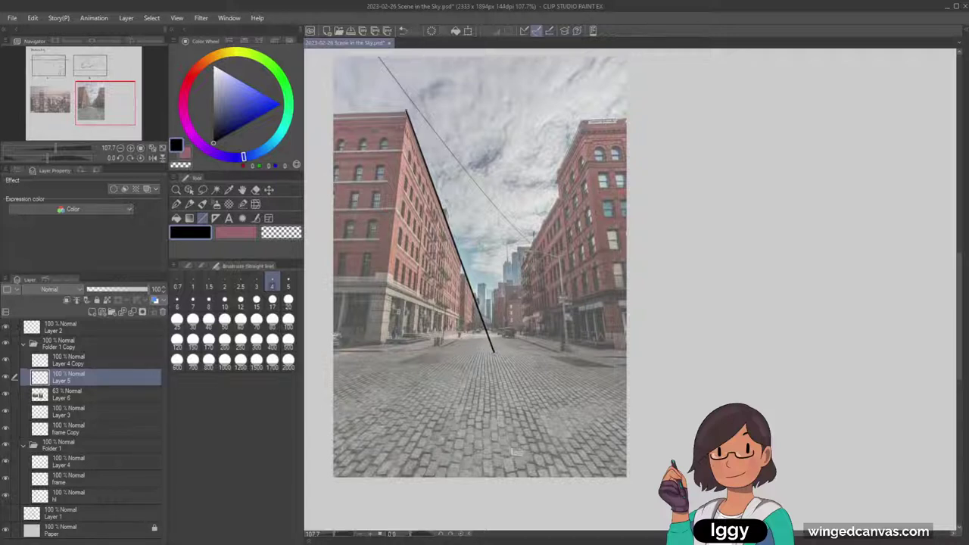
left_click_drag(568, 145, 509, 226)
key("ctrl+z")
left_click_drag(582, 120, 477, 343)
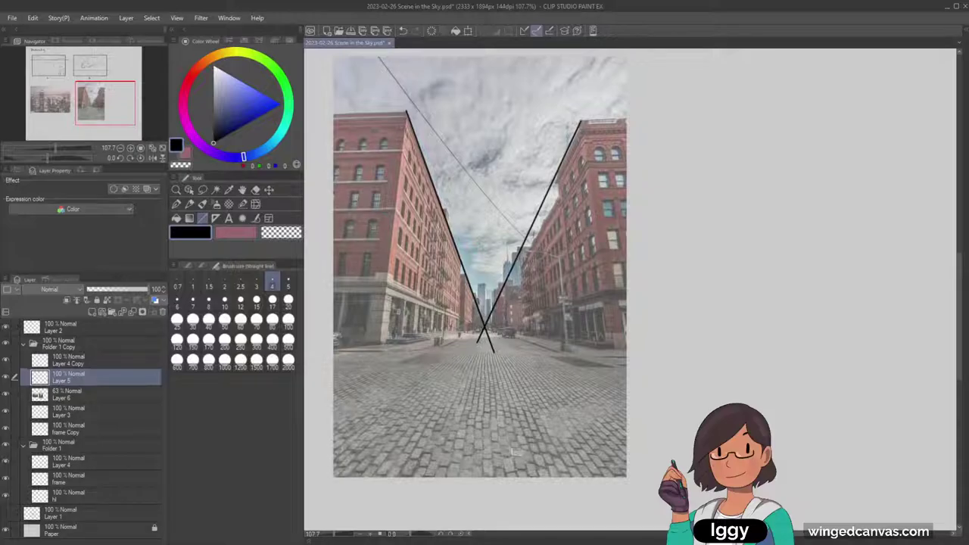
left_click_drag(559, 195, 480, 337)
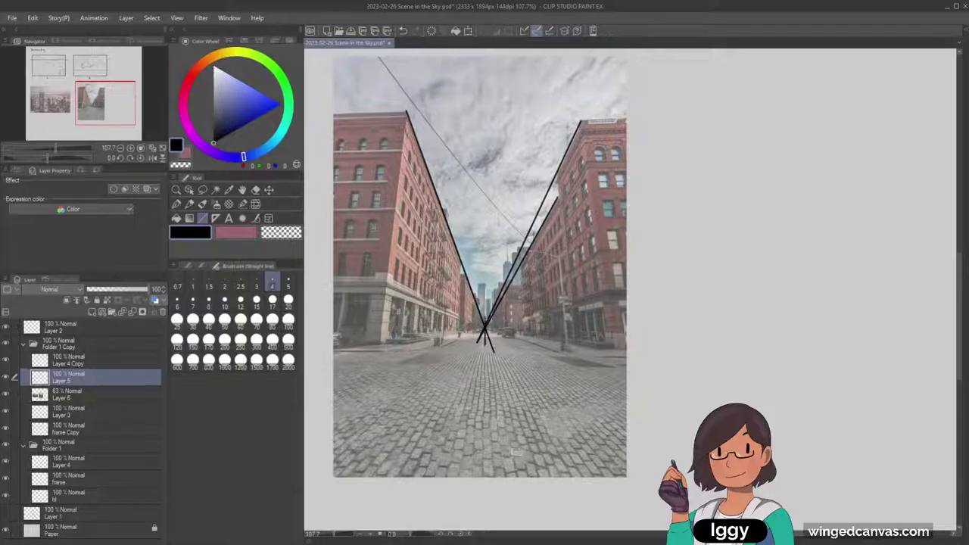
key("ctrl+z")
Set the drawing colour to bright red (255, 0, 27) and draw a horizontal horizon line across the street photo through the vanishing point.
left_click(237, 233)
left_click_drag(265, 103, 280, 104)
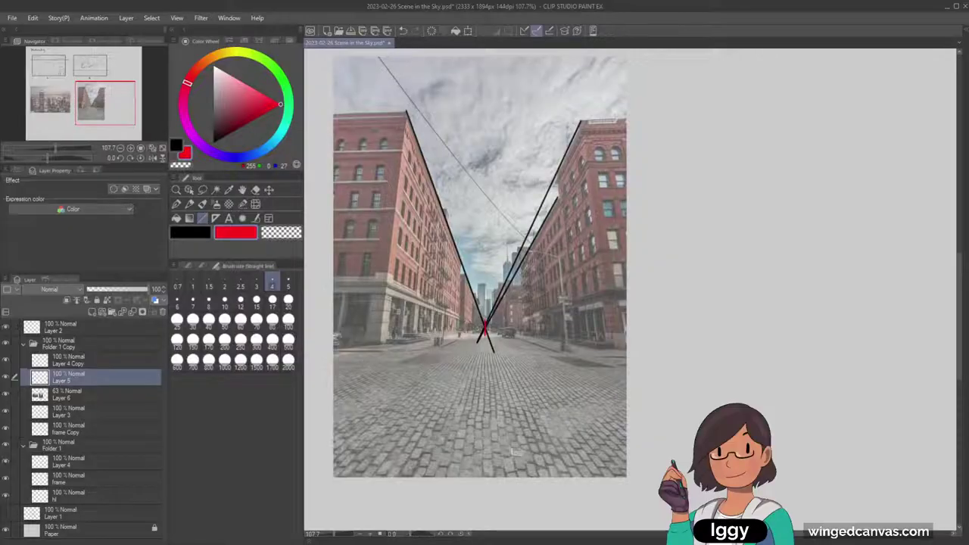
left_click_drag(334, 325, 524, 325)
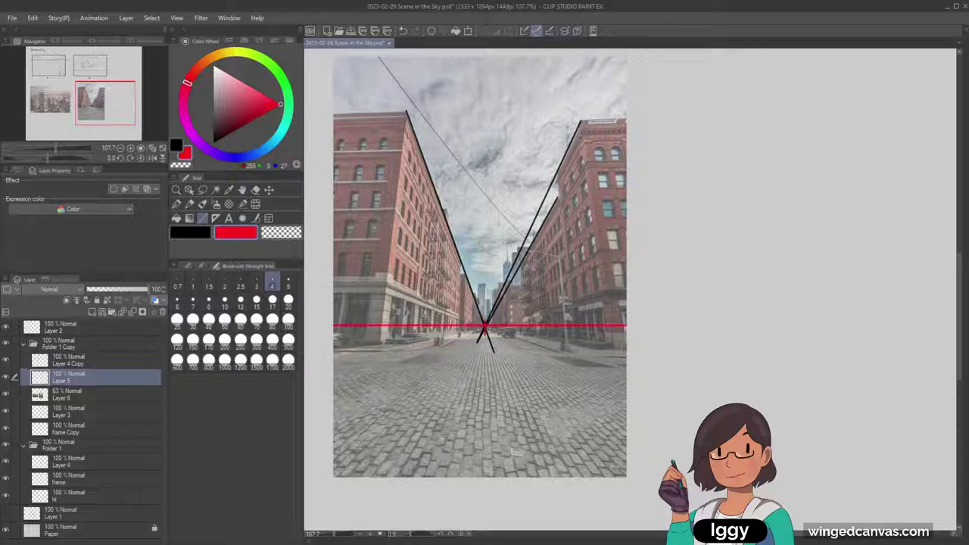
Trace the upper rooflines of the right and left buildings in the street photo with red straight lines ending at the vanishing point.
key("ctrl+space")
left_click(537, 317)
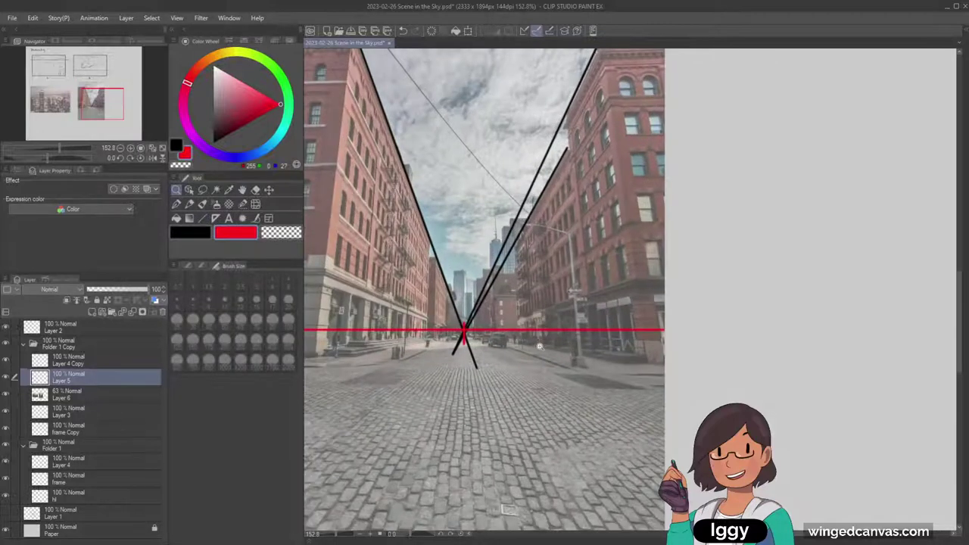
left_click_drag(485, 281, 499, 409)
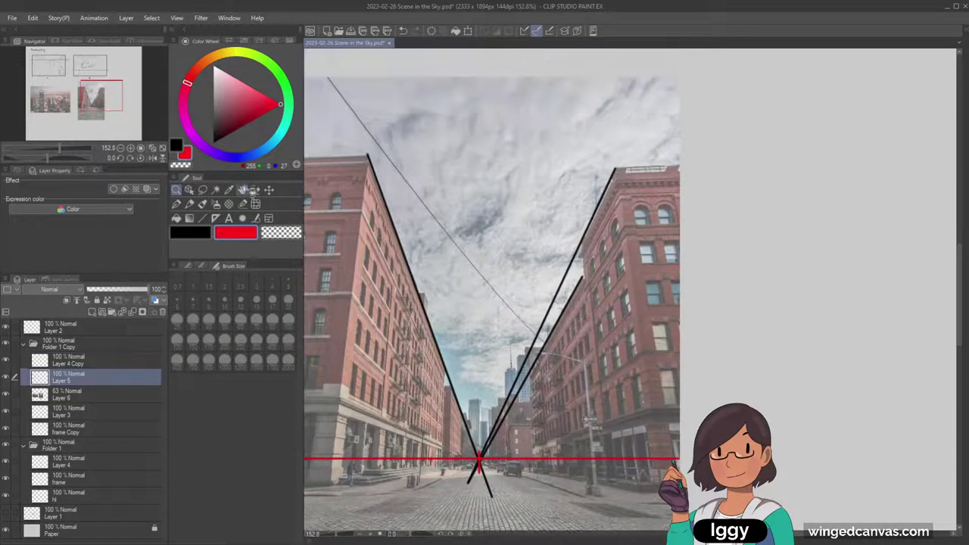
left_click(203, 218)
mouse_move(615, 168)
left_mouse_down()
mouse_move(573, 280)
mouse_move(479, 457)
left_mouse_up()
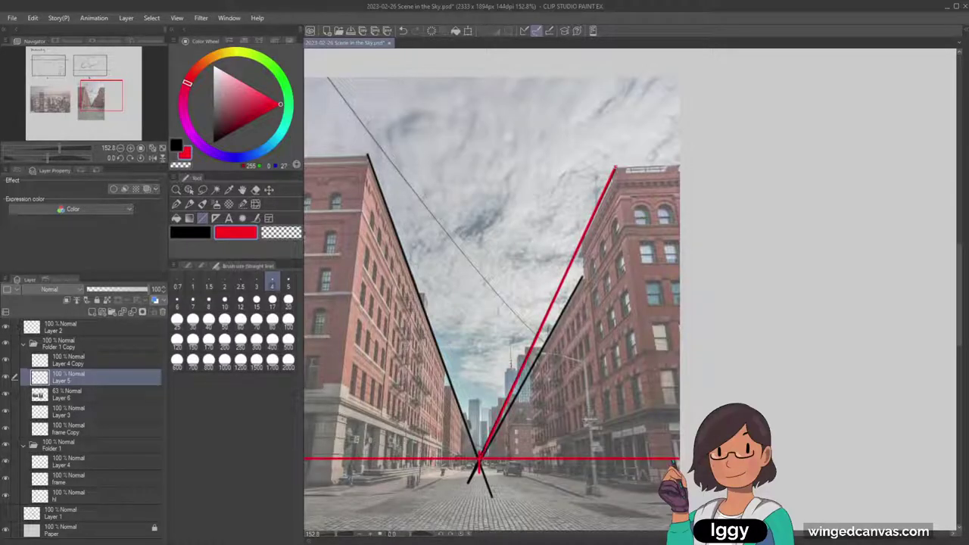
left_click_drag(368, 155, 479, 457)
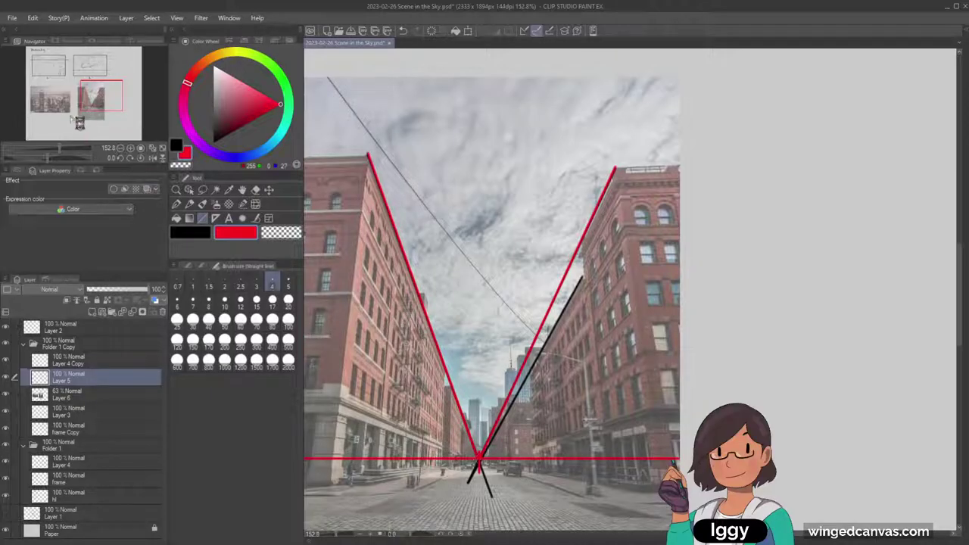
On the skyline photo, draw red lines from the tall tower's roof and the spired tower's edges to one point on the horizon.
left_click_drag(102, 97, 67, 102)
mouse_move(353, 142)
left_mouse_down()
mouse_move(469, 234)
mouse_move(465, 205)
mouse_move(461, 232)
mouse_move(474, 245)
mouse_move(475, 206)
mouse_move(464, 280)
left_mouse_up()
left_click_drag(473, 206, 417, 269)
key("ctrl+z")
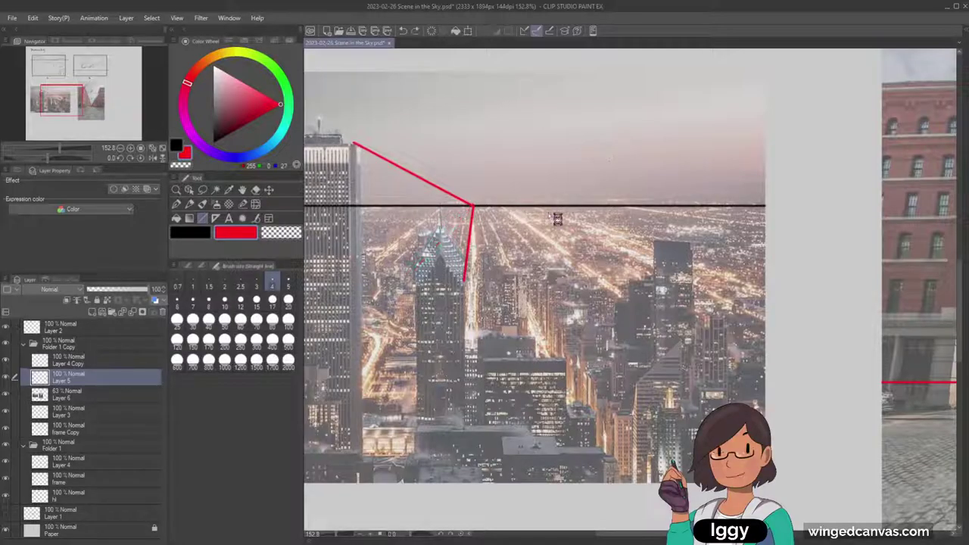
left_click_drag(472, 205, 415, 267)
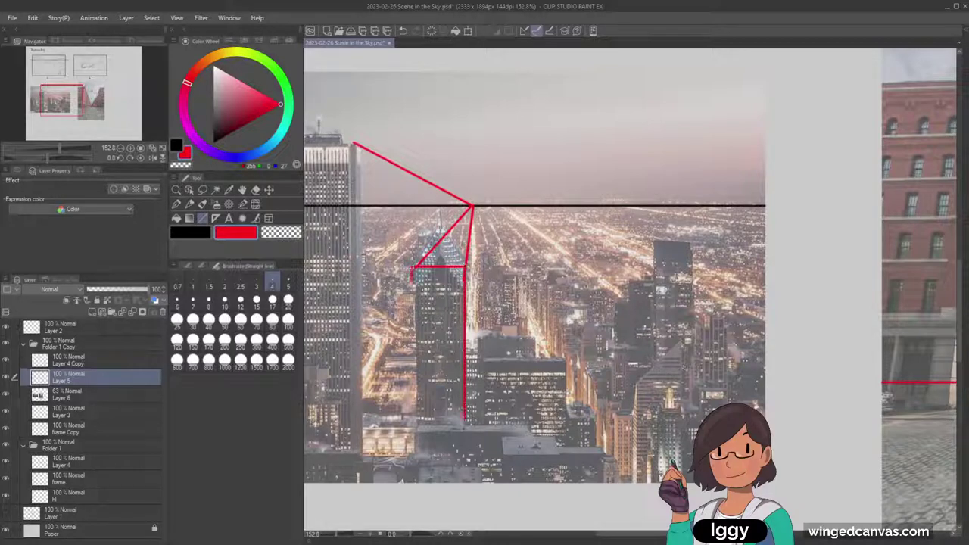
left_click_drag(412, 282, 412, 355)
key("ctrl+z")
Delete the perspective line layer and the reference photo layer together, Layer 5 and Layer 6.
left_click(162, 148)
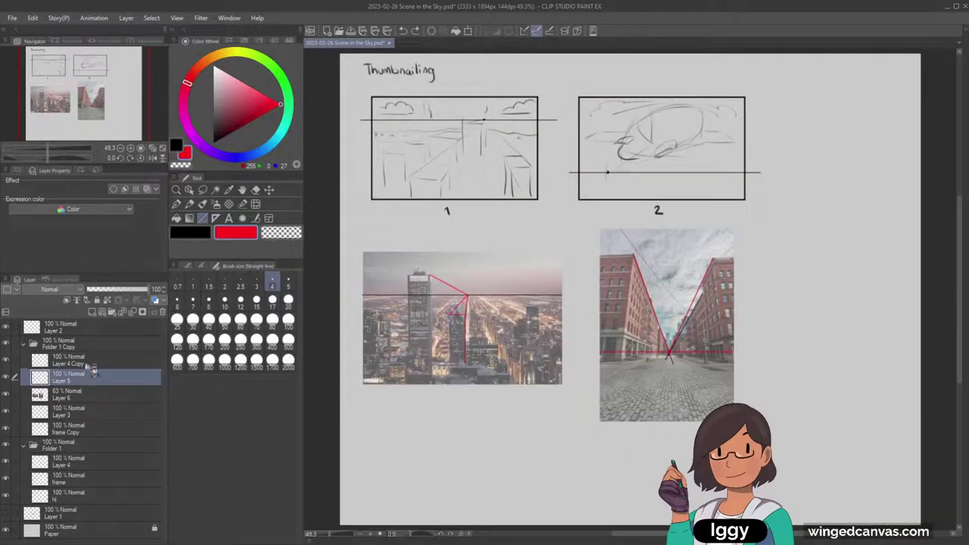
left_click(88, 402, "ctrl")
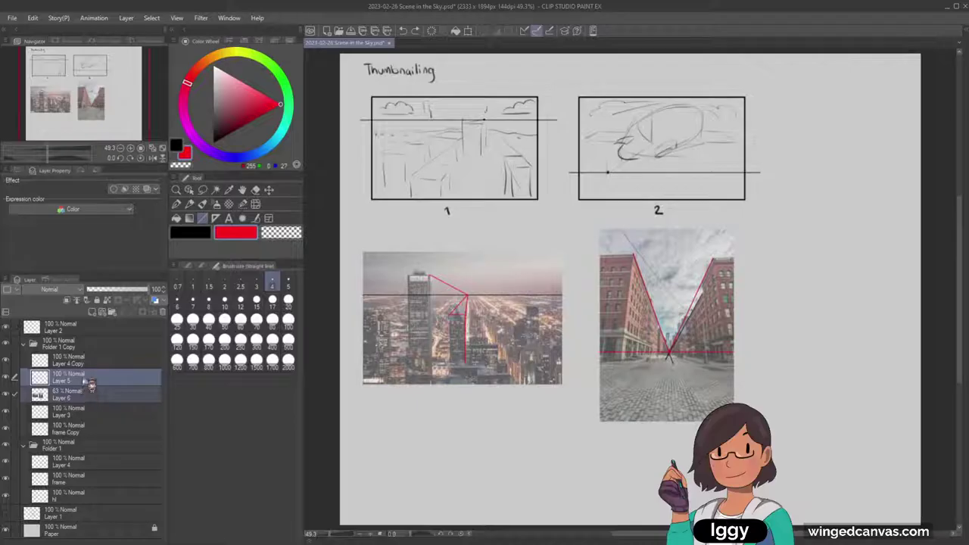
left_click(116, 215)
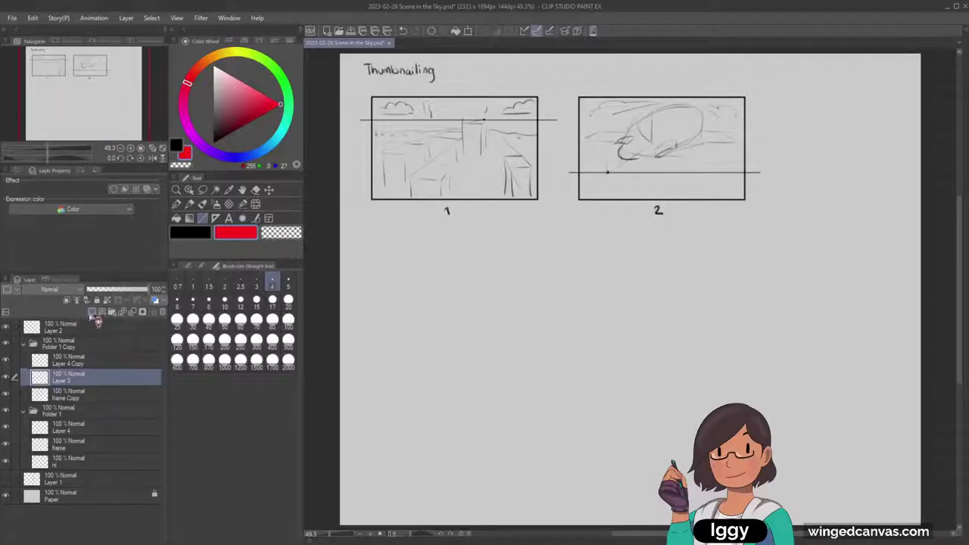
Collapse and select both thumbnail folders, then scale them down together and move them to the canvas's upper-left corner.
left_click(188, 190)
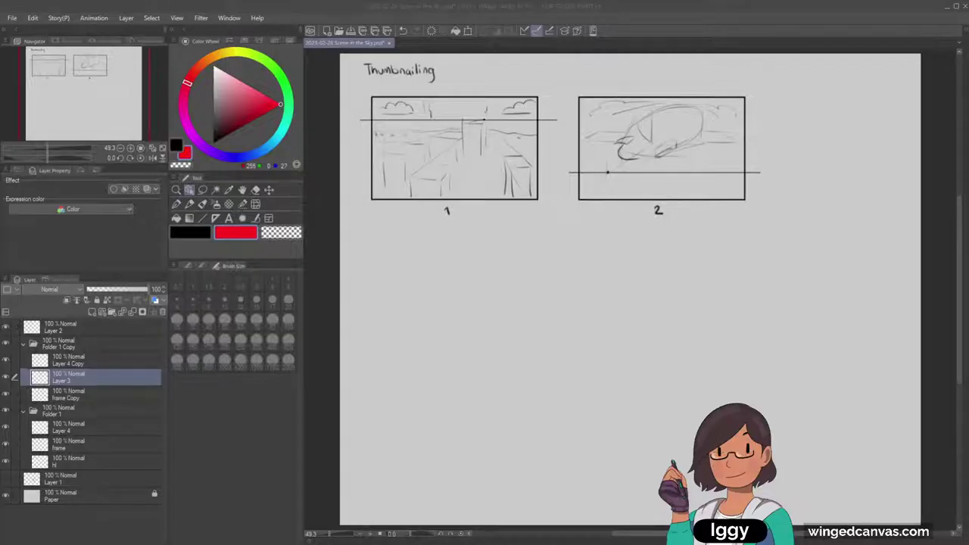
left_click(24, 344)
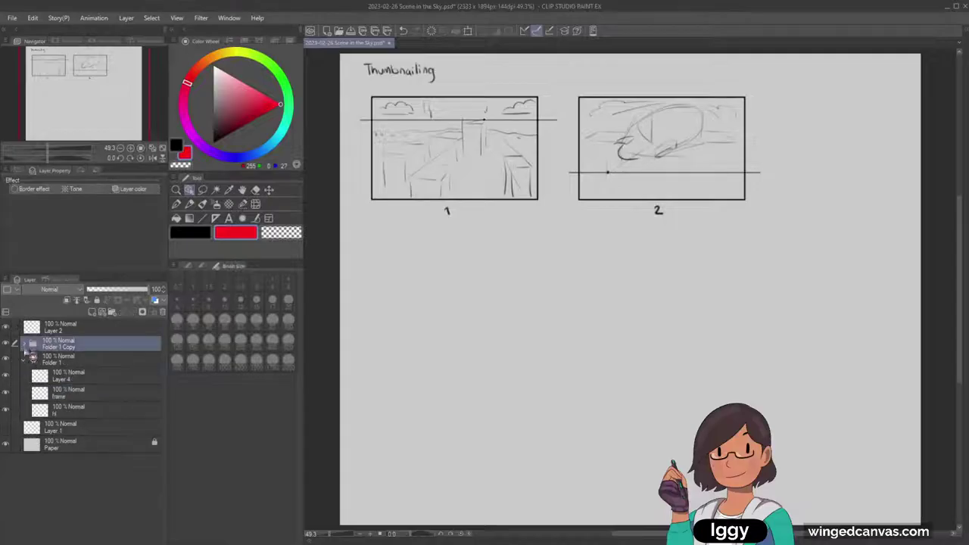
left_click(24, 359)
left_click(64, 359)
left_click(101, 345, "ctrl")
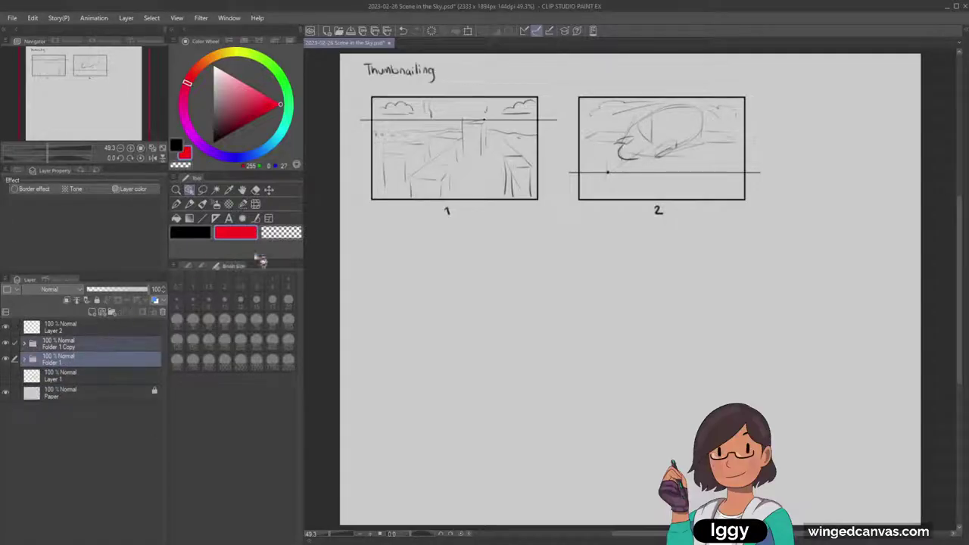
key("ctrl+t")
left_click_drag(360, 216, 421, 196)
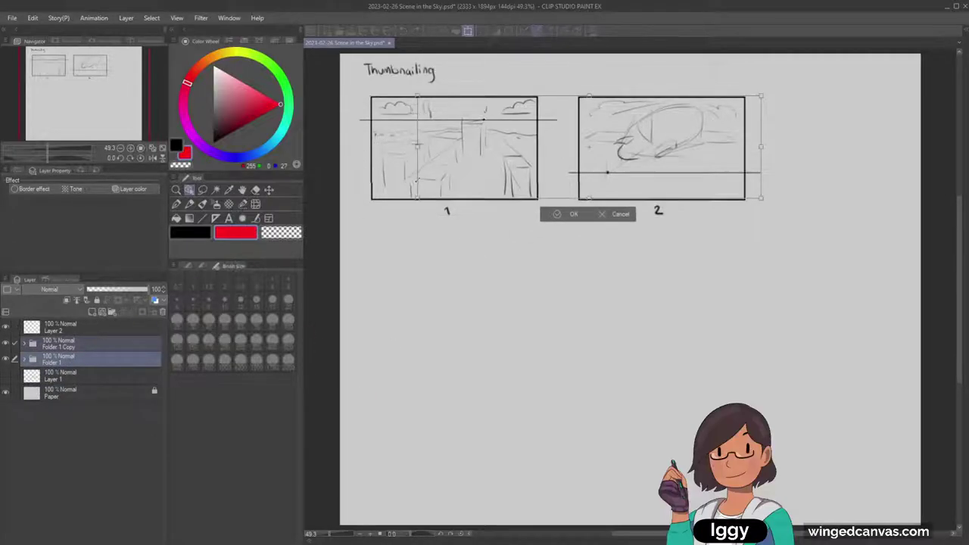
left_click_drag(704, 159, 634, 159)
left_click_drag(685, 191, 644, 179)
left_click_drag(586, 159, 586, 156)
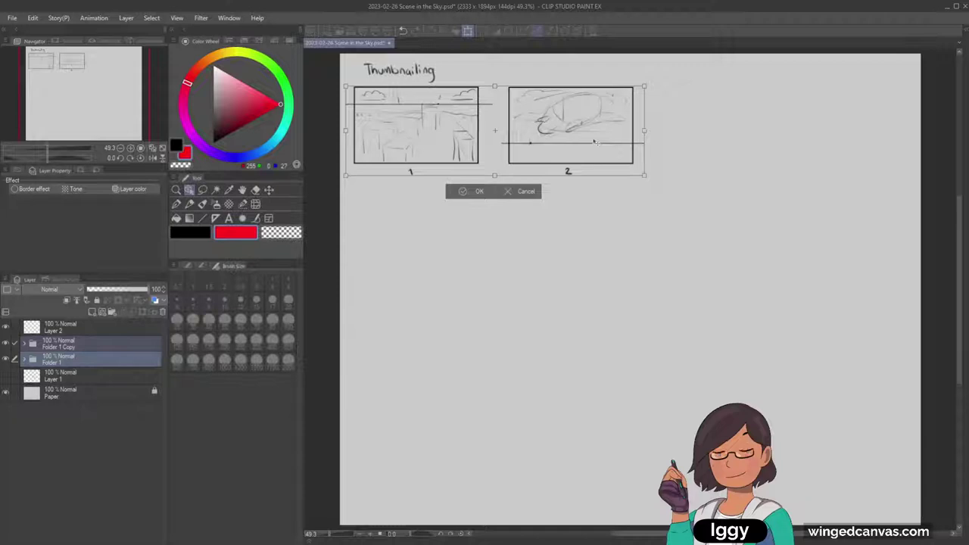
left_click(477, 190)
Nudge Folder 1 Copy, holding the second thumbnail, leftward to narrow the gap between the two thumbnails.
left_click(202, 189)
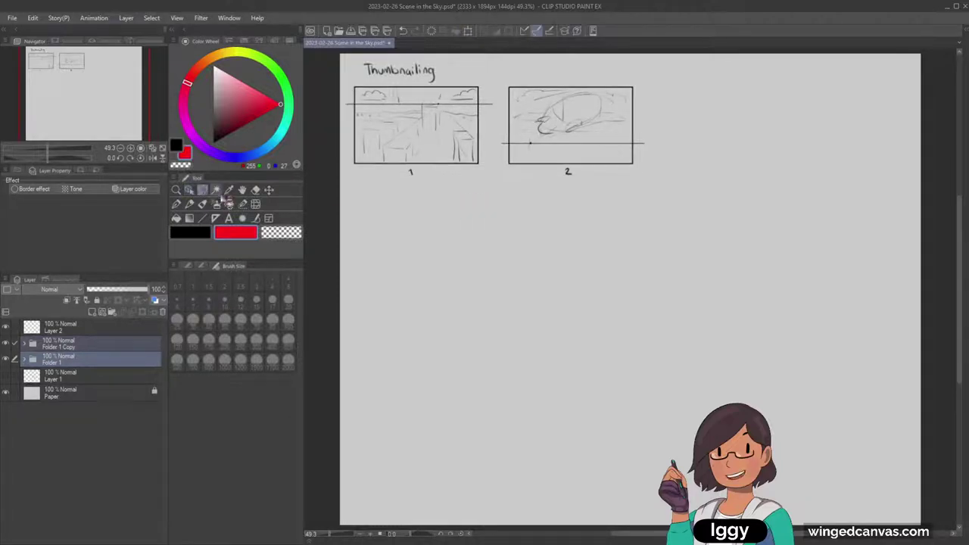
left_click(88, 349)
left_click(270, 190)
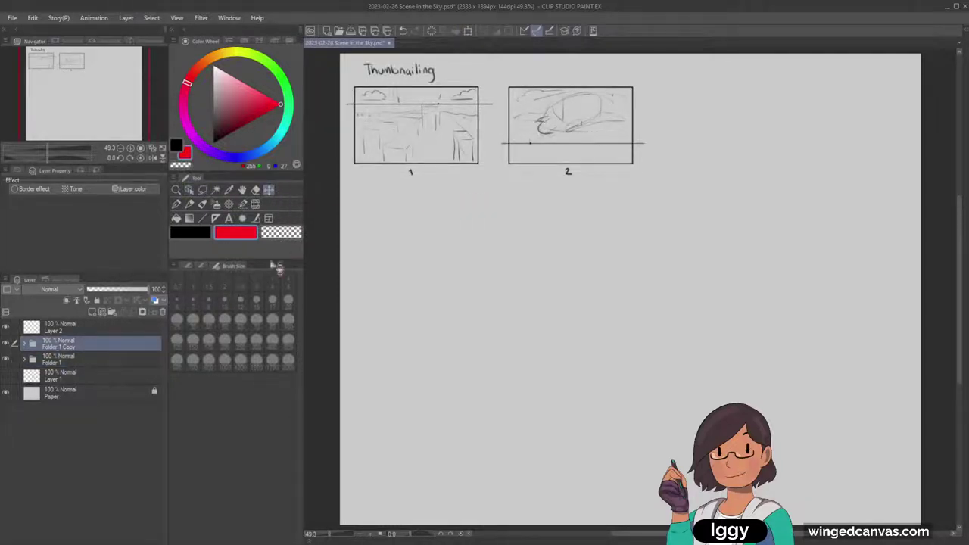
key("Left")
key("Left")
key("Left")
key("Left")
key("Left")
key("Left")
key("Left")
key("Left")
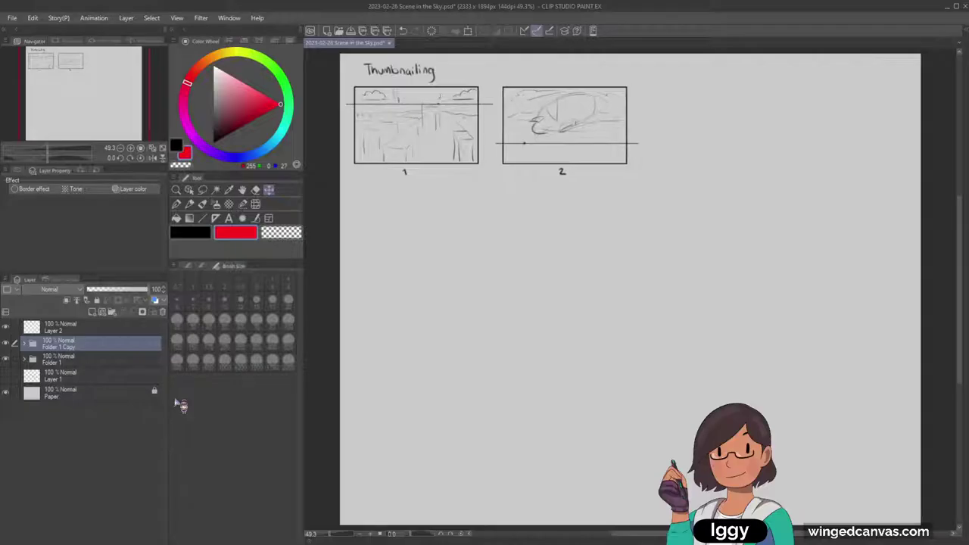
key("Left")
key("Left")
key("Left")
key("Left")
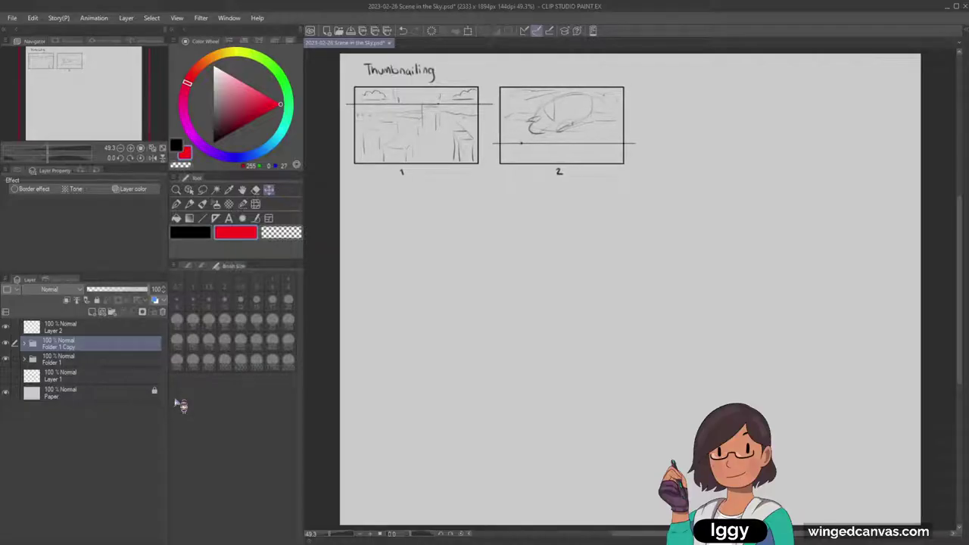
Lasso the "Thumbnailing" title on Layer 2, scale it down slightly above the first thumbnail, and deselect it.
left_click(61, 361)
left_click(190, 190)
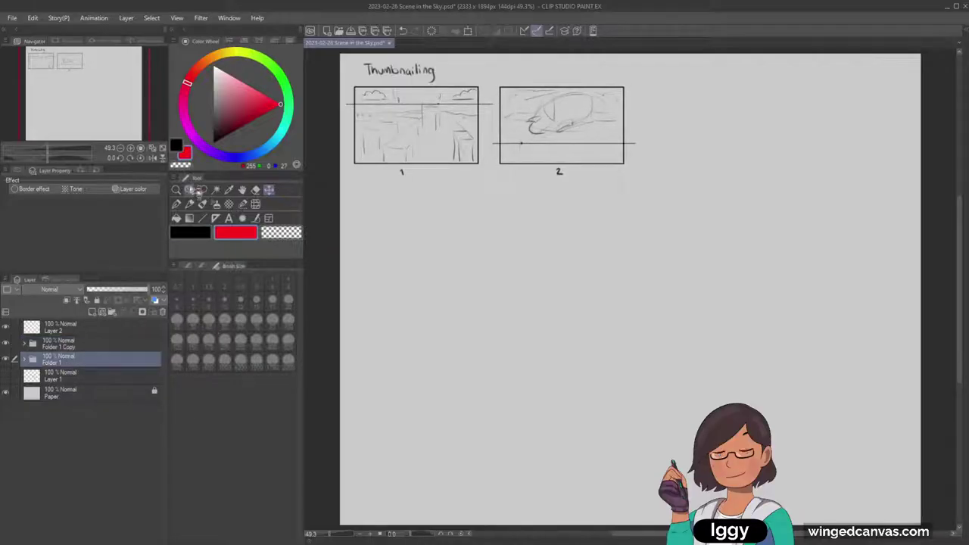
left_click(377, 73)
left_click(202, 190)
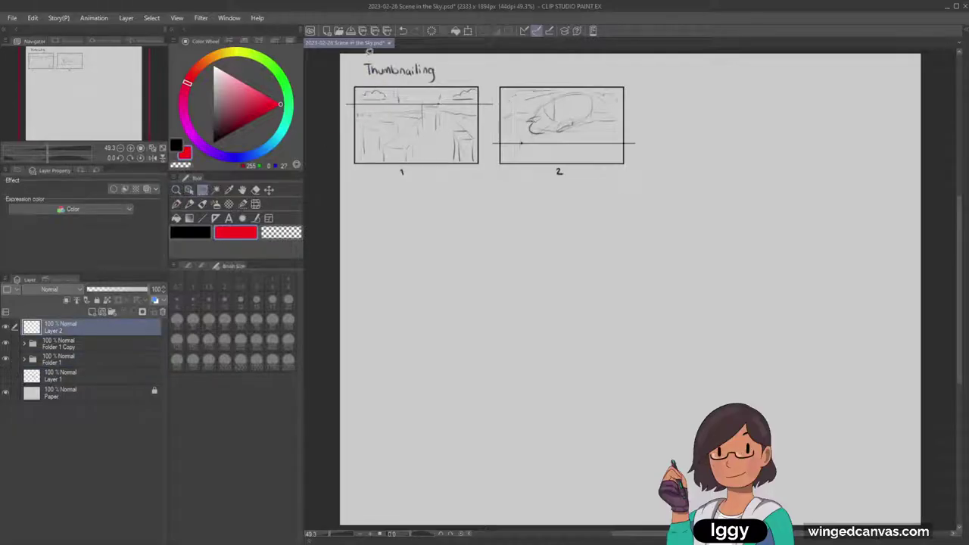
mouse_move(423, 82)
left_mouse_down()
mouse_move(452, 65)
mouse_move(373, 57)
left_mouse_up()
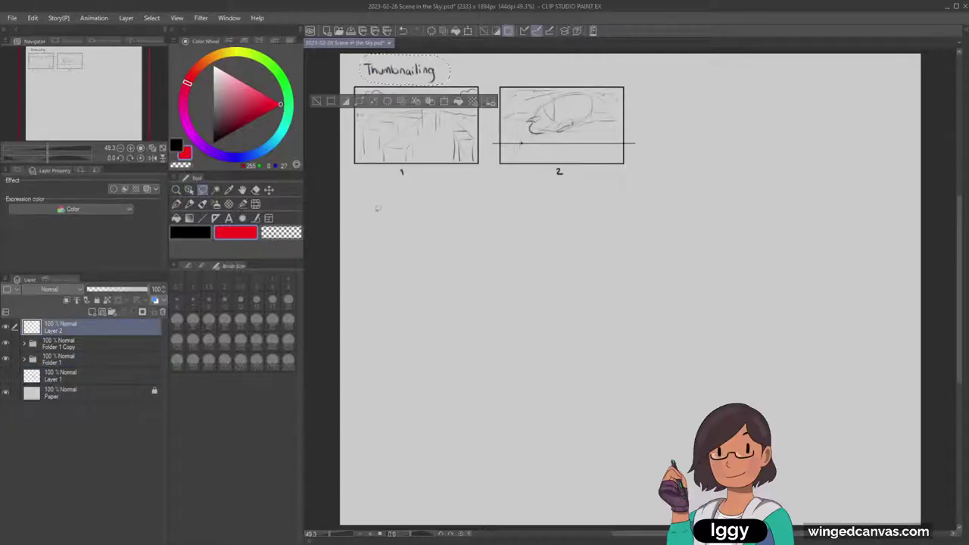
key("ctrl+t")
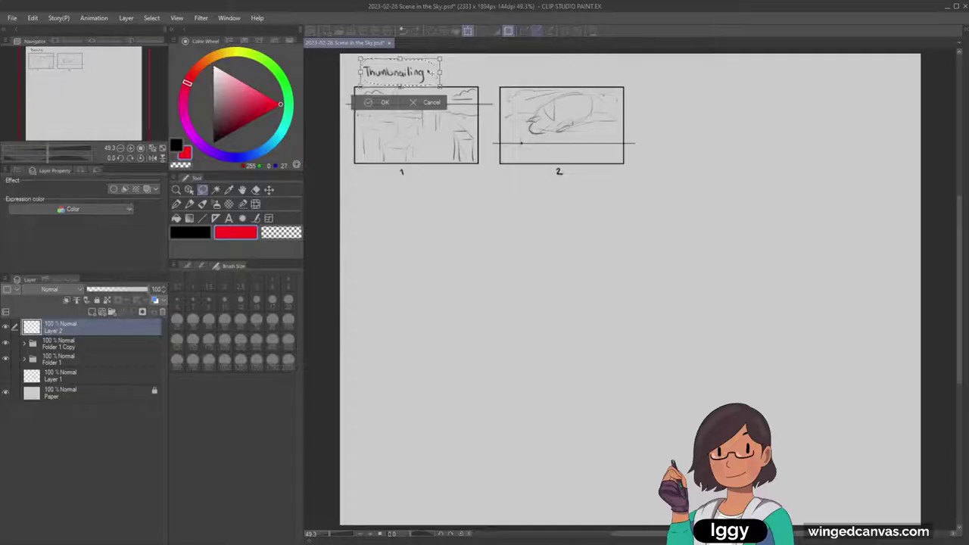
key("Return")
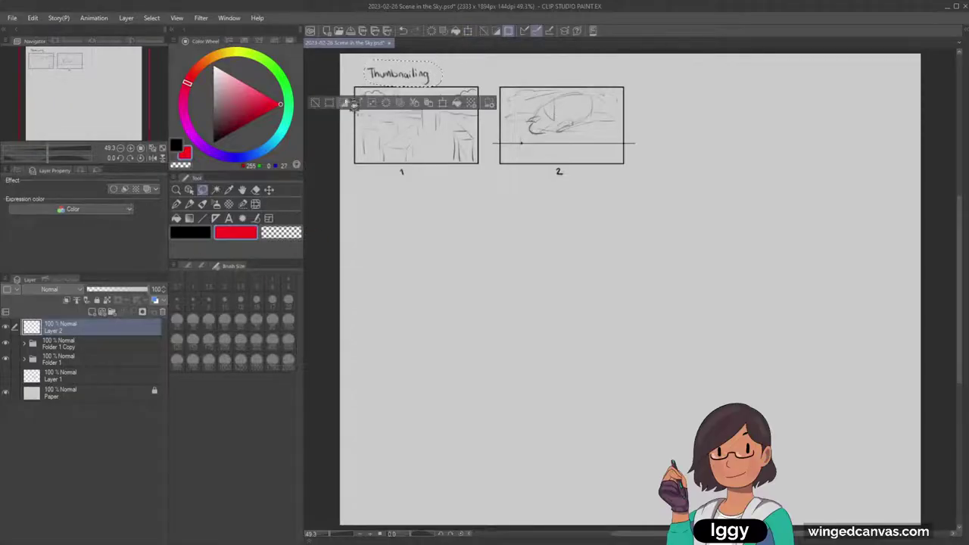
left_click(315, 102)
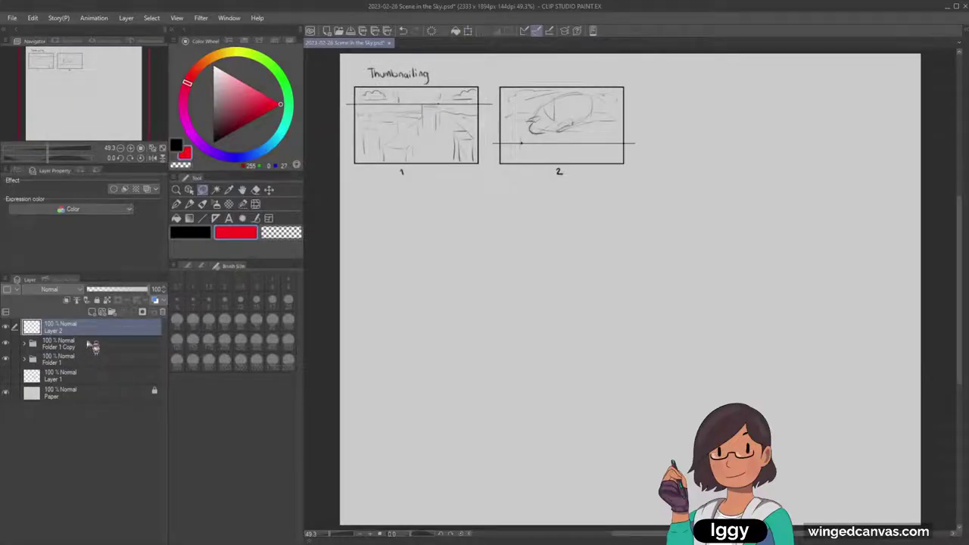
Create a new layer folder, put Layer 2, Folder 1 Copy and Folder 1 inside it, and collapse it.
left_click(93, 346)
left_click(80, 327)
left_click(6, 327)
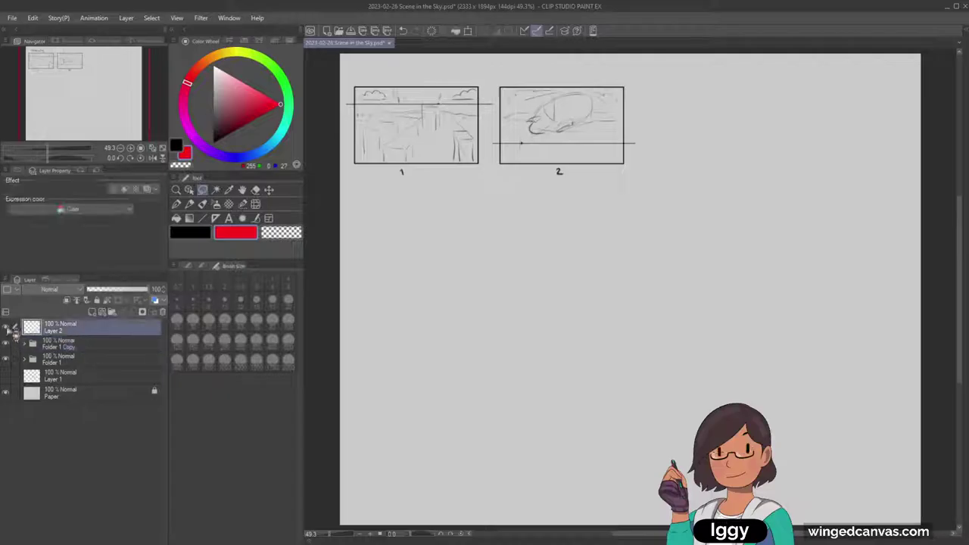
left_click(7, 327)
left_click(77, 359, "shift")
left_click(99, 326)
left_click(111, 312)
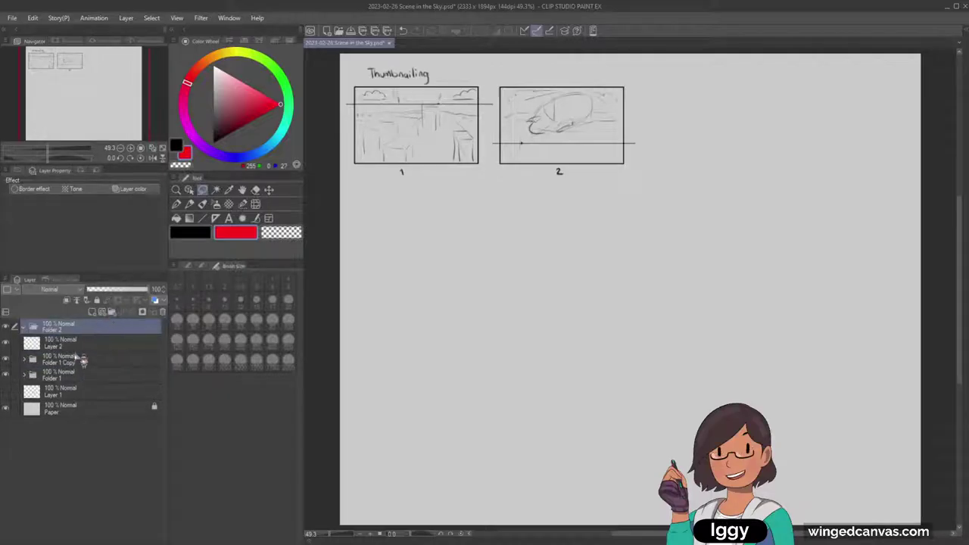
left_click(89, 342)
left_click(86, 371, "shift")
left_click_drag(85, 349, 82, 331)
left_click(24, 326)
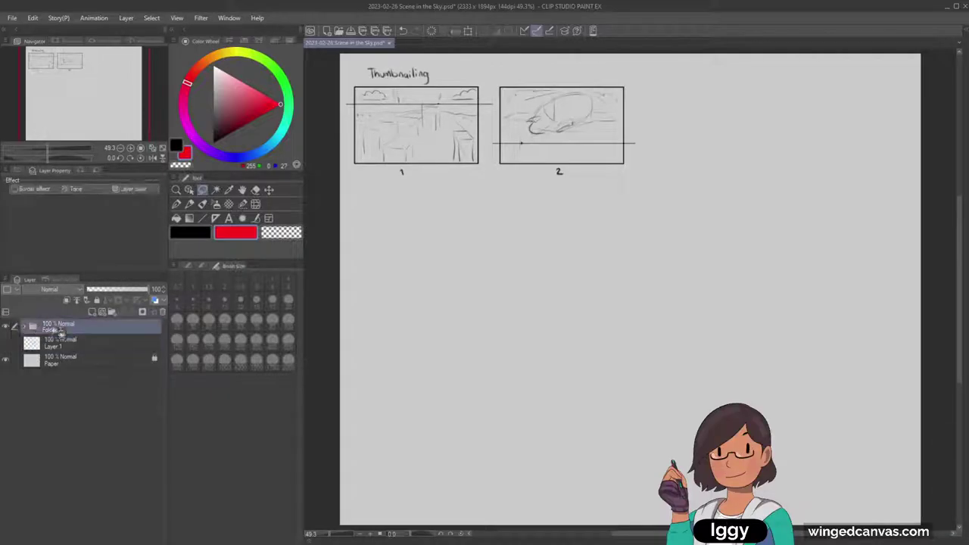
Scale down the folder containing the title and both thumbnails and move it to the canvas's upper-right corner.
key("ctrl+t")
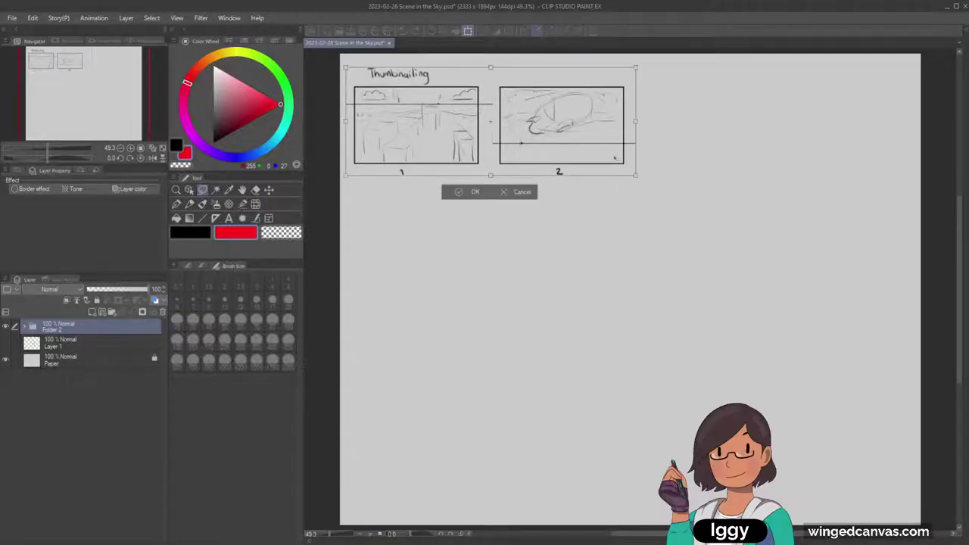
left_click_drag(615, 158, 898, 131)
left_click_drag(632, 163, 691, 140)
left_click(784, 157)
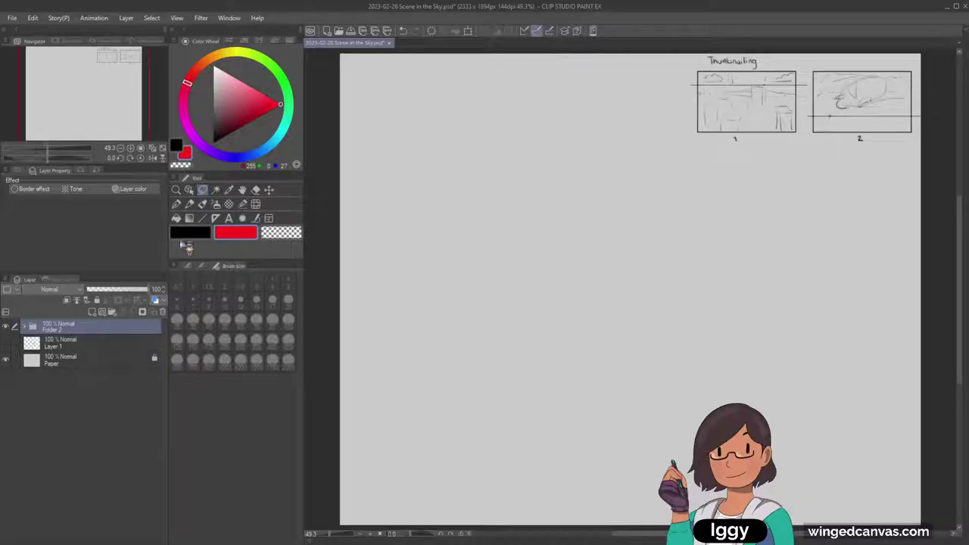
On a new layer inside a new folder, draw a large black rectangular frame and move it below the small thumbnails.
left_click(112, 312)
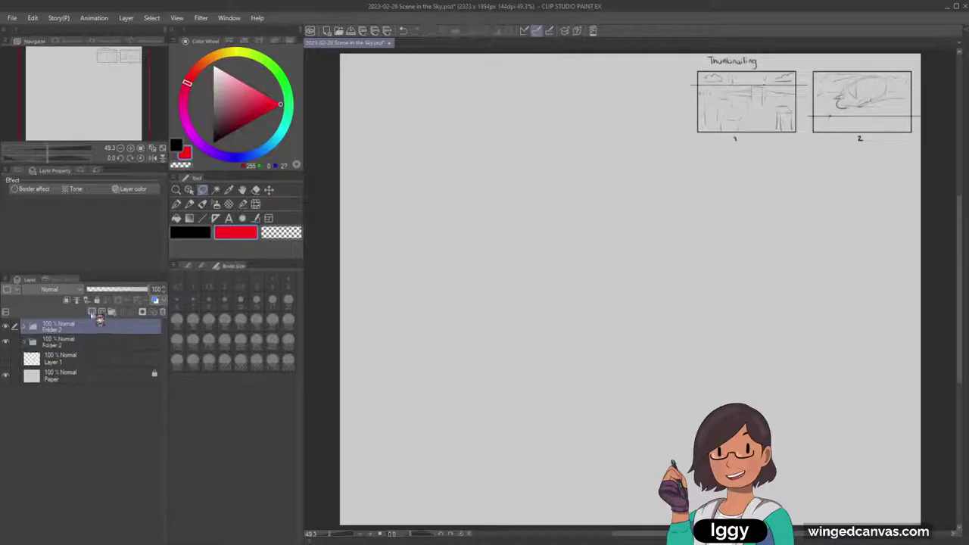
left_click(92, 312)
left_click(202, 218)
left_click(200, 265)
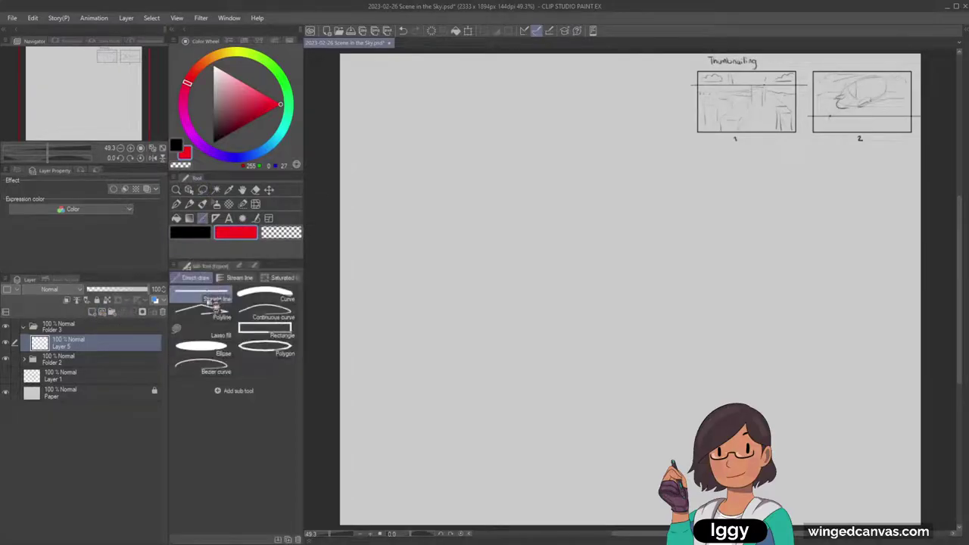
left_click(264, 329)
left_click_drag(376, 154, 532, 308)
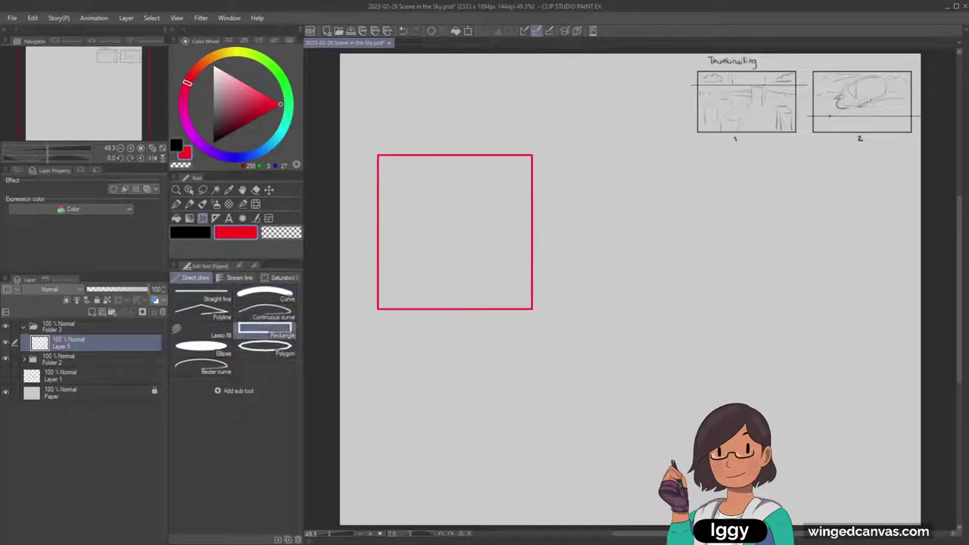
left_click(190, 232)
key("ctrl+z")
mouse_move(358, 194)
left_mouse_down()
mouse_move(525, 275)
mouse_move(803, 371)
mouse_move(770, 413)
mouse_move(778, 447)
mouse_move(801, 471)
left_mouse_up()
left_click(269, 189)
left_click_drag(627, 283, 656, 268)
Add a layer beneath the frame layer and draw a straight horizon line across the frame's upper part, extending past both sides.
left_click(91, 312)
left_click_drag(91, 343, 84, 365)
left_click(202, 218)
left_click(206, 294)
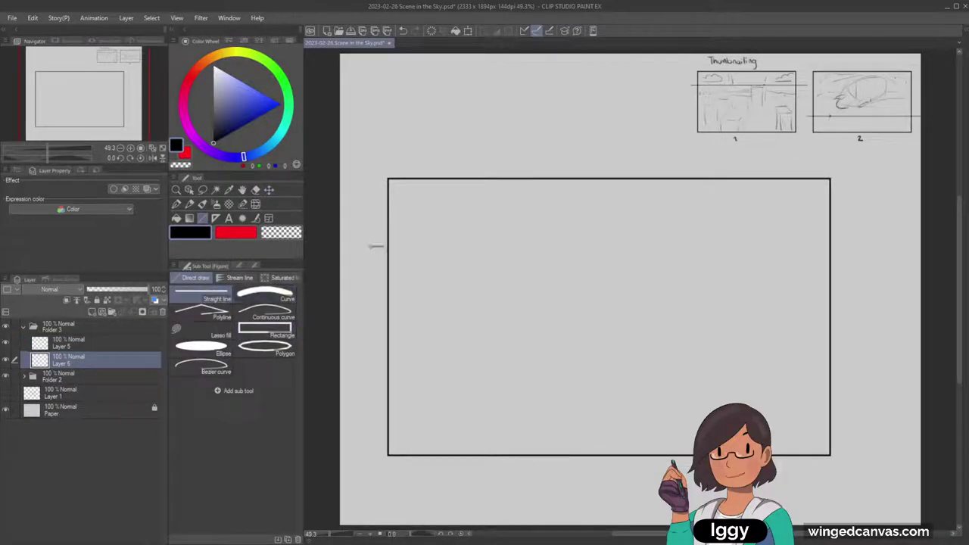
left_click_drag(372, 246, 855, 246)
key("ctrl+z")
left_click_drag(376, 245, 807, 244)
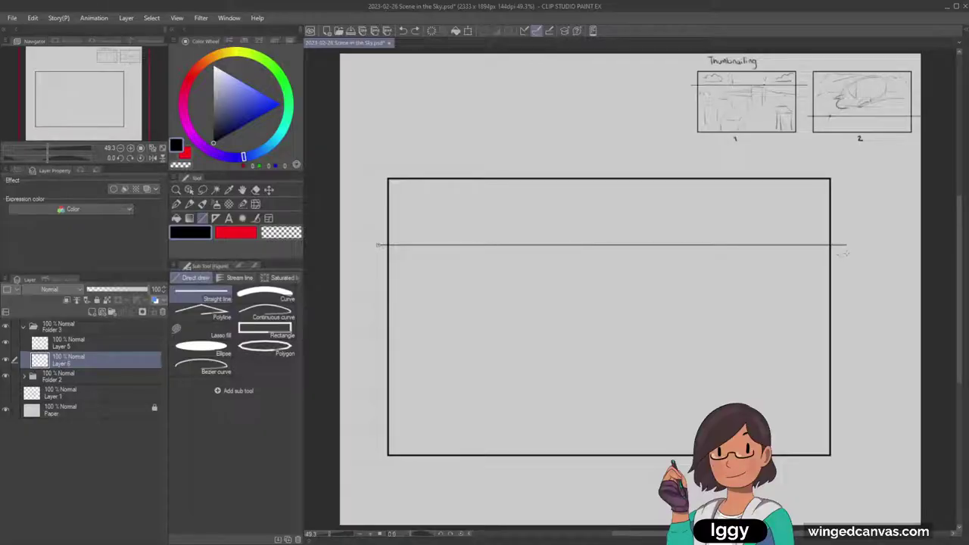
left_click(201, 348)
left_click(190, 204)
mouse_move(484, 274)
left_mouse_down()
mouse_move(606, 184)
mouse_move(433, 225)
left_mouse_up()
key("ctrl+z")
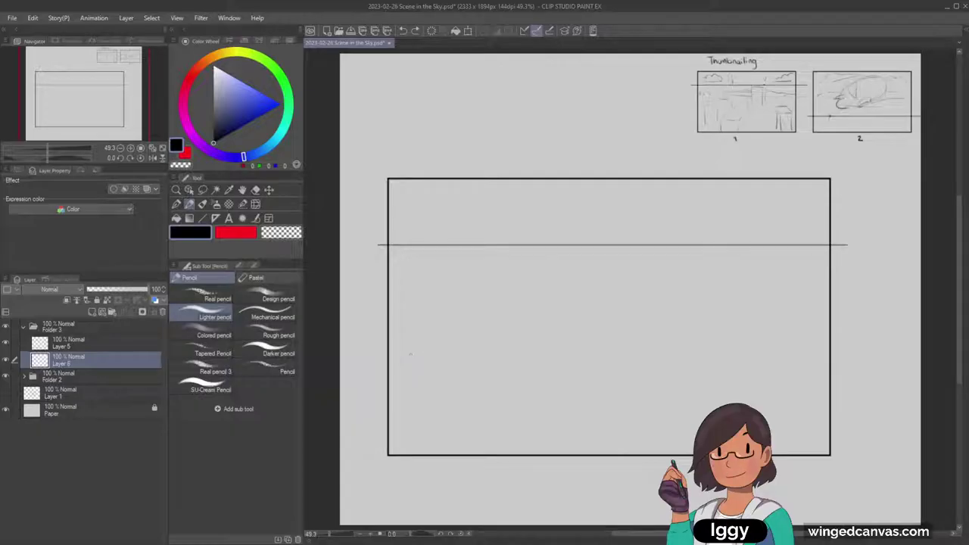
left_click(191, 191)
left_click(6, 360)
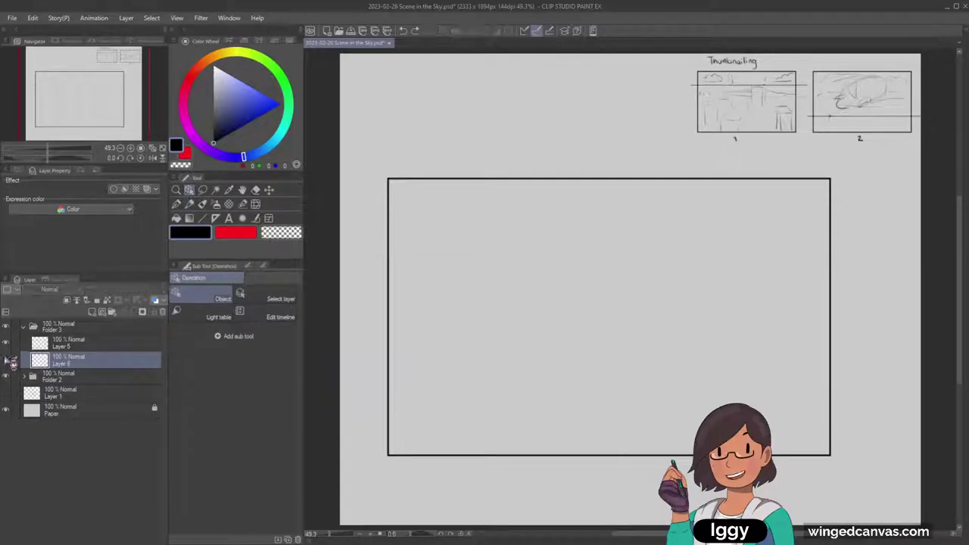
left_click(6, 360)
Write the label HL beside the horizon line's right end with the Lighter pencil.
left_click(269, 189)
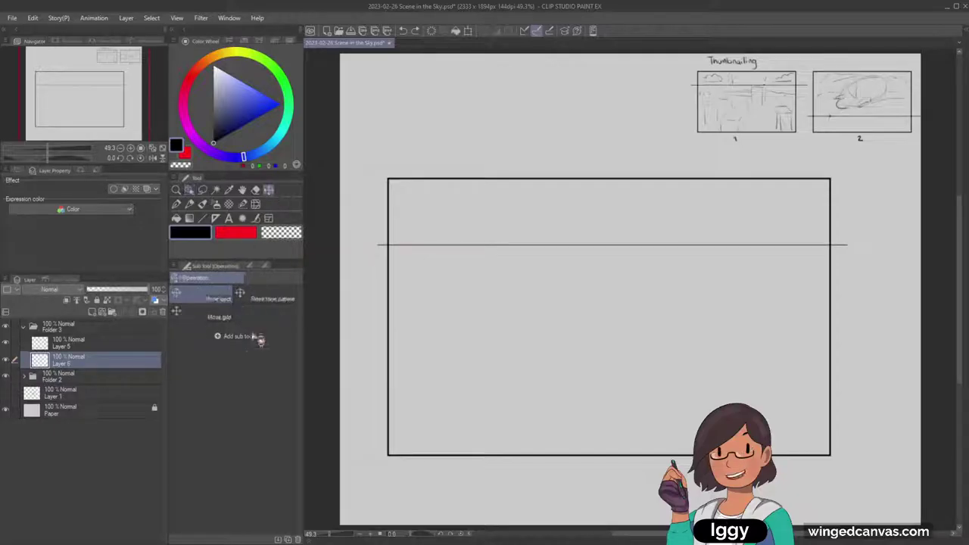
left_click_drag(438, 359, 396, 296)
key("p")
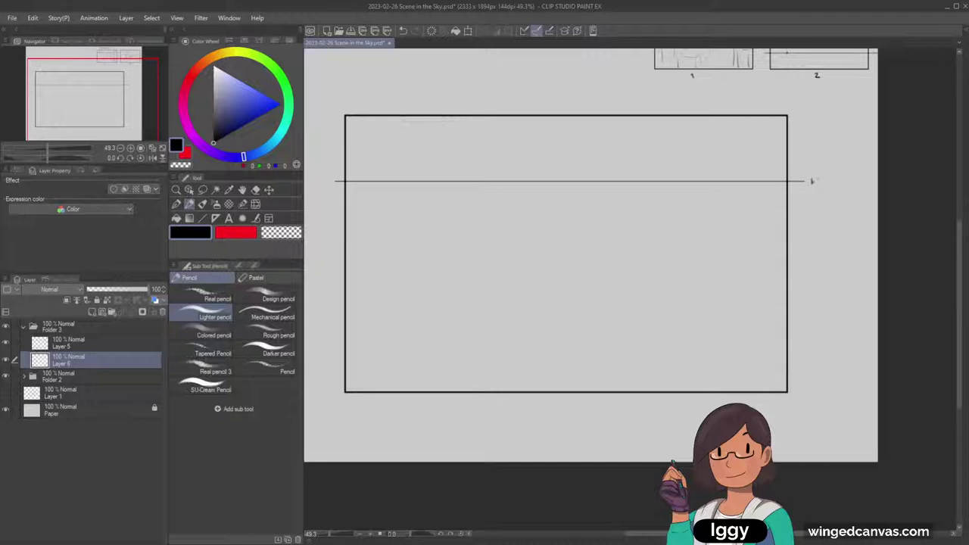
left_click_drag(811, 178, 812, 185)
left_click_drag(817, 178, 816, 185)
left_click_drag(812, 182, 816, 181)
left_click_drag(818, 179, 822, 186)
left_click_drag(812, 177, 812, 184)
left_click_drag(816, 177, 816, 184)
left_click_drag(812, 180, 824, 184)
left_click(7, 361)
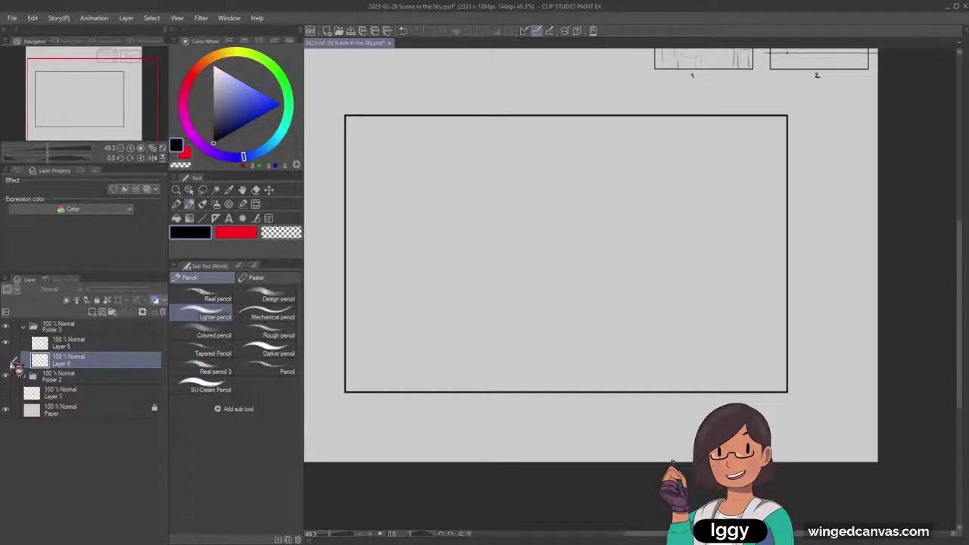
left_click(9, 362)
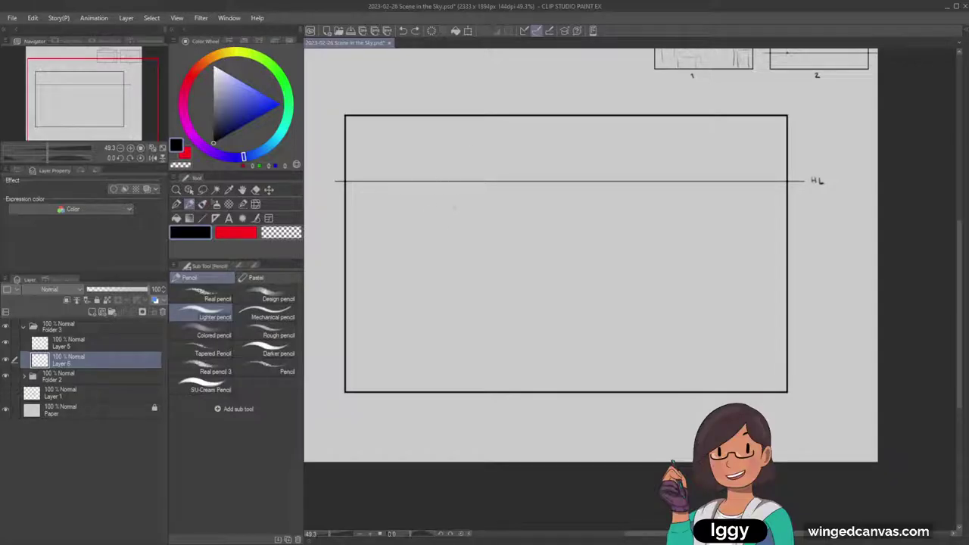
Sketch a large circle with an arrow below the horizon line, a small circle above it, and vertical marks beside the frame.
left_click_drag(443, 195, 482, 237)
left_click_drag(474, 236, 482, 236)
left_click_drag(330, 126, 331, 173)
key("ctrl+z")
left_click_drag(334, 130, 334, 178)
left_click_drag(431, 124, 428, 125)
left_click_drag(789, 124, 790, 171)
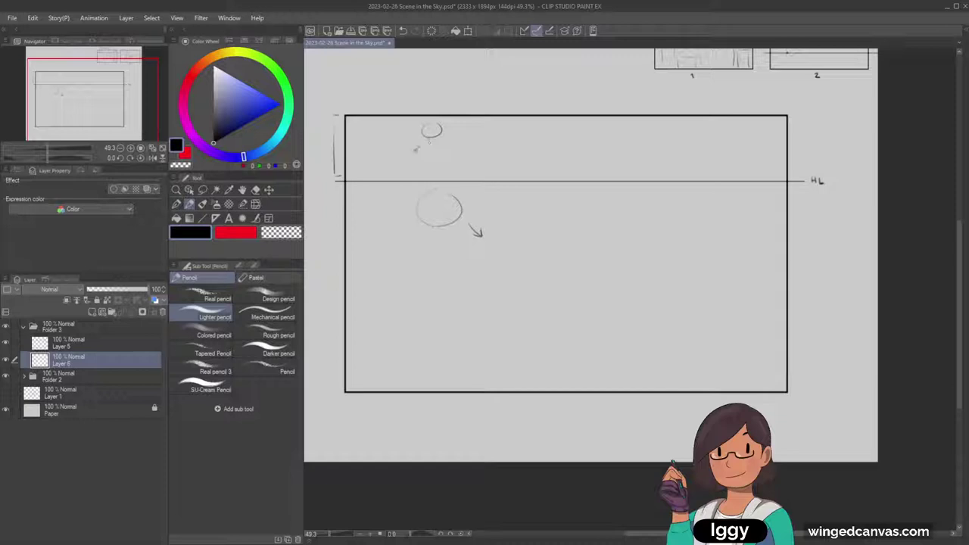
Undo the circle, arrow and side-mark sketches while keeping the HL label.
key("ctrl+z")
key("ctrl+z")
key("ctrl+z")
key("ctrl+z")
key("ctrl+z")
key("ctrl+z")
key("ctrl+z")
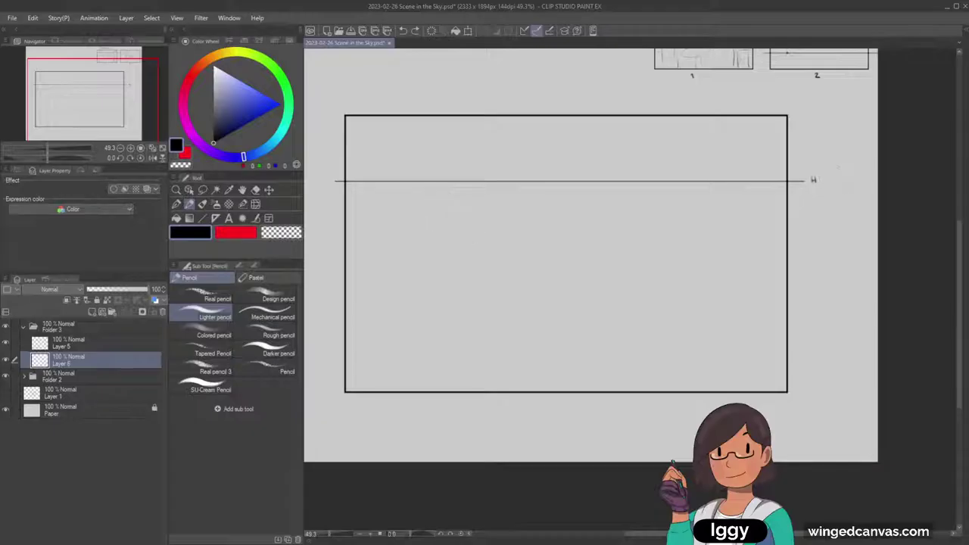
key("ctrl+y")
key("ctrl+z")
Try sketching a ground plane with receding side edges below the horizon line, and undo it.
left_click_drag(506, 234, 413, 267)
mouse_move(644, 203)
left_mouse_down()
mouse_move(495, 286)
mouse_move(455, 278)
left_mouse_up()
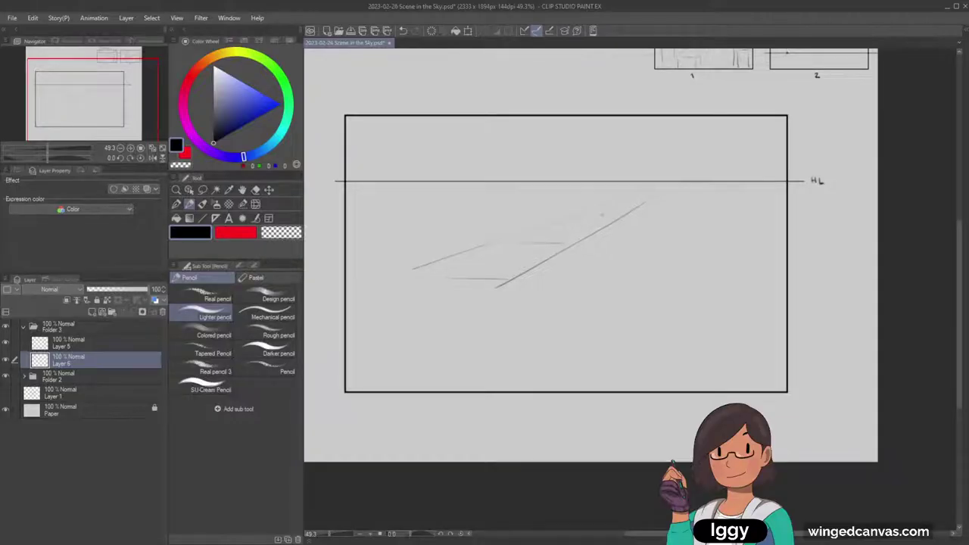
key("ctrl+z")
key("ctrl+z")
key("ctrl+z")
key("ctrl+z")
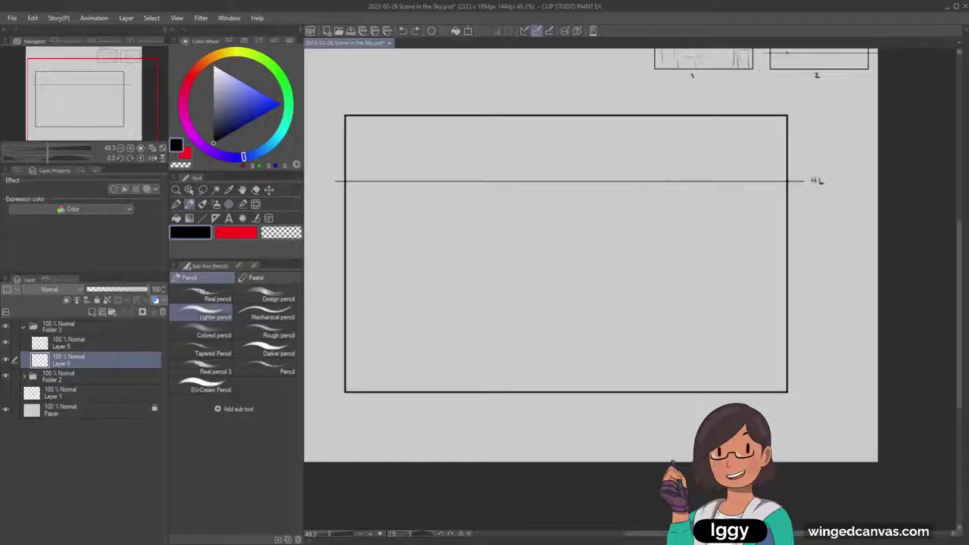
Add a new layer directly above the horizon line layer.
left_click(9, 361)
left_click(9, 362)
left_click(93, 312)
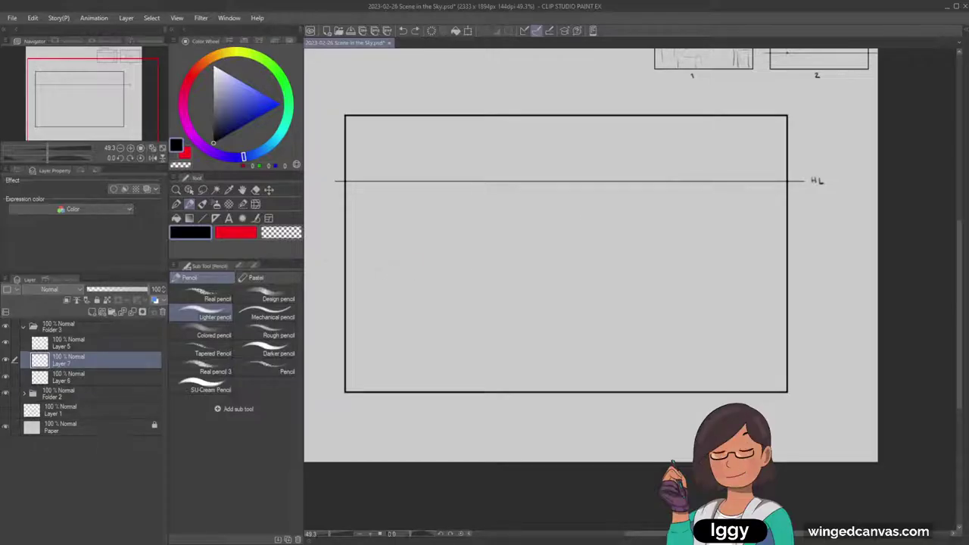
Pencil a front edge below the horizon line and connect both its ends to a vanishing point near the horizon's right side.
left_click_drag(394, 256, 499, 257)
key("ctrl+z")
mouse_move(424, 244)
left_mouse_down()
mouse_move(466, 227)
mouse_move(551, 237)
left_mouse_up()
key("ctrl+z")
key("ctrl+z")
left_click_drag(381, 268, 478, 274)
left_click_drag(670, 183, 569, 206)
key("ctrl+z")
left_click_drag(636, 191, 372, 268)
key("ctrl+z")
left_click_drag(466, 239, 375, 267)
left_click_drag(674, 181, 617, 199)
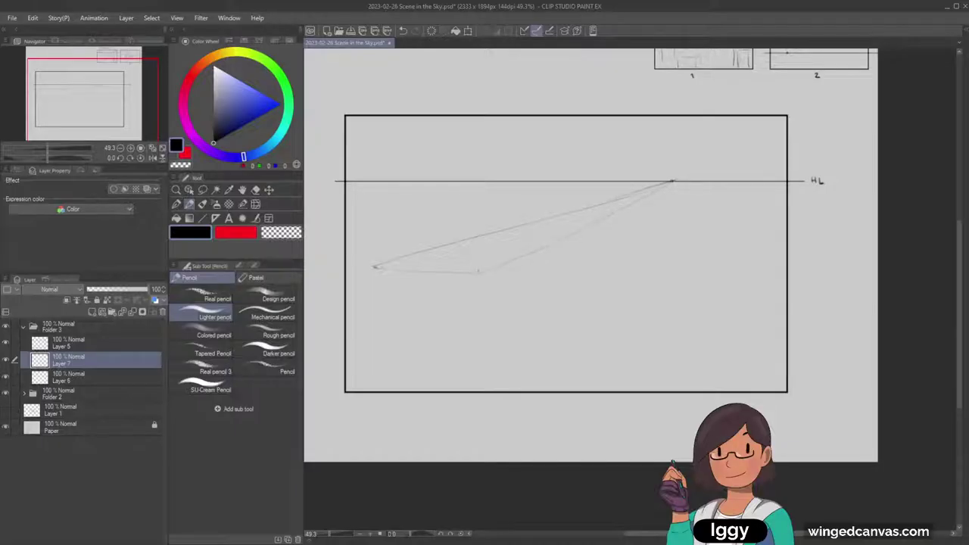
Pencil the ground plane's back edge, raise verticals from both front corners, and darken the front edge.
key("ctrl+z")
mouse_move(474, 237)
left_mouse_down()
mouse_move(488, 253)
mouse_move(558, 239)
left_mouse_up()
left_click_drag(479, 158, 478, 193)
left_click_drag(371, 268, 475, 271)
key("ctrl+z")
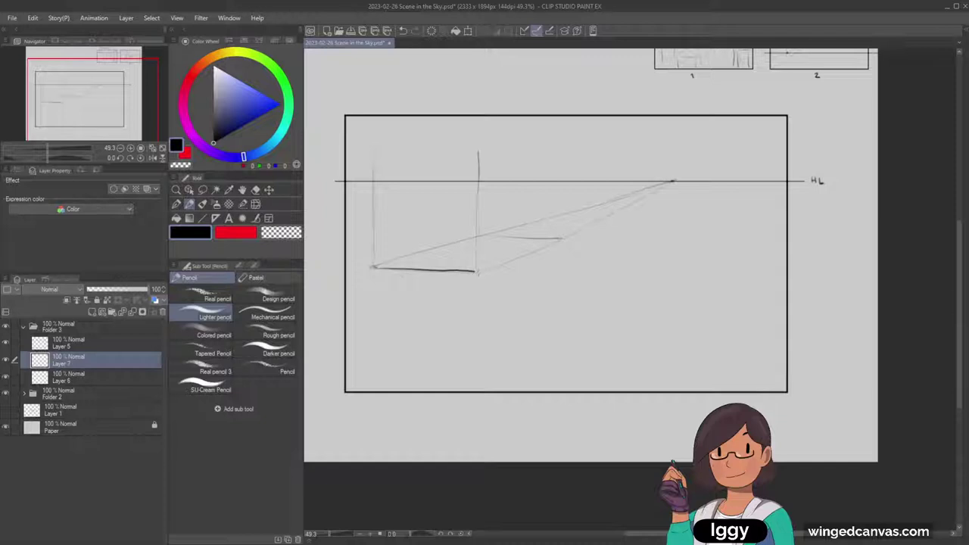
Annotate the front edge with 90° and darken the vertical at its left corner.
left_click_drag(402, 276, 459, 303)
key("ctrl+z")
mouse_move(376, 306)
left_mouse_down()
mouse_move(451, 307)
mouse_move(381, 311)
left_mouse_up()
key("ctrl+z")
key("ctrl+z")
key("ctrl+z")
left_click_drag(372, 266, 381, 268)
left_click_drag(374, 149, 374, 265)
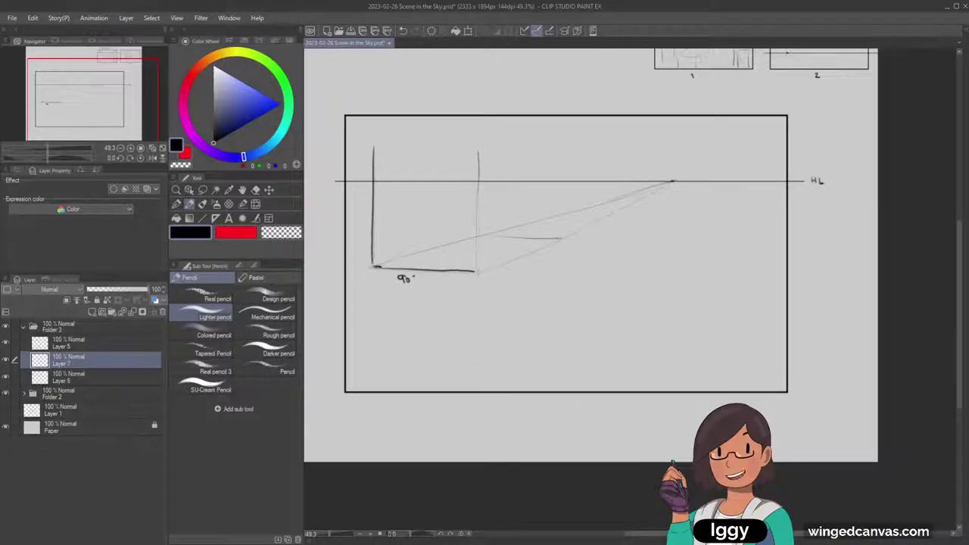
Darken the vertical at the front edge's right corner and try tracing the right floor edge toward the vanishing point.
left_click(7, 359)
left_click(7, 359)
left_click_drag(478, 150, 475, 271)
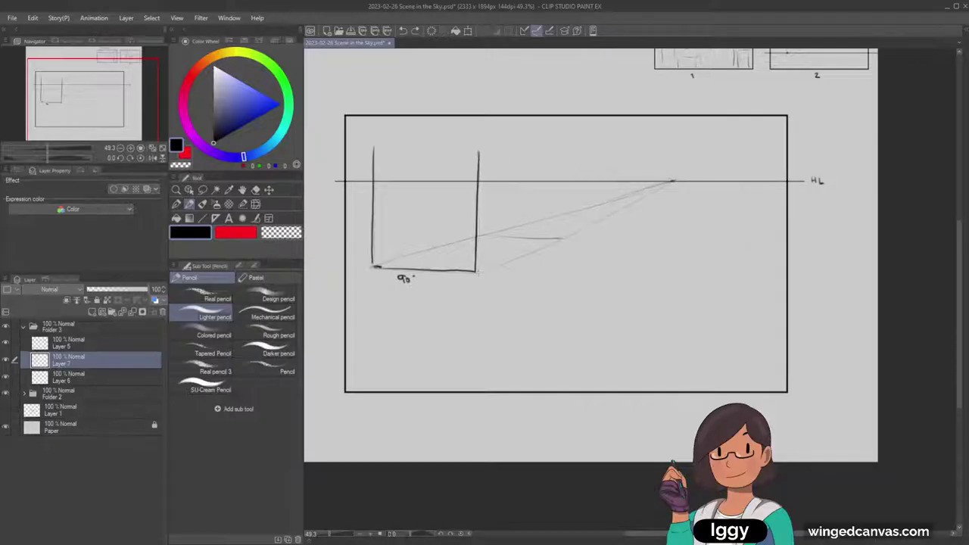
key("ctrl+z")
left_click_drag(479, 273, 561, 239)
Try size 2 straight lines from the right vertical's ends to the vanishing point, and clear the whole perspective sketch from Layer 7.
left_click(203, 219)
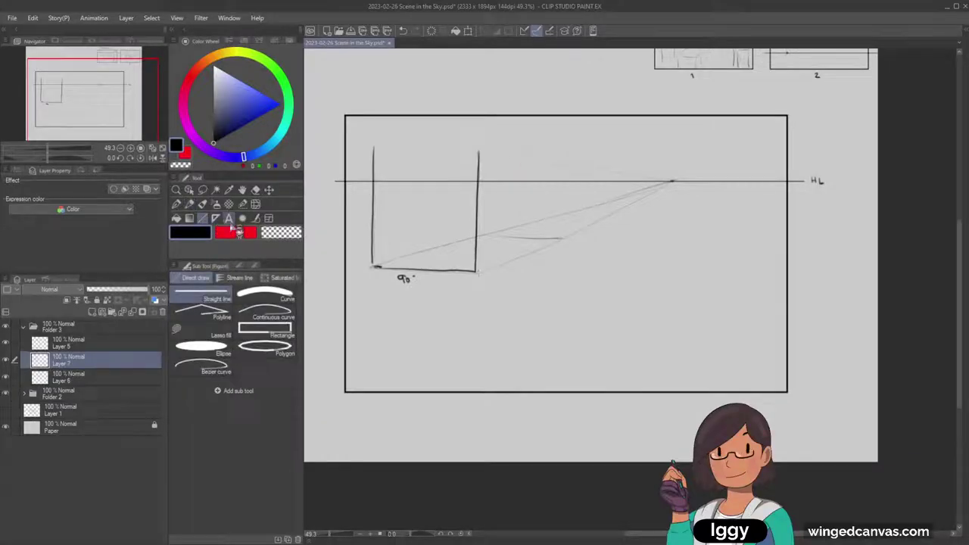
left_click(254, 265)
left_click(224, 286)
mouse_move(479, 149)
left_mouse_down()
mouse_move(672, 182)
mouse_move(477, 270)
left_mouse_up()
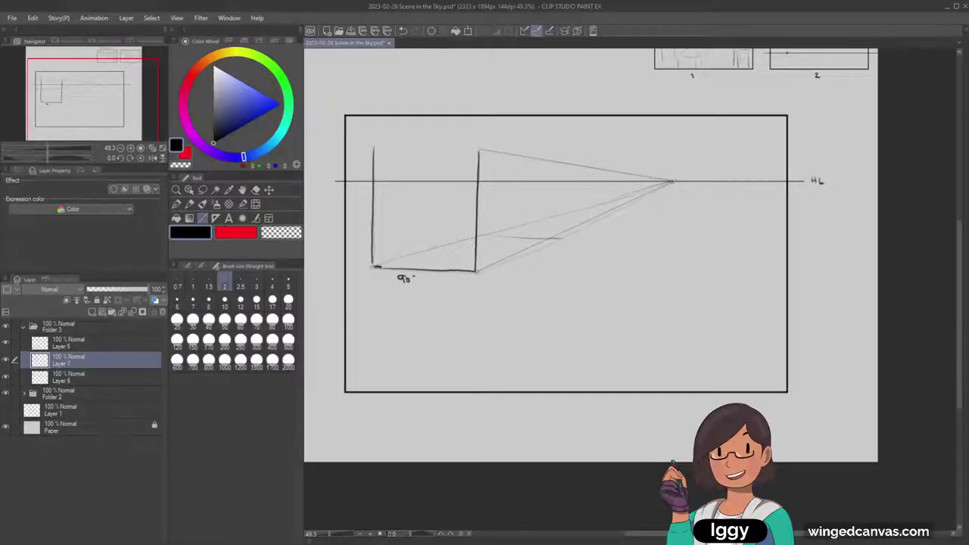
key("ctrl+z")
left_click_drag(674, 181, 475, 271)
key("Delete")
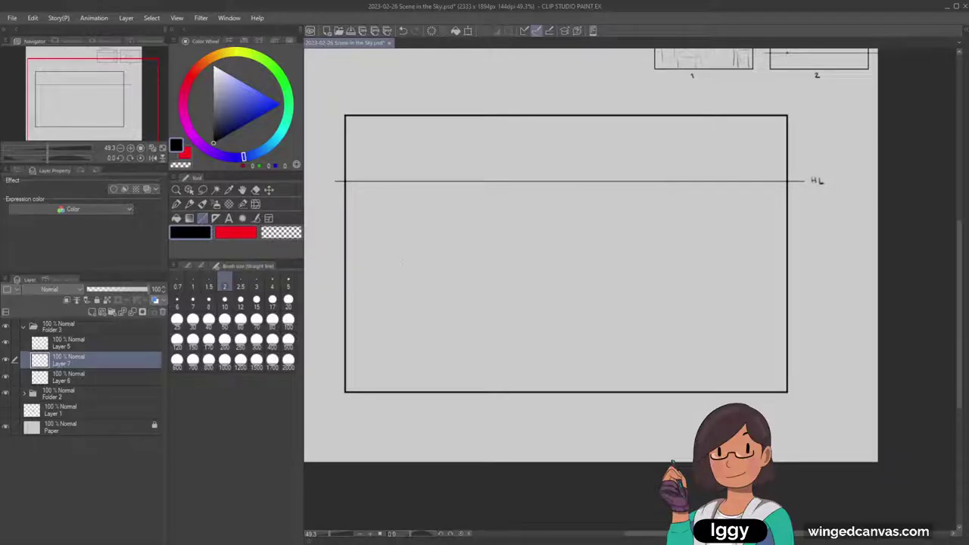
Draw a horizontal front edge with straight lines and connect its two ends to a vanishing point marked on the horizon.
left_click_drag(387, 266, 666, 183)
key("ctrl+z")
mouse_move(472, 265)
left_mouse_down()
mouse_move(673, 182)
mouse_move(469, 266)
left_mouse_up()
key("ctrl+z")
left_click_drag(670, 183, 384, 267)
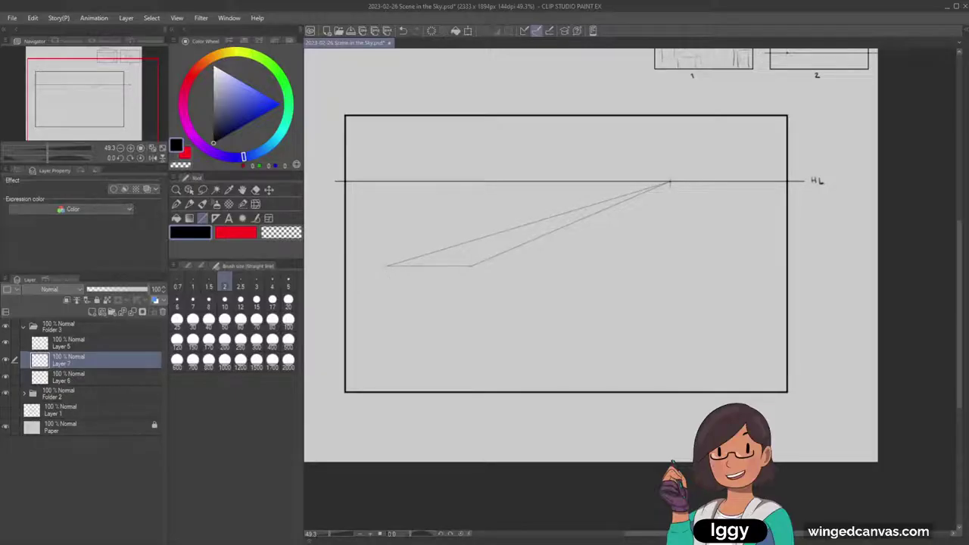
Extend the front edge toward the frame's left side and connect its new left end to the vanishing point.
left_click_drag(387, 265, 388, 132)
key("ctrl+z")
left_click_drag(387, 265, 388, 149)
key("ctrl+z")
key("ctrl+z")
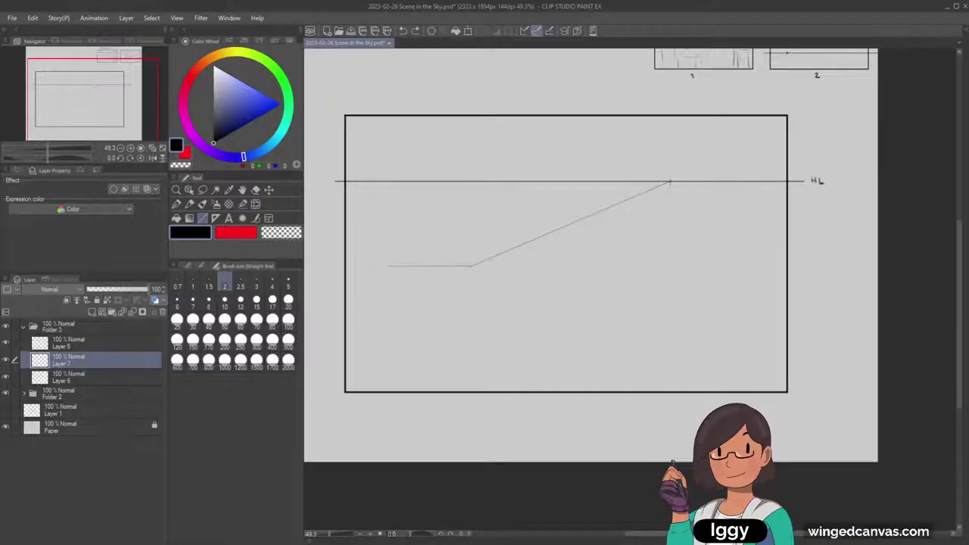
mouse_move(471, 265)
left_mouse_down()
mouse_move(358, 265)
mouse_move(670, 181)
left_mouse_up()
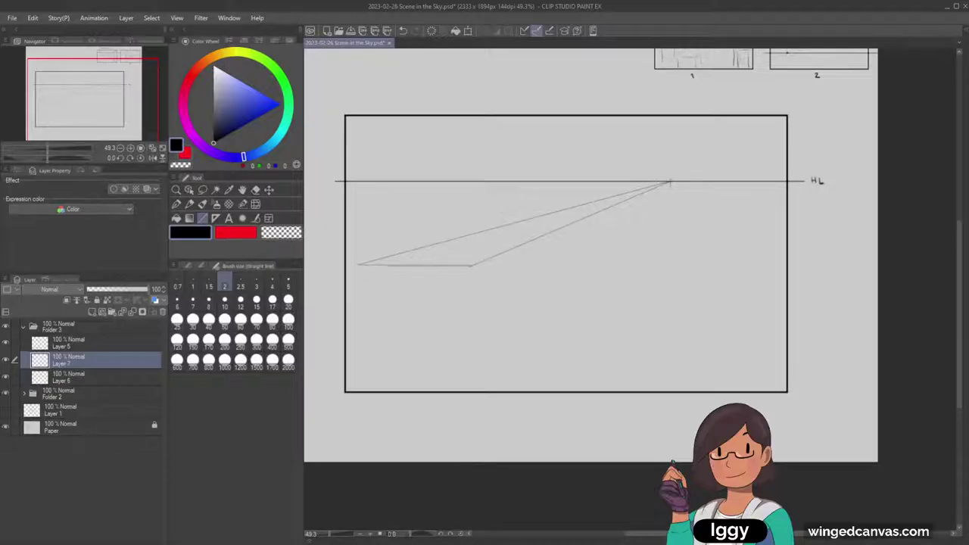
Raise verticals from both front corners and join them with a top edge to complete the box's front face.
left_click_drag(358, 265, 357, 136)
left_click_drag(471, 264, 471, 141)
left_click_drag(357, 137, 451, 137)
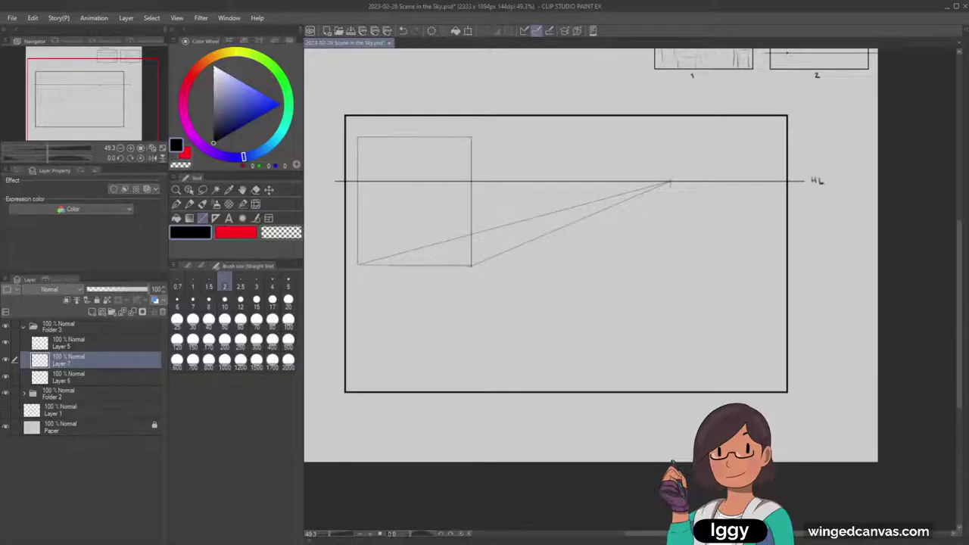
Connect the front face's top corners to the vanishing point and draw a smaller back face between the receding lines.
mouse_move(471, 138)
left_mouse_down()
mouse_move(660, 182)
mouse_move(661, 214)
mouse_move(669, 183)
mouse_move(471, 136)
left_mouse_up()
key("ctrl+z")
mouse_move(570, 159)
left_mouse_down()
mouse_move(572, 222)
mouse_move(508, 224)
mouse_move(511, 153)
mouse_move(509, 162)
left_mouse_up()
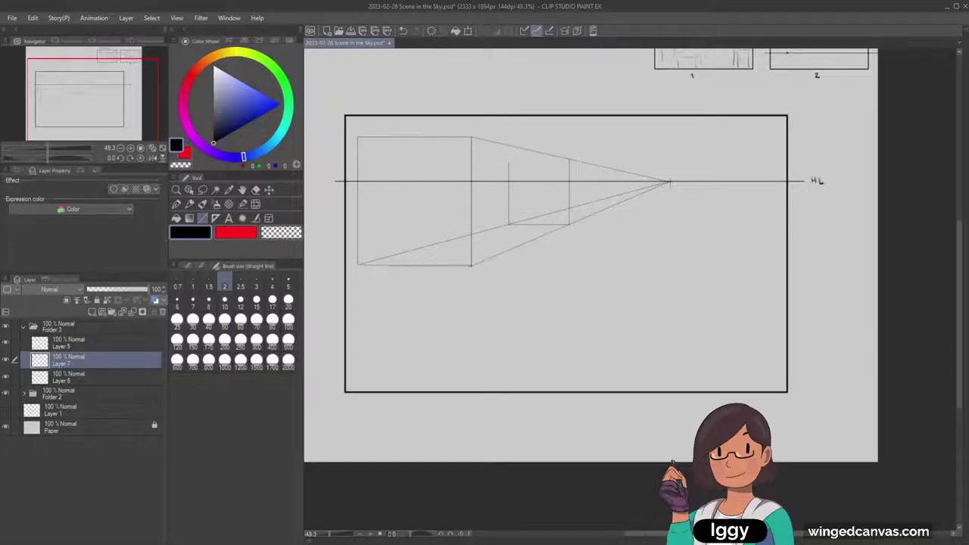
mouse_move(358, 137)
left_mouse_down()
mouse_move(435, 162)
mouse_move(669, 181)
left_mouse_up()
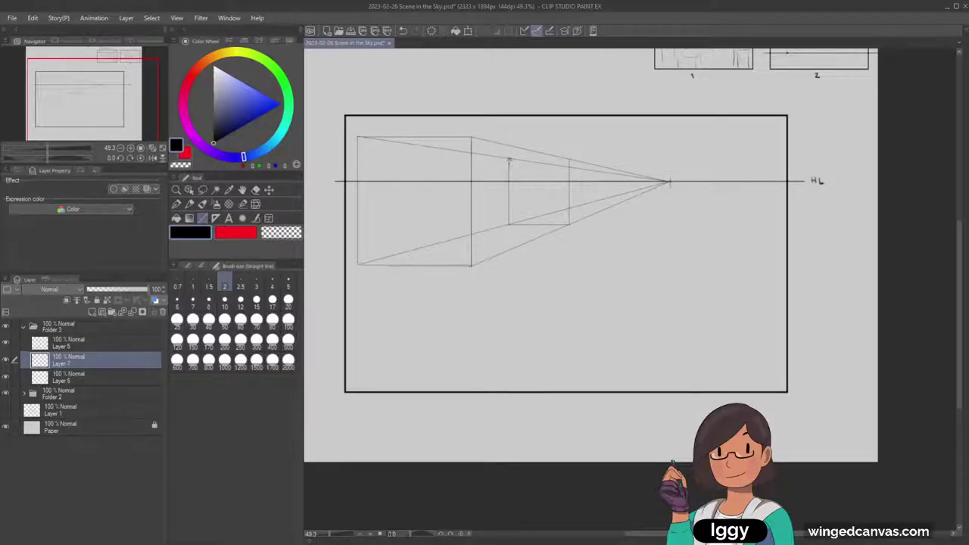
left_click_drag(509, 159, 509, 173)
key("ctrl+z")
key("ctrl+z")
left_click_drag(510, 158, 569, 160)
Set the line size to 5 and darken both right-hand receding edges and the back face's right vertical.
left_click(288, 282)
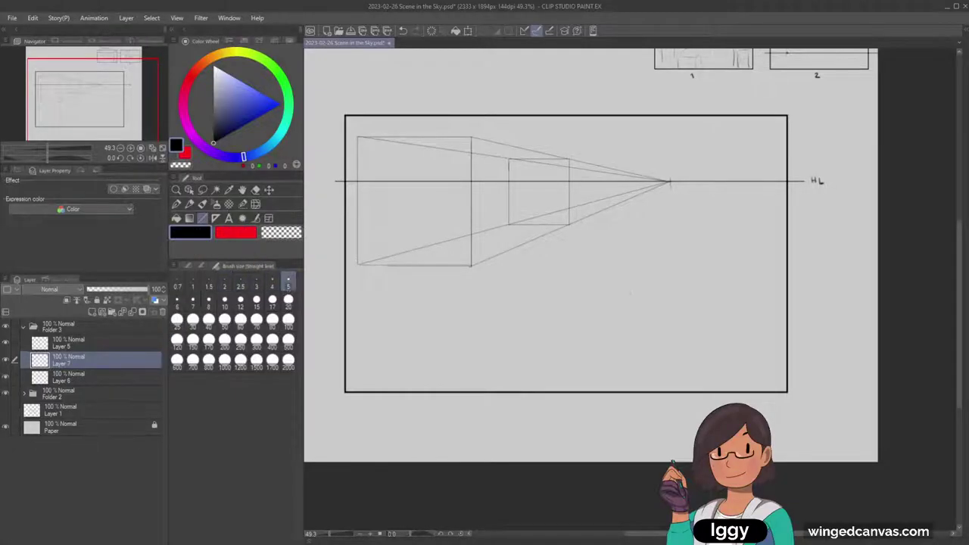
left_click_drag(471, 265, 670, 183)
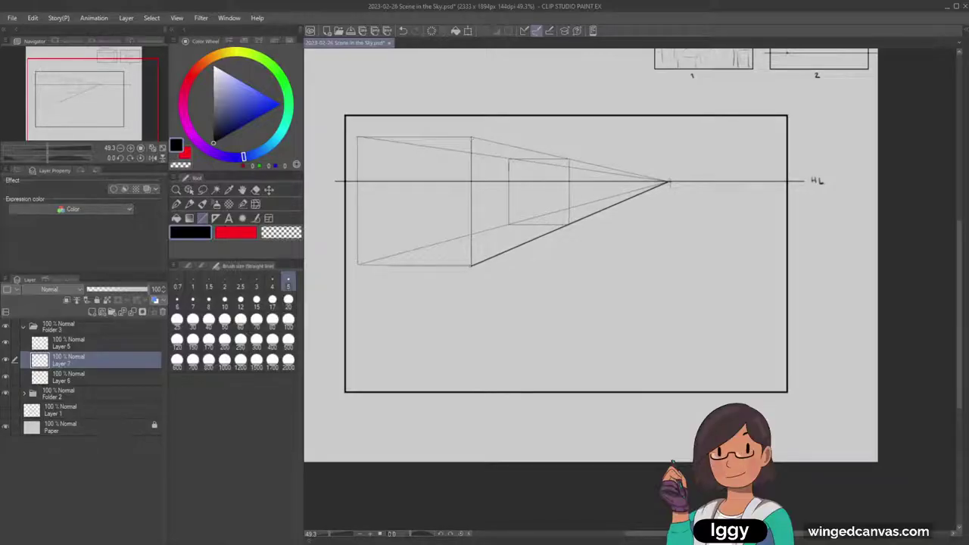
left_click_drag(471, 137, 671, 182)
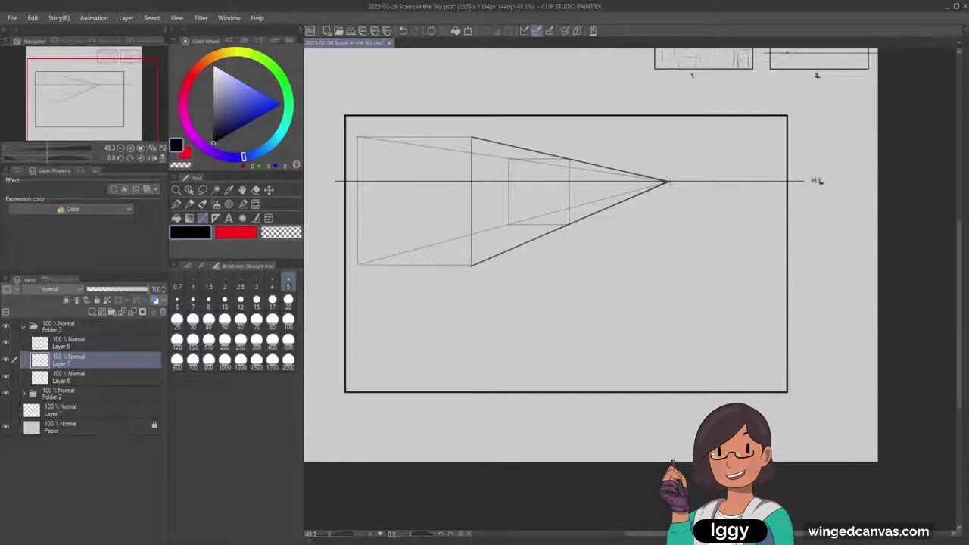
left_click_drag(569, 158, 575, 225)
key("ctrl+z")
mouse_move(567, 160)
left_mouse_down()
mouse_move(568, 224)
mouse_move(568, 160)
left_mouse_up()
key("ctrl+z")
key("ctrl+z")
left_click_drag(569, 224, 568, 161)
Darken both left-hand receding edges and the remaining edges of the box's back face.
left_click_drag(357, 263, 669, 182)
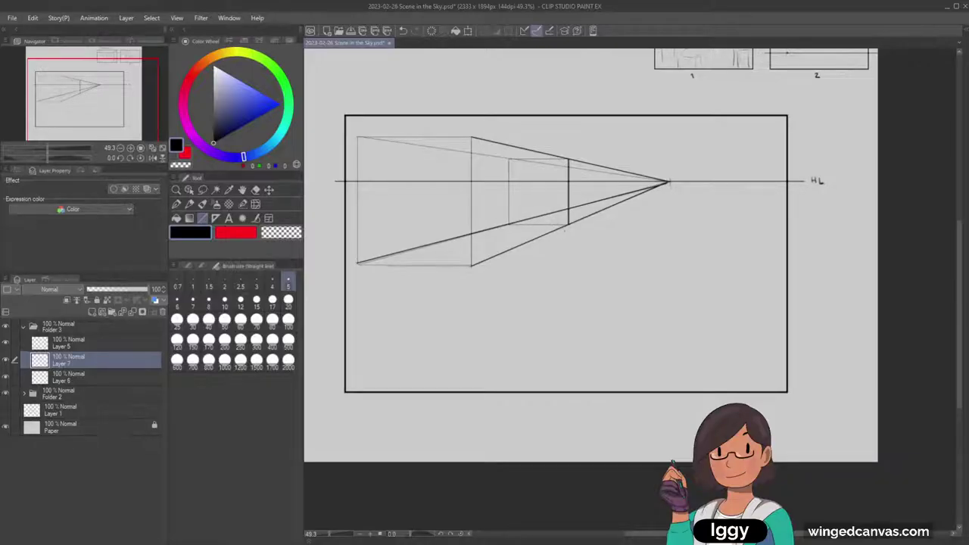
mouse_move(568, 225)
left_mouse_down()
mouse_move(510, 224)
mouse_move(509, 176)
left_mouse_up()
key("ctrl+z")
left_click_drag(357, 137, 668, 181)
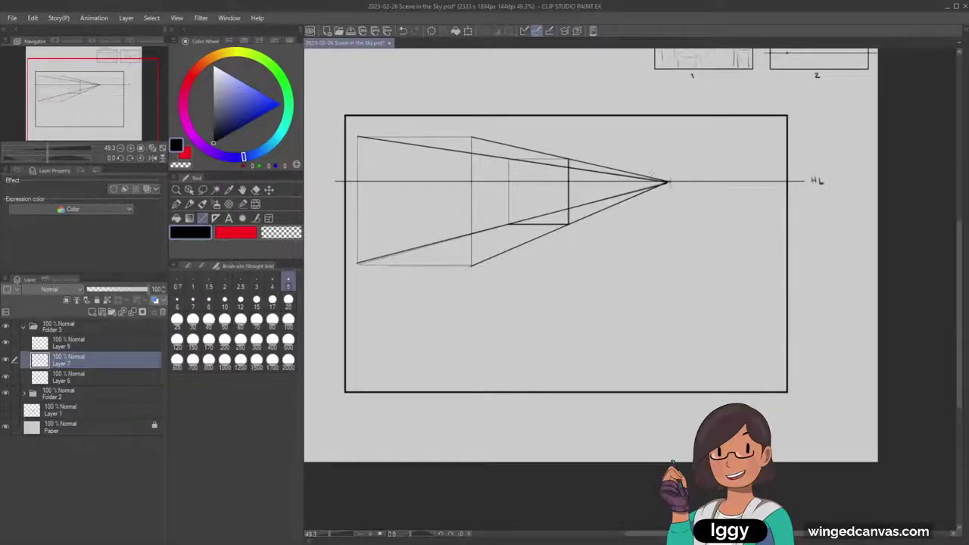
mouse_move(509, 159)
left_mouse_down()
mouse_move(563, 159)
mouse_move(510, 222)
left_mouse_up()
Reduce the hard eraser to size 80 and erase the converging guide lines just beyond the box's back face.
left_click(256, 190)
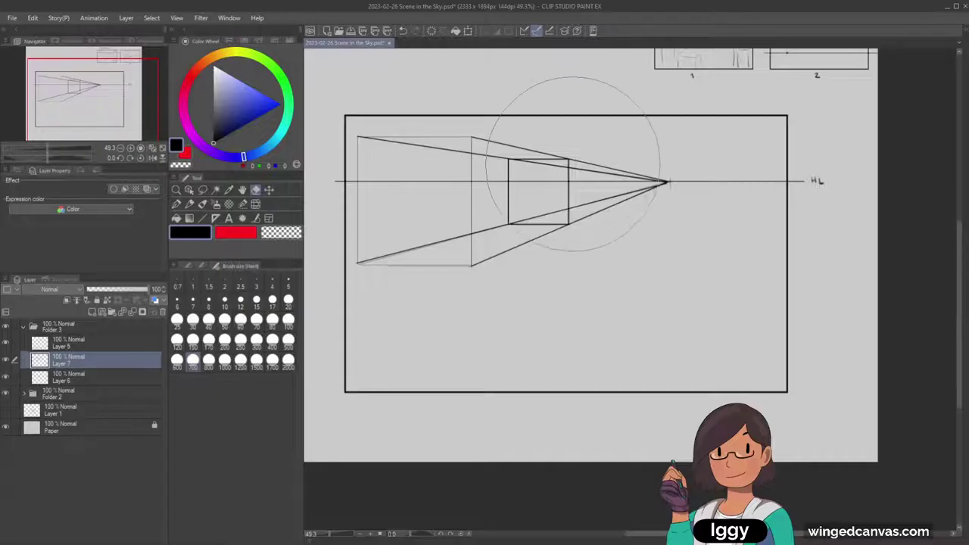
key("bracketleft")
key("bracketleft")
key("bracketleft")
key("bracketleft")
key("bracketleft")
key("bracketleft")
key("bracketleft")
key("bracketleft")
key("bracketleft")
key("bracketleft")
key("bracketleft")
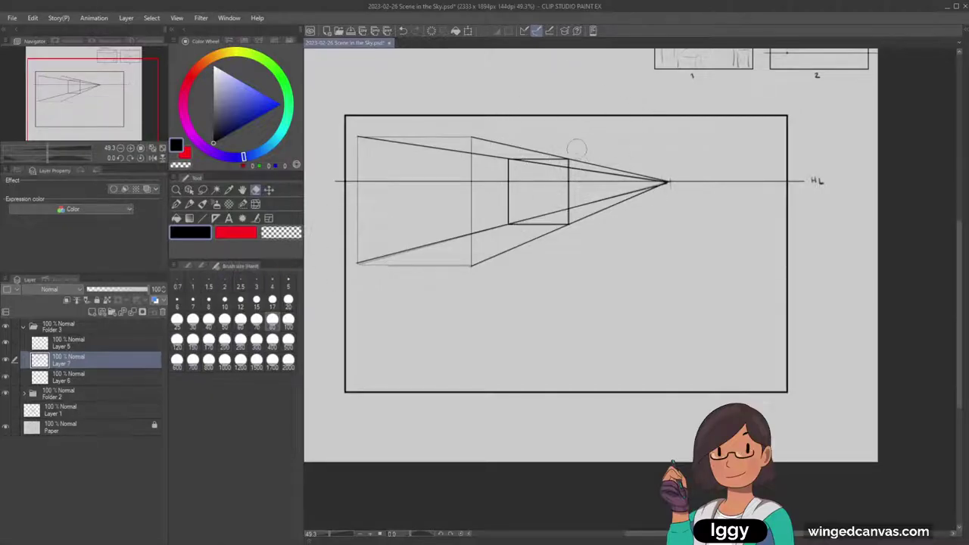
left_click_drag(577, 148, 572, 219)
mouse_move(585, 138)
left_mouse_down()
mouse_move(595, 147)
mouse_move(593, 207)
left_mouse_up()
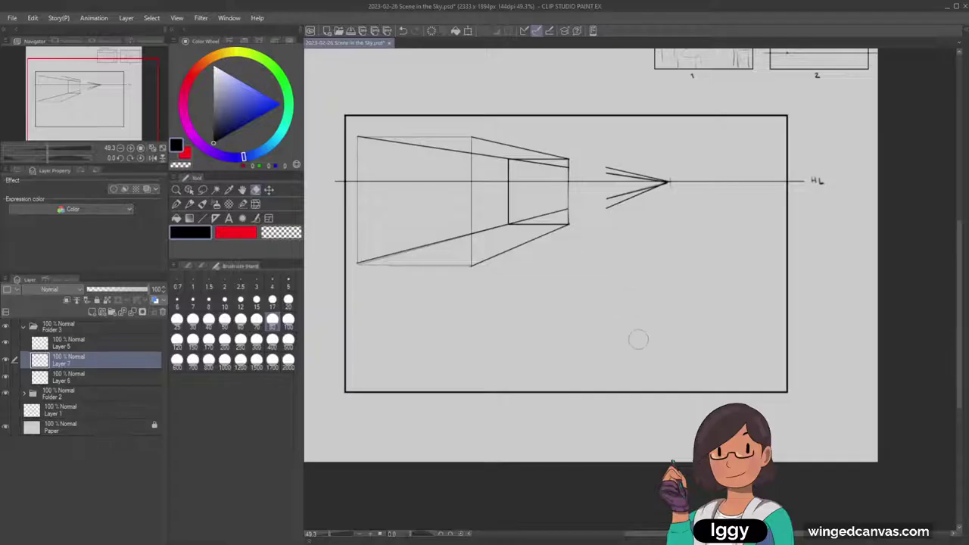
Enlarge the eraser to 150 and erase the remaining converging lines up to the vanishing point.
key("bracketright")
key("bracketright")
key("bracketright")
mouse_move(604, 198)
left_mouse_down()
mouse_move(612, 151)
mouse_move(638, 156)
mouse_move(648, 210)
mouse_move(662, 184)
left_mouse_up()
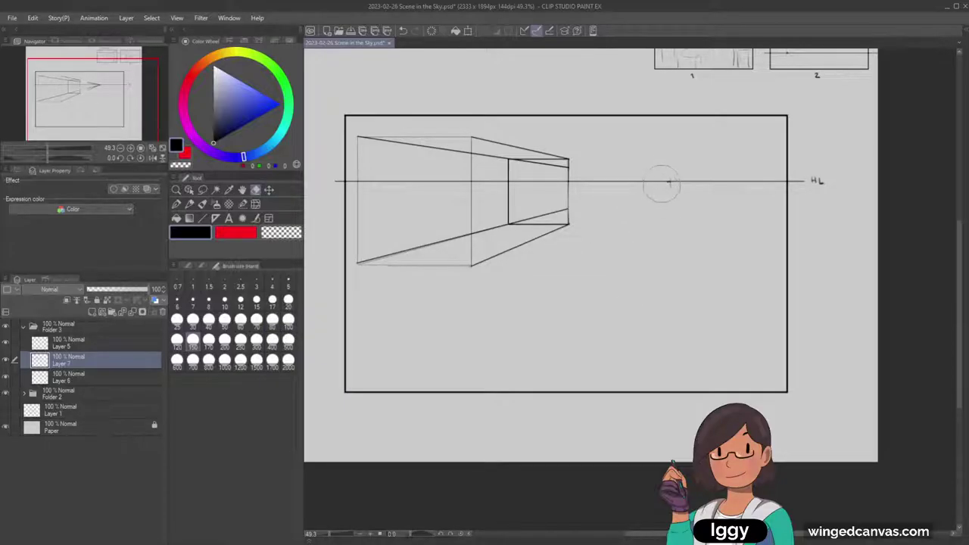
Reduce the eraser to size 25 and erase the leftover receding line segments inside the box's back face.
key("bracketleft")
key("bracketleft")
key("bracketleft")
key("bracketleft")
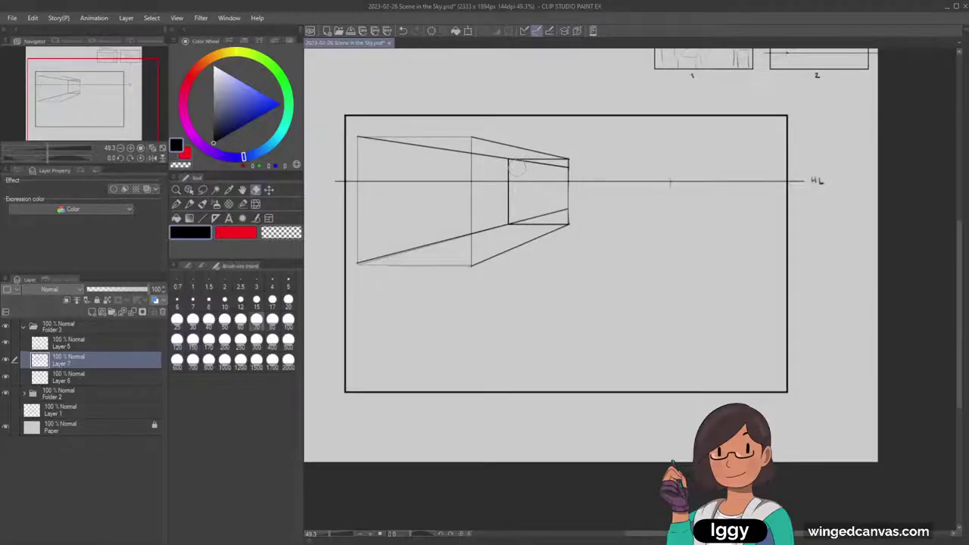
key("bracketleft")
key("bracketleft")
left_click_drag(512, 163, 518, 160)
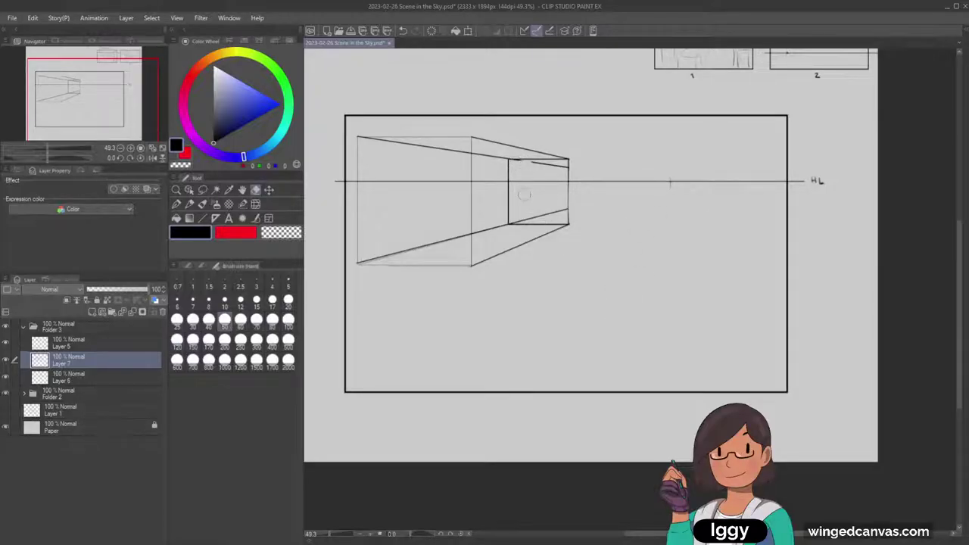
key("bracketleft")
key("bracketleft")
key("bracketleft")
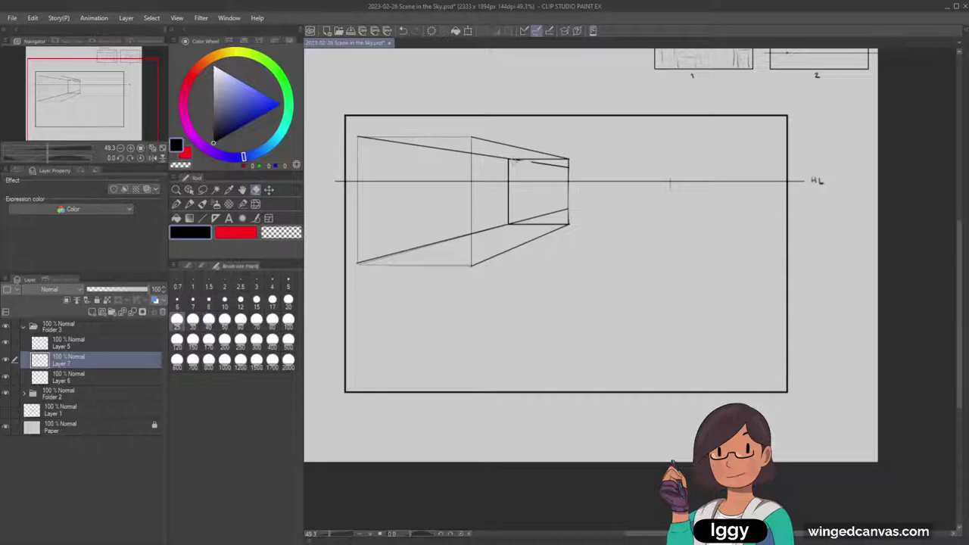
mouse_move(533, 162)
left_mouse_down()
mouse_move(544, 161)
mouse_move(515, 162)
mouse_move(565, 165)
left_mouse_up()
key("ctrl+z")
key("ctrl+z")
left_click_drag(527, 221, 513, 221)
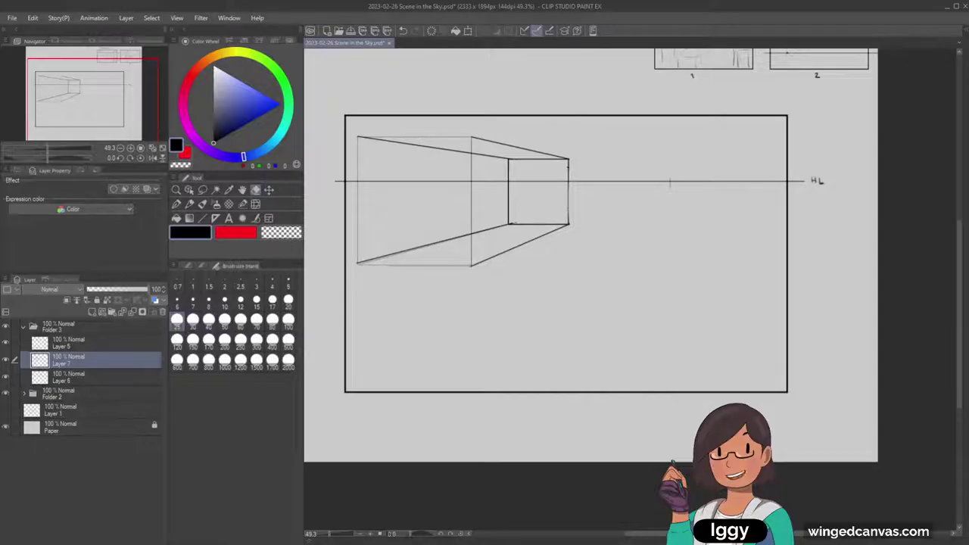
With the straight line at size 5, darken the front face's top, left and bottom edges and the lower-left receding edge.
left_click(202, 218)
left_click(287, 282)
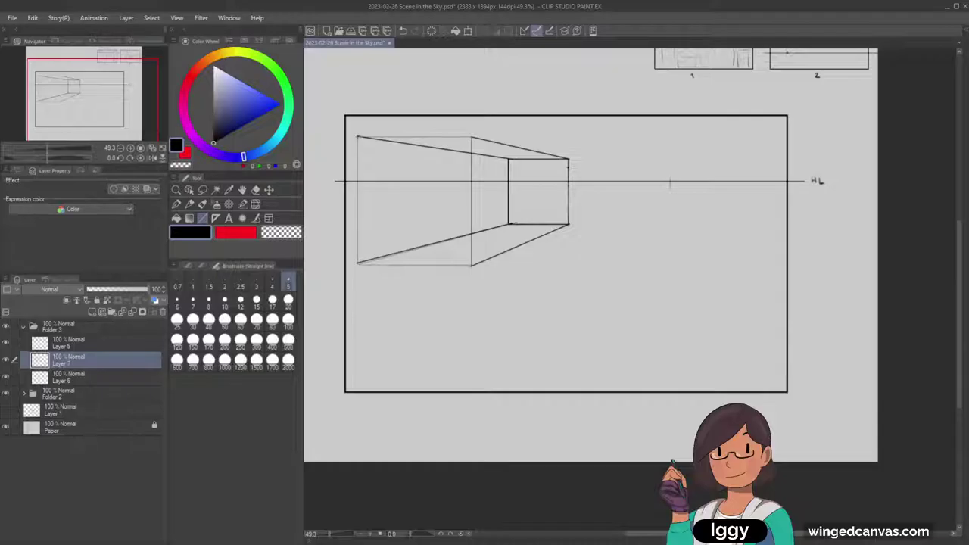
left_click_drag(358, 137, 459, 138)
left_click_drag(357, 138, 360, 238)
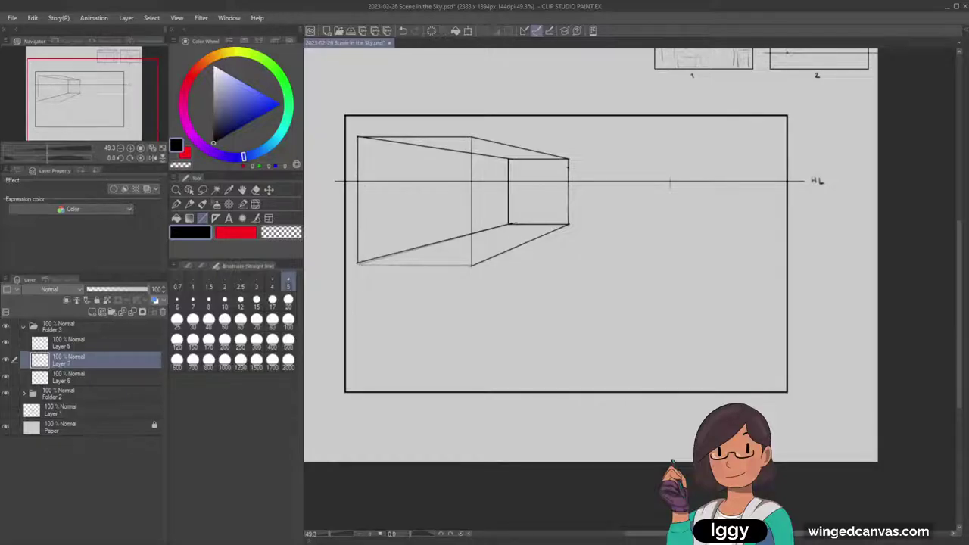
left_click_drag(357, 263, 470, 271)
left_click_drag(446, 265, 358, 264)
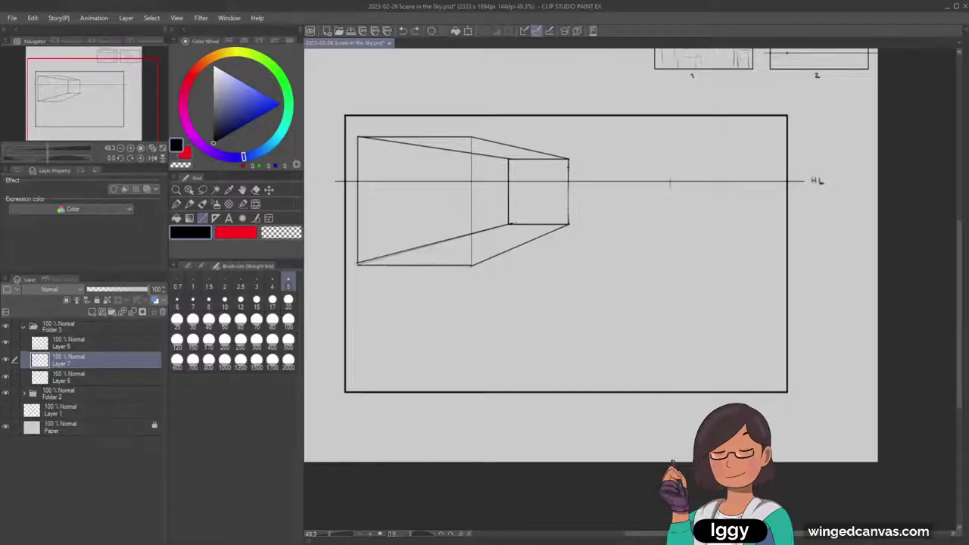
left_click_drag(358, 263, 509, 224)
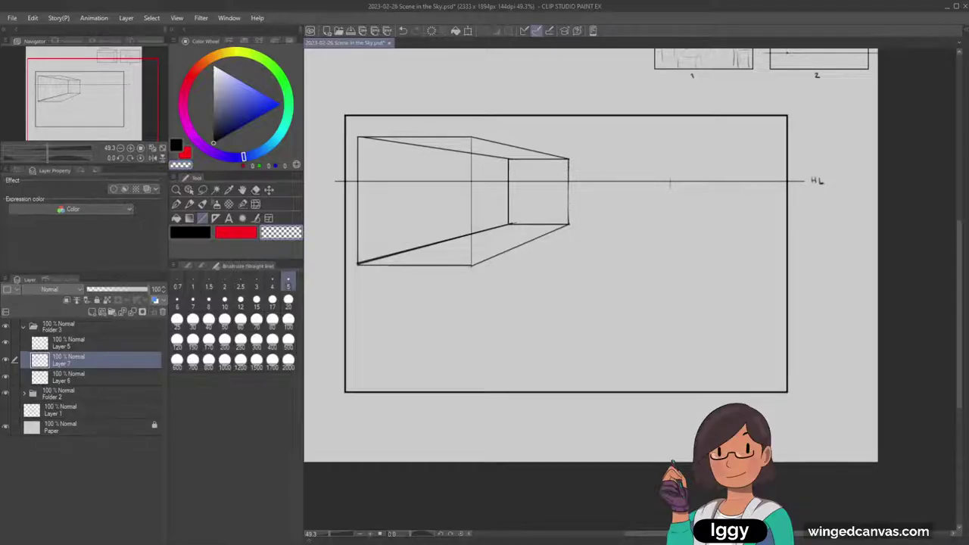
Darken the right part of the horizon line freehand with the Lighter pencil at size 10.
left_click(178, 191)
left_click_drag(498, 269, 443, 269)
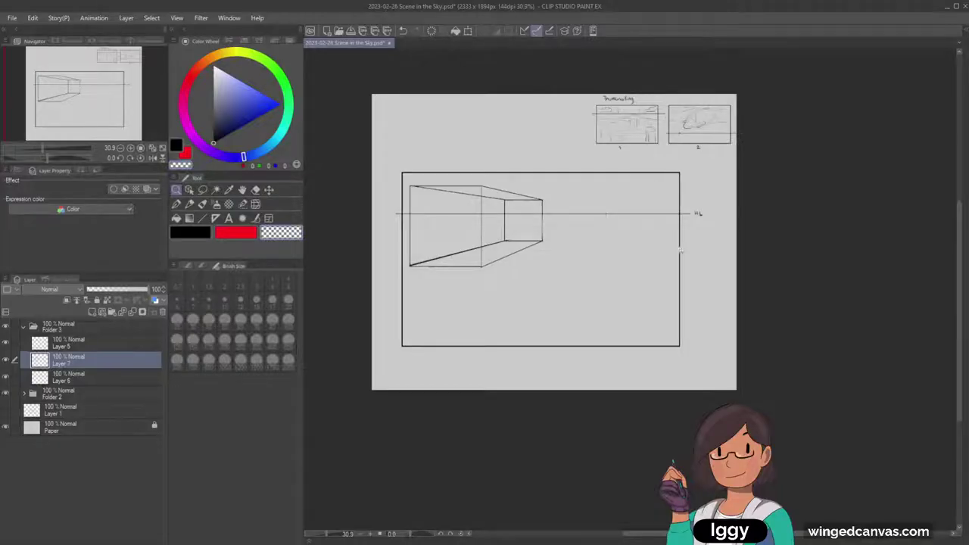
left_click(665, 227)
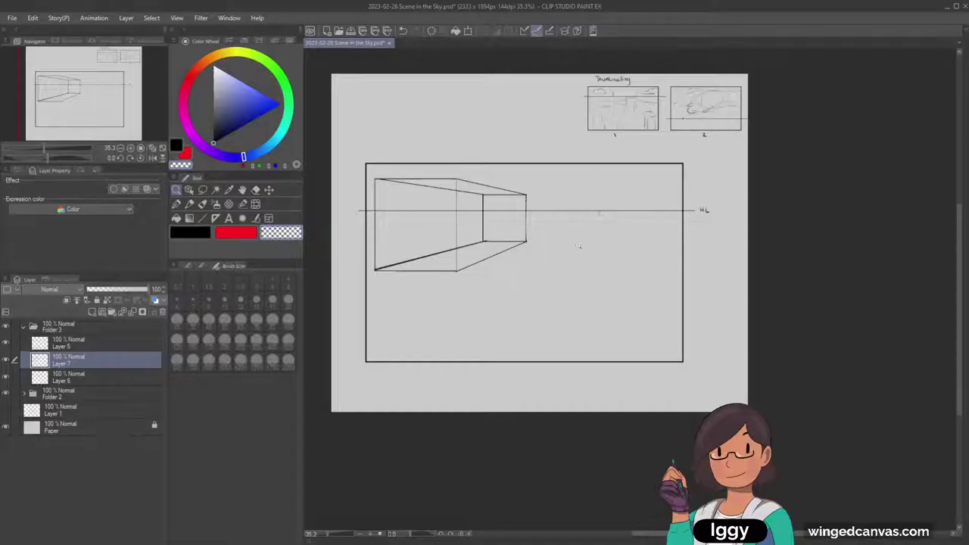
scroll(578, 246, "up", 1)
left_click(188, 204)
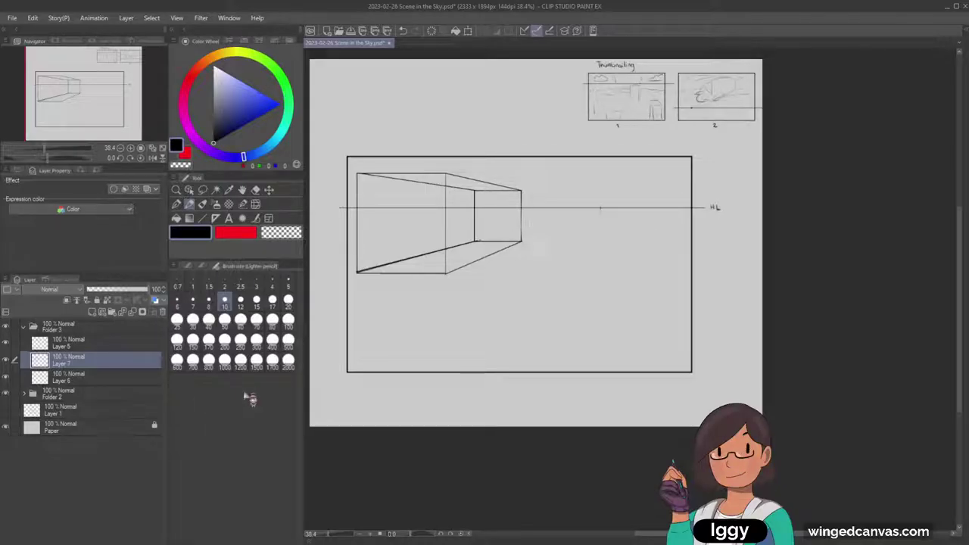
left_click_drag(550, 194, 552, 199)
key("ctrl+z")
left_click_drag(636, 208, 685, 207)
Sketch a long horizontal line across the lower part of the frame, below the box.
left_click_drag(523, 242, 486, 256)
left_click_drag(358, 307, 685, 306)
key("ctrl+z")
key("ctrl+z")
key("ctrl+z")
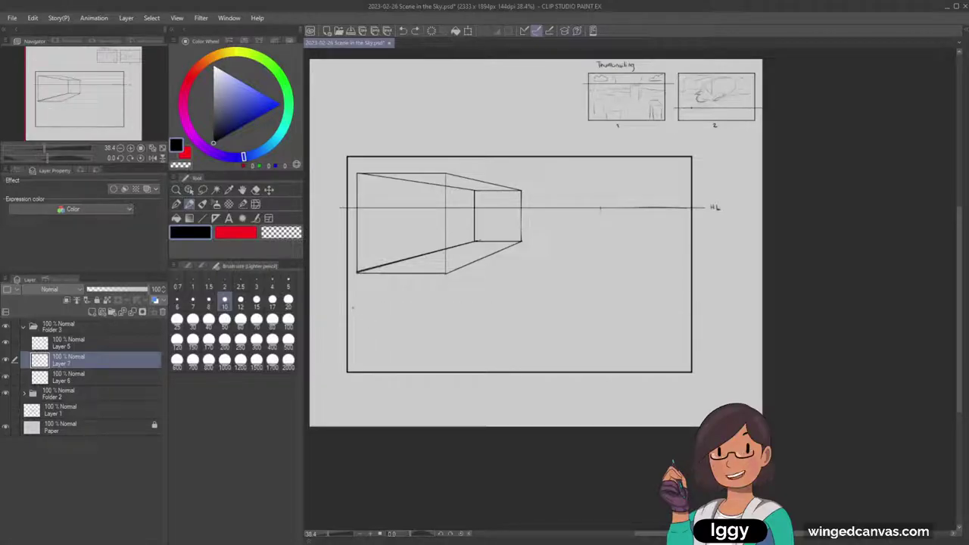
left_click_drag(357, 307, 676, 303)
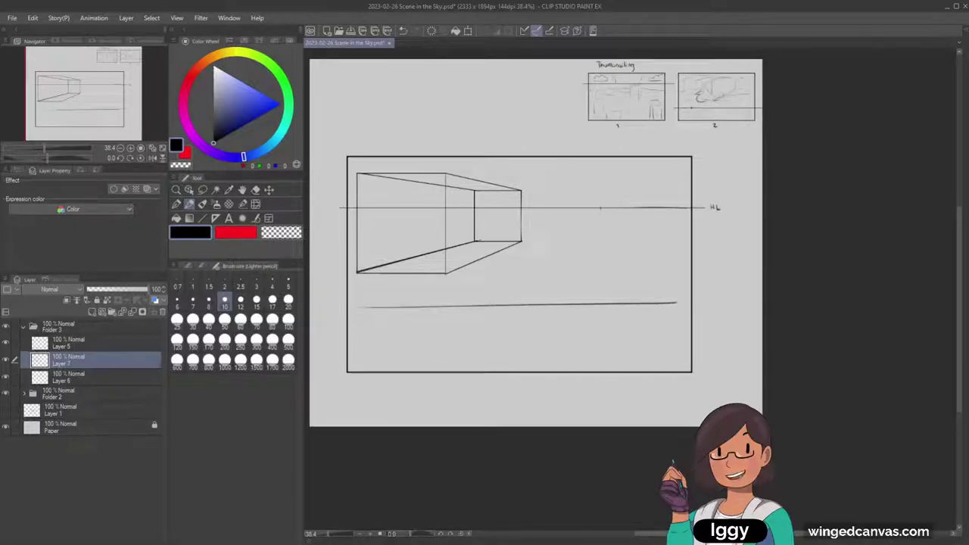
Sketch a row of vertical strokes and an arch beneath the lower horizontal line.
left_click_drag(512, 310, 512, 356)
key("ctrl+z")
mouse_move(513, 310)
left_mouse_down()
mouse_move(513, 341)
mouse_move(519, 364)
left_mouse_up()
left_click_drag(525, 312, 524, 366)
mouse_move(531, 308)
left_mouse_down()
mouse_move(531, 357)
mouse_move(569, 356)
left_mouse_up()
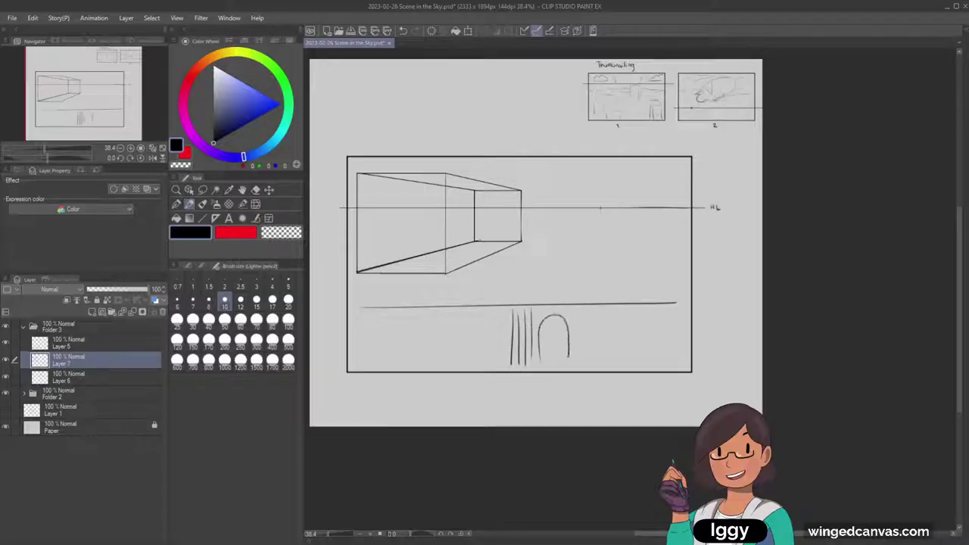
Sketch a banded capsule shape to the left of the vertical strokes and a few strokes right of the arch.
mouse_move(429, 325)
left_mouse_down()
mouse_move(429, 342)
mouse_move(490, 339)
mouse_move(429, 342)
mouse_move(470, 340)
left_mouse_up()
left_click_drag(471, 326, 472, 340)
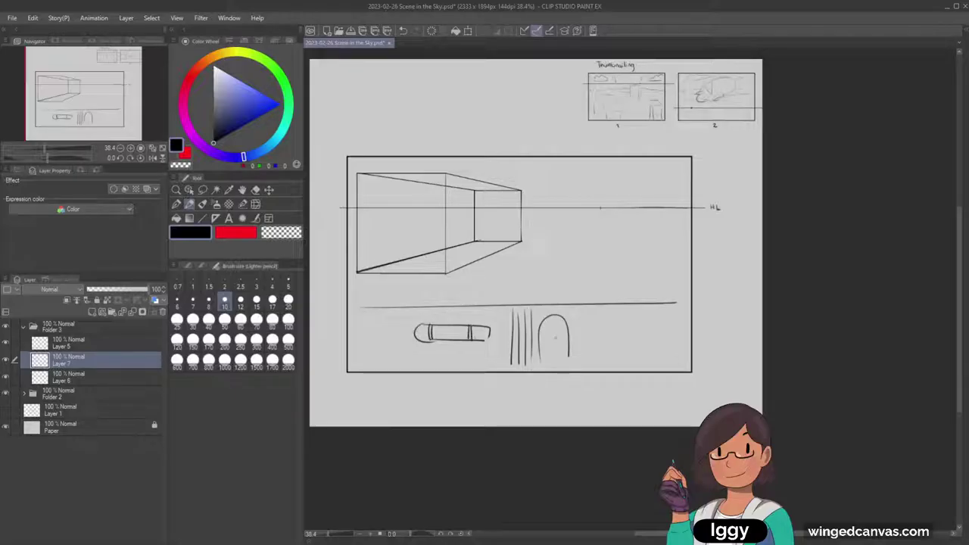
left_click_drag(605, 324, 597, 369)
left_click_drag(604, 360, 612, 369)
Undo the capsule shape and the extra strokes drawn beside the arch.
key("ctrl+z")
key("ctrl+z")
key("ctrl+z")
key("ctrl+z")
key("ctrl+z")
left_click_drag(528, 160, 526, 171)
key("ctrl+z")
key("ctrl+z")
key("ctrl+z")
key("ctrl+z")
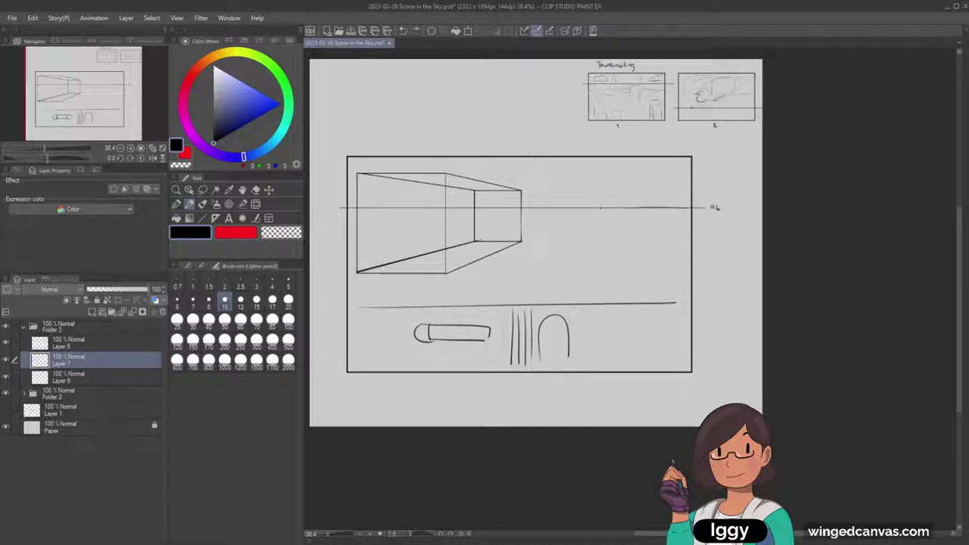
key("ctrl+z")
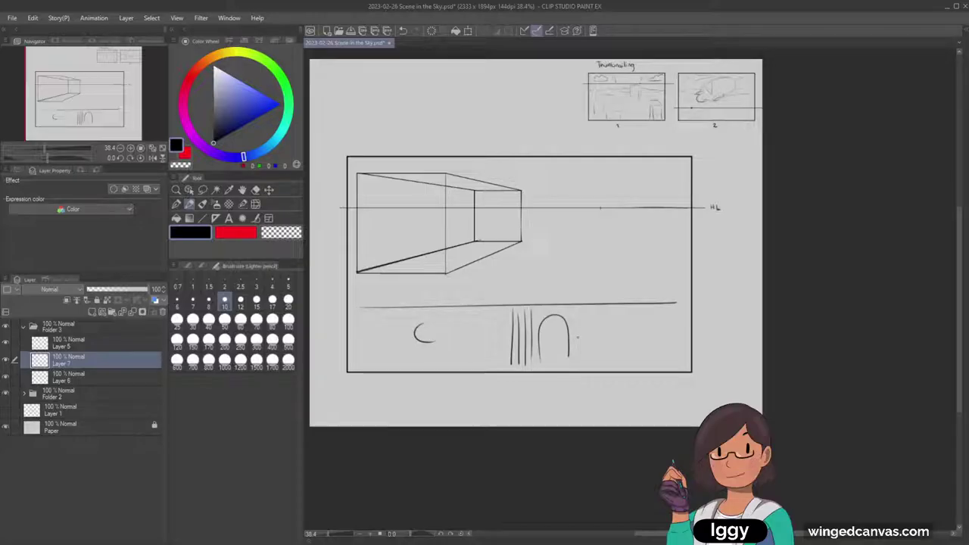
key("ctrl+z")
Sketch a simple stick figure with an oval above it, just right of the box.
mouse_move(560, 169)
left_mouse_down()
mouse_move(541, 185)
mouse_move(559, 169)
left_mouse_up()
left_click_drag(553, 195, 545, 241)
mouse_move(554, 227)
left_mouse_down()
mouse_move(565, 243)
mouse_move(569, 217)
left_mouse_up()
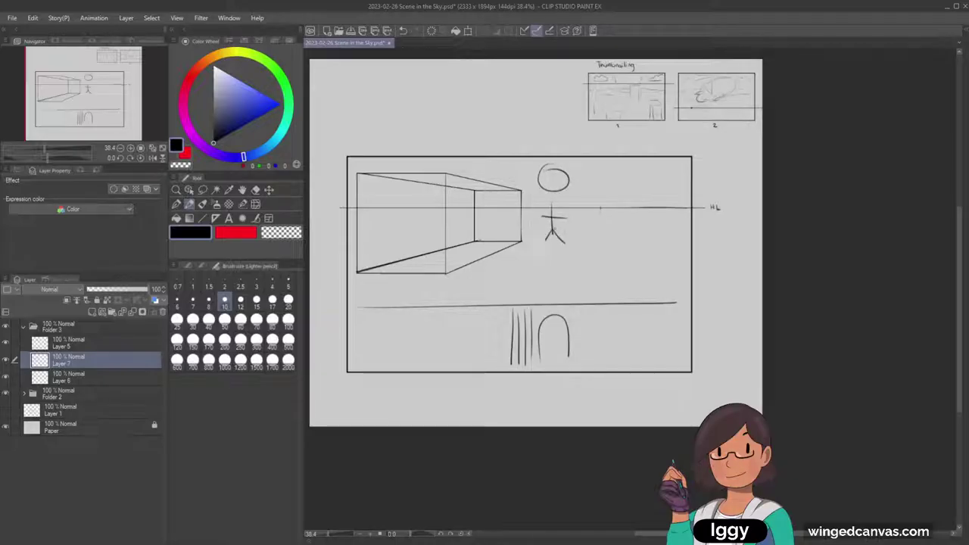
Undo the stick figure, arch, vertical strokes and lower horizontal line.
key("ctrl+z")
key("ctrl+z")
key("ctrl+z")
key("ctrl+z")
key("ctrl+z")
key("ctrl+z")
key("ctrl+z")
key("ctrl+z")
key("ctrl+z")
key("ctrl+z")
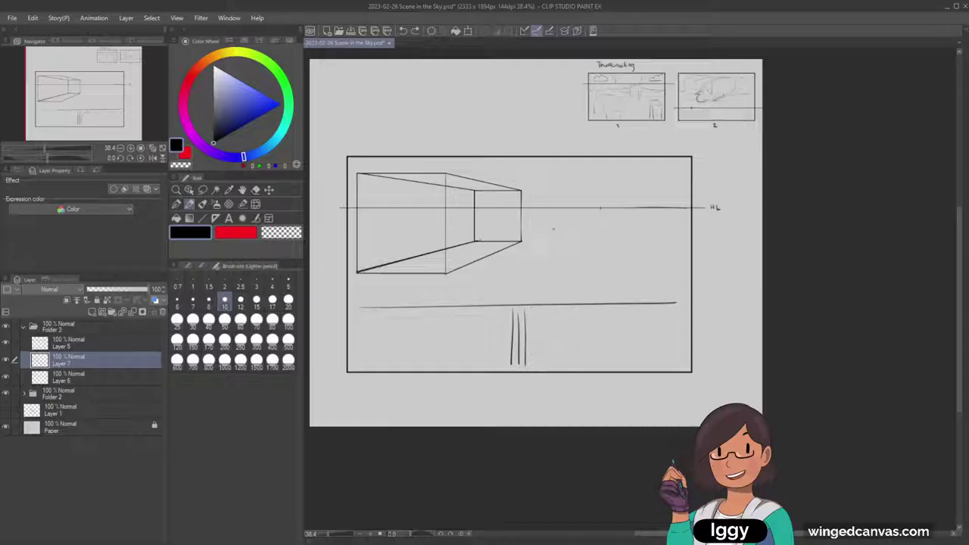
key("ctrl+z")
key("ctrl+z")
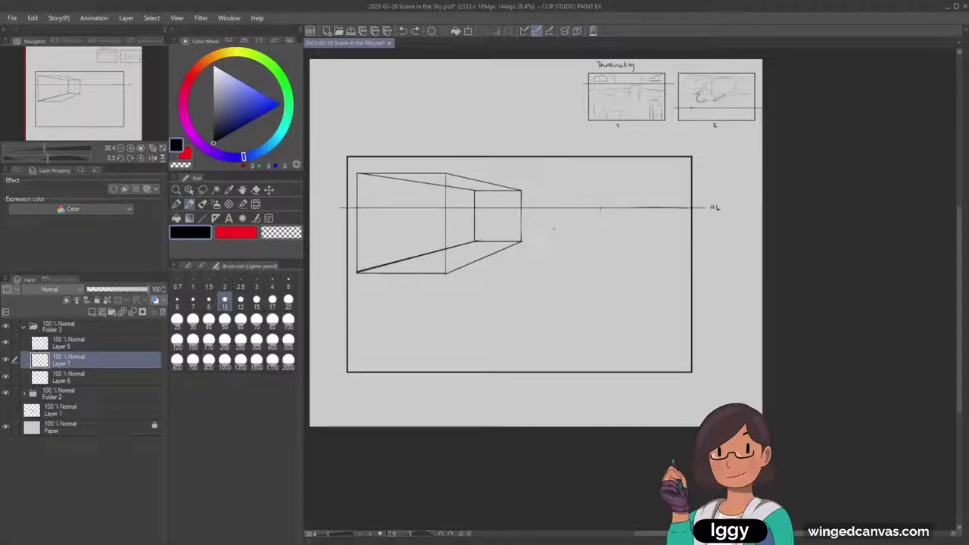
Try an arrow pointing up at the box and a straight line running down-left from the vanishing point.
left_click_drag(483, 277, 489, 284)
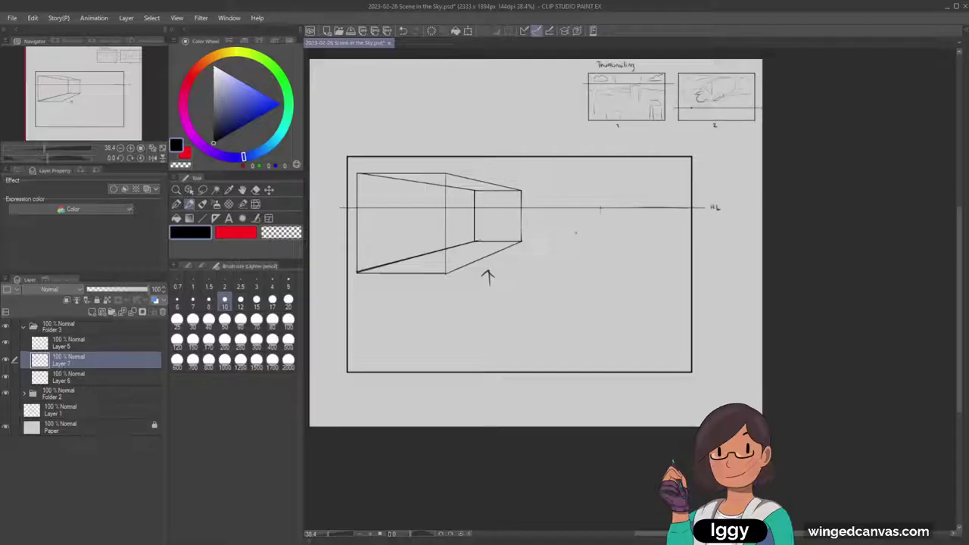
key("ctrl+z")
left_click(202, 218)
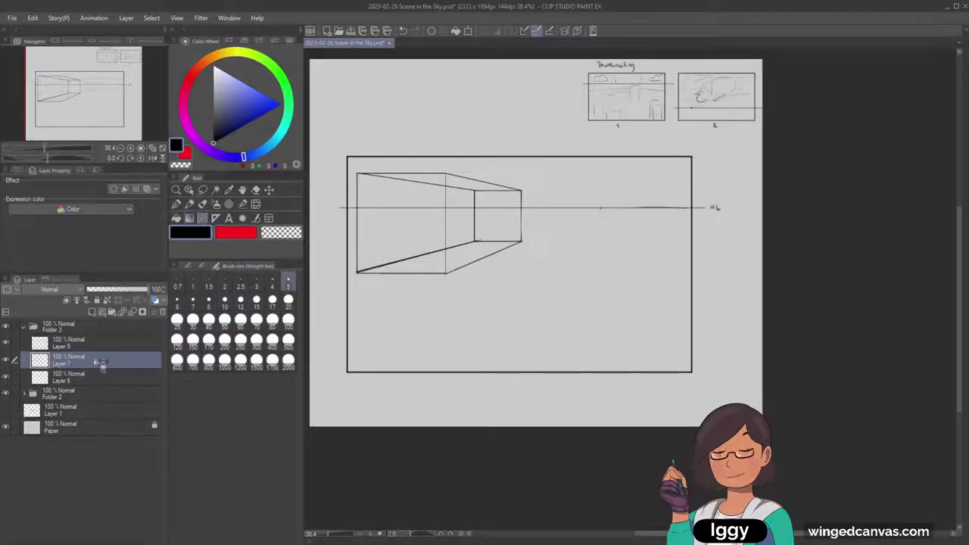
left_click(6, 361)
left_click(5, 360)
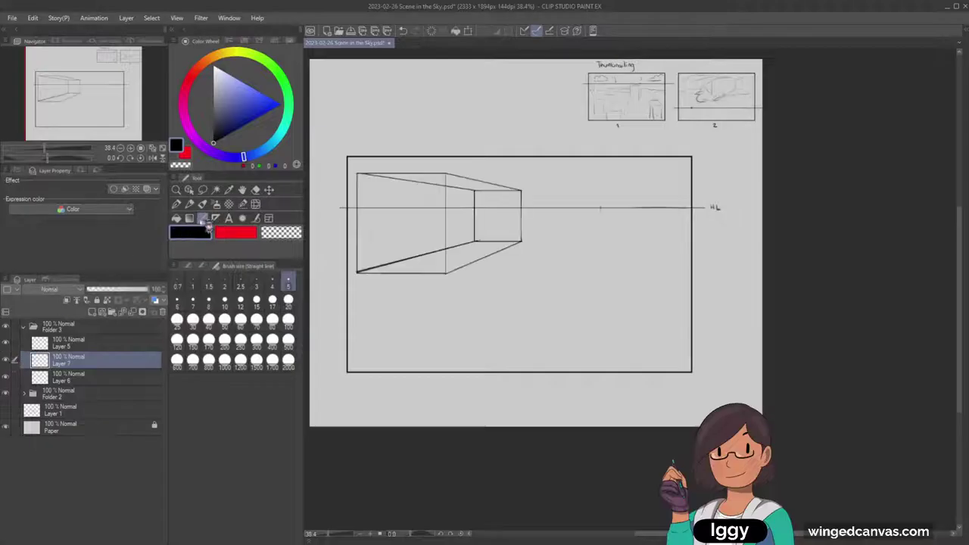
left_click_drag(601, 208, 526, 290)
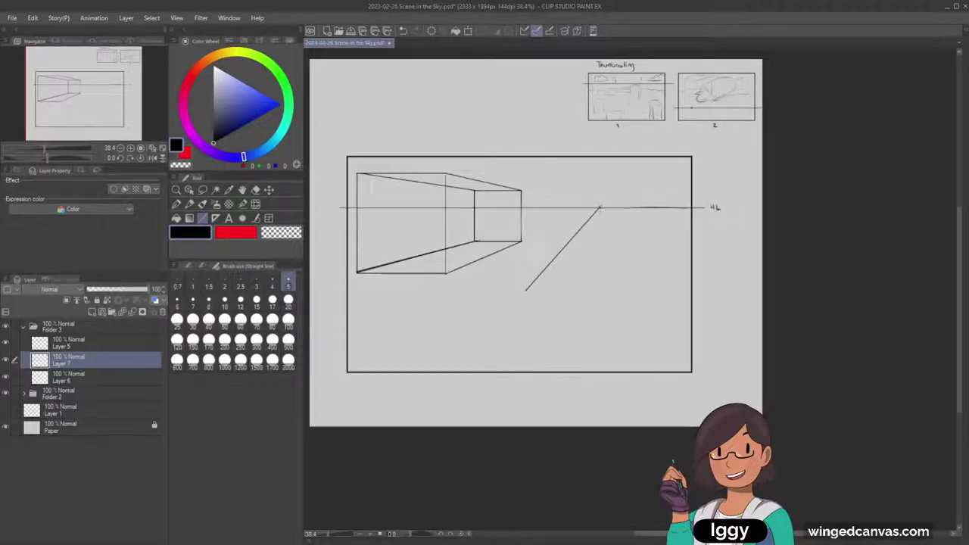
key("ctrl+z")
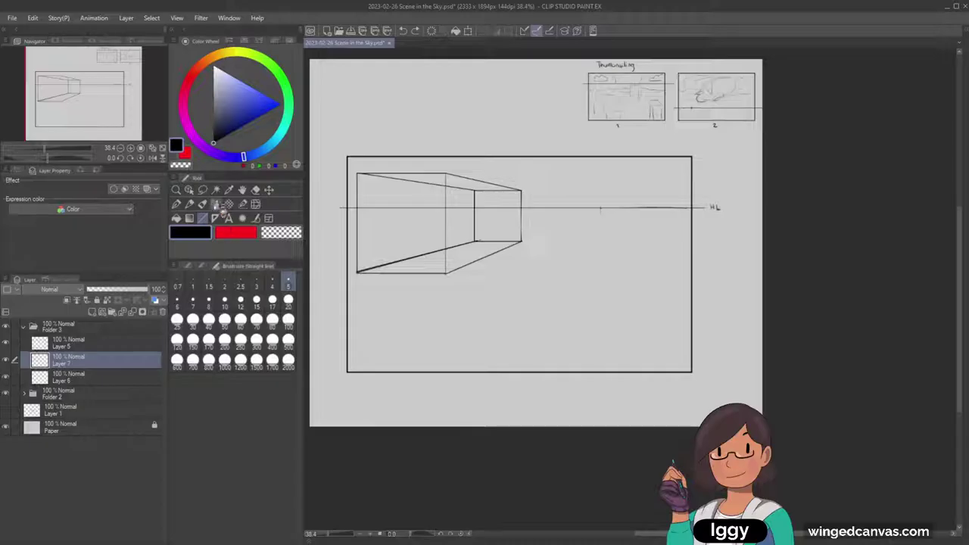
Toggle Layer 7's visibility to check its contents, add a new layer above it, and make Layer 7 active again.
key("p")
left_click(6, 362)
left_click(6, 362)
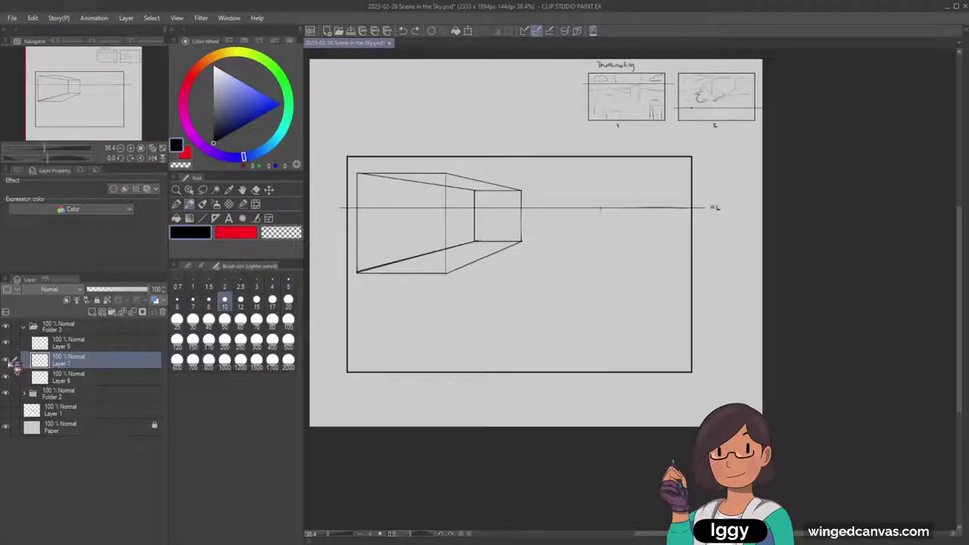
left_click(92, 311)
left_click(72, 379)
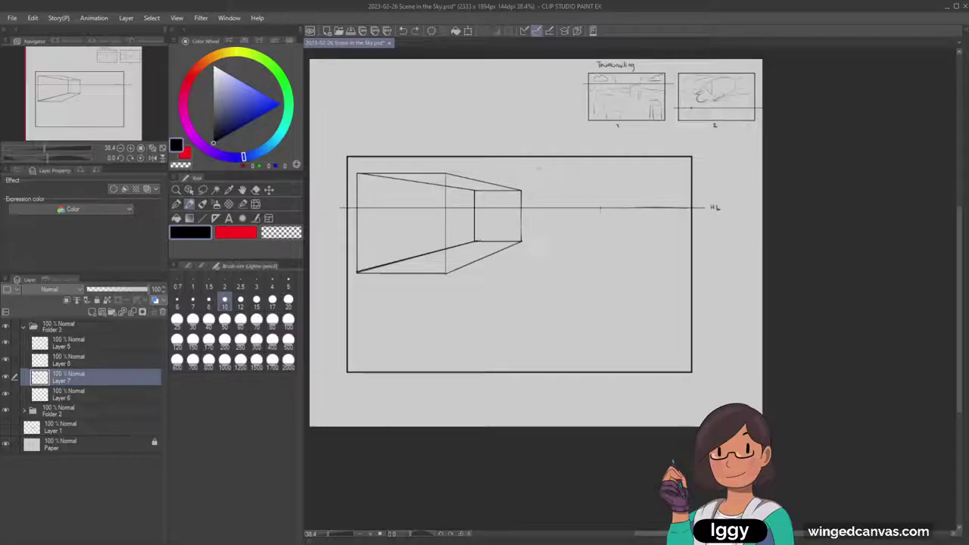
left_click_drag(640, 203, 663, 203)
left_click_drag(595, 200, 646, 200)
key("ctrl+z")
key("ctrl+z")
key("ctrl+z")
key("ctrl+z")
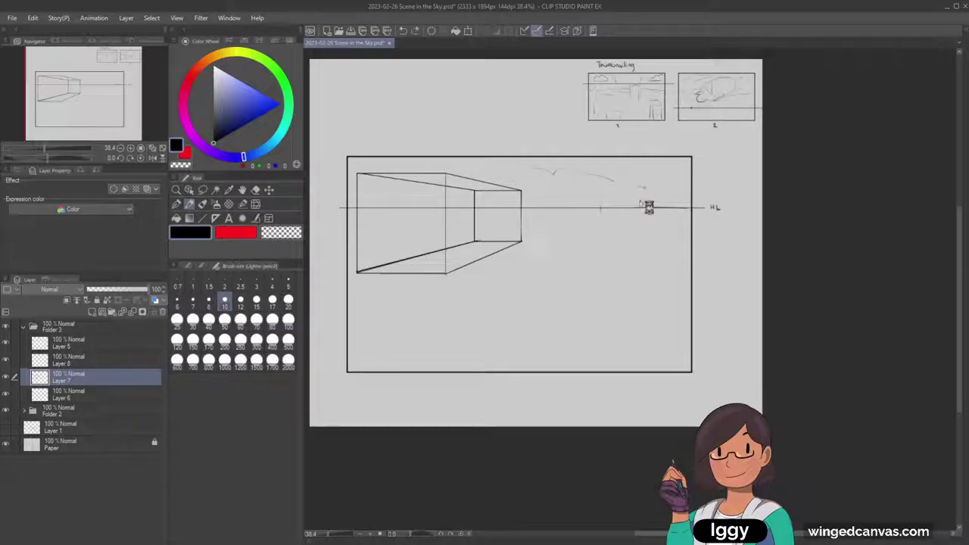
Sketch loose cloud contours to the right of the box, beneath its lower edge and along its lower left side.
mouse_move(539, 188)
left_mouse_down()
mouse_move(609, 215)
mouse_move(616, 229)
mouse_move(533, 229)
left_mouse_up()
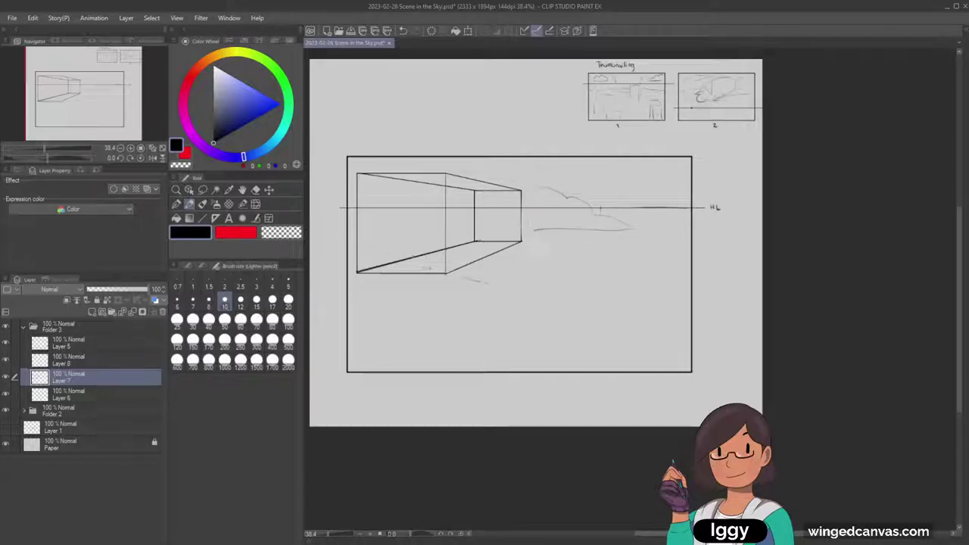
left_click_drag(488, 282, 558, 304)
left_click_drag(483, 307, 553, 308)
key("ctrl+z")
left_click_drag(391, 296, 539, 298)
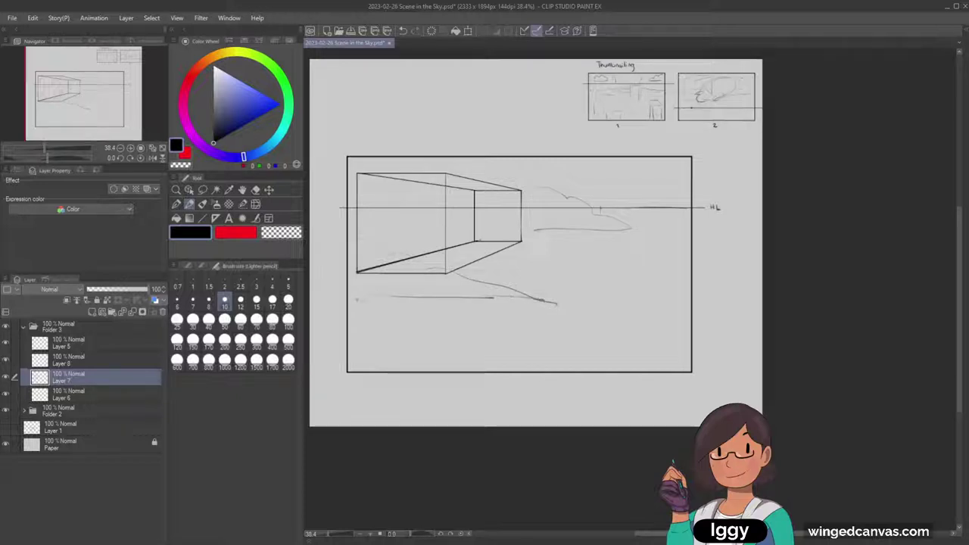
left_click_drag(357, 300, 365, 297)
left_click_drag(359, 239, 391, 253)
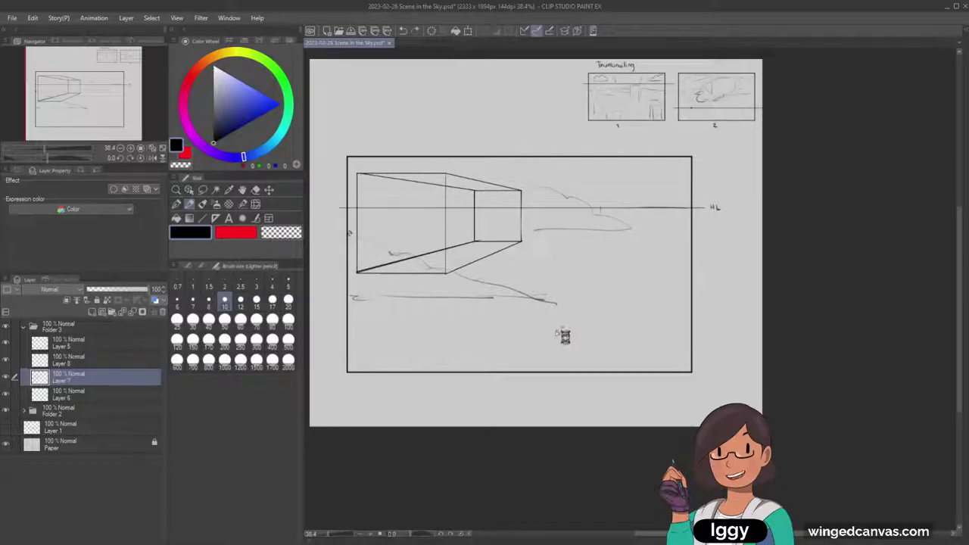
Sketch a long sloping cloud contour in the frame's lower right and add a short tick on the horizon line.
left_click_drag(629, 280, 684, 271)
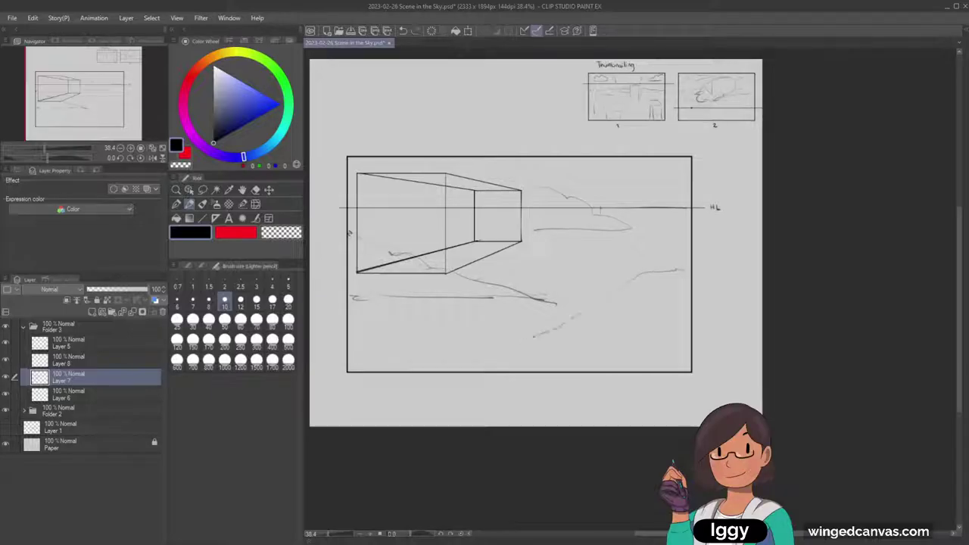
left_click_drag(582, 314, 637, 279)
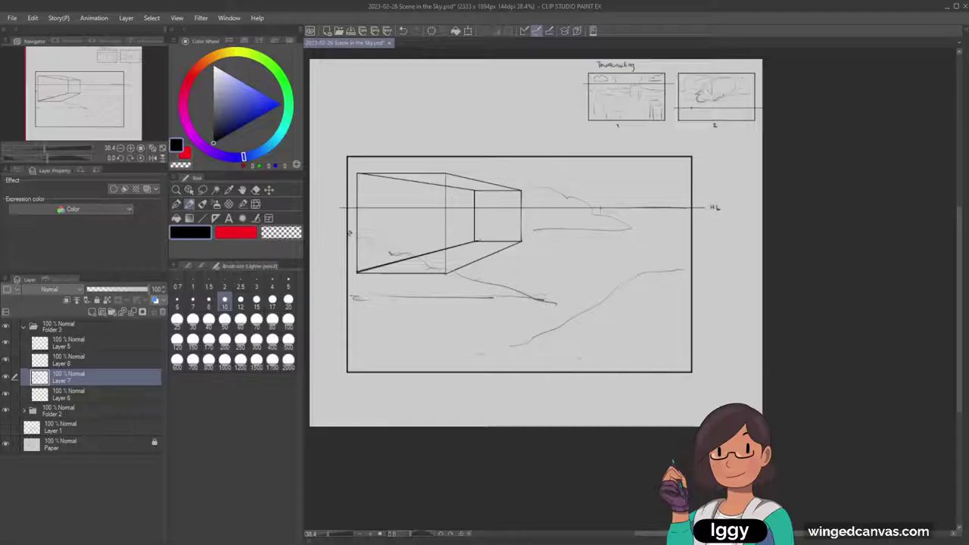
left_click_drag(79, 105, 122, 113)
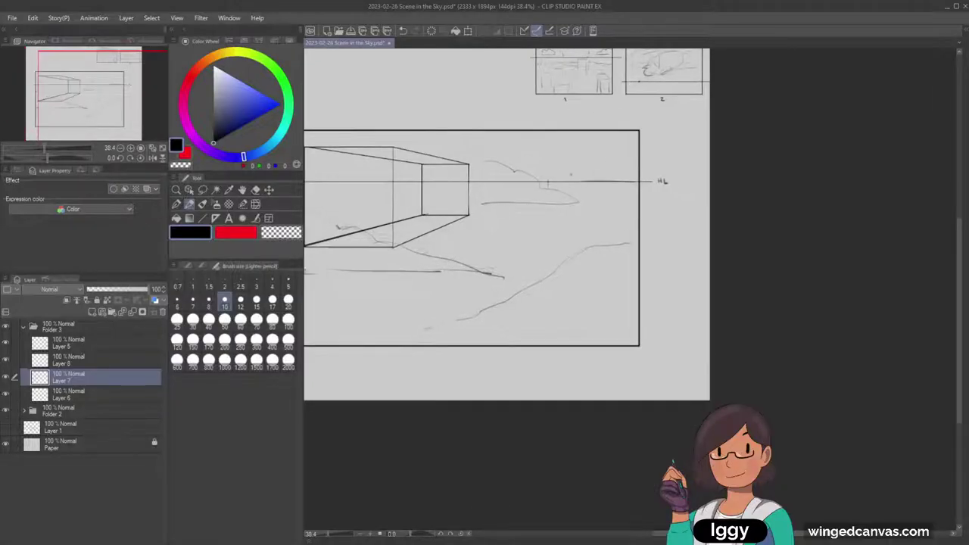
left_click_drag(570, 181, 574, 173)
mouse_move(108, 104)
left_mouse_down()
mouse_move(72, 102)
mouse_move(108, 98)
mouse_move(110, 87)
left_mouse_up()
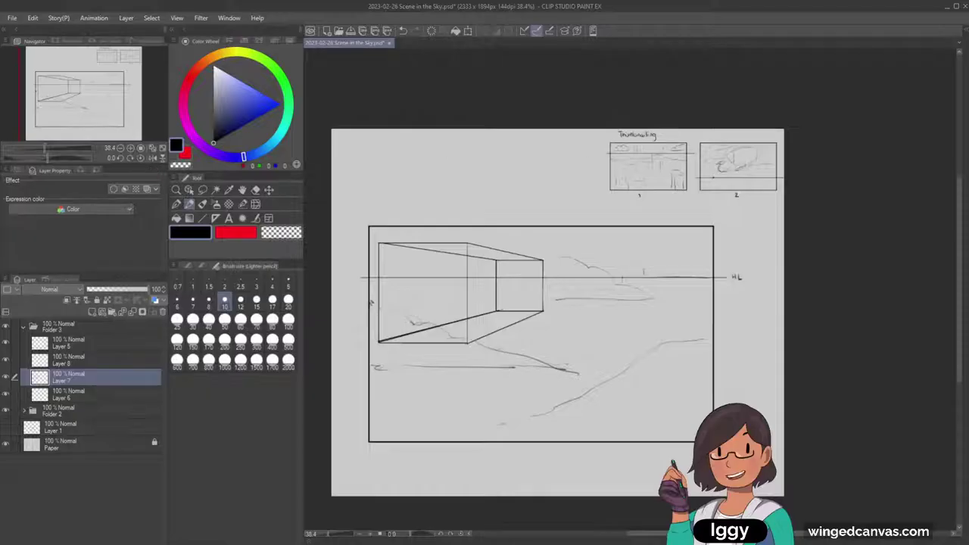
Draw a small diagram above the frame: a horizon line labelled HL with one cube above it and one below.
left_click_drag(415, 173, 466, 173)
left_click_drag(399, 170, 399, 175)
left_click_drag(403, 170, 402, 173)
mouse_move(404, 170)
left_mouse_down()
mouse_move(435, 158)
mouse_move(414, 153)
mouse_move(424, 139)
mouse_move(435, 157)
left_mouse_up()
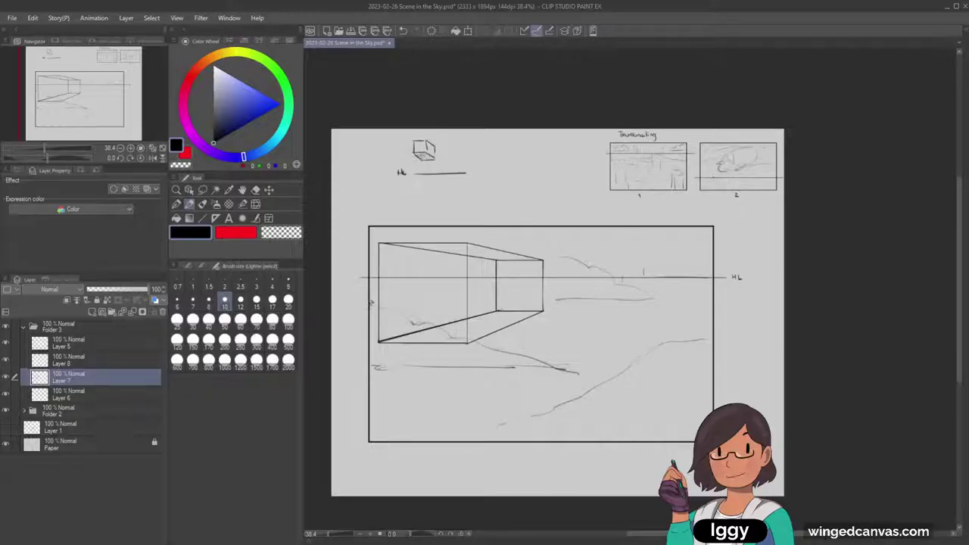
mouse_move(421, 180)
left_mouse_down()
mouse_move(430, 182)
mouse_move(414, 200)
mouse_move(433, 194)
left_mouse_up()
left_click(113, 105)
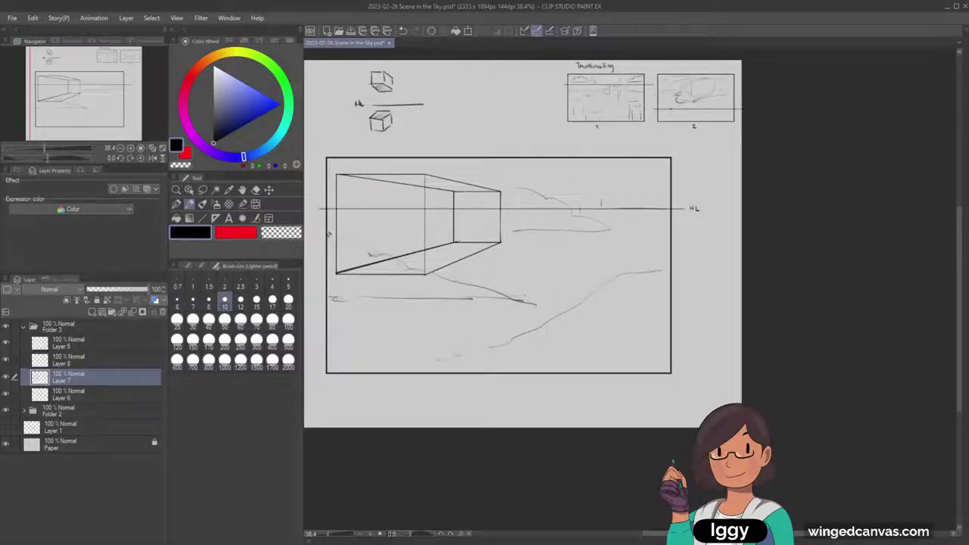
Draw an up arrow beside the diagram's lower cube and a line from the box's lower right corner to the vanishing point.
left_click(255, 189)
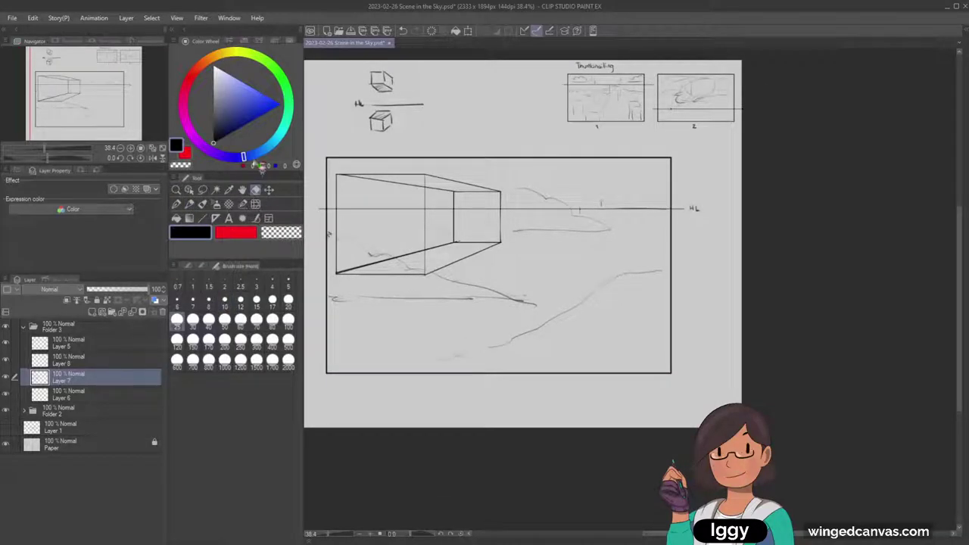
left_click(189, 204)
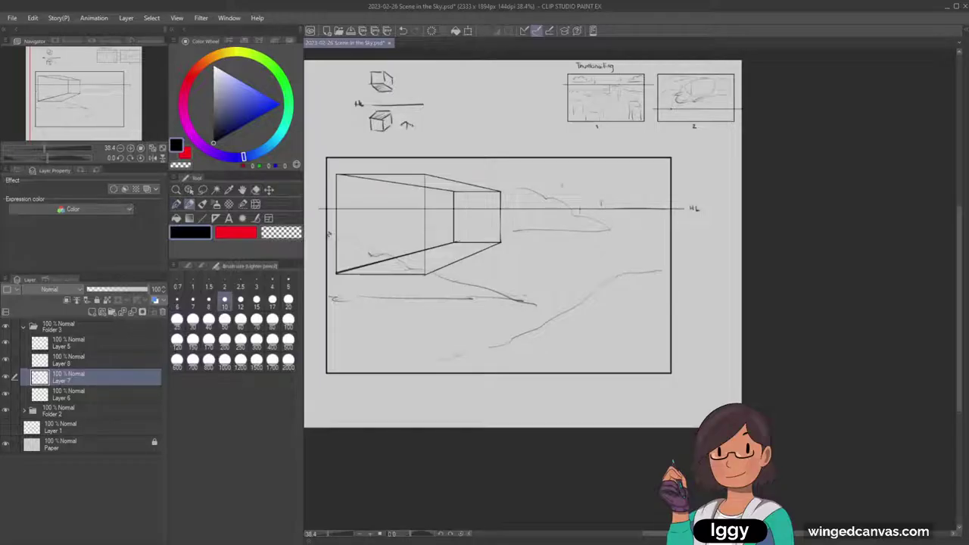
left_click_drag(468, 136, 556, 161)
key("ctrl+z")
left_click_drag(530, 198, 591, 216)
left_click_drag(506, 241, 577, 211)
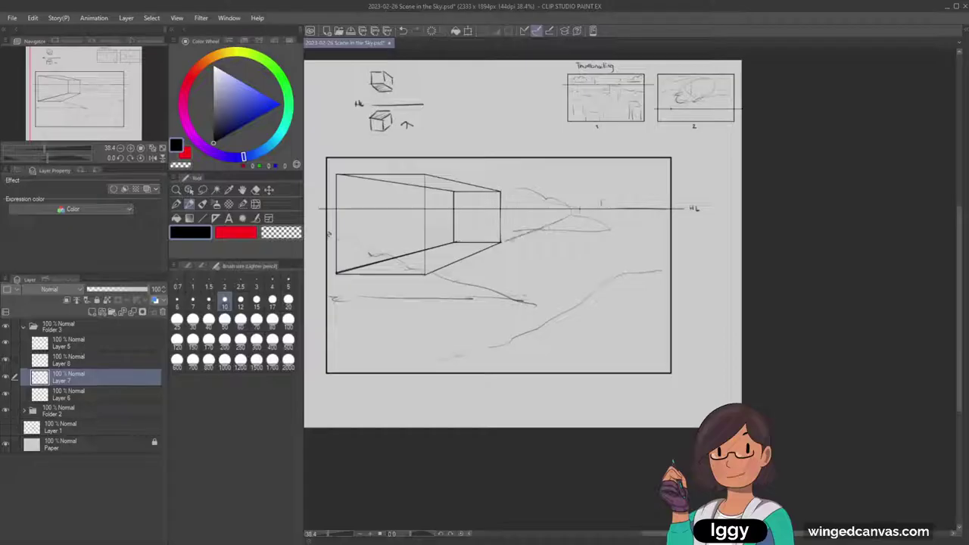
mouse_move(333, 91)
left_mouse_down()
mouse_move(445, 94)
mouse_move(342, 78)
mouse_move(397, 75)
left_mouse_up()
key("ctrl+z")
key("ctrl+z")
key("ctrl+z")
key("ctrl+z")
Erase the up arrow beside the lower cube of the HL diagram with eraser size 70.
key("e")
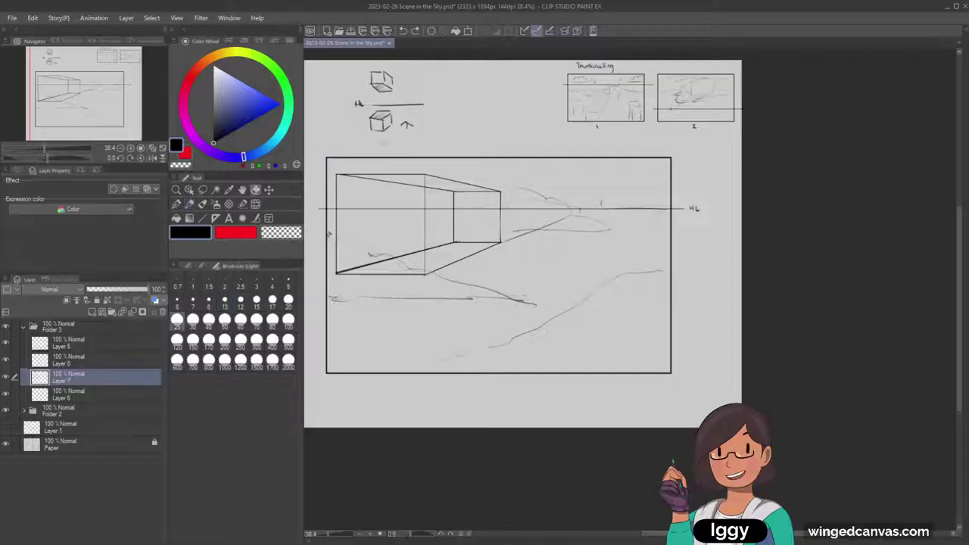
left_click(256, 318)
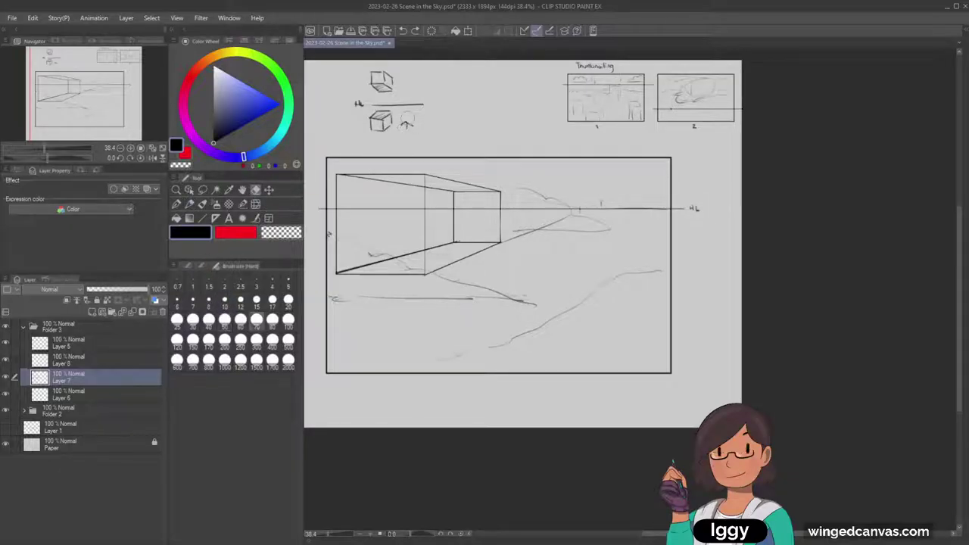
left_click_drag(406, 127, 427, 117)
left_click(177, 204)
left_click(190, 205)
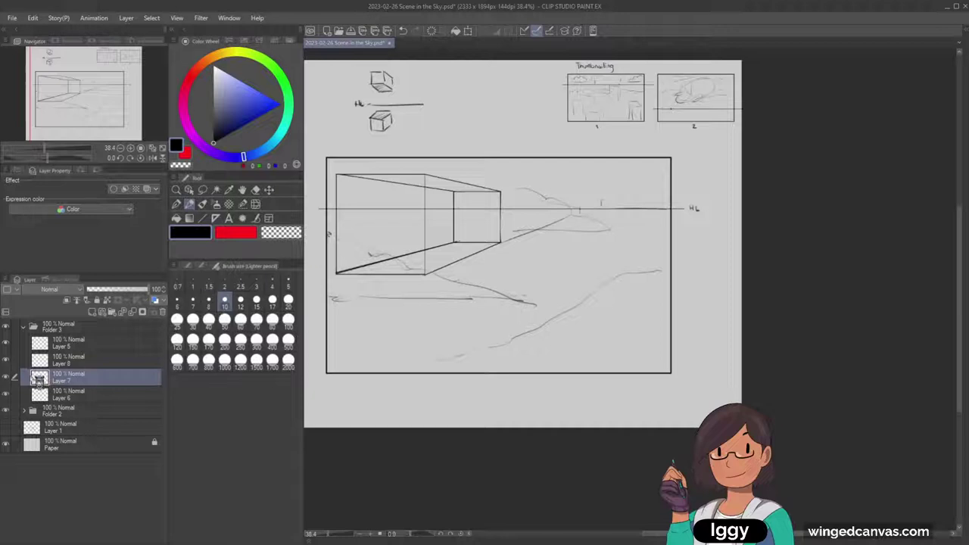
Check Layer 7 by toggling its visibility, and erase the line between the box's lower right corner and the vanishing point.
left_click(9, 377)
left_click(9, 377)
left_click(255, 189)
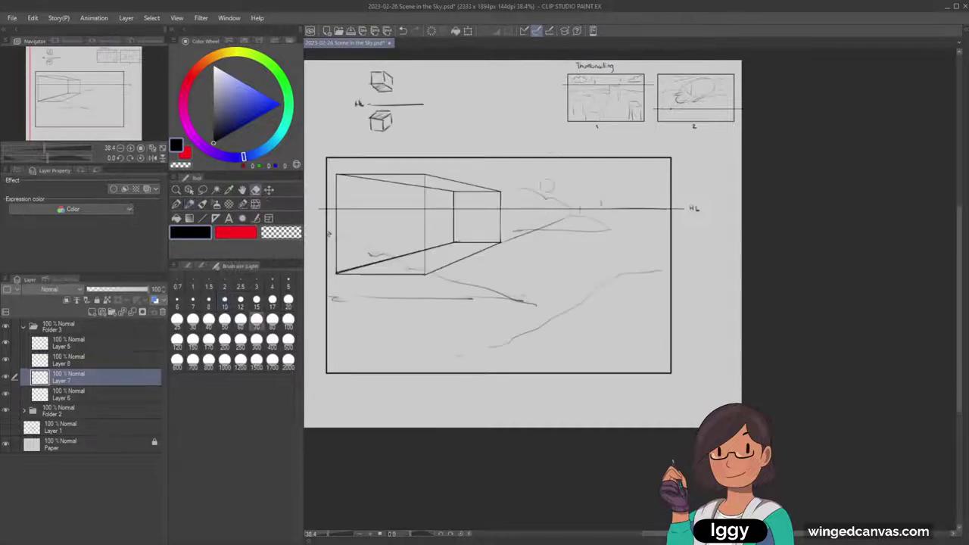
left_click_drag(507, 241, 572, 215)
key("p")
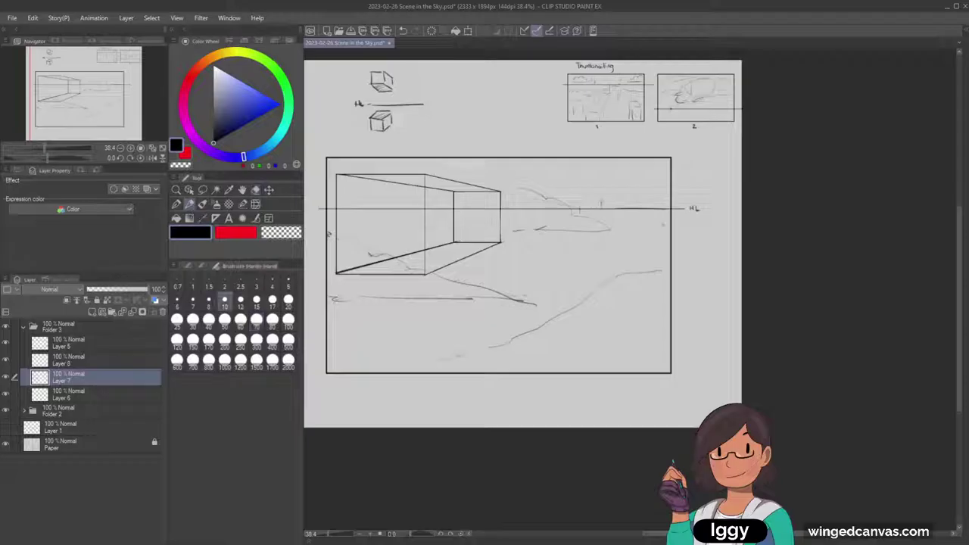
key("p")
left_click_drag(583, 239, 629, 249)
key("ctrl+z")
key("ctrl+z")
Erase the cloud sketch right of the box with the eraser enlarged to size 120.
key("e")
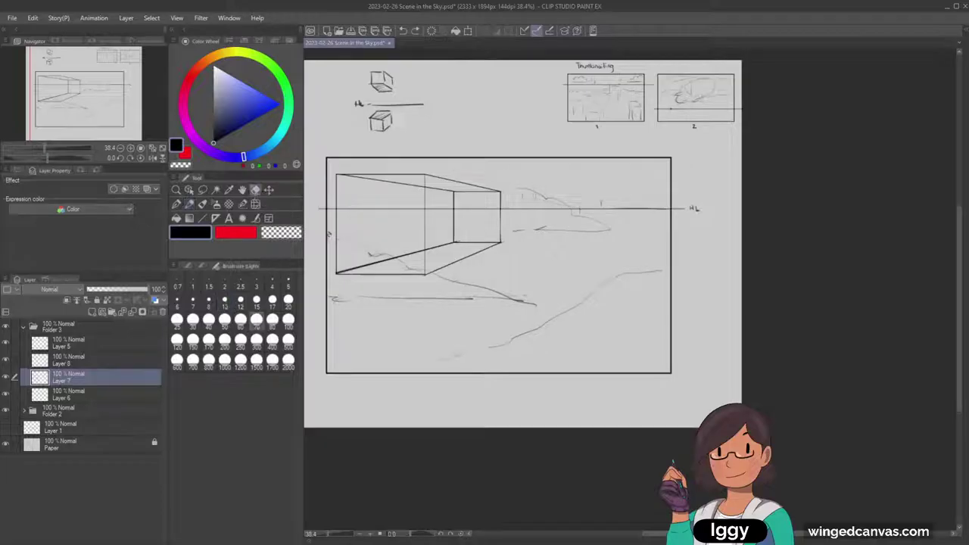
key("bracketright")
key("bracketright")
mouse_move(517, 221)
left_mouse_down()
mouse_move(540, 195)
mouse_move(566, 229)
mouse_move(595, 227)
mouse_move(549, 210)
left_mouse_up()
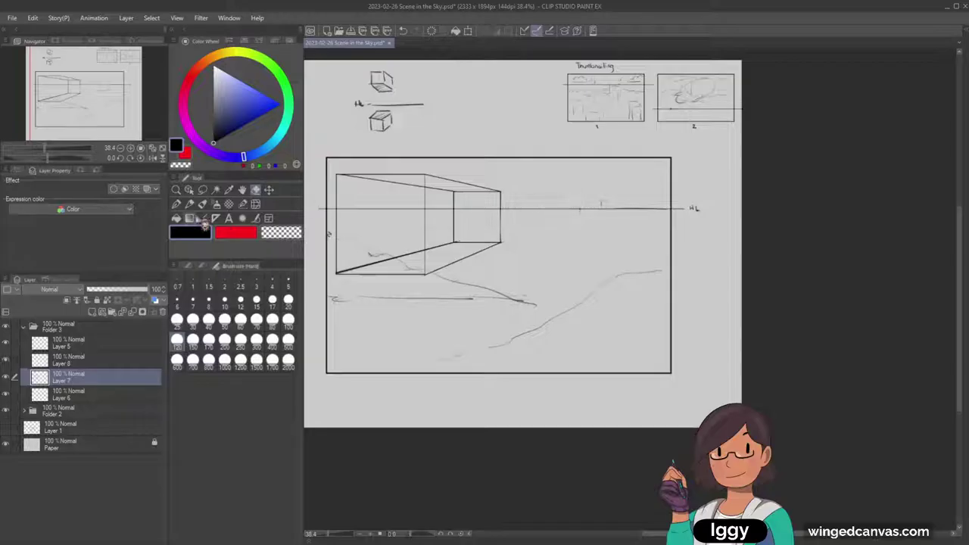
Sketch a cloud above the horizon line with the pencil, rising behind the box's upper right edge.
key("p")
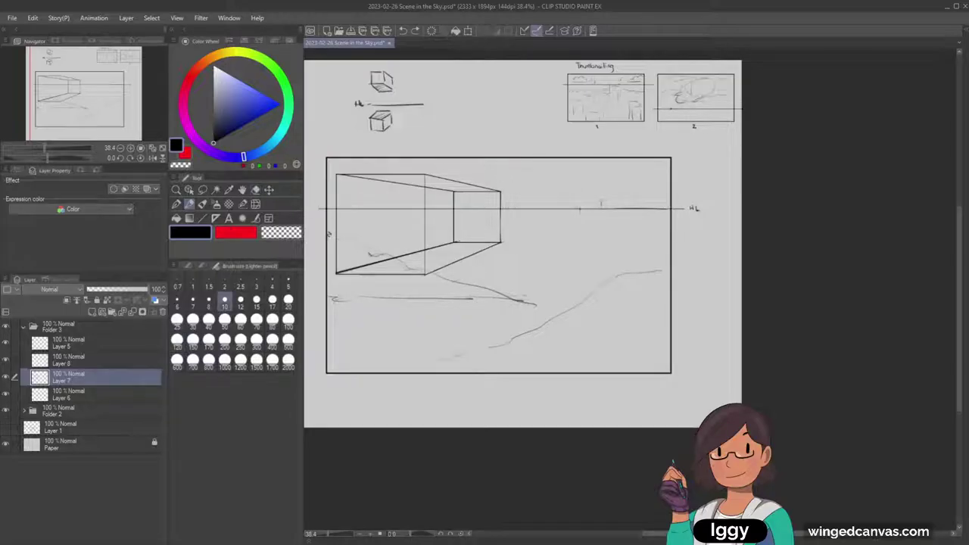
left_click_drag(556, 188, 476, 164)
left_click_drag(551, 198, 527, 195)
left_click_drag(407, 162, 417, 161)
Try a curved horizon that bends downward from the box toward the frame's right edge.
left_click_drag(466, 206, 666, 226)
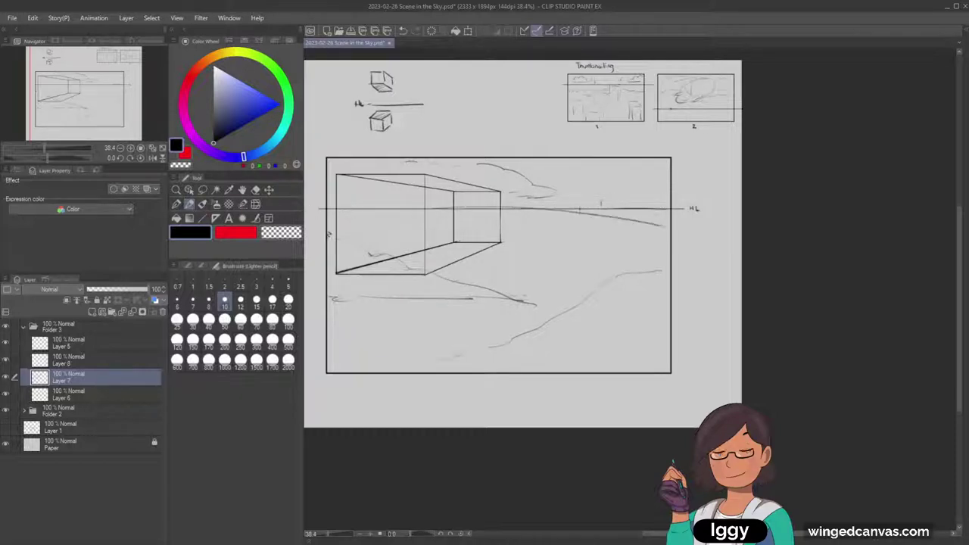
key("ctrl+z")
left_click_drag(477, 209, 658, 227)
key("ctrl+z")
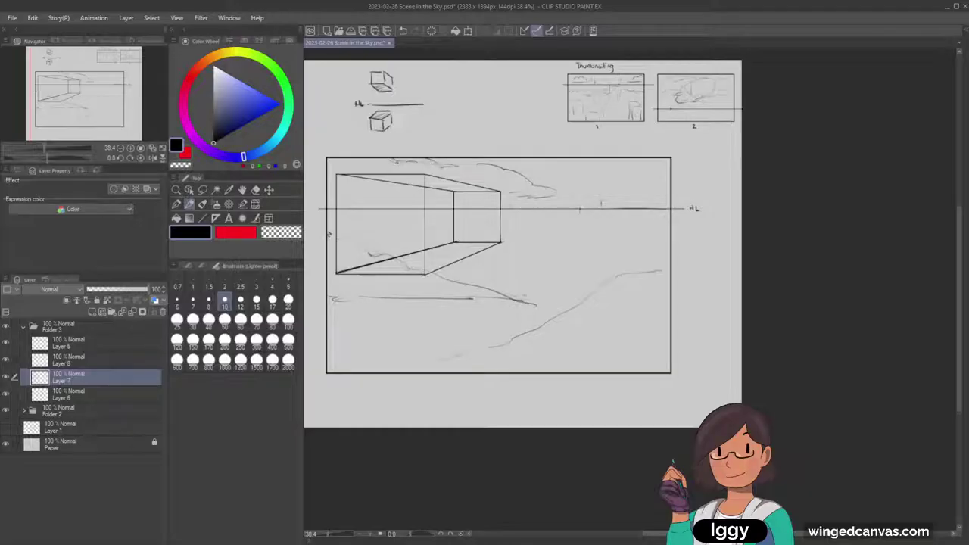
Add a wavy cloud line below the horizon from the box to the frame's right edge, and reinforce the lower-right slope.
left_click_drag(511, 195, 530, 197)
left_click_drag(448, 355, 424, 360)
left_click_drag(546, 238, 637, 240)
key("ctrl+z")
left_click_drag(548, 234, 638, 235)
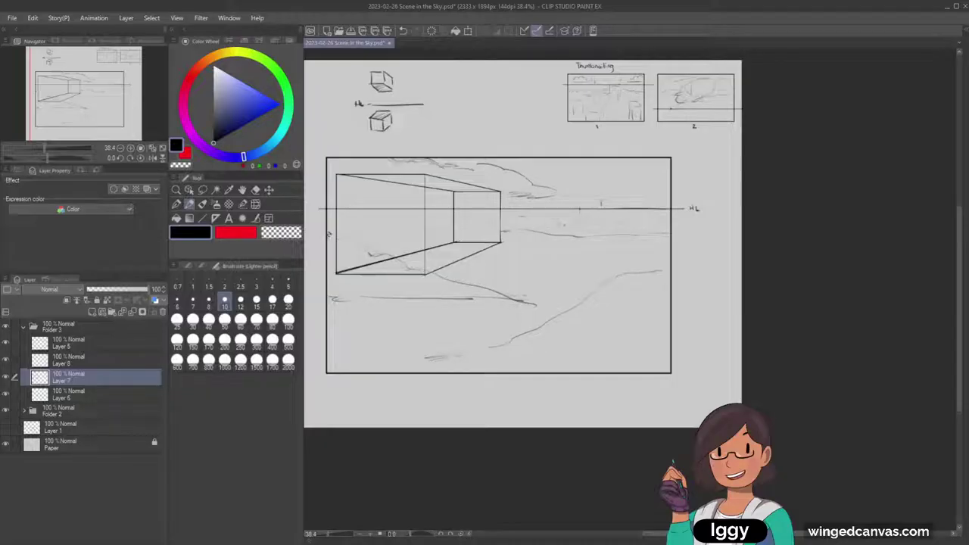
left_click_drag(522, 231, 668, 233)
left_click_drag(553, 318, 665, 265)
Draw a stick figure standing on the lower-right slope with its head at the horizon line and arms outstretched.
left_click(642, 215)
mouse_move(645, 190)
left_mouse_down()
mouse_move(644, 213)
mouse_move(644, 188)
left_mouse_up()
key("ctrl+z")
mouse_move(642, 226)
left_mouse_down()
mouse_move(641, 266)
mouse_move(625, 291)
left_mouse_up()
mouse_move(642, 267)
left_mouse_down()
mouse_move(626, 289)
mouse_move(656, 291)
left_mouse_up()
left_click_drag(625, 223, 666, 224)
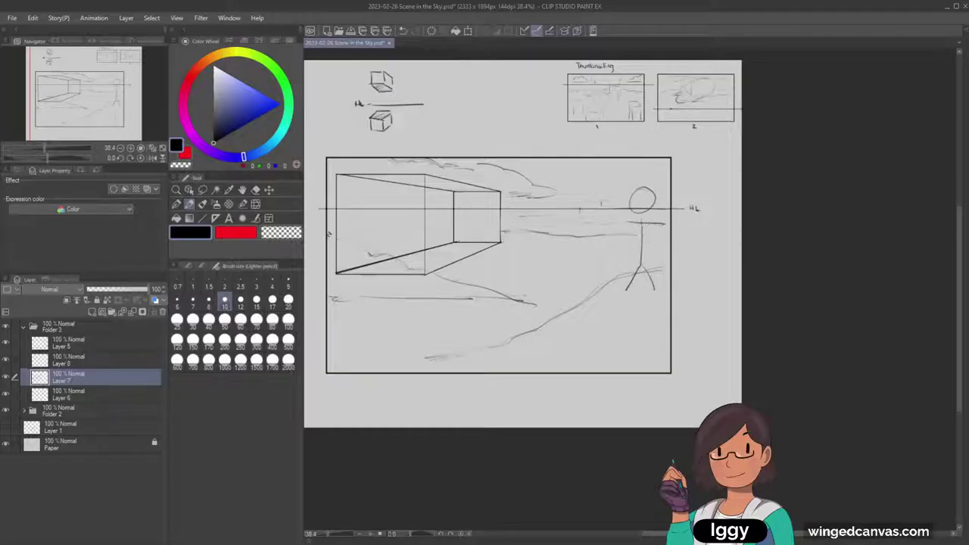
Sketch a tilted pole with a large oval on top and small objects beside it, between the box and the stick figure.
left_click_drag(567, 249, 558, 184)
mouse_move(574, 163)
left_mouse_down()
mouse_move(556, 187)
mouse_move(580, 196)
mouse_move(573, 159)
left_mouse_up()
key("ctrl+z")
mouse_move(585, 244)
left_mouse_down()
mouse_move(584, 256)
mouse_move(604, 257)
mouse_move(598, 228)
left_mouse_up()
key("ctrl+z")
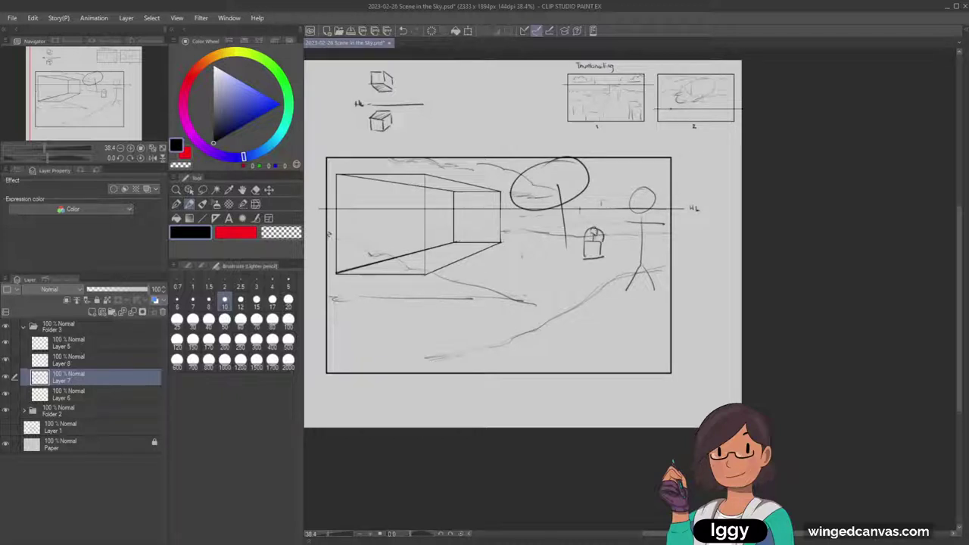
mouse_move(532, 251)
left_mouse_down()
mouse_move(546, 266)
mouse_move(531, 253)
left_mouse_up()
mouse_move(523, 268)
left_mouse_down()
mouse_move(536, 268)
mouse_move(511, 265)
mouse_move(524, 242)
left_mouse_up()
mouse_move(512, 242)
left_mouse_down()
mouse_move(521, 237)
mouse_move(512, 229)
mouse_move(524, 231)
mouse_move(556, 265)
mouse_move(548, 236)
mouse_move(559, 246)
left_mouse_up()
Undo the oval, pole, small objects and stick figure, keeping the cloud lines and the slope.
key("ctrl+z")
key("ctrl+z")
key("ctrl+z")
key("ctrl+z")
key("ctrl+z")
key("ctrl+z")
key("ctrl+z")
key("ctrl+z")
key("ctrl+z")
key("ctrl+z")
key("ctrl+z")
key("ctrl+z")
key("ctrl+z")
key("ctrl+z")
key("ctrl+z")
key("ctrl+z")
key("ctrl+z")
key("ctrl+z")
key("ctrl+z")
key("ctrl+z")
key("ctrl+z")
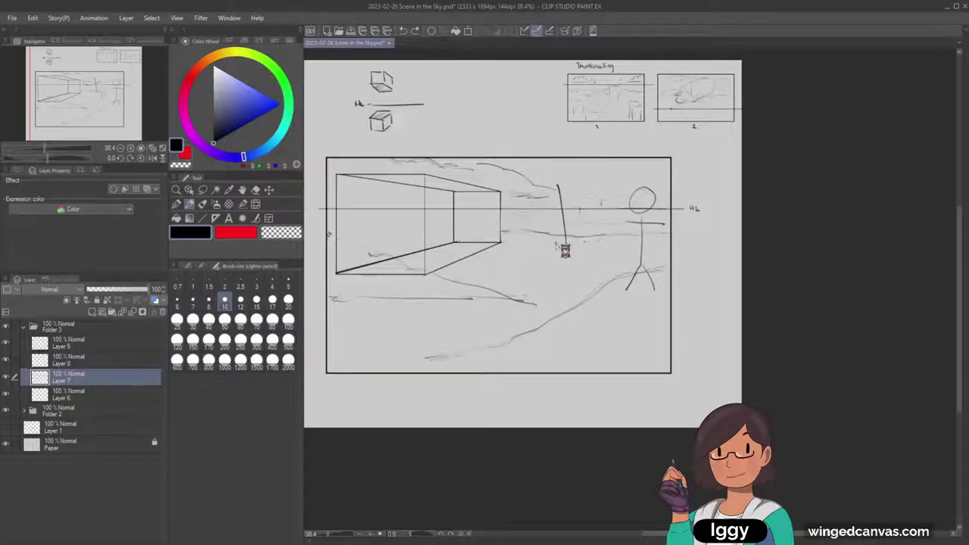
key("ctrl+z")
key("ctrl+z")
key("ctrl+z")
key("ctrl+z")
key("ctrl+z")
key("ctrl+z")
key("ctrl+z")
key("ctrl+z")
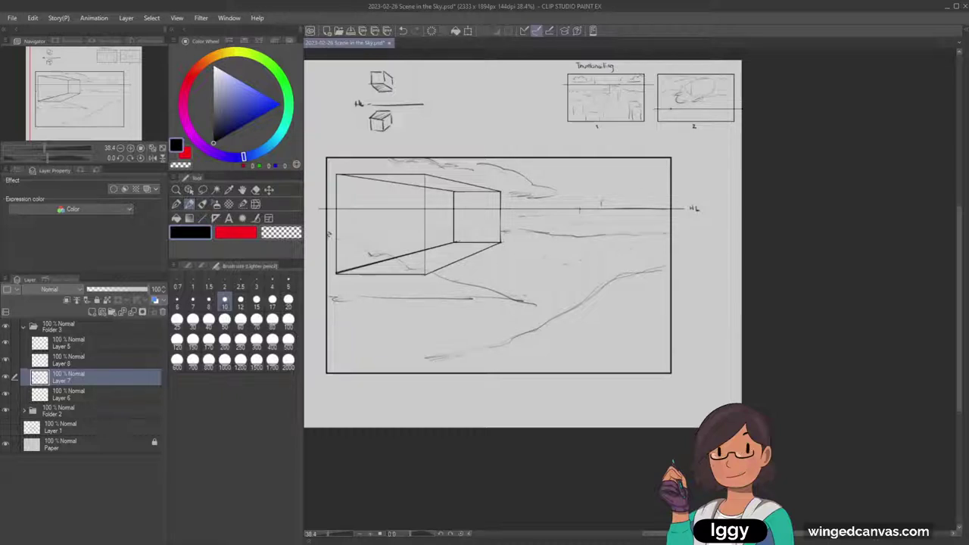
Extend the lower cloud contour leftward beneath the box so that it joins the lower-right slope.
left_click_drag(582, 253, 460, 282)
left_click_drag(501, 280, 504, 282)
left_click_drag(459, 355, 487, 364)
key("ctrl+z")
left_click_drag(400, 325, 434, 338)
left_click_drag(434, 336, 477, 346)
mouse_move(520, 266)
left_mouse_down()
mouse_move(550, 265)
mouse_move(526, 267)
mouse_move(475, 217)
mouse_move(533, 232)
mouse_move(696, 183)
mouse_move(575, 164)
left_mouse_up()
key("ctrl+z")
key("ctrl+z")
Cut the HL cube diagram from Layer 7, paste it as its own layer, hide that layer and move it to the top of Folder 3.
left_click(176, 191)
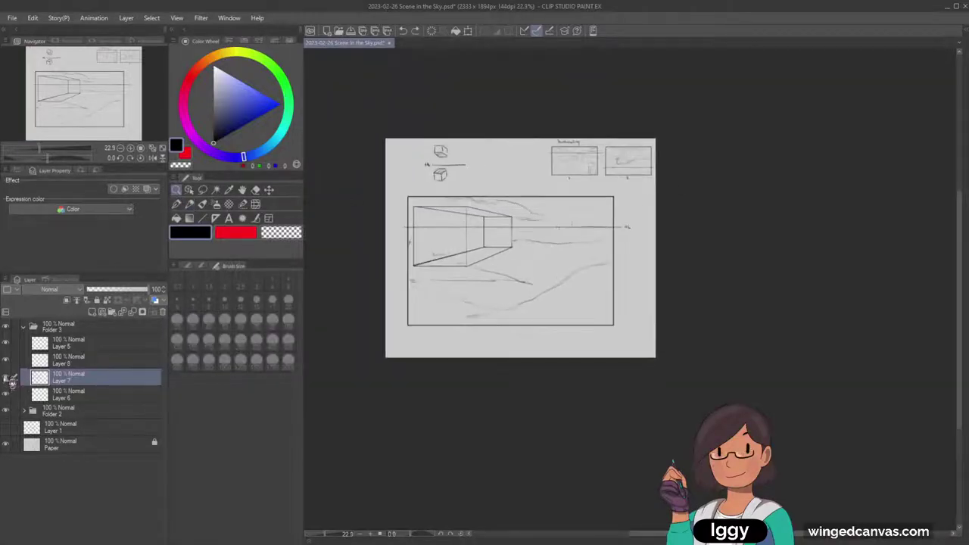
left_click(189, 190)
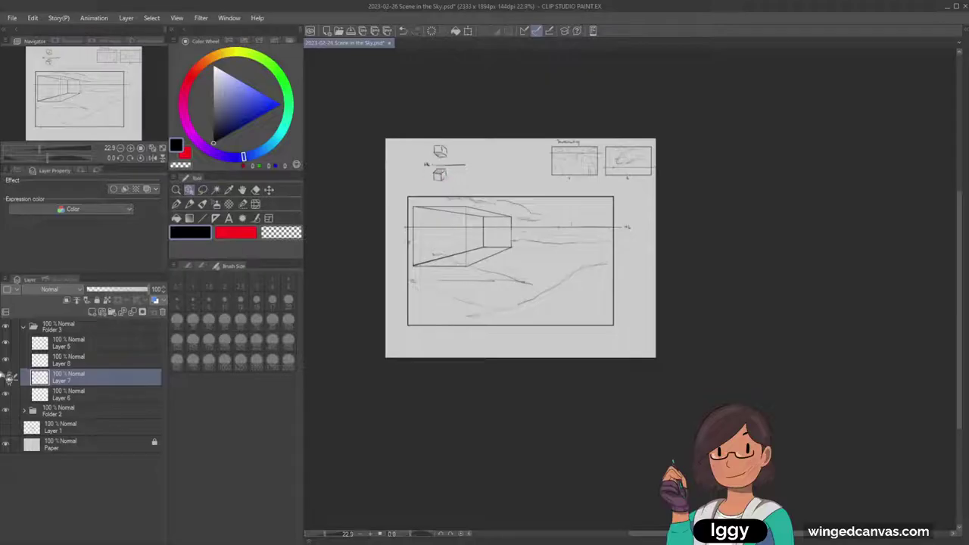
left_click(5, 376)
left_click(5, 376)
left_click(202, 189)
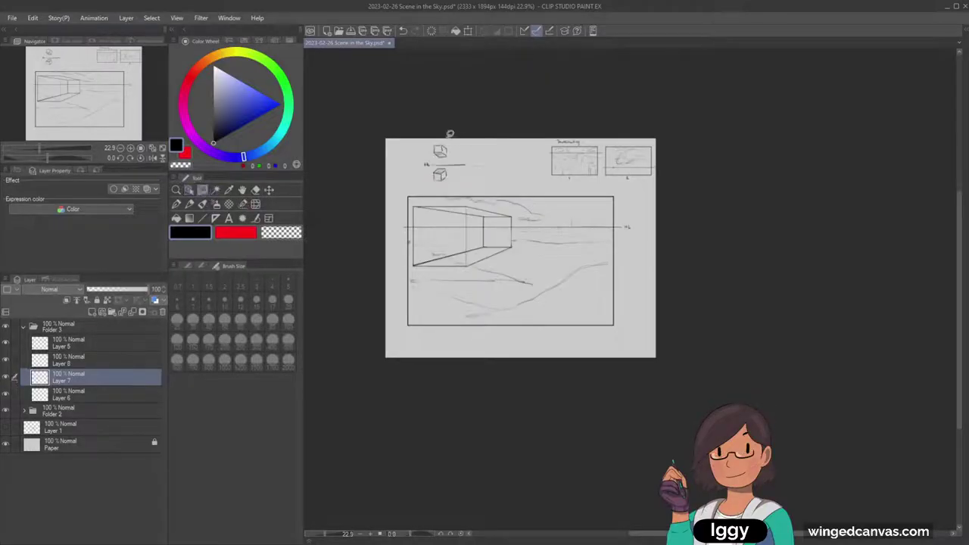
left_click_drag(450, 140, 421, 188)
key("Delete")
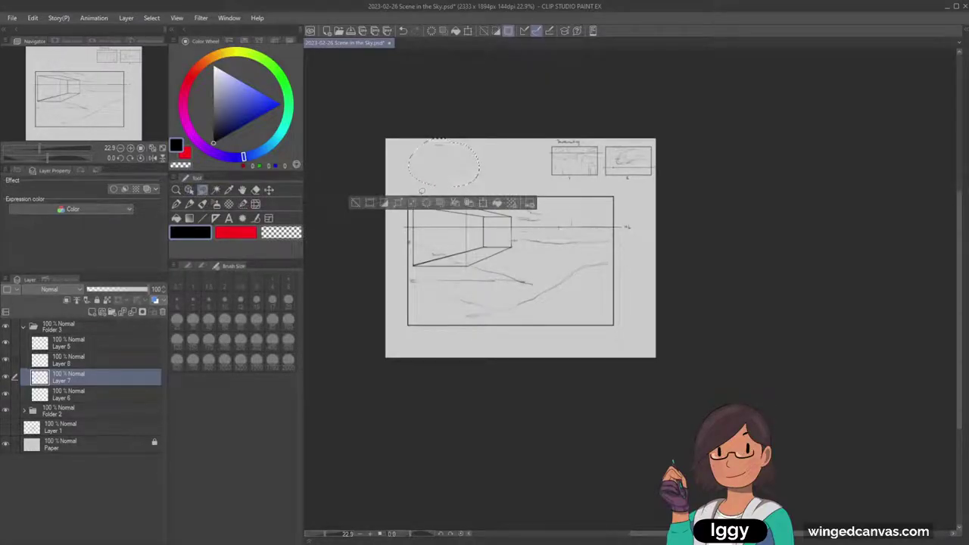
key("ctrl+v")
left_click(355, 203)
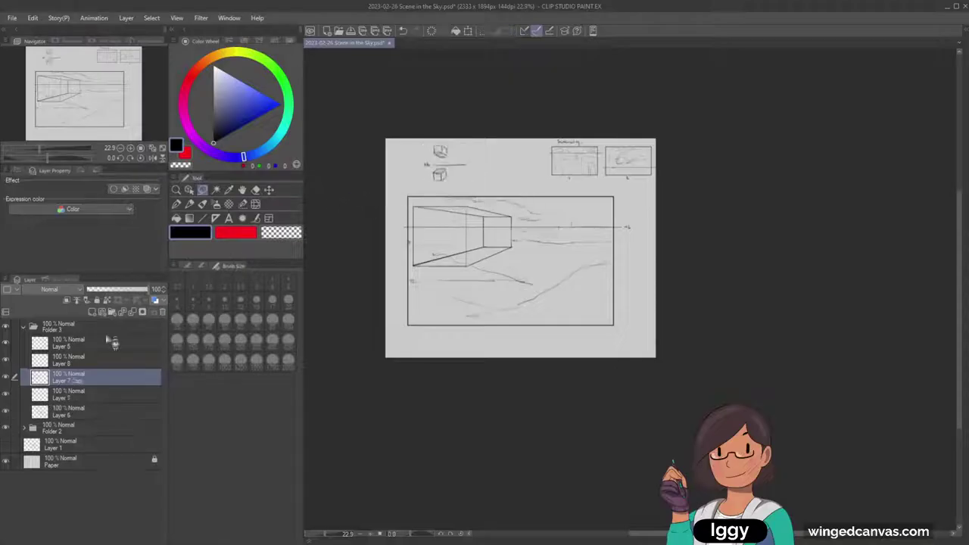
left_click(5, 376)
left_click_drag(81, 371, 82, 340)
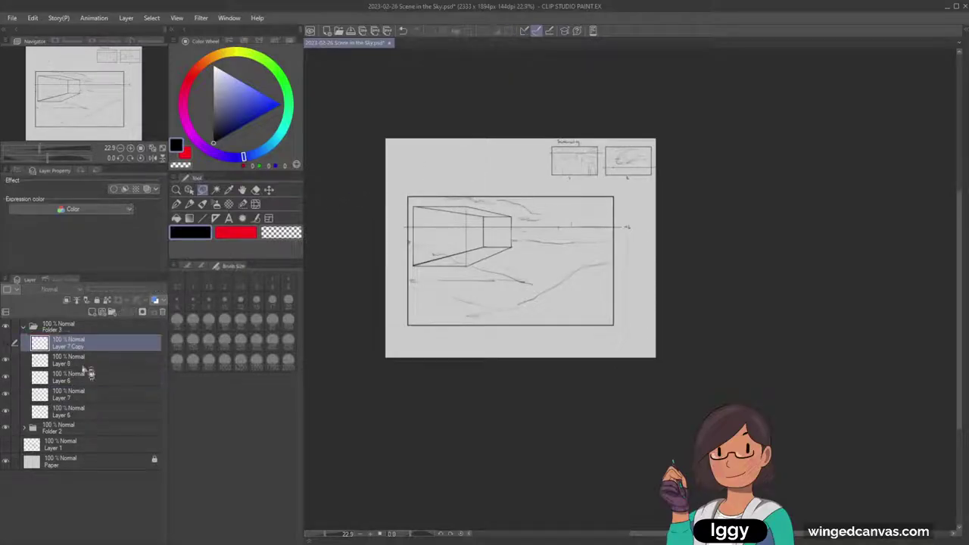
Add a new layer folder beneath the hidden diagram layer and select Layers 5, 8, 7 and 6 together.
left_click(84, 360)
left_click(112, 312)
left_click(88, 376)
left_click(84, 427, "shift")
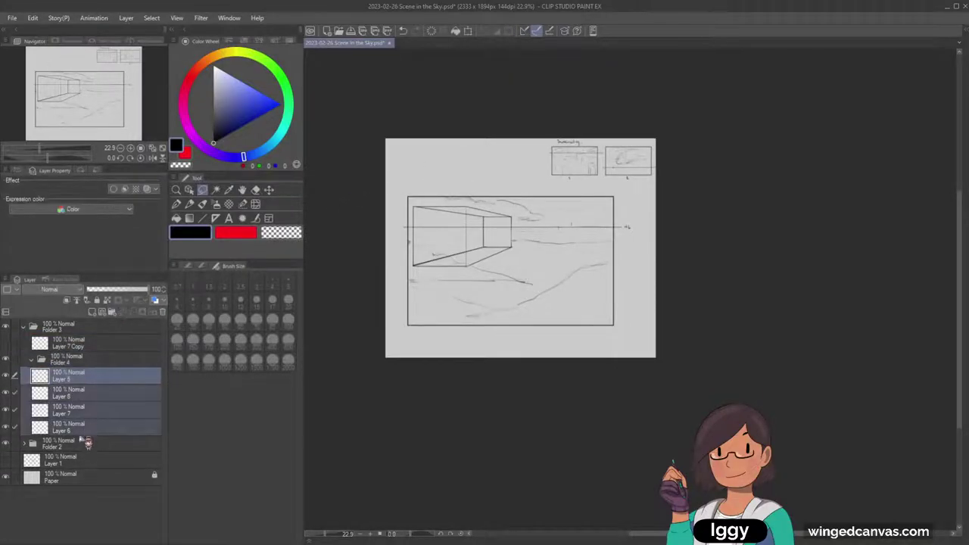
Scale down the selected perspective drawing and place it in the upper left corner of the canvas.
key("ctrl+t")
left_click_drag(636, 331, 556, 191)
left_click(431, 243)
left_click(179, 191)
left_click(190, 191)
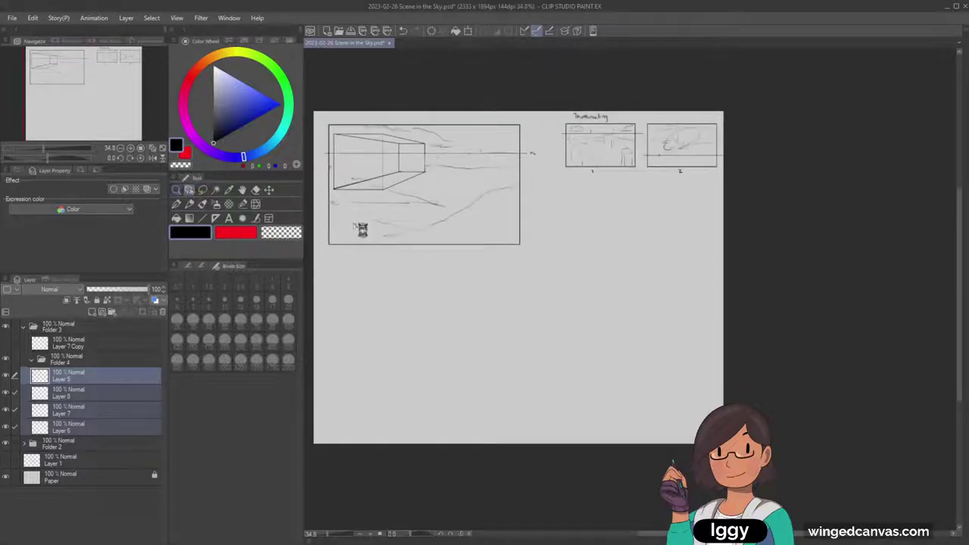
Duplicate Folder 3 with the perspective drawing and move the copy into the empty area directly beneath the original.
left_click(378, 247)
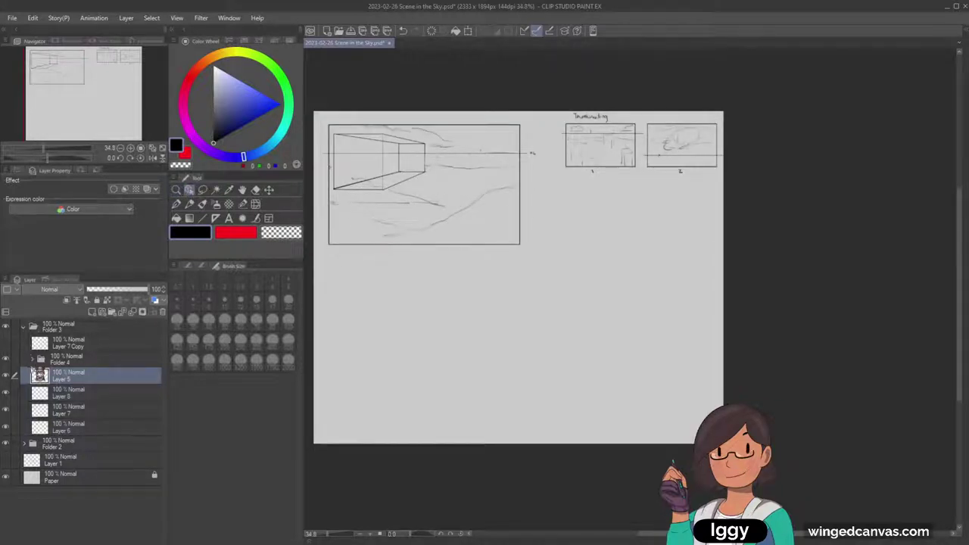
left_click(24, 328)
left_click(6, 327)
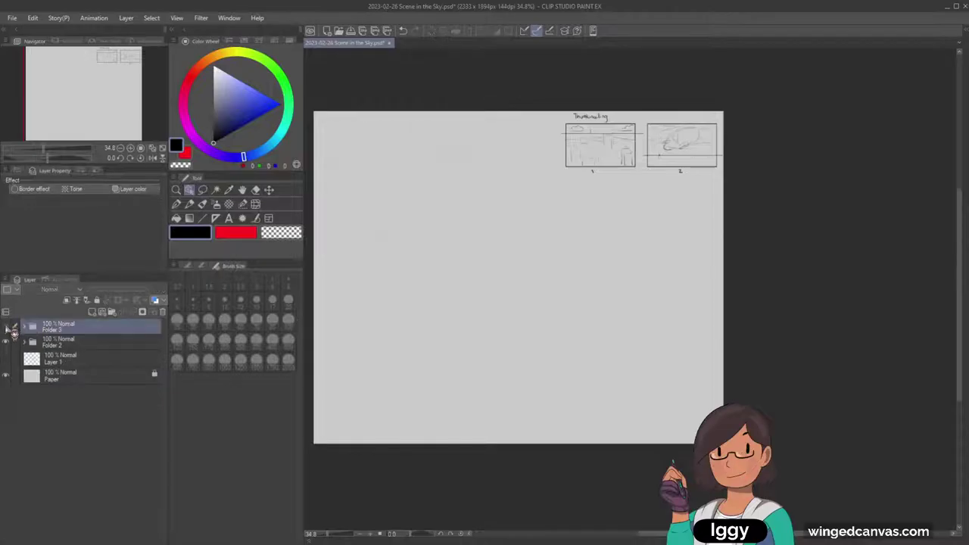
left_click(6, 327)
key("ctrl+v")
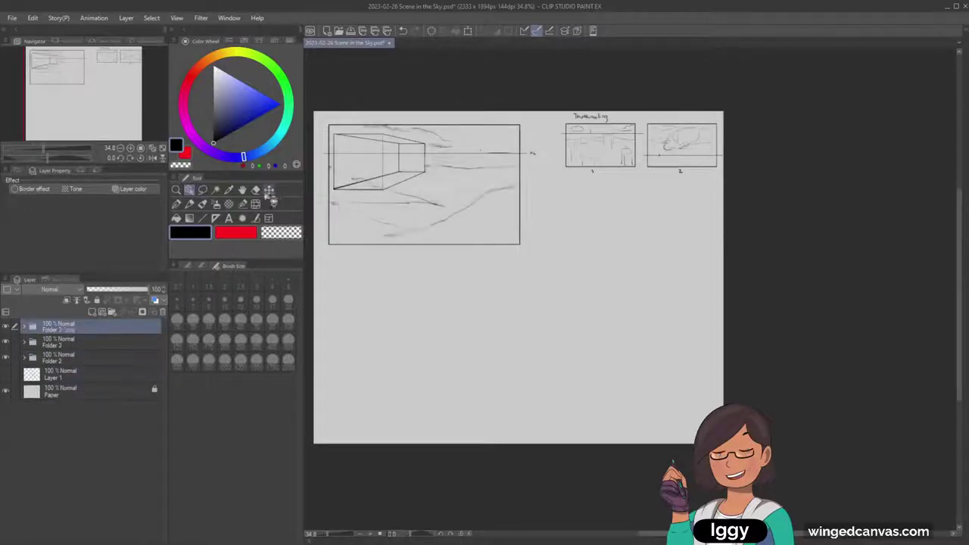
left_click(269, 190)
mouse_move(497, 196)
left_mouse_down()
mouse_move(510, 331)
mouse_move(494, 355)
left_mouse_up()
Delete the Layer 7 copy holding the box and clouds from the lower frame and add a new layer in its place.
left_click_drag(118, 108, 116, 116)
left_click(177, 190)
left_click_drag(396, 370, 427, 367)
left_click(190, 190)
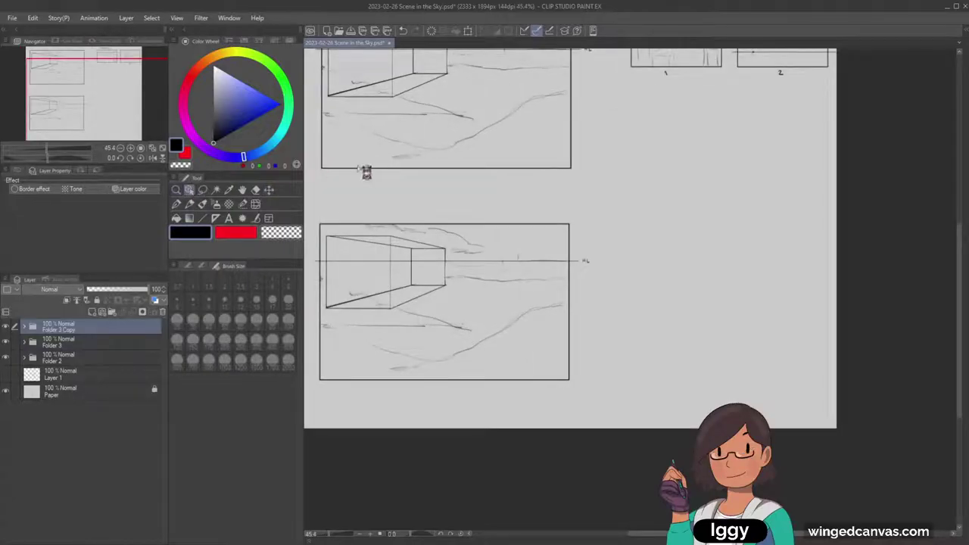
left_click(383, 244)
left_click(7, 410)
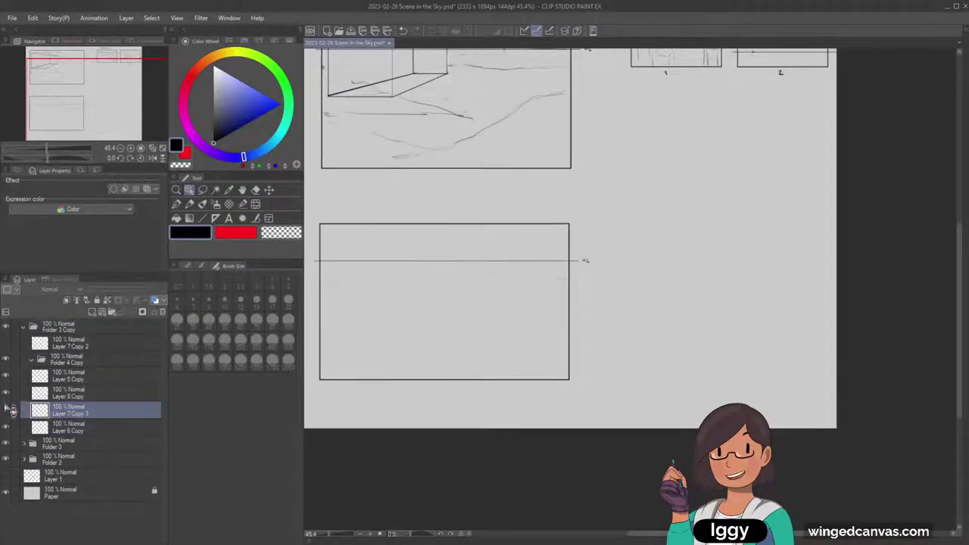
left_click(163, 312)
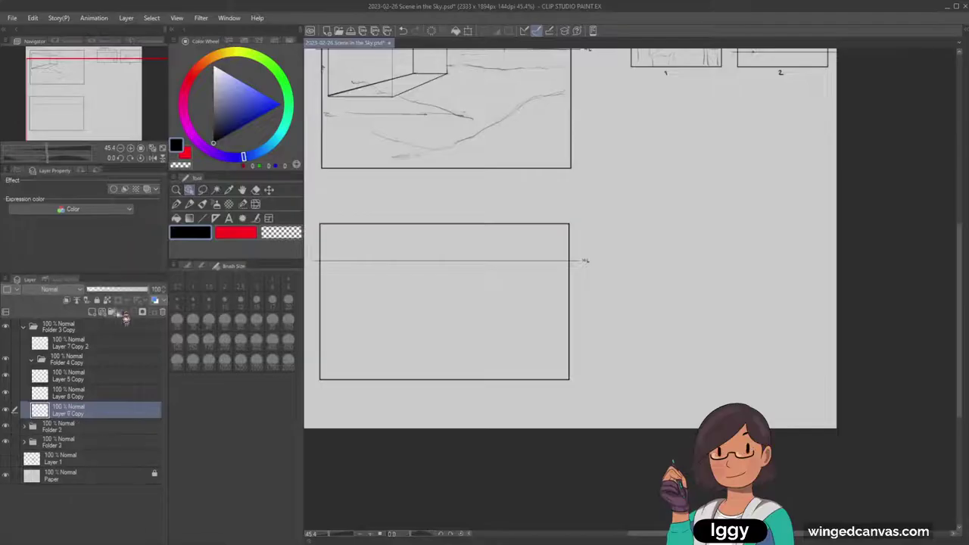
left_click(93, 312)
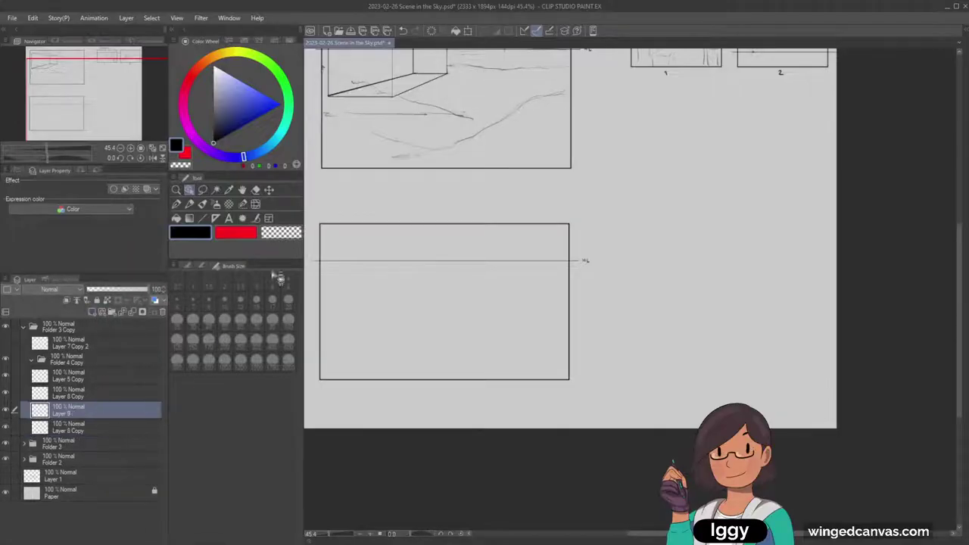
Try pointing out the box in the upper drawing with a small pencil arrow.
left_click(189, 203)
left_click_drag(118, 123, 115, 98)
left_click(177, 191)
left_click(466, 141)
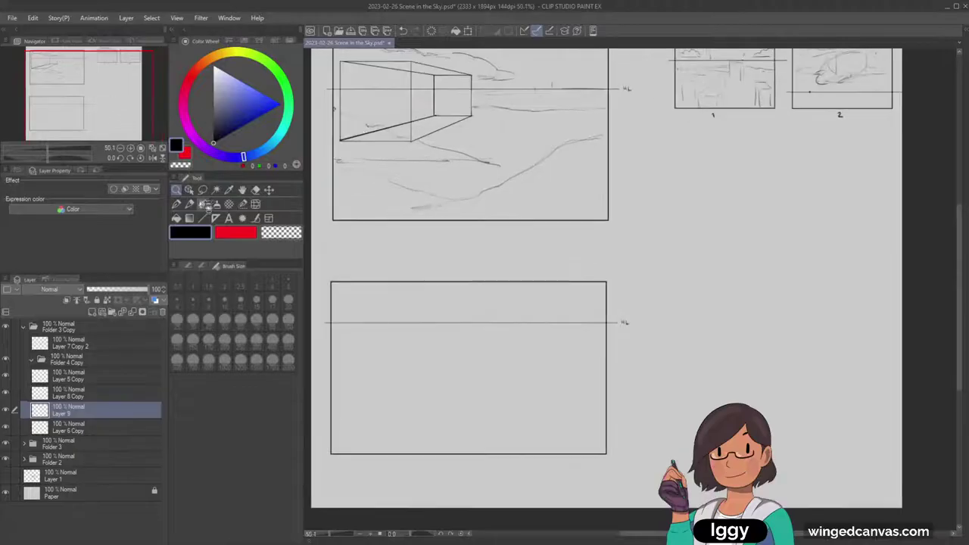
left_click(191, 204)
left_click_drag(474, 134, 456, 131)
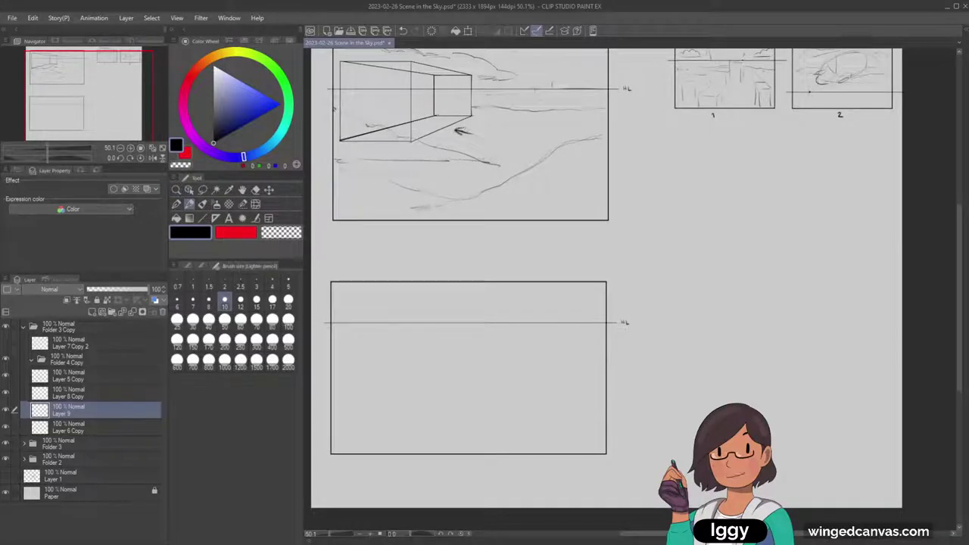
mouse_move(100, 116)
left_mouse_down()
mouse_move(96, 128)
mouse_move(96, 95)
mouse_move(95, 114)
left_mouse_up()
key("ctrl+z")
key("ctrl+z")
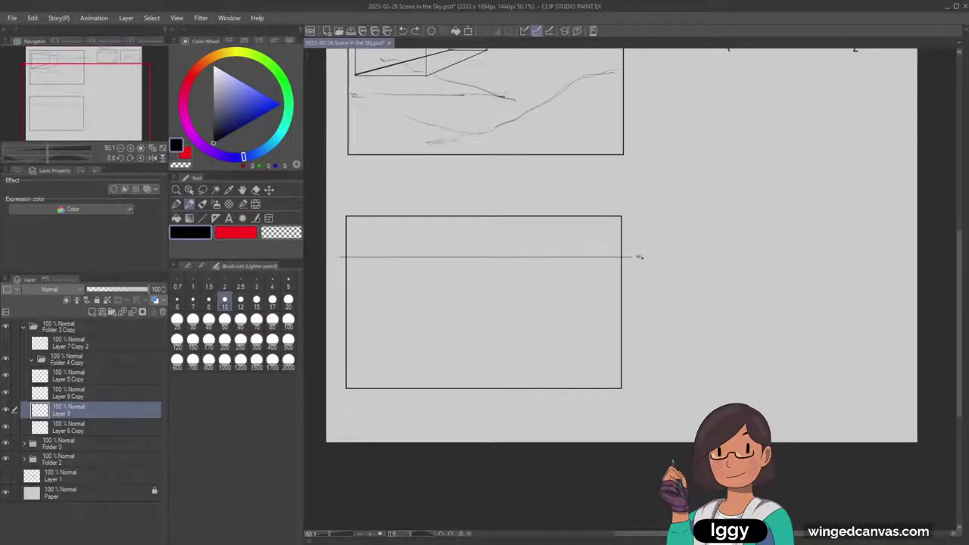
key("ctrl+z")
Try out size 5 straight lines for a new box's base edge and its receding edges in the lower frame.
left_click_drag(530, 274, 421, 294)
key("u")
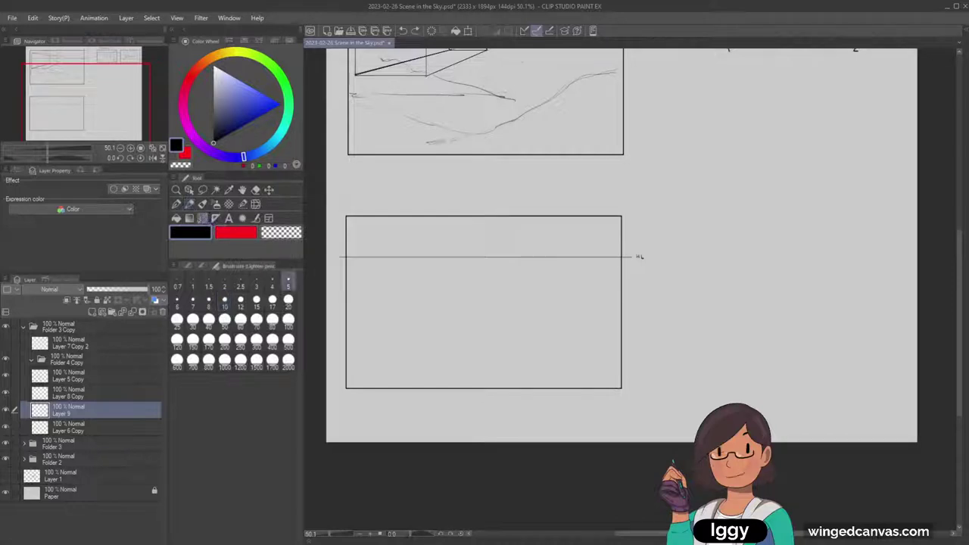
left_click_drag(381, 290, 476, 289)
key("ctrl+z")
mouse_move(374, 289)
left_mouse_down()
mouse_move(460, 287)
mouse_move(538, 261)
left_mouse_up()
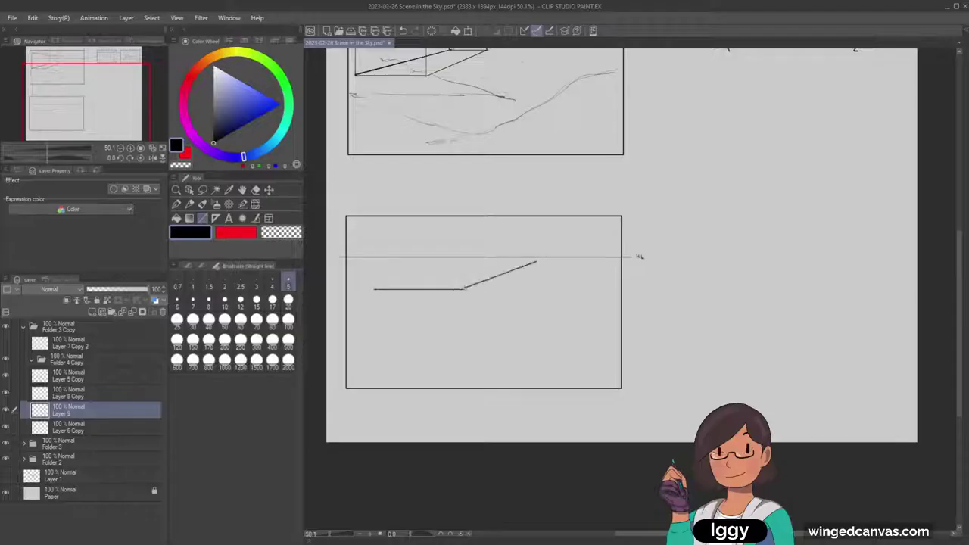
key("ctrl+z")
key("ctrl+z")
key("ctrl+z")
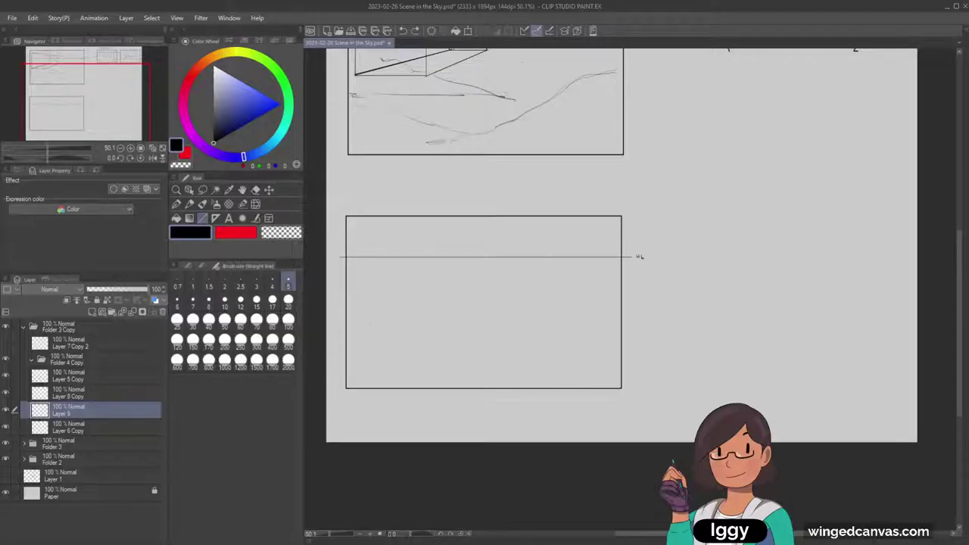
left_click_drag(361, 318, 460, 318)
key("ctrl+z")
left_click_drag(361, 330, 550, 257)
key("ctrl+z")
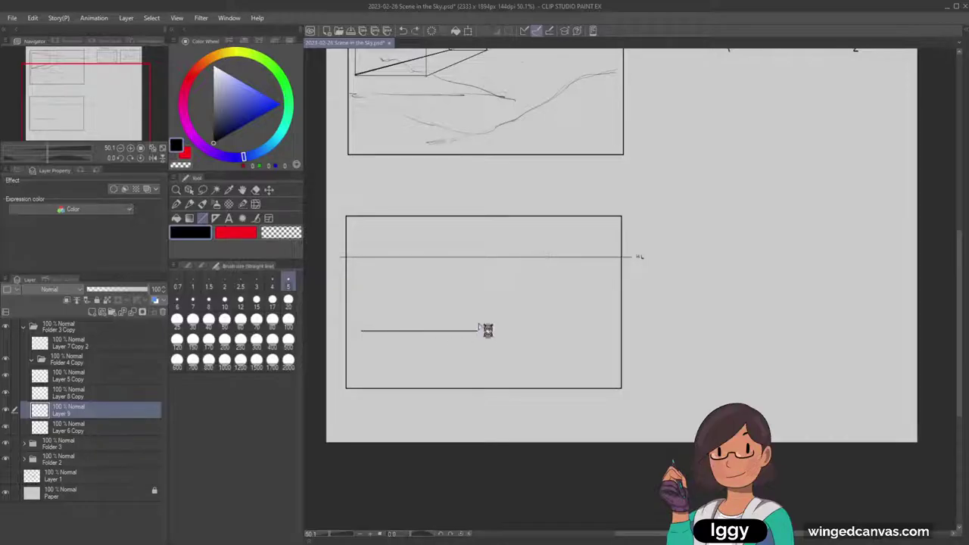
mouse_move(477, 331)
left_mouse_down()
mouse_move(548, 258)
mouse_move(361, 330)
left_mouse_up()
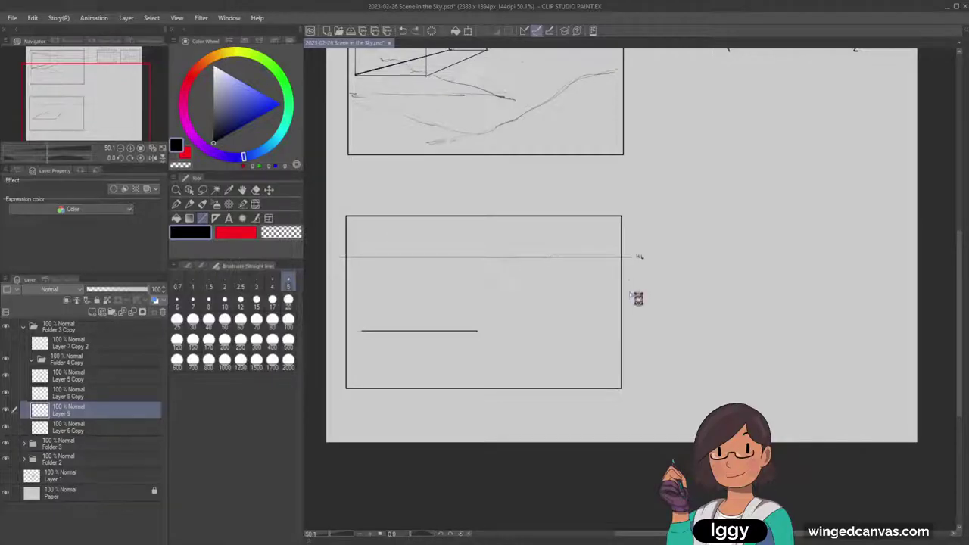
key("ctrl+z")
key("ctrl+z")
key("ctrl+z")
Draw the new box's base with size 2 straight lines, converging its sides on a vanishing point on the horizon line.
left_click(224, 285)
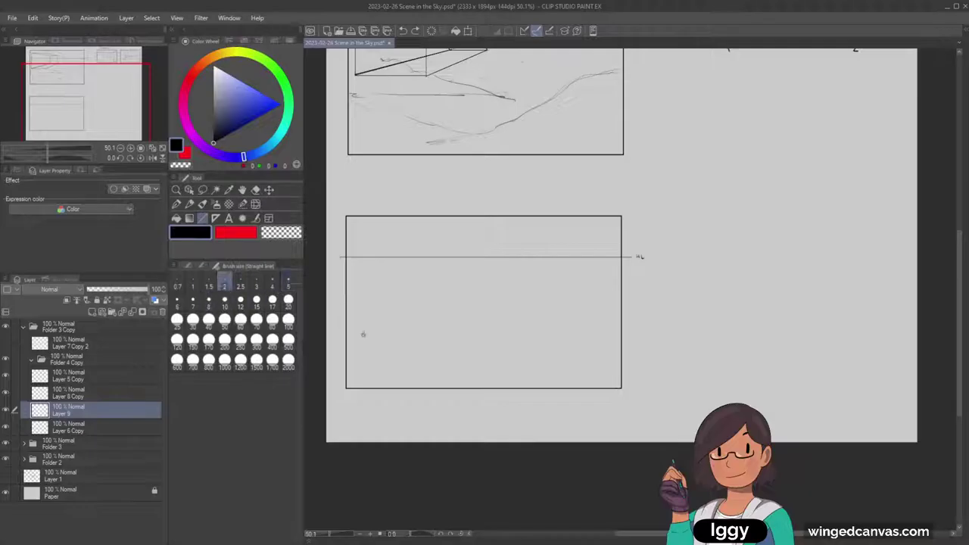
left_click_drag(364, 333, 512, 334)
left_click_drag(517, 269, 363, 334)
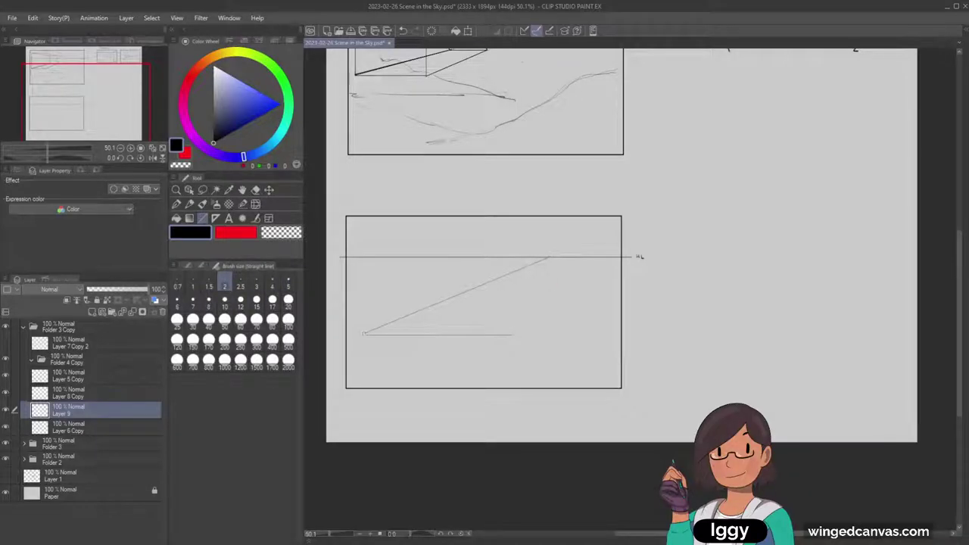
left_click_drag(549, 258, 512, 334)
left_click_drag(535, 287, 468, 287)
Complete the box with straight vertical edges, front and back top edges, and upper edges receding to the vanishing point.
left_click_drag(513, 244, 512, 334)
left_click_drag(364, 242, 496, 242)
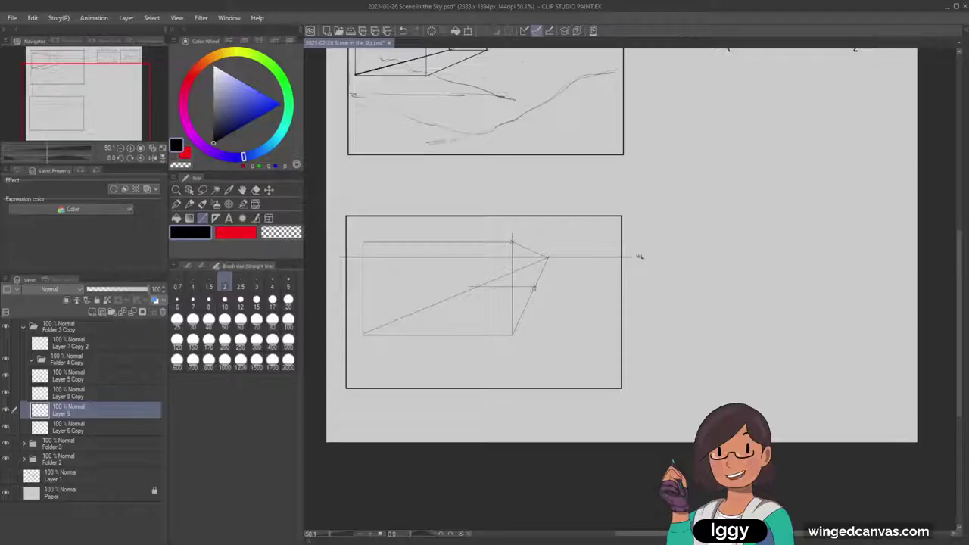
left_click_drag(535, 287, 536, 252)
left_click_drag(477, 260, 477, 288)
left_click_drag(363, 244, 546, 258)
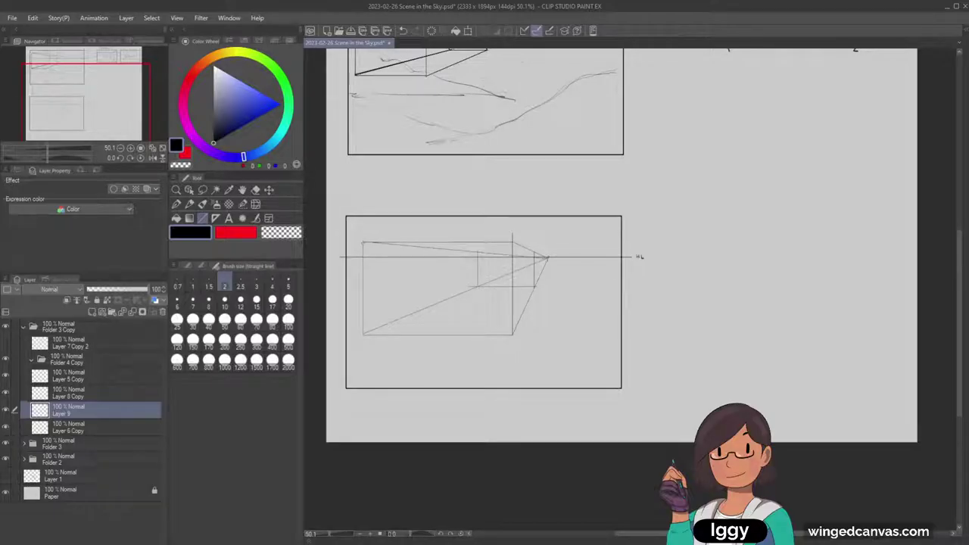
left_click_drag(479, 254, 533, 251)
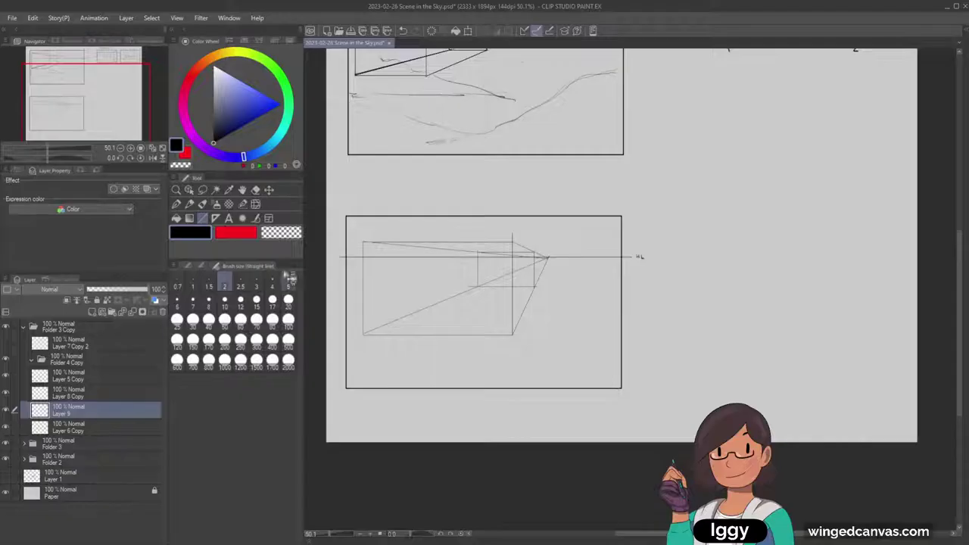
Reduce the eraser size to 50 and erase the construction lines extending past the box's back face to the vanishing point.
left_click(255, 189)
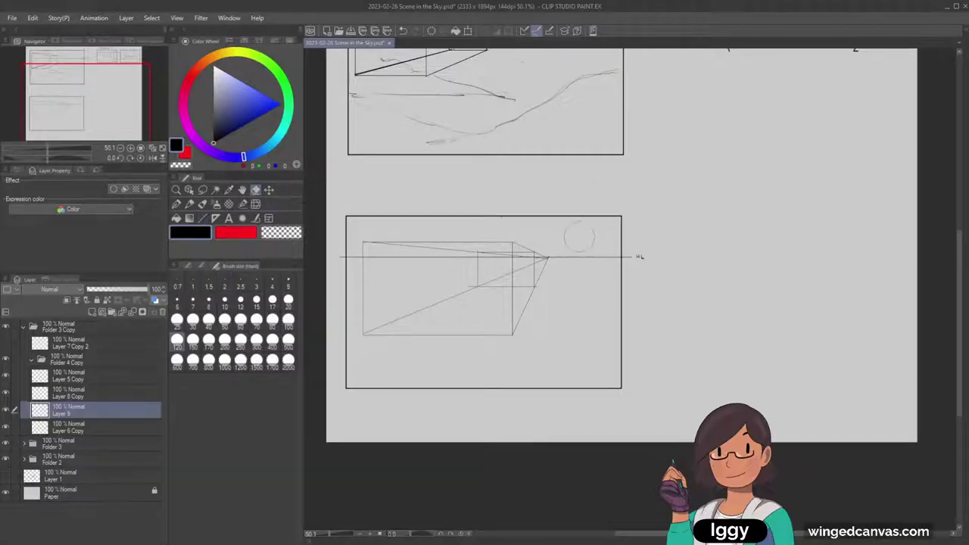
left_click_drag(554, 262, 540, 285)
key("ctrl+z")
key("bracketleft")
key("bracketleft")
key("bracketleft")
key("bracketleft")
key("ctrl+z")
left_click(5, 409)
left_click(5, 409)
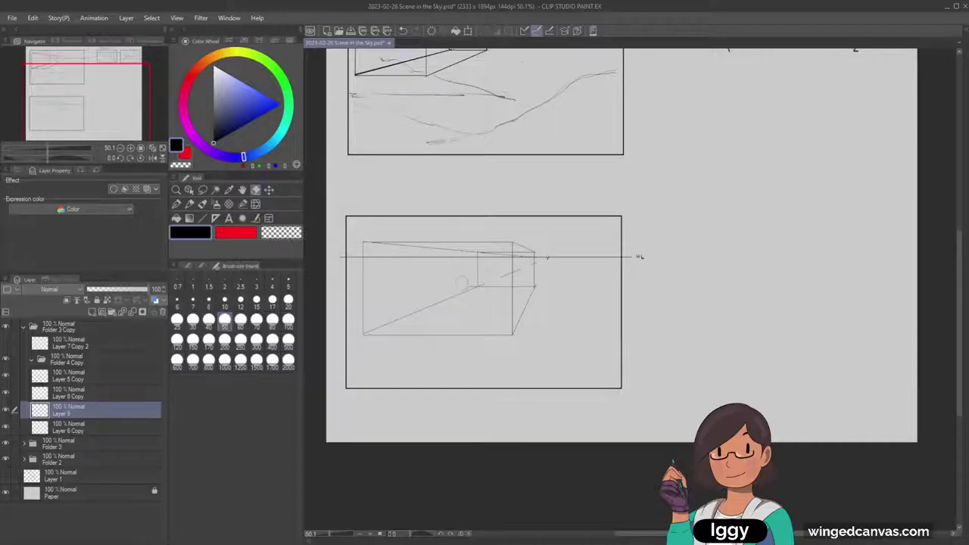
Lightly sketch foreground slopes across the lower corners of the frame with the size 10 pencil.
left_click(190, 204)
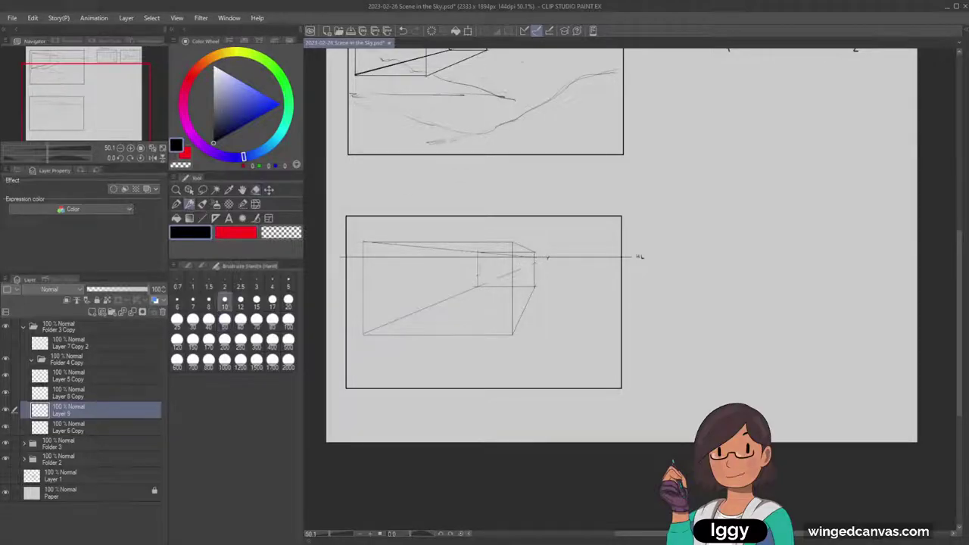
left_click_drag(517, 369, 558, 345)
left_click_drag(603, 318, 612, 312)
Label the depth zones FG on the lower-right slope, MG below the box and BG above the horizon line.
left_click_drag(561, 366, 562, 376)
left_click_drag(562, 366, 569, 366)
left_click_drag(562, 371, 568, 370)
left_click_drag(429, 350, 433, 357)
left_click_drag(561, 237, 570, 244)
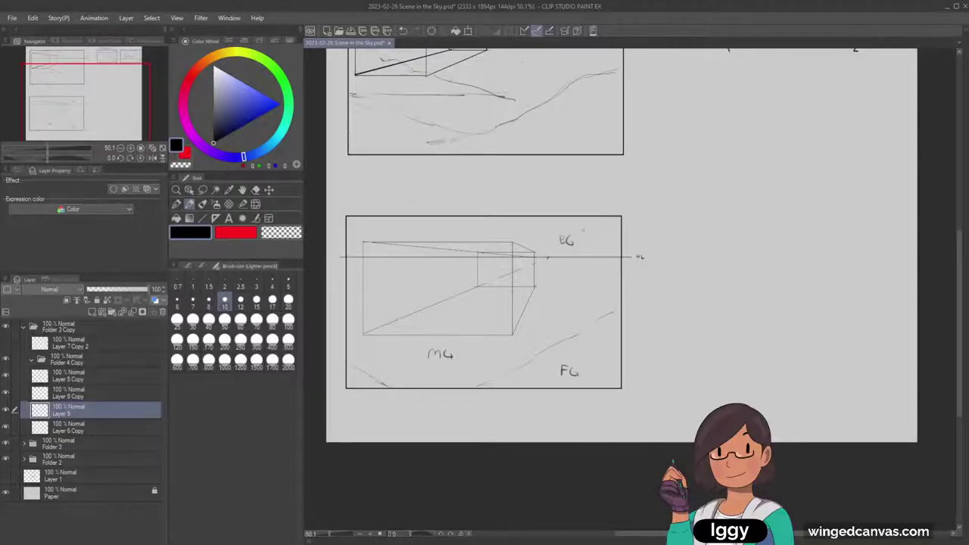
Darken the outline of the lower-right foreground slope and hatch the area beneath it.
left_click_drag(93, 112, 96, 119)
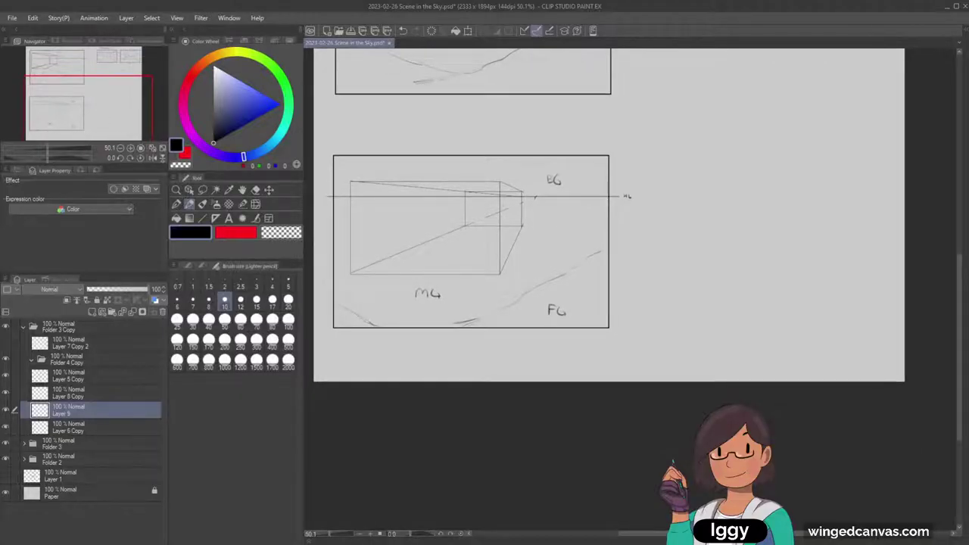
left_click_drag(462, 324, 568, 272)
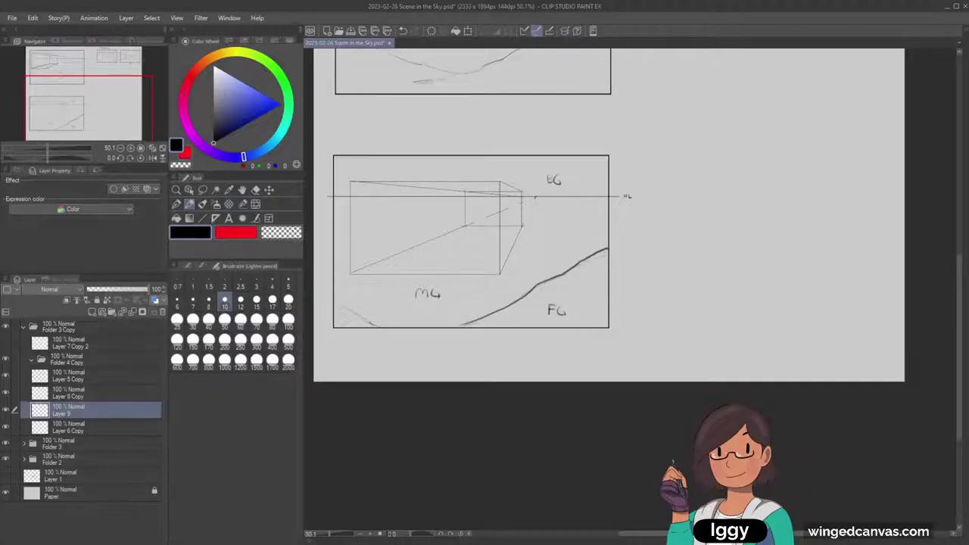
mouse_move(512, 310)
left_mouse_down()
mouse_move(580, 278)
mouse_move(554, 294)
left_mouse_up()
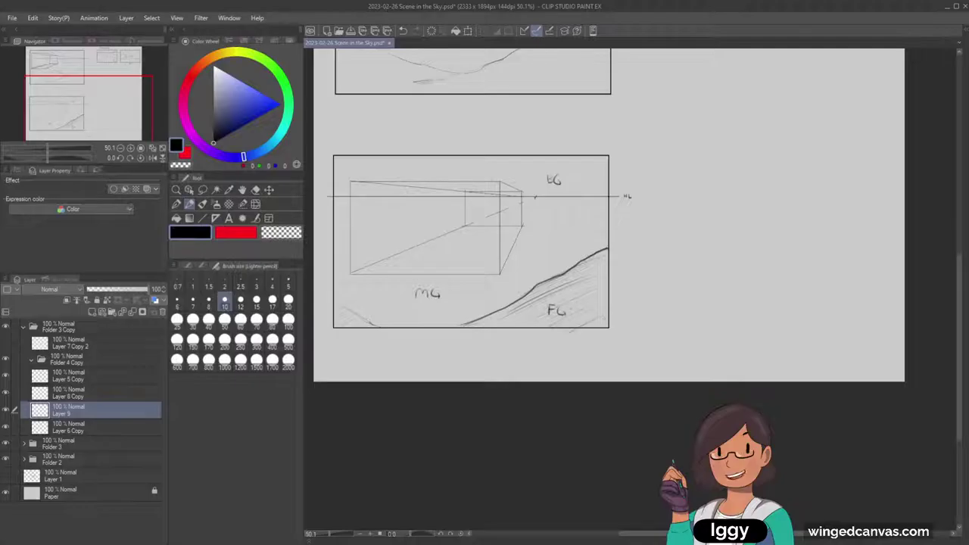
Try a row of three small ovals along the horizon line inside the box.
left_click_drag(386, 200, 452, 203)
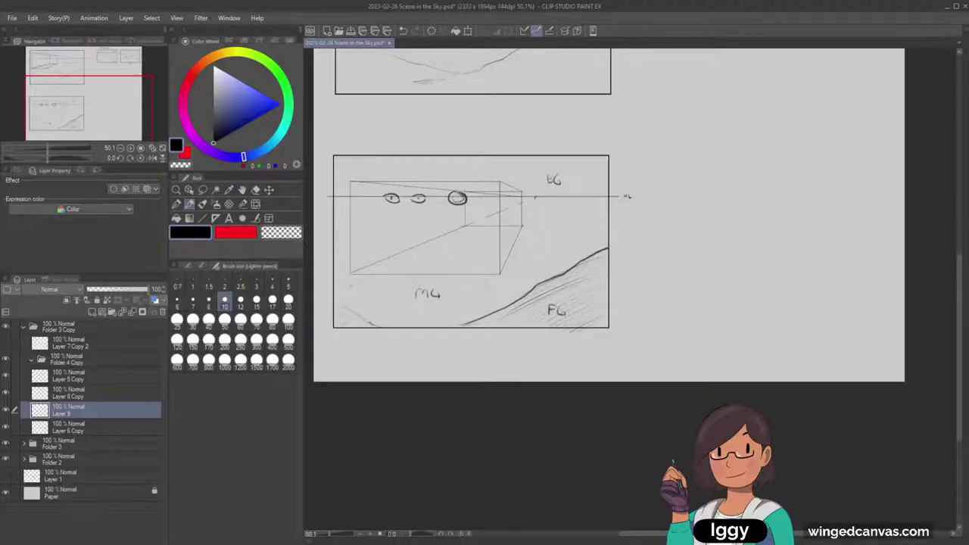
key("ctrl+z")
key("ctrl+z")
key("ctrl+z")
key("ctrl+z")
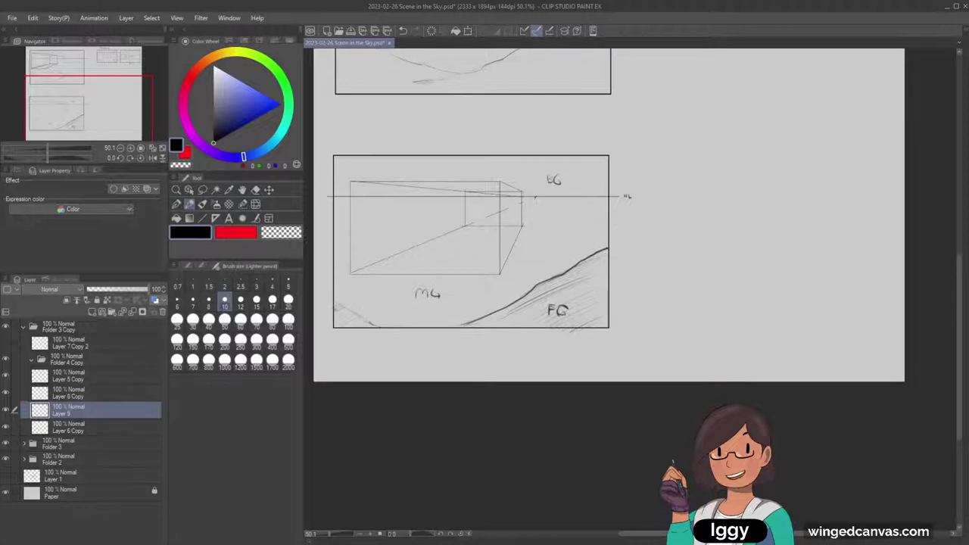
Hatch the small foreground slope in the lower-left corner of the frame.
left_click_drag(334, 316, 348, 308)
left_click_drag(334, 322, 354, 314)
left_click_drag(336, 326, 356, 320)
left_click_drag(357, 328, 369, 322)
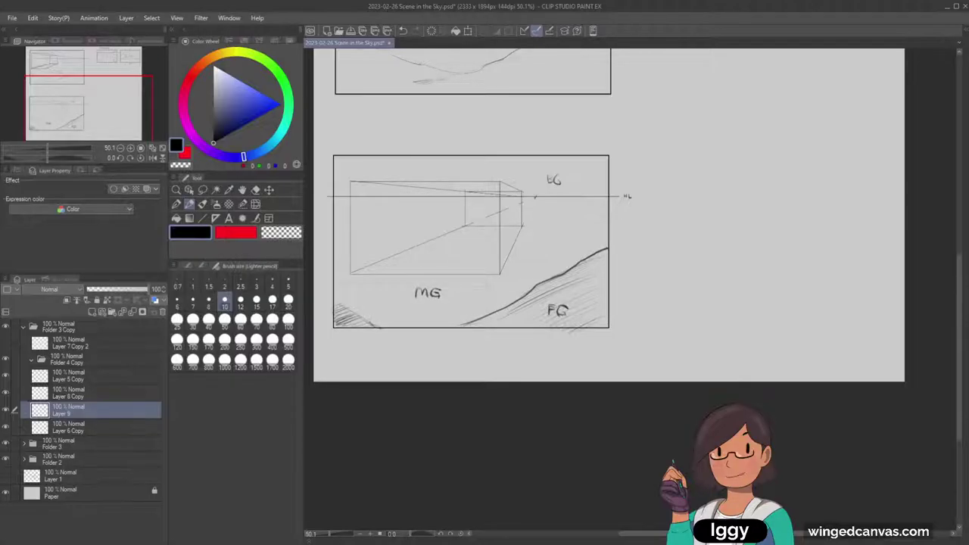
Try a few pencil strokes over the box and the midground area around it.
left_click_drag(392, 267, 523, 204)
key("ctrl+z")
left_click_drag(412, 303, 368, 308)
left_click_drag(465, 261, 514, 283)
key("ctrl+z")
key("ctrl+z")
Sketch a faint background contour across the frame just below the horizon line.
left_click_drag(573, 168, 584, 163)
left_click_drag(470, 222, 605, 214)
key("ctrl+z")
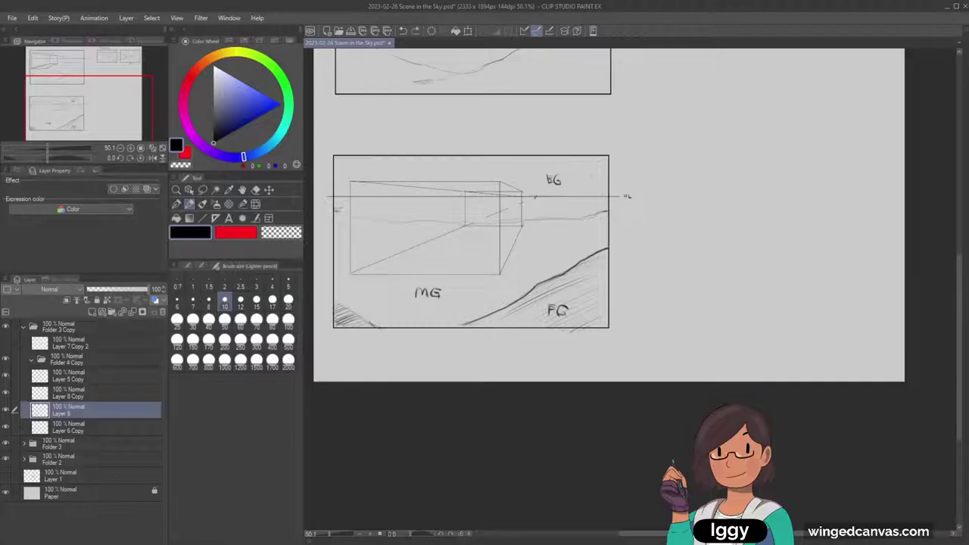
Try a rounded cloud outline to the right of the box, overlapping the horizon line.
left_click_drag(588, 179, 569, 195)
key("ctrl+z")
left_click_drag(596, 164, 582, 178)
key("ctrl+z")
key("ctrl+z")
mouse_move(554, 202)
left_mouse_down()
mouse_move(600, 177)
mouse_move(539, 226)
mouse_move(571, 228)
mouse_move(595, 214)
left_mouse_up()
key("ctrl+z")
key("ctrl+z")
key("ctrl+z")
key("ctrl+z")
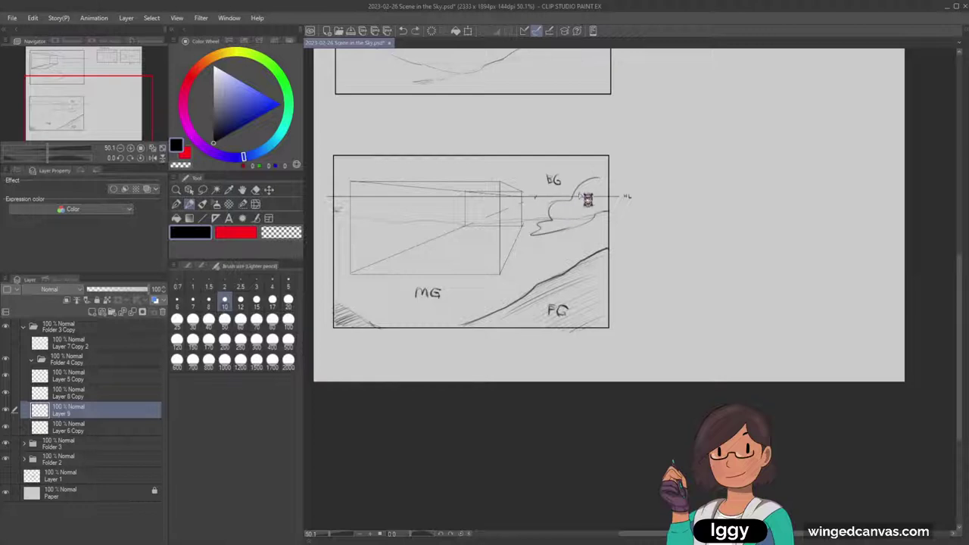
Try a jagged cloud edge running from the frame's upper-right corner down into the midground.
left_click_drag(594, 160, 542, 241)
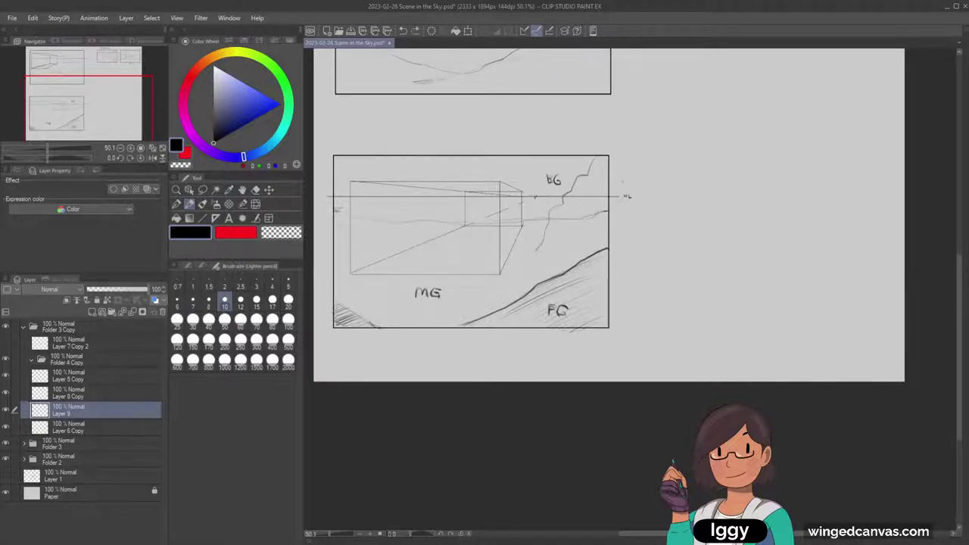
key("ctrl+z")
mouse_move(570, 186)
left_mouse_down()
mouse_move(539, 168)
mouse_move(583, 160)
left_mouse_up()
key("ctrl+z")
Sketch a short cloud contour above the horizon to the right of the box and erase the BG, MG and FG labels.
mouse_move(521, 165)
left_mouse_down()
mouse_move(561, 188)
mouse_move(558, 177)
mouse_move(566, 182)
left_mouse_up()
left_click(256, 190)
key("bracketright")
key("bracketright")
left_click_drag(418, 292, 441, 297)
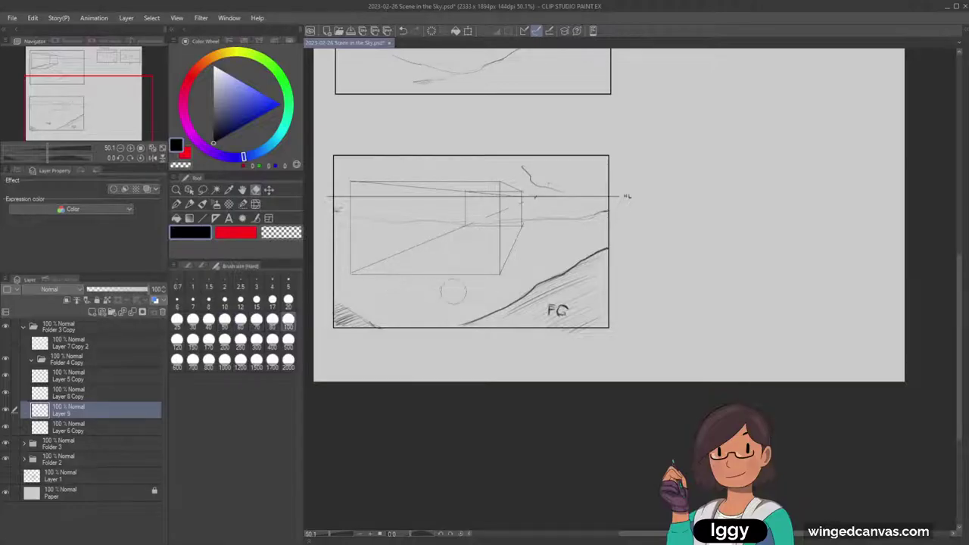
left_click_drag(548, 306, 566, 314)
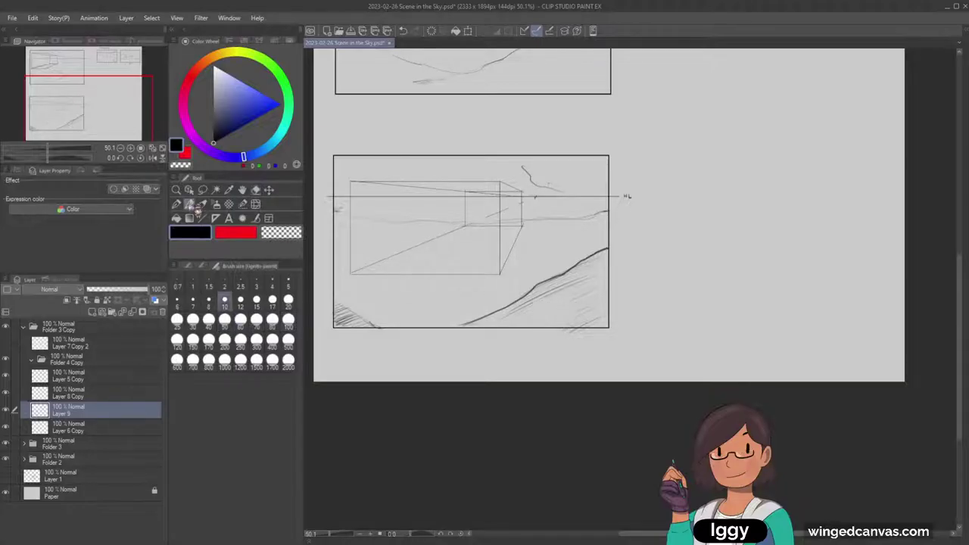
Try a closed cloud shape with hatched shading above the horizon near the frame's upper-right corner.
key("p")
mouse_move(524, 158)
left_mouse_down()
mouse_move(569, 163)
mouse_move(550, 176)
mouse_move(575, 169)
mouse_move(598, 185)
mouse_move(566, 192)
mouse_move(599, 187)
left_mouse_up()
key("ctrl+z")
key("ctrl+z")
key("ctrl+z")
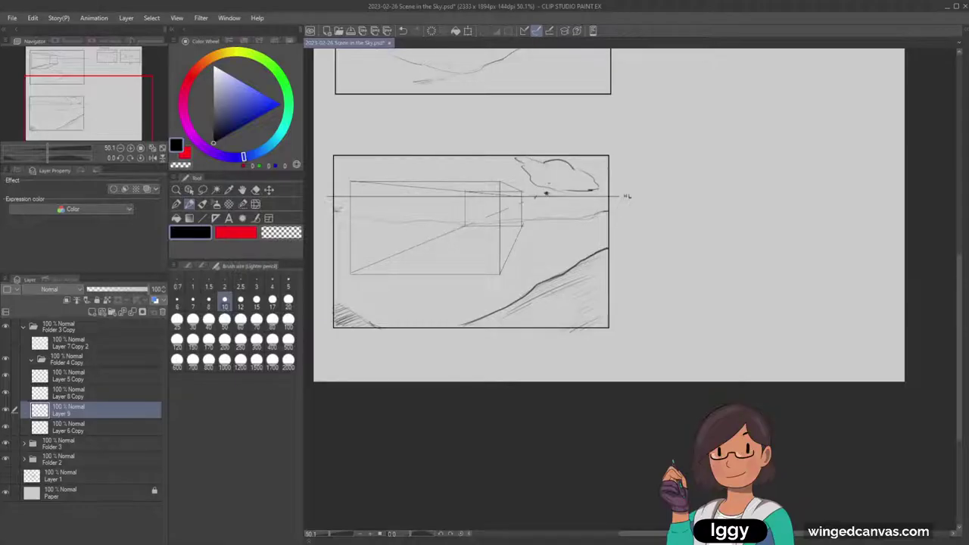
left_click_drag(551, 179, 581, 189)
left_click_drag(571, 188, 593, 189)
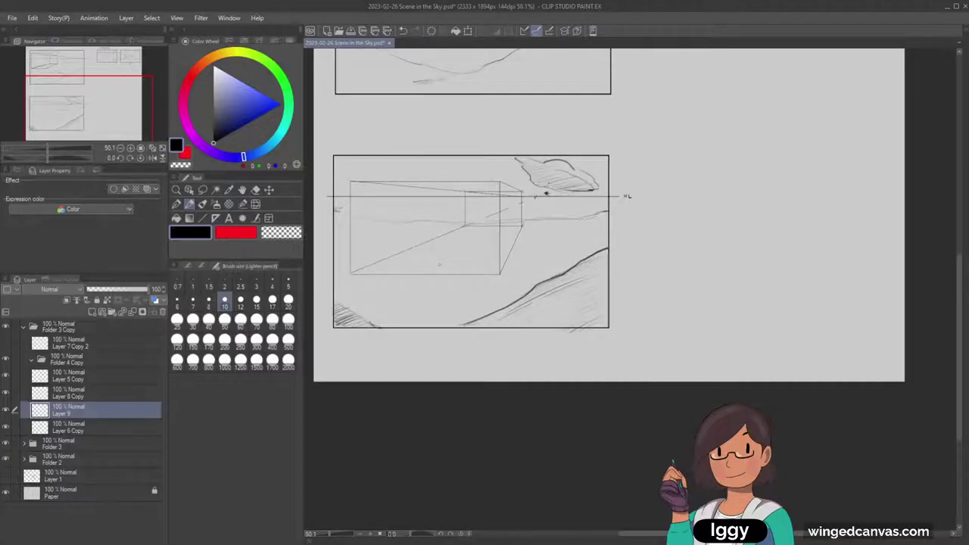
Undo the hatched cloud shape back to the short contour stroke and switch to the Eraser.
key("ctrl+z")
key("ctrl+z")
key("ctrl+z")
key("ctrl+z")
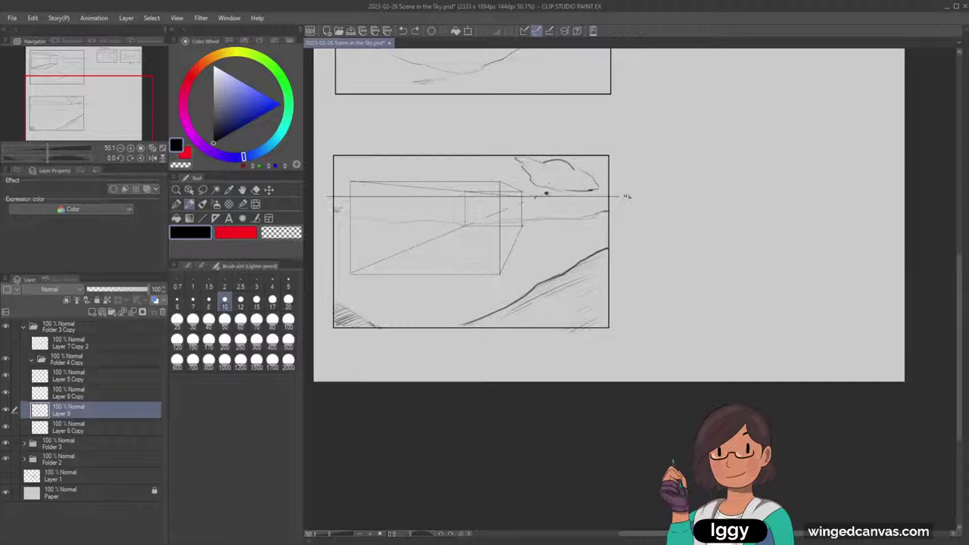
key("ctrl+z")
key("ctrl+z")
key("ctrl+z")
key("ctrl+z")
key("ctrl+z")
key("ctrl+z")
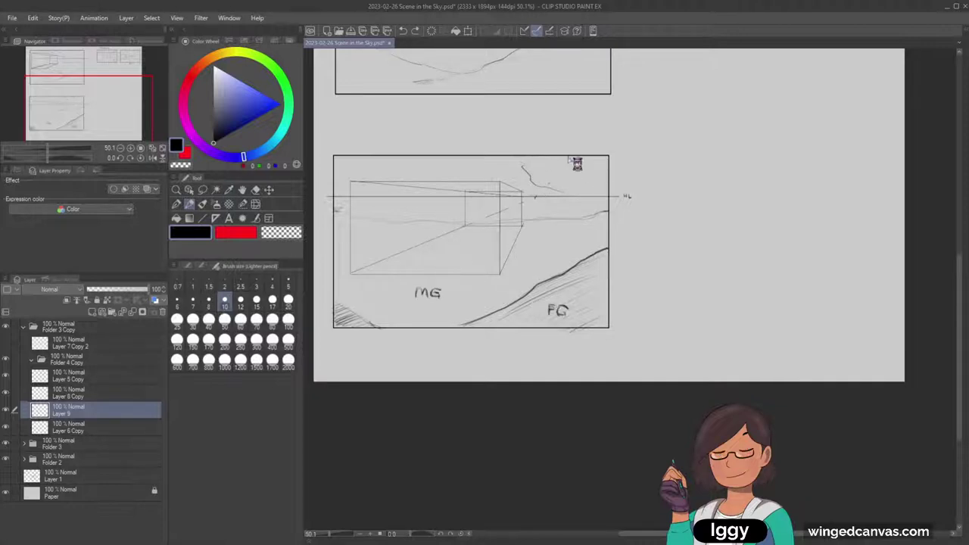
key("ctrl+z")
key("ctrl+z")
key("e")
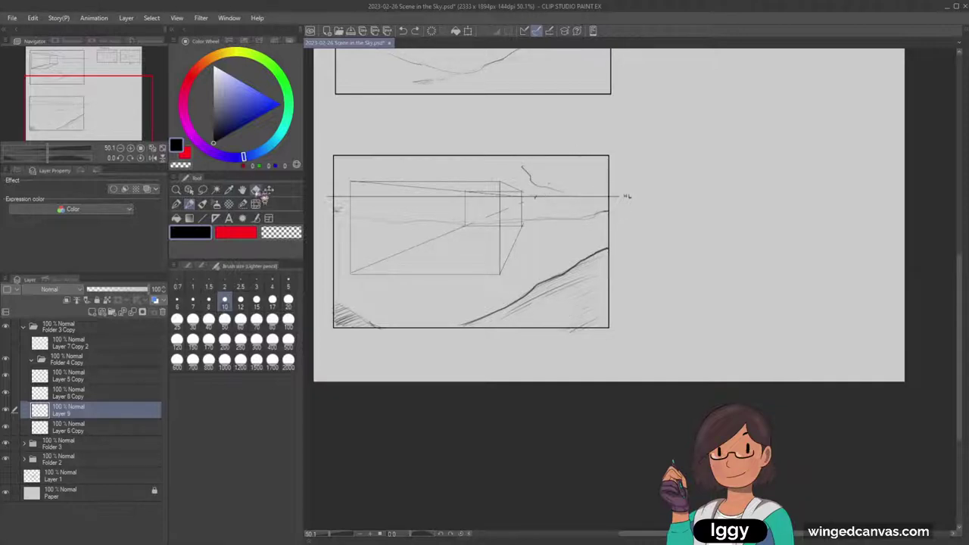
Erase the stray curved line above the horizon near the back edge of the perspective box.
mouse_move(522, 168)
left_mouse_down()
mouse_move(580, 186)
mouse_move(577, 170)
left_mouse_up()
key("p")
left_click_drag(568, 232, 540, 254)
key("ctrl+z")
key("ctrl+z")
Sketch the pointed oval outline of a floating island's top surface on the floor of the perspective box.
mouse_move(409, 253)
left_mouse_down()
mouse_move(361, 272)
mouse_move(388, 270)
left_mouse_up()
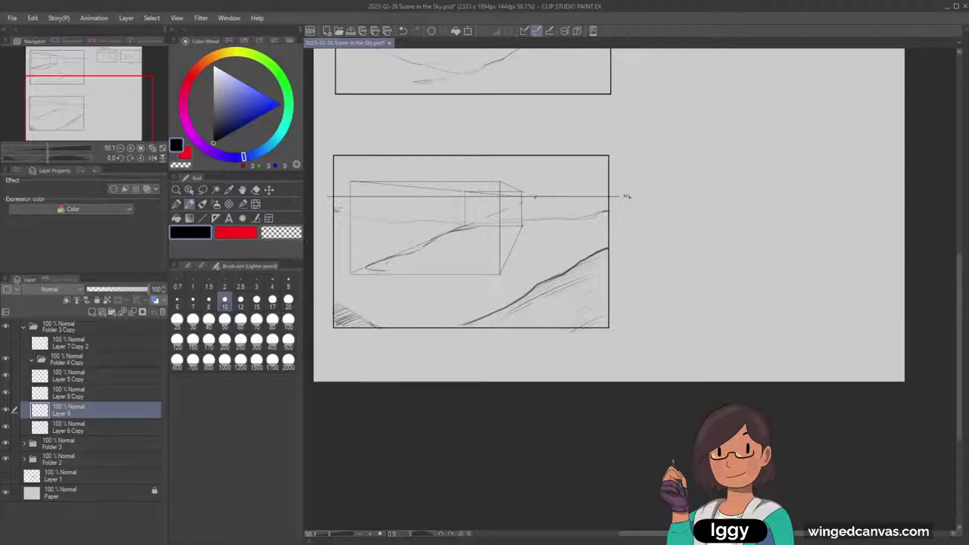
key("ctrl+z")
mouse_move(382, 266)
left_mouse_down()
mouse_move(436, 274)
mouse_move(502, 251)
left_mouse_up()
key("ctrl+z")
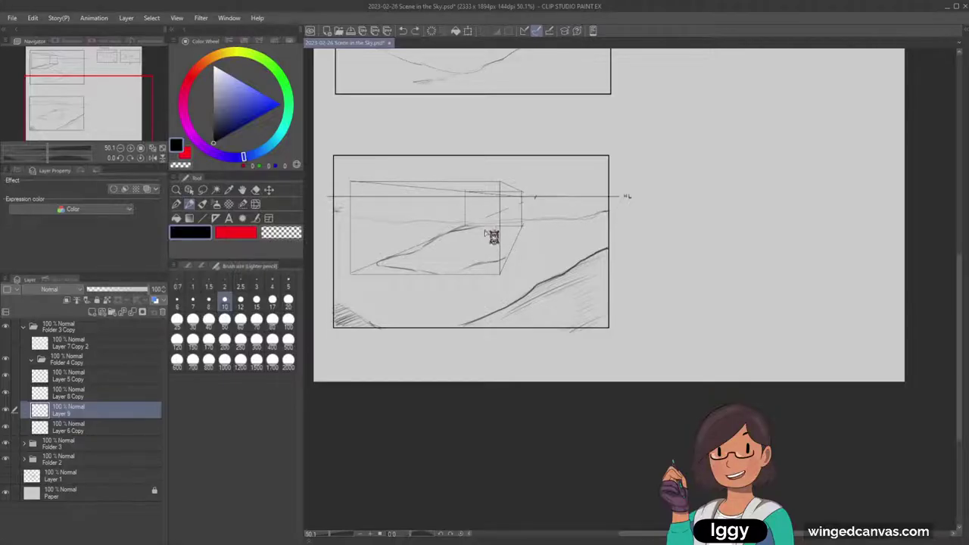
mouse_move(475, 230)
left_mouse_down()
mouse_move(496, 230)
mouse_move(511, 249)
mouse_move(505, 258)
left_mouse_up()
left_click_drag(523, 194, 521, 225)
key("ctrl+z")
left_click_drag(499, 182, 500, 274)
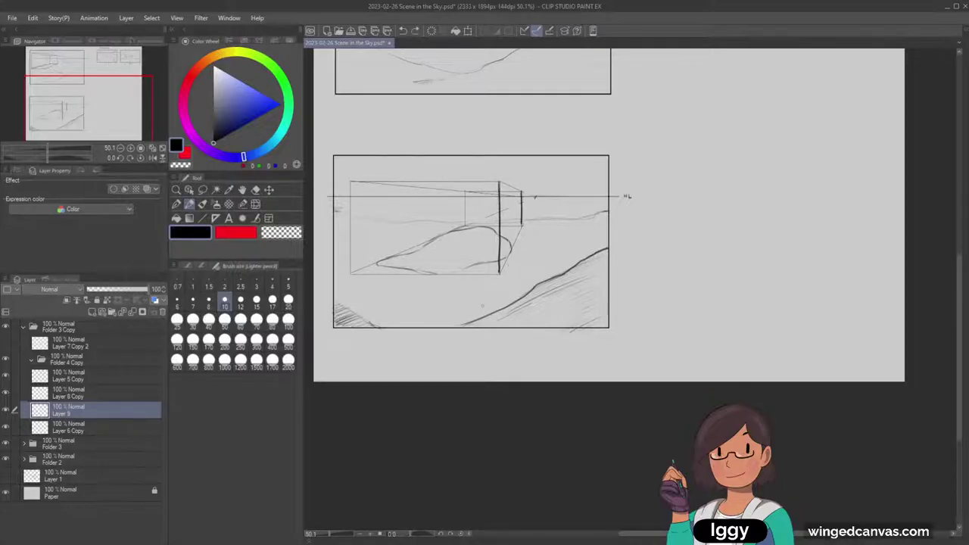
key("ctrl+z")
key("ctrl+z")
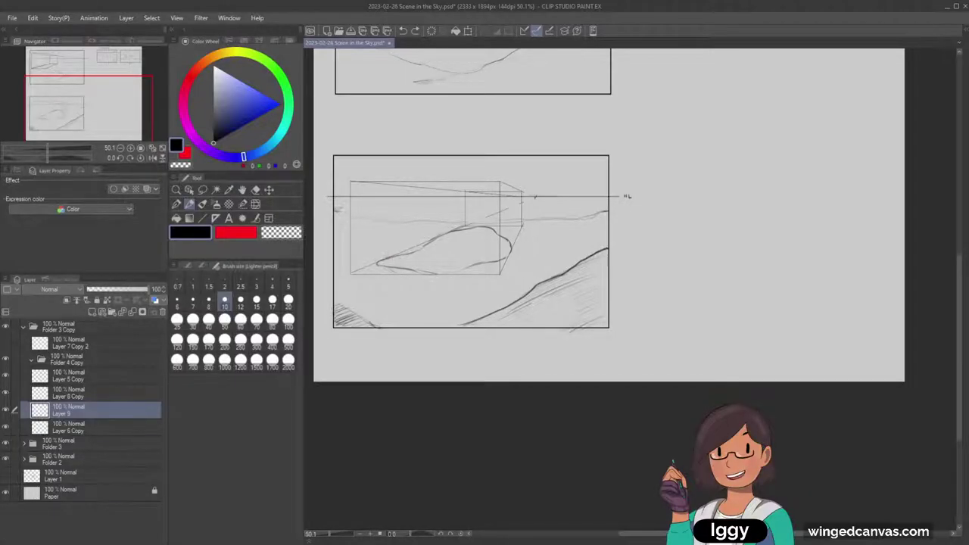
Darken the island's outline and sketch its jagged rocky underside beneath it.
mouse_move(392, 259)
left_mouse_down()
mouse_move(468, 228)
mouse_move(496, 232)
left_mouse_up()
left_click_drag(415, 271, 479, 264)
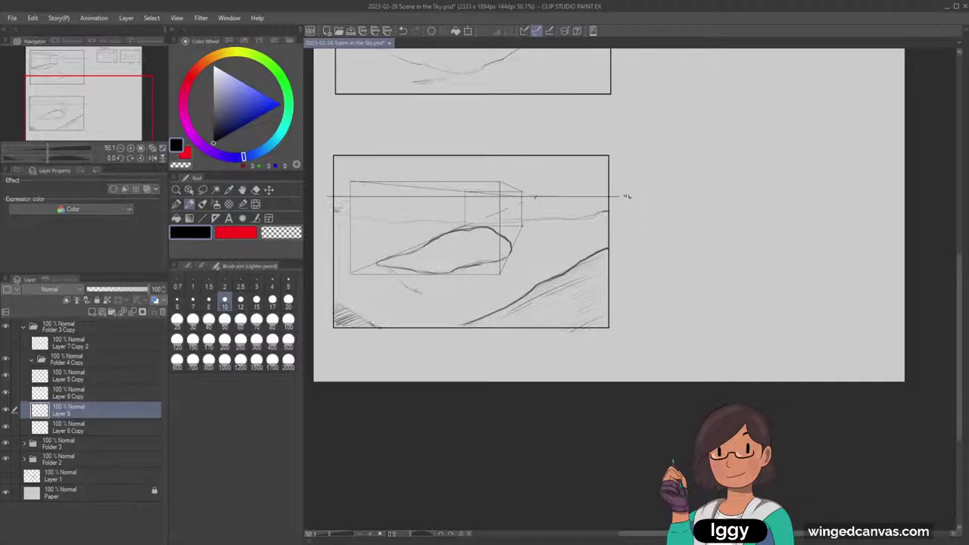
left_click_drag(415, 289, 424, 298)
left_click_drag(507, 259, 449, 300)
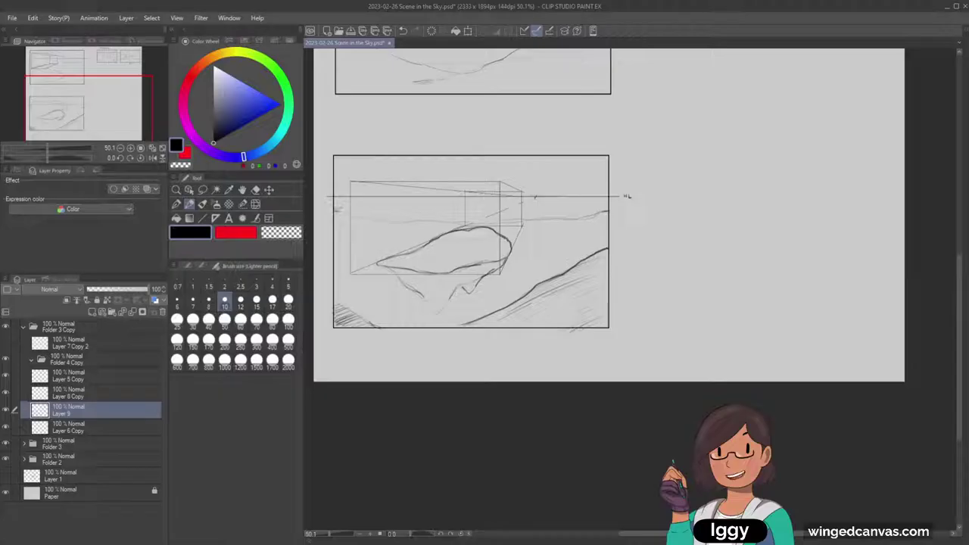
Handwrite the words "Stalactite" and "Stalagmite" beside the thumbnail, with small spike sketches pointing down and up.
mouse_move(653, 209)
left_mouse_down()
mouse_move(667, 215)
mouse_move(646, 233)
mouse_move(677, 242)
mouse_move(700, 230)
left_mouse_up()
left_click_drag(701, 232, 688, 220)
left_click_drag(692, 214, 697, 220)
left_click_drag(697, 217, 739, 187)
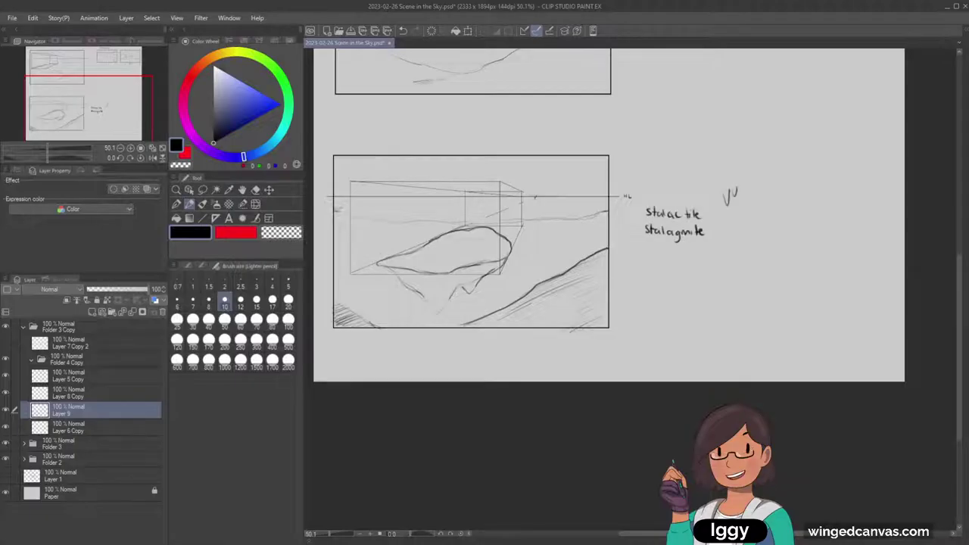
left_click_drag(722, 254, 764, 256)
mouse_move(748, 195)
left_mouse_down()
mouse_move(751, 213)
mouse_move(758, 199)
mouse_move(732, 233)
mouse_move(735, 224)
mouse_move(741, 234)
mouse_move(760, 226)
left_mouse_up()
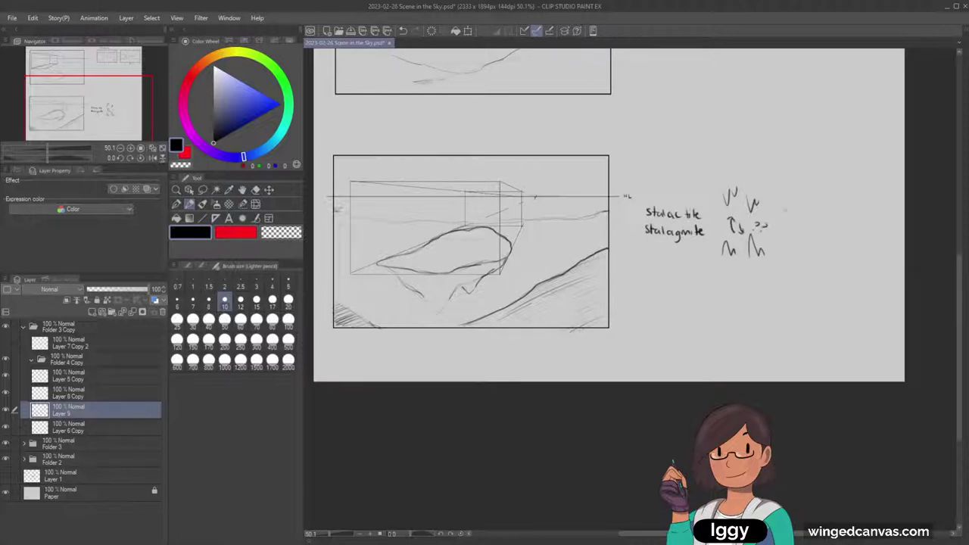
Erase the handwritten notes and spike sketches beside the thumbnail with an enlarged hard eraser.
left_click(256, 190)
key("bracketright")
key("bracketright")
key("bracketright")
key("bracketright")
key("bracketright")
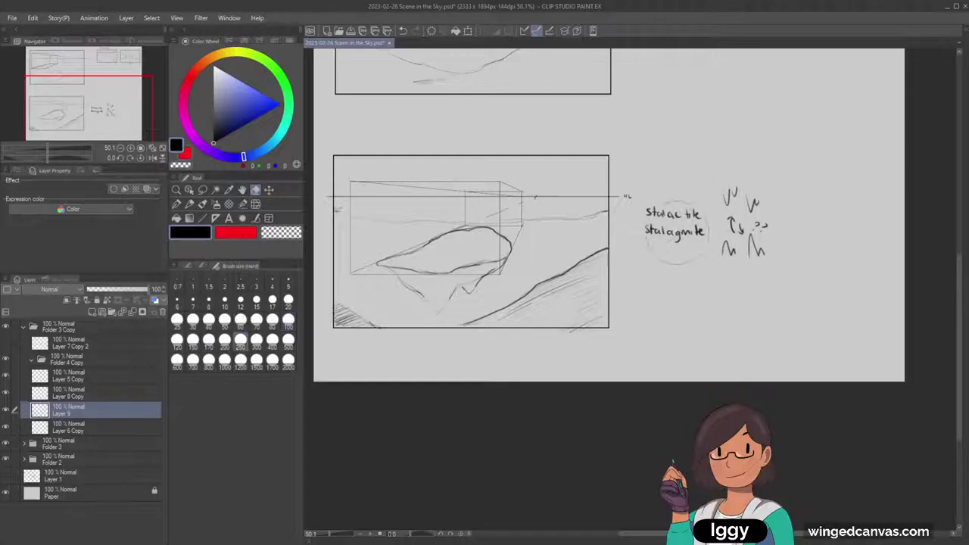
key("bracketright")
mouse_move(674, 234)
left_mouse_down()
mouse_move(679, 198)
mouse_move(712, 201)
mouse_move(695, 271)
mouse_move(737, 280)
mouse_move(794, 243)
left_mouse_up()
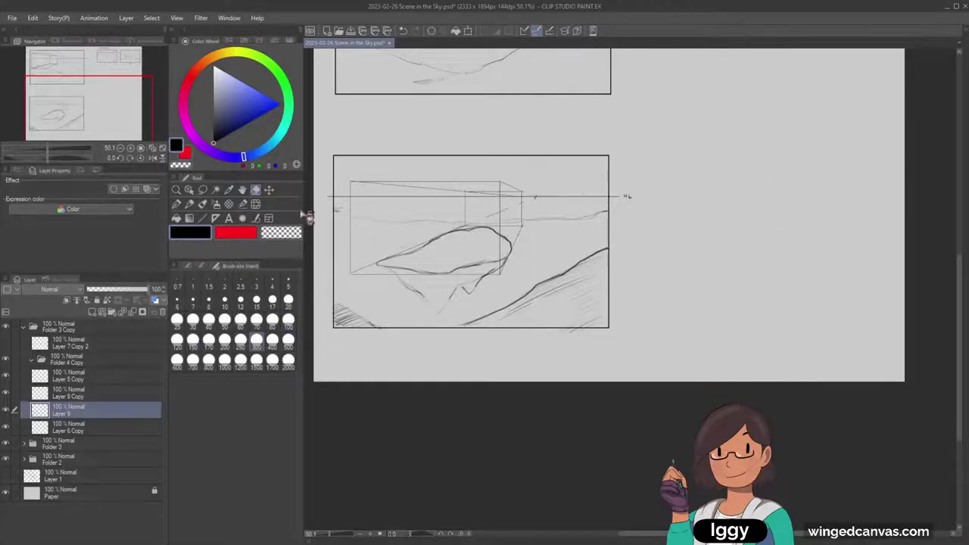
Sketch a tall narrow tower with a pointed roof in pencil on the island's tapered end.
key("p")
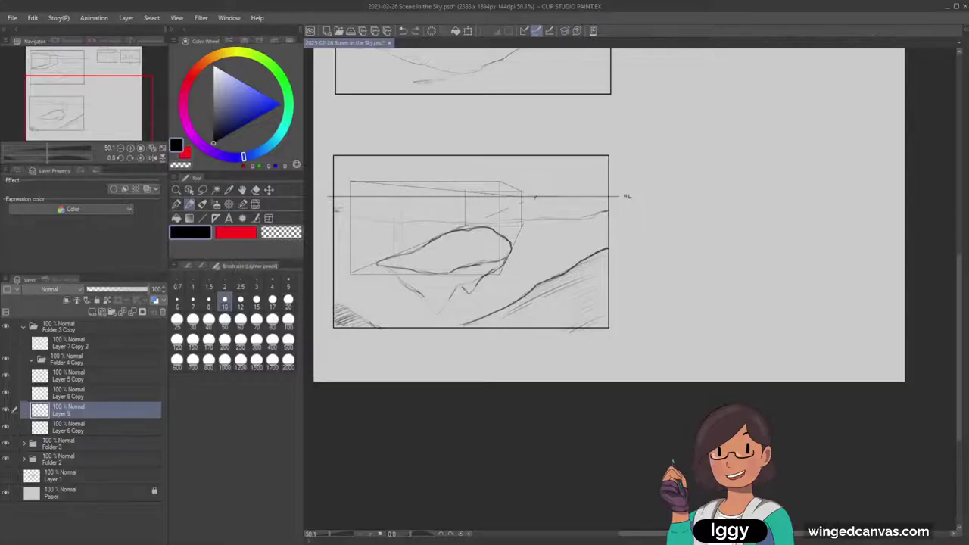
mouse_move(399, 222)
left_mouse_down()
mouse_move(399, 257)
mouse_move(412, 251)
left_mouse_up()
mouse_move(402, 168)
left_mouse_down()
mouse_move(399, 190)
mouse_move(410, 170)
mouse_move(417, 199)
left_mouse_up()
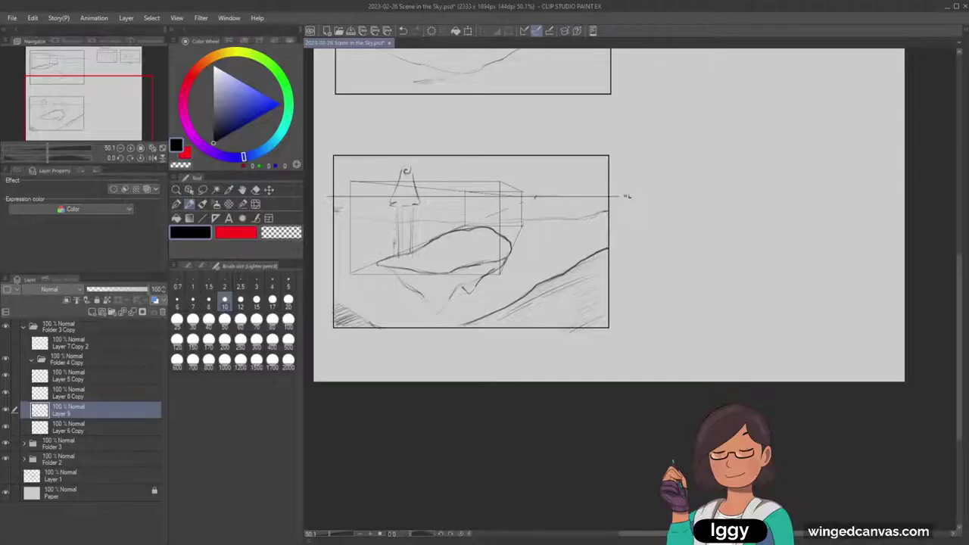
left_click_drag(394, 241, 395, 256)
left_click_drag(417, 240, 418, 258)
left_click_drag(421, 231, 447, 225)
mouse_move(419, 217)
left_mouse_down()
mouse_move(418, 236)
mouse_move(472, 216)
mouse_move(419, 224)
mouse_move(474, 226)
left_mouse_up()
left_click(256, 191)
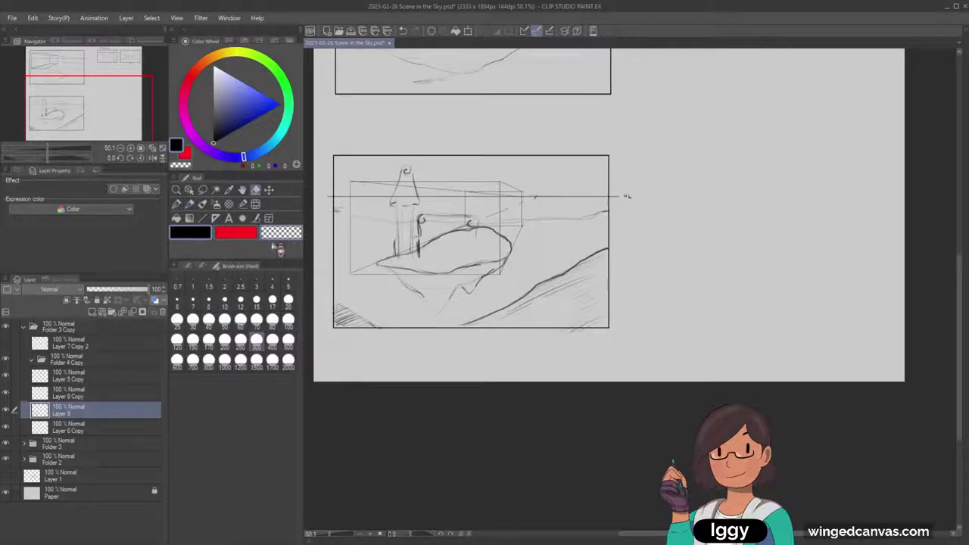
left_click(201, 266)
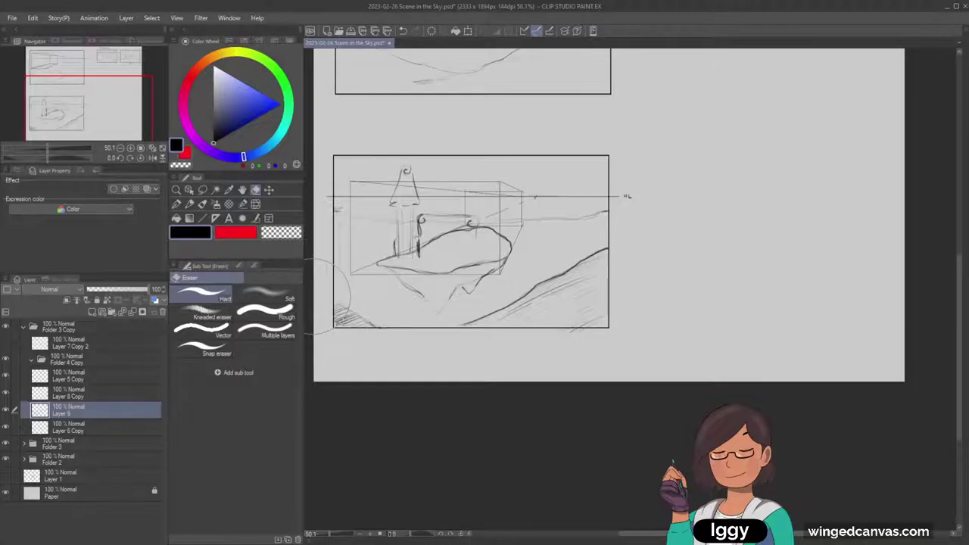
key("bracketleft")
key("bracketleft")
key("bracketleft")
mouse_move(439, 241)
left_mouse_down()
mouse_move(488, 250)
mouse_move(491, 241)
left_mouse_up()
key("ctrl+z")
key("ctrl+z")
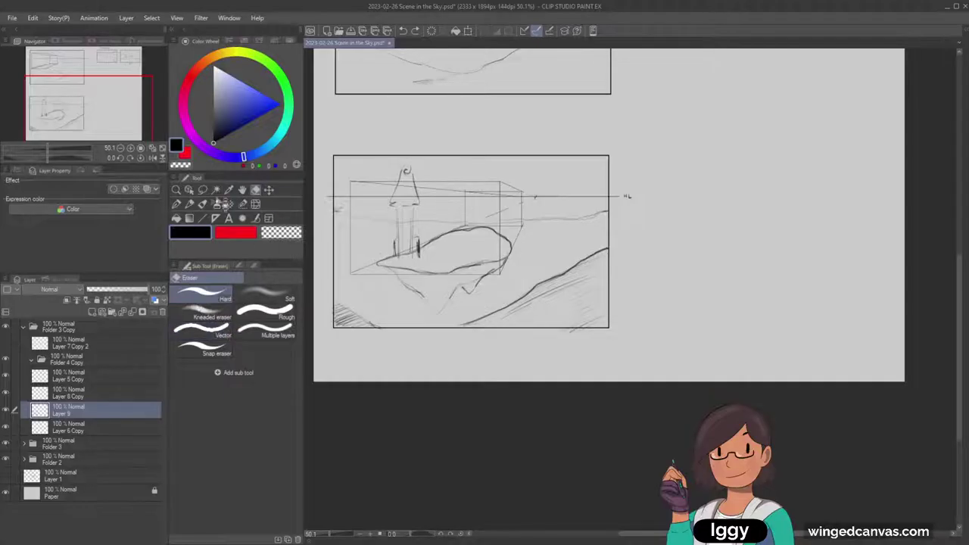
Sketch a boxy building beside the tower in pencil, with edges converging toward the vanishing point on the horizon.
left_click(190, 205)
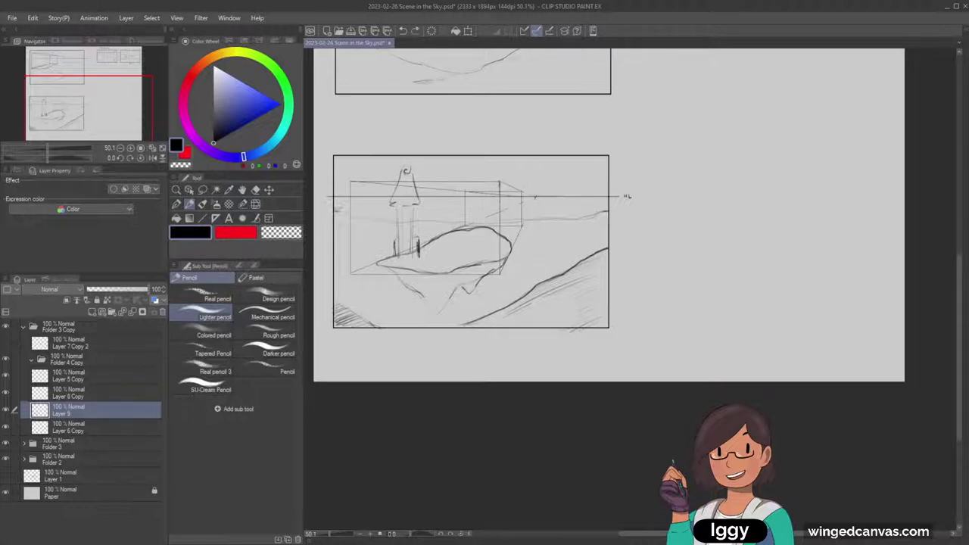
left_click_drag(499, 197, 498, 274)
mouse_move(488, 204)
left_mouse_down()
mouse_move(430, 213)
mouse_move(424, 242)
left_mouse_up()
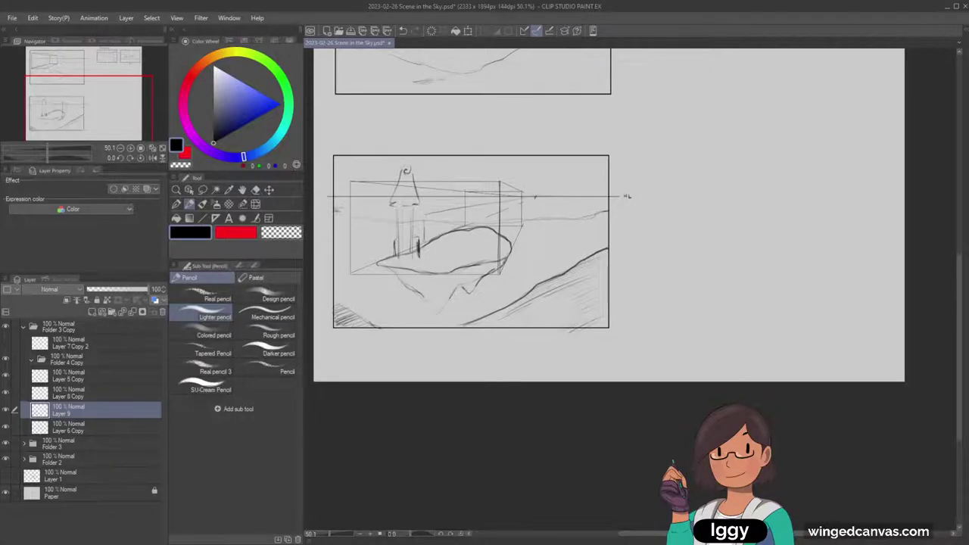
key("ctrl+z")
left_click_drag(420, 207, 423, 235)
left_click_drag(465, 227, 524, 202)
mouse_move(421, 221)
left_mouse_down()
mouse_move(461, 220)
mouse_move(465, 247)
mouse_move(456, 256)
mouse_move(498, 239)
mouse_move(497, 210)
left_mouse_up()
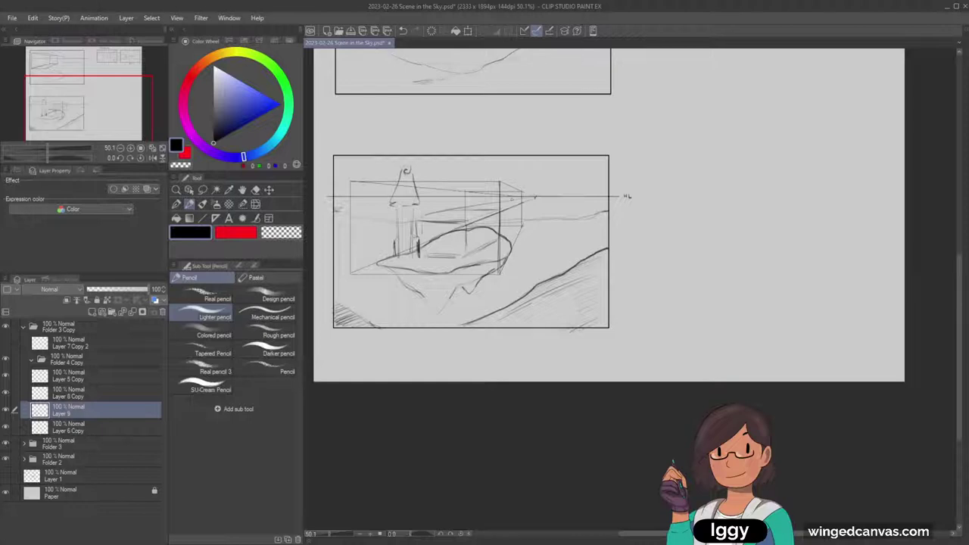
Fade the perspective box's construction lines on Layer 9 with the soft eraser.
left_click(12, 410)
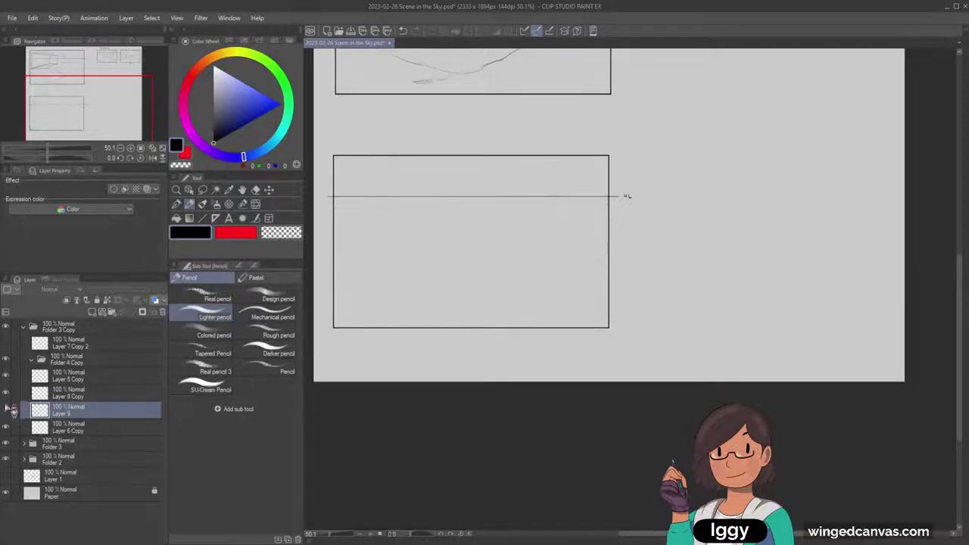
left_click(13, 410)
left_click(255, 189)
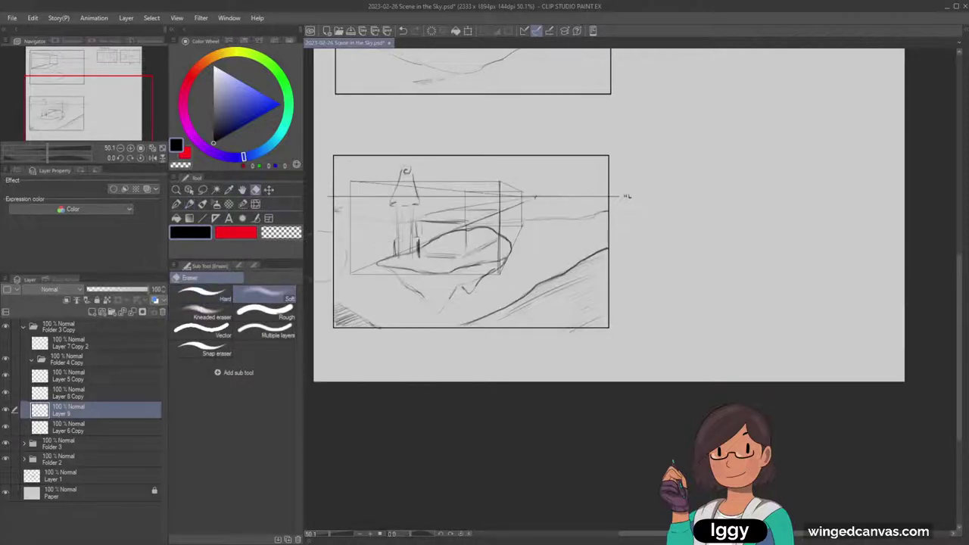
mouse_move(351, 185)
left_mouse_down()
mouse_move(340, 238)
mouse_move(351, 291)
left_mouse_up()
key("ctrl+z")
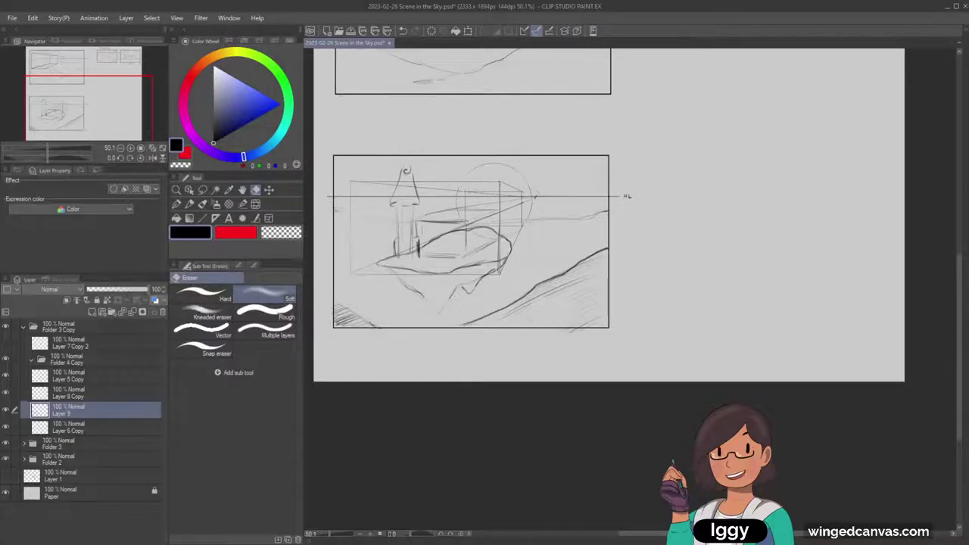
mouse_move(492, 185)
left_mouse_down()
mouse_move(515, 200)
mouse_move(498, 160)
mouse_move(510, 186)
mouse_move(517, 173)
mouse_move(510, 203)
mouse_move(518, 221)
mouse_move(483, 178)
left_mouse_up()
Sketch the building's sloped roof with the Lighter pencil, adding the gable edges and small curls at the eaves.
left_click(190, 204)
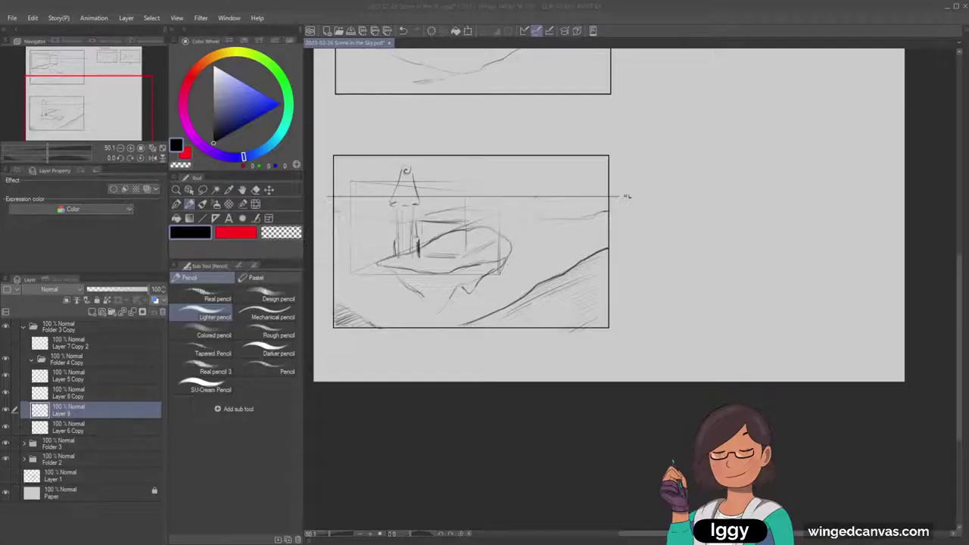
left_click(192, 205)
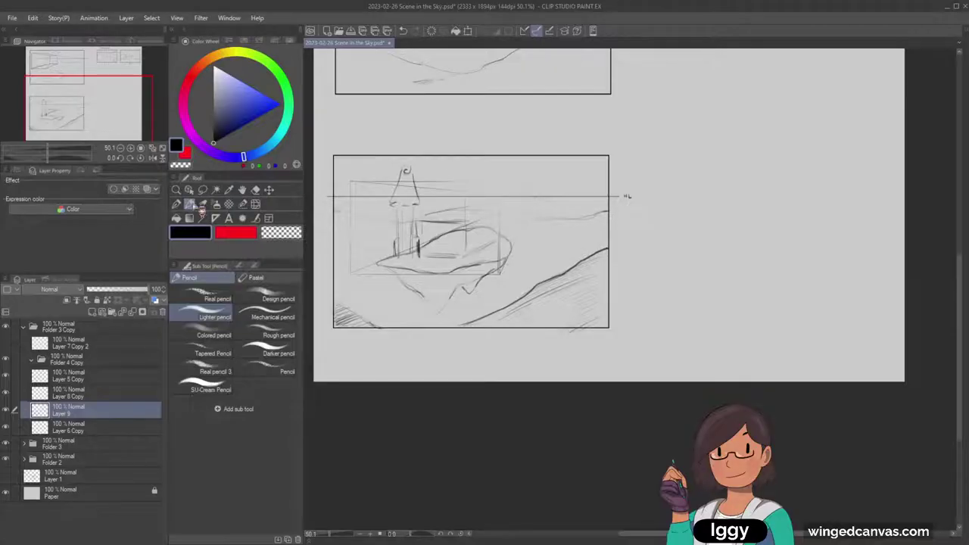
left_click(190, 205)
left_click(202, 204)
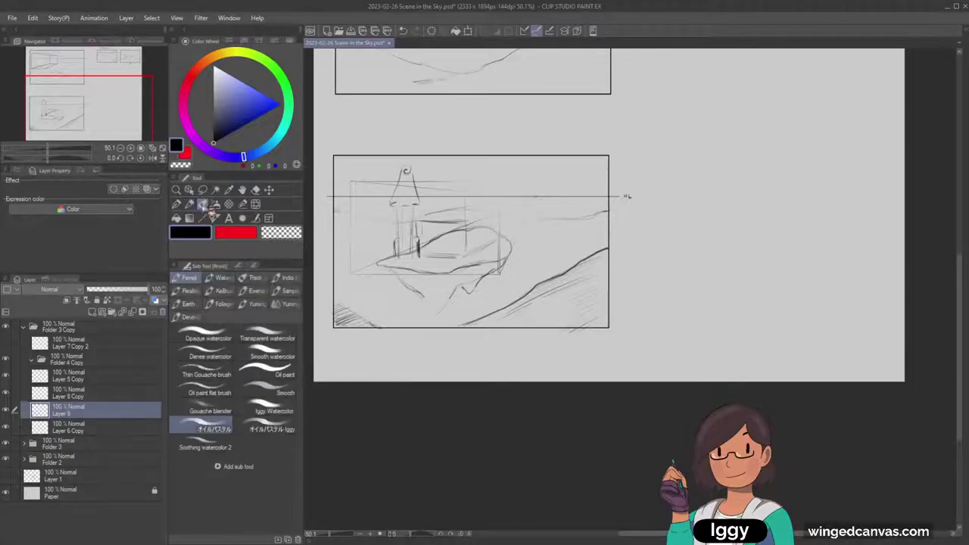
left_click(189, 204)
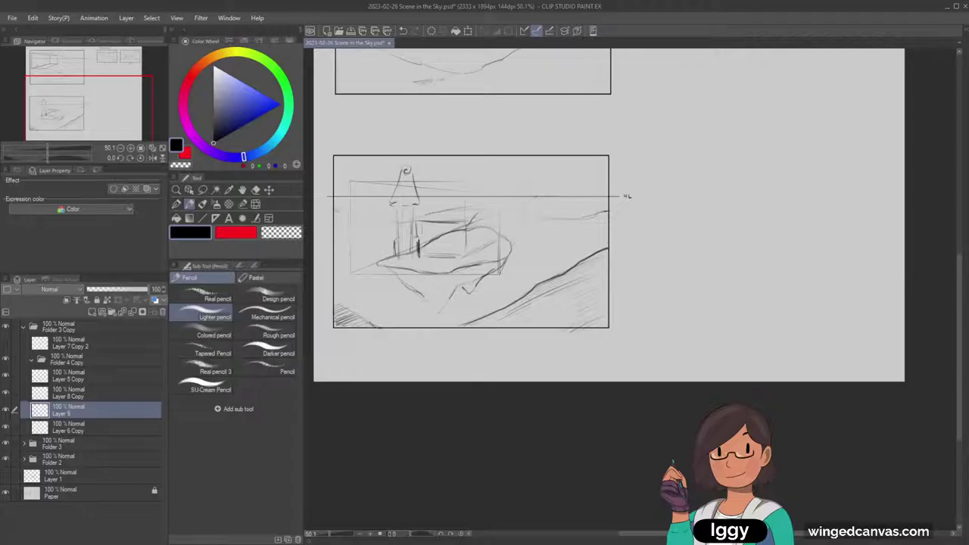
mouse_move(468, 229)
left_mouse_down()
mouse_move(484, 204)
mouse_move(503, 222)
mouse_move(471, 218)
mouse_move(503, 224)
left_mouse_up()
key("ctrl+z")
key("ctrl+z")
key("ctrl+z")
key("ctrl+z")
mouse_move(421, 240)
left_mouse_down()
mouse_move(457, 233)
mouse_move(449, 225)
mouse_move(465, 233)
left_mouse_up()
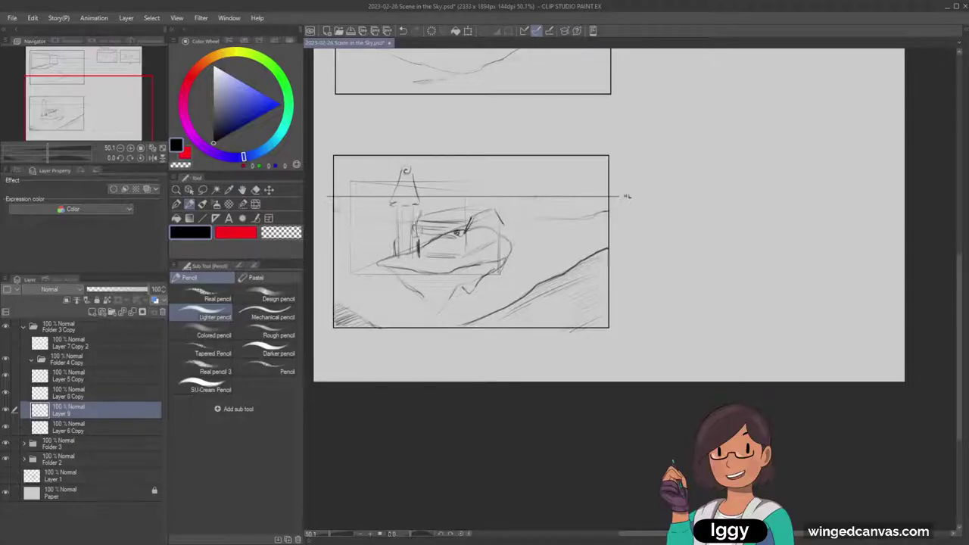
mouse_move(418, 210)
left_mouse_down()
mouse_move(416, 226)
mouse_move(487, 206)
mouse_move(504, 225)
left_mouse_up()
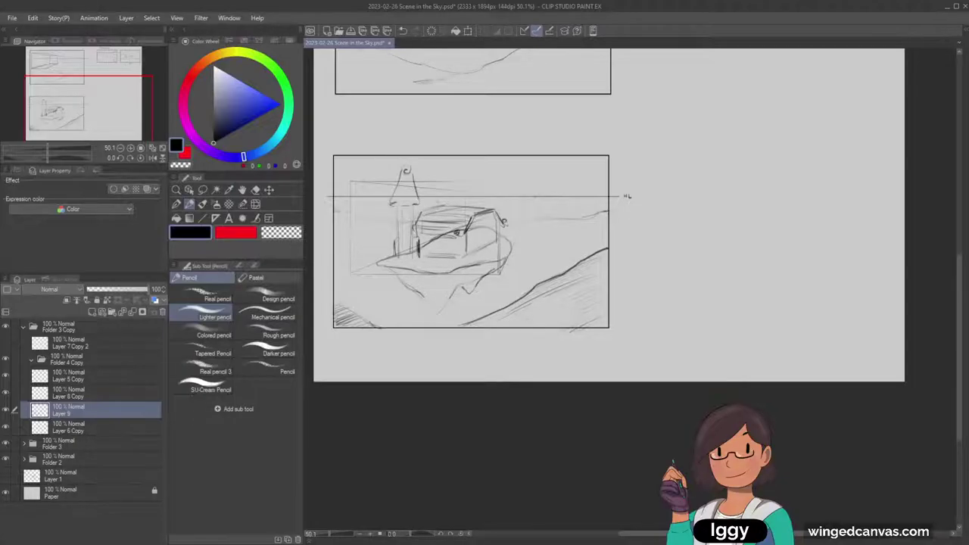
Sketch a smaller box-shaped upper storey on the building's roof, following the perspective to the vanishing point.
left_click_drag(431, 173, 426, 209)
key("ctrl+z")
key("ctrl+z")
key("ctrl+z")
mouse_move(455, 209)
left_mouse_down()
mouse_move(480, 210)
mouse_move(461, 213)
mouse_move(467, 194)
mouse_move(463, 210)
mouse_move(535, 197)
left_mouse_up()
key("ctrl+z")
key("ctrl+z")
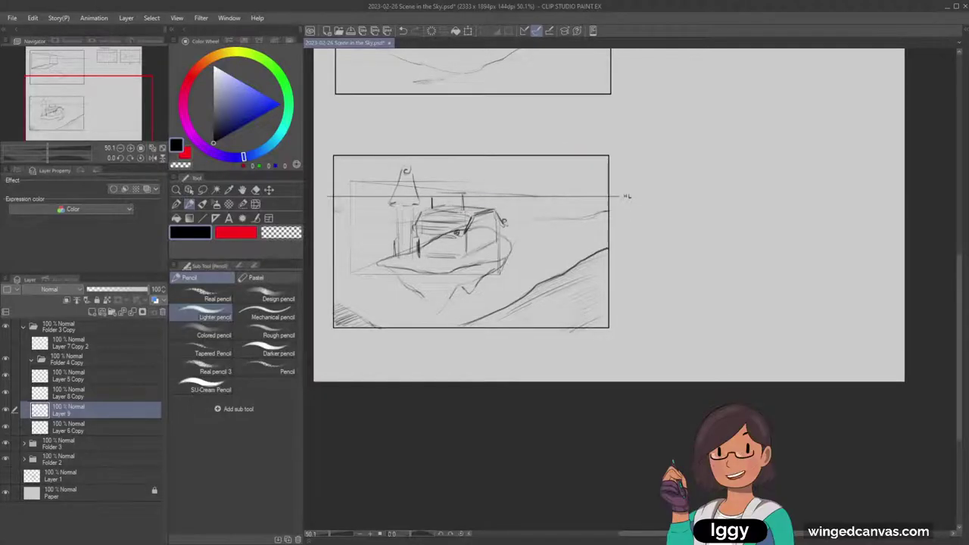
mouse_move(466, 192)
left_mouse_down()
mouse_move(536, 197)
mouse_move(483, 211)
left_mouse_up()
mouse_move(430, 192)
left_mouse_down()
mouse_move(462, 192)
mouse_move(431, 208)
mouse_move(463, 192)
left_mouse_up()
mouse_move(462, 191)
left_mouse_down()
mouse_move(462, 213)
mouse_move(445, 197)
mouse_move(433, 211)
mouse_move(481, 208)
left_mouse_up()
key("ctrl+z")
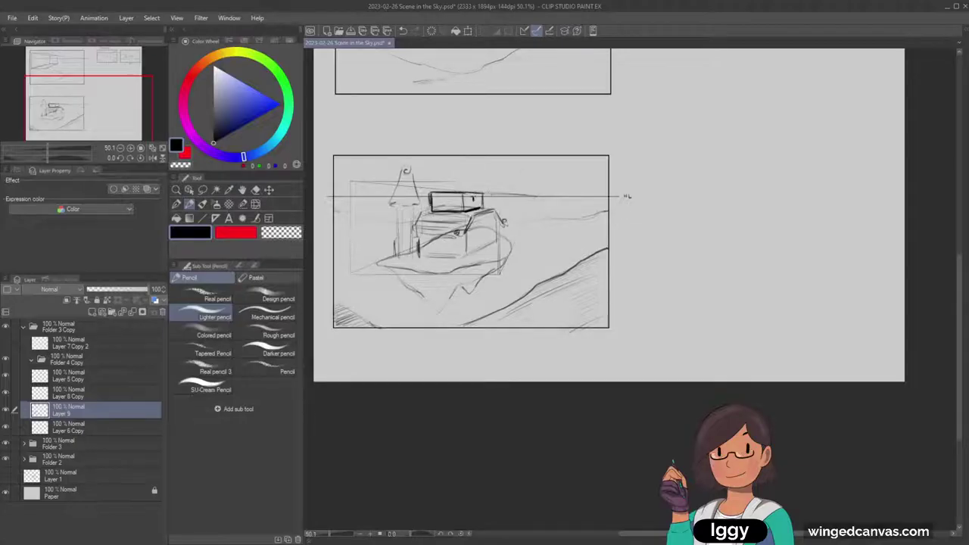
Try to stack a narrower third tier with a pointed roof on top of the upper storey.
left_click_drag(484, 193, 533, 194)
mouse_move(444, 180)
left_mouse_down()
mouse_move(444, 191)
mouse_move(463, 179)
mouse_move(463, 191)
mouse_move(470, 177)
mouse_move(533, 195)
left_mouse_up()
mouse_move(438, 178)
left_mouse_down()
mouse_move(447, 161)
mouse_move(464, 178)
left_mouse_up()
key("ctrl+z")
key("ctrl+z")
key("ctrl+z")
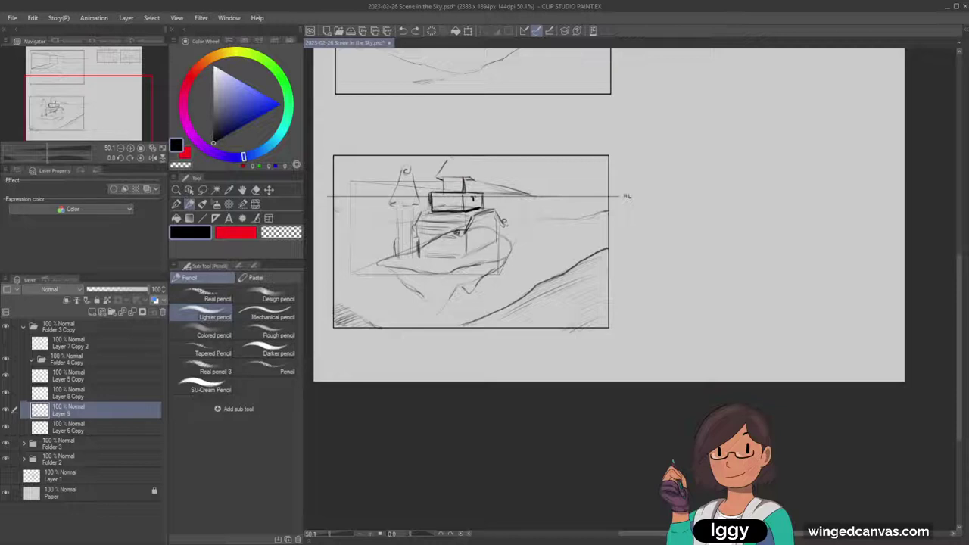
mouse_move(447, 160)
left_mouse_down()
mouse_move(461, 159)
mouse_move(475, 182)
left_mouse_up()
Undo the third tier, its pointed roof and the small mark on the upper storey's side.
key("ctrl+z")
key("ctrl+z")
key("ctrl+z")
key("ctrl+z")
key("ctrl+z")
key("ctrl+z")
key("ctrl+z")
key("ctrl+z")
key("ctrl+z")
key("ctrl+z")
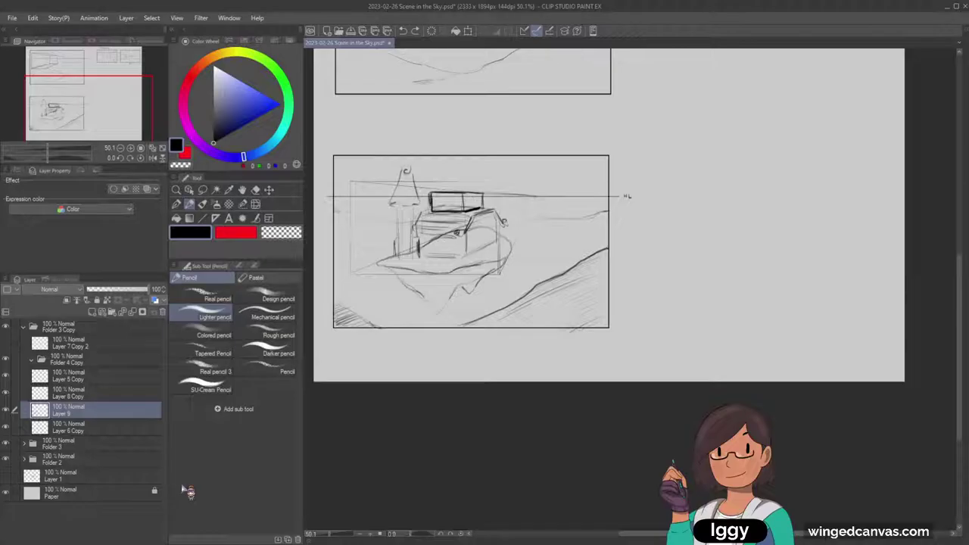
key("ctrl+z")
key("ctrl+z")
key("ctrl+z")
key("ctrl+z")
key("ctrl+z")
Draw arched openings on the front and side faces of the upper storey.
mouse_move(437, 206)
left_mouse_down()
mouse_move(479, 202)
mouse_move(480, 211)
left_mouse_up()
left_click_drag(470, 201, 466, 213)
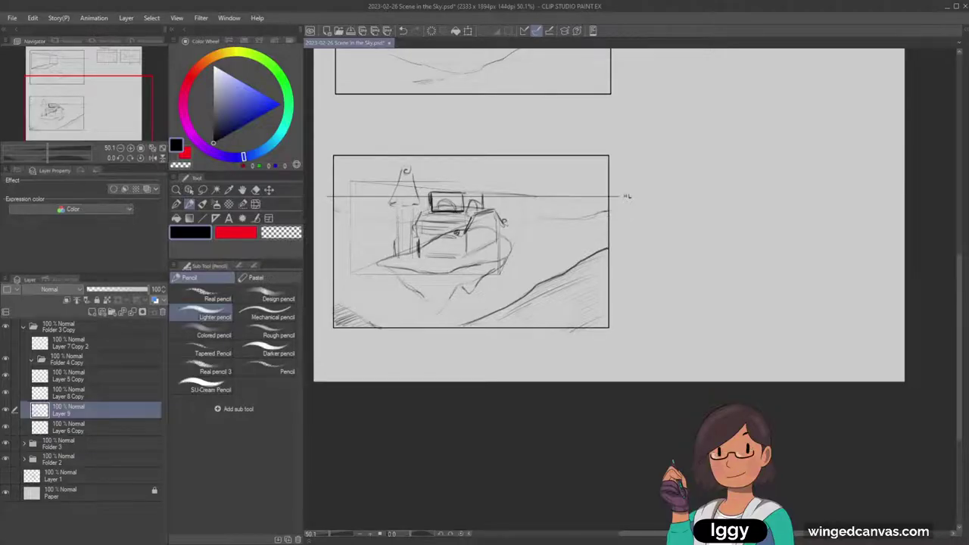
key("ctrl+y")
key("ctrl+y")
key("ctrl+y")
Add a small dormer window to the tower's pointed roof and darken the tower's vertical sides.
mouse_move(399, 187)
left_mouse_down()
mouse_move(409, 173)
mouse_move(392, 188)
left_mouse_up()
key("ctrl+z")
key("ctrl+y")
key("ctrl+y")
key("ctrl+y")
key("ctrl+y")
key("ctrl+y")
key("ctrl+y")
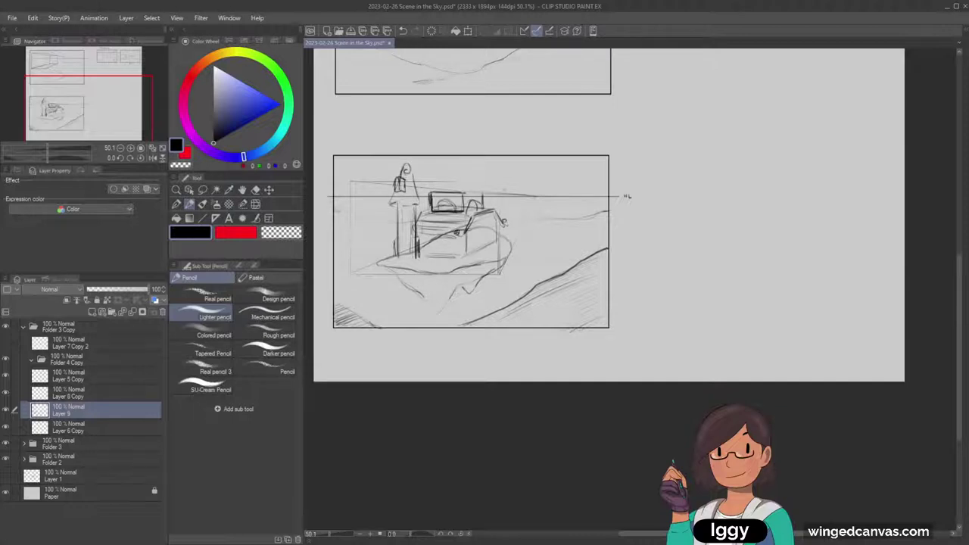
key("ctrl+y")
Erase the building's upper storey with the soft eraser, and return to the Lighter pencil.
left_click(256, 189)
left_click_drag(443, 193, 491, 200)
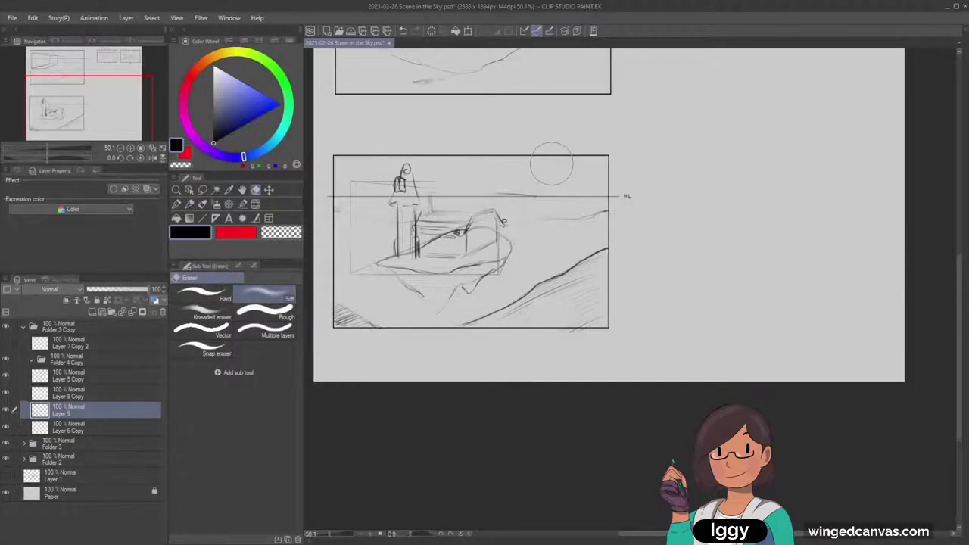
left_click(190, 204)
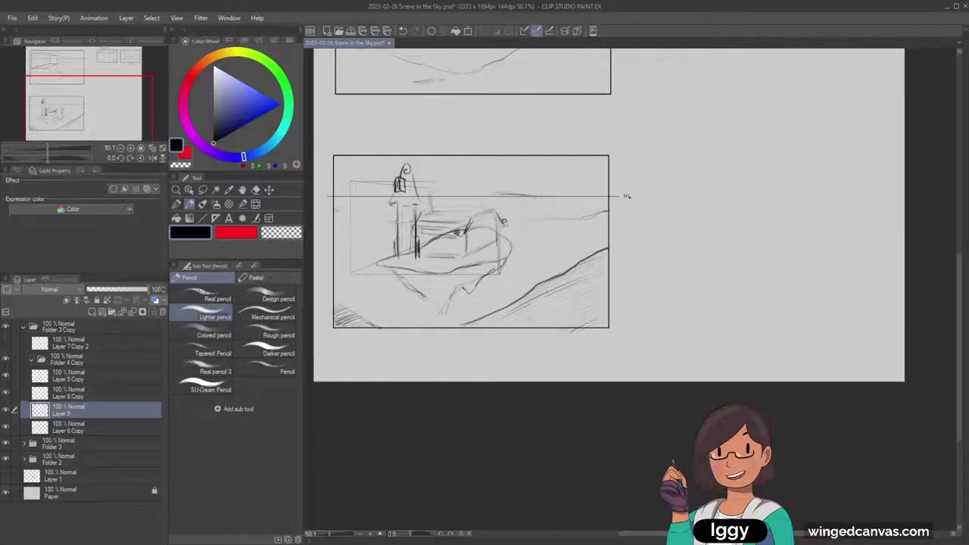
Erase the old building with the soft eraser and sketch a small turret with a pointed roof in its place, using the Lighter pencil.
key("e")
mouse_move(469, 227)
left_mouse_down()
mouse_move(512, 213)
mouse_move(453, 236)
mouse_move(468, 229)
mouse_move(455, 214)
mouse_move(454, 243)
mouse_move(481, 237)
left_mouse_up()
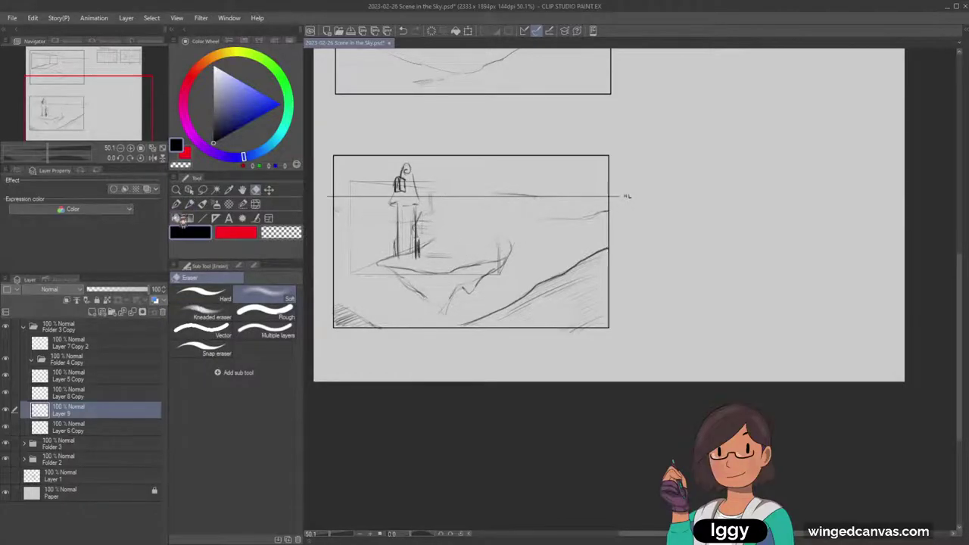
left_click(190, 204)
left_click_drag(463, 236, 464, 258)
mouse_move(460, 220)
left_mouse_down()
mouse_move(462, 232)
mouse_move(459, 218)
mouse_move(474, 215)
mouse_move(474, 257)
left_mouse_up()
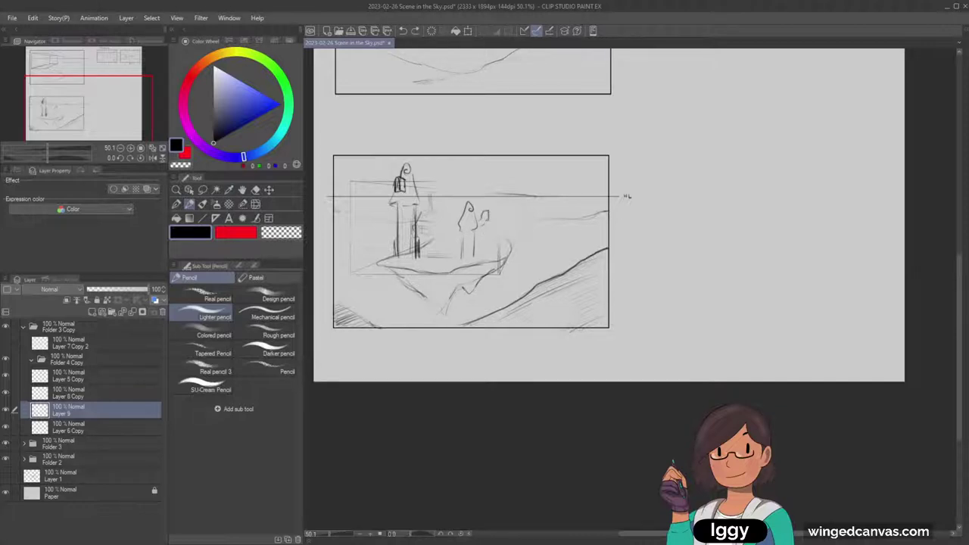
Sketch low front and side walls connecting the tall tower with the small turret.
mouse_move(424, 237)
left_mouse_down()
mouse_move(463, 238)
mouse_move(458, 259)
mouse_move(467, 239)
left_mouse_up()
key("ctrl+z")
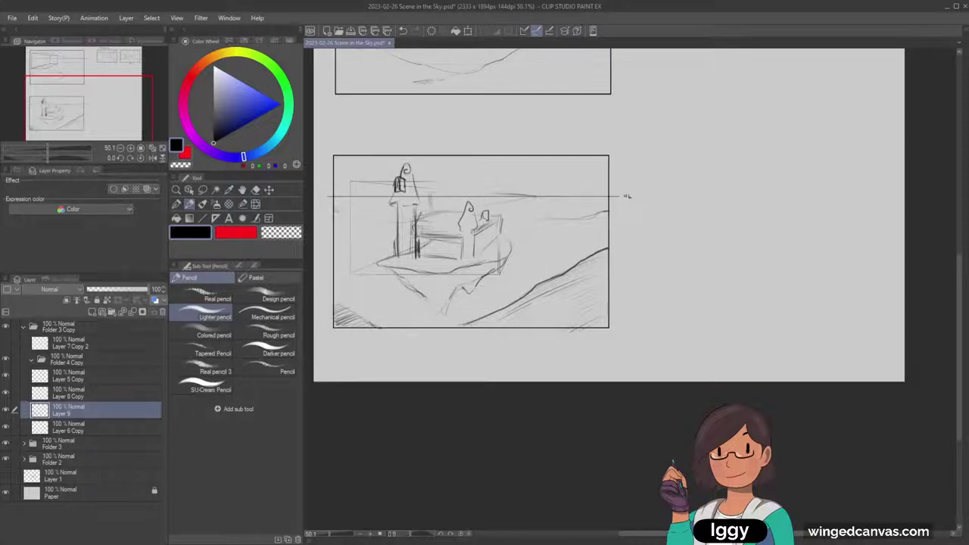
mouse_move(464, 211)
left_mouse_down()
mouse_move(458, 228)
mouse_move(480, 241)
mouse_move(478, 224)
left_mouse_up()
key("ctrl+z")
Add small windows to the tower and the turret, and extend the island's left rim outward.
left_click_drag(389, 205, 407, 203)
mouse_move(388, 260)
left_mouse_down()
mouse_move(407, 271)
mouse_move(374, 267)
left_mouse_up()
left_click_drag(431, 213, 414, 217)
key("ctrl+z")
key("ctrl+z")
left_click_drag(430, 211, 430, 227)
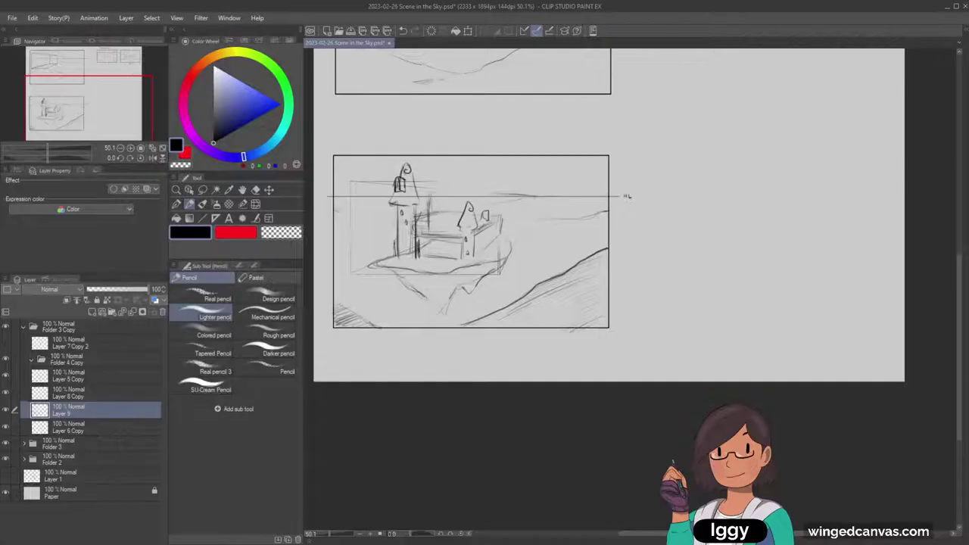
Draw the main building's roof edge at the horizon line, with a row of arches and columns beneath it.
left_click_drag(422, 194, 465, 191)
mouse_move(488, 195)
left_mouse_down()
mouse_move(487, 215)
mouse_move(462, 194)
mouse_move(489, 197)
left_mouse_up()
mouse_move(463, 193)
left_mouse_down()
mouse_move(486, 194)
mouse_move(450, 198)
mouse_move(433, 233)
mouse_move(442, 224)
left_mouse_up()
mouse_move(446, 198)
left_mouse_down()
mouse_move(446, 219)
mouse_move(463, 210)
mouse_move(446, 230)
mouse_move(452, 207)
mouse_move(452, 236)
mouse_move(477, 218)
left_mouse_up()
key("ctrl+z")
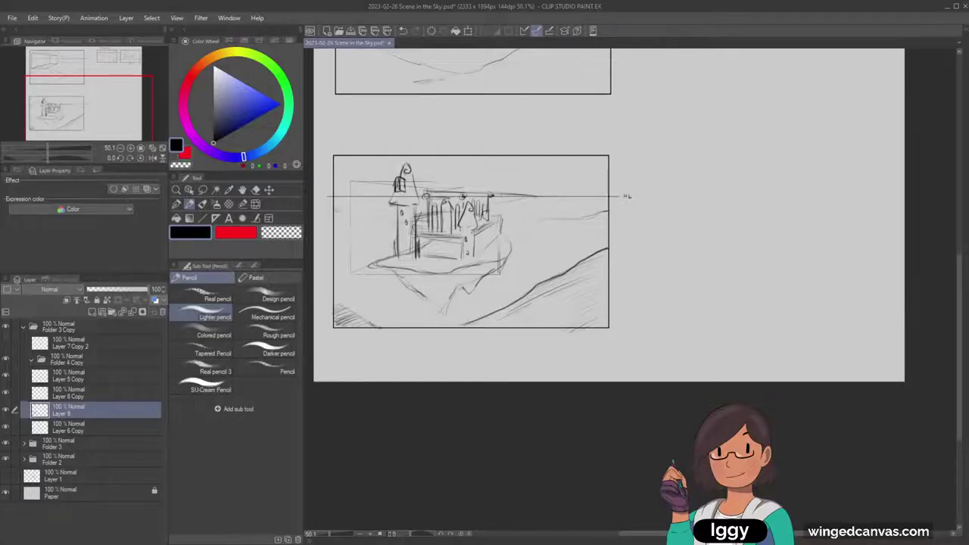
Draw a narrow second tower with a pointed roof and curled finial at the building's right end.
mouse_move(510, 195)
left_mouse_down()
mouse_move(506, 230)
mouse_move(496, 216)
mouse_move(515, 213)
left_mouse_up()
key("ctrl+z")
key("ctrl+z")
key("ctrl+z")
key("ctrl+z")
mouse_move(501, 194)
left_mouse_down()
mouse_move(514, 194)
mouse_move(495, 196)
mouse_move(501, 174)
left_mouse_up()
mouse_move(444, 212)
left_mouse_down()
mouse_move(458, 229)
mouse_move(444, 231)
left_mouse_up()
key("ctrl+z")
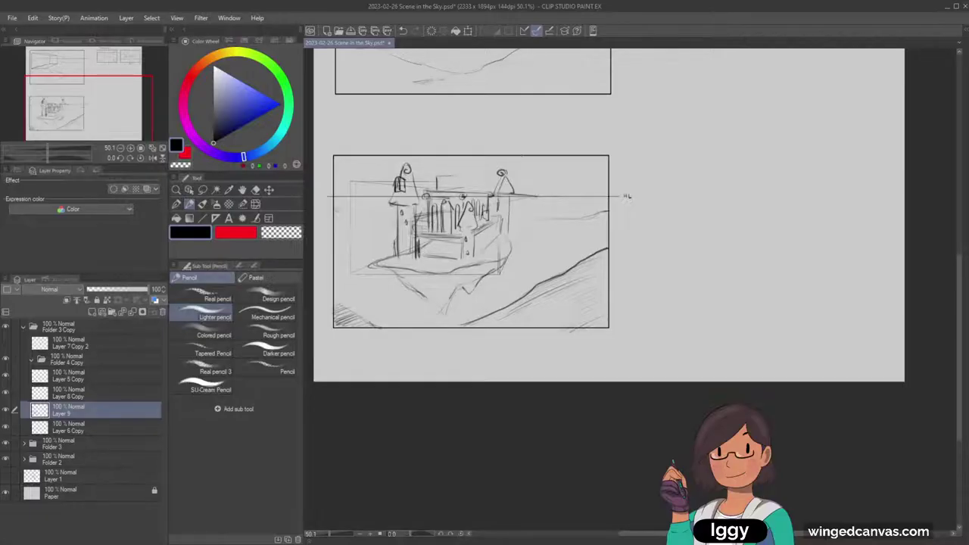
Draw a pyramid roof with an ornamental finial over the main building and add a railing across the arches.
key("ctrl+z")
key("ctrl+z")
key("ctrl+y")
mouse_move(452, 175)
left_mouse_down()
mouse_move(438, 189)
mouse_move(467, 196)
left_mouse_up()
left_click_drag(459, 173, 485, 193)
left_click_drag(452, 164, 452, 171)
left_click_drag(428, 227, 452, 227)
left_click_drag(422, 222, 423, 235)
left_click_drag(447, 180, 433, 193)
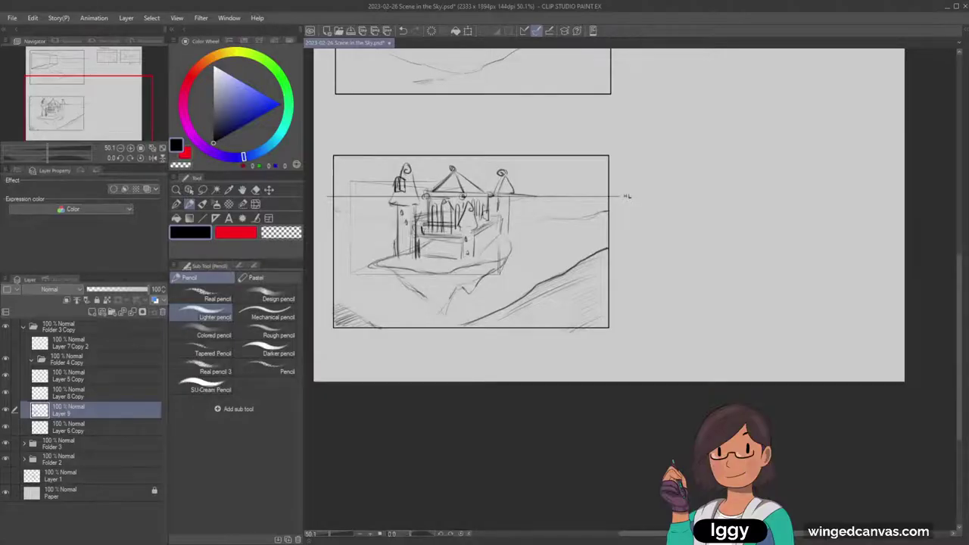
key("e")
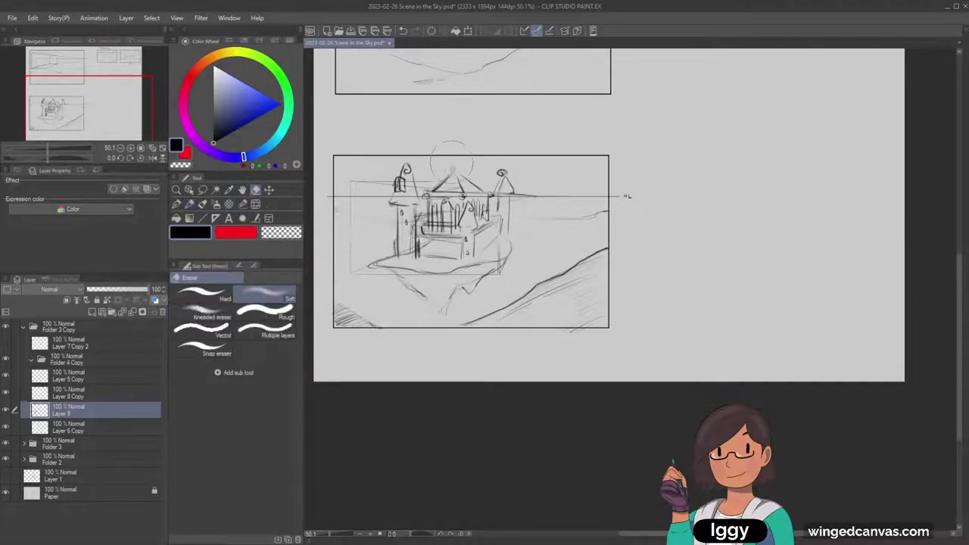
key("p")
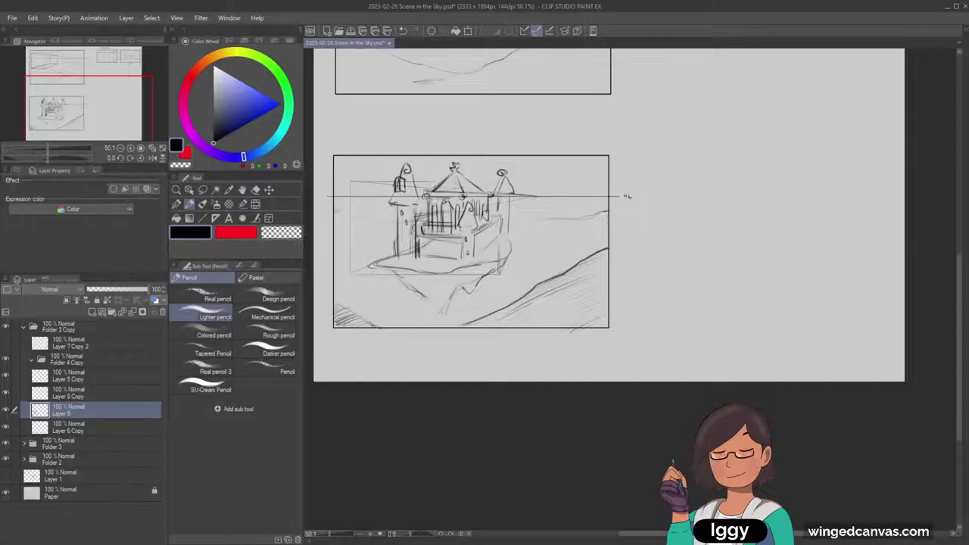
Darken the low walls around the building and hatch the side wall.
left_click_drag(417, 234, 416, 243)
key("ctrl+z")
mouse_move(422, 234)
left_mouse_down()
mouse_move(460, 241)
mouse_move(501, 227)
mouse_move(502, 218)
mouse_move(474, 255)
mouse_move(497, 261)
left_mouse_up()
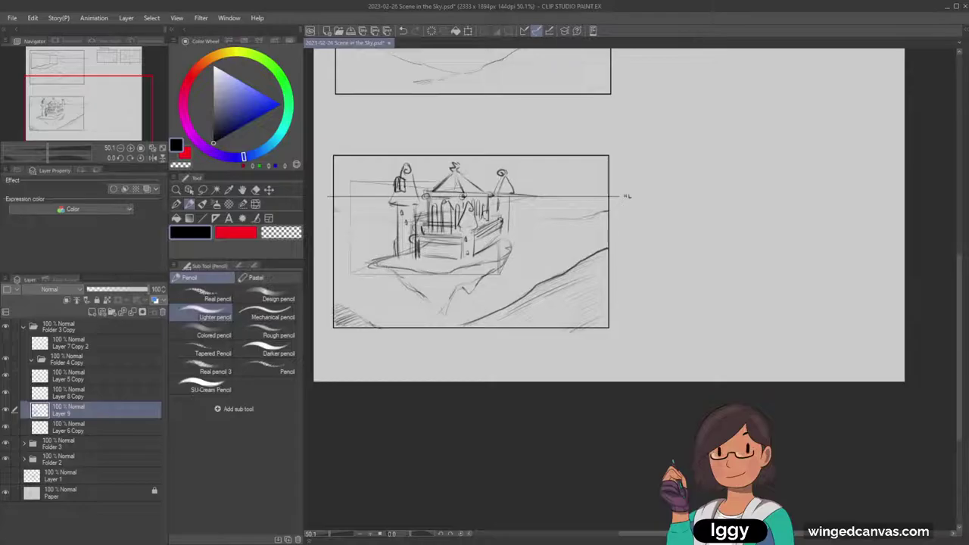
Redraw the island's left rim as a sharper, longer point and darken the tower's base.
left_click(256, 190)
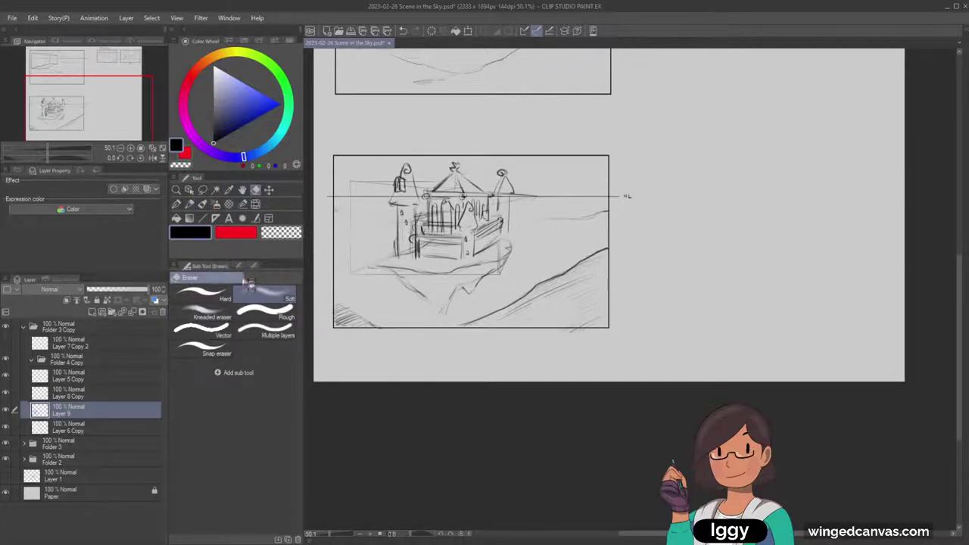
left_click(189, 204)
key("ctrl+z")
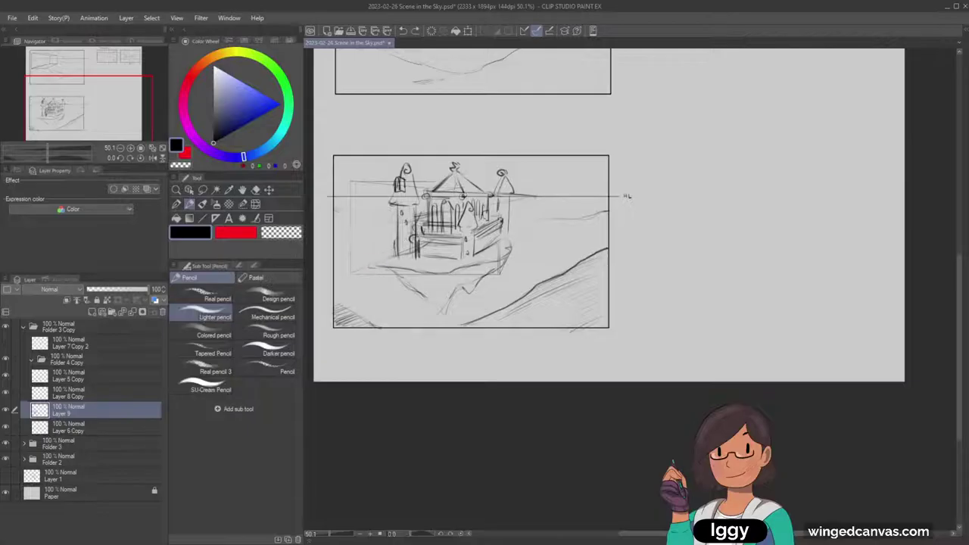
left_click_drag(389, 253, 356, 266)
key("ctrl+z")
mouse_move(352, 181)
left_mouse_down()
mouse_move(353, 274)
mouse_move(353, 232)
mouse_move(353, 271)
mouse_move(407, 282)
left_mouse_up()
key("ctrl+z")
key("ctrl+z")
key("ctrl+z")
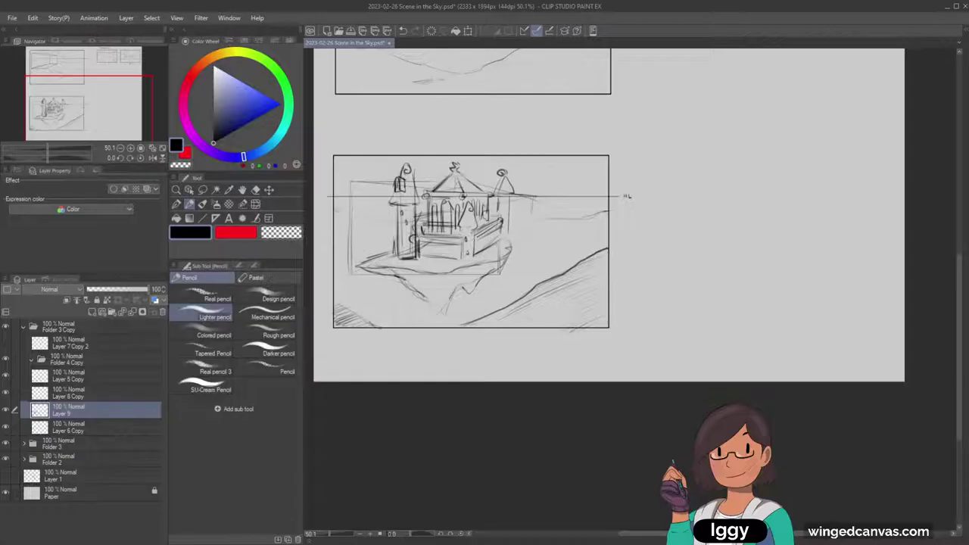
Sketch small scribbled clouds beneath both sides of the floating island.
left_click_drag(374, 286, 419, 297)
left_click_drag(506, 282, 483, 289)
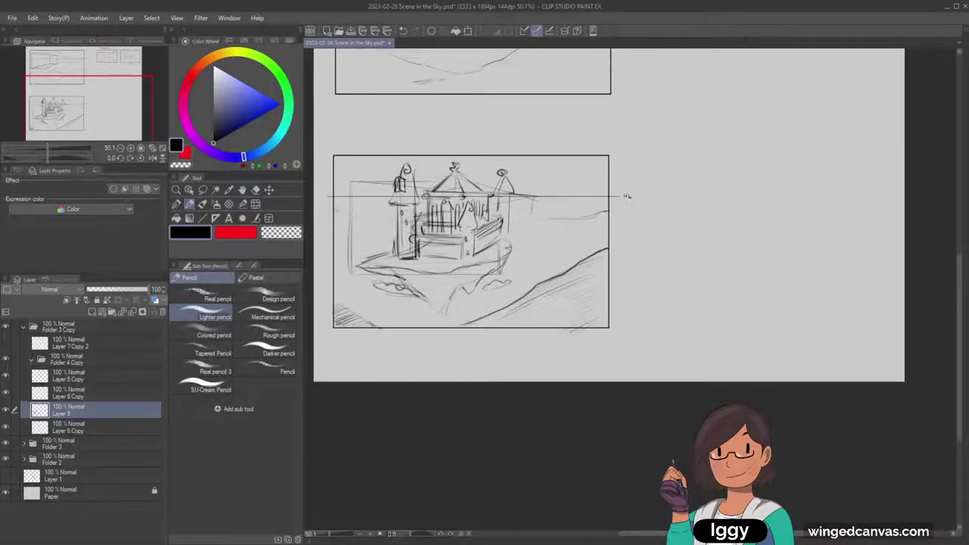
Erase the perspective guide box and stray lines around the castle with the Hard eraser, and return to the Lighter pencil.
left_click(256, 190)
left_click(220, 293)
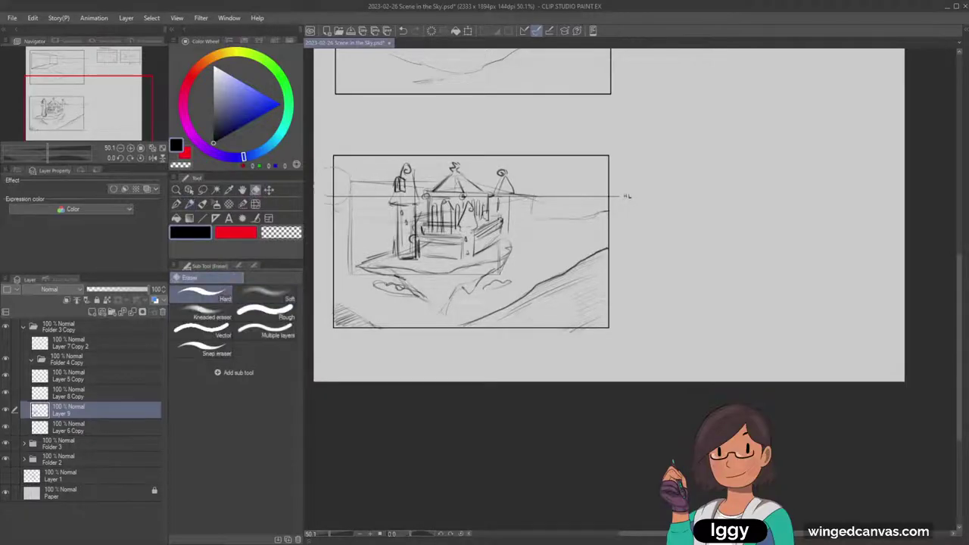
mouse_move(361, 174)
left_mouse_down()
mouse_move(355, 184)
mouse_move(377, 175)
mouse_move(352, 193)
mouse_move(344, 261)
mouse_move(360, 289)
mouse_move(366, 283)
left_mouse_up()
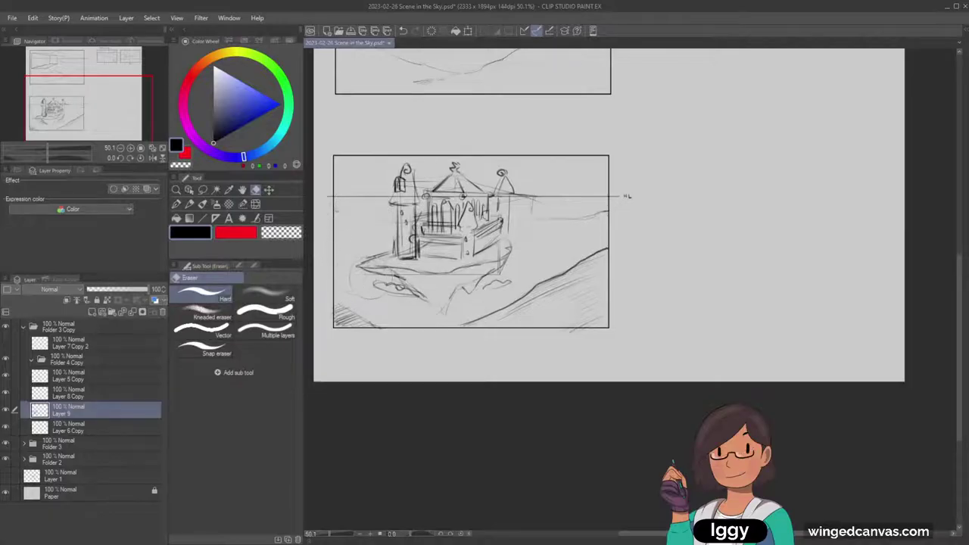
mouse_move(529, 199)
left_mouse_down()
mouse_move(533, 190)
mouse_move(524, 213)
mouse_move(533, 214)
mouse_move(507, 272)
mouse_move(462, 277)
mouse_move(504, 265)
mouse_move(384, 277)
mouse_move(398, 275)
left_mouse_up()
key("ctrl+z")
mouse_move(431, 170)
left_mouse_down()
mouse_move(423, 183)
mouse_move(433, 180)
left_mouse_up()
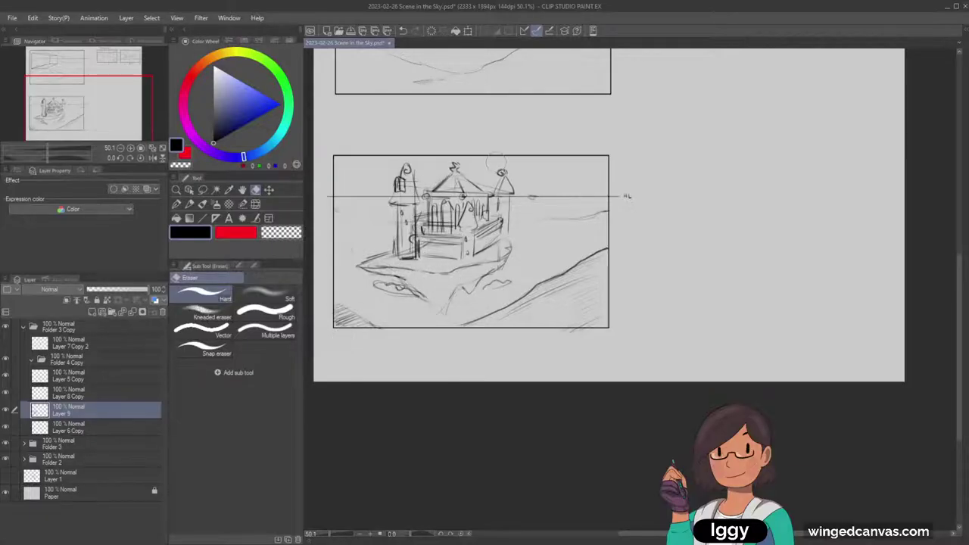
left_click(189, 204)
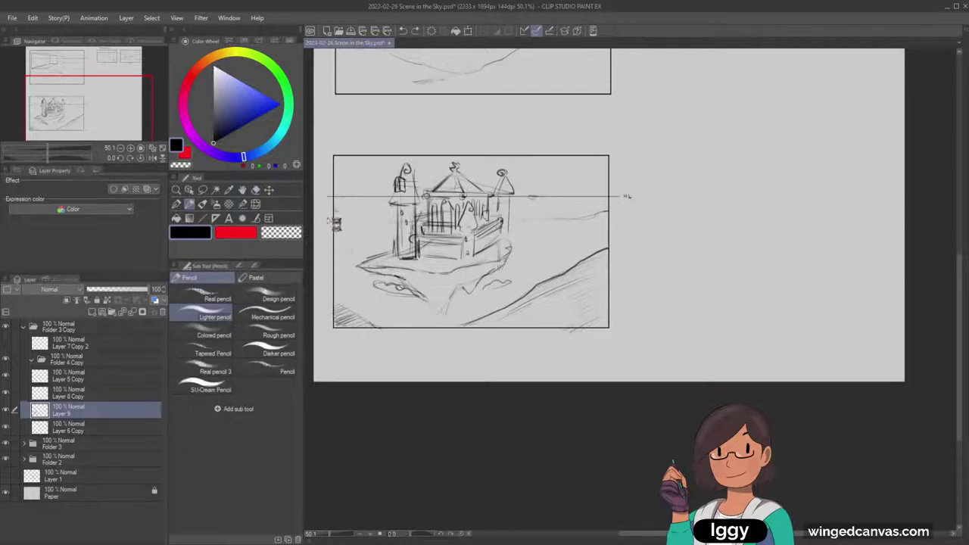
Sketch loose cloud lines in the sky to the left of the tower, above and below the horizon.
mouse_move(337, 194)
left_mouse_down()
mouse_move(382, 186)
mouse_move(373, 166)
left_mouse_up()
key("ctrl+z")
mouse_move(348, 230)
left_mouse_down()
mouse_move(370, 213)
mouse_move(343, 175)
left_mouse_up()
key("ctrl+z")
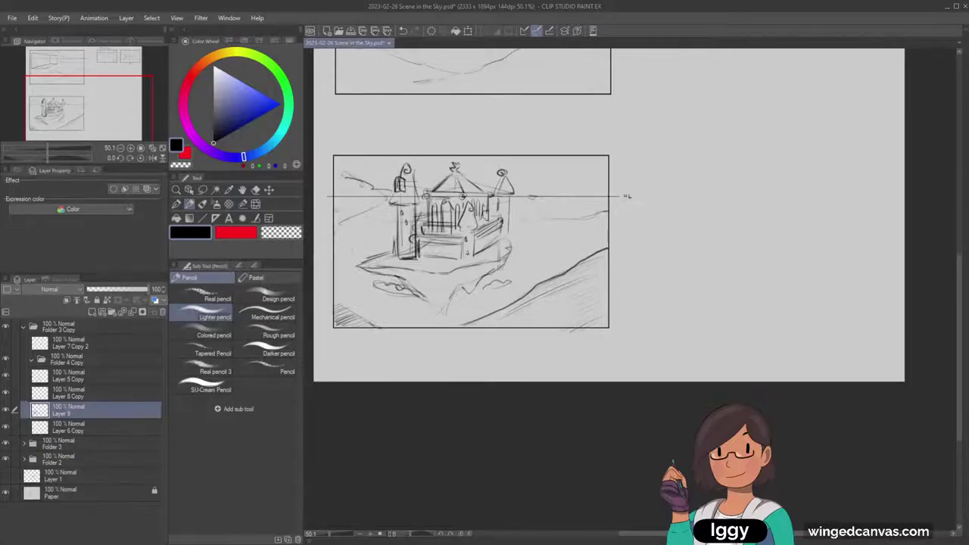
left_click_drag(351, 258, 336, 254)
key("ctrl+z")
Draw puffy clouds behind the right foreground slope, darken the slope's edge and hatch its surface.
mouse_move(569, 237)
left_mouse_down()
mouse_move(531, 261)
mouse_move(563, 265)
mouse_move(468, 326)
left_mouse_up()
mouse_move(536, 286)
left_mouse_down()
mouse_move(470, 325)
mouse_move(601, 250)
left_mouse_up()
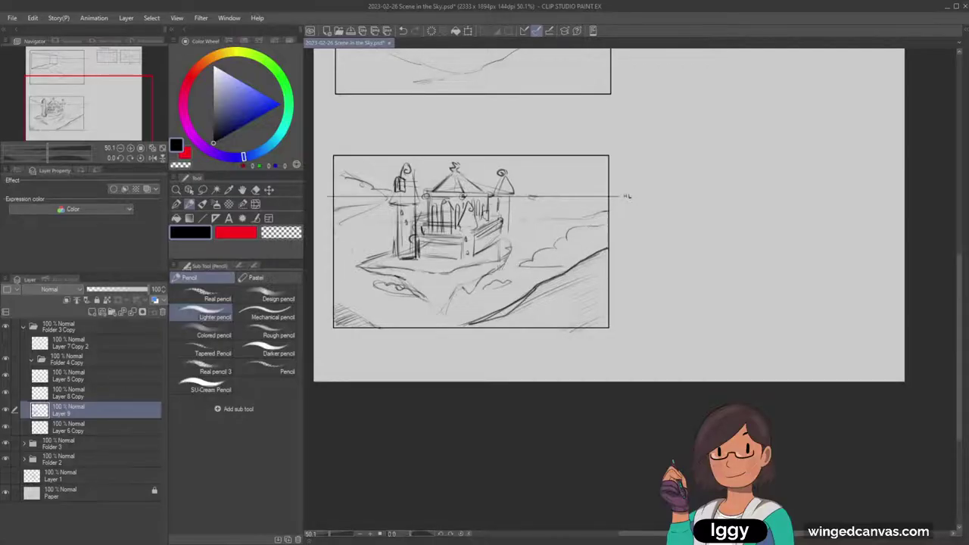
mouse_move(578, 300)
left_mouse_down()
mouse_move(533, 332)
mouse_move(569, 309)
left_mouse_up()
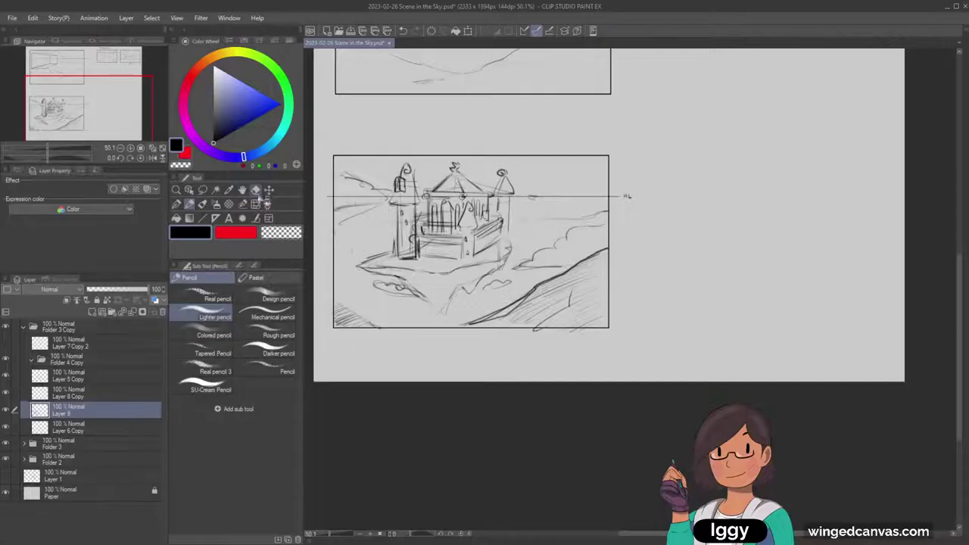
Erase the stray cloud strokes below the horizon at the thumbnail's left edge with the Hard eraser, and return to the pencil.
left_click(255, 189)
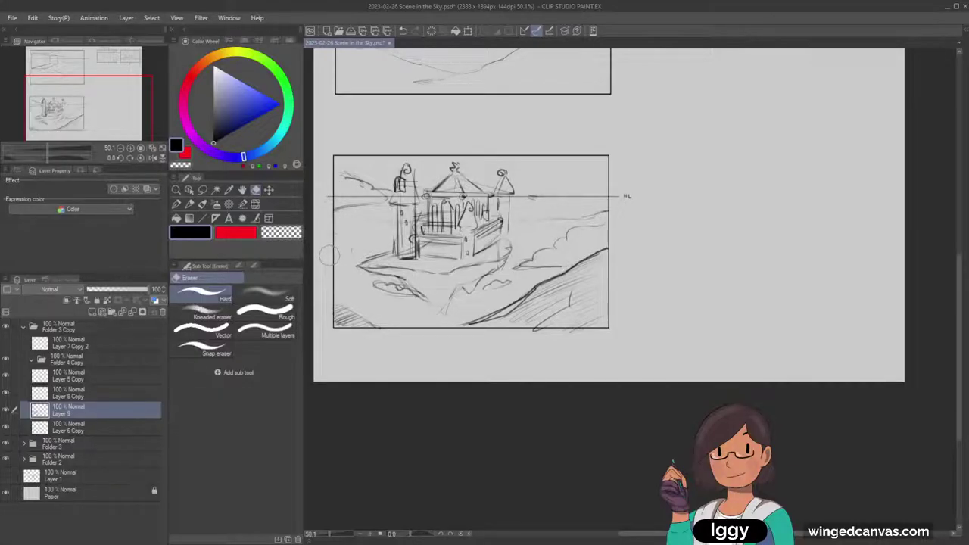
key("p")
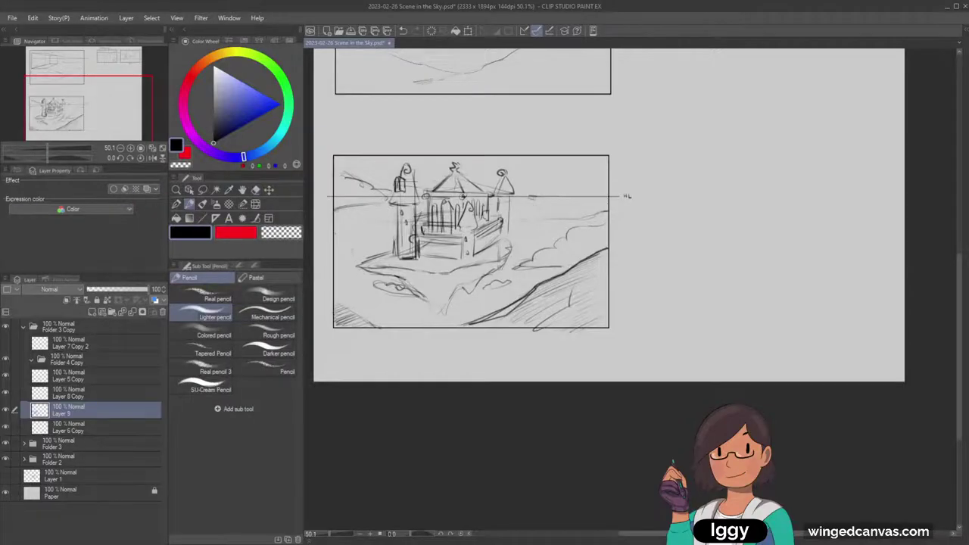
left_click(255, 189)
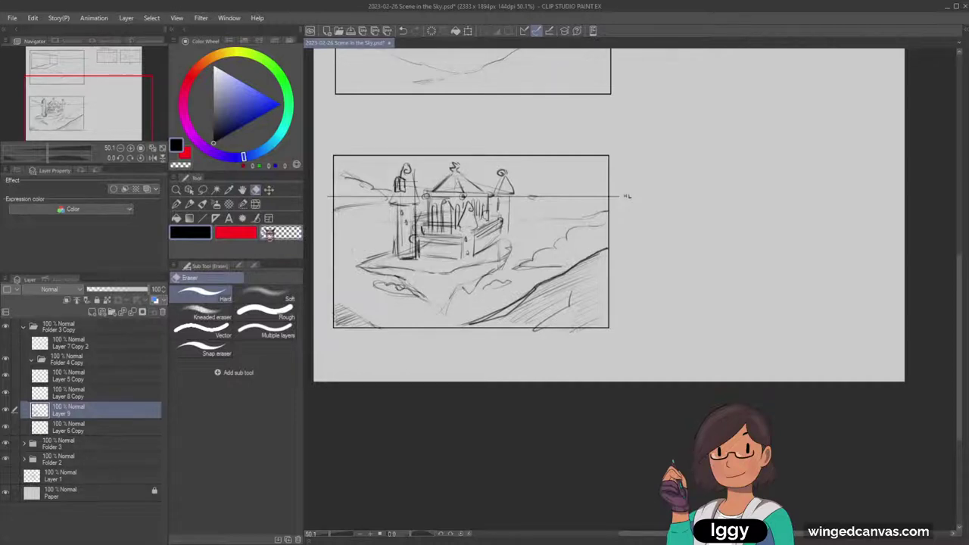
left_click(189, 204)
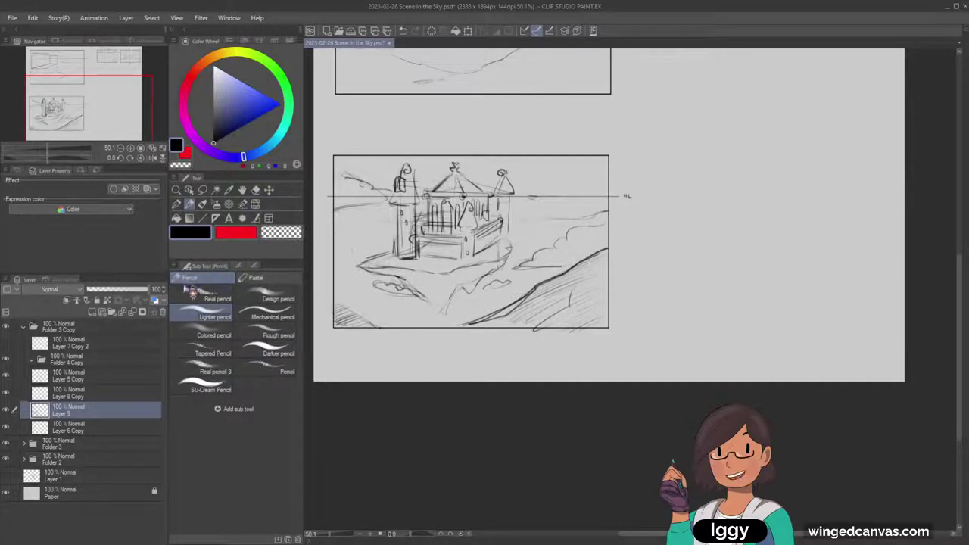
Mark the upper and lower thumbnails with small arrows, between the frames and beneath the perspective box.
left_click_drag(101, 119, 94, 84)
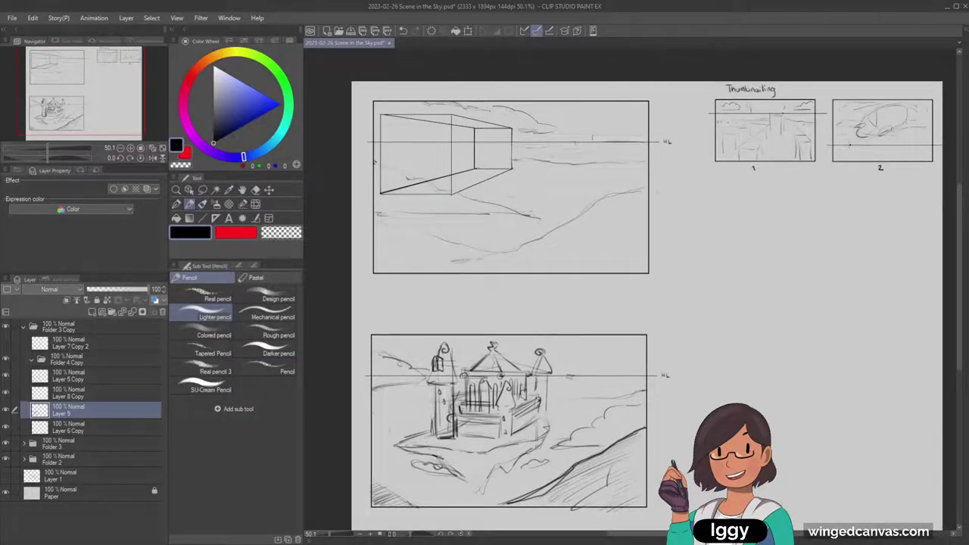
left_click_drag(626, 287, 629, 311)
key("ctrl+z")
left_click_drag(621, 289, 622, 306)
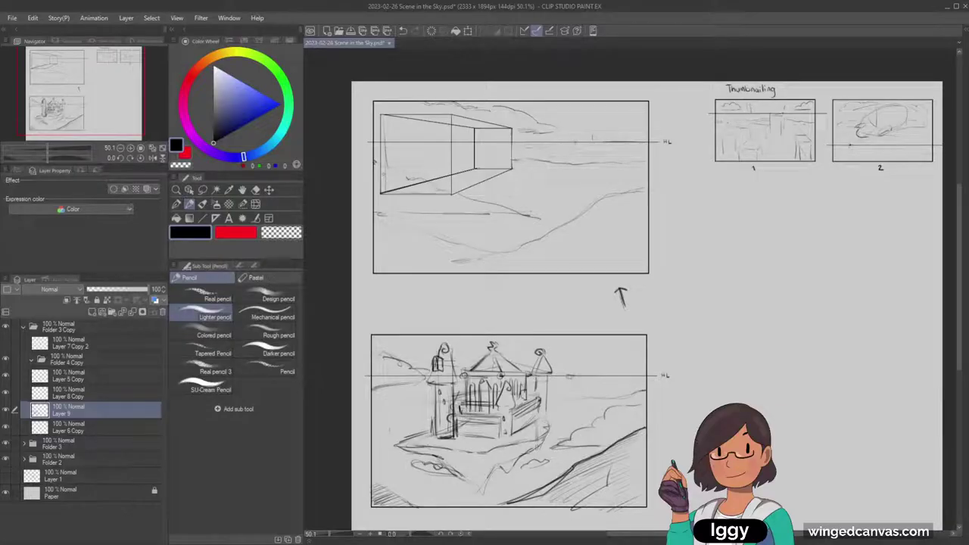
left_click_drag(450, 149, 448, 189)
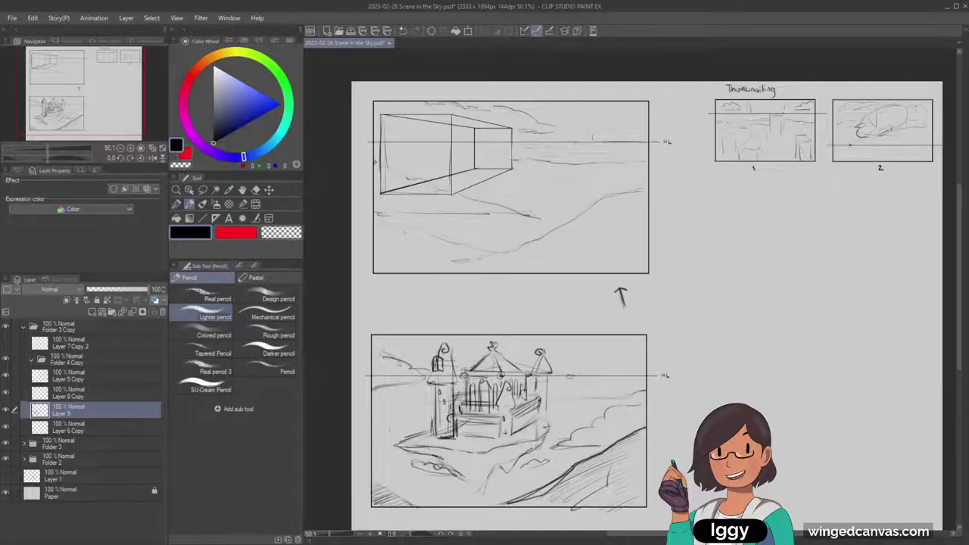
left_click_drag(519, 191, 519, 180)
left_click_drag(512, 186, 528, 186)
left_click_drag(107, 115, 114, 133)
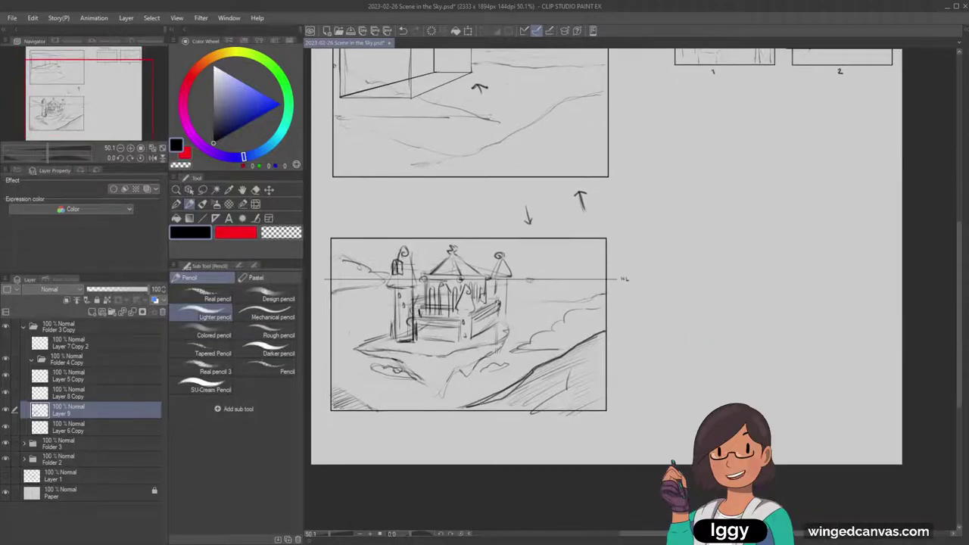
Darken the foreground hill in the lower thumbnail's bottom-left corner and erase the two arrows between the frames.
left_click_drag(330, 380, 382, 413)
key("e")
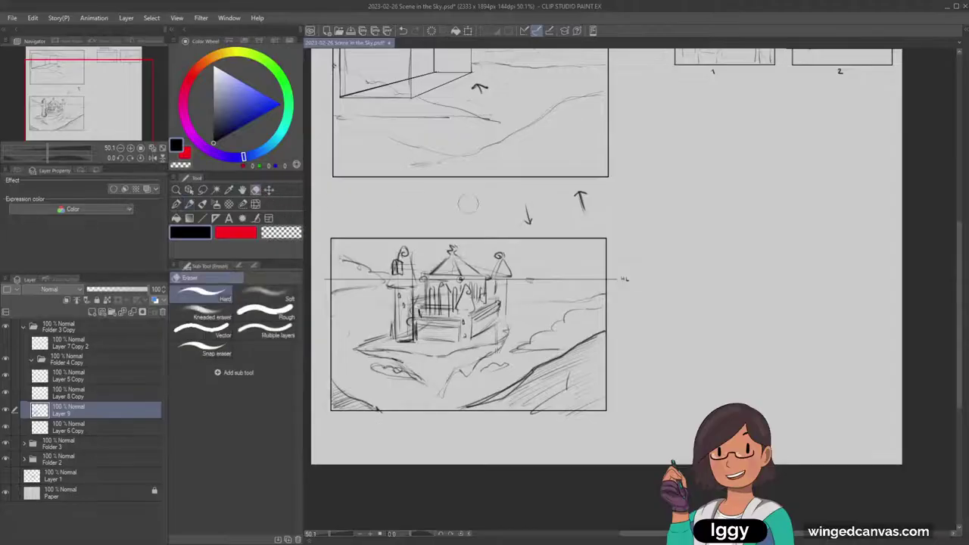
left_click_drag(610, 192, 571, 207)
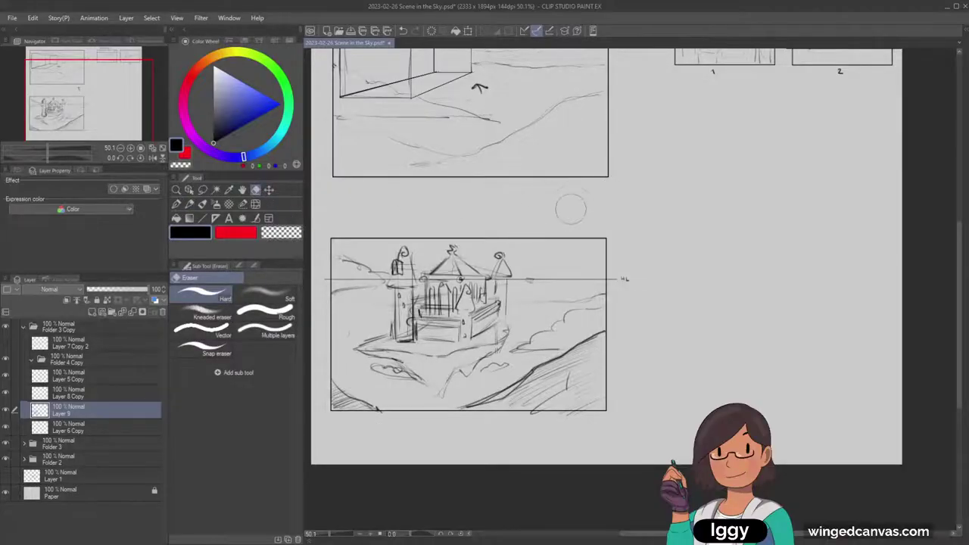
Erase the faint cloud line and the stray mark near the horizon right of the castle, and return to the Lighter pencil.
left_click(190, 205)
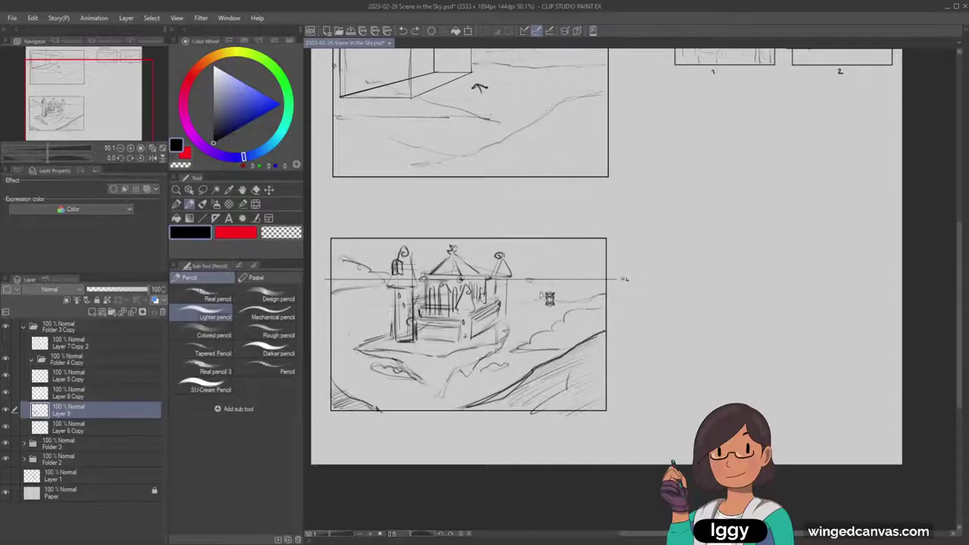
left_click(256, 189)
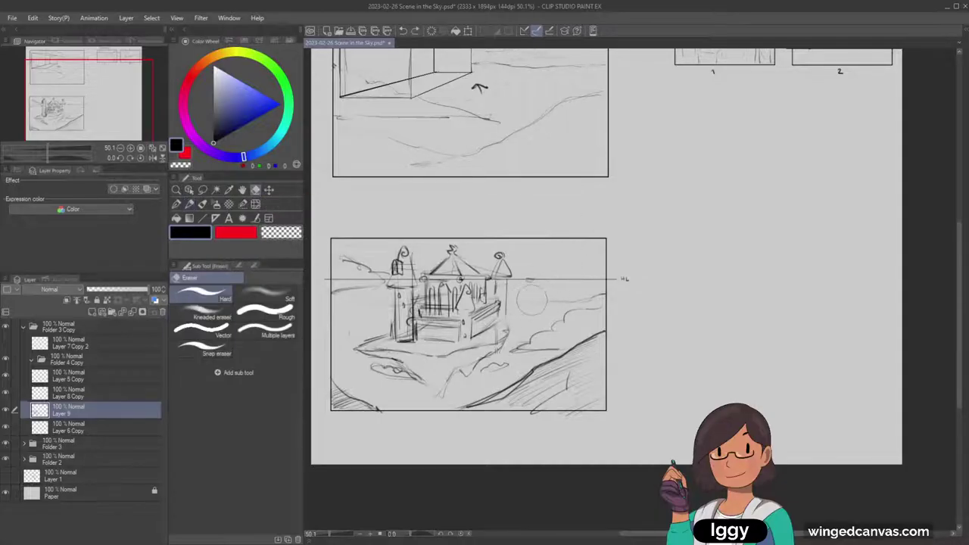
mouse_move(548, 301)
left_mouse_down()
mouse_move(578, 298)
mouse_move(560, 299)
mouse_move(530, 281)
left_mouse_up()
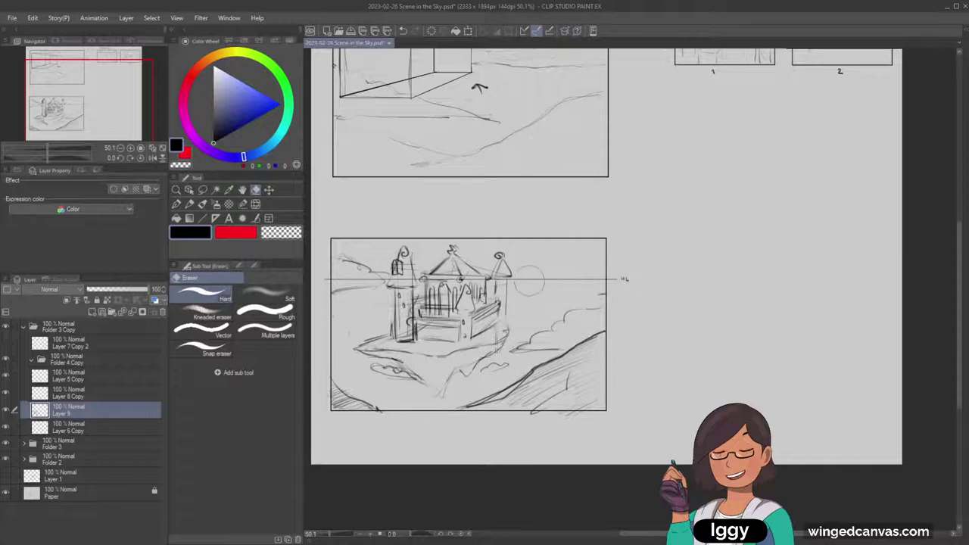
left_click(190, 203)
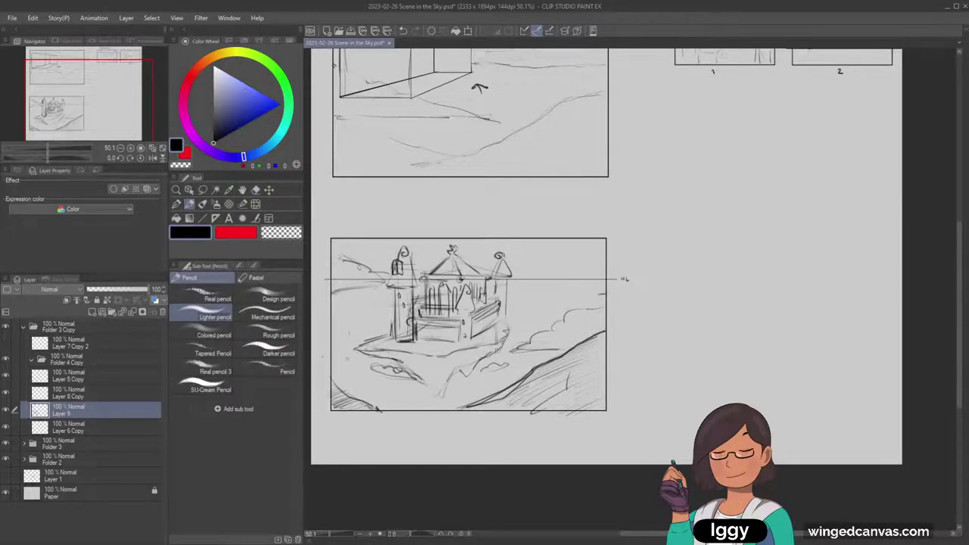
Sketch loose cloud strokes in the lower thumbnail's bottom-left area and add puffs to the cloud bank above the right foreground slope.
left_click_drag(354, 395, 407, 391)
left_click_drag(346, 358, 340, 377)
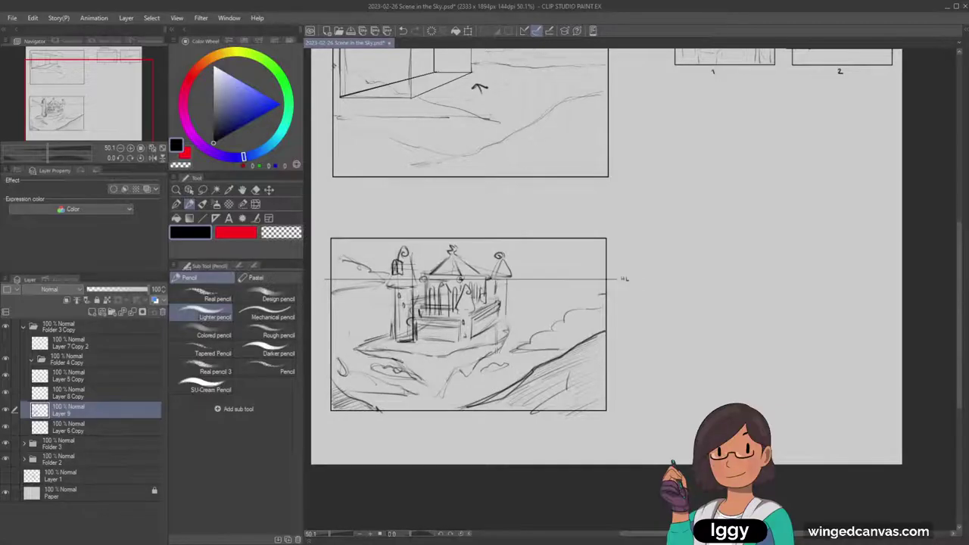
left_click_drag(566, 319, 587, 311)
Try layered flat cloud strokes across the horizon line right of the castle, and undo them.
mouse_move(569, 258)
left_mouse_down()
mouse_move(525, 265)
mouse_move(568, 270)
left_mouse_up()
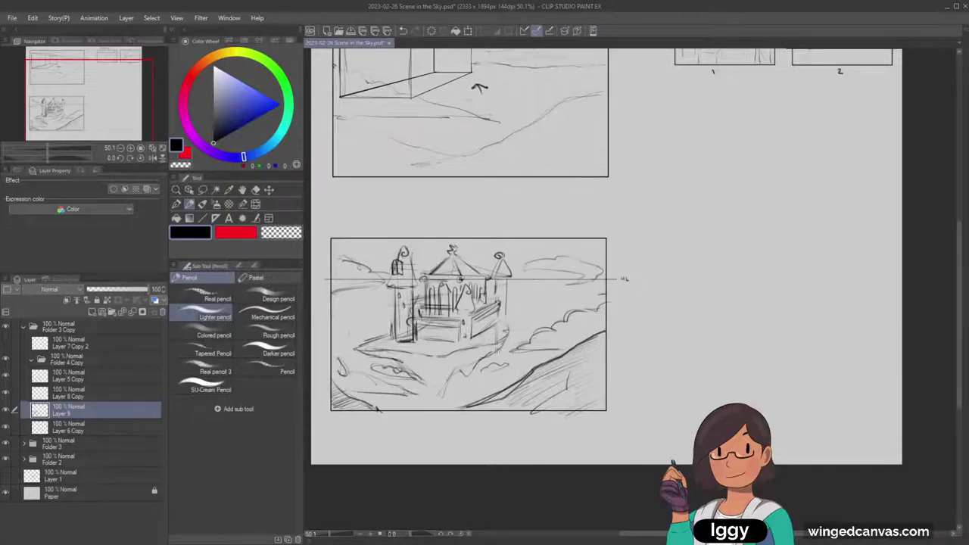
mouse_move(548, 259)
left_mouse_down()
mouse_move(518, 266)
mouse_move(580, 278)
mouse_move(547, 286)
mouse_move(588, 288)
left_mouse_up()
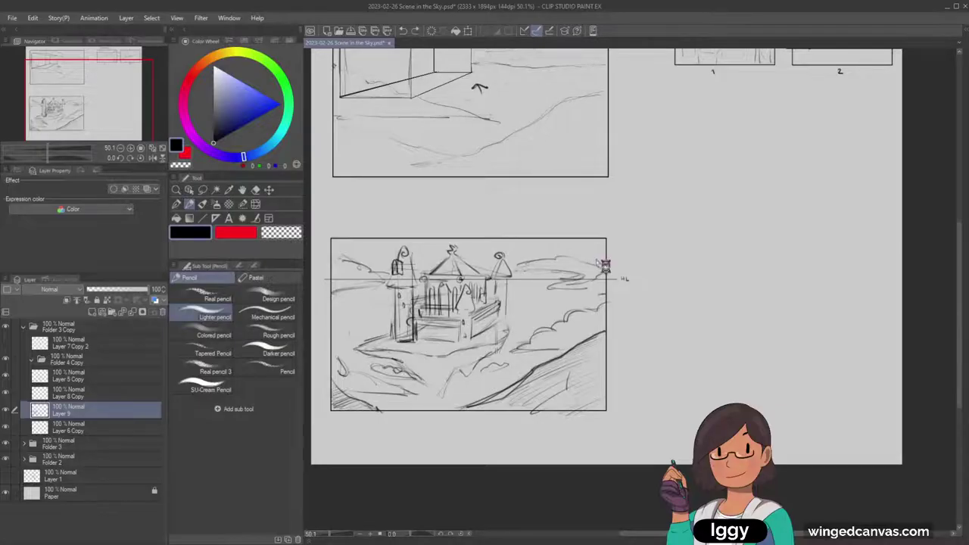
key("ctrl+z")
key("ctrl+z")
key("ctrl+z")
key("ctrl+z")
key("ctrl+z")
key("ctrl+z")
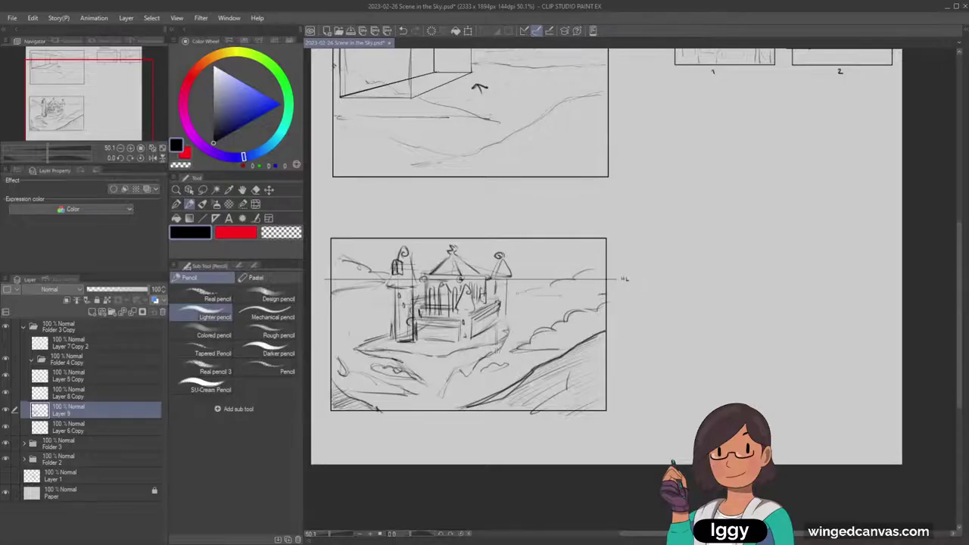
key("ctrl+z")
key("ctrl+z")
key("ctrl+z")
Outline a broad cloud right of the castle that rises above the horizon line and tapers off near the frame edge.
left_click_drag(583, 281, 593, 291)
mouse_move(516, 273)
left_mouse_down()
mouse_move(529, 266)
mouse_move(573, 293)
left_mouse_up()
key("ctrl+z")
Mark the cloud above the horizon with an upward arrow, and undo the mark.
left_click_drag(535, 267, 534, 278)
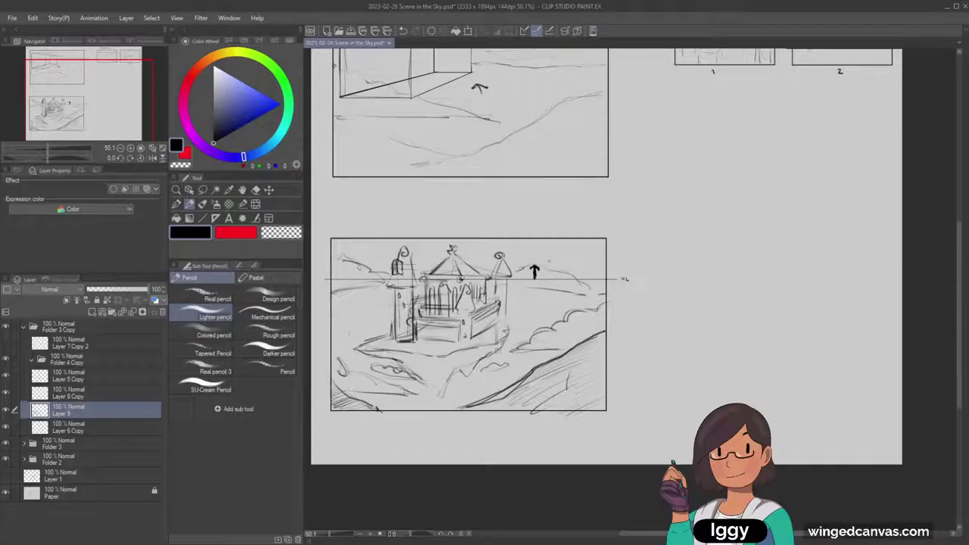
key("ctrl+z")
key("ctrl+z")
key("ctrl+z")
mouse_move(524, 273)
left_mouse_down()
mouse_move(543, 273)
mouse_move(526, 275)
mouse_move(542, 275)
mouse_move(531, 288)
left_mouse_up()
key("ctrl+z")
key("ctrl+z")
Sketch converging guide lines and a flat slab just below the horizon right of the castle, marked with a downward arrow.
left_click_drag(548, 290, 510, 334)
left_click_drag(539, 288, 546, 327)
key("ctrl+z")
mouse_move(539, 288)
left_mouse_down()
mouse_move(551, 326)
mouse_move(537, 331)
left_mouse_up()
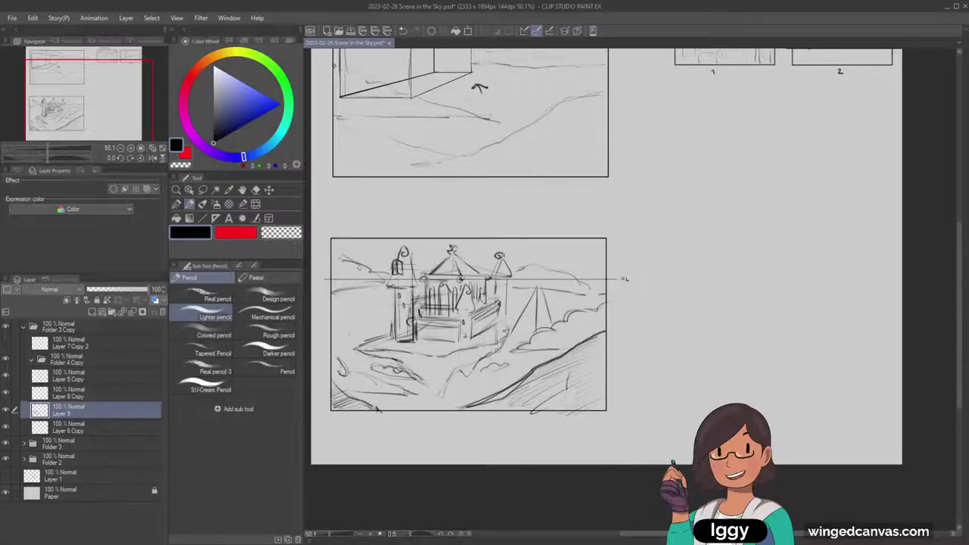
left_click_drag(515, 296, 592, 296)
left_click_drag(514, 286, 582, 286)
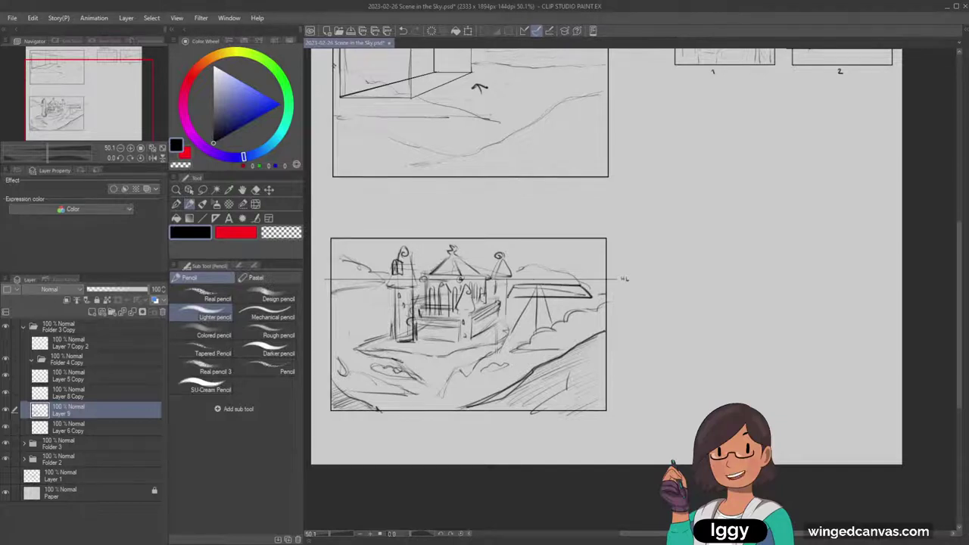
mouse_move(513, 285)
left_mouse_down()
mouse_move(515, 295)
mouse_move(546, 273)
left_mouse_up()
Write an underlined "3D" beside the lower thumbnail, and undo it together with the slab, arrow and converging guide lines.
left_click_drag(640, 246, 650, 256)
left_click_drag(639, 258, 657, 264)
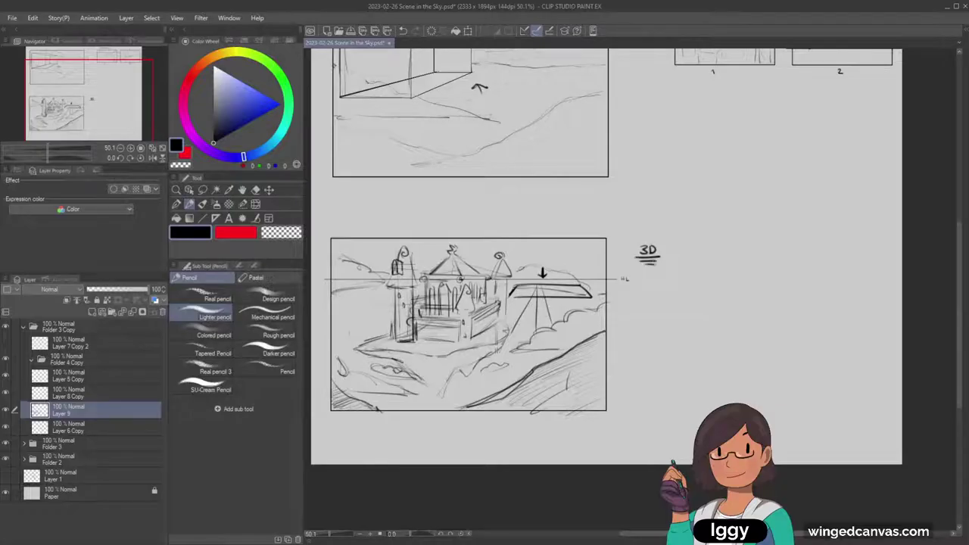
left_click(660, 249)
key("ctrl+z")
key("ctrl+z")
key("ctrl+z")
key("ctrl+z")
key("ctrl+z")
key("ctrl+z")
key("ctrl+z")
key("ctrl+z")
key("ctrl+z")
key("ctrl+z")
key("ctrl+z")
key("ctrl+z")
key("ctrl+z")
key("ctrl+z")
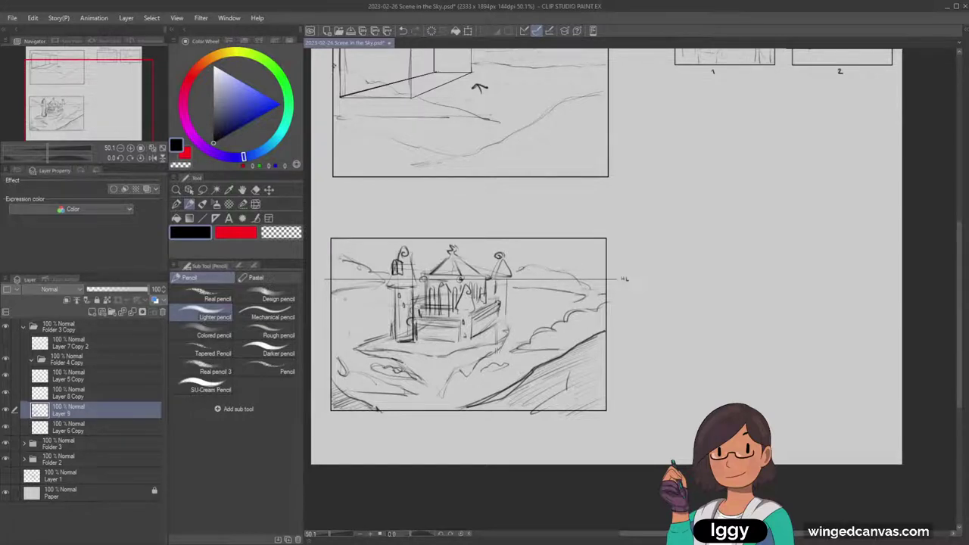
Restore the strokes under the right-hand cloud, erase the small clouds beneath the island with the Hard eraser, and return to the pencil.
key("ctrl+y")
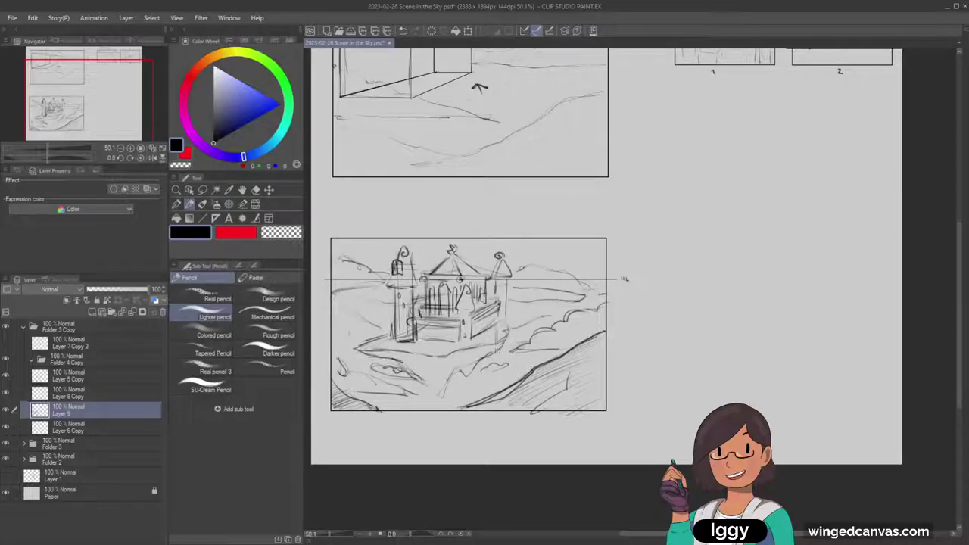
key("e")
mouse_move(373, 368)
left_mouse_down()
mouse_move(404, 383)
mouse_move(341, 379)
left_mouse_up()
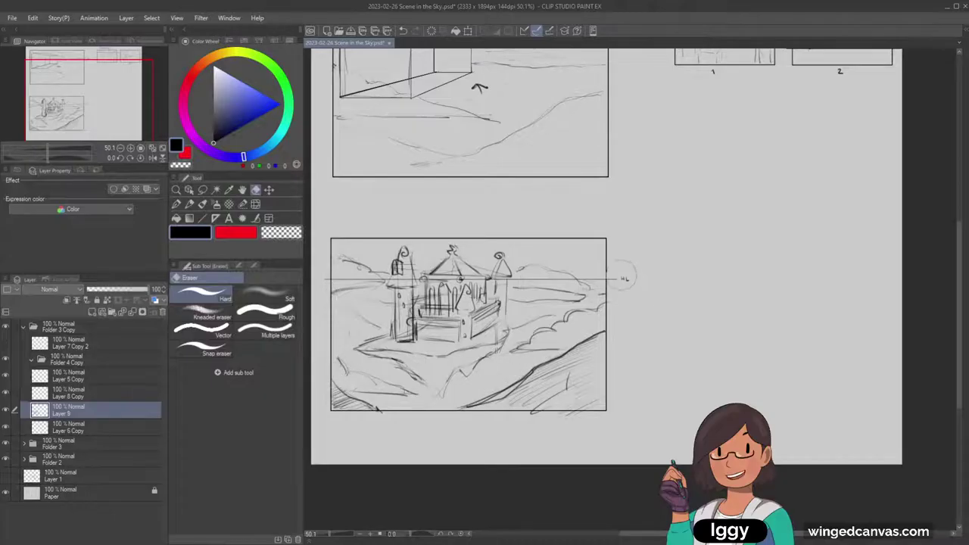
key("p")
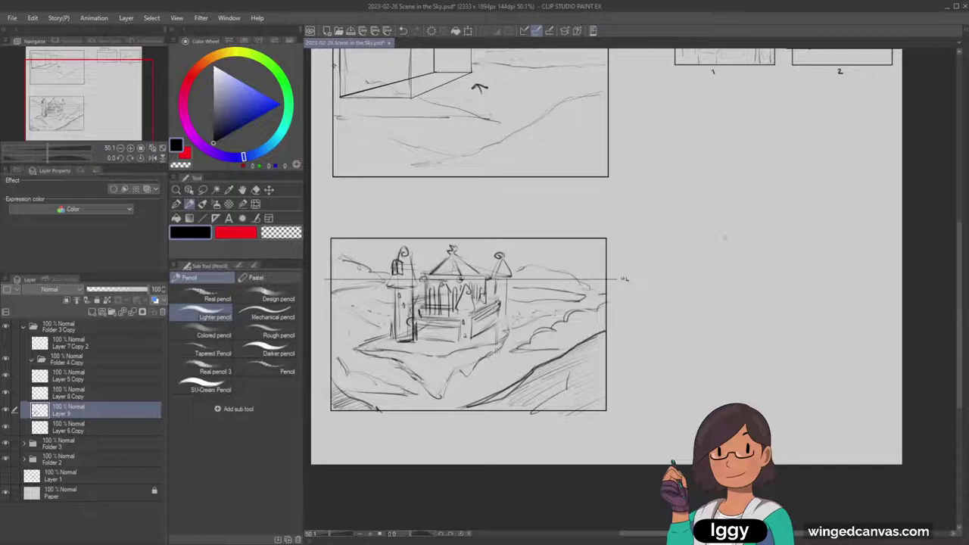
Examine the whole canvas and check which thumbnail belongs to the collapsed Folder 3 Copy by toggling its visibility.
left_click(176, 190)
left_click_drag(411, 254, 340, 254)
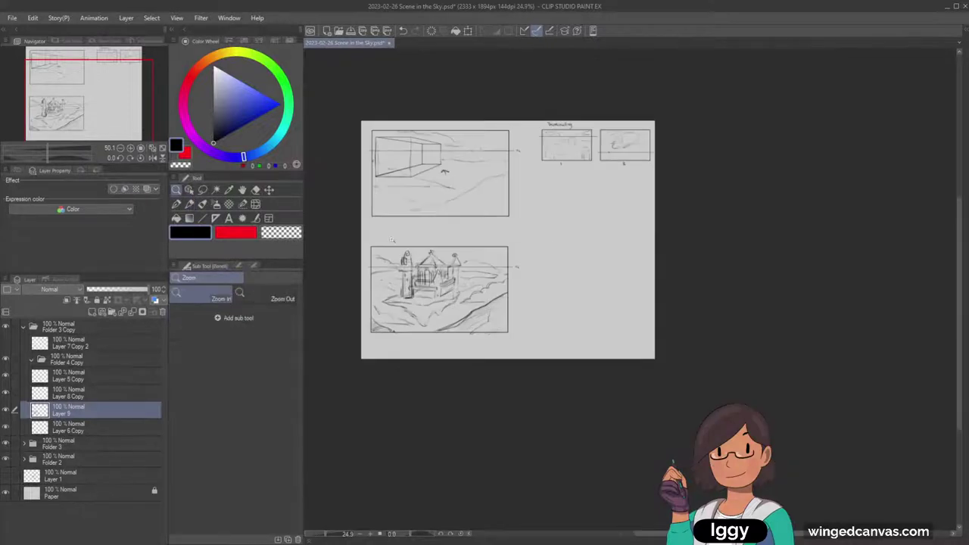
left_click(606, 155)
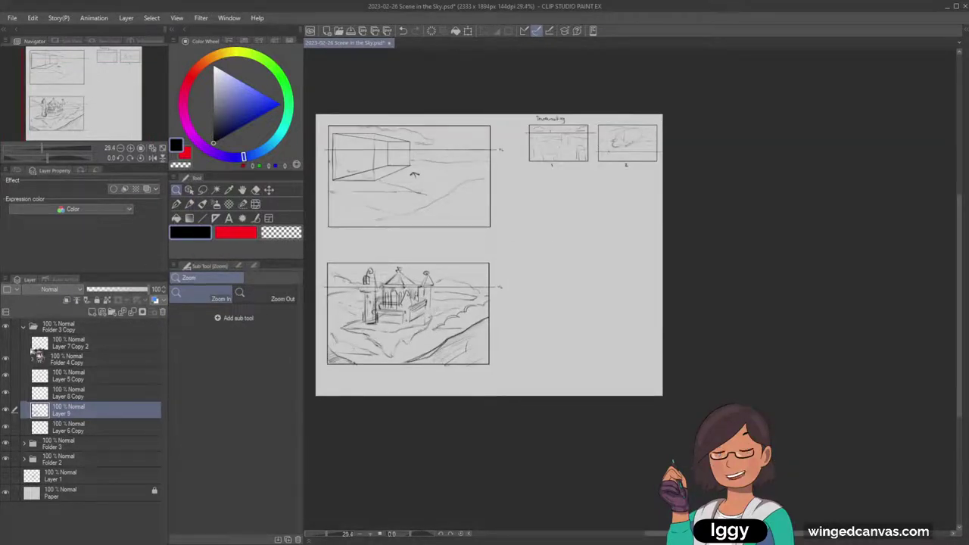
left_click(23, 327)
left_click(6, 327)
left_click(6, 326)
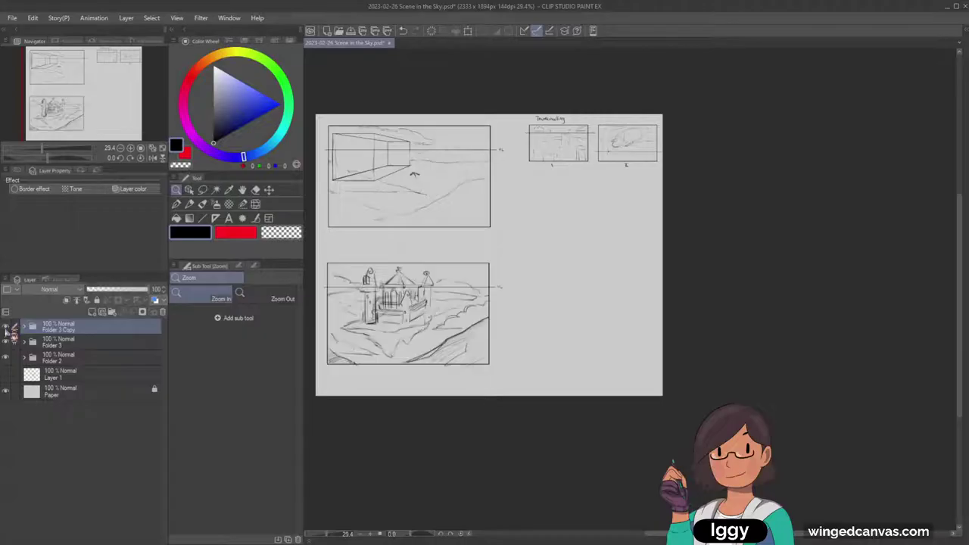
Locate the arrow beneath the upper thumbnail's perspective box on Layer 9 and erase it with the Hard eraser.
left_click(255, 190)
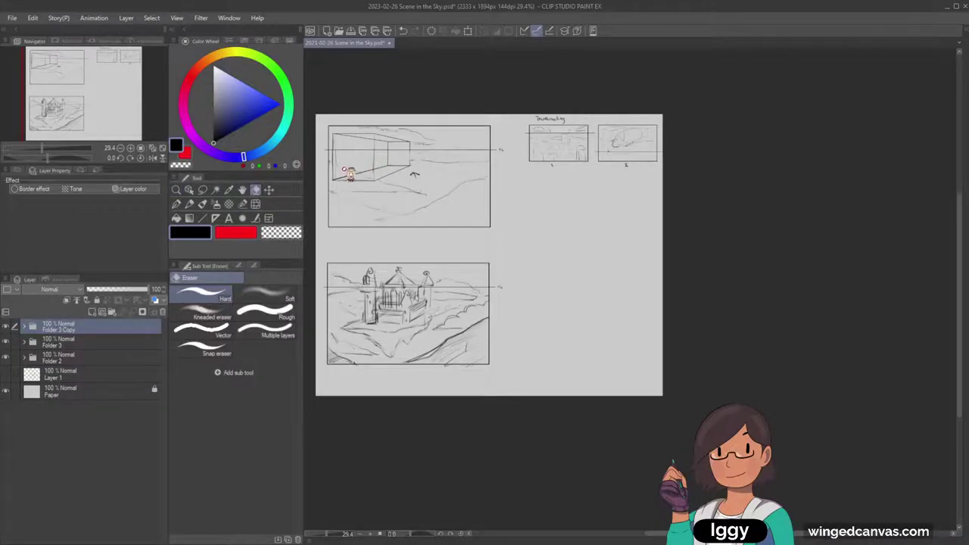
left_click(24, 326)
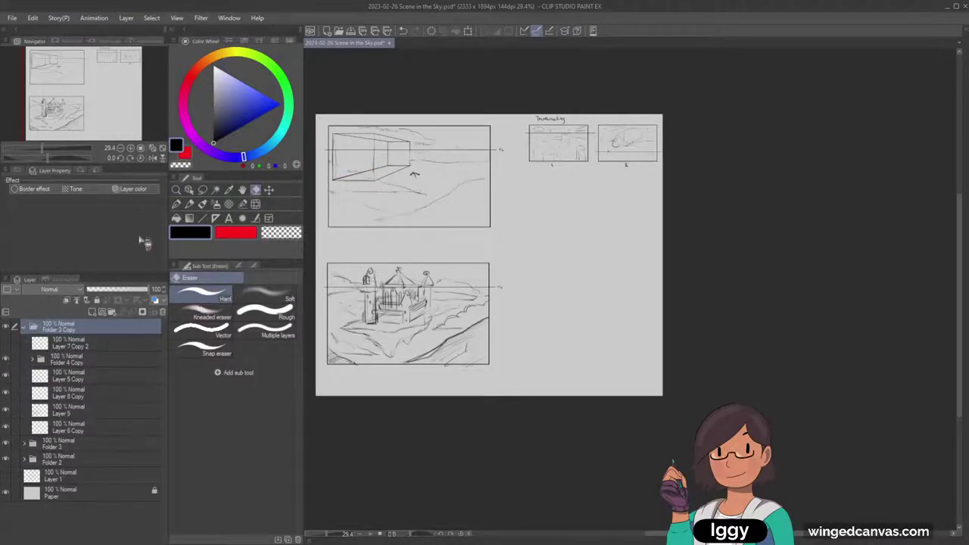
key("o")
left_click(342, 170)
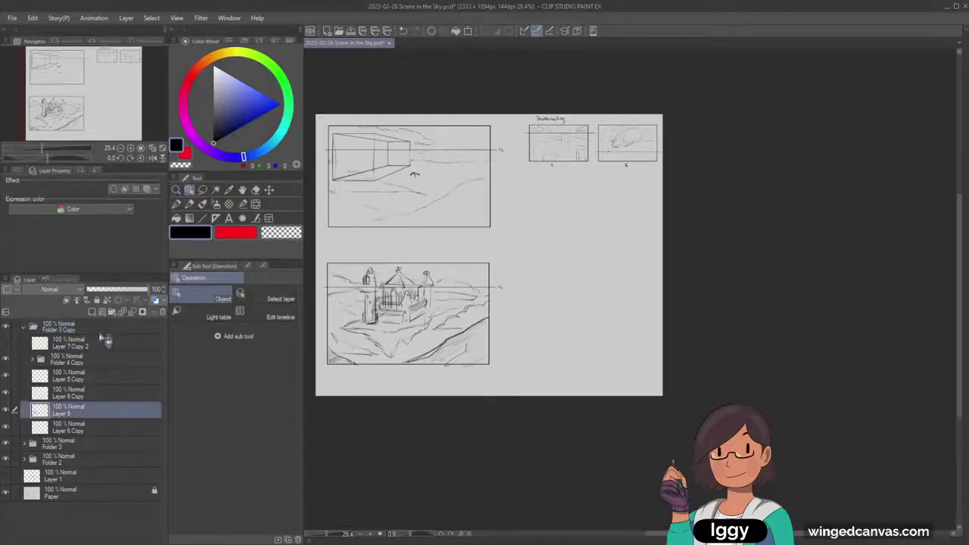
left_click(6, 409)
left_click(6, 410)
key("e")
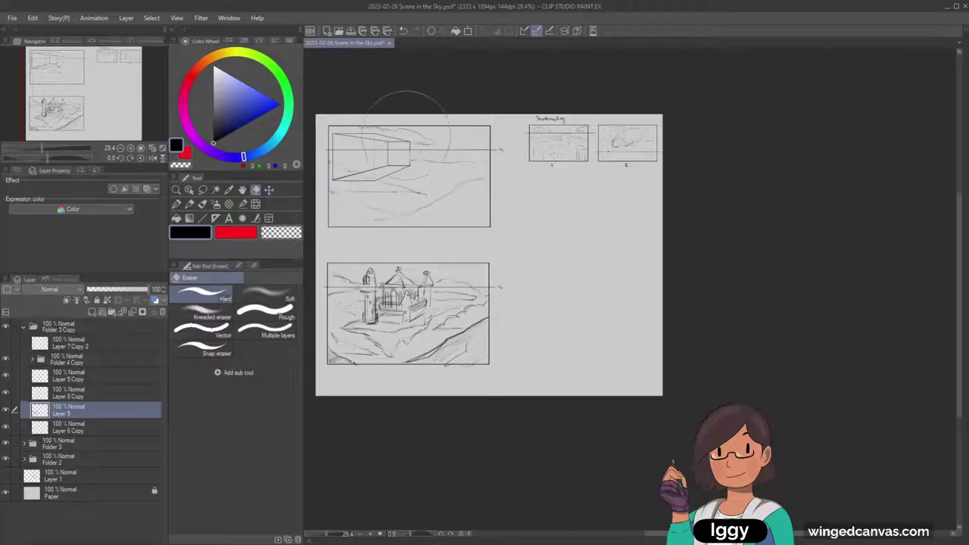
Collapse Folder 3 Copy and move its castle thumbnail up so it sits directly beneath the upper frame.
left_click(24, 327)
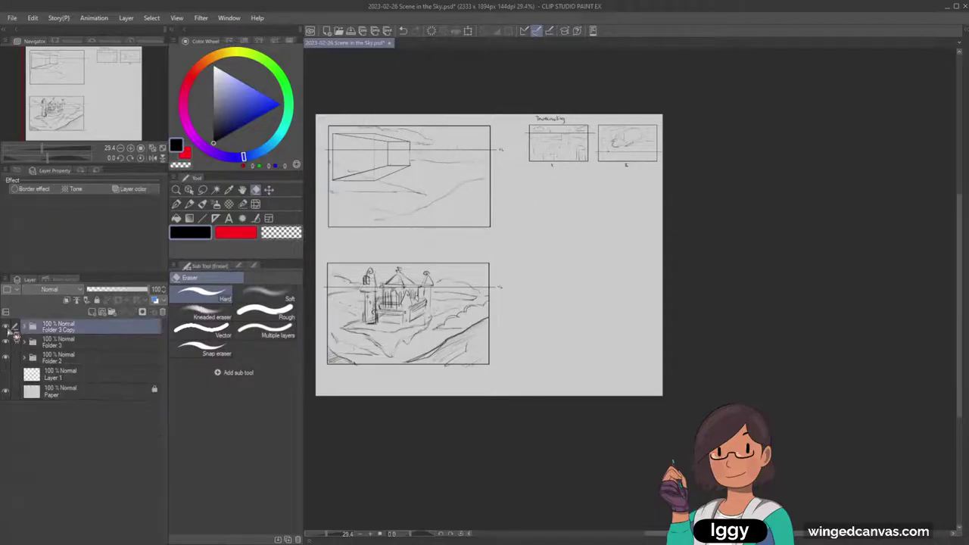
left_click(6, 327)
left_click(6, 327)
left_click(6, 327)
left_click(6, 327)
left_click(269, 190)
left_click_drag(406, 300, 405, 276)
left_click_drag(406, 274, 405, 273)
Duplicate Folder 3 Copy and Folder 3 together and merge the duplicates into a single layer.
left_click(75, 347, "shift")
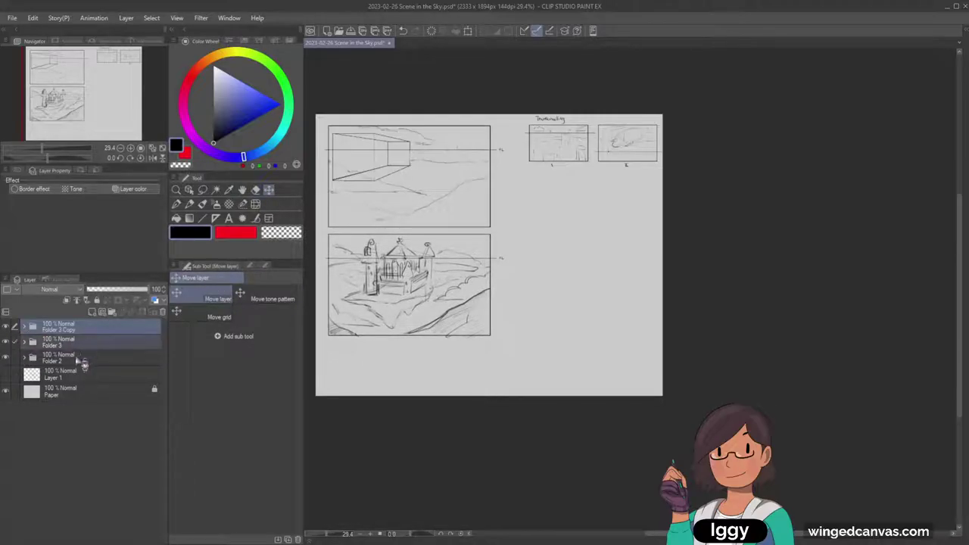
key("ctrl+c")
key("ctrl+v")
left_click(86, 346, "shift")
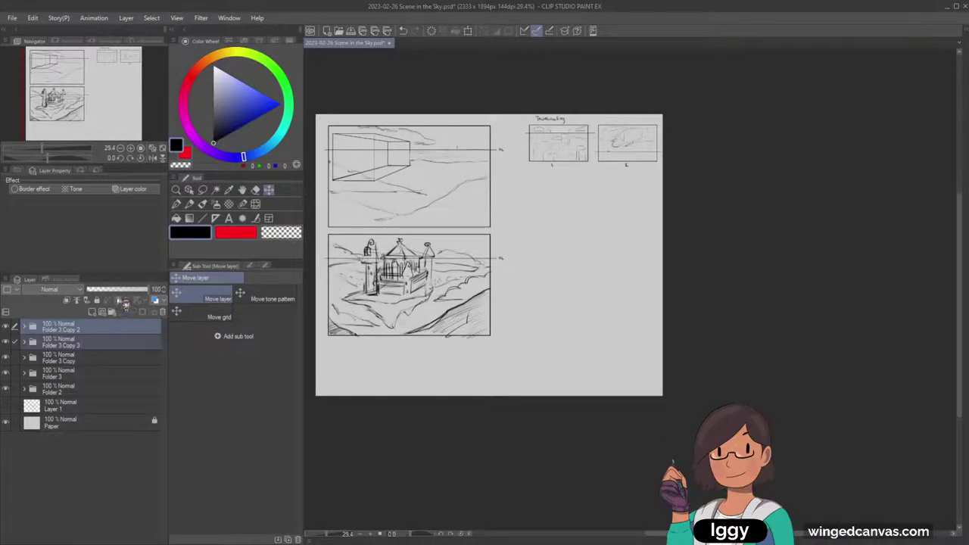
key("shift+alt+e")
Scale the merged pair of thumbnails down and place it beneath the small numbered thumbnails on the canvas's right side.
key("ctrl+t")
left_click_drag(324, 106, 407, 213)
left_click_drag(468, 271, 629, 224)
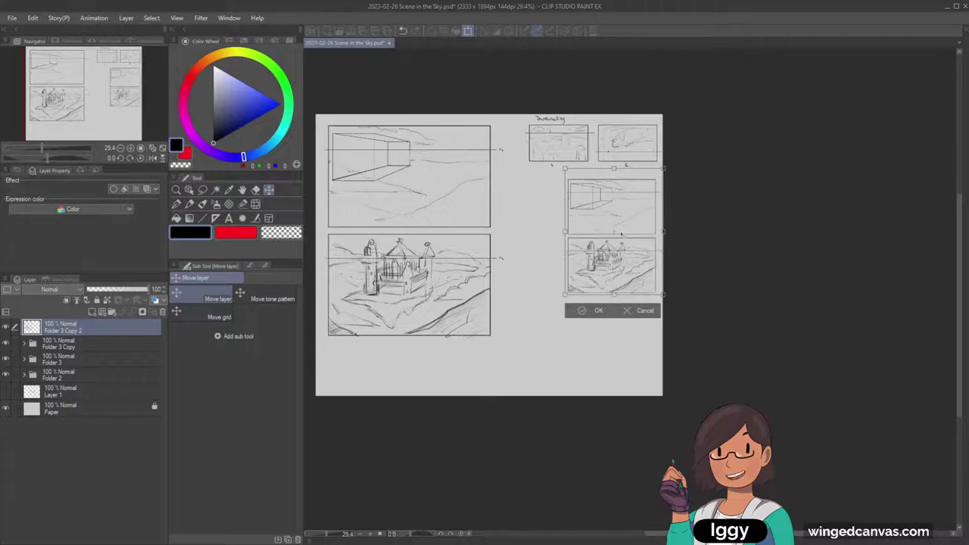
left_click_drag(568, 292, 575, 282)
left_click(579, 297)
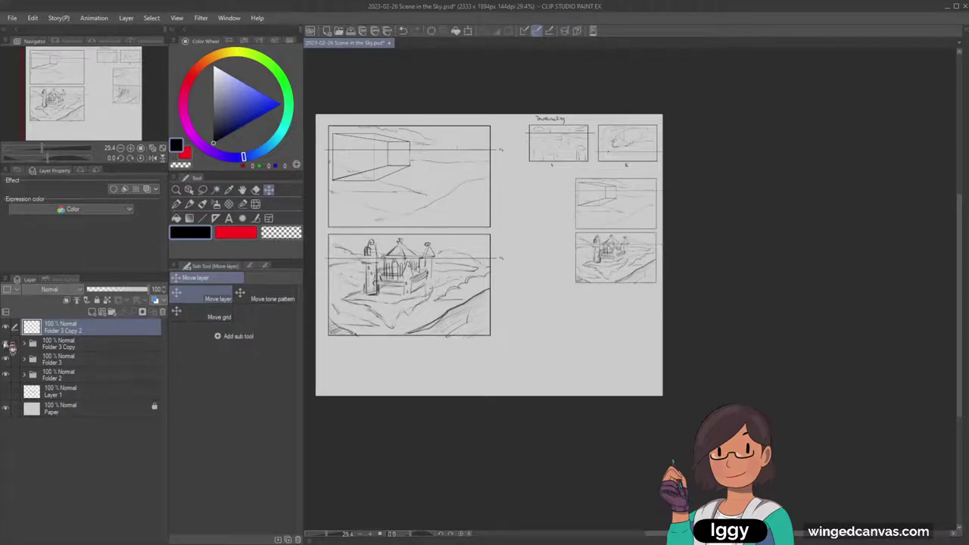
Hide Folder 3 with the large perspective box thumbnail, keeping Folder 3 Copy and Folder 2 shown.
left_click(11, 346)
left_click(11, 346)
left_click(16, 359)
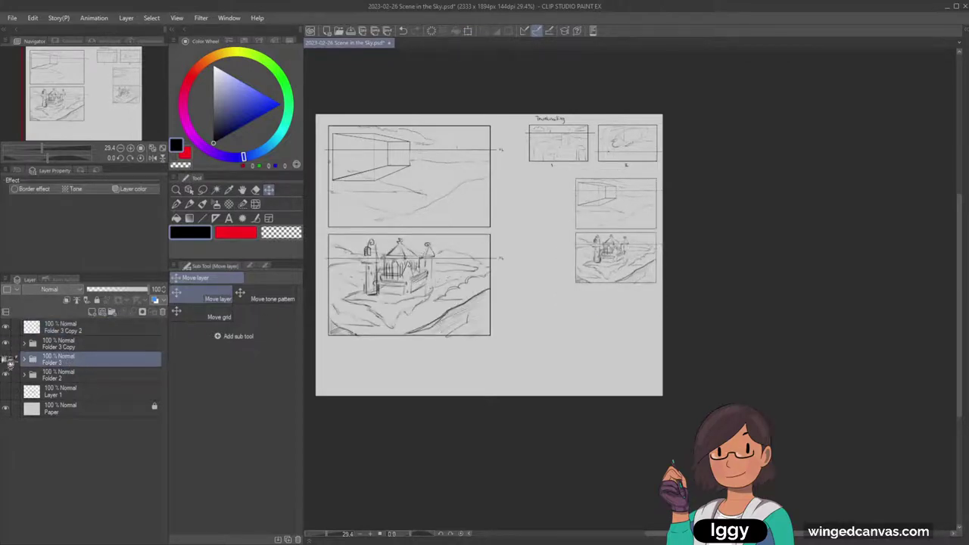
left_click(6, 358)
left_click(8, 374)
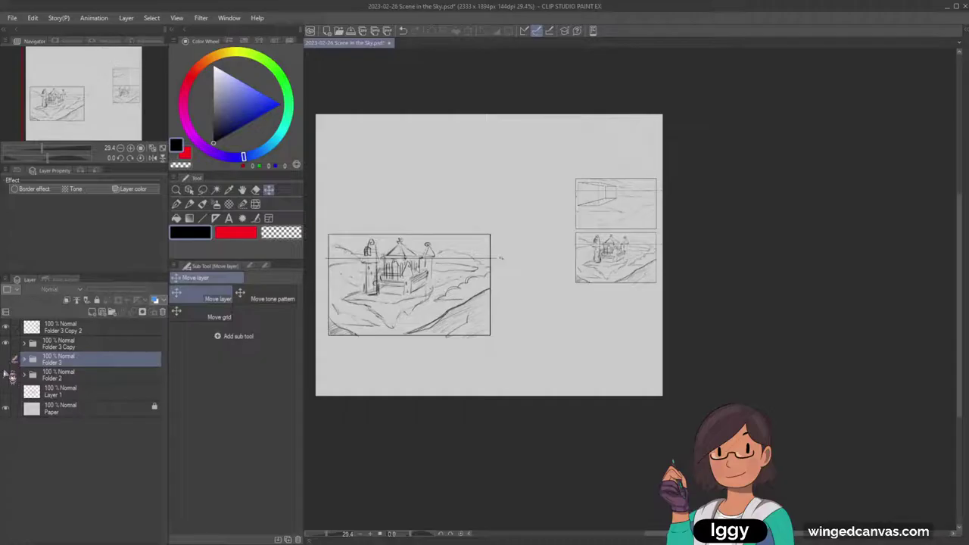
left_click(9, 375)
Duplicate Folder 3 Copy, merge the duplicate into a single layer, and hide the original folder.
left_click(87, 347)
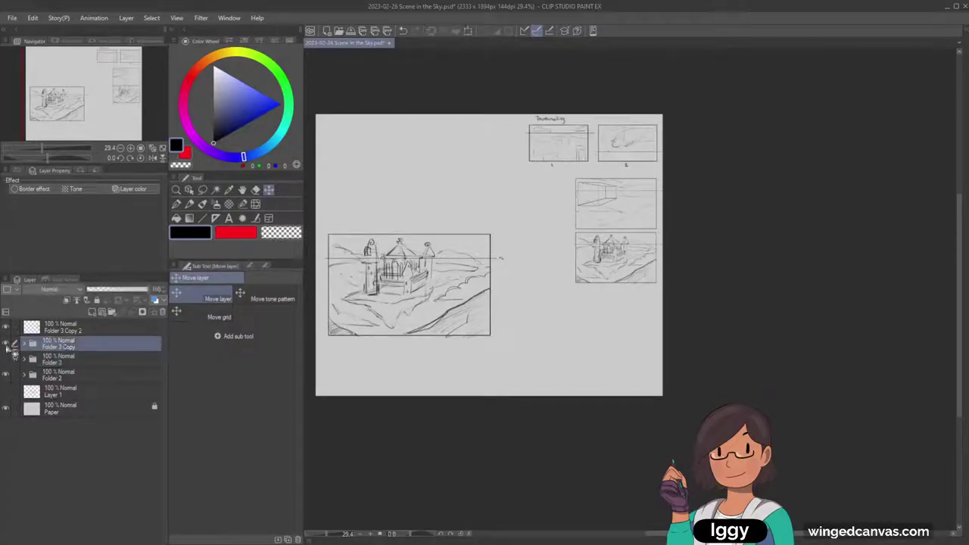
left_click(11, 346)
left_click(11, 346)
key("ctrl+c")
key("ctrl+v")
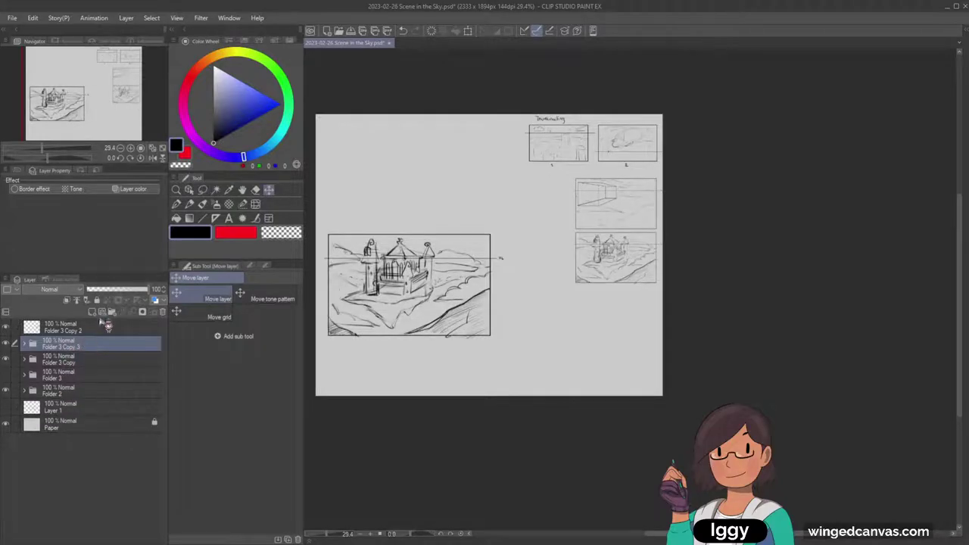
key("shift+alt+e")
left_click(6, 360)
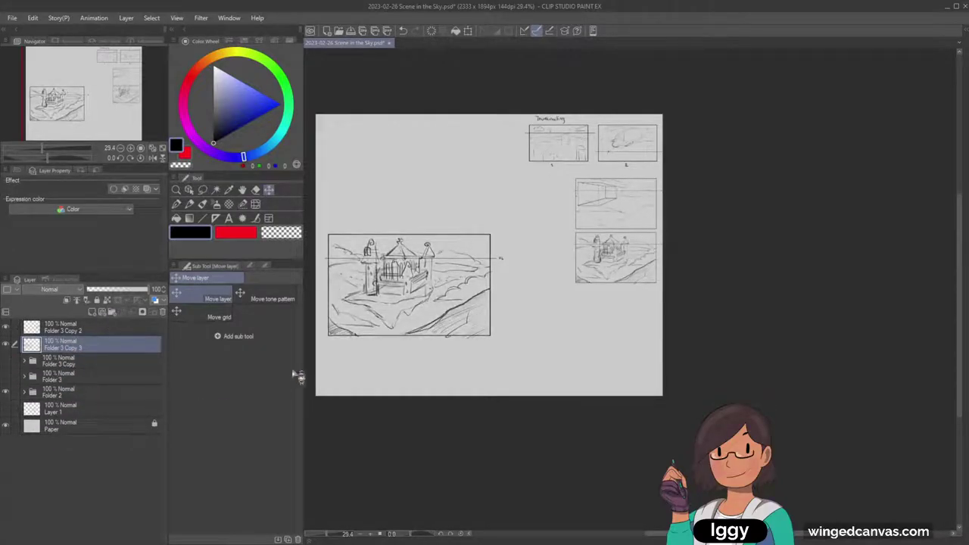
Enlarge the merged castle thumbnail slightly and place it in the lower-left part of the canvas.
key("ctrl+t")
mouse_move(505, 338)
left_mouse_down()
mouse_move(528, 353)
mouse_move(540, 384)
left_mouse_up()
mouse_move(506, 329)
left_mouse_down()
mouse_move(552, 349)
mouse_move(528, 358)
mouse_move(512, 343)
left_mouse_up()
left_click_drag(555, 128, 532, 153)
left_click_drag(501, 242, 499, 219)
left_click(404, 398)
key("e")
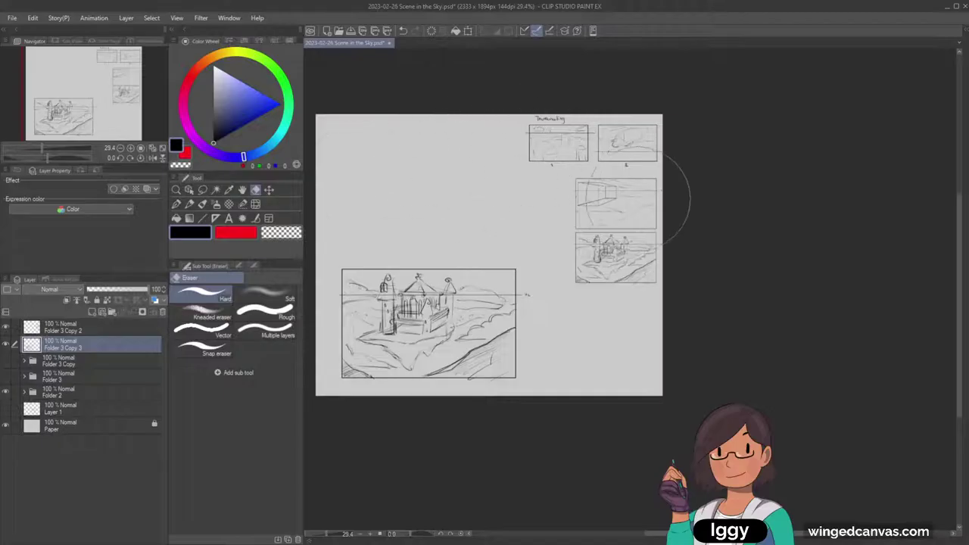
key("slash")
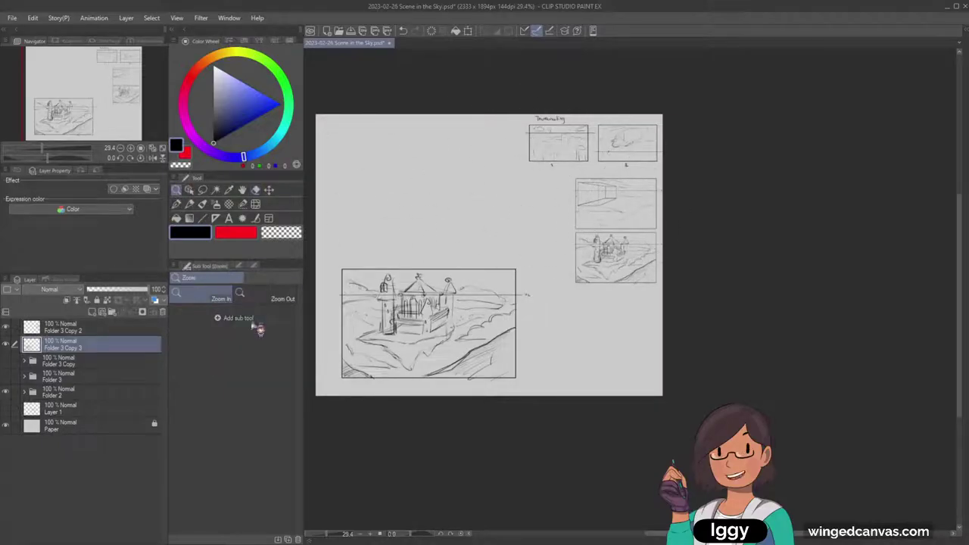
key("ctrl+t")
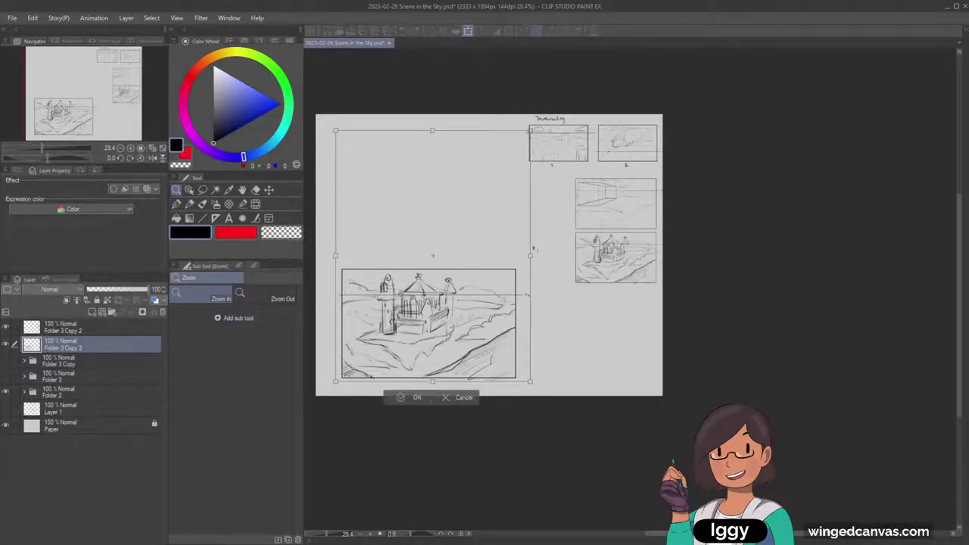
left_click(466, 399)
Cut the large castle thumbnail out with a rectangular selection, paste it onto its own layer, and clear the selection.
key("m")
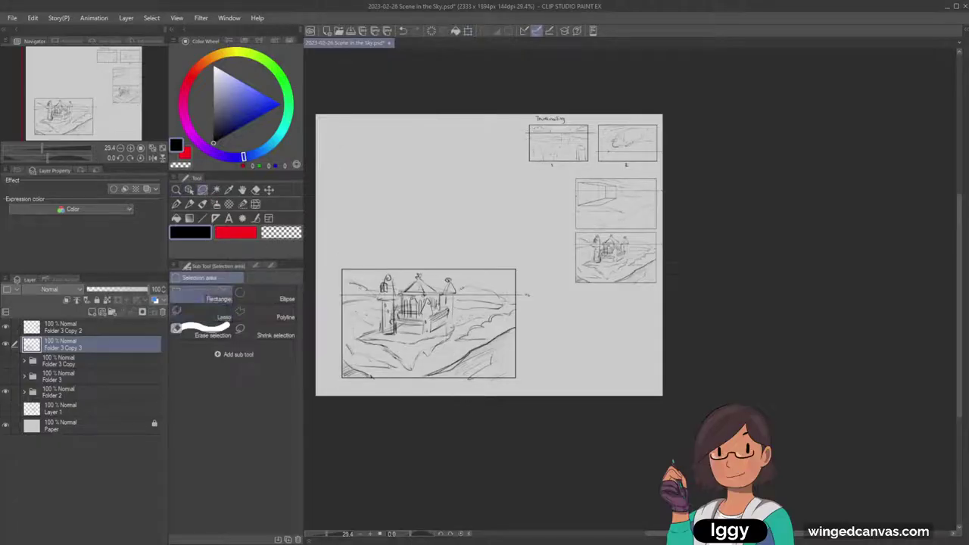
left_click_drag(442, 326, 533, 385)
key("ctrl+x")
key("ctrl+v")
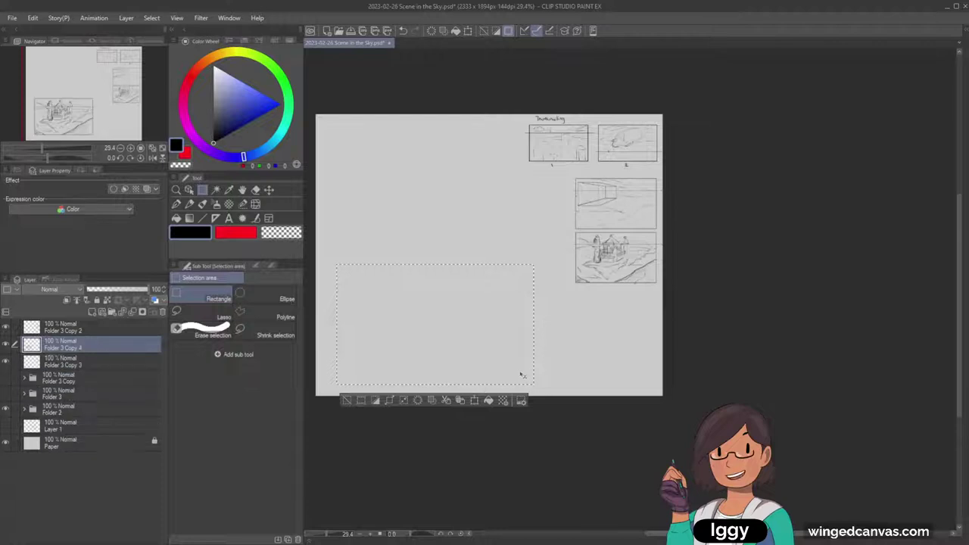
left_click(346, 402)
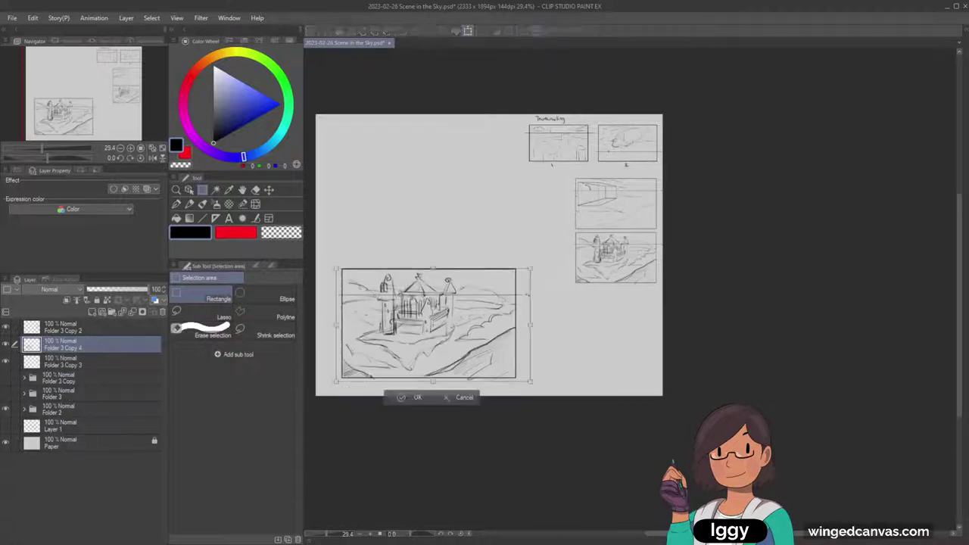
Enlarge the pasted castle thumbnail and position it across the middle of the canvas.
left_click_drag(535, 263, 646, 172)
mouse_move(526, 384)
left_mouse_down()
mouse_move(491, 379)
mouse_move(524, 372)
mouse_move(528, 358)
left_mouse_up()
left_click(475, 371)
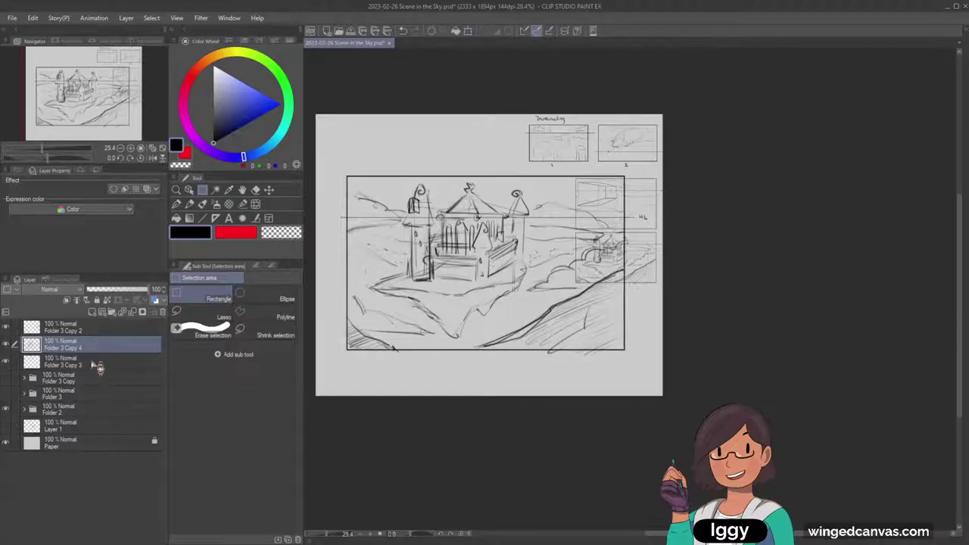
Create a new layer folder and move Folder 3 Copy 3, Folder 3 Copy, Folder 3 and Folder 2 into it.
left_click(92, 363)
left_click(112, 312)
left_click(83, 375)
left_click(77, 426, "shift")
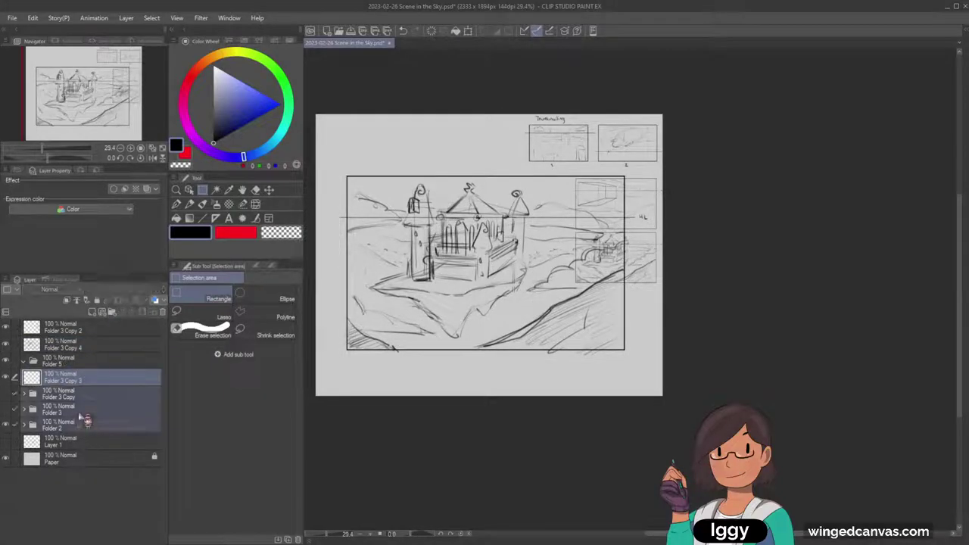
left_click_drag(79, 416, 82, 363)
left_click(29, 362)
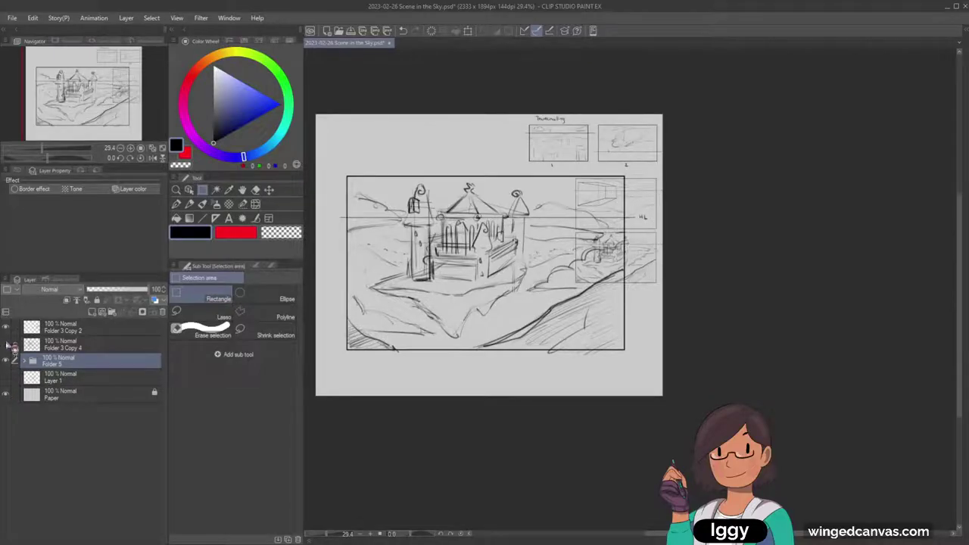
Identify the small numbered thumbnails' layer by toggling visibility, move Folder 3 Copy 2 into Folder 5, and hide that folder.
left_click(15, 346)
left_click(14, 347)
left_click(10, 330)
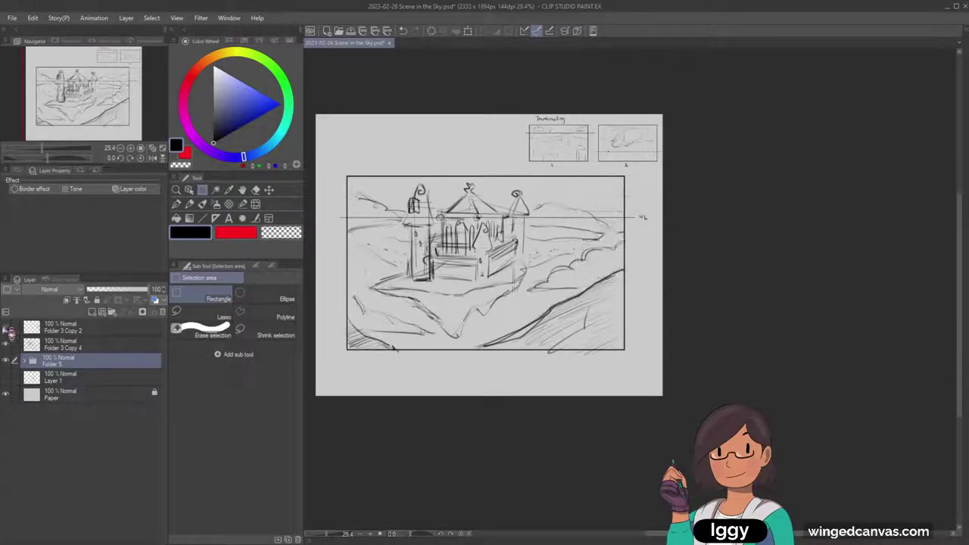
left_click(10, 330)
left_click(10, 362)
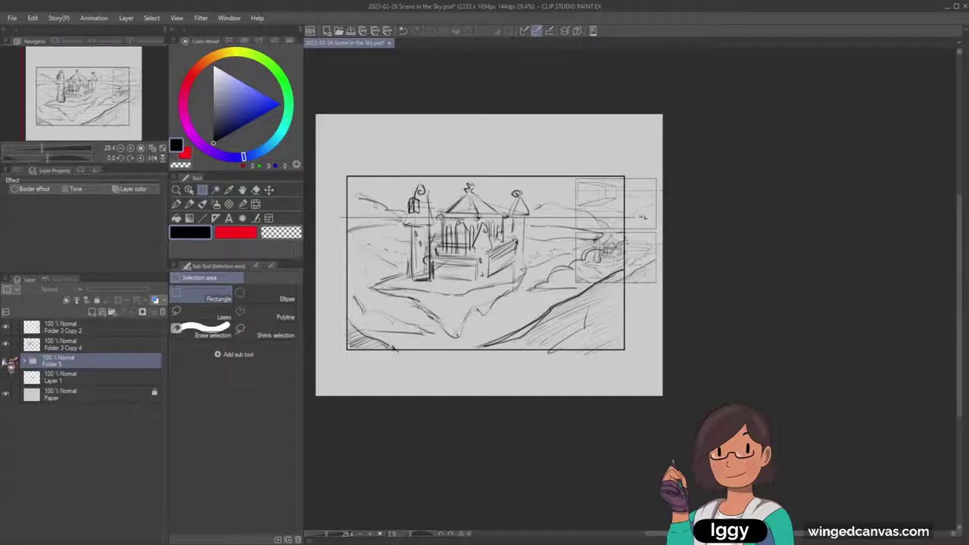
left_click(6, 362)
left_click(24, 362)
left_click_drag(76, 330, 72, 373)
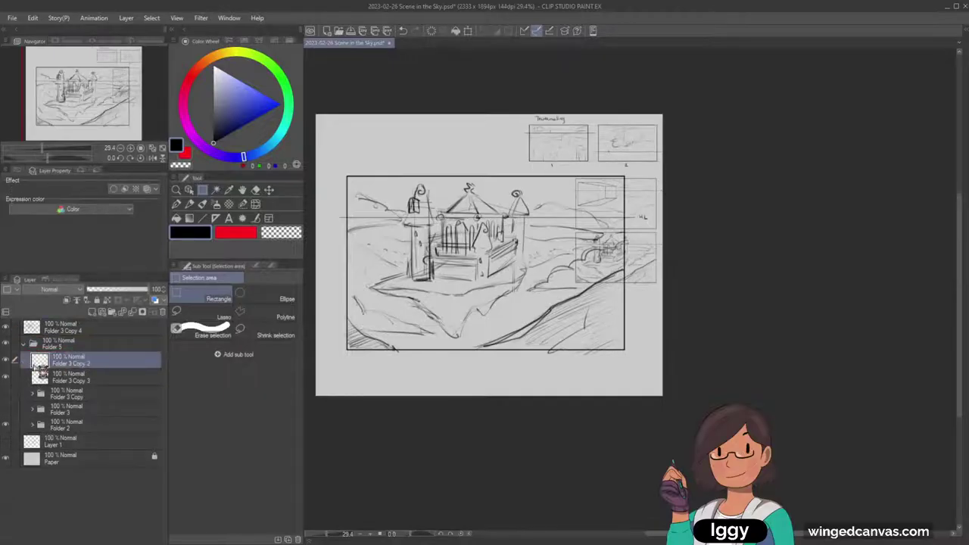
left_click(24, 342)
left_click(10, 341)
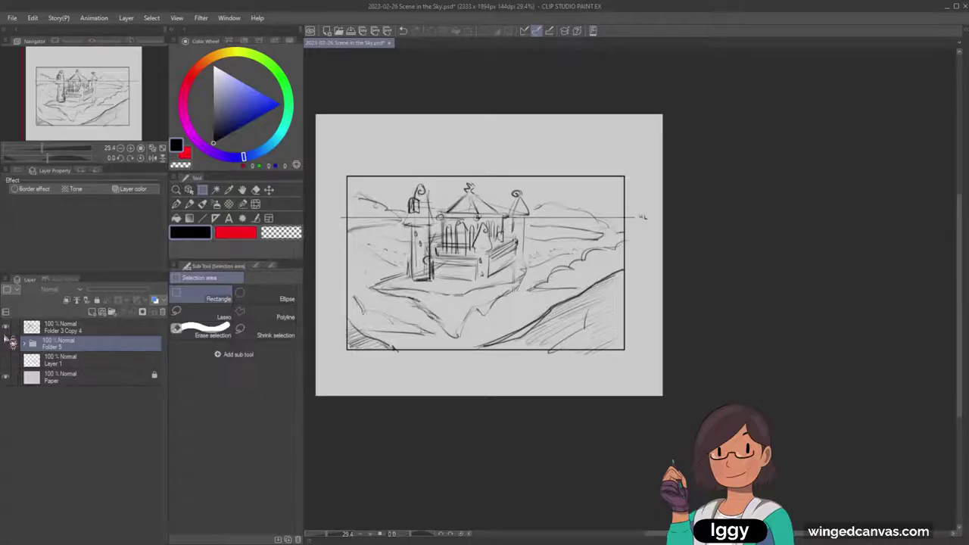
Scale up the castle sketch on Folder 3 Copy 4 and centre it so its frame nearly fills the canvas width.
left_click(106, 330)
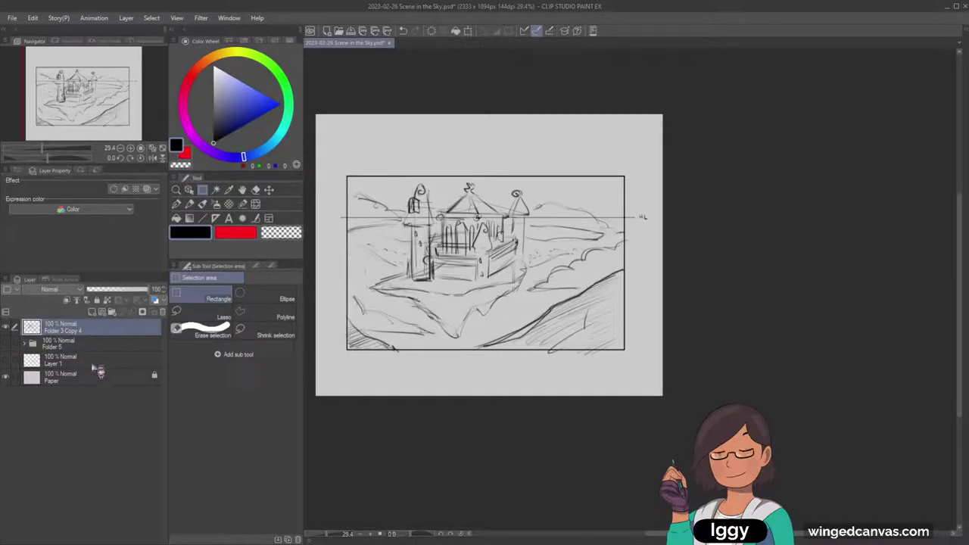
key("ctrl+t")
left_click_drag(648, 175, 701, 144)
mouse_move(625, 229)
left_mouse_down()
mouse_move(653, 206)
mouse_move(644, 211)
left_mouse_up()
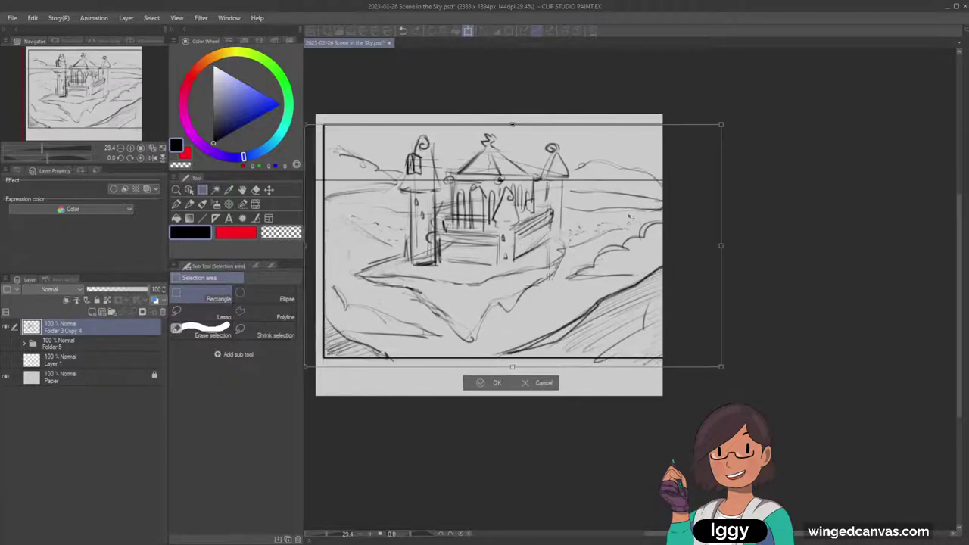
left_click_drag(720, 125, 676, 133)
left_click_drag(607, 200, 621, 241)
left_click(484, 375)
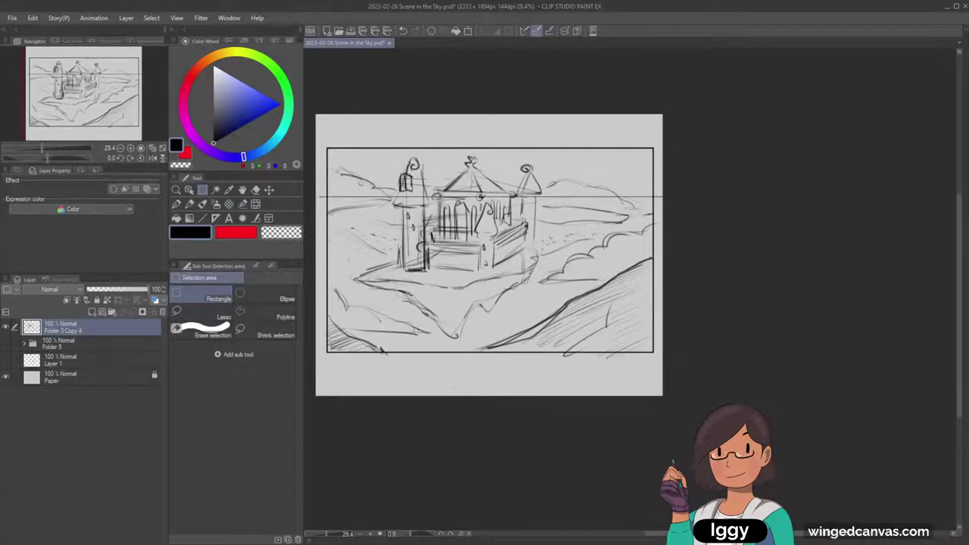
Lower the opacity of the castle sketch layer to 26%.
left_click(179, 189)
mouse_move(507, 256)
left_mouse_down()
mouse_move(484, 256)
mouse_move(530, 254)
left_mouse_up()
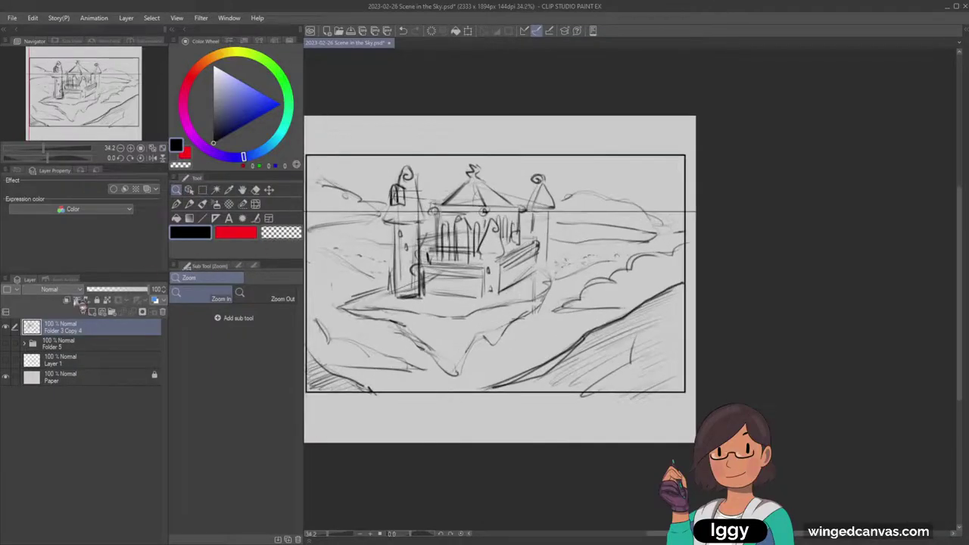
left_click(103, 289)
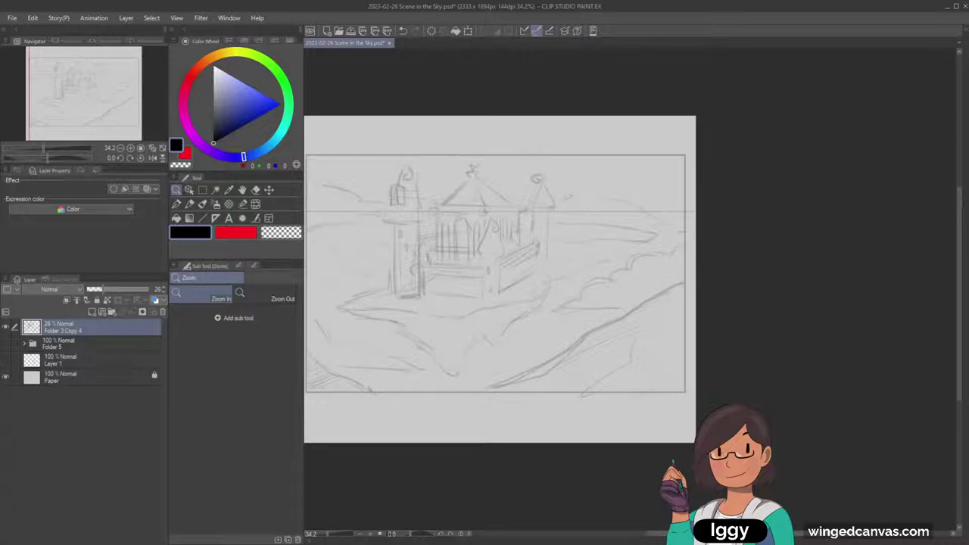
left_click_drag(522, 247, 472, 247)
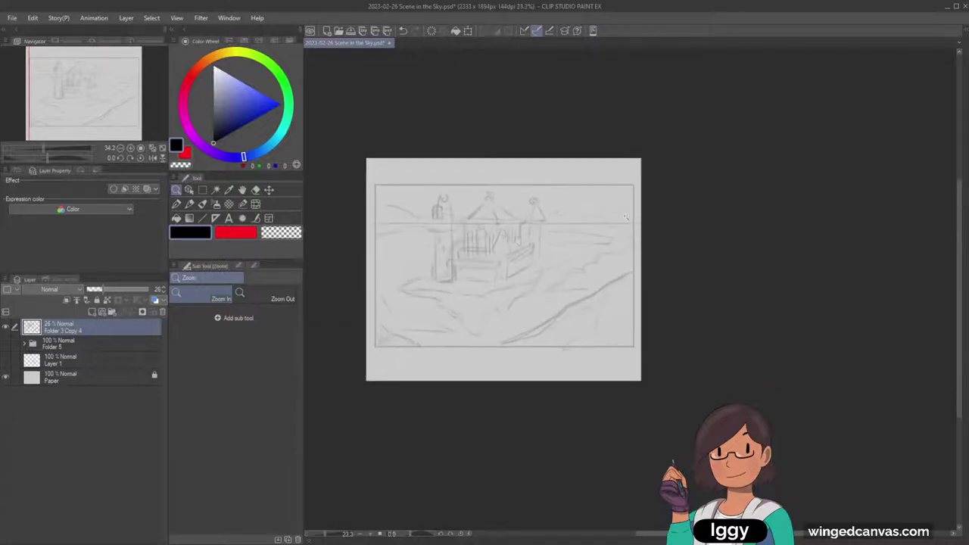
left_click_drag(637, 204, 664, 205)
Create a new folder above Folder 5 and add an empty raster layer inside it.
left_click(80, 348)
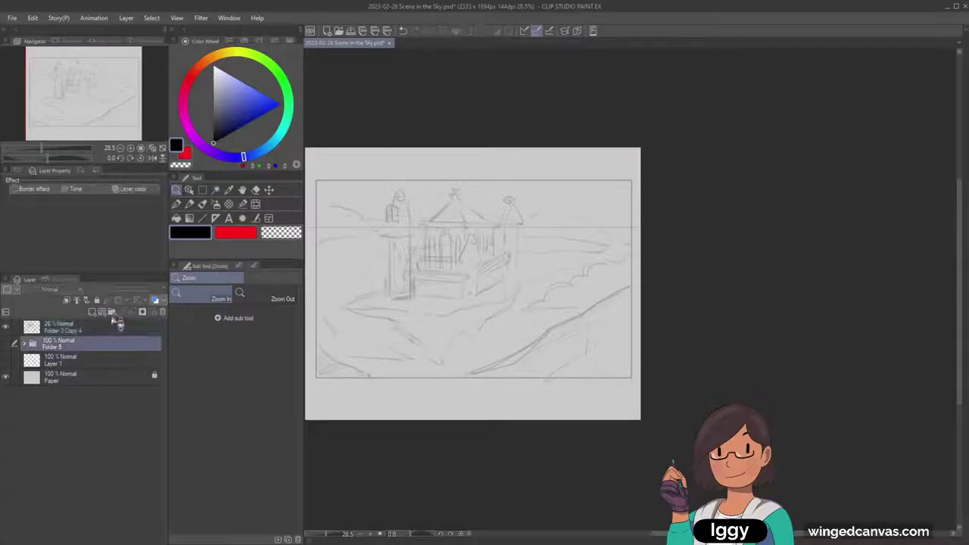
left_click(112, 312)
left_click(92, 311)
Select the sketch's rectangular frame and fill it with light peach (RGB 239, 171, 142) on the new layer.
left_click(202, 189)
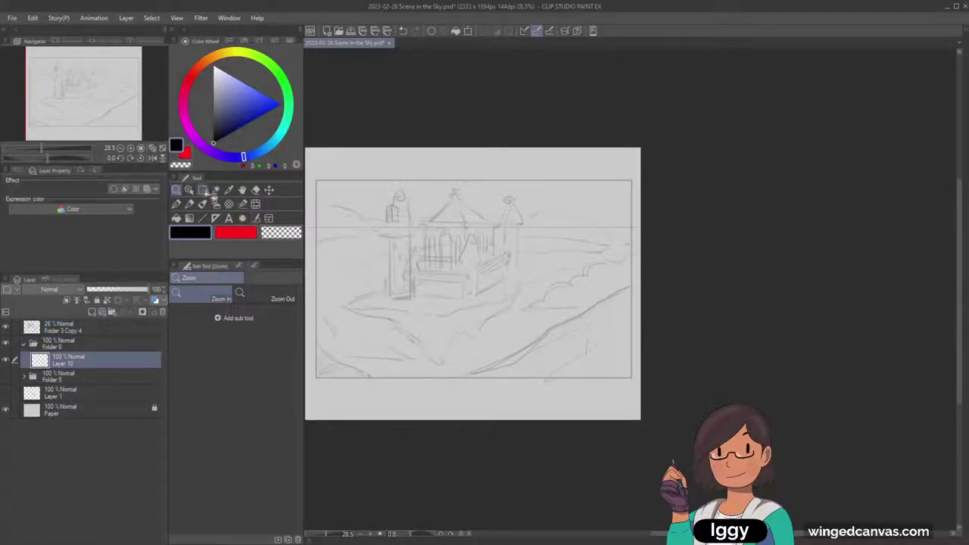
left_click(236, 232)
left_click(200, 65)
left_click_drag(228, 93, 240, 85)
left_click_drag(68, 85, 60, 89)
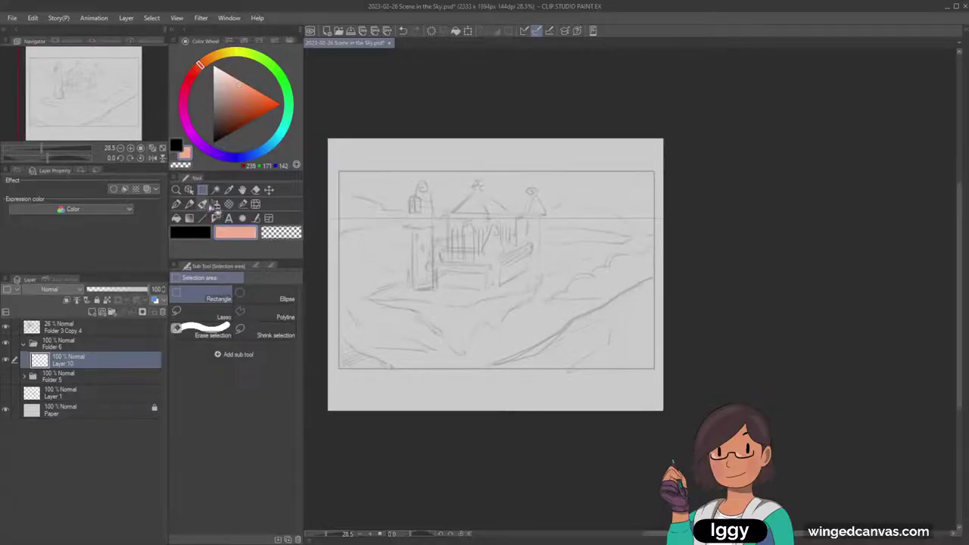
left_click_drag(339, 171, 654, 370)
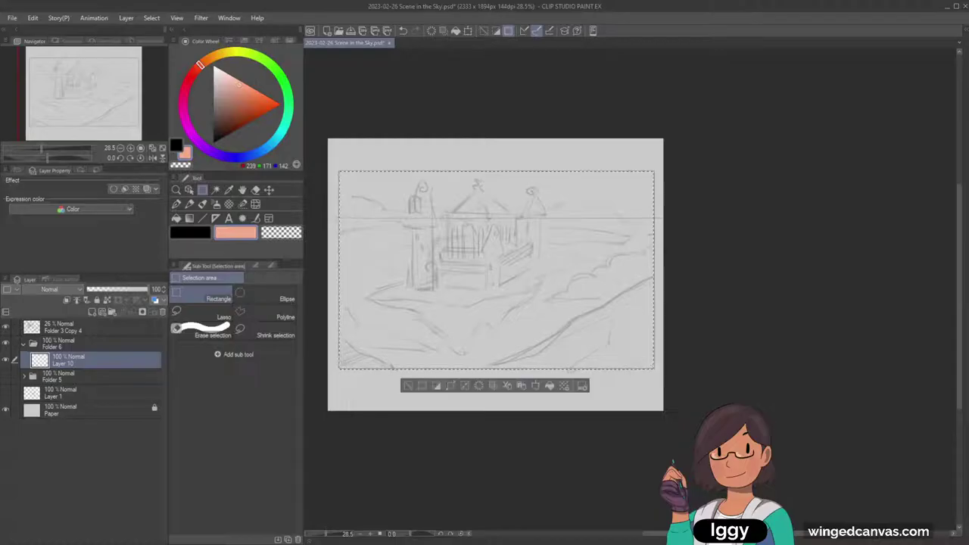
left_click(549, 386)
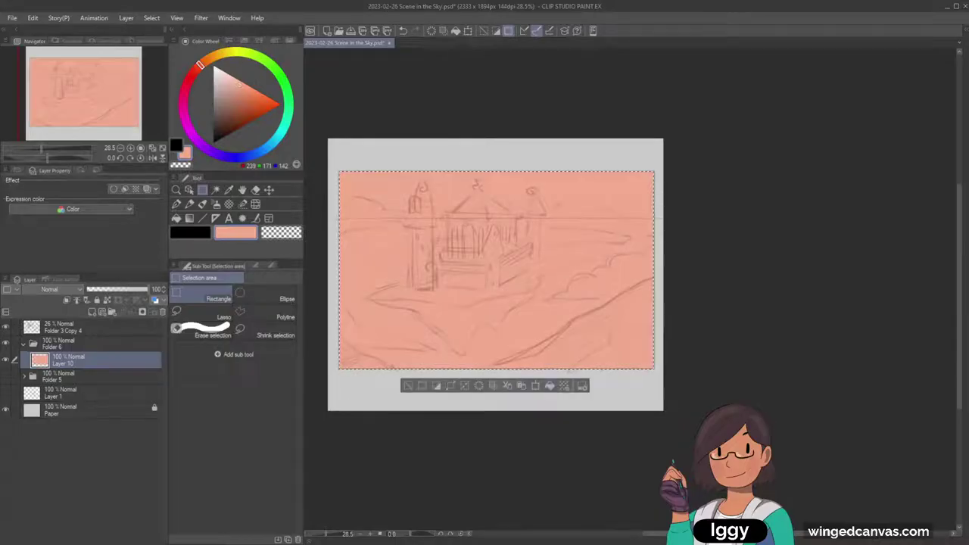
Refill the selected frame with a deeper salmon tone (RGB 223, 145, 125).
left_click(197, 69)
left_click(238, 91)
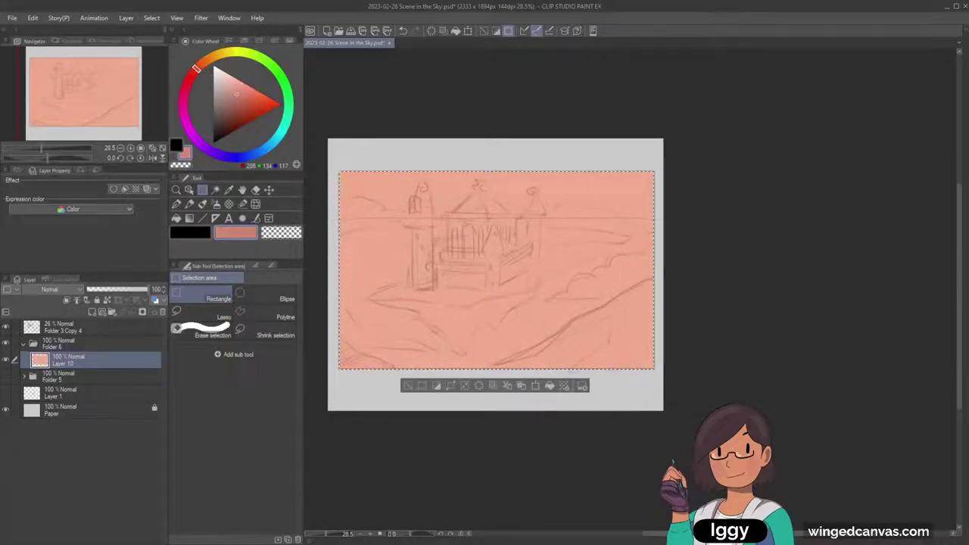
left_click(549, 386)
left_click(239, 90)
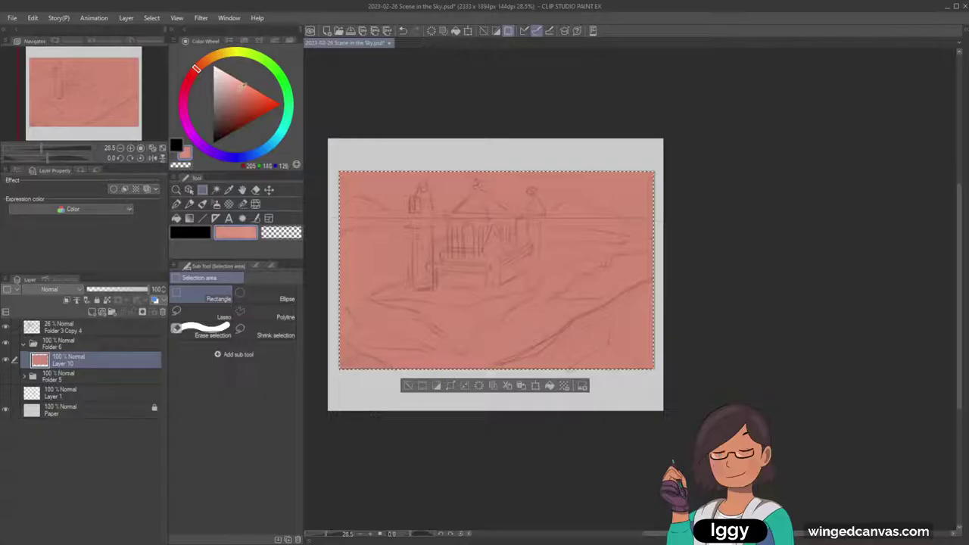
left_click(198, 68)
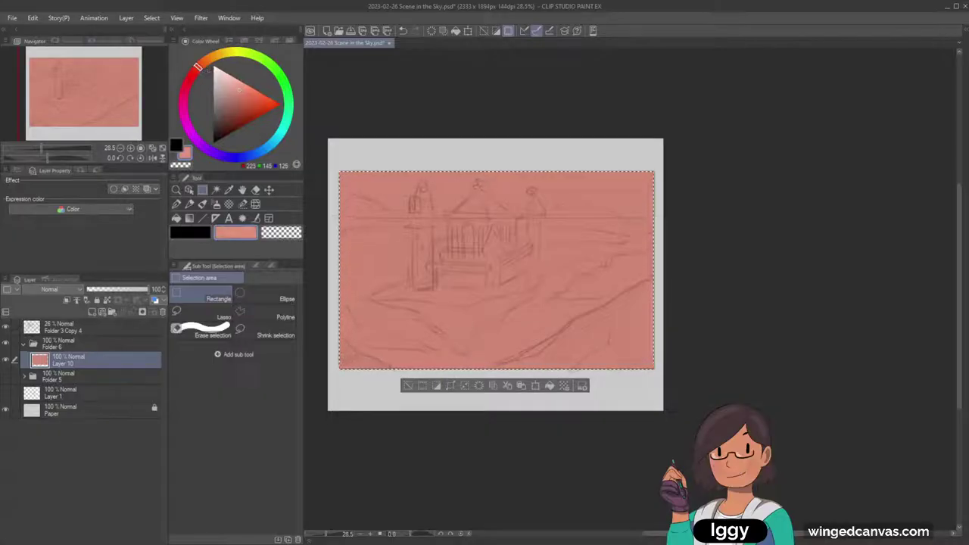
left_click(552, 386)
Paint a pink band across the upper sky with the Soft airbrush.
left_click(189, 79)
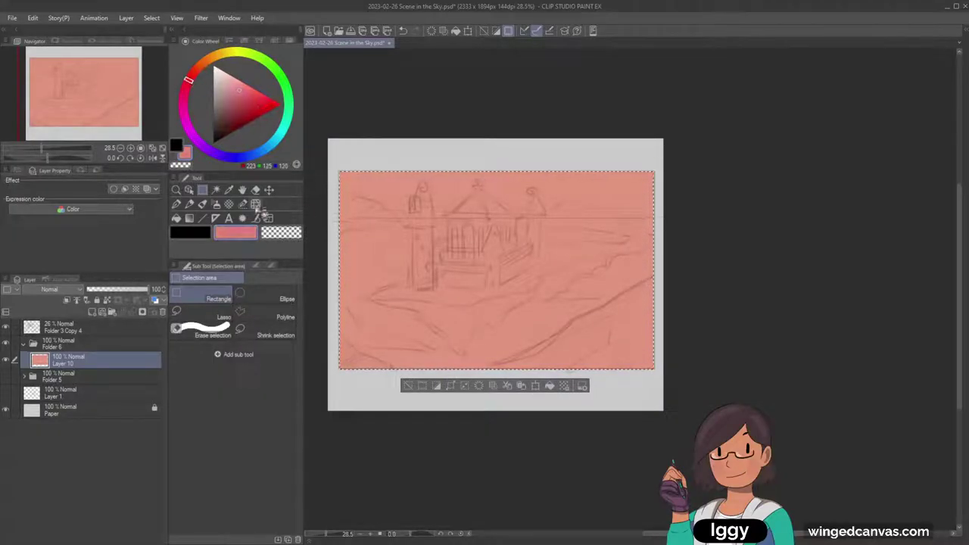
key("b")
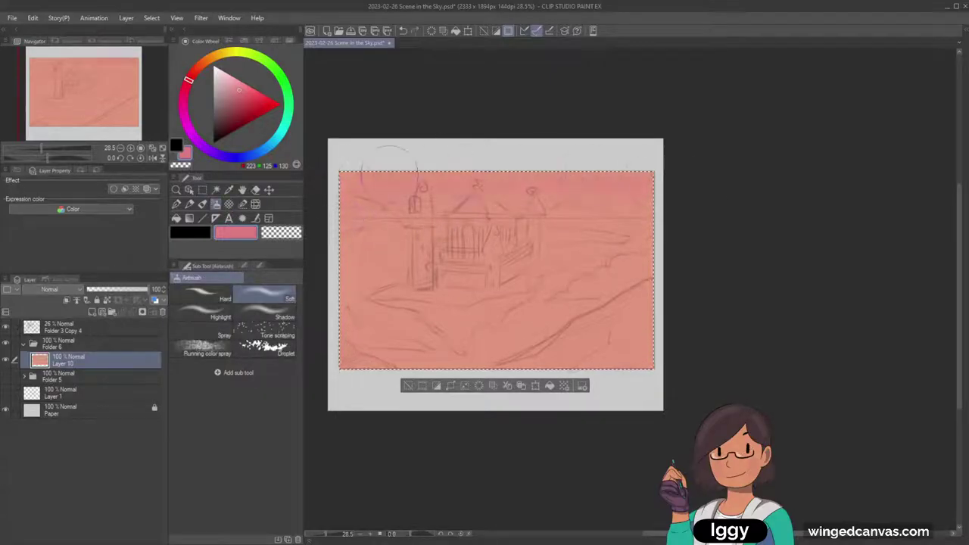
left_click_drag(390, 167, 384, 159)
Airbrush purple into the upper sky and blend it down toward the horizon with sampled pink tones.
left_click(205, 147)
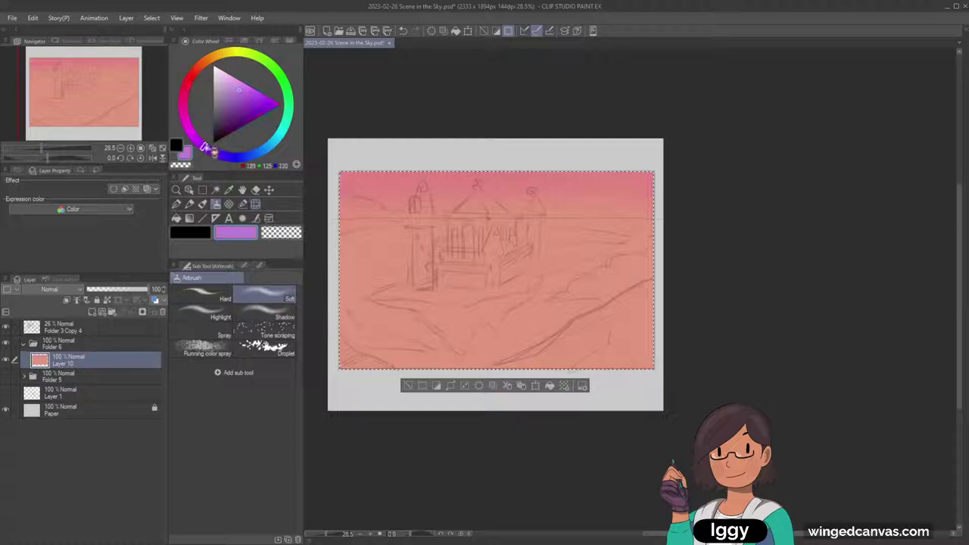
left_click(357, 180, "alt")
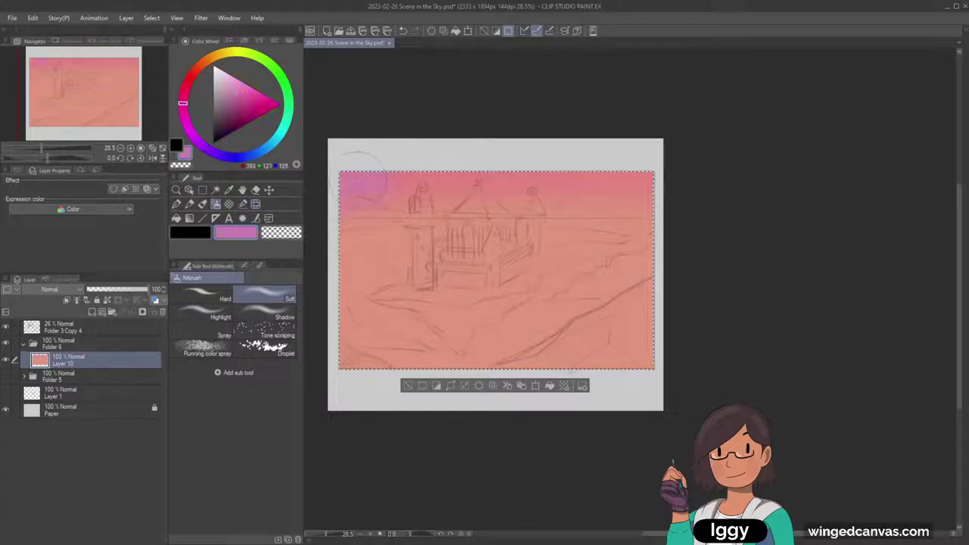
left_click_drag(594, 168, 676, 177)
left_click(367, 197, "alt")
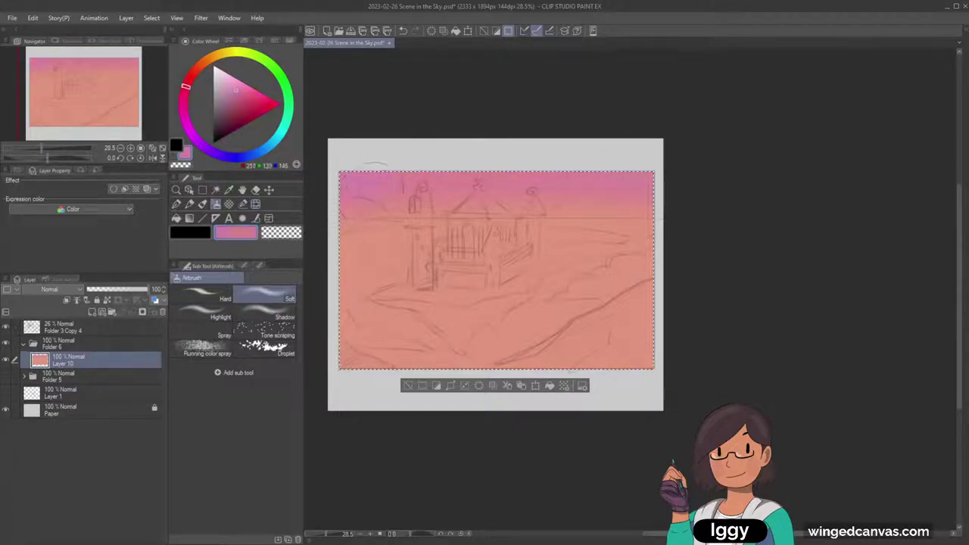
left_click(613, 180, "alt")
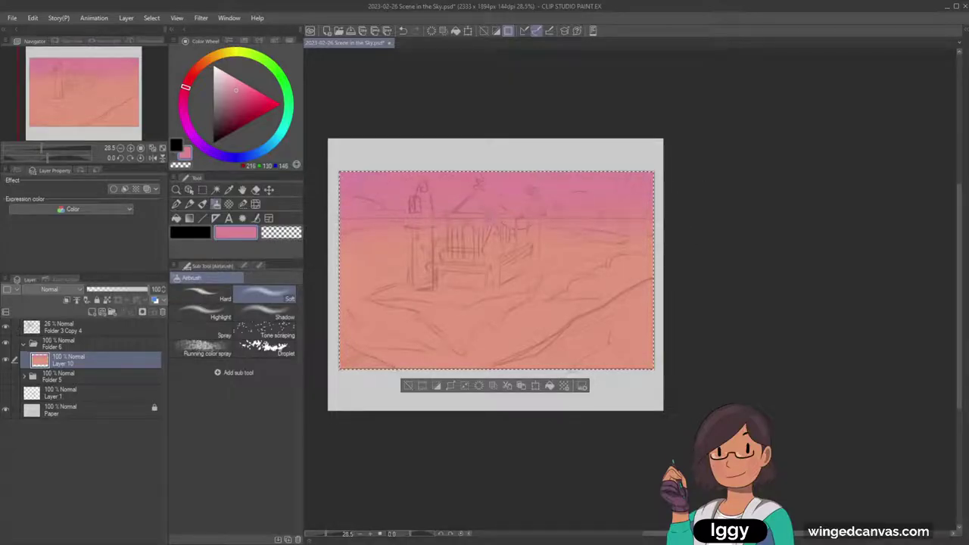
left_click_drag(644, 221, 345, 216)
left_click(364, 190, "alt")
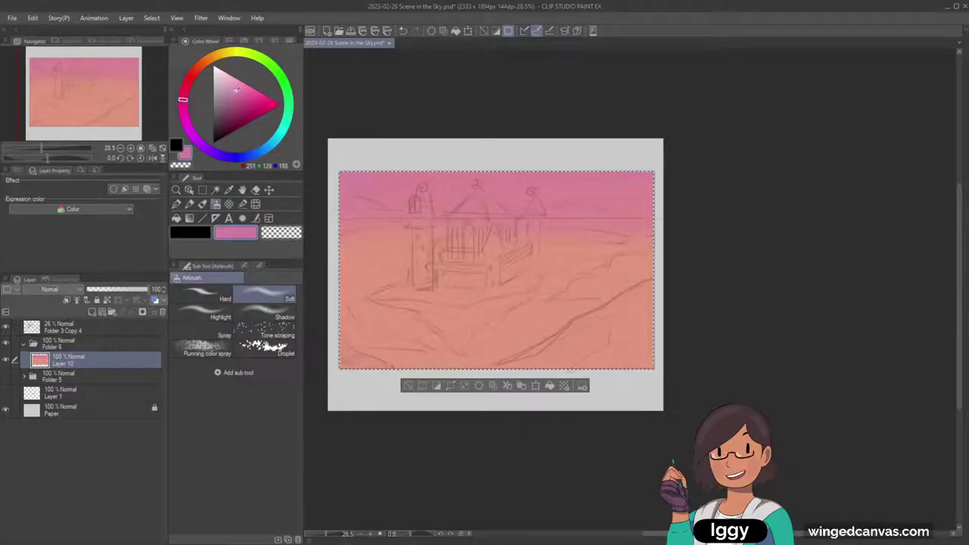
Darken the upper sky corners with muted magenta, then soften the sky with sampled salmon and pink tones.
left_click(235, 96)
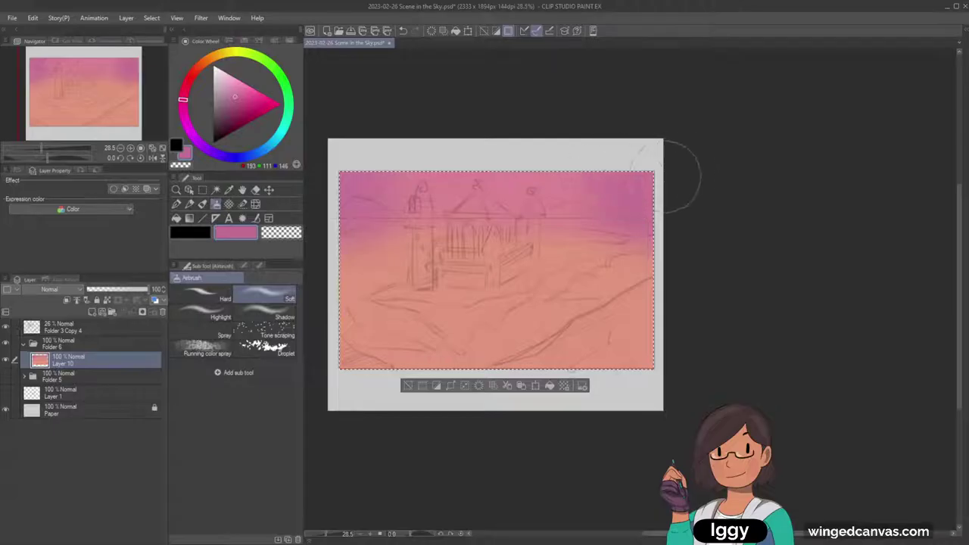
left_click(440, 205, "alt")
left_click(439, 251, "alt")
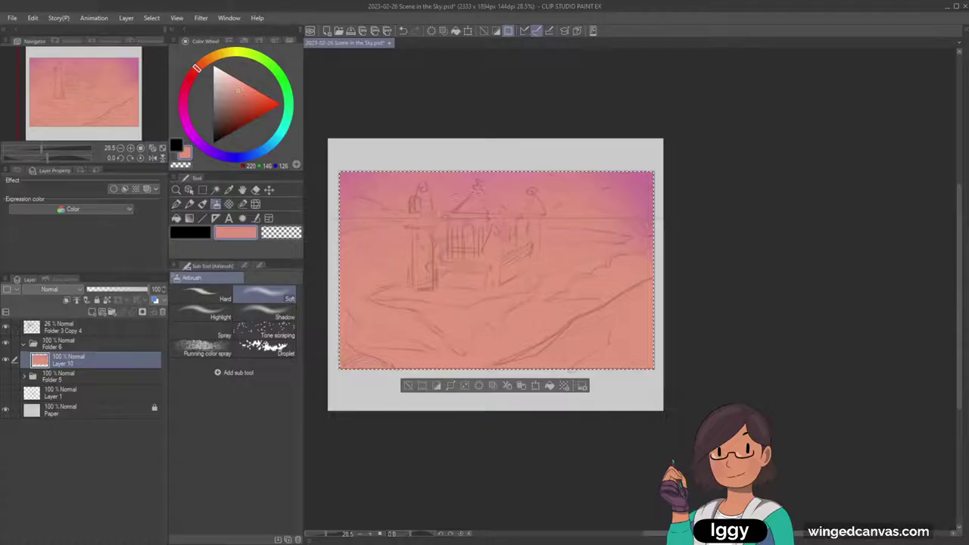
left_click(353, 178, "alt")
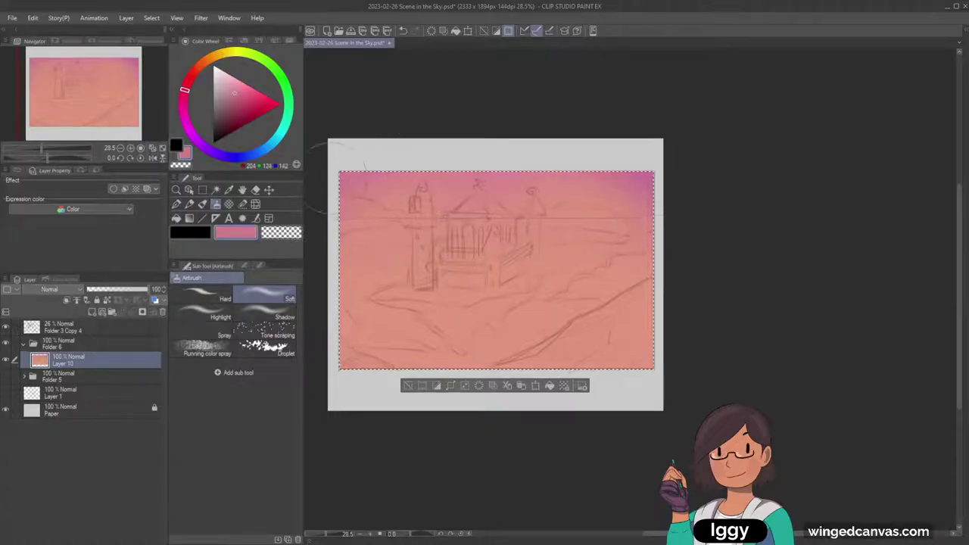
left_click(429, 181, "alt")
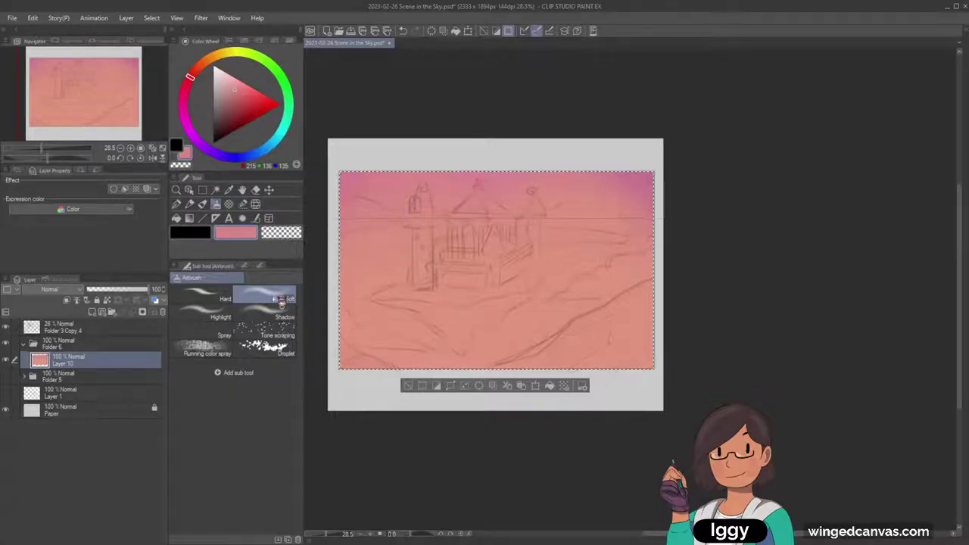
Airbrush a pale yellow glow (RGB 255, 241, 189) along the horizon on a new layer clipped to the salmon base.
left_click(67, 300)
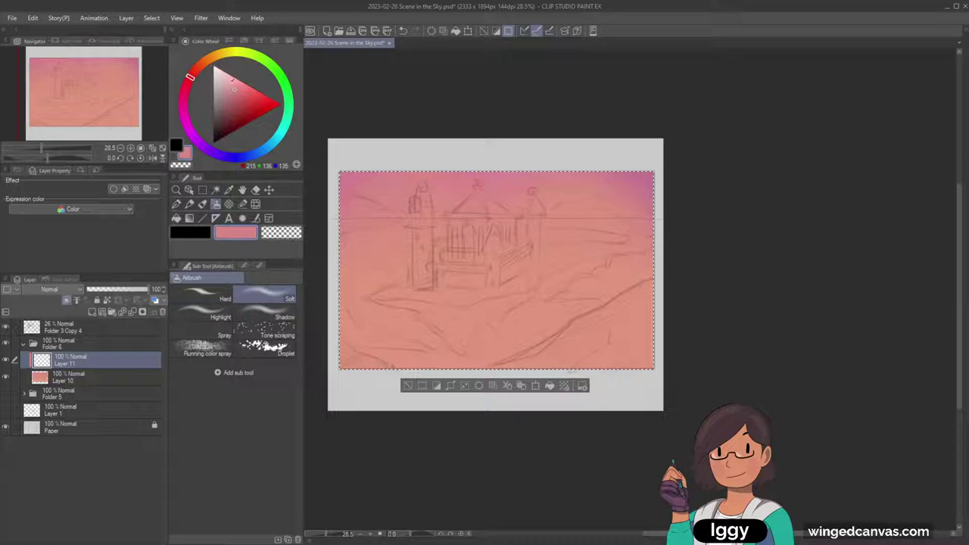
left_click(227, 75)
left_click(227, 53)
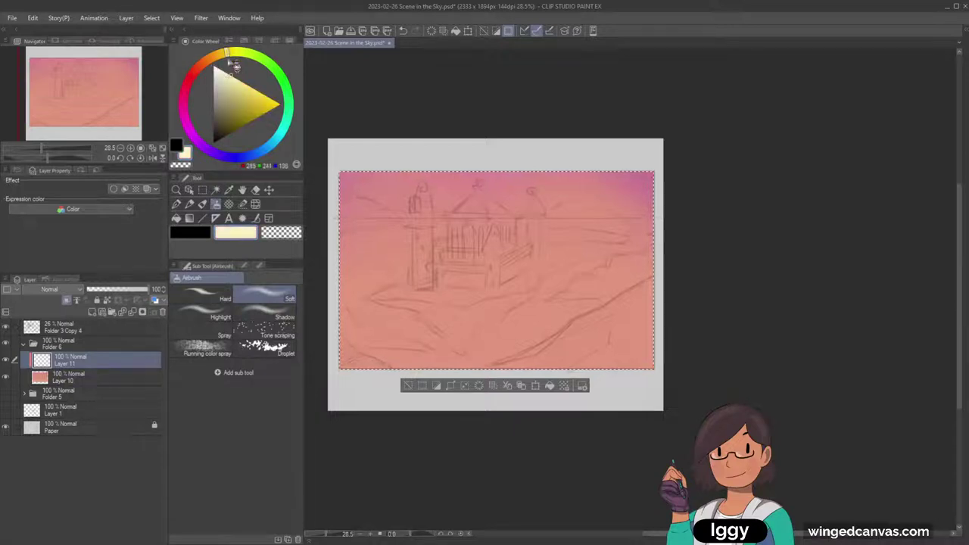
left_click(225, 53)
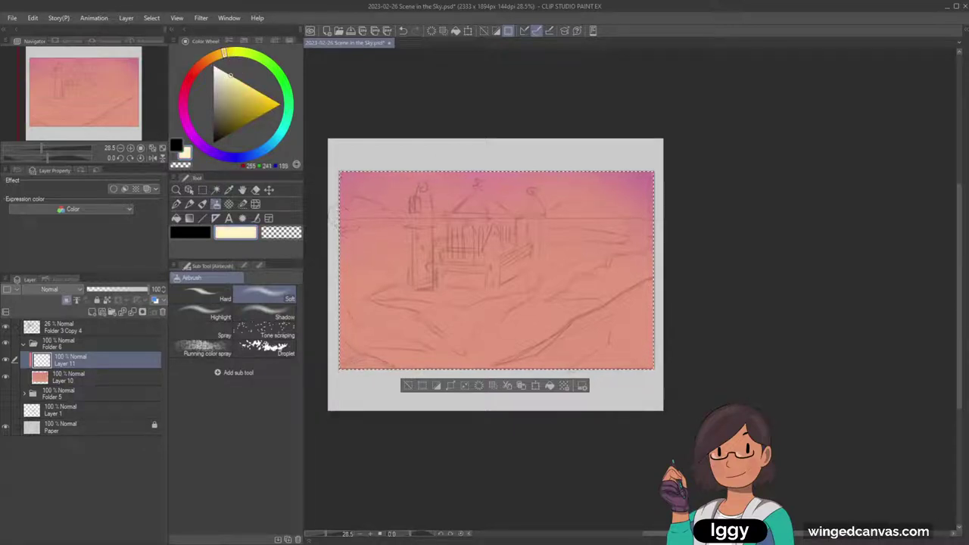
left_click_drag(334, 216, 636, 218)
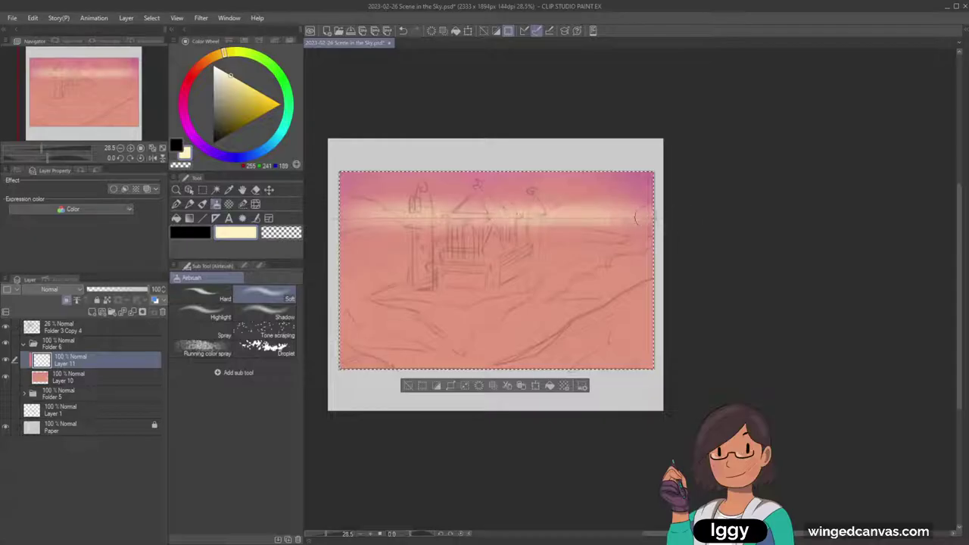
left_click_drag(402, 218, 488, 216)
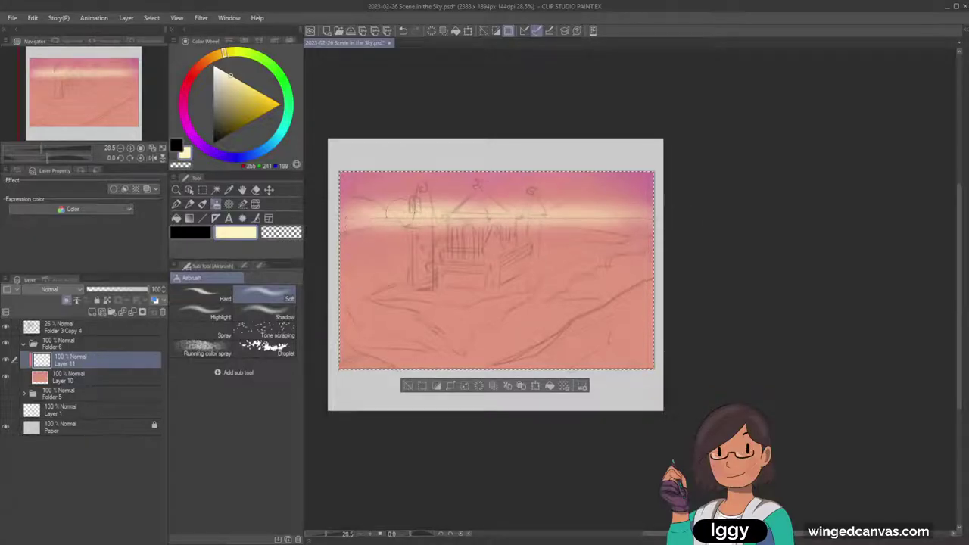
left_click_drag(565, 206, 594, 210)
Blend the upper sky above the glow with sampled salmon and pink tones, ending with magenta-pink (RGB 215, 124, 155).
left_click(578, 190, "alt")
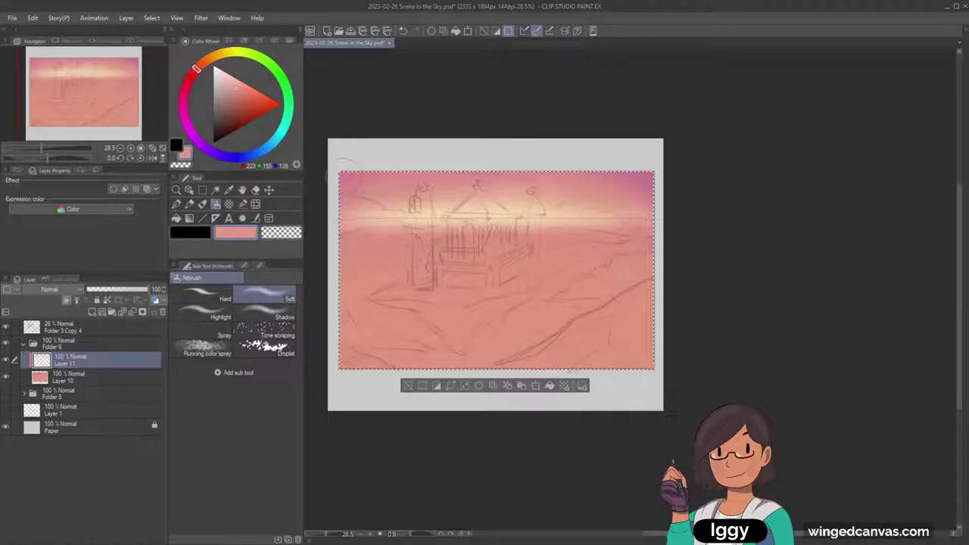
left_click(351, 181, "alt")
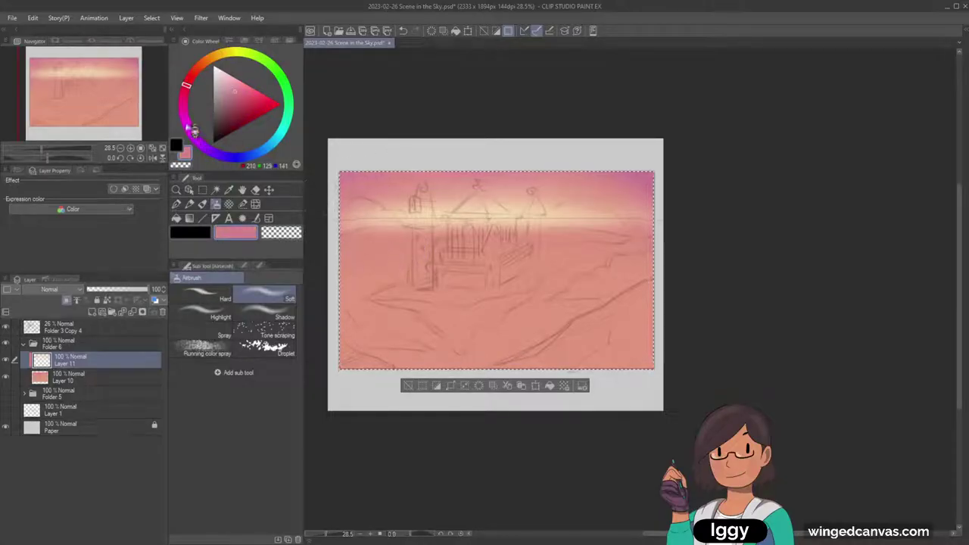
left_click(243, 89)
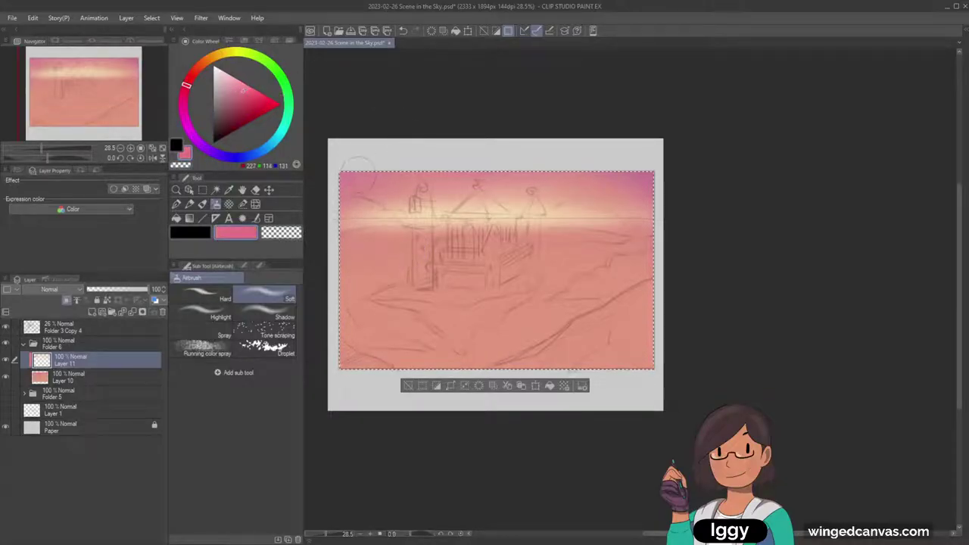
left_click(182, 109)
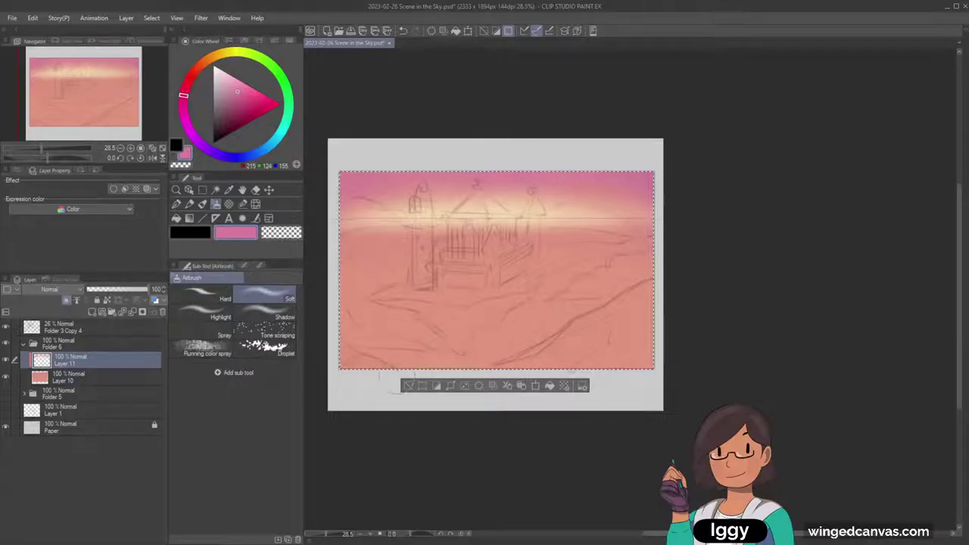
Add another clipped layer above the sky glow and select the rectangular area from the horizon line down past the frame.
left_click(92, 312)
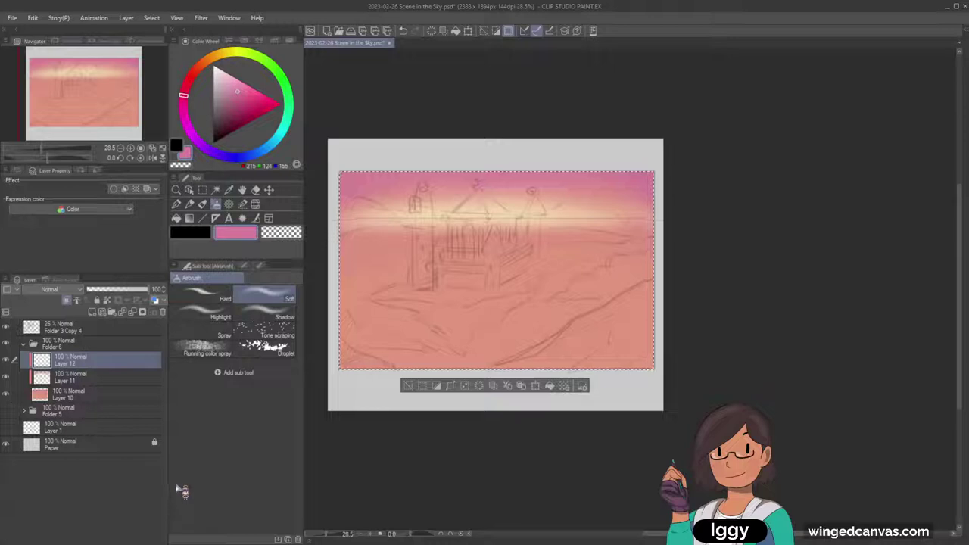
left_click(202, 189)
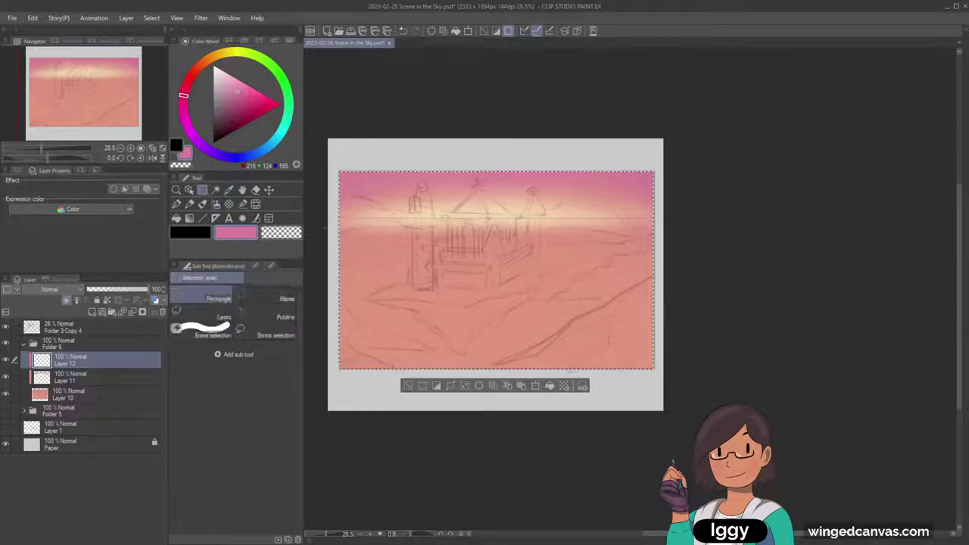
left_click_drag(338, 218, 664, 391)
Airbrush soft green (RGB 141, 199, 136) below the horizon, sample the blended tan (RGB 191, 164, 131) and block in the land with the G-pen.
left_click(215, 203)
left_click(280, 75)
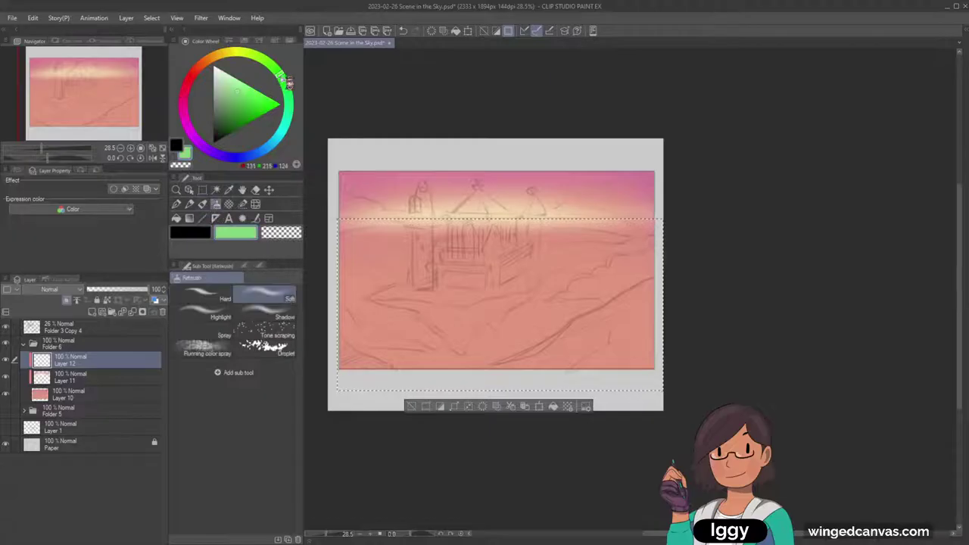
left_click(233, 88)
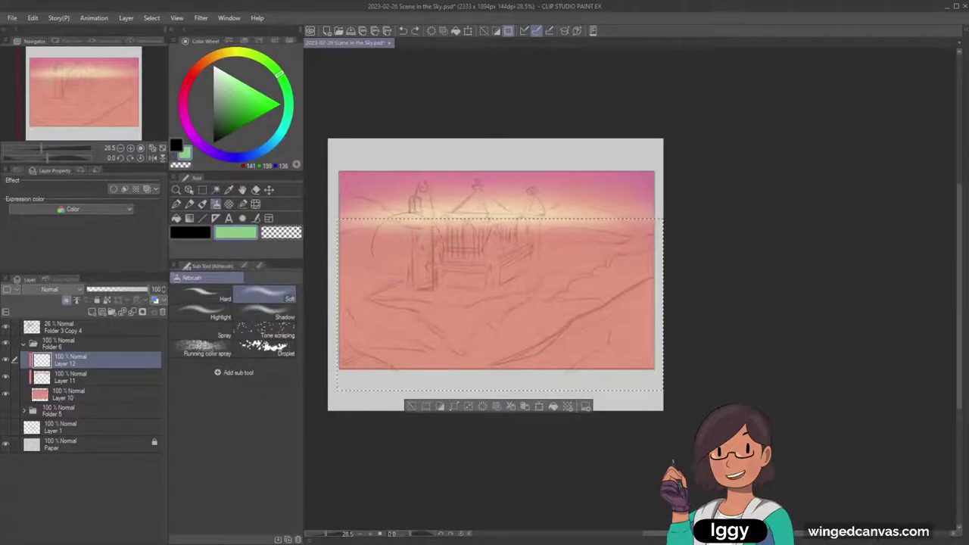
left_click_drag(420, 243, 353, 254)
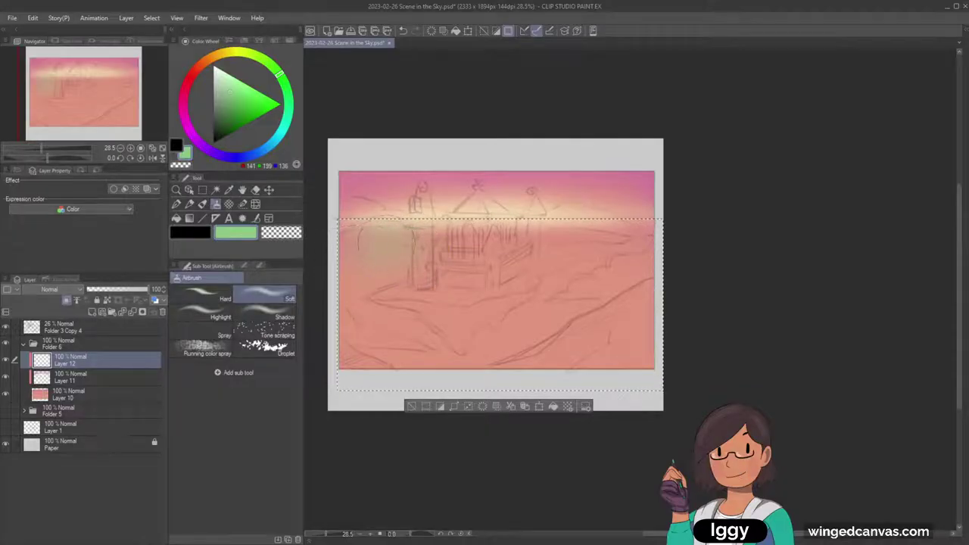
left_click(397, 235, "alt")
key("p")
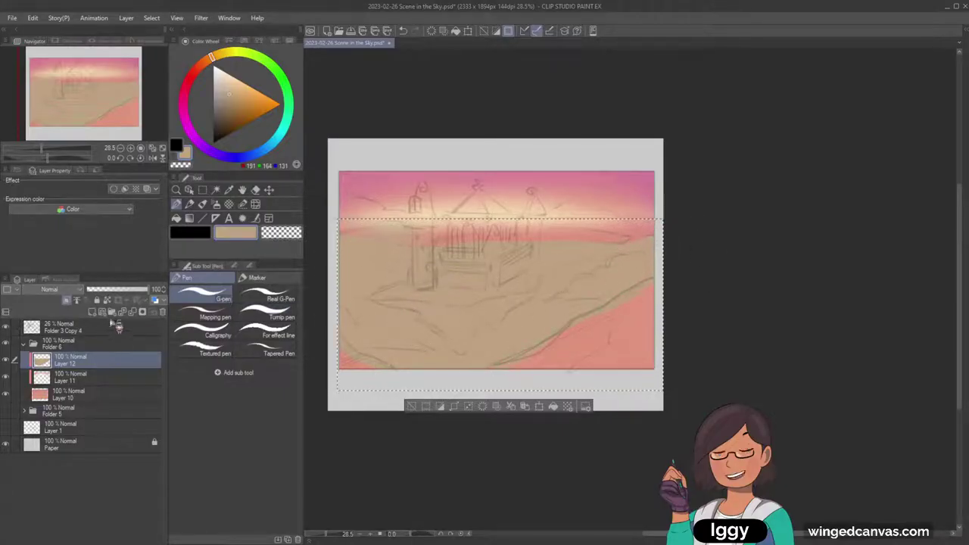
Group the sky glow and land layers in a new folder clipped to the salmon base, and unclip the individual layers inside it.
left_click(112, 312)
left_click(66, 301)
left_click(79, 377)
left_click(83, 391, "shift")
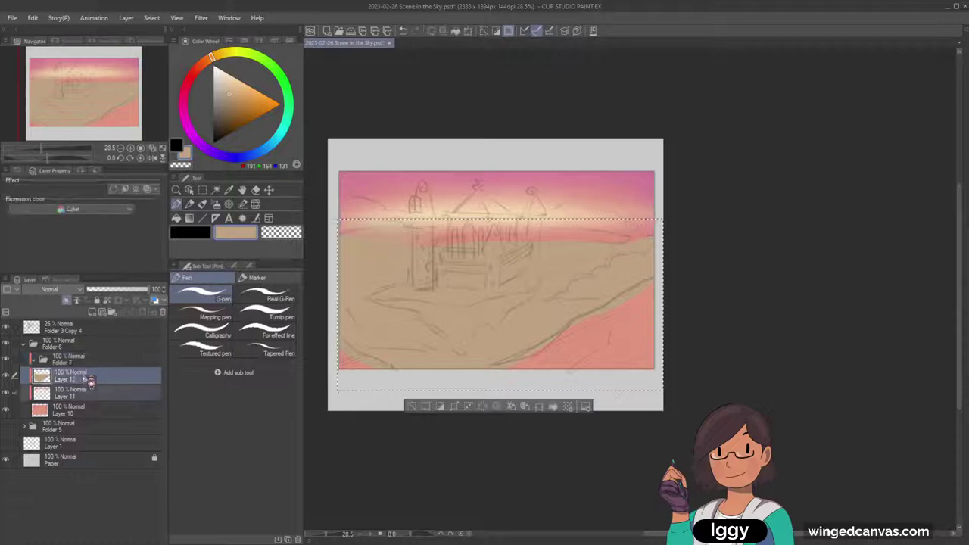
left_click_drag(81, 377, 80, 364)
left_click(87, 378)
left_click(90, 395, "shift")
left_click(66, 300)
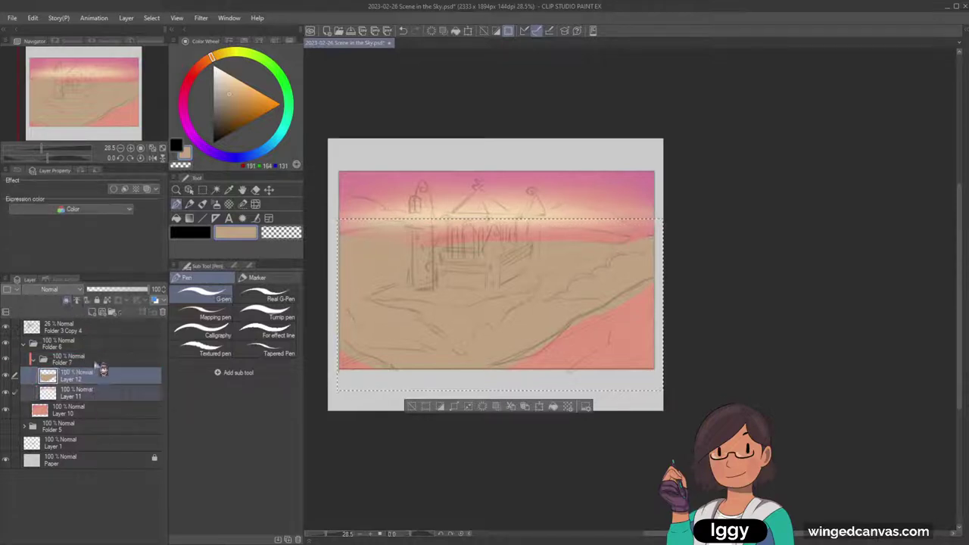
left_click(90, 376)
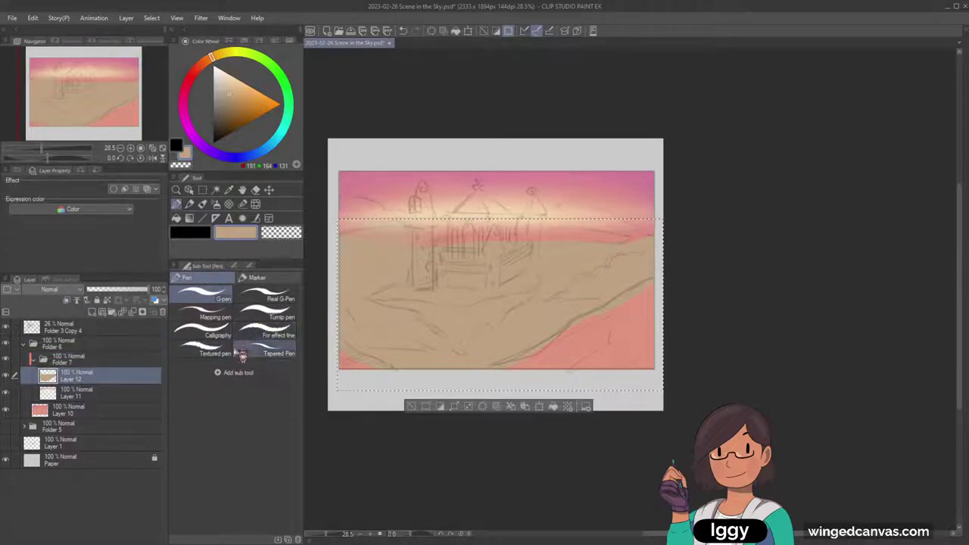
Mix an olive (RGB 175, 175, 131) from an airbrushed green dab and recolour the land with it within its locked transparency.
left_click(271, 63)
left_click(390, 302)
key("ctrl+z")
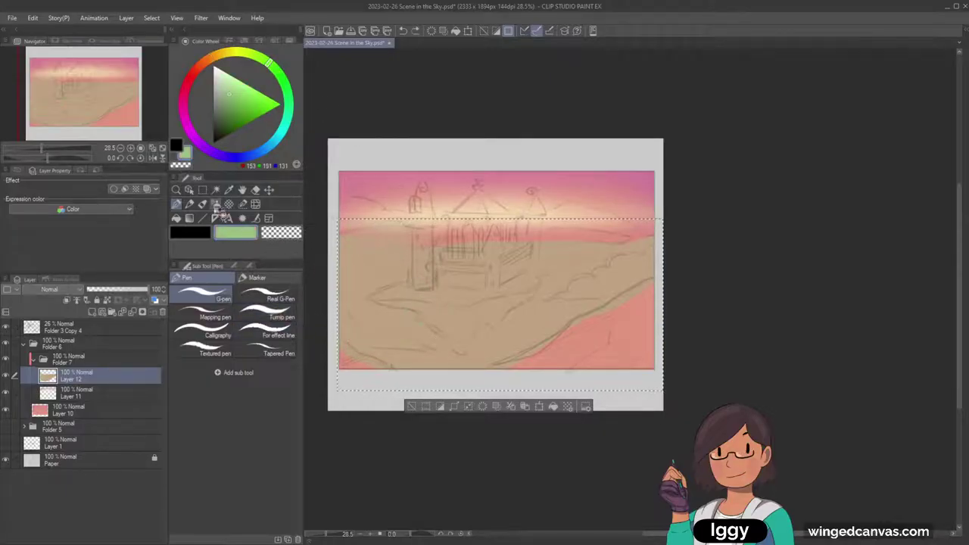
left_click(217, 204)
left_click(371, 295)
left_click(376, 283, "alt")
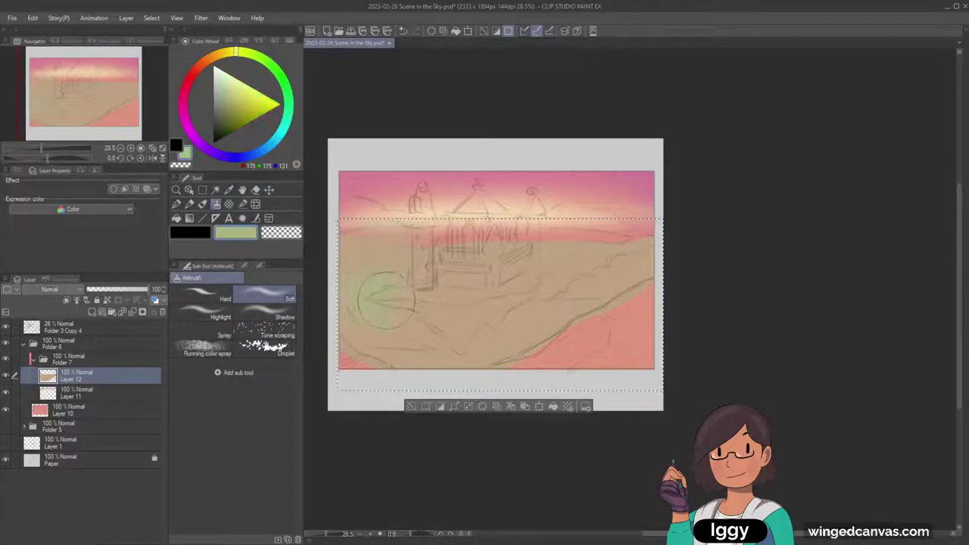
left_click(203, 189)
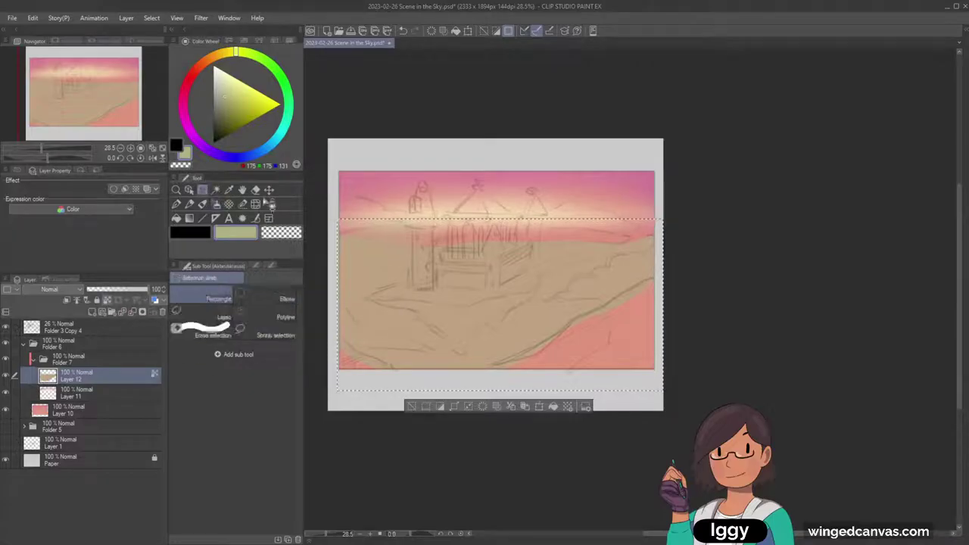
left_click_drag(326, 196, 672, 405)
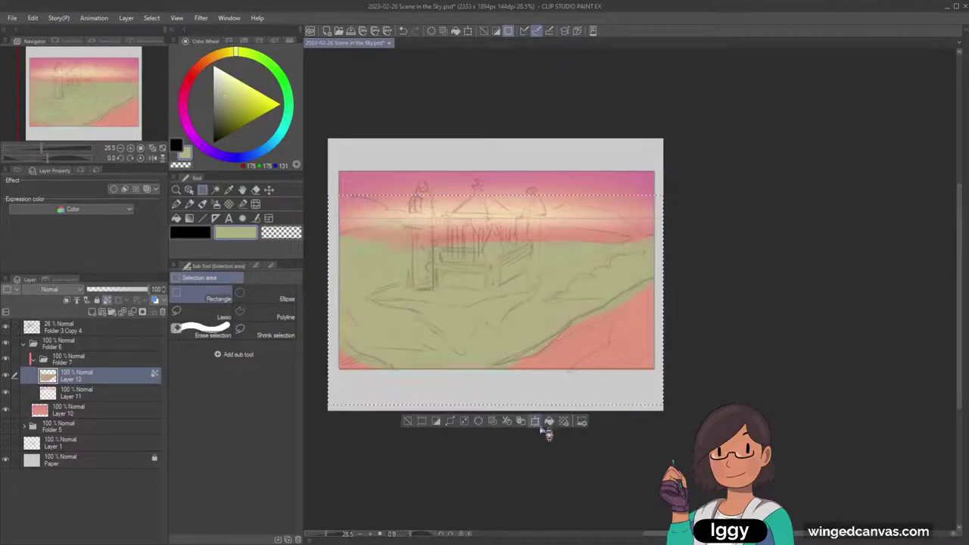
Warm the land colour by airbrushing sampled salmon, recolour the whole land with the sampled sandy olive (RGB 184, 170, 131), and deselect.
right_click(422, 244)
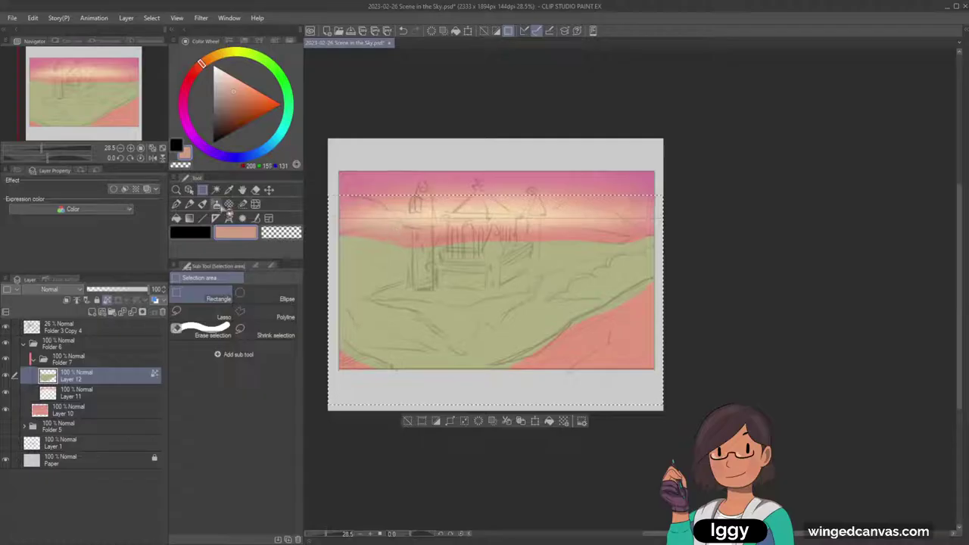
left_click(216, 204)
left_click(373, 261, "alt")
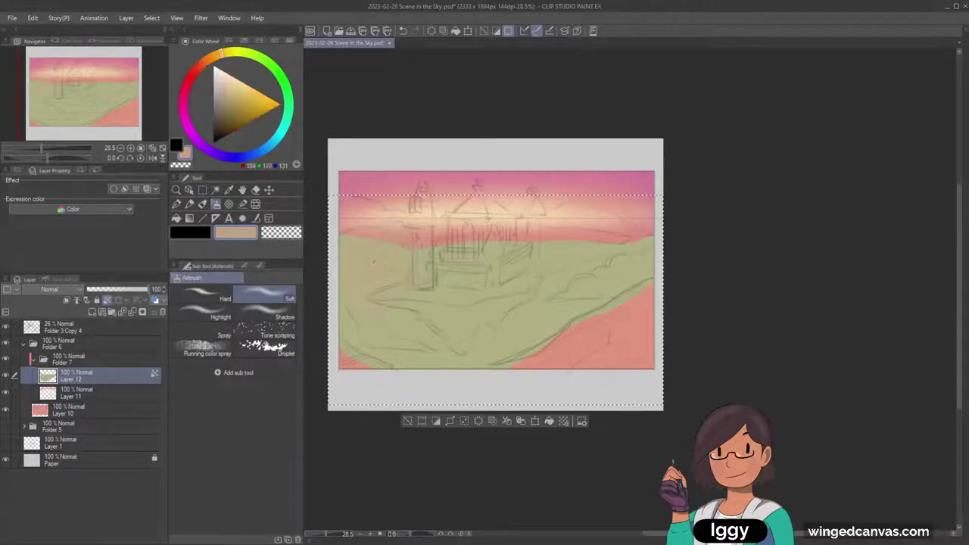
left_click(372, 265, "alt")
mouse_move(371, 267)
left_mouse_down()
mouse_move(387, 298)
mouse_move(547, 322)
mouse_move(530, 409)
left_mouse_up()
left_click(408, 421)
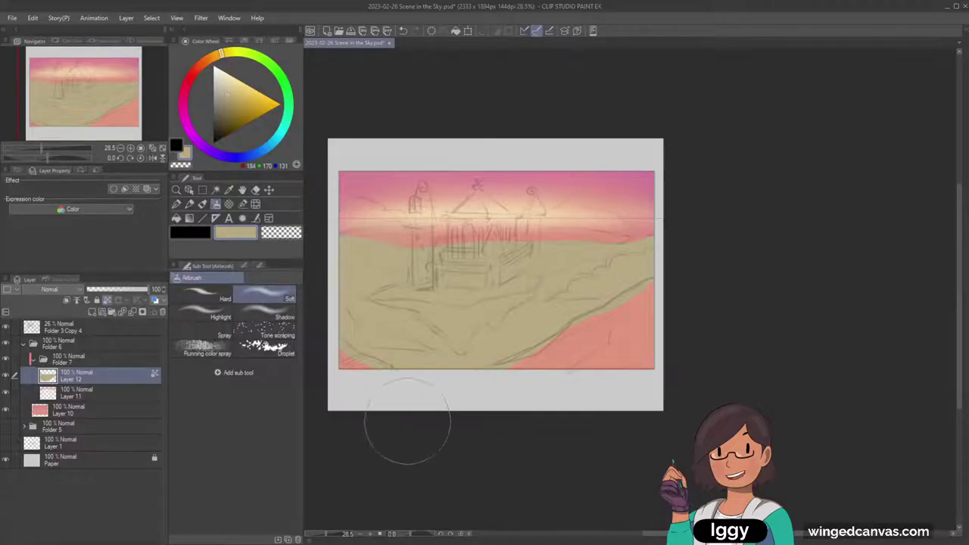
Add a new layer above the land and prepare the G-pen with a dark grey-green (RGB 106, 125, 111).
left_click(97, 311)
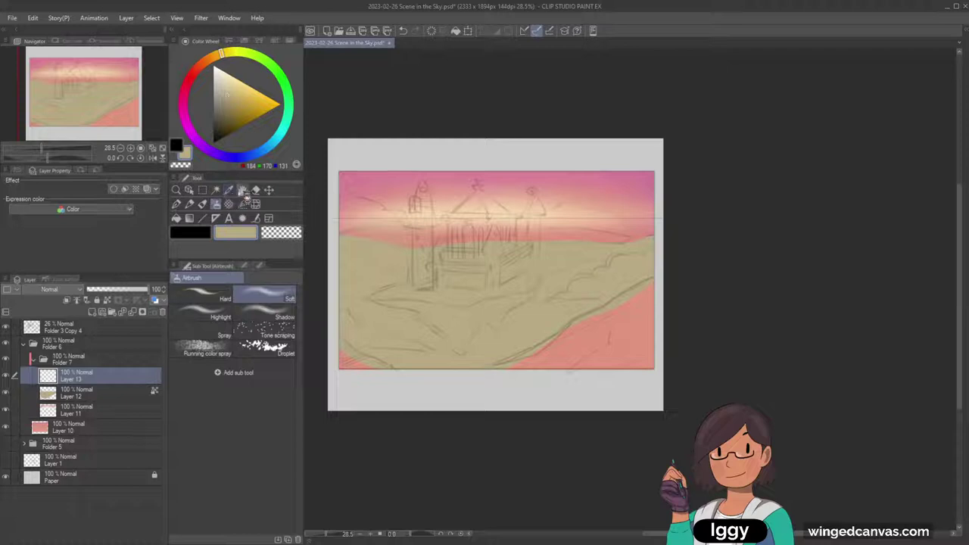
left_click(234, 157)
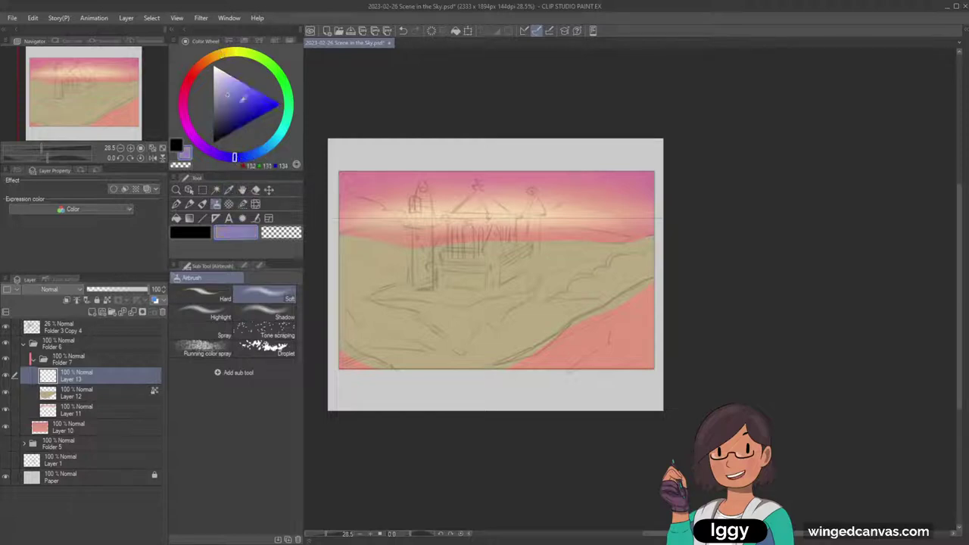
left_click(192, 74)
left_click(228, 85)
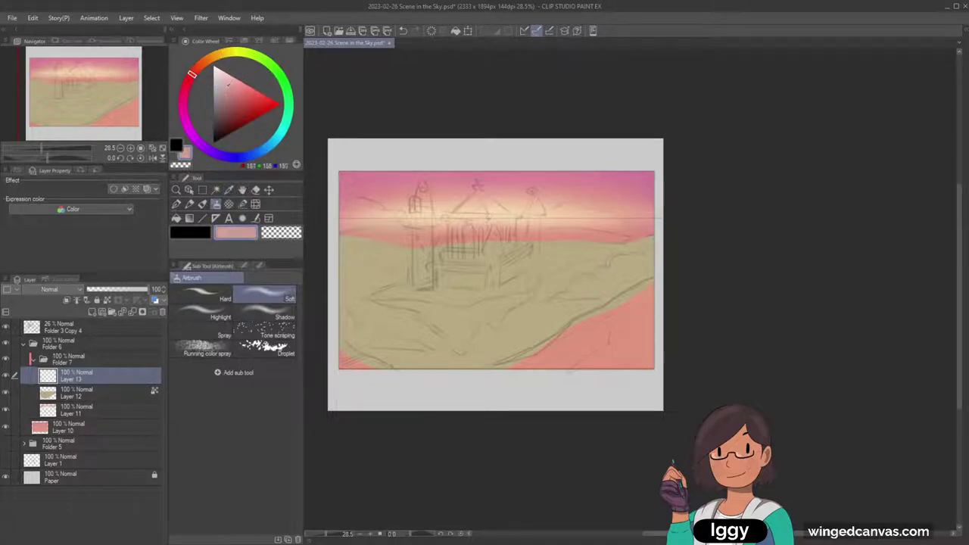
left_click(191, 77)
left_click(223, 91)
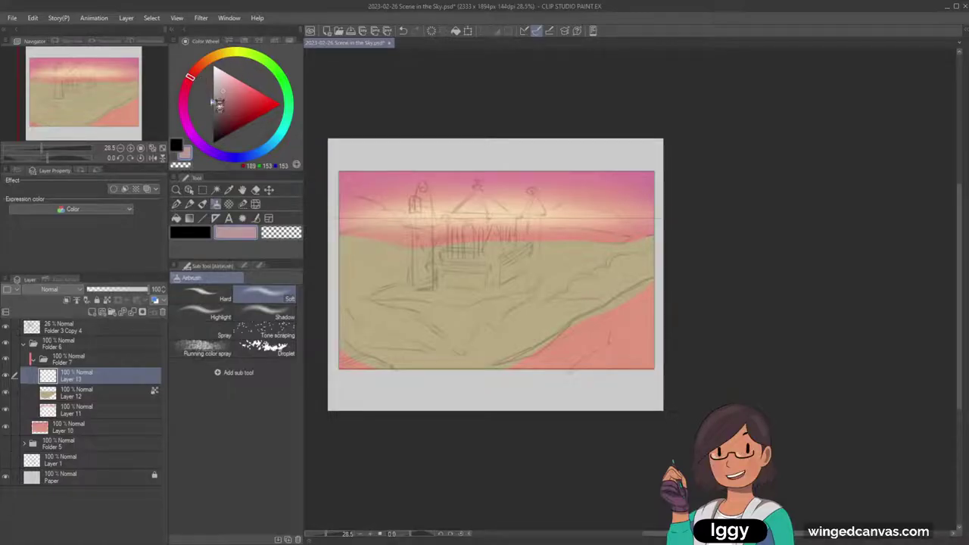
left_click(260, 61)
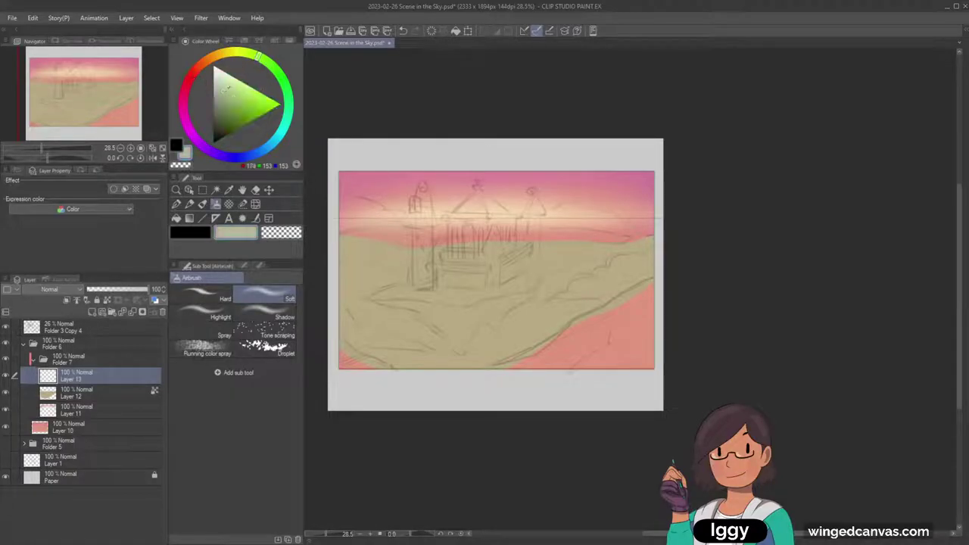
left_click_drag(260, 61, 286, 93)
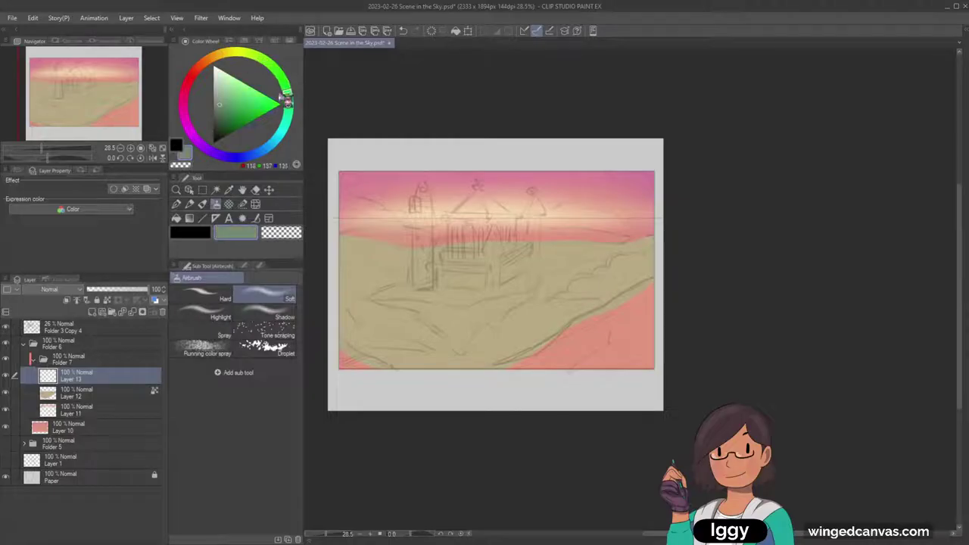
left_click(220, 105)
left_click(176, 203)
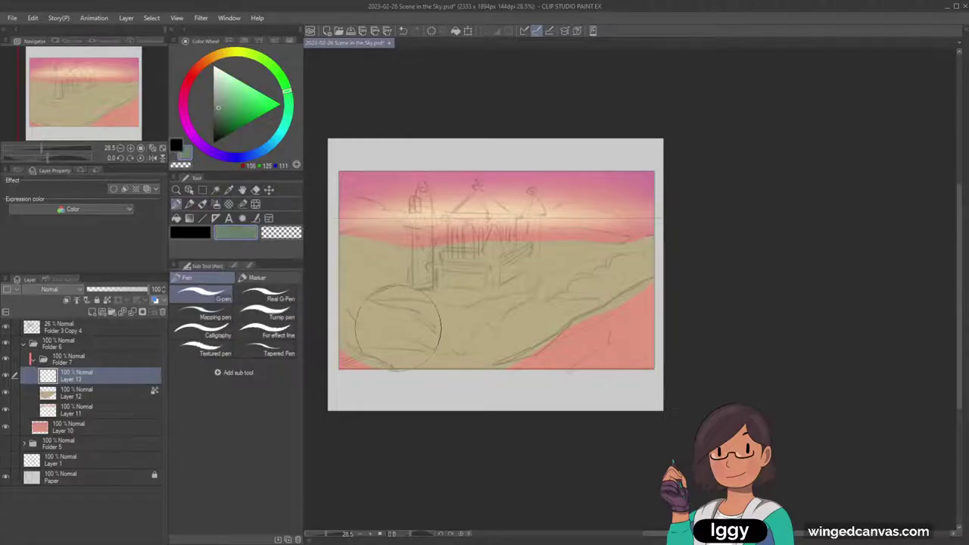
Paint dark grey-green edges with the G-pen along the land's short lower-left slope and the long lower-right slope.
left_click_drag(337, 341, 380, 369)
key("ctrl+z")
mouse_move(339, 335)
left_mouse_down()
mouse_move(355, 354)
mouse_move(395, 371)
left_mouse_up()
key("ctrl+z")
left_click_drag(340, 336, 392, 371)
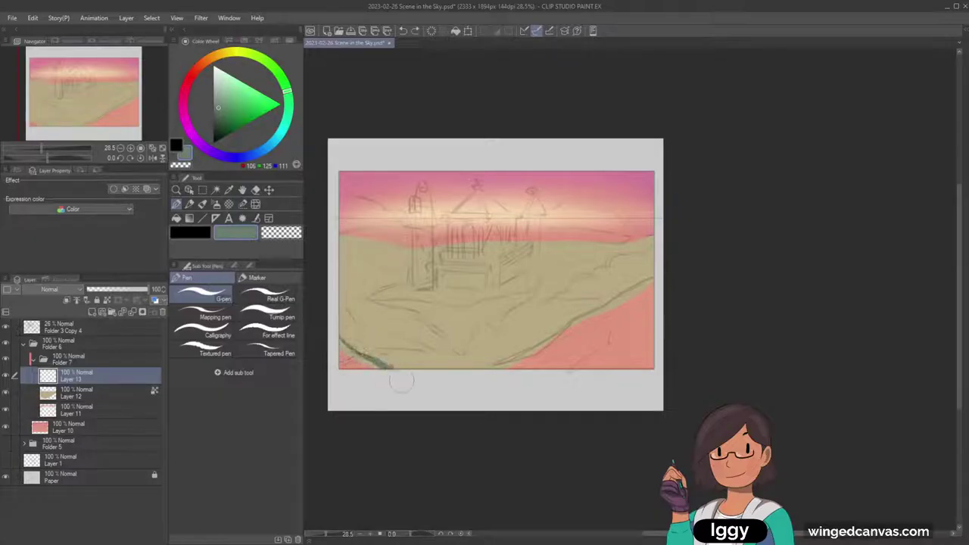
left_click(244, 268)
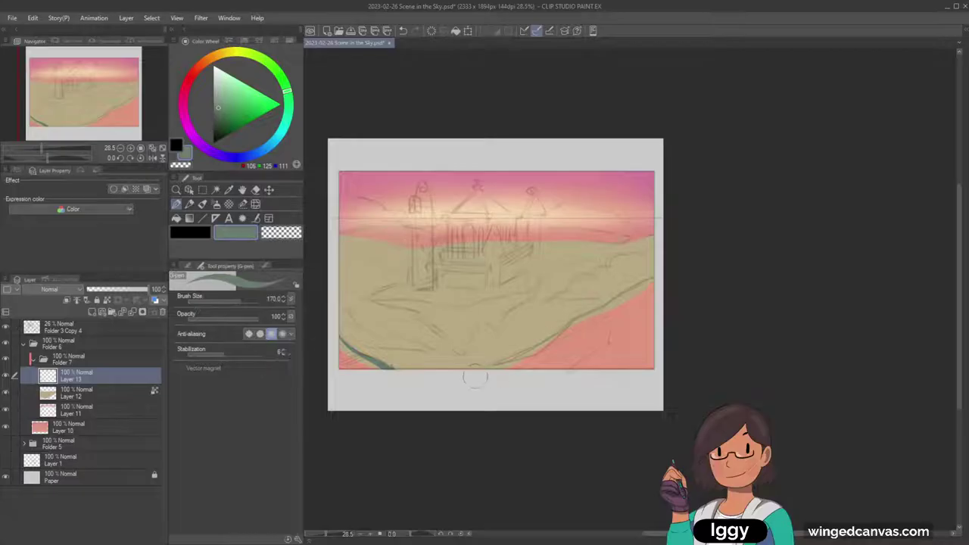
left_click_drag(476, 376, 653, 278)
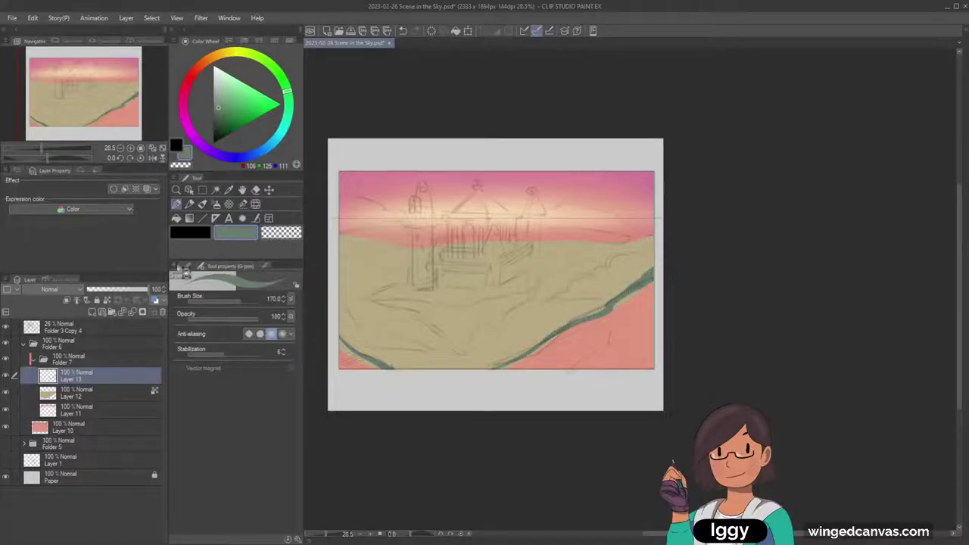
Fill the lower-left and lower-right corners beyond the land's slopes with dark grey-green, using G-pen strokes and the Fill tool.
left_click(176, 218)
left_click(347, 362)
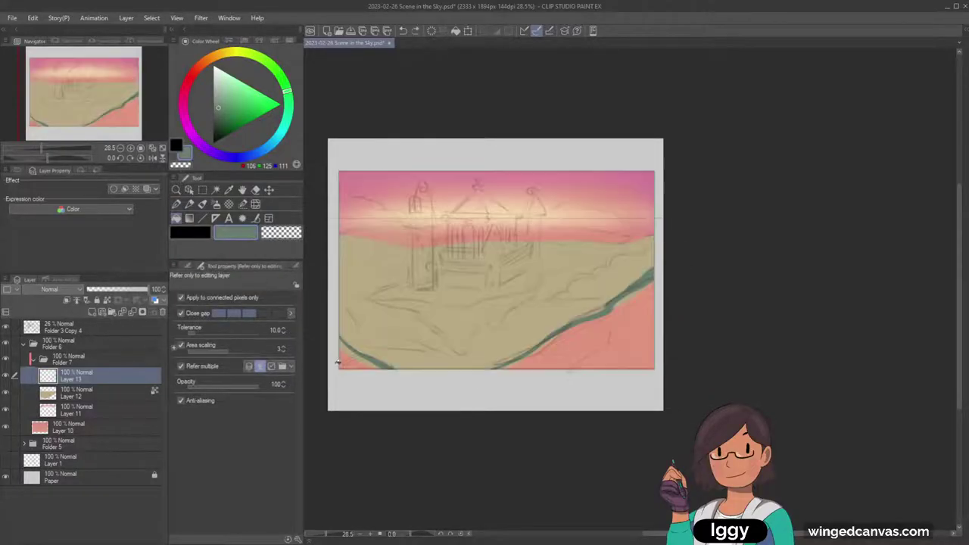
key("p")
left_click_drag(344, 379, 356, 365)
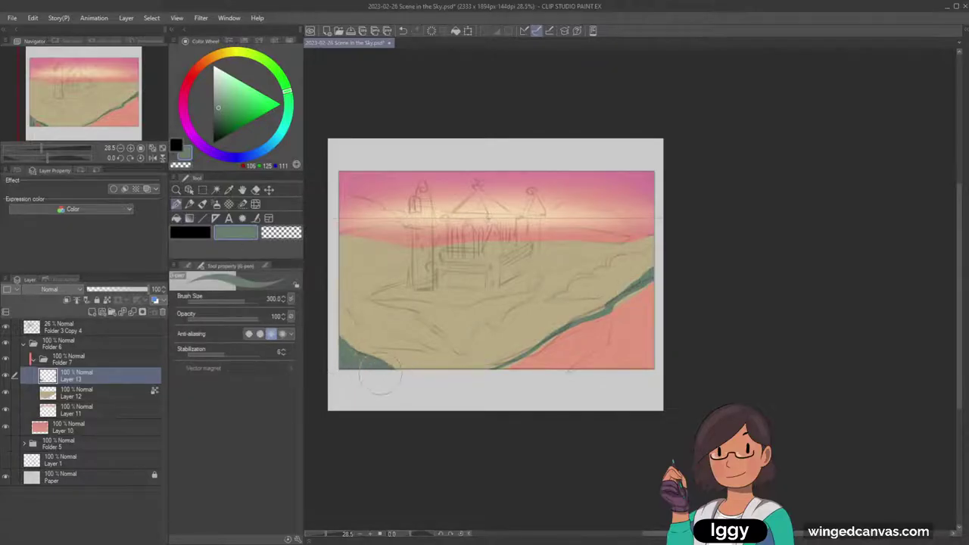
left_click_drag(470, 361, 726, 363)
mouse_move(659, 284)
left_mouse_down()
mouse_move(648, 384)
mouse_move(493, 372)
mouse_move(528, 376)
left_mouse_up()
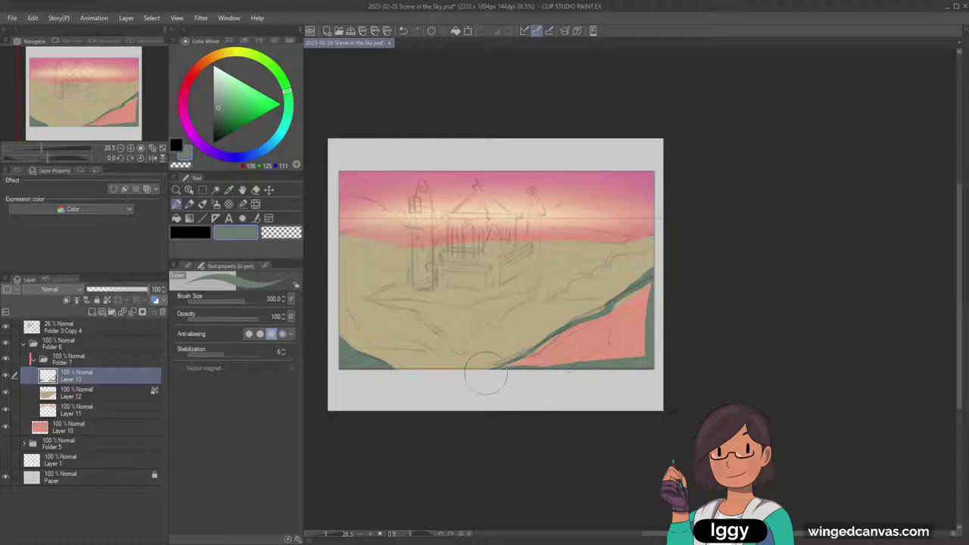
key("g")
left_click(568, 305)
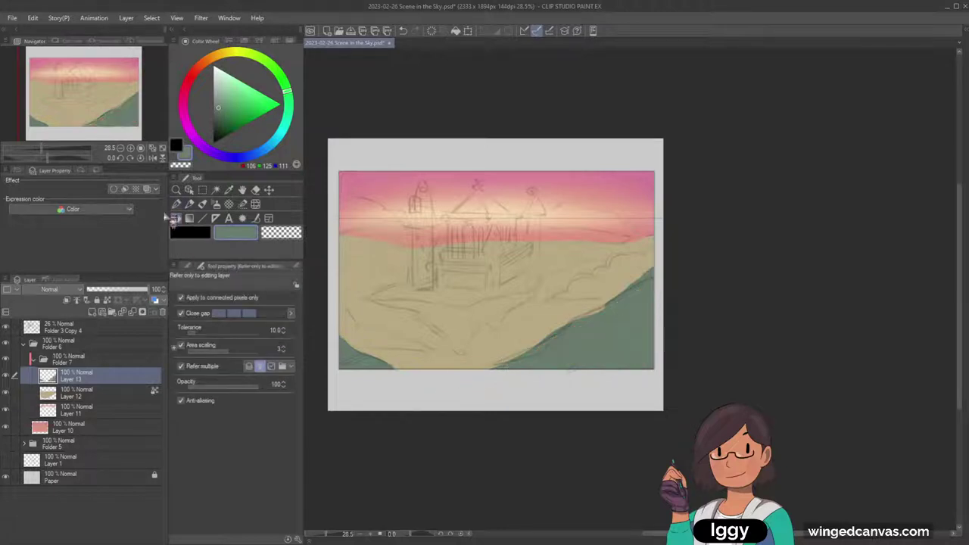
Add a folder with a new layer inside it above the land layer, and prepare the G-pen in slate blue at size 170.
left_click(176, 203)
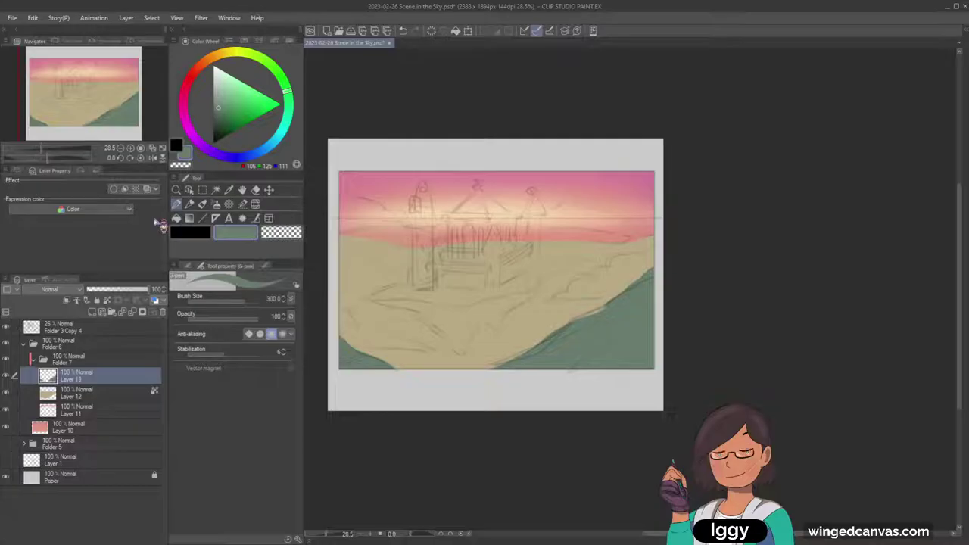
left_click(109, 393)
left_click(113, 312)
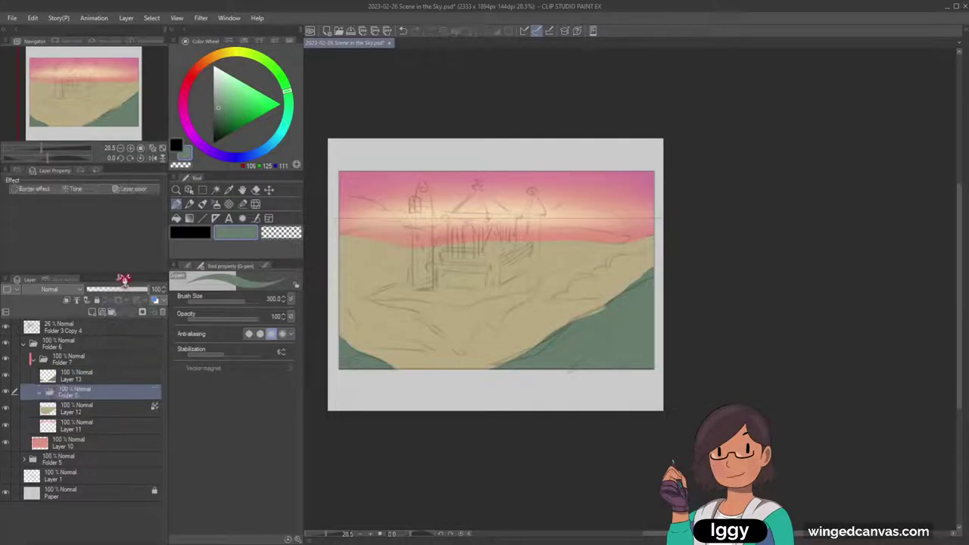
left_click(92, 312)
left_click(254, 150)
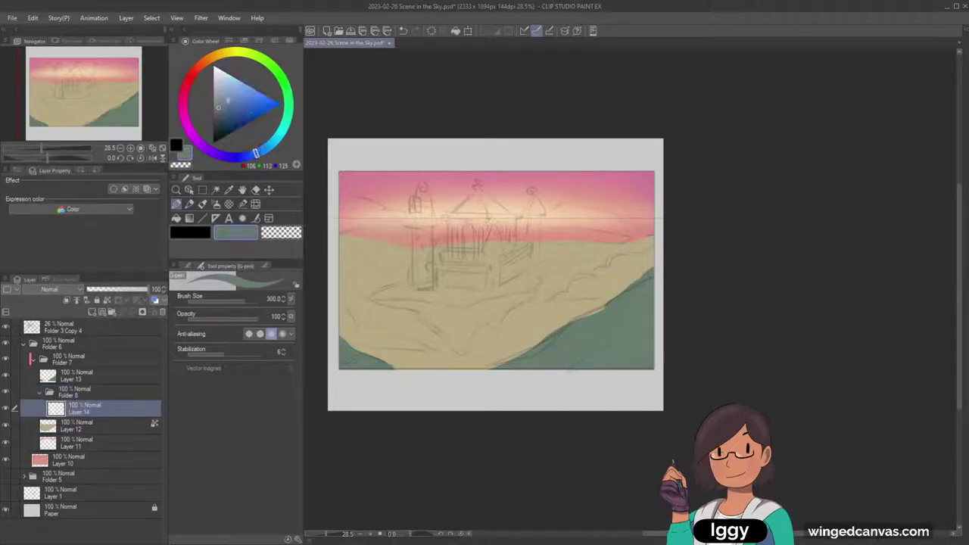
key("bracketleft")
key("bracketleft")
key("bracketleft")
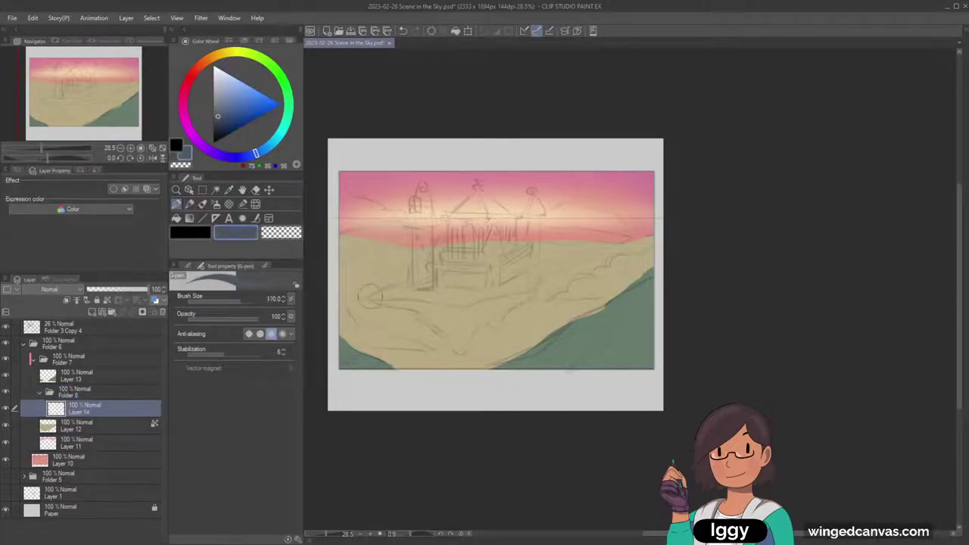
left_click_drag(371, 296, 441, 271)
key("ctrl+z")
key("bracketleft")
key("bracketleft")
key("ctrl+z")
Outline the floating island's base with the G-pen at size 60 in slate blue (RGB 97, 104, 114) and fill the shape.
left_click(218, 110)
key("bracketleft")
key("bracketleft")
key("bracketleft")
mouse_move(365, 297)
left_mouse_down()
mouse_move(429, 315)
mouse_move(464, 359)
mouse_move(482, 320)
mouse_move(493, 327)
mouse_move(538, 285)
left_mouse_up()
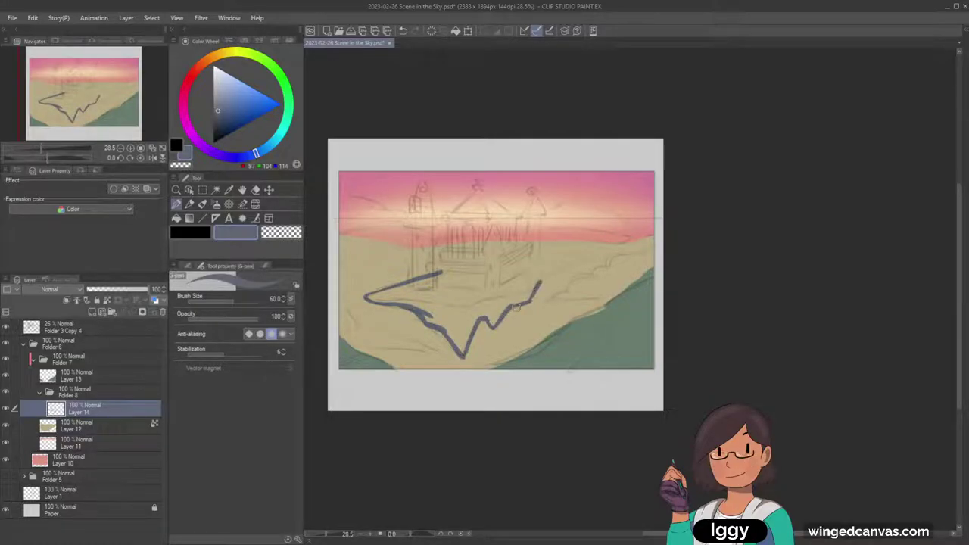
mouse_move(429, 272)
left_mouse_down()
mouse_move(530, 263)
mouse_move(540, 285)
left_mouse_up()
key("ctrl+z")
left_click(176, 218)
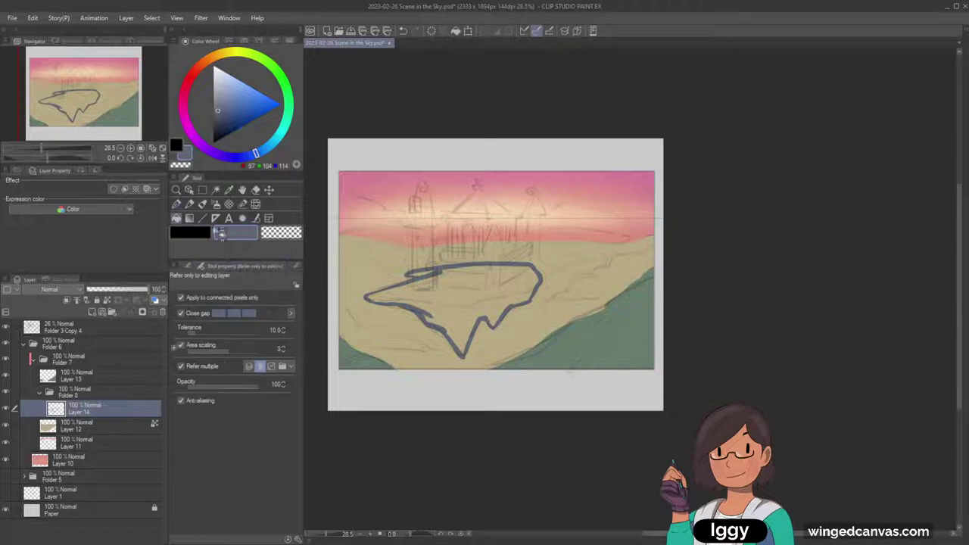
left_click(462, 296)
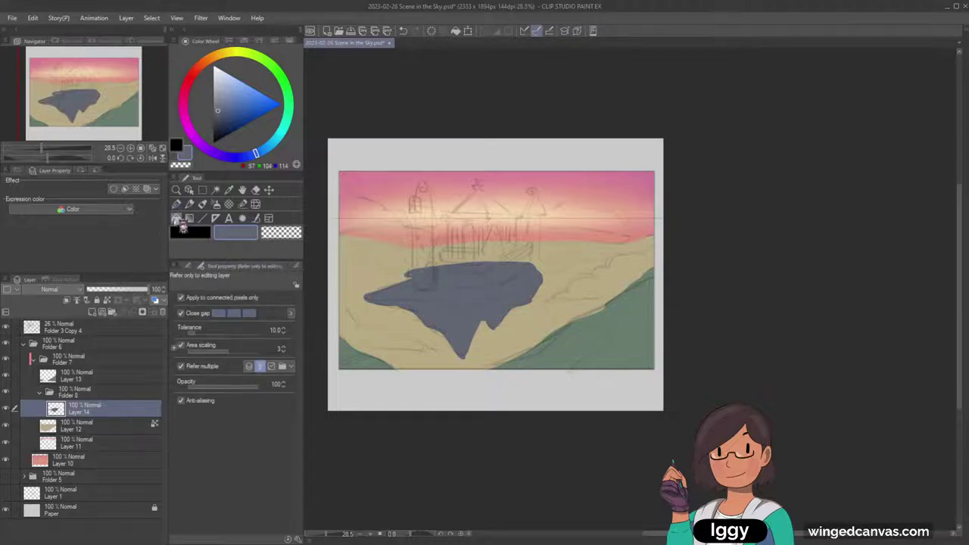
Duplicate the island base layer, hide the original, and keep the G-pen ready on the copy.
left_click(176, 204)
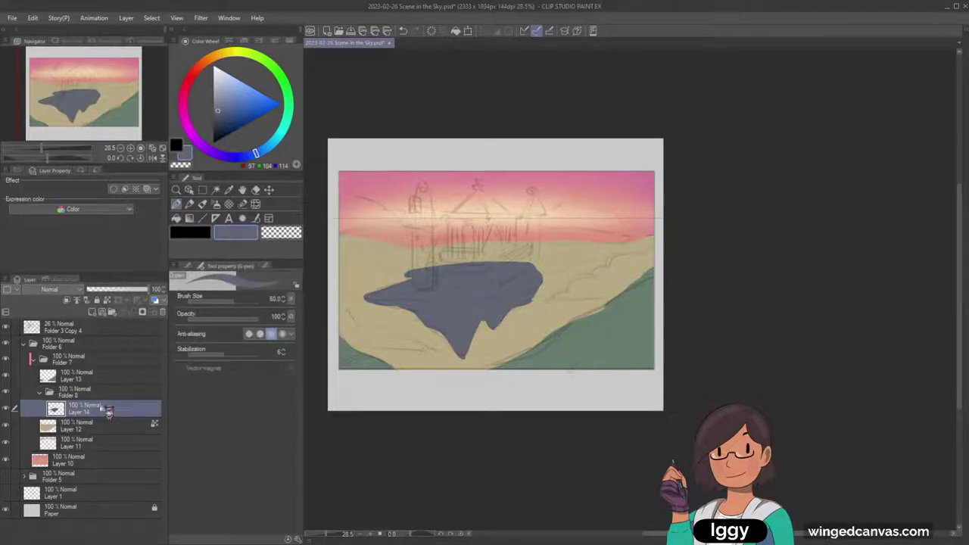
key("ctrl+v")
left_click(6, 425)
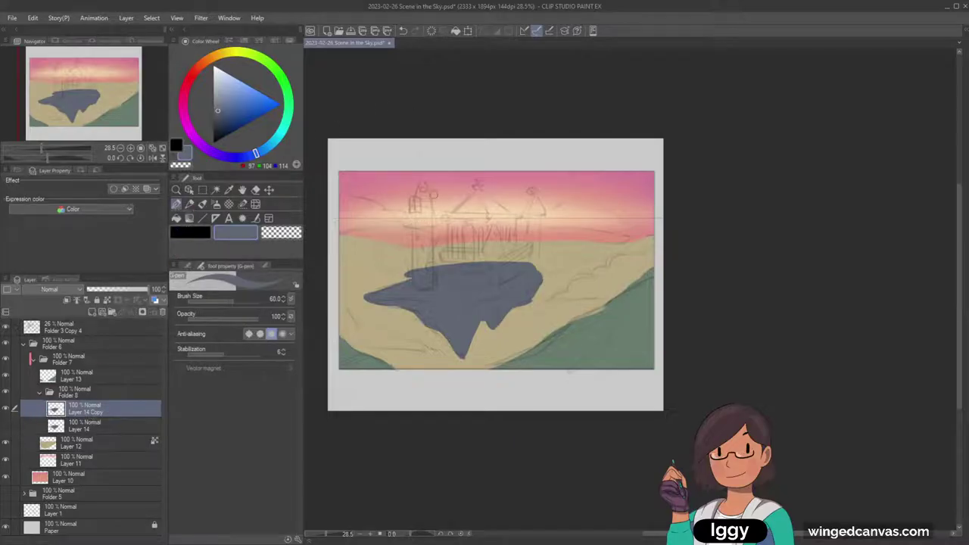
Outline the left tower with its pointed roof in slate blue on the copied island layer, following the line art.
mouse_move(411, 274)
left_mouse_down()
mouse_move(424, 265)
mouse_move(416, 230)
left_mouse_up()
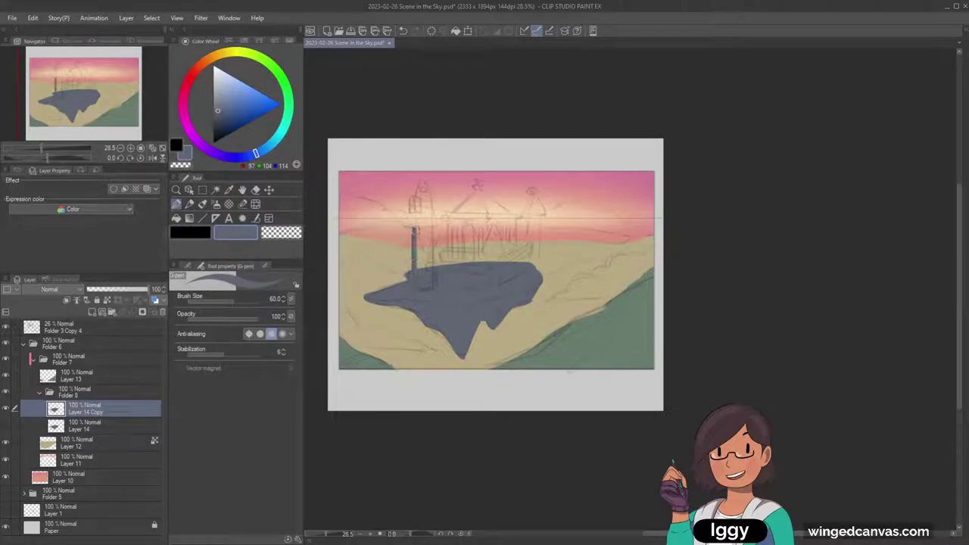
key("ctrl+z")
left_click_drag(413, 227, 412, 270)
mouse_move(405, 226)
left_mouse_down()
mouse_move(416, 226)
mouse_move(414, 196)
mouse_move(437, 225)
left_mouse_up()
key("ctrl+z")
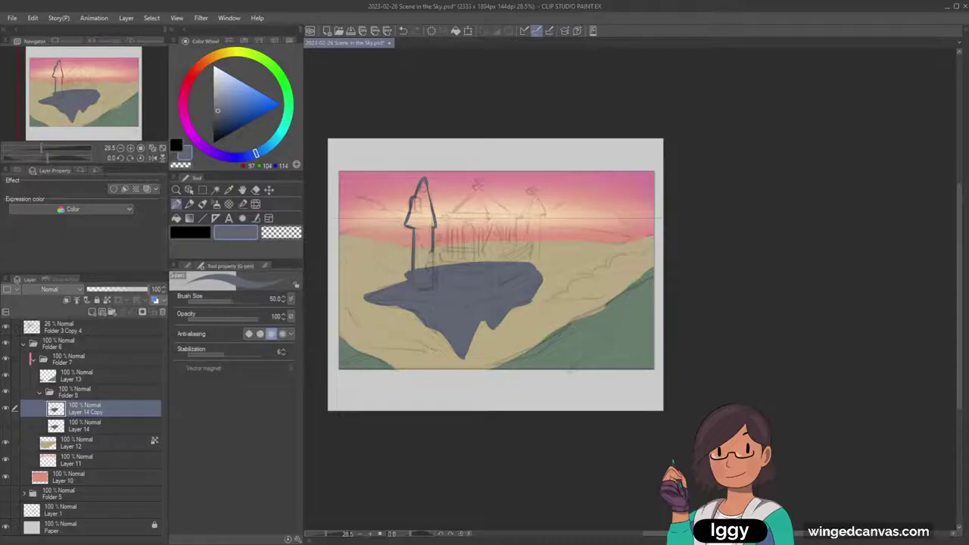
Outline the main hall's peaked roof and side walls with the G-pen at size 50, starting from the left tower.
mouse_move(432, 251)
left_mouse_down()
mouse_move(451, 247)
mouse_move(445, 219)
mouse_move(478, 182)
mouse_move(512, 215)
left_mouse_up()
key("ctrl+z")
key("ctrl+z")
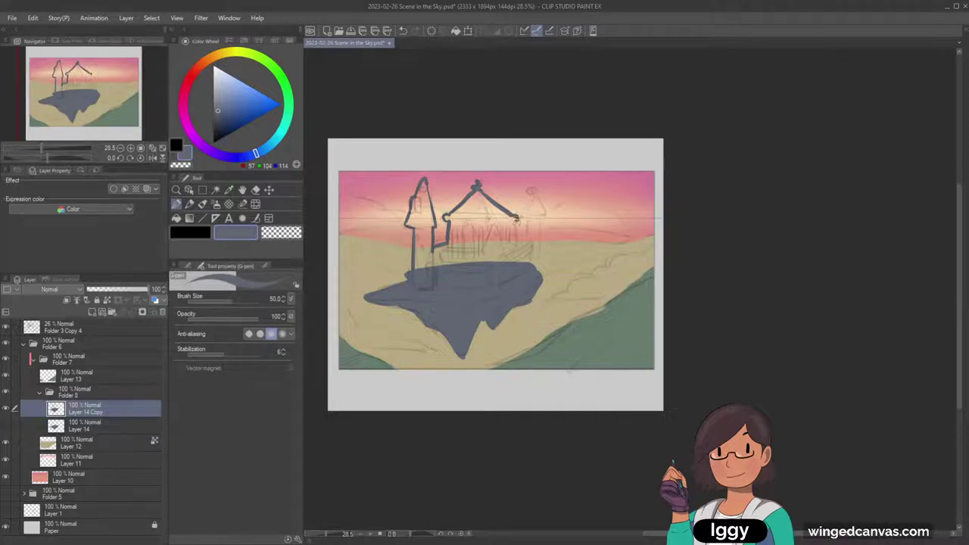
left_click_drag(517, 218, 519, 250)
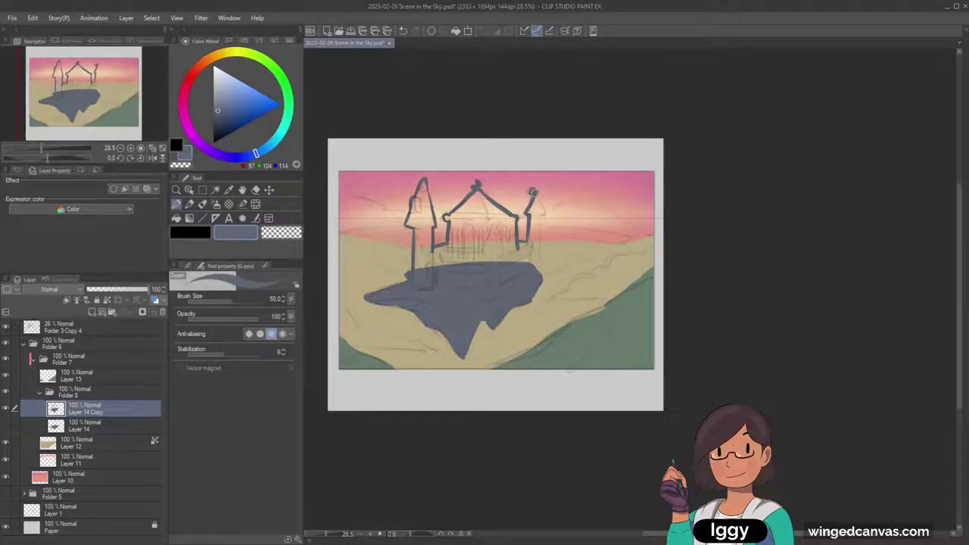
Outline the right tower down to the island and add a small turret on the left side of the hall's roof.
mouse_move(535, 196)
left_mouse_down()
mouse_move(538, 263)
mouse_move(539, 214)
mouse_move(537, 261)
left_mouse_up()
key("ctrl+z")
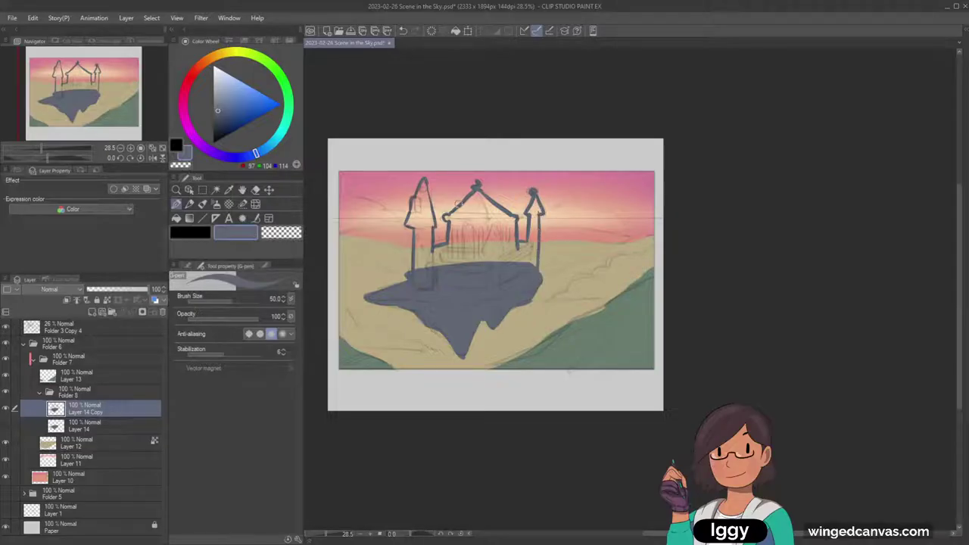
mouse_move(458, 206)
left_mouse_down()
mouse_move(464, 193)
mouse_move(474, 212)
mouse_move(462, 194)
left_mouse_up()
key("ctrl+z")
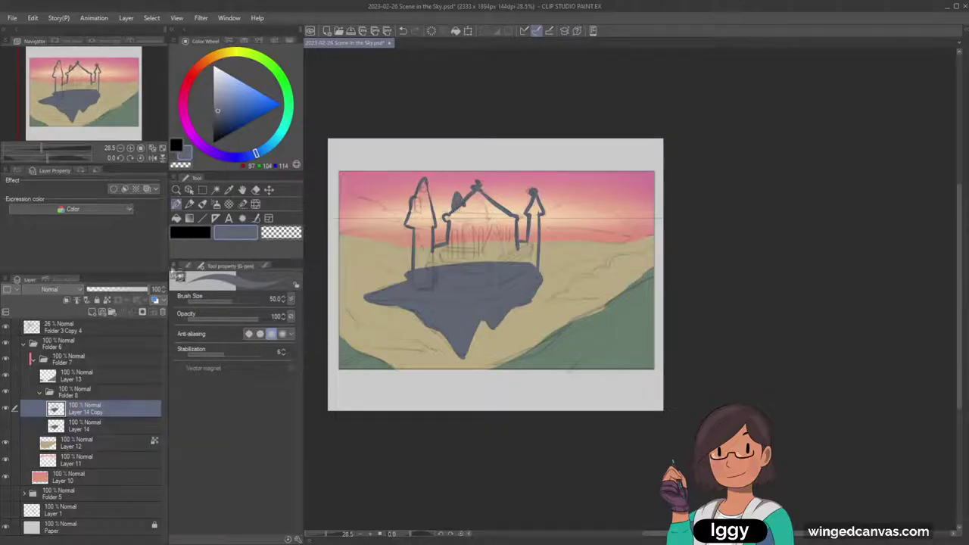
Fill the castle outline with slate blue and check the whole silhouette with the line art temporarily hidden.
left_click(175, 218)
left_click(481, 253)
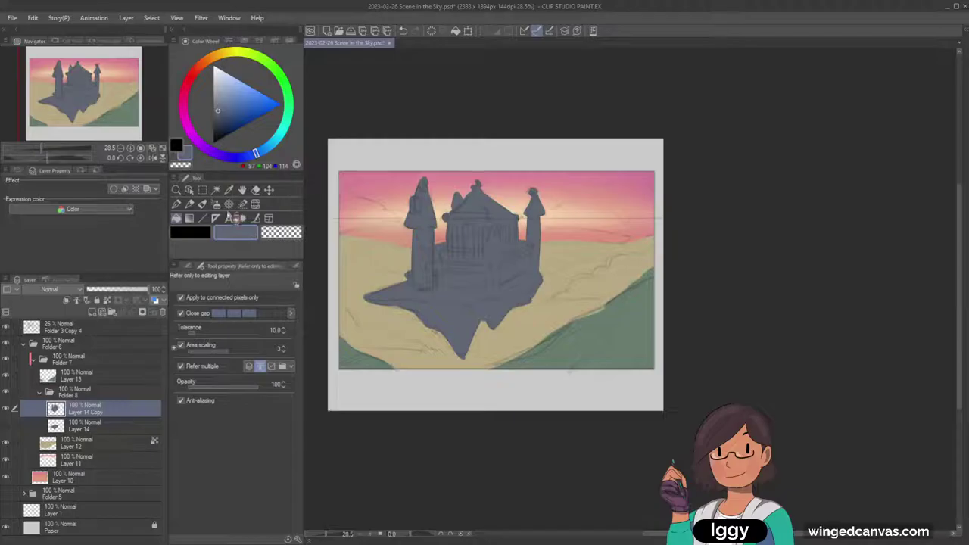
left_click(176, 190)
left_click_drag(527, 286, 450, 284)
left_click_drag(569, 243, 609, 243)
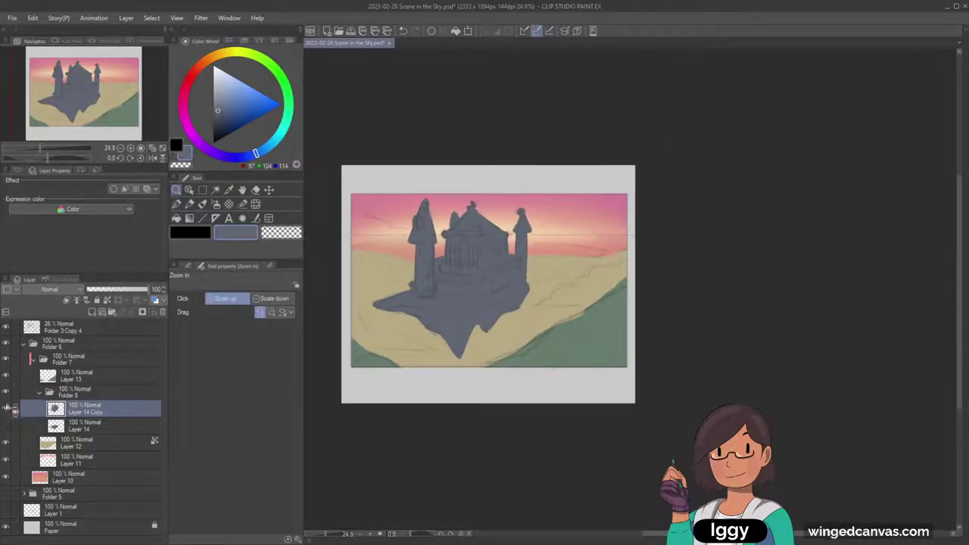
left_click(7, 328)
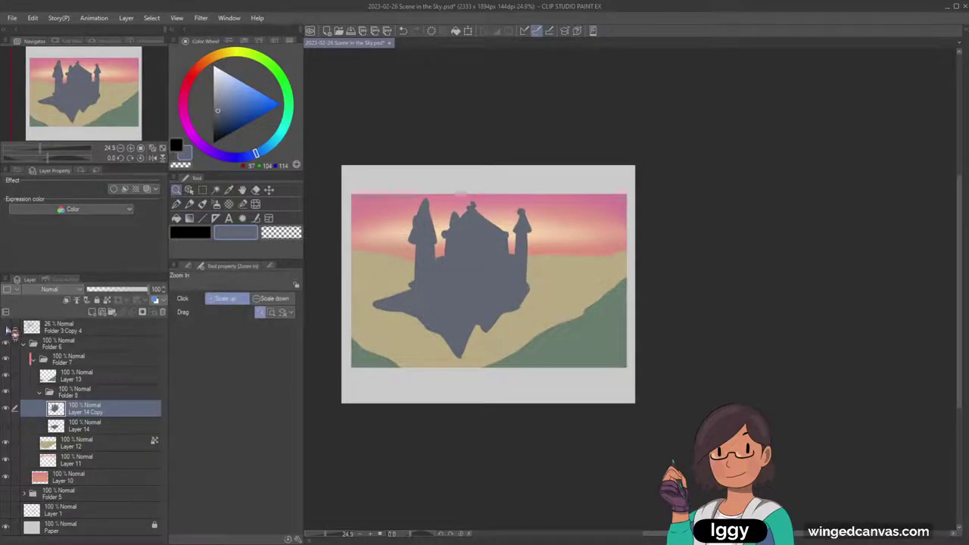
left_click(7, 328)
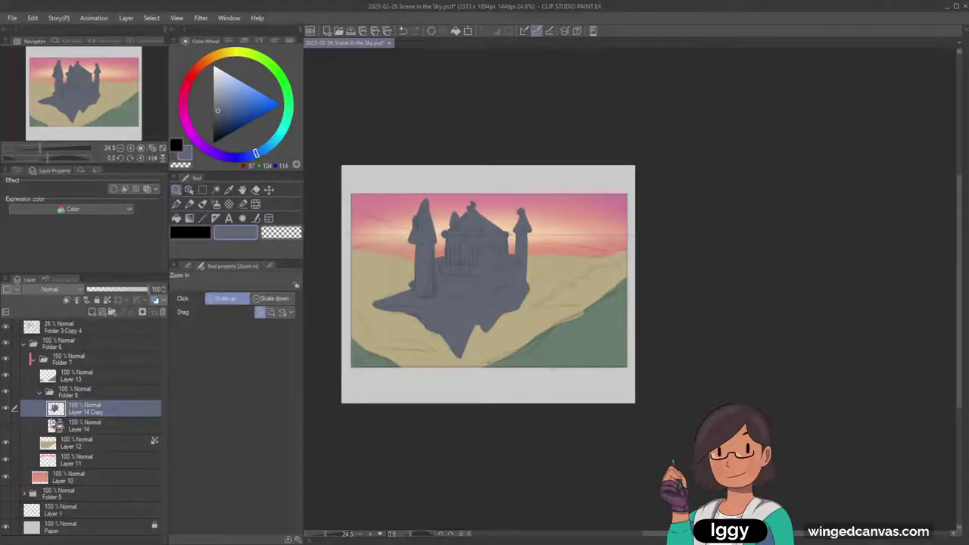
Lock the castle layer's transparent pixels and prepare the soft airbrush at size 1700 with light grey-blue (RGB 153, 160, 172).
left_click(215, 204)
left_click(222, 89)
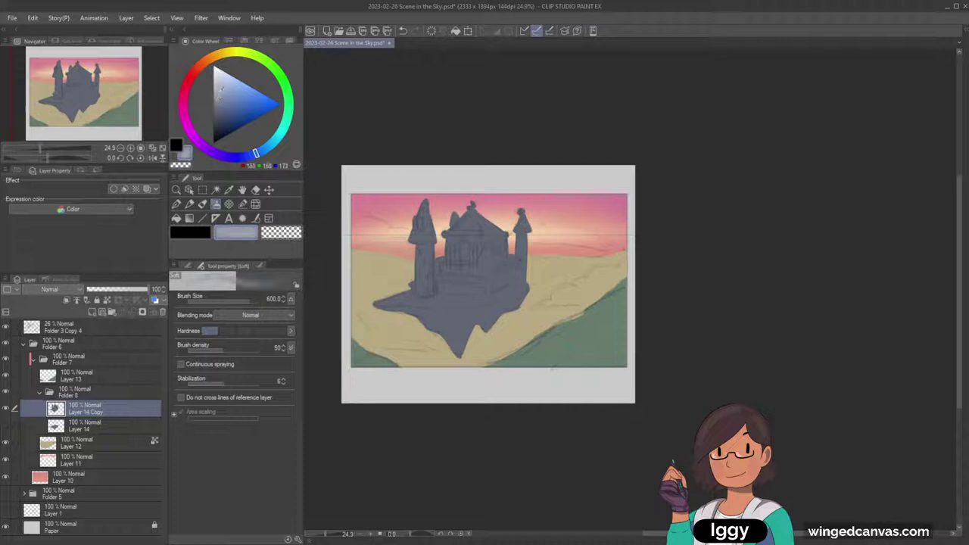
left_click(107, 300)
key("bracketright")
key("bracketright")
key("bracketright")
key("bracketright")
key("bracketright")
key("bracketright")
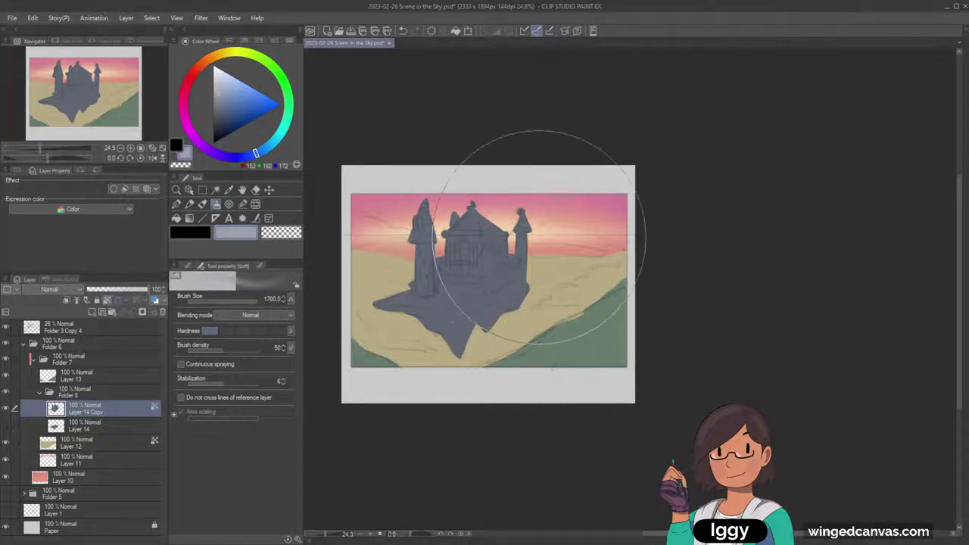
mouse_move(539, 238)
left_mouse_down()
mouse_move(526, 266)
mouse_move(454, 315)
left_mouse_up()
key("ctrl+z")
left_click_drag(568, 259, 410, 326)
left_click(463, 295, "alt")
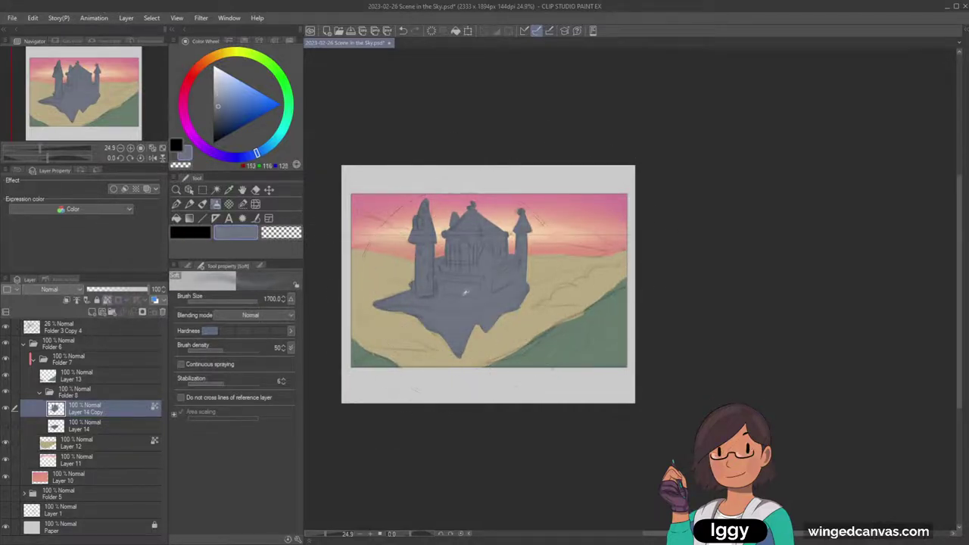
key("ctrl+z")
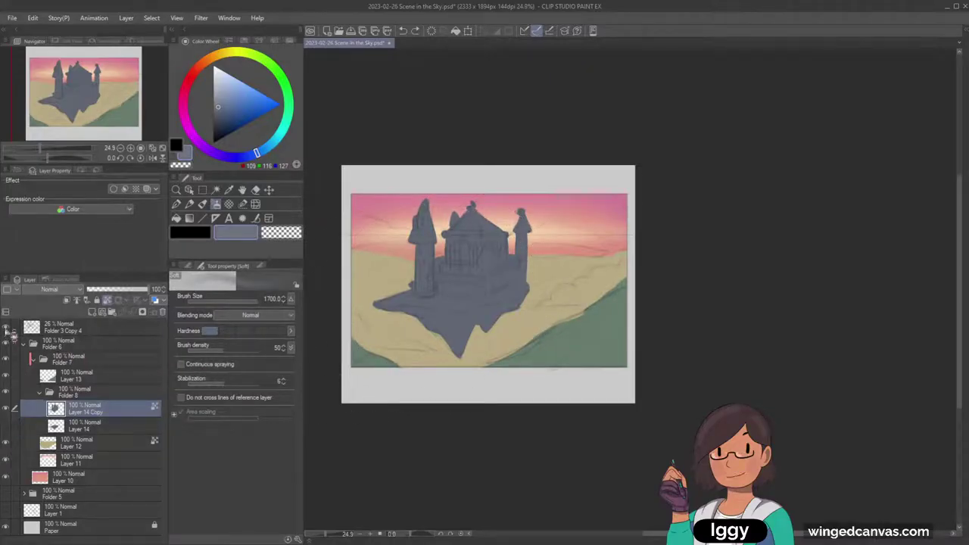
Lower the opacity of the line art copy (Folder 3 Copy 4) to 4%.
left_click(7, 327)
left_click(67, 330)
left_click_drag(106, 289, 89, 290)
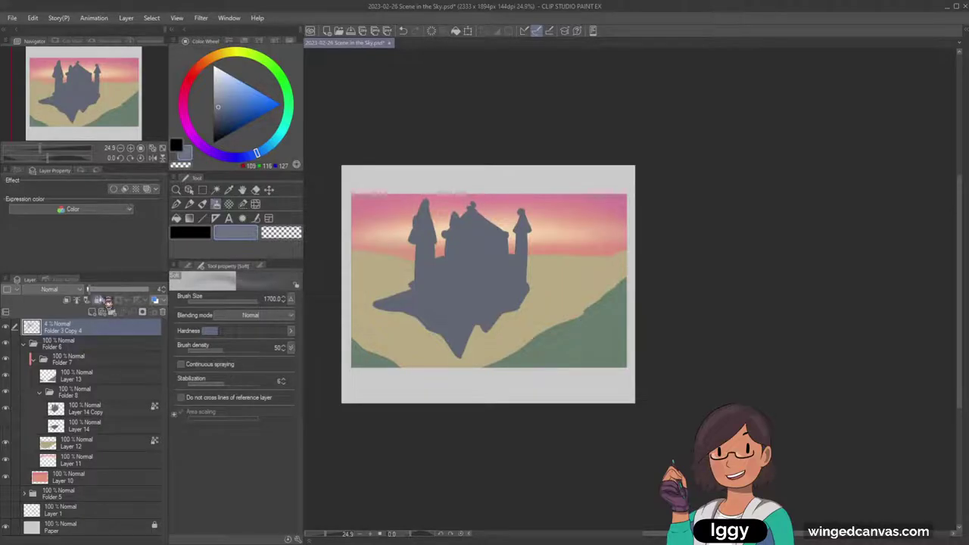
Select the castle silhouette layer and prepare the soft airbrush with a dark indigo grey (RGB 63, 66, 80).
left_click(175, 190)
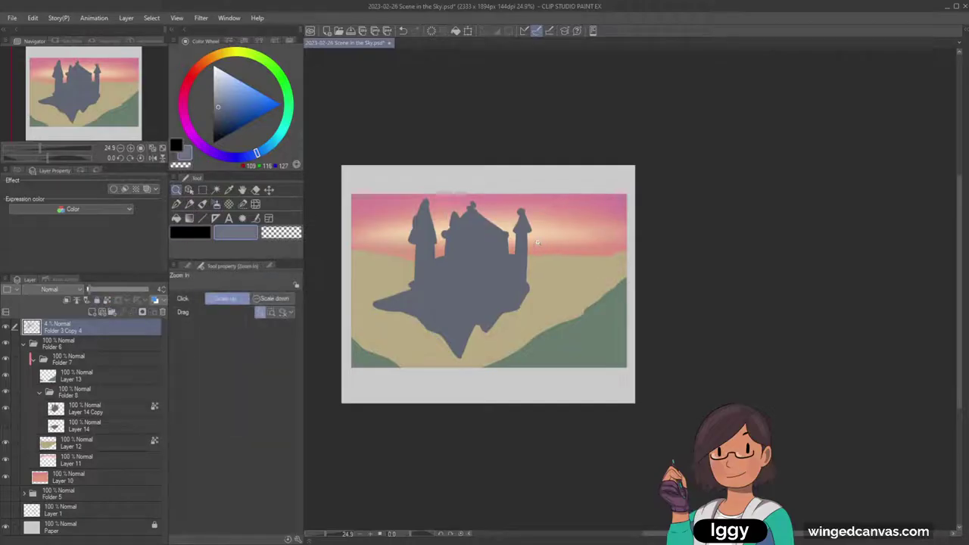
left_click(546, 293)
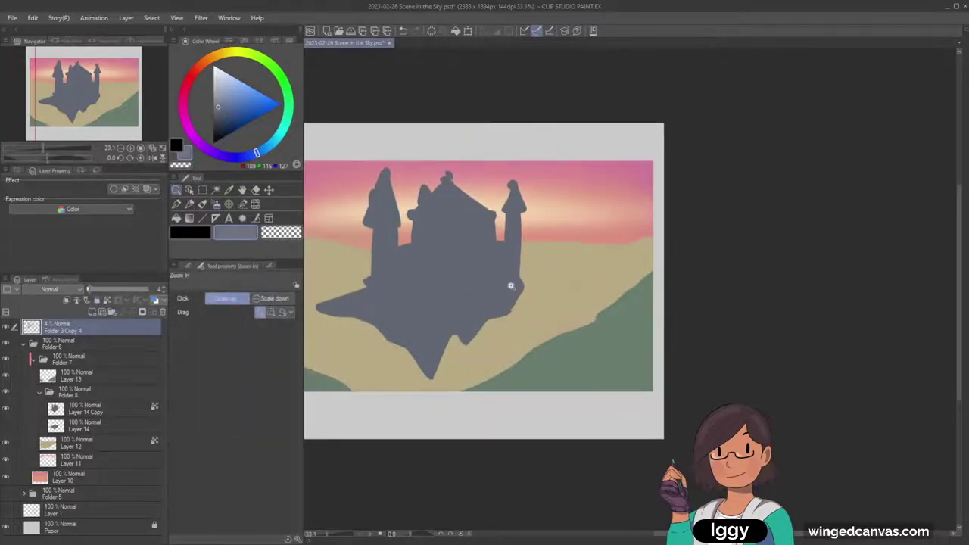
left_click(120, 415)
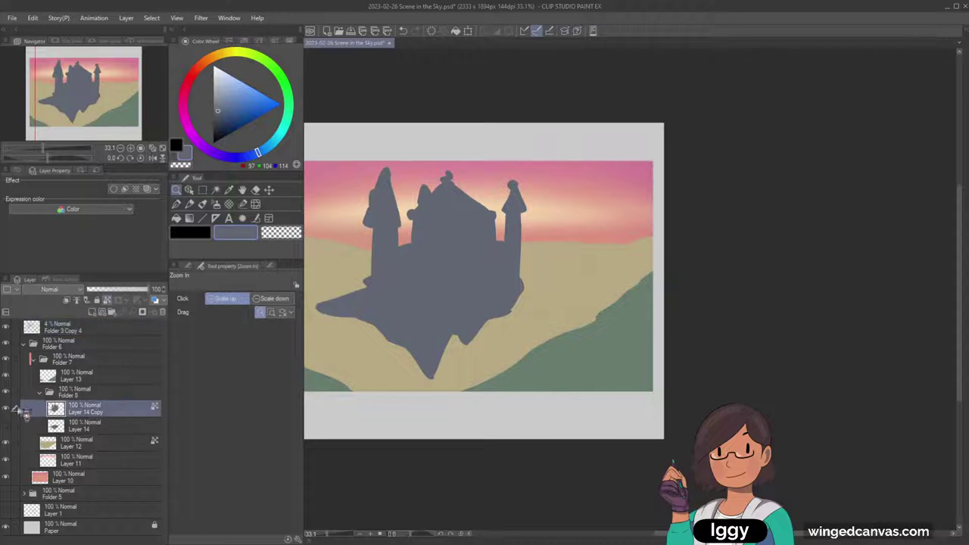
left_click(6, 409)
left_click(7, 409)
left_click_drag(258, 154, 247, 155)
left_click_drag(218, 115, 218, 122)
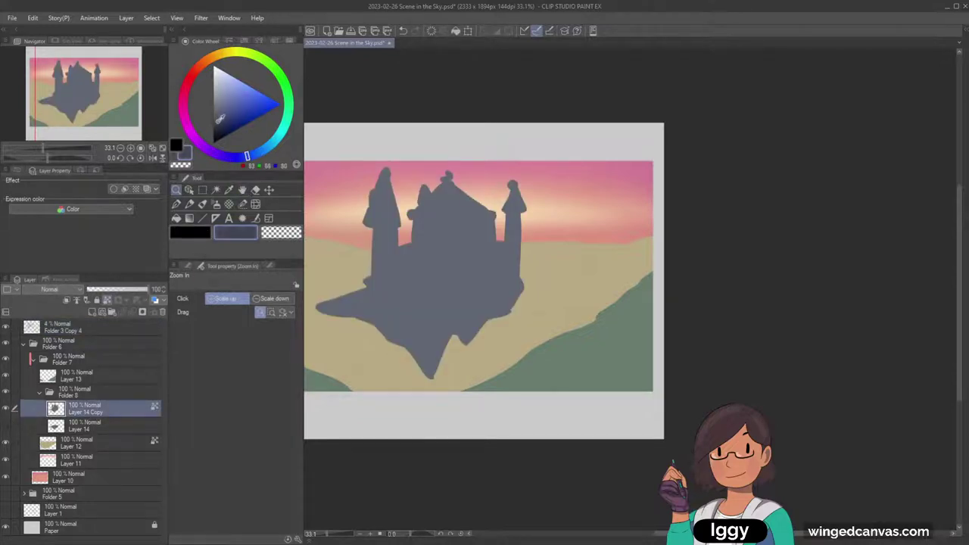
left_click(216, 204)
Reduce the soft airbrush to size 600 and shade the middle of the castle and island with dark indigo grey.
mouse_move(400, 325)
left_mouse_down()
mouse_move(369, 305)
mouse_move(385, 301)
left_mouse_up()
key("ctrl+z")
key("[")
key("[")
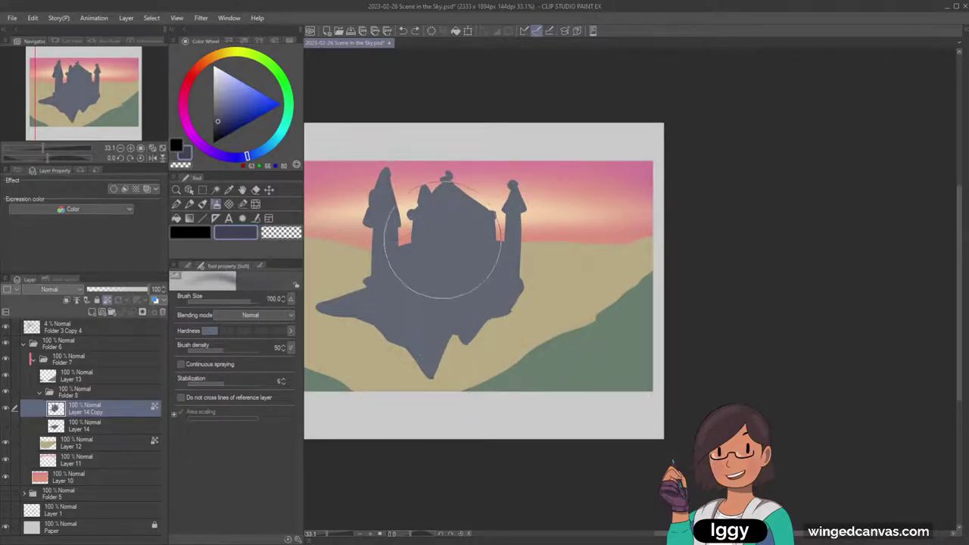
mouse_move(443, 239)
left_mouse_down()
mouse_move(447, 303)
mouse_move(418, 327)
mouse_move(480, 305)
left_mouse_up()
key("ctrl+z")
key("bracketleft")
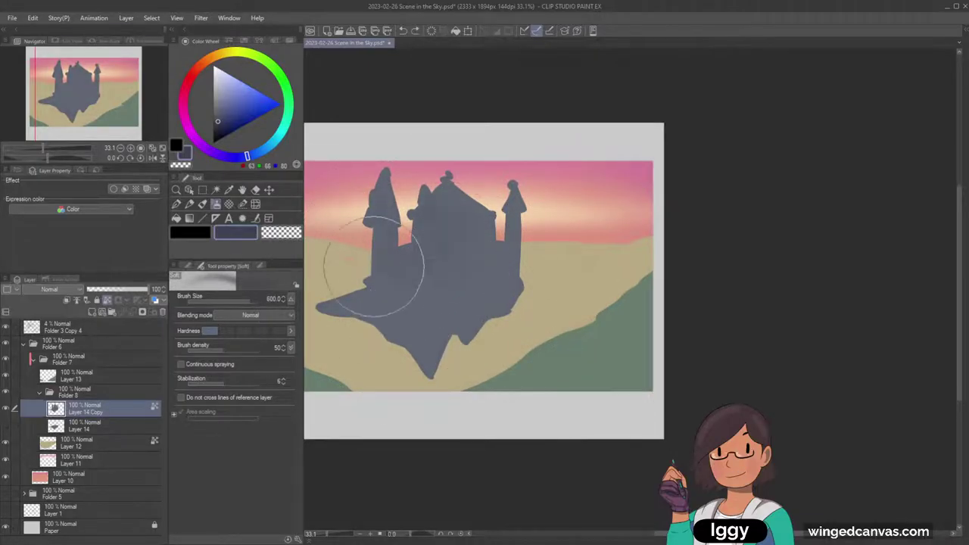
mouse_move(397, 253)
left_mouse_down()
mouse_move(413, 303)
mouse_move(391, 296)
left_mouse_up()
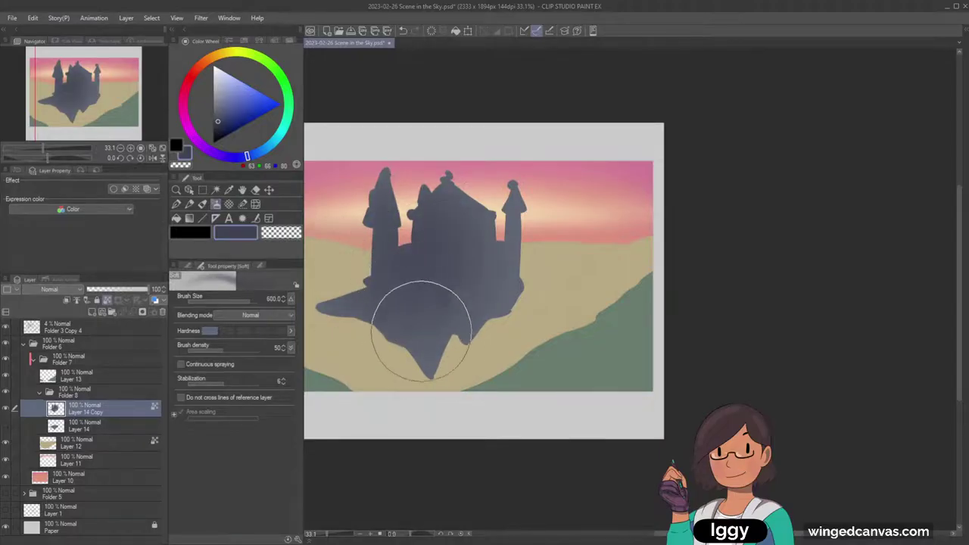
Add a new layer inside Folder 6 just above Folder 7, and prepare the size 50 G-pen in mid grey (RGB 134, 134, 134).
mouse_move(421, 331)
left_mouse_down()
mouse_move(411, 296)
mouse_move(432, 299)
mouse_move(347, 261)
left_mouse_up()
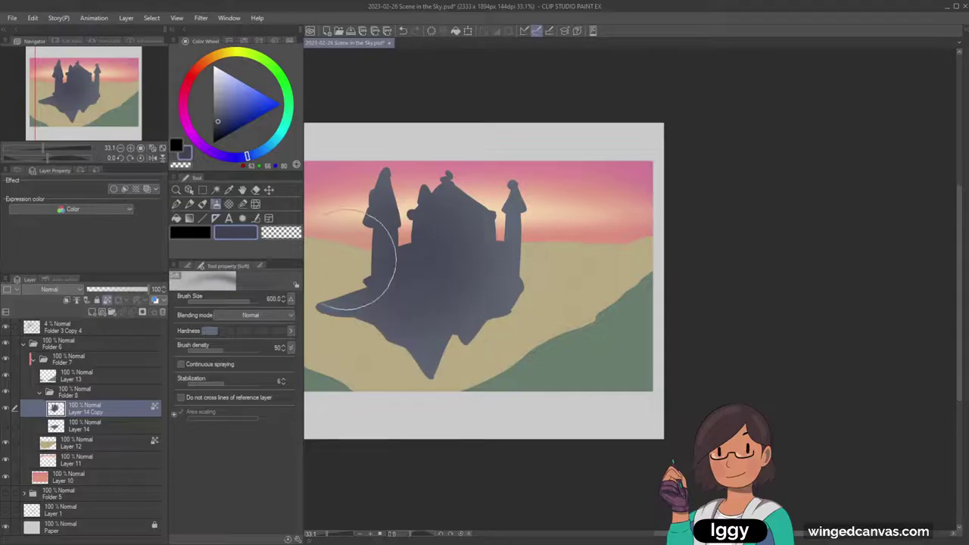
left_click(176, 203)
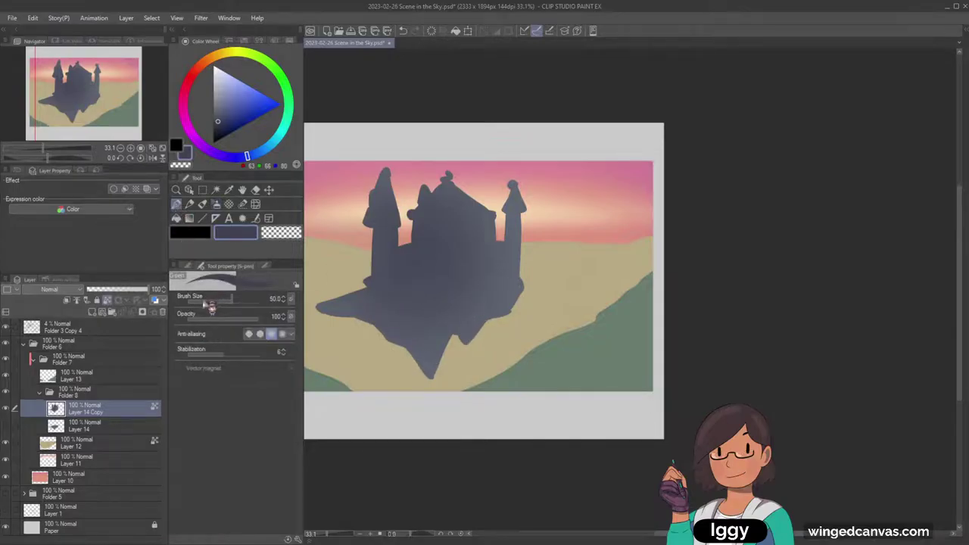
left_click_drag(81, 96, 73, 96)
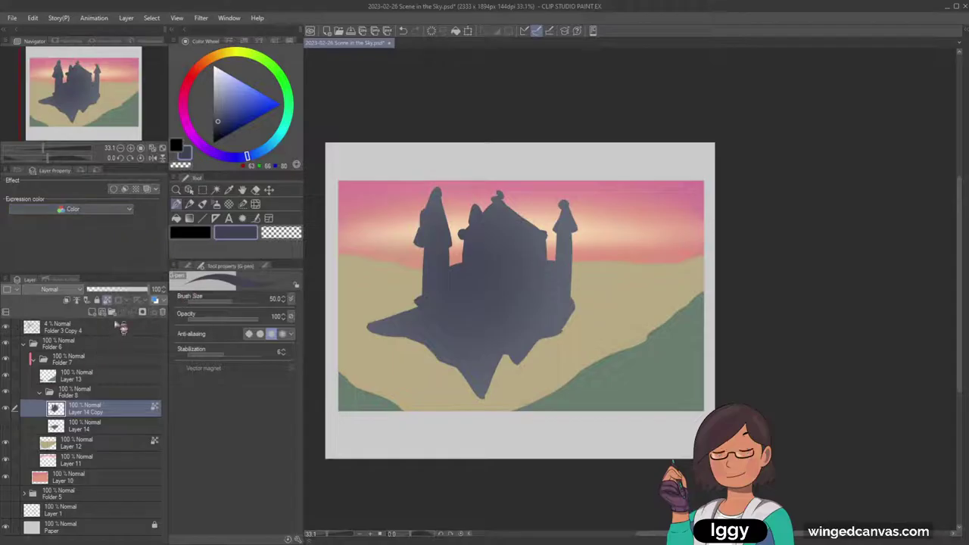
left_click(95, 356)
left_click(92, 312)
left_click(198, 235)
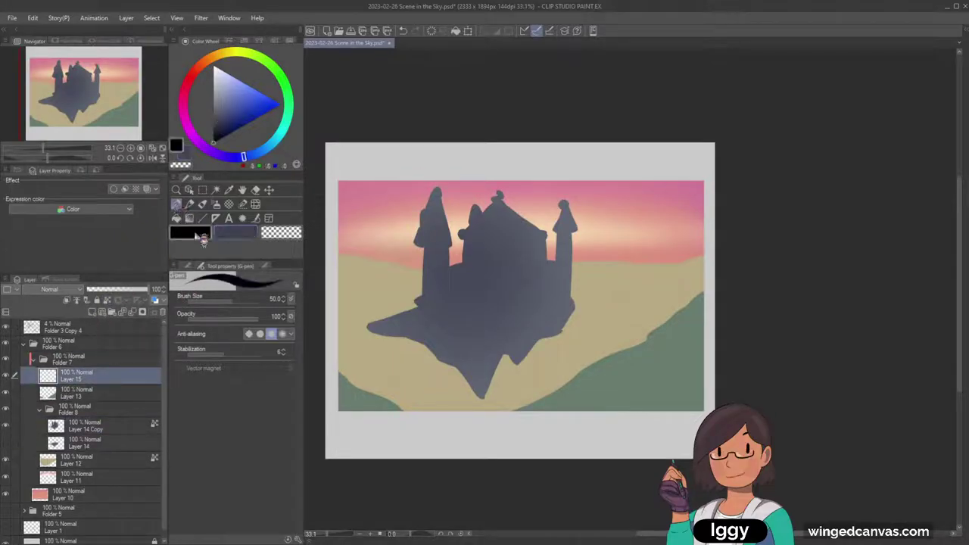
left_click(213, 83)
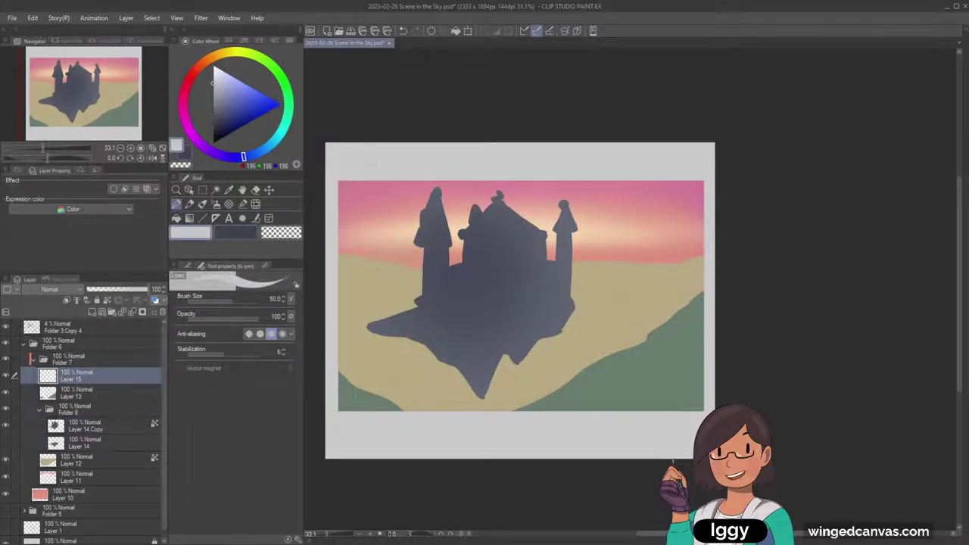
left_click(213, 101)
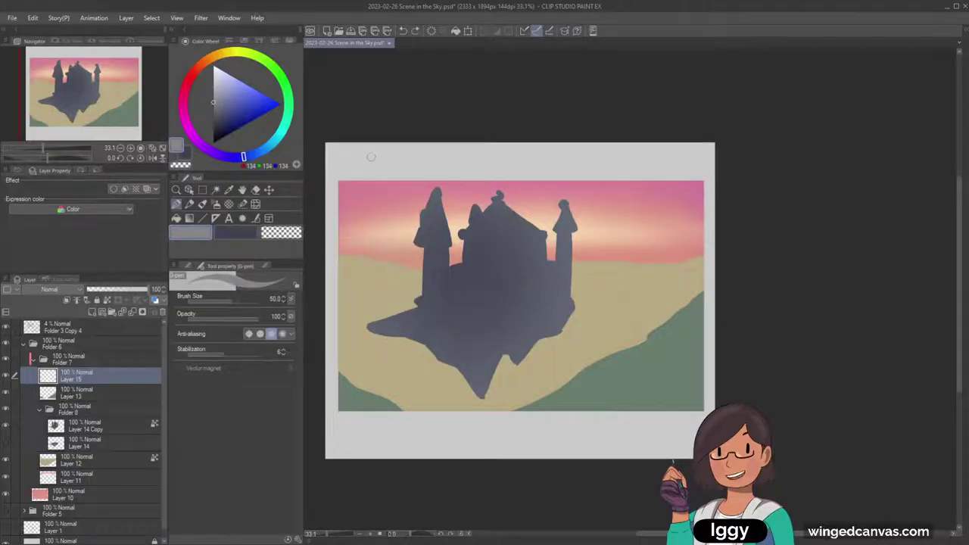
left_click_drag(107, 383, 106, 357)
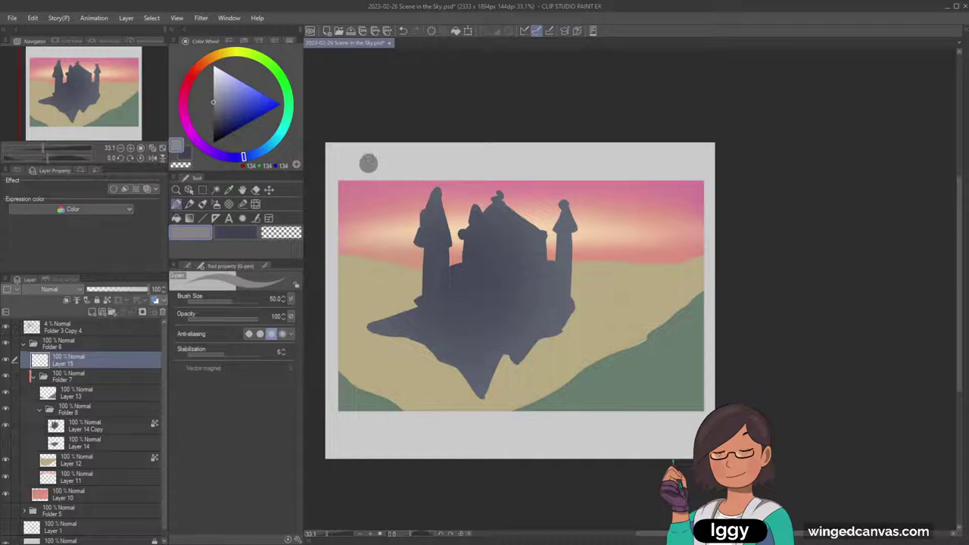
Demonstrate contrast in the margin above the picture with a grey dot highlighted in lighter grey and a black dot highlighted in white.
left_click(215, 93)
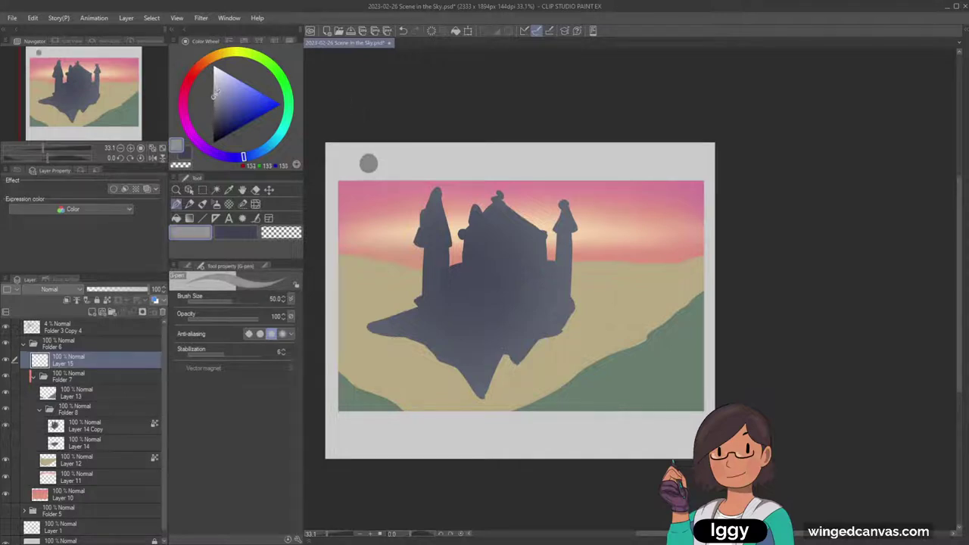
left_click(216, 93)
left_click(213, 142)
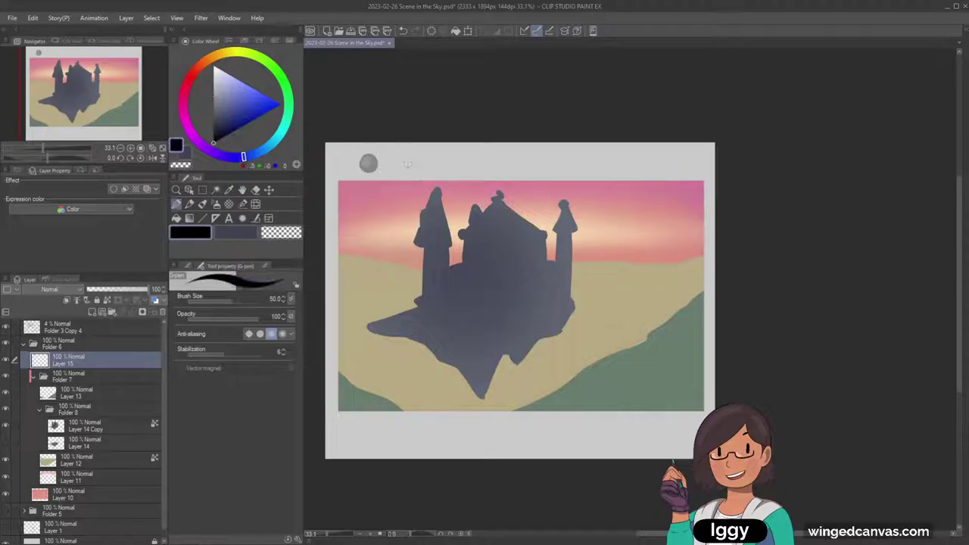
left_click(403, 164)
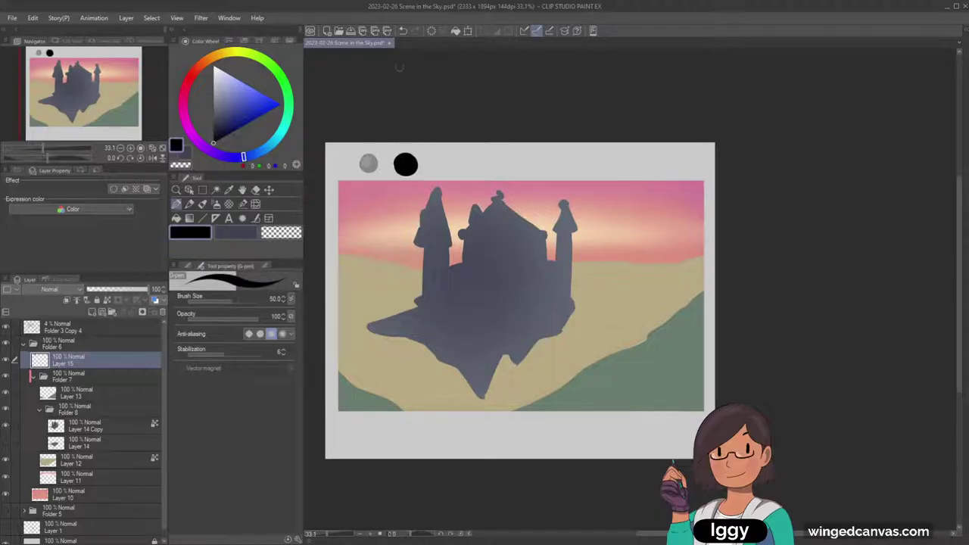
left_click(213, 67)
left_click_drag(401, 158, 401, 163)
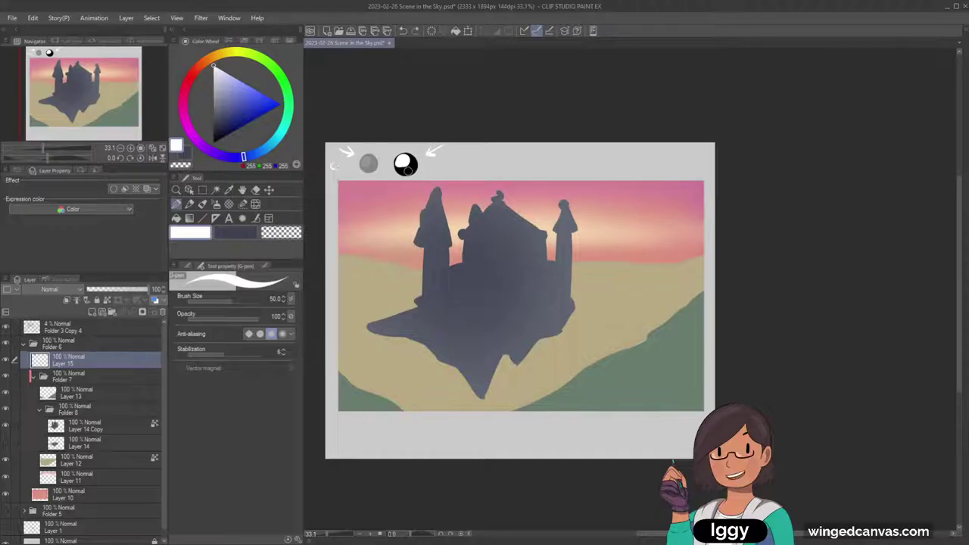
Add black legs and eyes to the black dot doodle, and erase all the margin doodles with the hard eraser at size 1000.
left_click(413, 168, "alt")
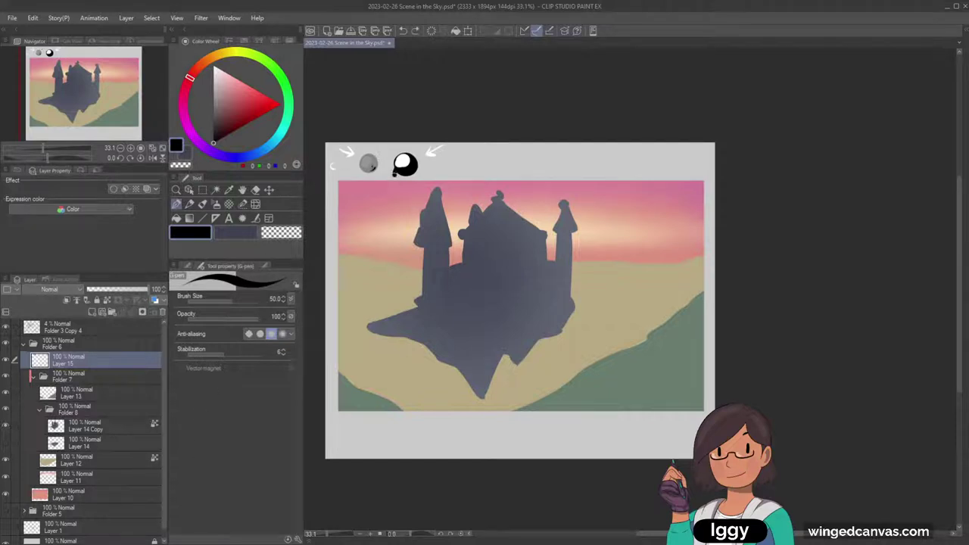
left_click_drag(396, 172, 398, 173)
left_click_drag(412, 173, 418, 168)
left_click(399, 159)
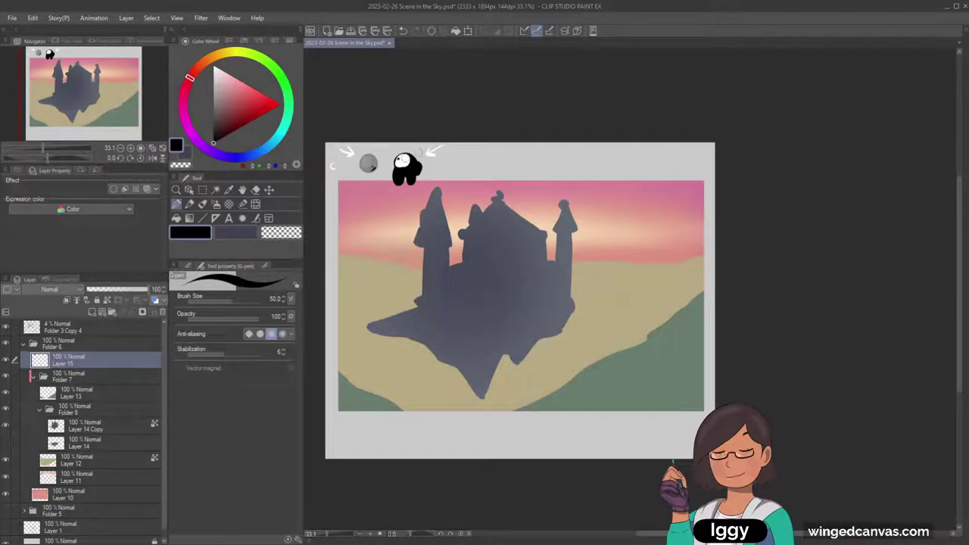
left_click(406, 159)
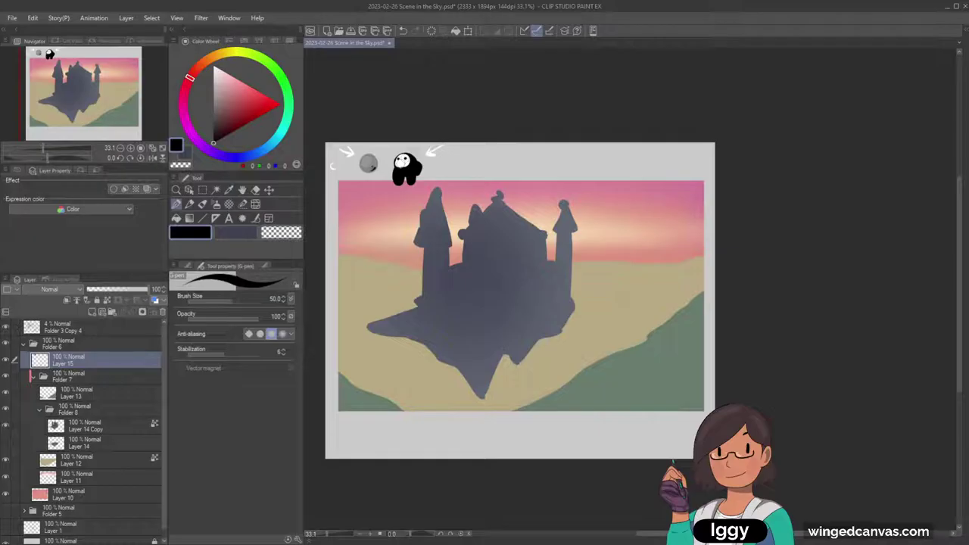
left_click(258, 188)
left_click_drag(409, 152, 456, 135)
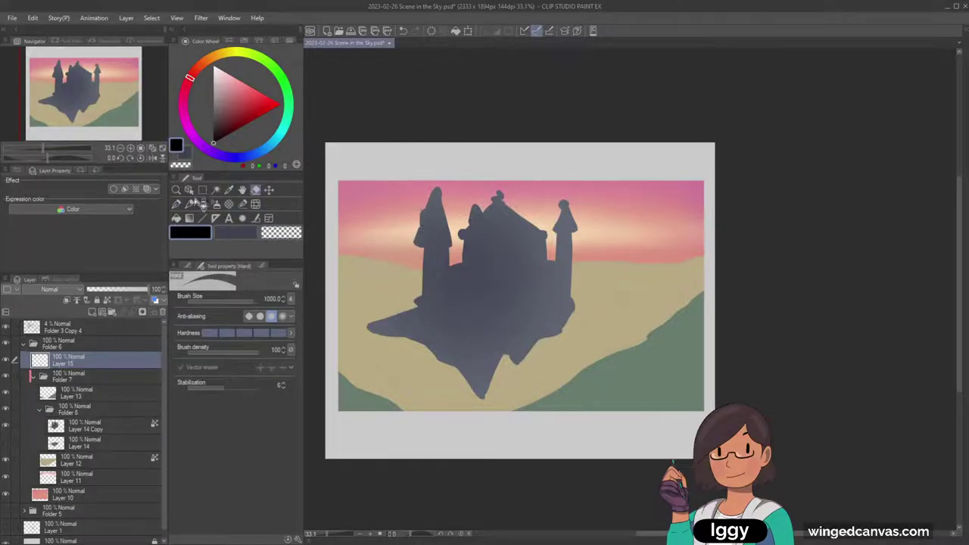
Add a new layer between the sky glow (Layer 11) and the sandy land (Layer 12), and collapse the castle's Folder 8.
left_click(190, 189)
left_click(393, 301)
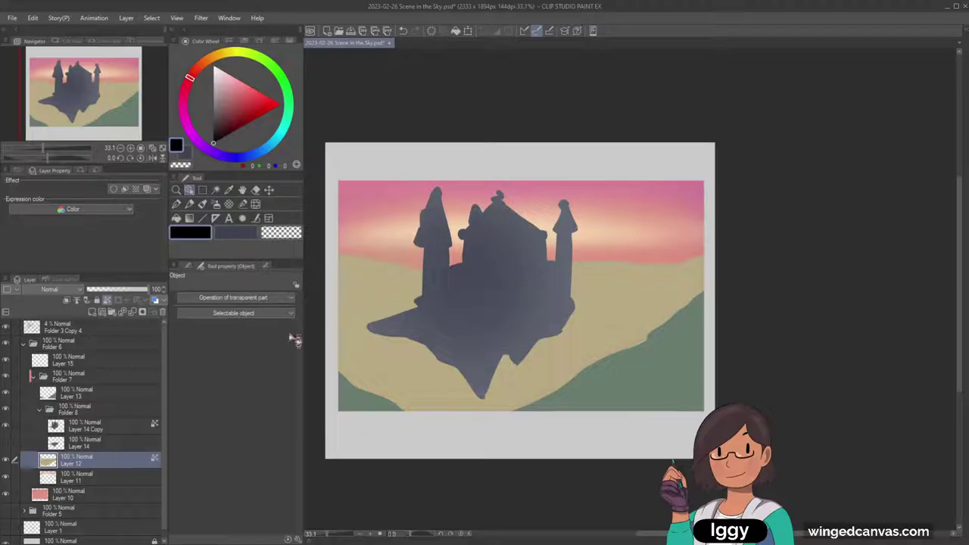
left_click(67, 479)
left_click(8, 477)
left_click(7, 477)
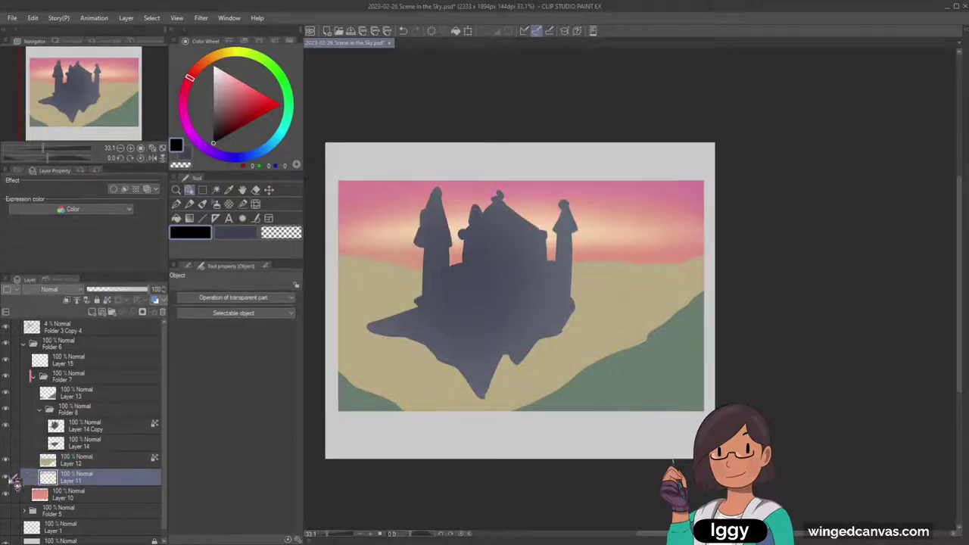
left_click(76, 461)
left_click(87, 482)
left_click(93, 312)
left_click(40, 409)
Select a full-width rectangular band across the horizon behind the land and fill it with light periwinkle (RGB 171, 171, 213) as the sea.
left_click(175, 203)
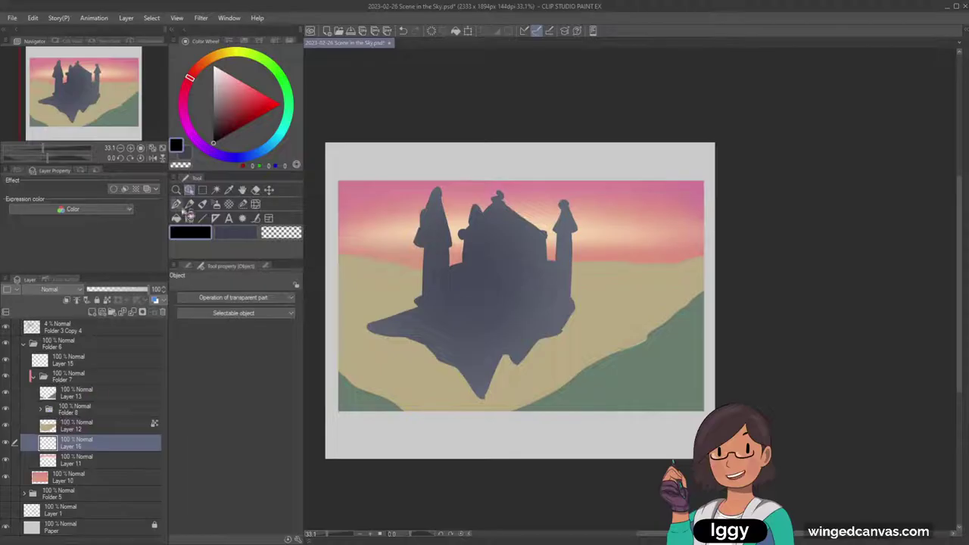
left_click(235, 157)
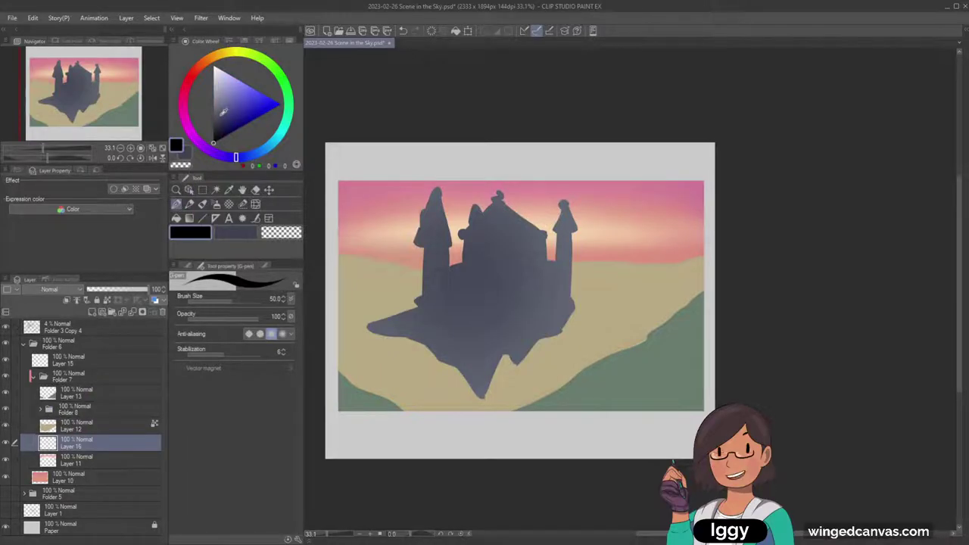
left_click(224, 84)
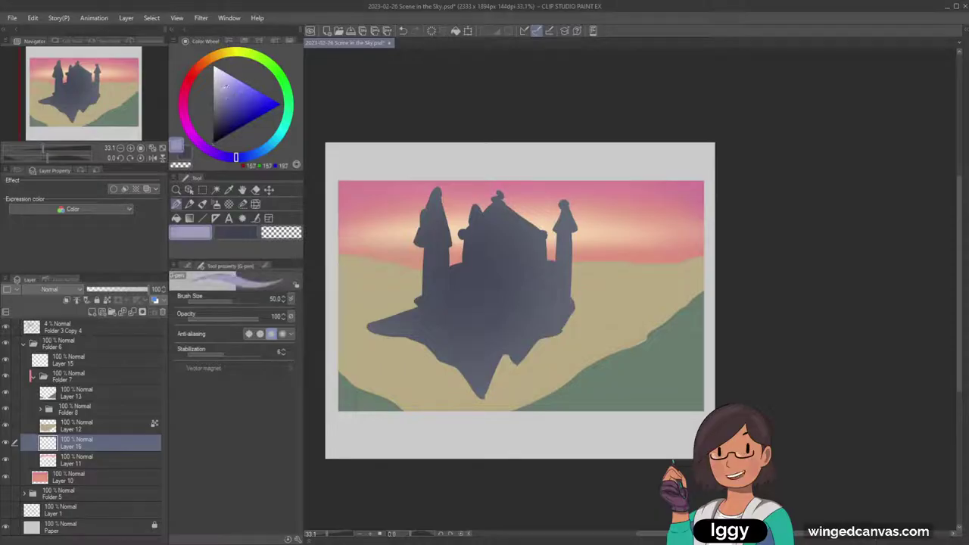
left_click(203, 190)
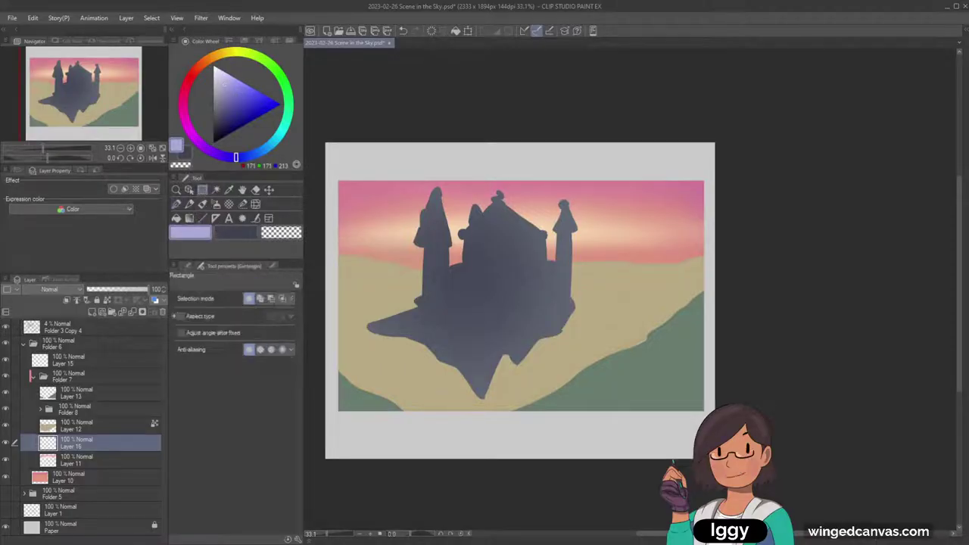
left_click_drag(339, 235, 719, 291)
left_click(580, 306)
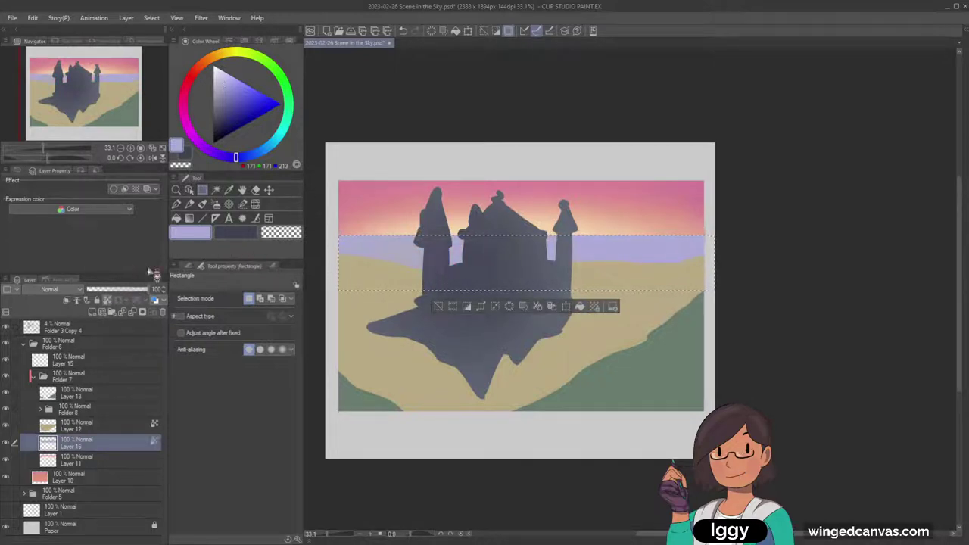
Soft-airbrush the sea's horizon edge with sky peach (RGB 241, 202, 168) at size 400 and pinkish grey (RGB 201, 184, 180) at size 300.
left_click(385, 223, "alt")
left_click(401, 225, "alt")
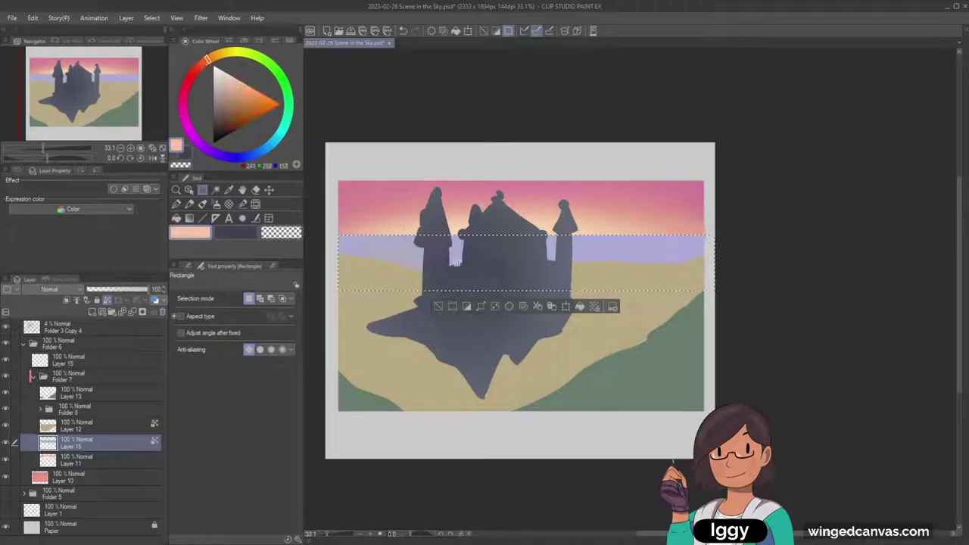
left_click(216, 204)
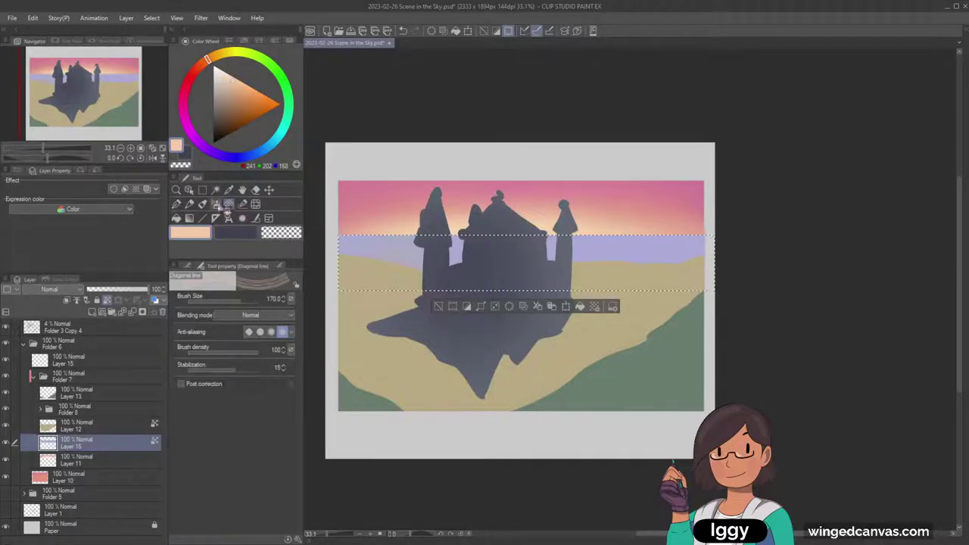
left_click_drag(324, 230, 451, 237)
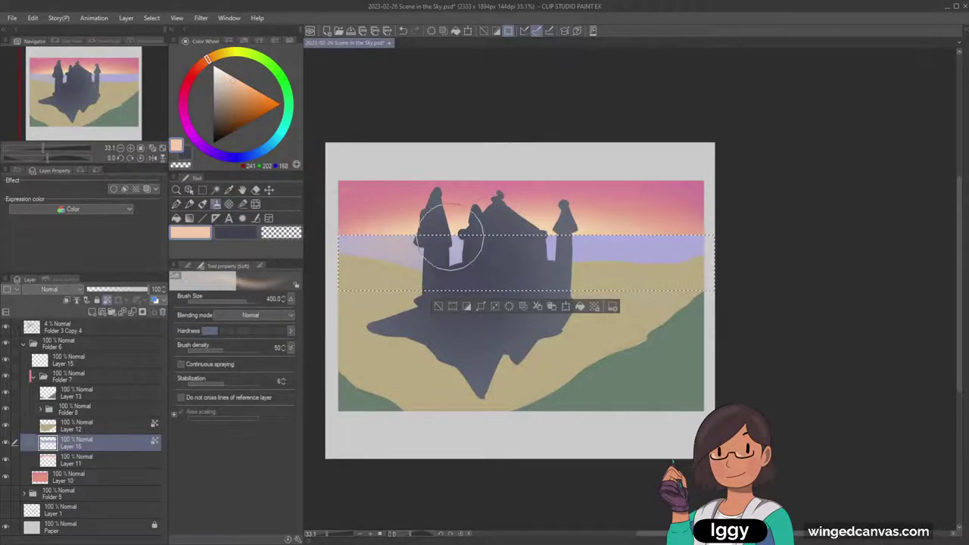
left_click(348, 232, "alt")
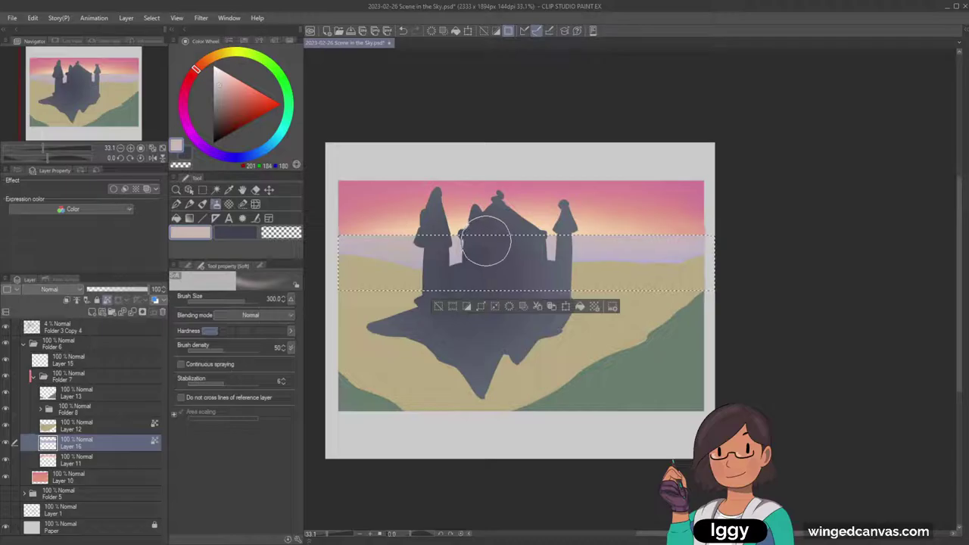
mouse_move(554, 228)
left_mouse_down()
mouse_move(661, 230)
mouse_move(580, 239)
left_mouse_up()
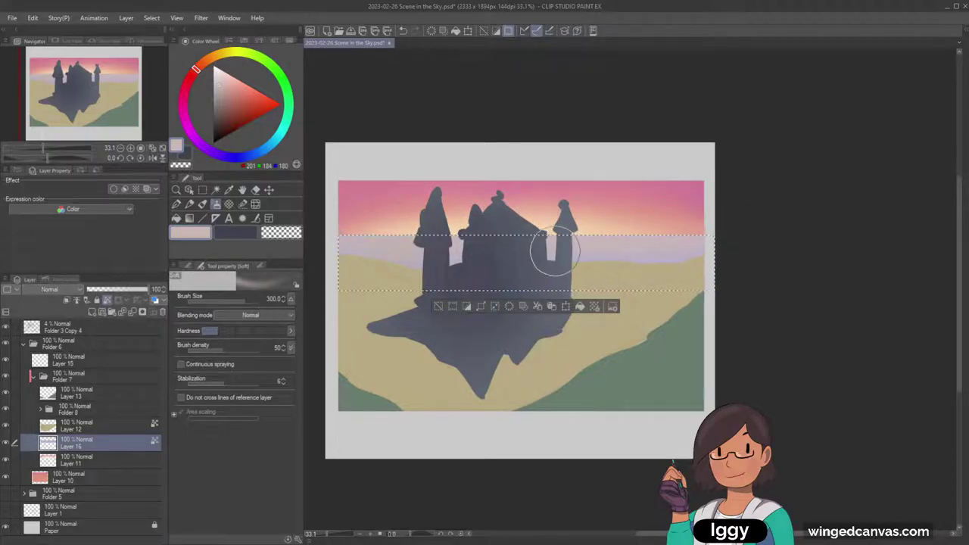
Deepen the lower part of the sea along the shore with the soft airbrush at size 250, using violet and blue tones such as RGB 120, 137, 210.
left_click(424, 261, "alt")
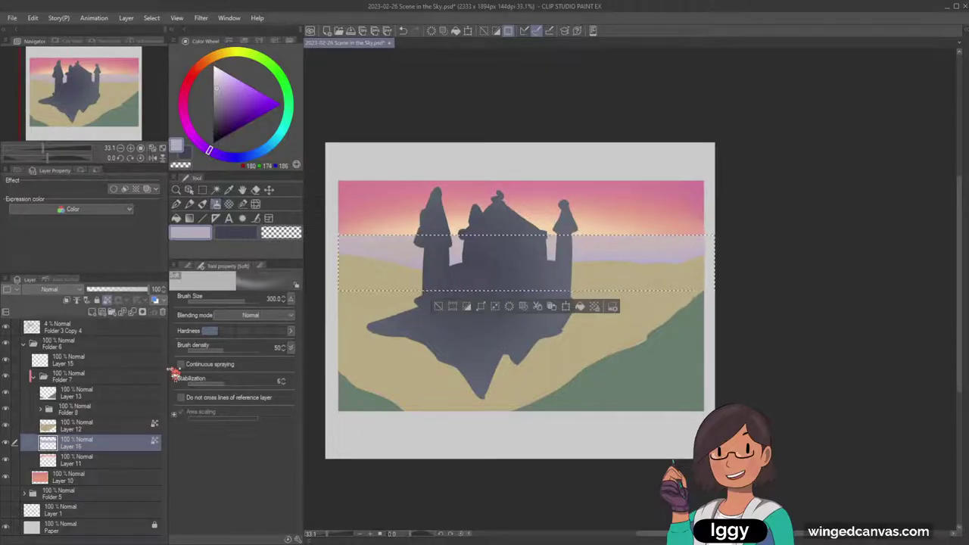
left_click(218, 155)
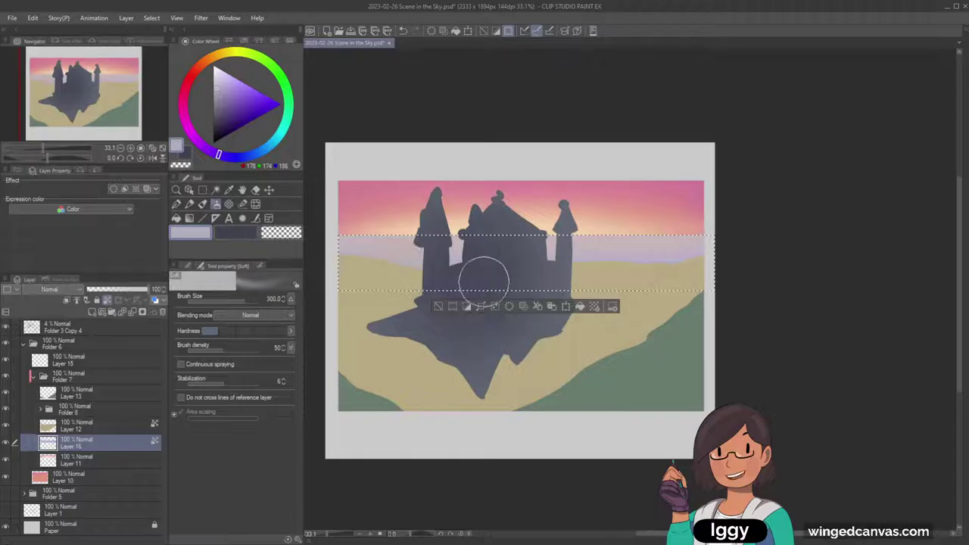
left_click(225, 96)
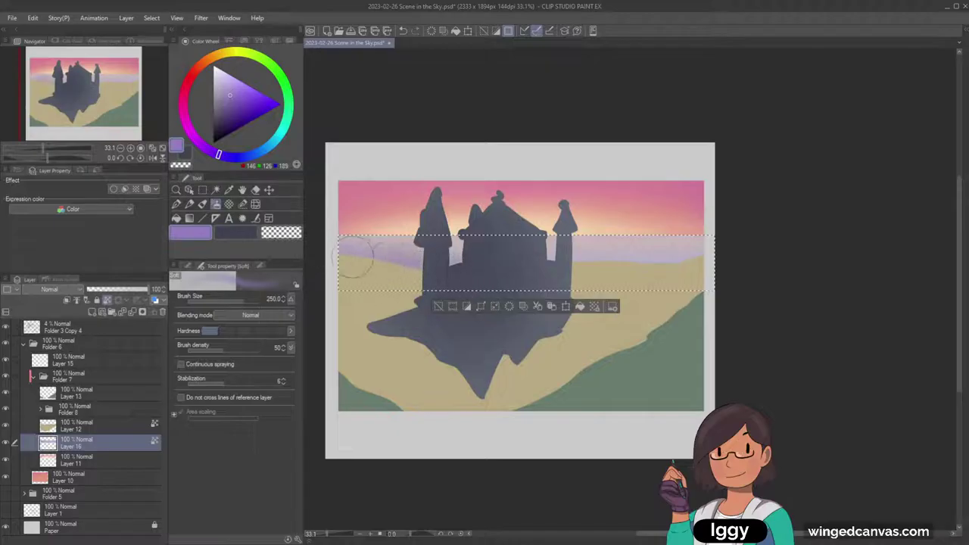
left_click(245, 156)
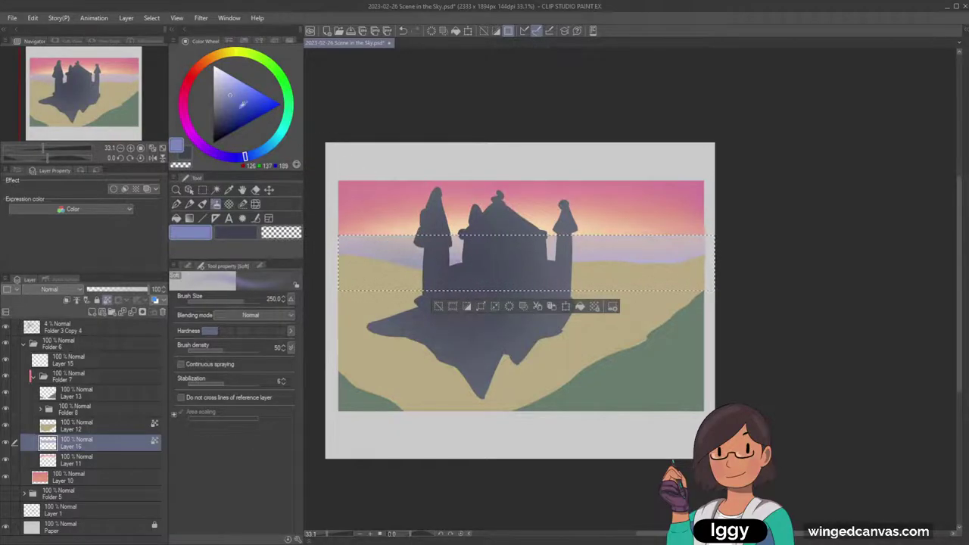
left_click(237, 93)
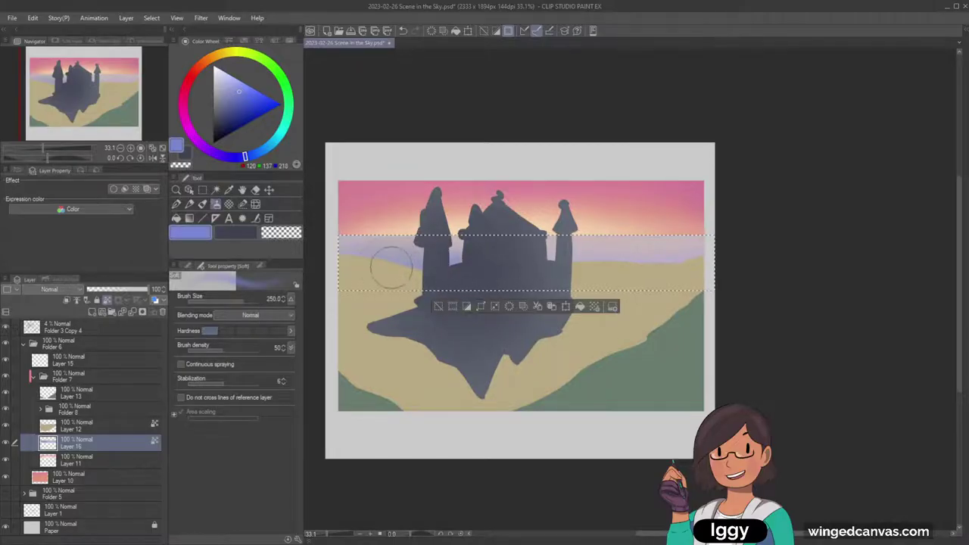
left_click_drag(405, 257, 456, 256)
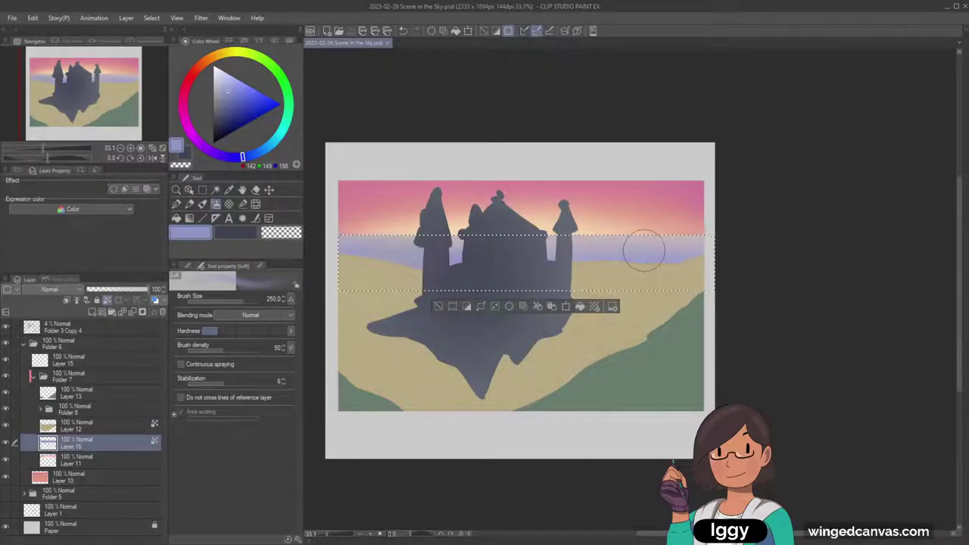
Toggle the line art copy (Folder 3 Copy 4) off and back on to compare the colour sketch with and without it.
key("o")
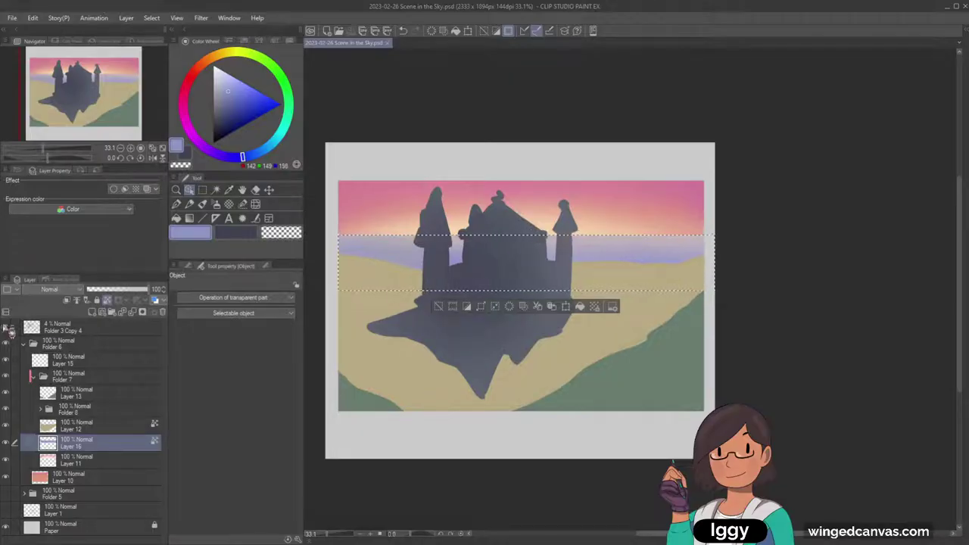
left_click(6, 328)
left_click(5, 327)
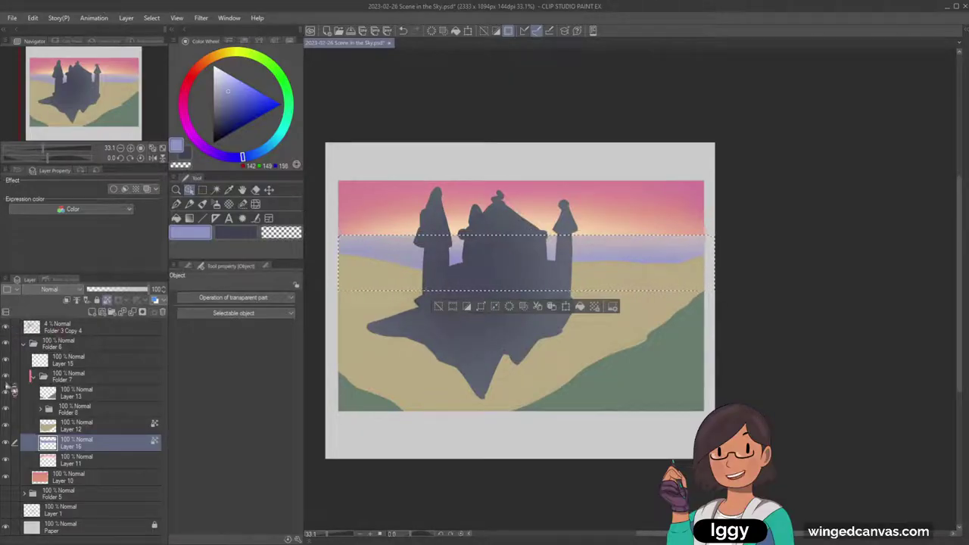
Clear the selection around the sea and add a new layer above the castle folder (Folder 8) for the clouds.
left_click(433, 307)
left_click(79, 334)
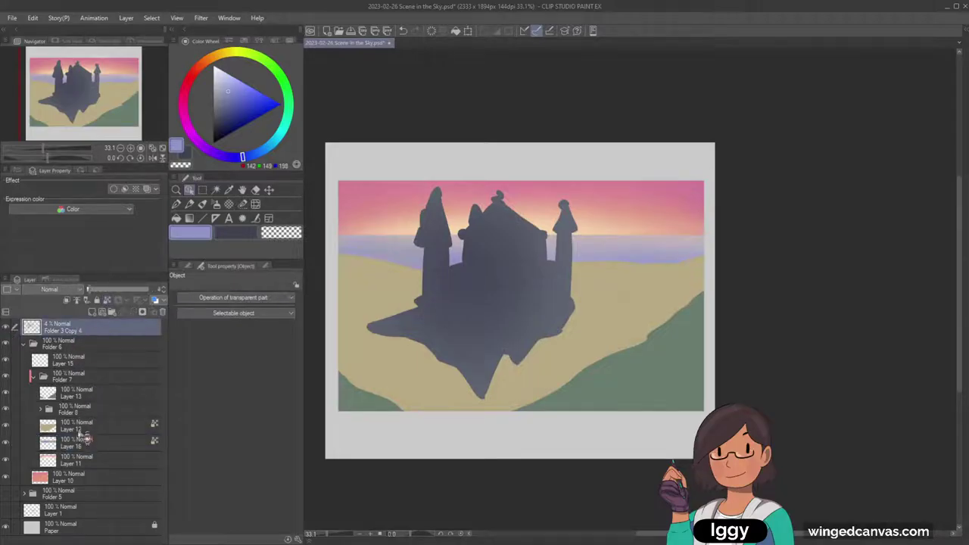
left_click(444, 310)
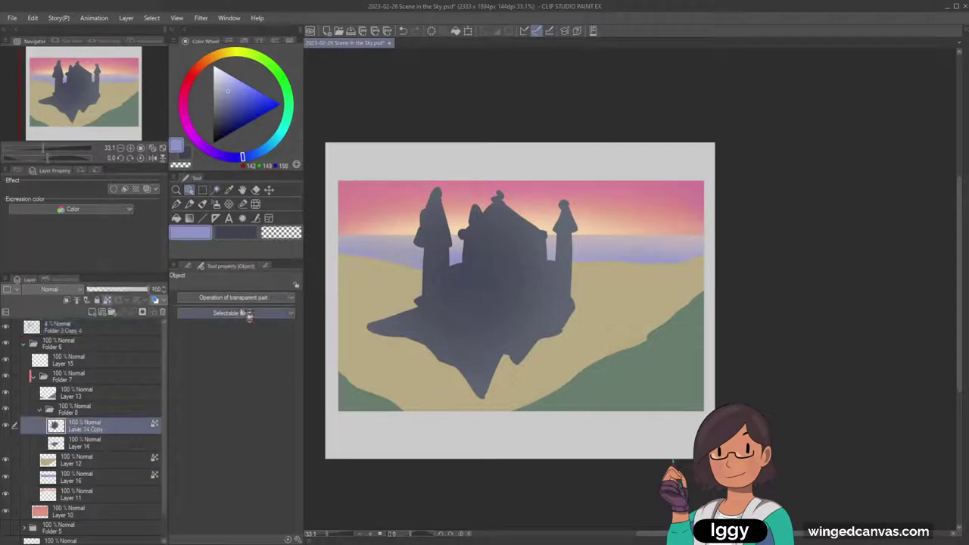
left_click(41, 410)
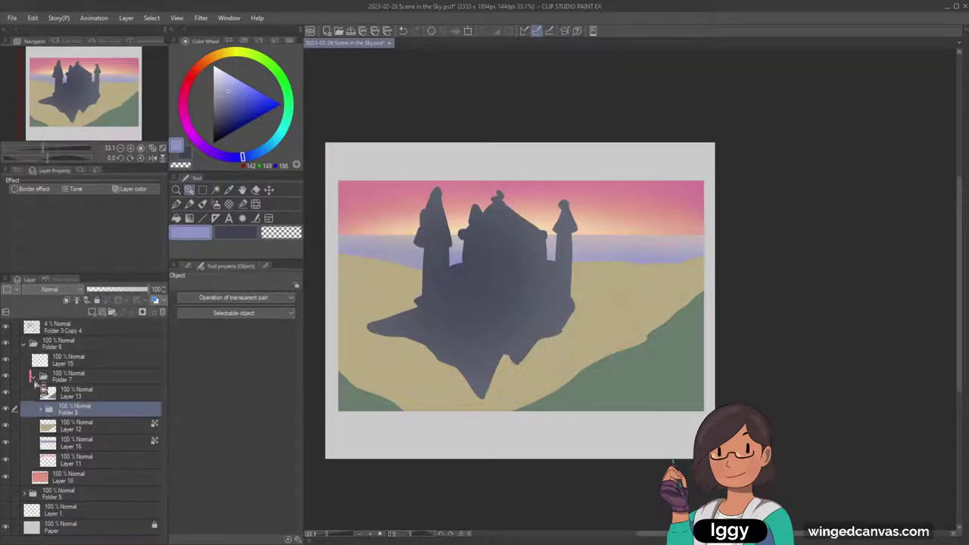
left_click(101, 313)
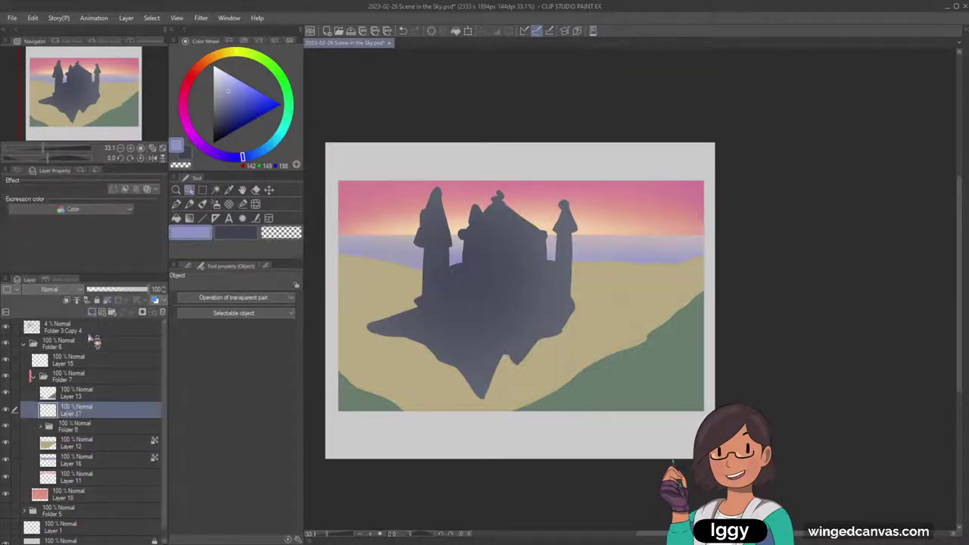
Outline a billowing cloud above the right-hand green hill with the G-pen at size 150 in pale blue-grey (RGB 202, 206, 215).
left_click(176, 204)
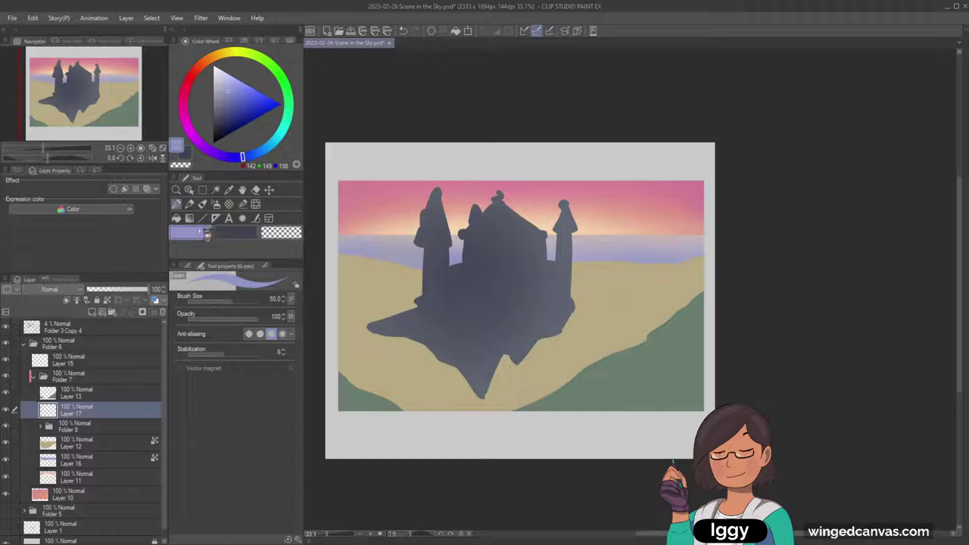
left_click(223, 233)
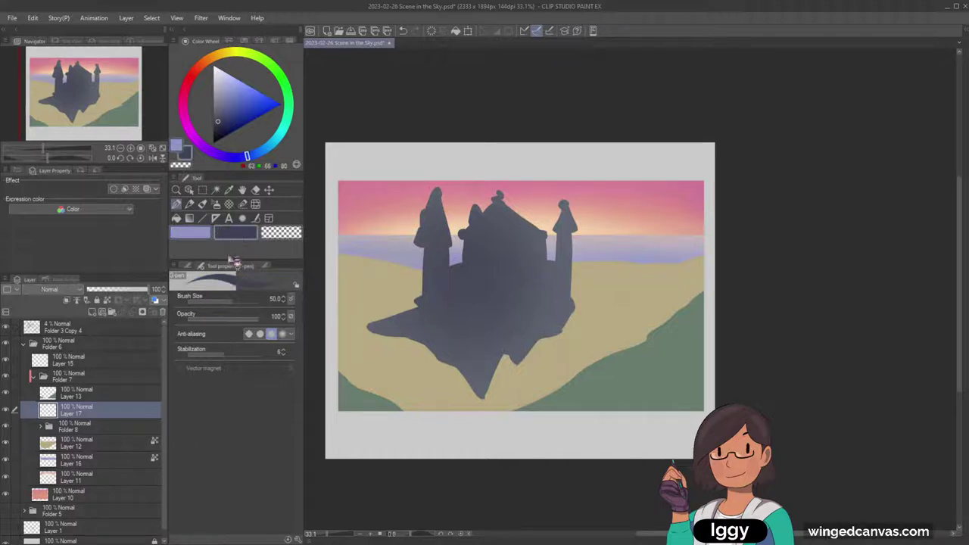
left_click(274, 142)
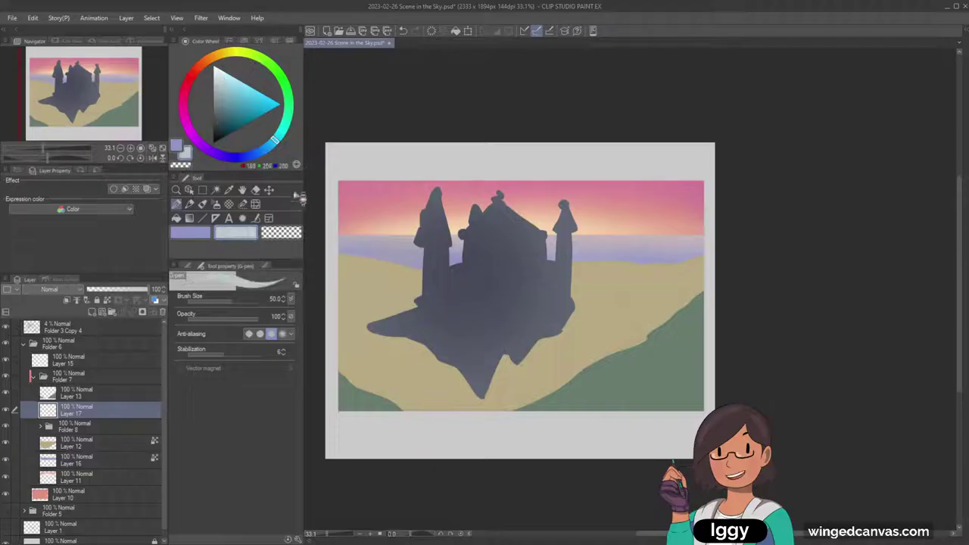
left_click(259, 152)
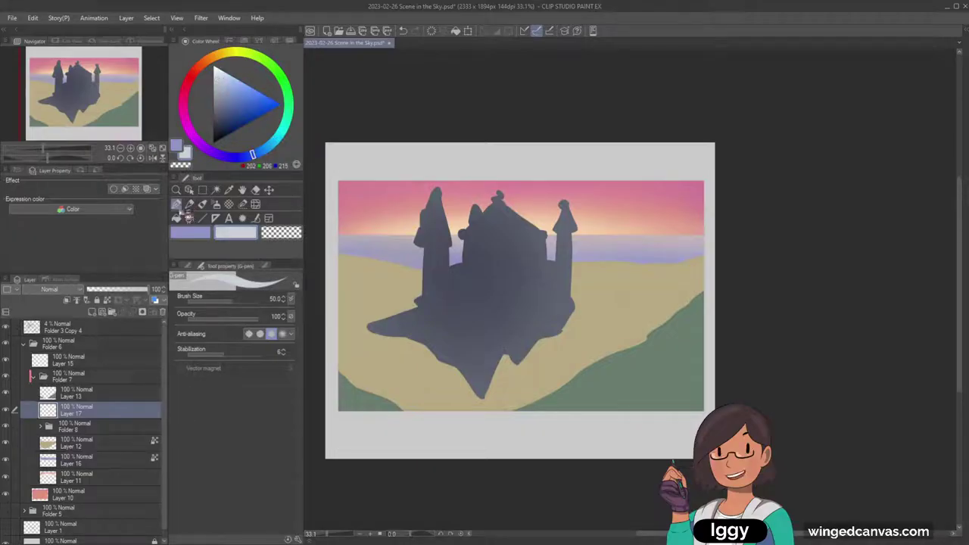
key("bracketright")
key("bracketright")
key("bracketright")
key("bracketright")
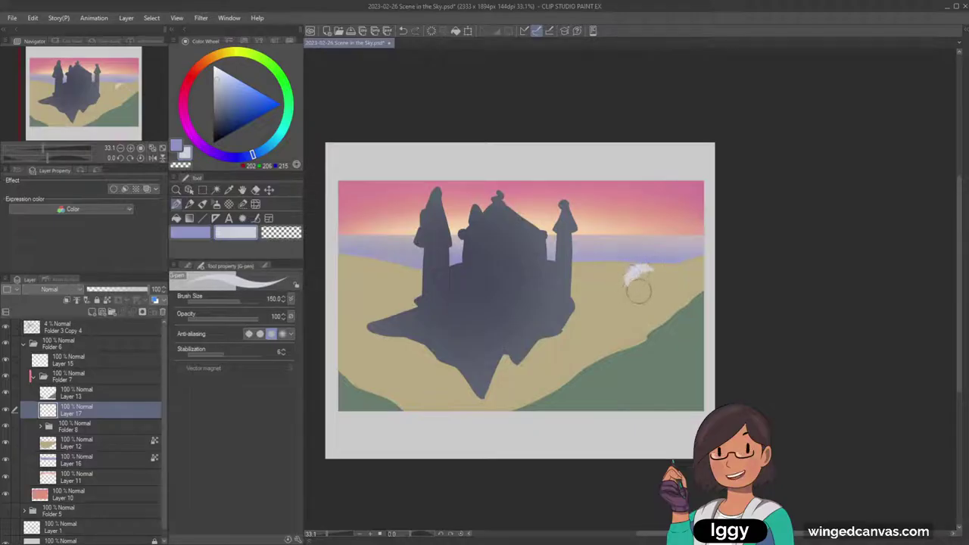
left_click_drag(658, 273, 597, 316)
key("ctrl+z")
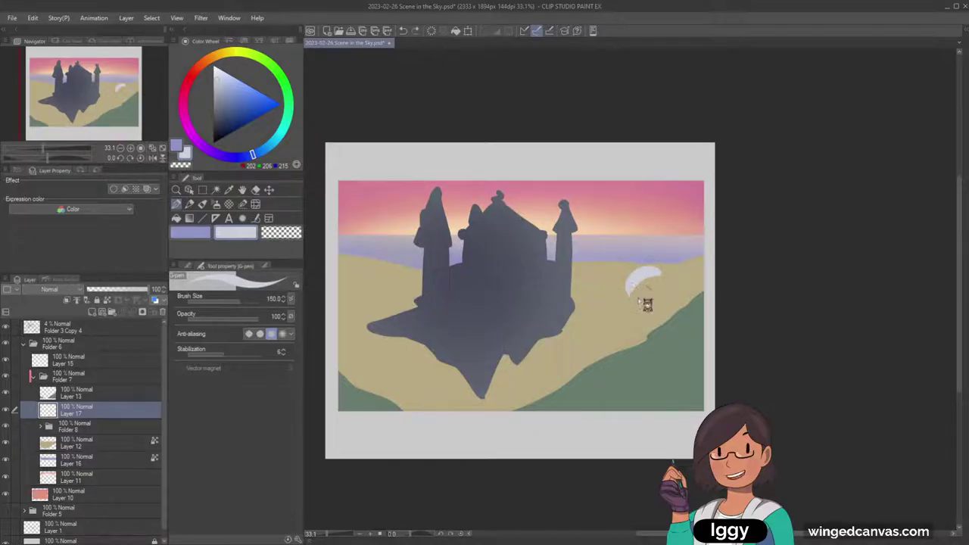
mouse_move(636, 289)
left_mouse_down()
mouse_move(615, 315)
mouse_move(572, 352)
mouse_move(607, 316)
mouse_move(552, 354)
mouse_move(645, 335)
left_mouse_up()
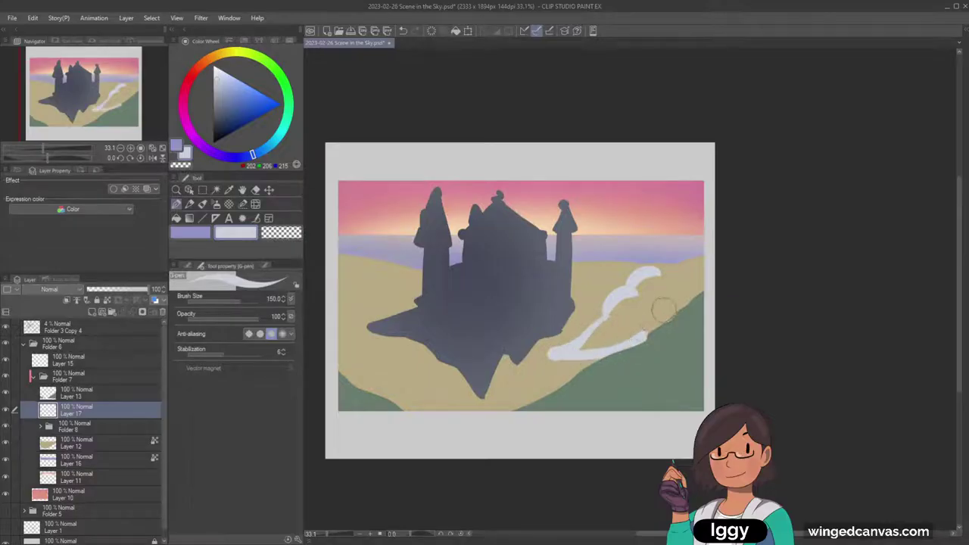
mouse_move(650, 270)
left_mouse_down()
mouse_move(704, 299)
mouse_move(679, 309)
left_mouse_up()
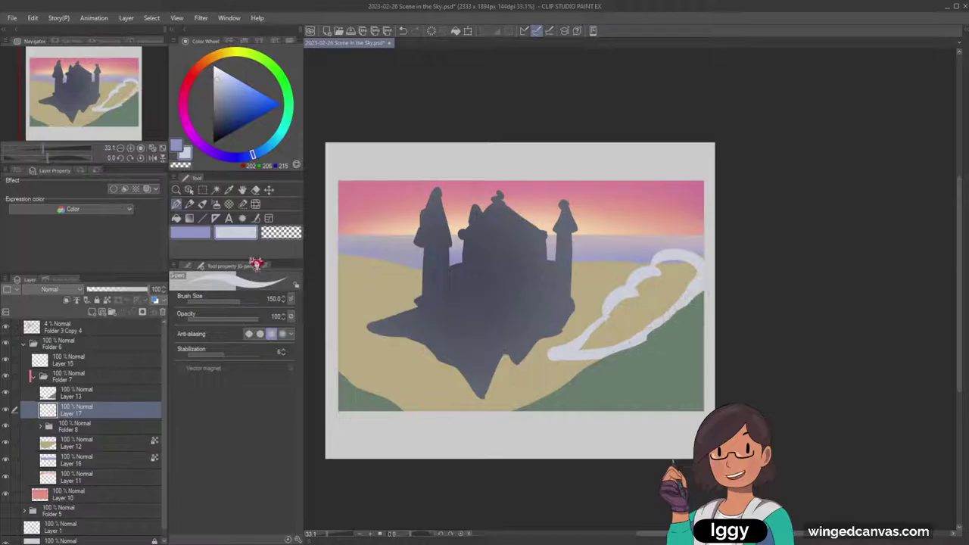
Fill the outlined cloud with the pale blue-grey and trim its lower tip to a point with the transparent G-pen at size 80.
left_click(176, 218)
left_click(651, 291)
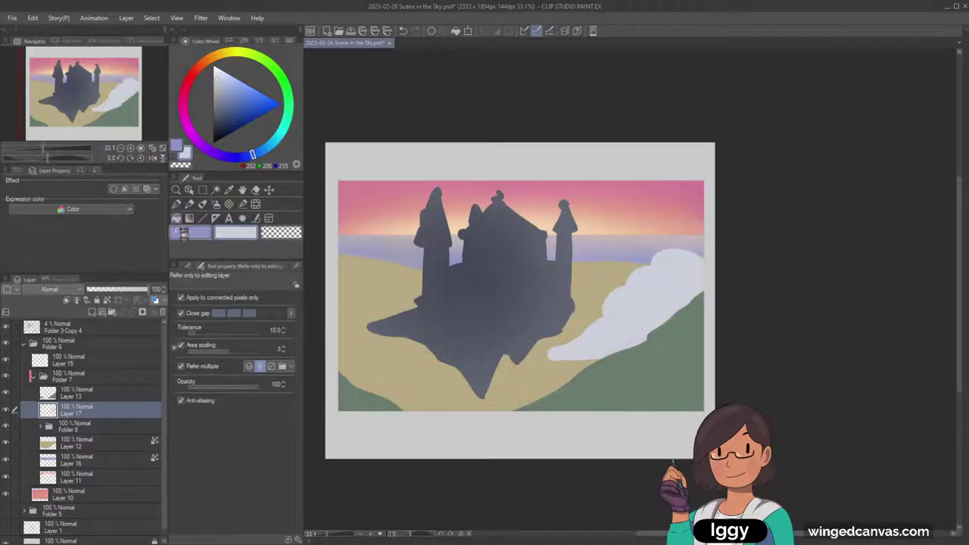
left_click(176, 204)
left_click(281, 232)
key("bracketleft")
key("bracketleft")
key("bracketleft")
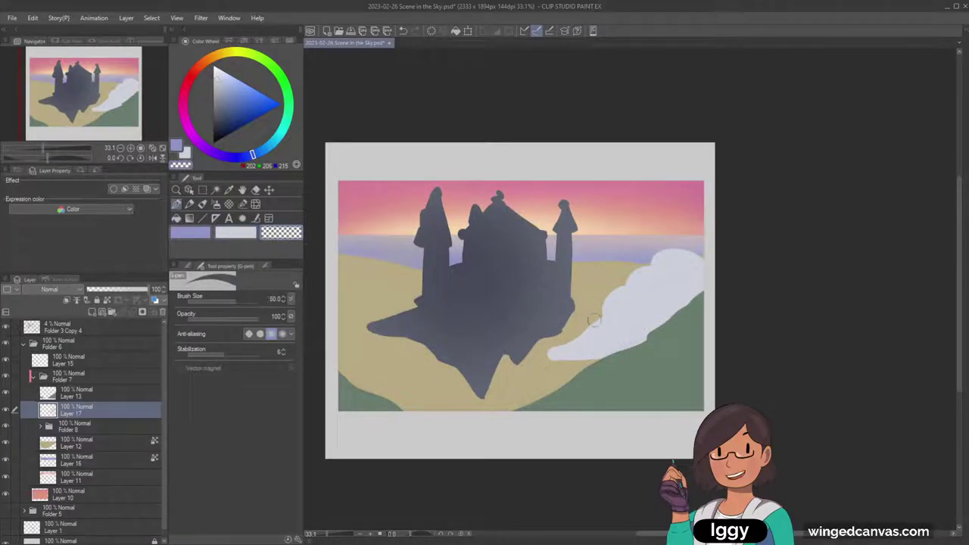
left_click_drag(587, 318, 532, 350)
mouse_move(613, 356)
left_mouse_down()
mouse_move(554, 367)
mouse_move(582, 361)
left_mouse_up()
key("c")
left_click(202, 204)
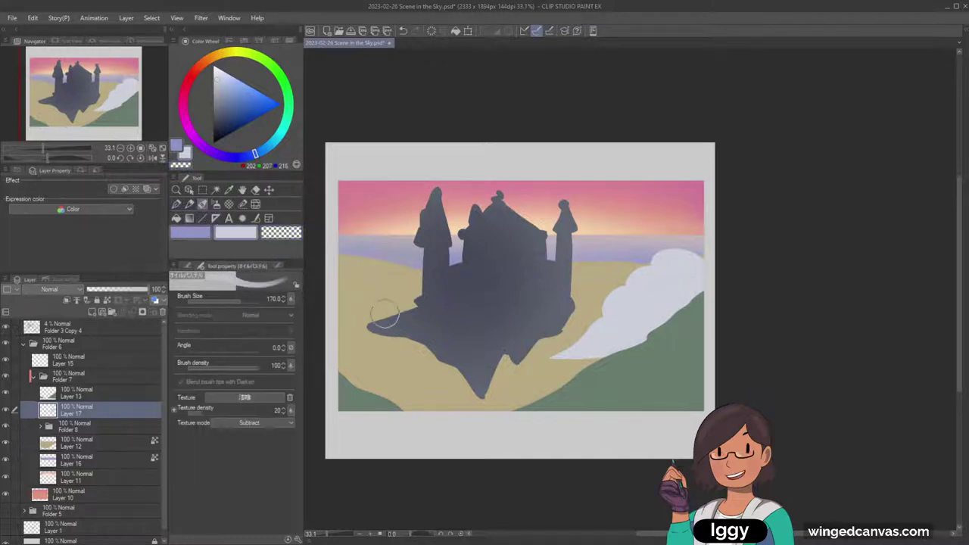
Outline a second cloud across the horizon at the right edge with the size 80 G-pen and fill it with pale blue-grey.
key("p")
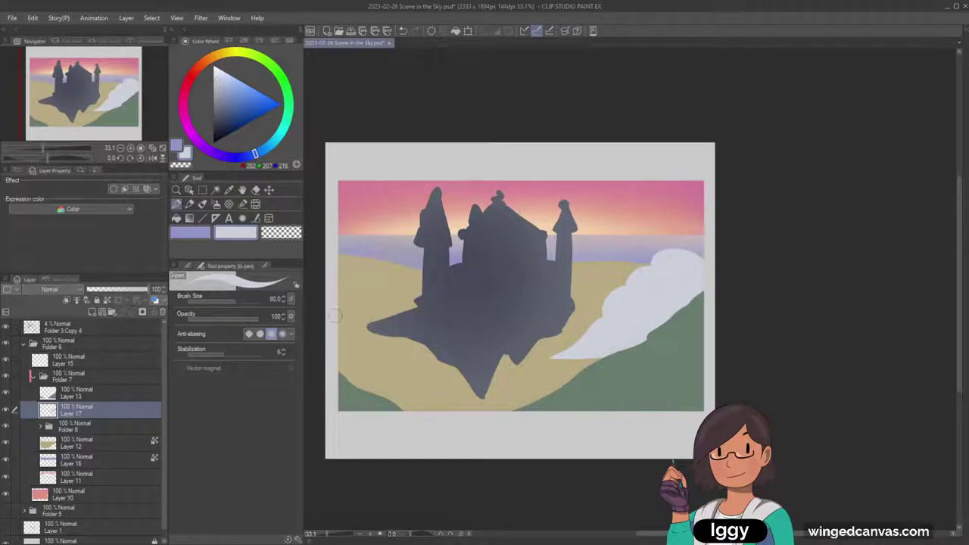
left_click_drag(643, 244, 600, 232)
left_click_drag(686, 239, 619, 223)
key("ctrl+z")
mouse_move(683, 242)
left_mouse_down()
mouse_move(602, 234)
mouse_move(644, 228)
mouse_move(666, 210)
mouse_move(711, 207)
left_mouse_up()
key("ctrl+z")
left_click_drag(680, 242, 705, 247)
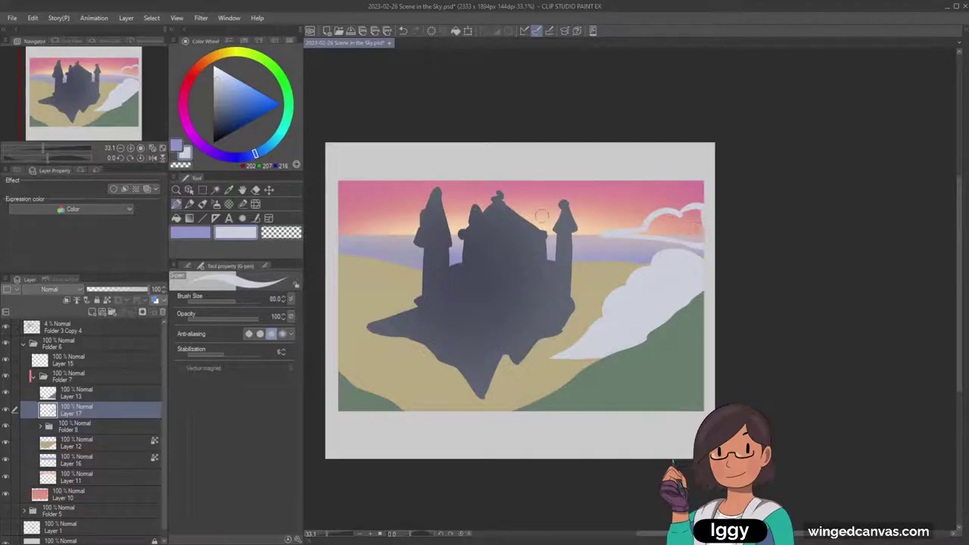
left_click(177, 219)
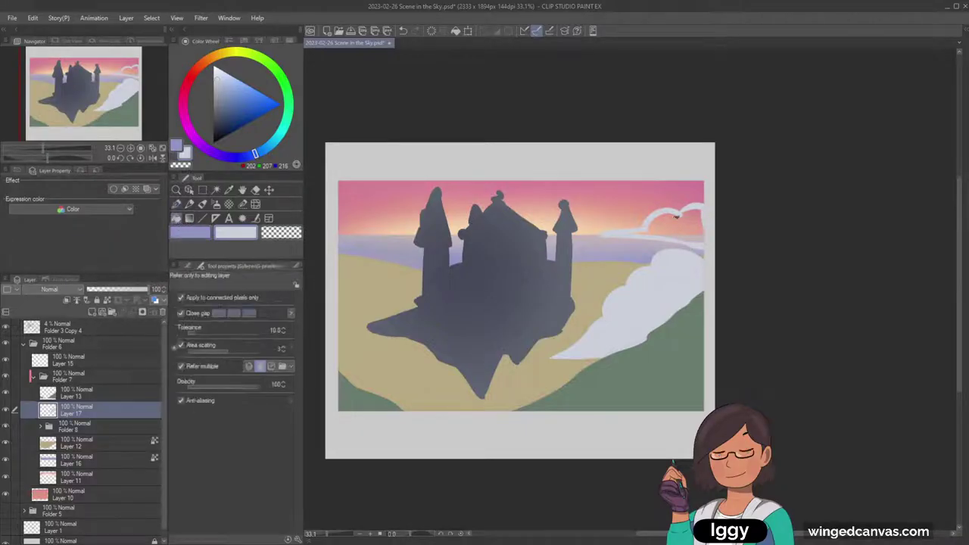
left_click(677, 217)
Touch up the horizon cloud's edge with the transparent G-pen, and hide and reshow the castle folder (Folder 8) to check the background.
left_click(177, 204)
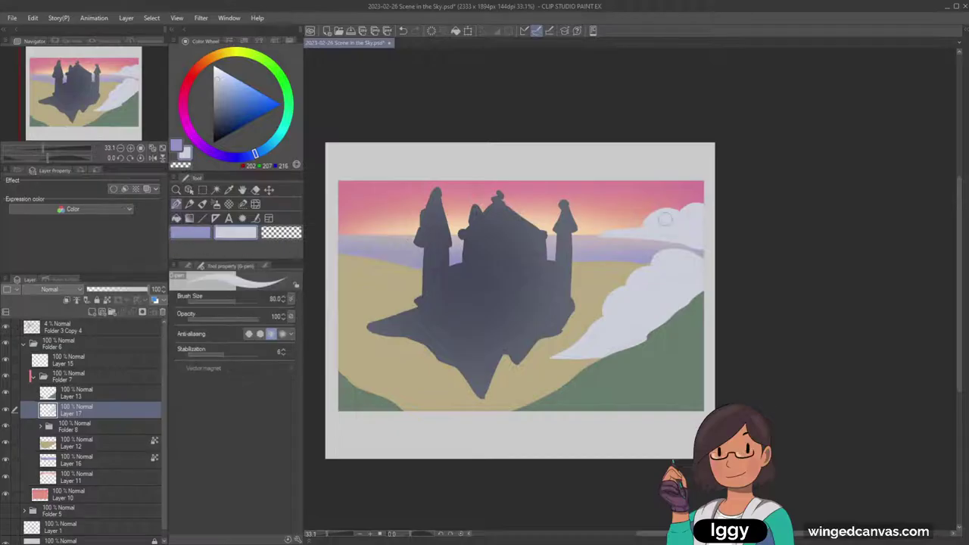
key("ctrl+z")
left_click(290, 235)
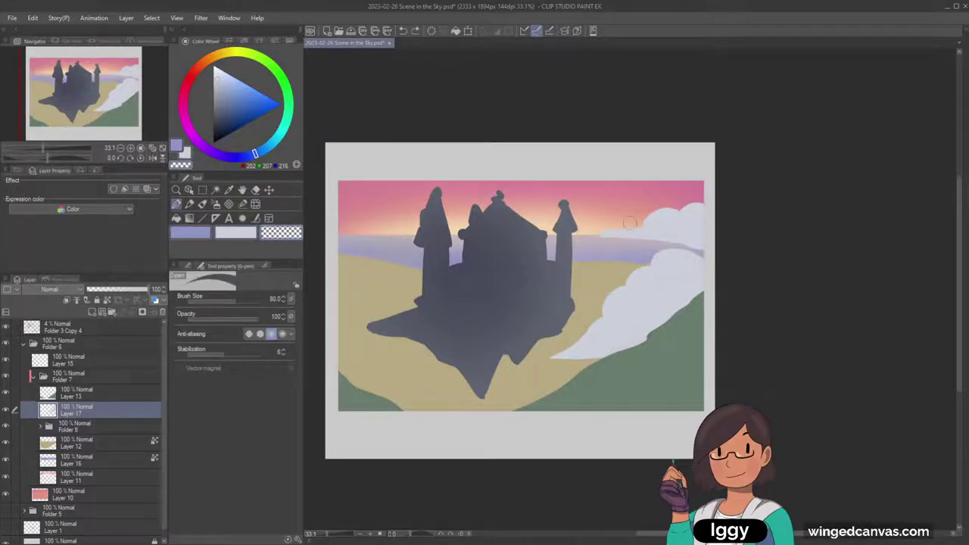
left_click(236, 233)
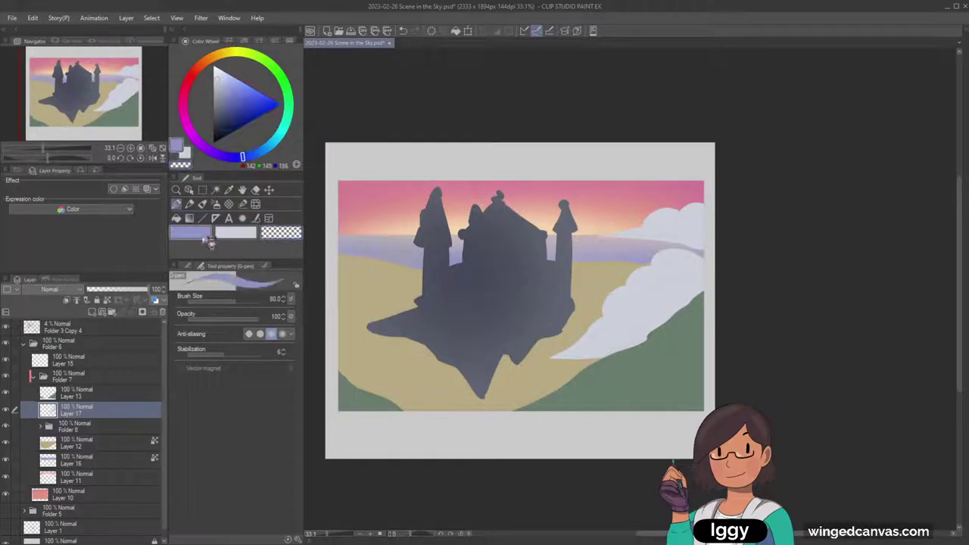
left_click(6, 426)
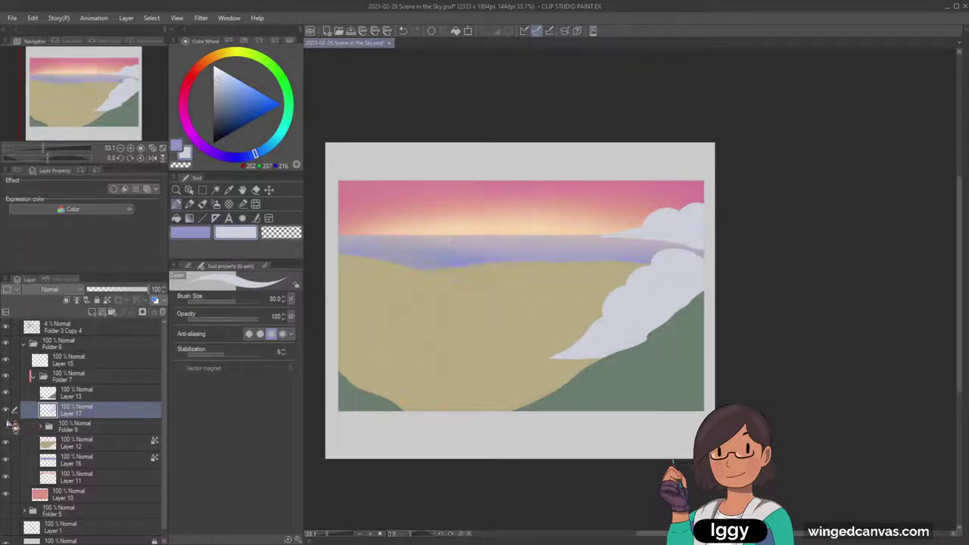
left_click(6, 427)
Add a new layer for background clouds and place it directly below the castle folder (Folder 8).
left_click(80, 430)
left_click(92, 312)
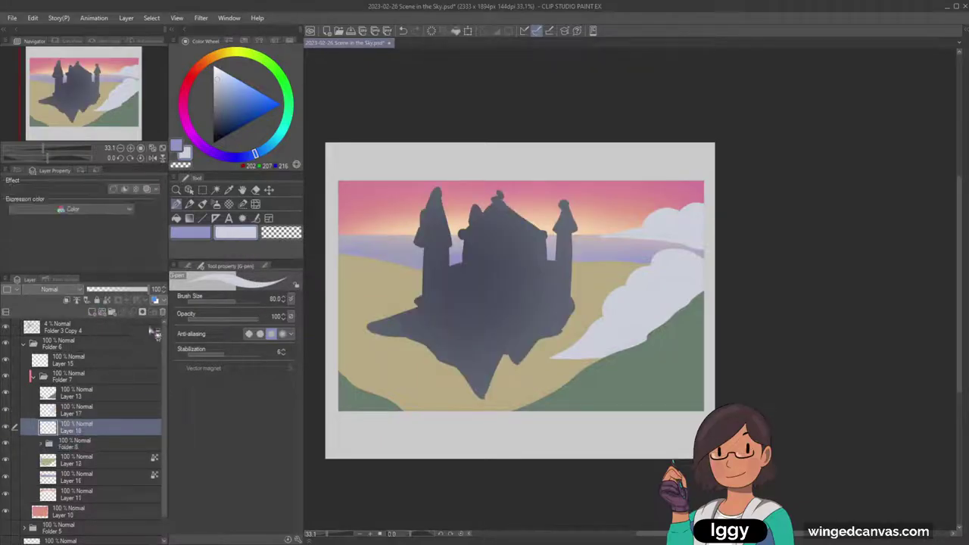
left_click_drag(423, 221, 376, 240)
key("ctrl+z")
left_click_drag(86, 433, 89, 453)
Outline a cloud over the left horizon behind the castle's left tower with the size 80 G-pen and fill it.
left_click_drag(456, 241, 338, 247)
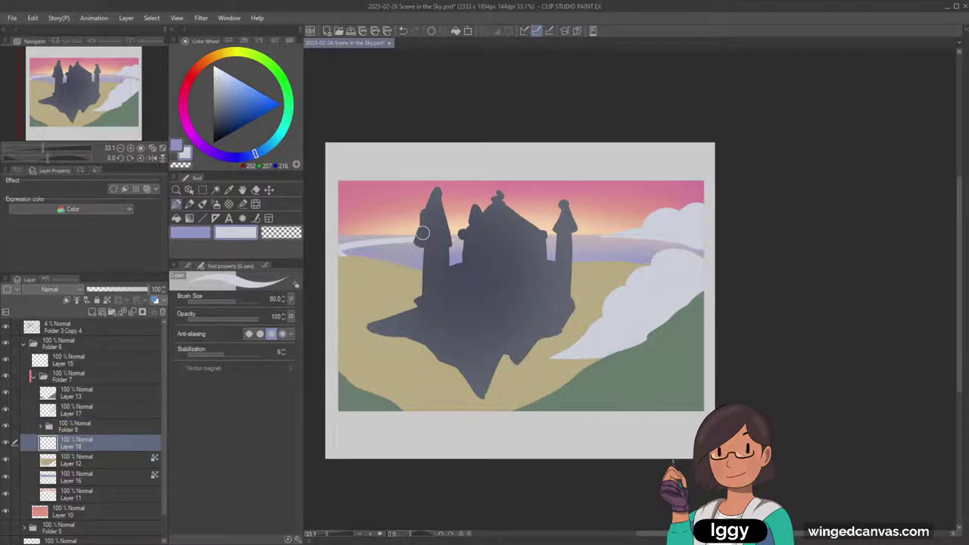
mouse_move(423, 233)
left_mouse_down()
mouse_move(398, 216)
mouse_move(321, 225)
left_mouse_up()
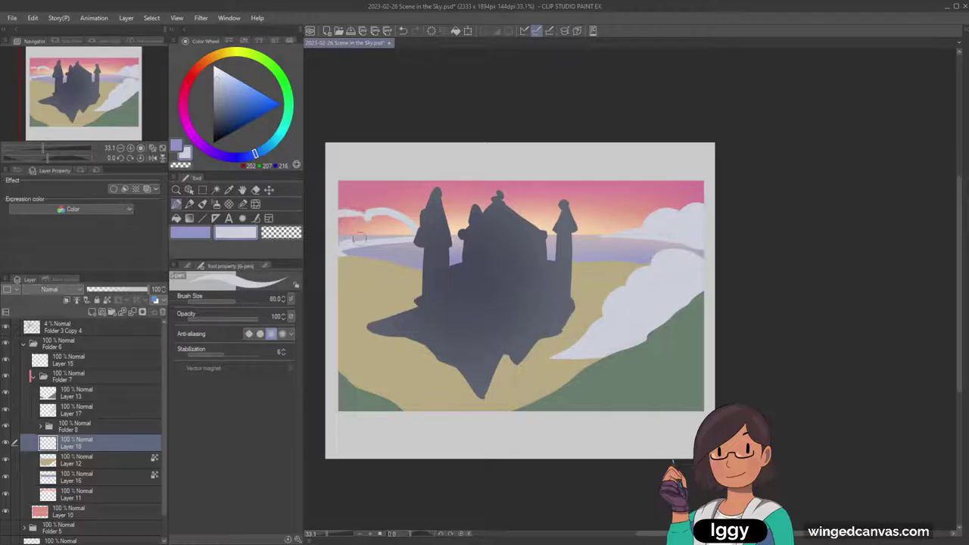
left_click(176, 218)
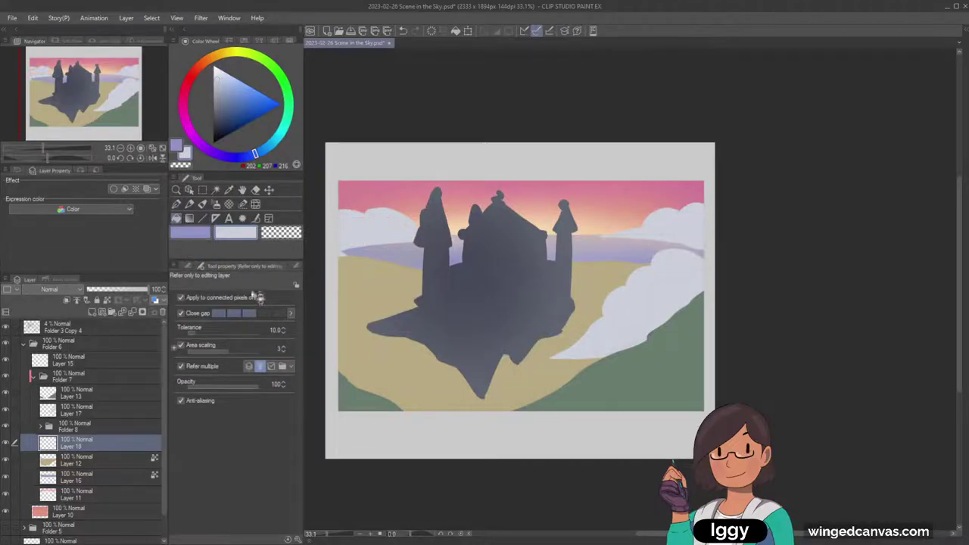
left_click(176, 203)
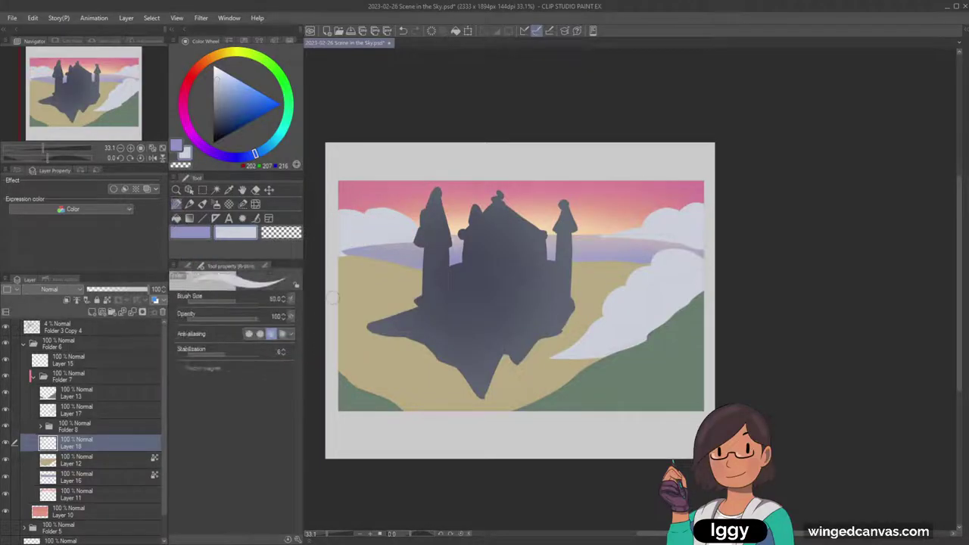
On the front cloud layer (Layer 17), outline and fill a low cloud sweeping from the left edge past the island's lower left side.
left_click(125, 410)
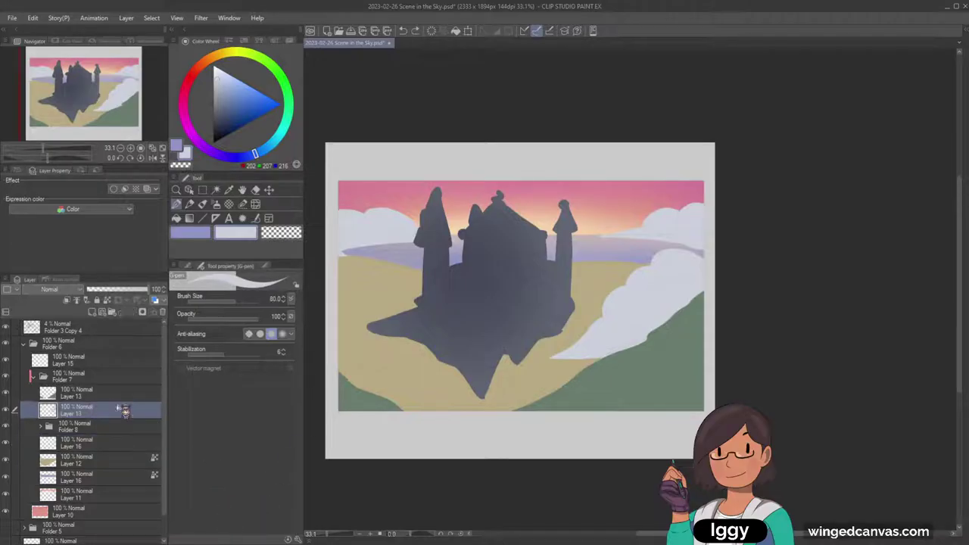
mouse_move(357, 325)
left_mouse_down()
mouse_move(399, 361)
mouse_move(448, 383)
left_mouse_up()
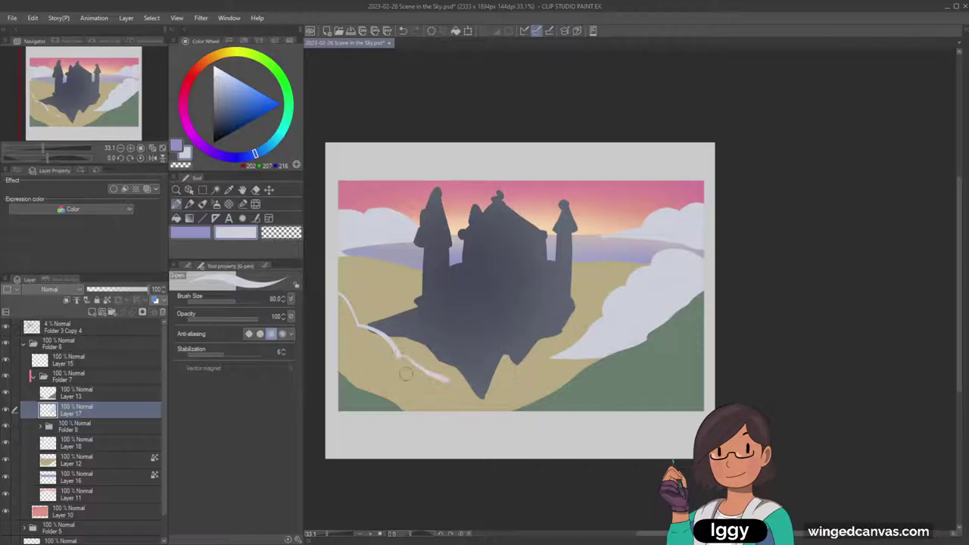
left_click_drag(332, 349, 447, 380)
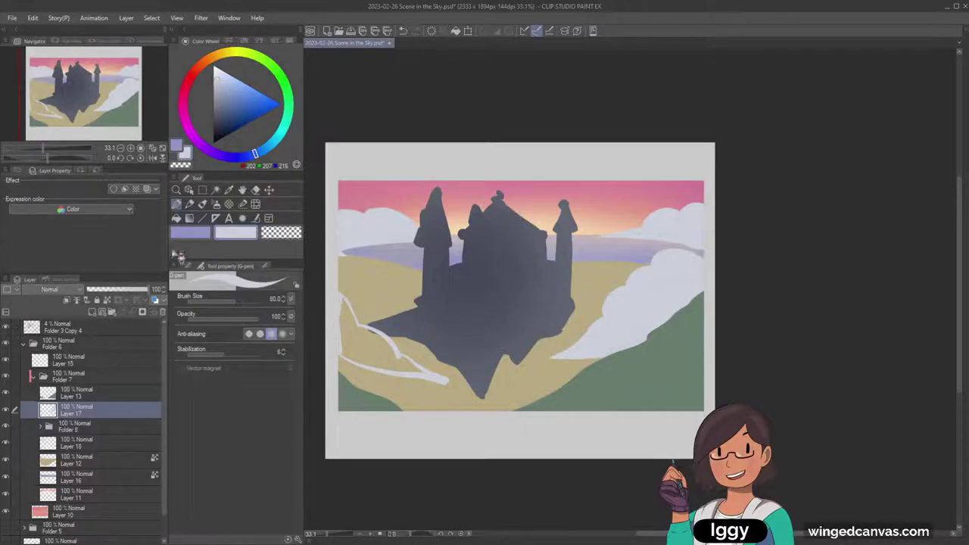
key("g")
left_click(368, 349)
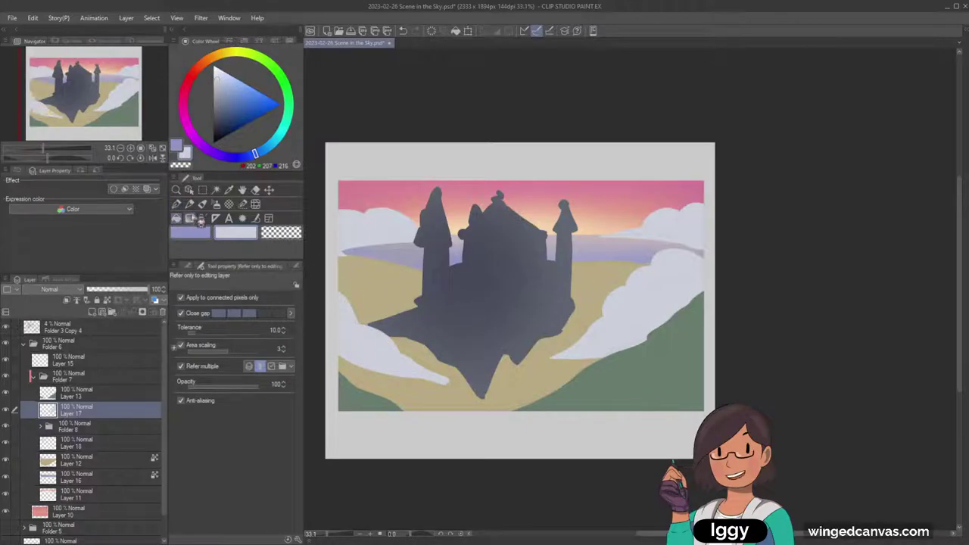
left_click(177, 204)
On a new top layer, draw a red (RGB 255, 0, 56) ellipse around the castle and two curved arrows showing the clouds' circular flow.
left_click(68, 344)
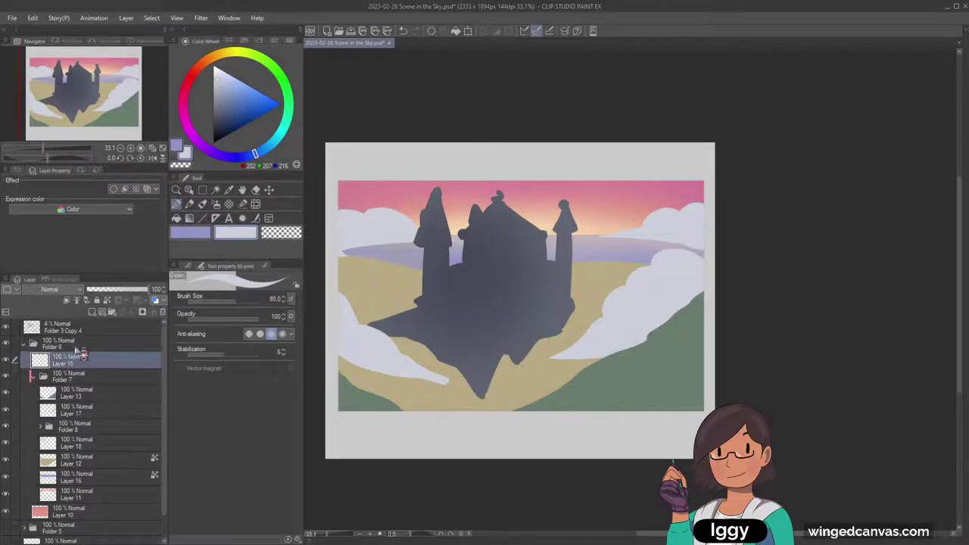
left_click(91, 312)
left_click(184, 89)
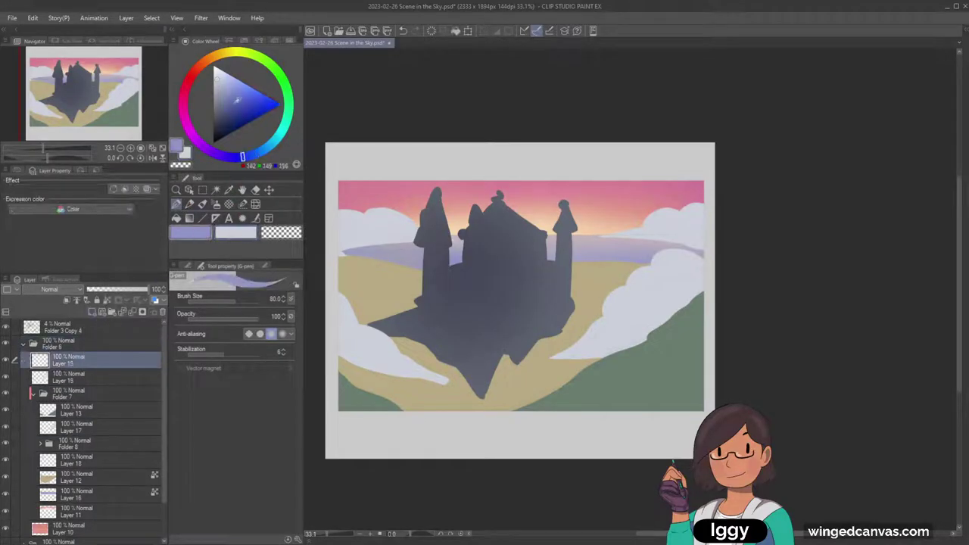
left_click(281, 104)
mouse_move(643, 234)
left_mouse_down()
mouse_move(403, 244)
mouse_move(502, 347)
mouse_move(689, 299)
mouse_move(554, 212)
mouse_move(406, 239)
left_mouse_up()
key("ctrl+z")
mouse_move(669, 234)
left_mouse_down()
mouse_move(544, 214)
mouse_move(346, 250)
mouse_move(365, 322)
mouse_move(499, 350)
mouse_move(635, 334)
mouse_move(685, 274)
mouse_move(624, 227)
mouse_move(606, 279)
left_mouse_up()
left_click_drag(401, 243, 387, 300)
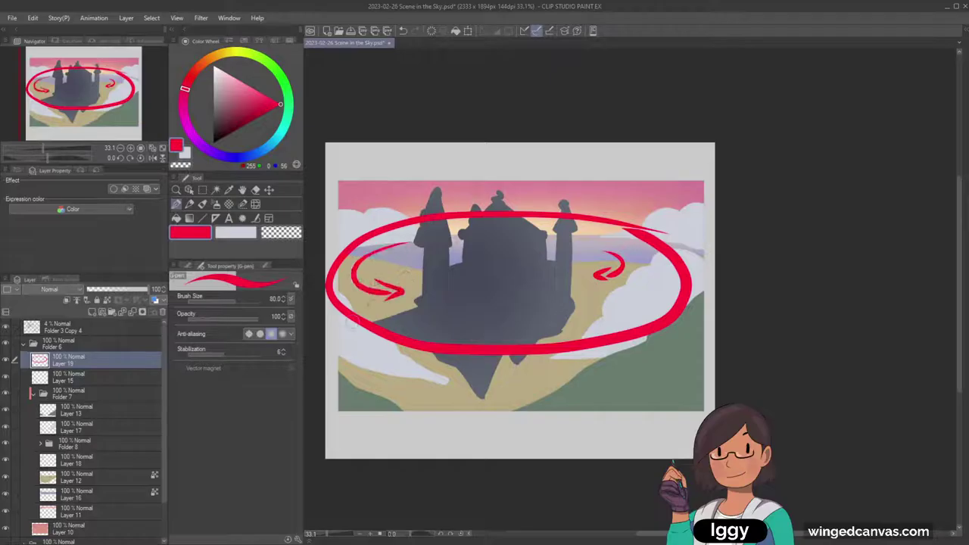
Undo the red oval and the two curved arrows sketched around the castle.
key("ctrl+z")
key("ctrl+z")
key("ctrl+z")
key("ctrl+z")
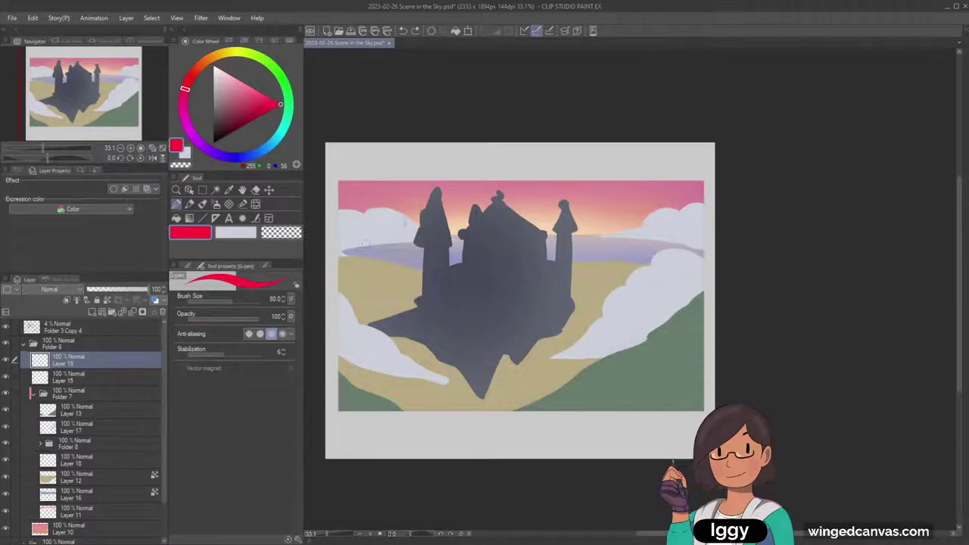
Annotate the castle with three size-40 red arrows pointing inward and a large oval around it.
mouse_move(366, 254)
left_mouse_down()
mouse_move(410, 284)
mouse_move(382, 281)
mouse_move(417, 265)
left_mouse_up()
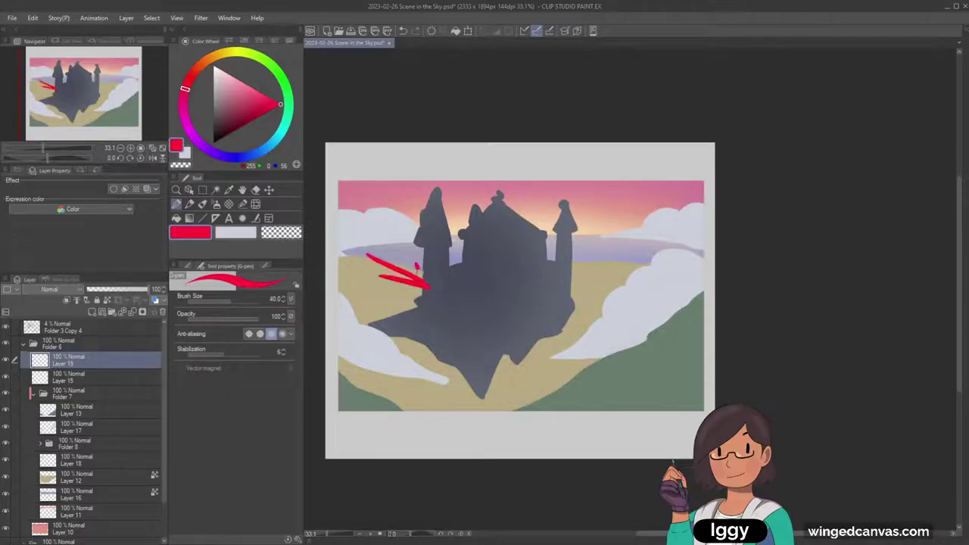
left_click_drag(636, 244, 580, 278)
left_click_drag(580, 278, 610, 274)
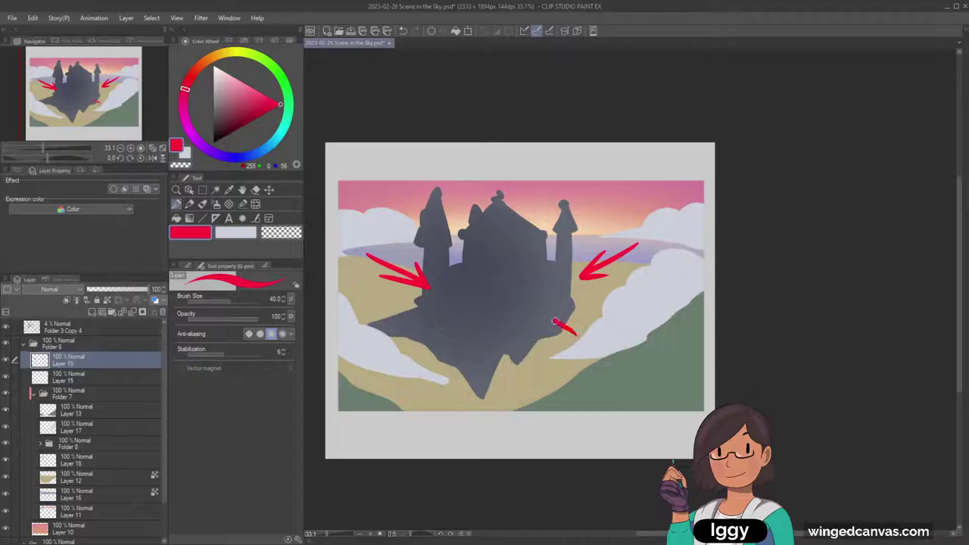
left_click_drag(555, 321, 562, 339)
left_click_drag(556, 318, 580, 321)
mouse_move(674, 236)
left_mouse_down()
mouse_move(326, 296)
mouse_move(669, 246)
left_mouse_up()
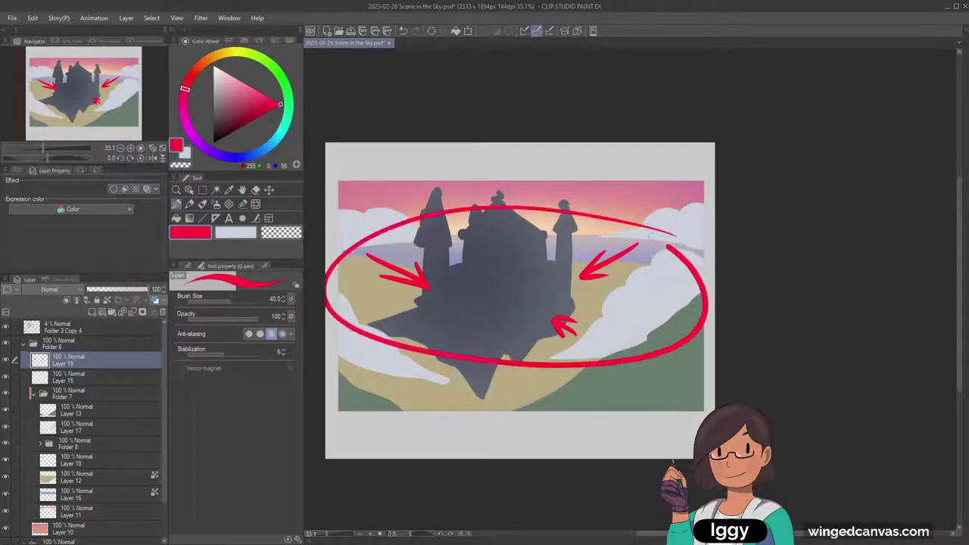
Undo the red oval and all the arrows around the castle.
key("ctrl+z")
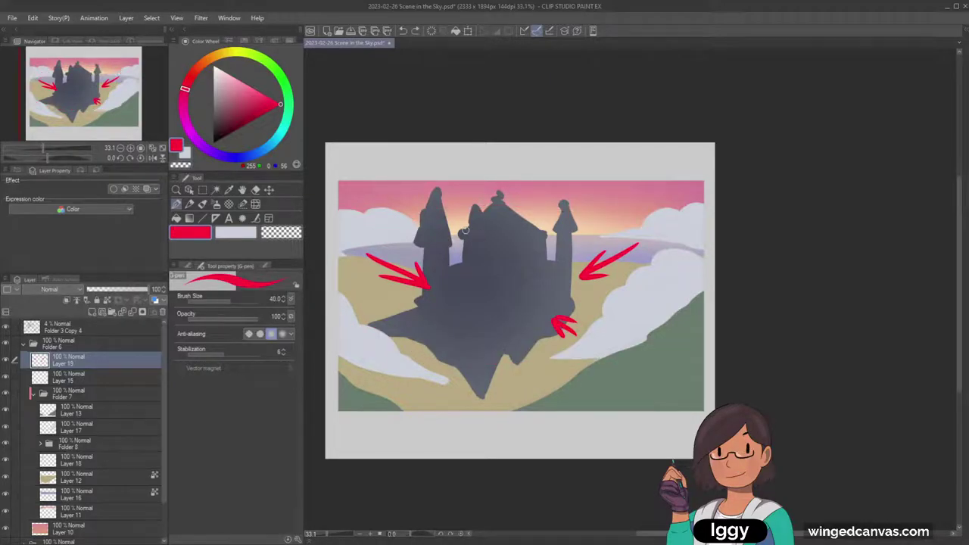
key("ctrl+z")
key("ctrl+z")
key("ctrl+z")
key("ctrl+z")
key("ctrl+z")
key("ctrl+z")
key("ctrl+z")
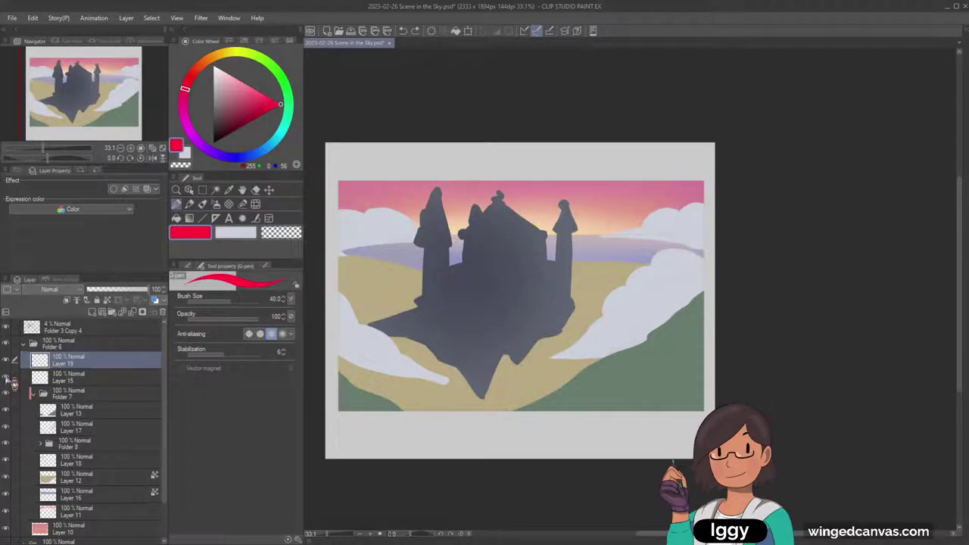
On Layer 18, outline a small cloud beside the castle's left tower with the size-25 G-pen in pale blue-grey and fill it.
left_click(190, 189)
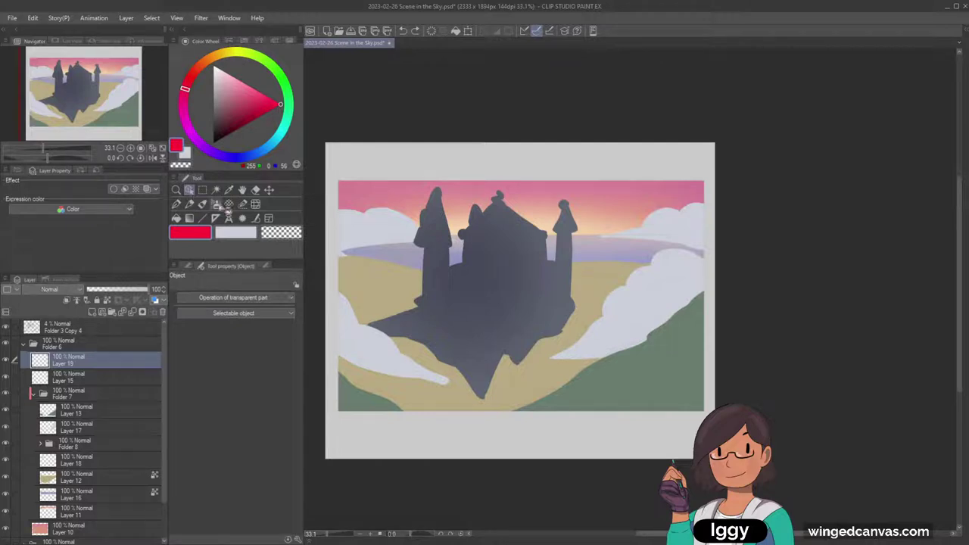
left_click(351, 322)
left_click(116, 462)
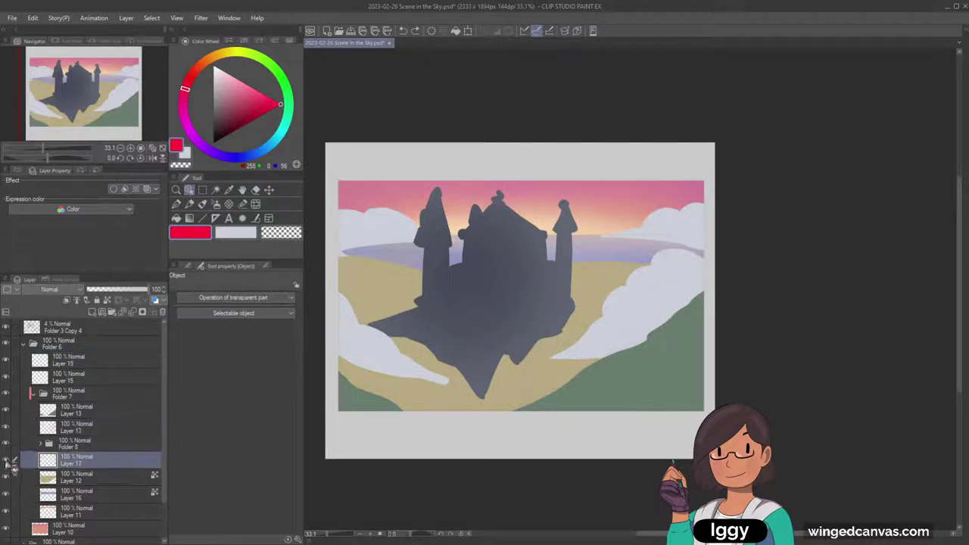
key("x")
key("p")
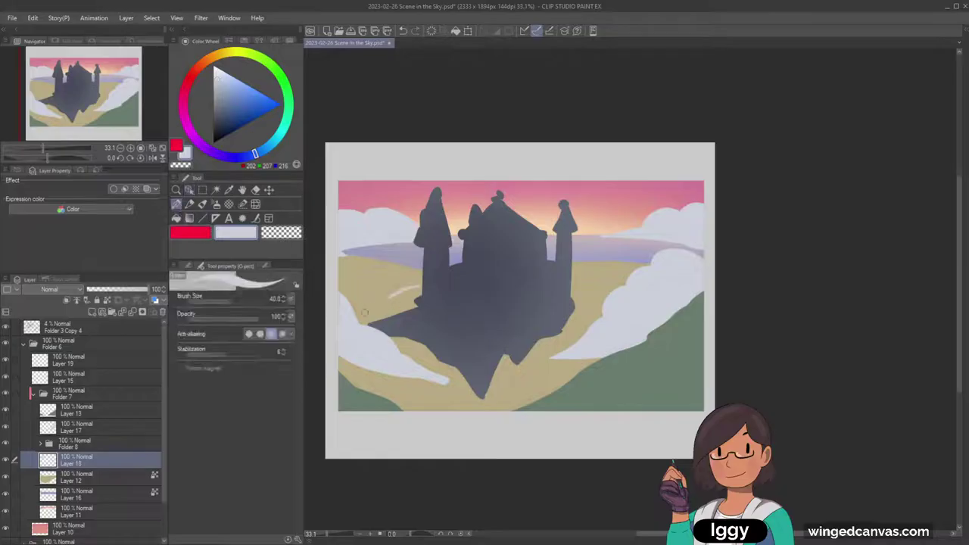
key("ctrl+z")
key("]")
mouse_move(418, 288)
left_mouse_down()
mouse_move(365, 308)
mouse_move(388, 297)
mouse_move(361, 297)
mouse_move(371, 288)
mouse_move(424, 283)
left_mouse_up()
key("ctrl+z")
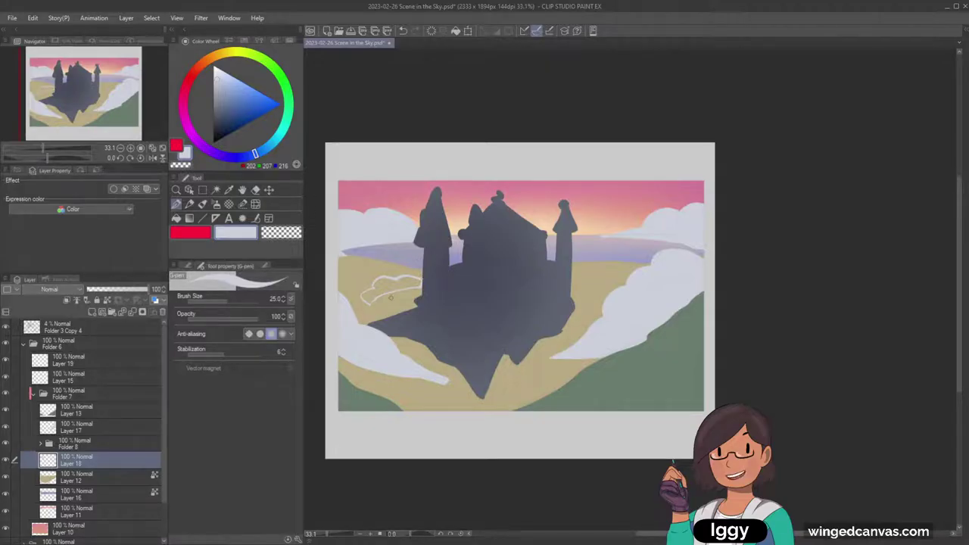
left_click(177, 218)
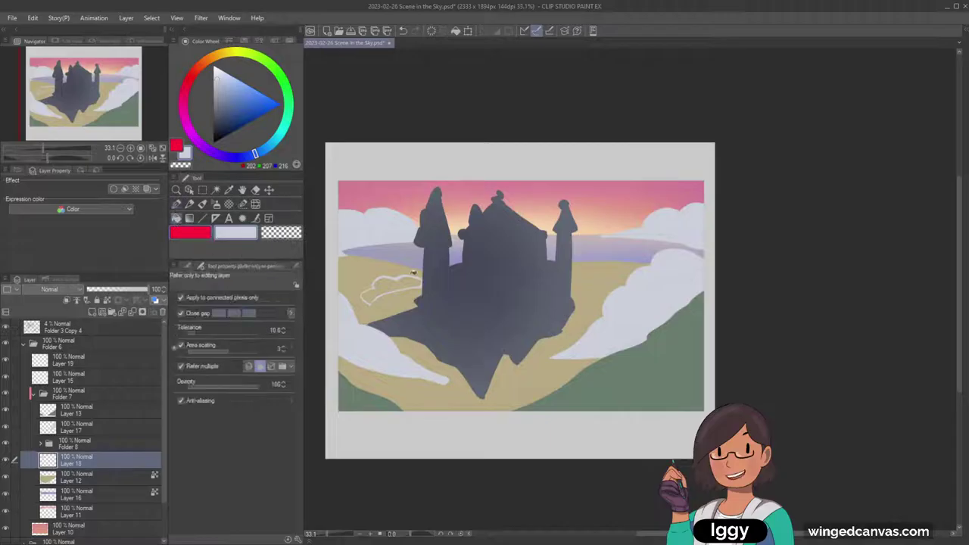
left_click(404, 297)
Outline and fill a matching pale cloud beside the castle's right tower, and add small cloud wisps lower down on both sides.
left_click(177, 205)
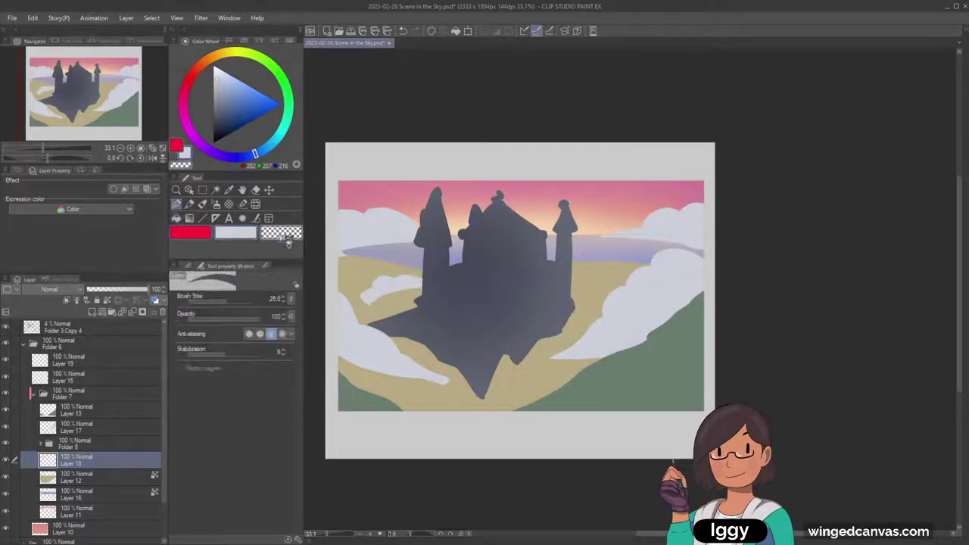
left_click(235, 232)
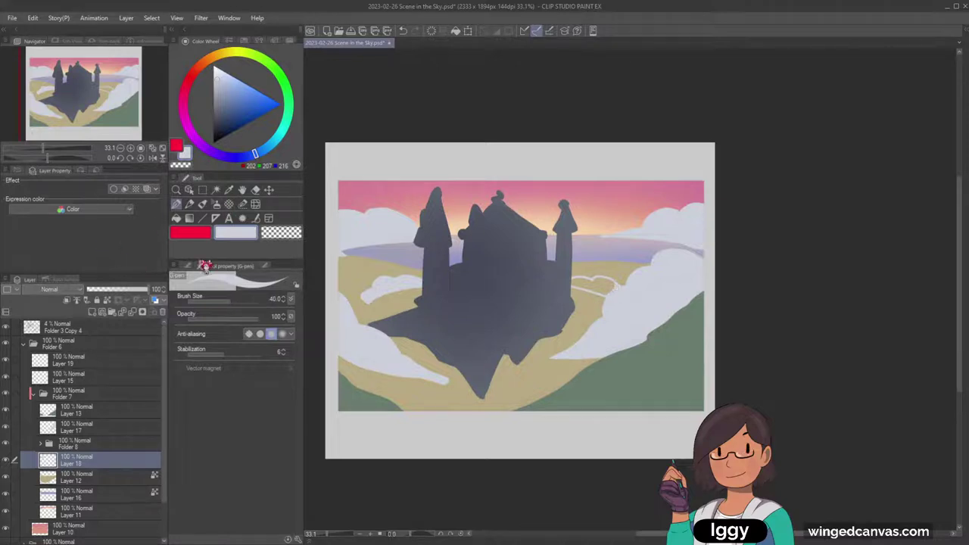
key("g")
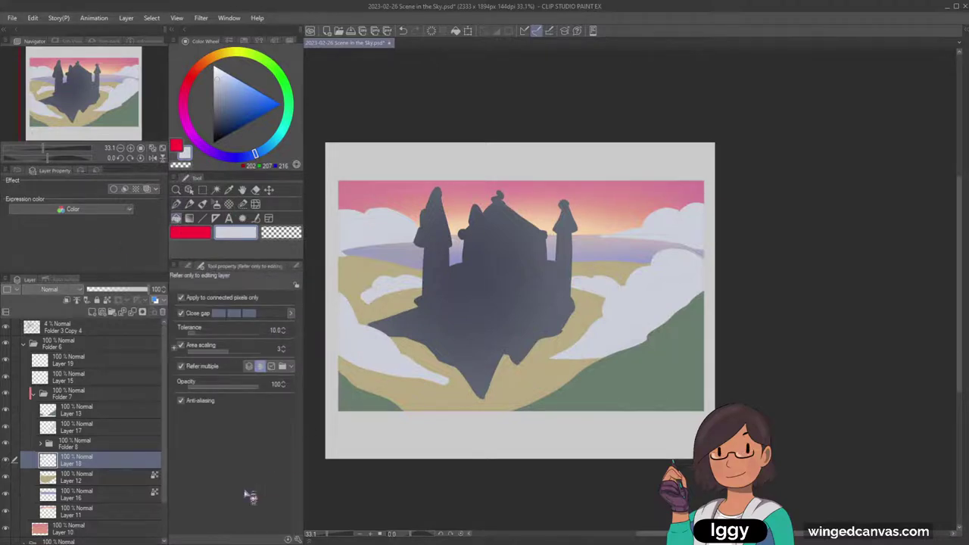
left_click(189, 190)
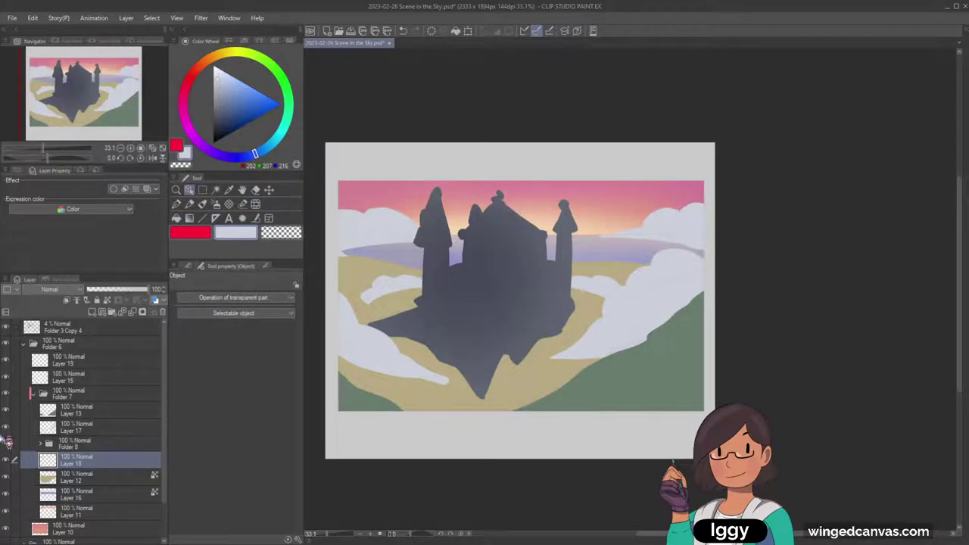
left_click(175, 204)
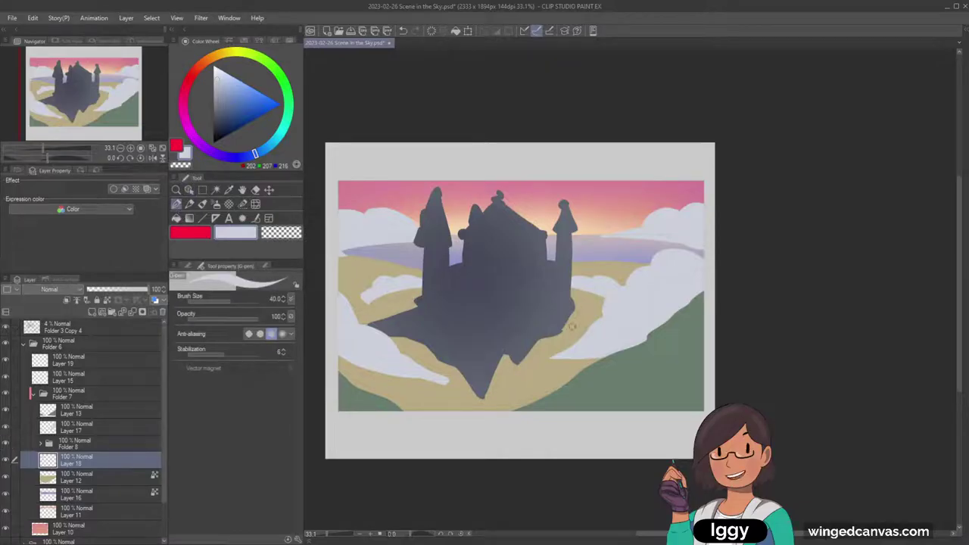
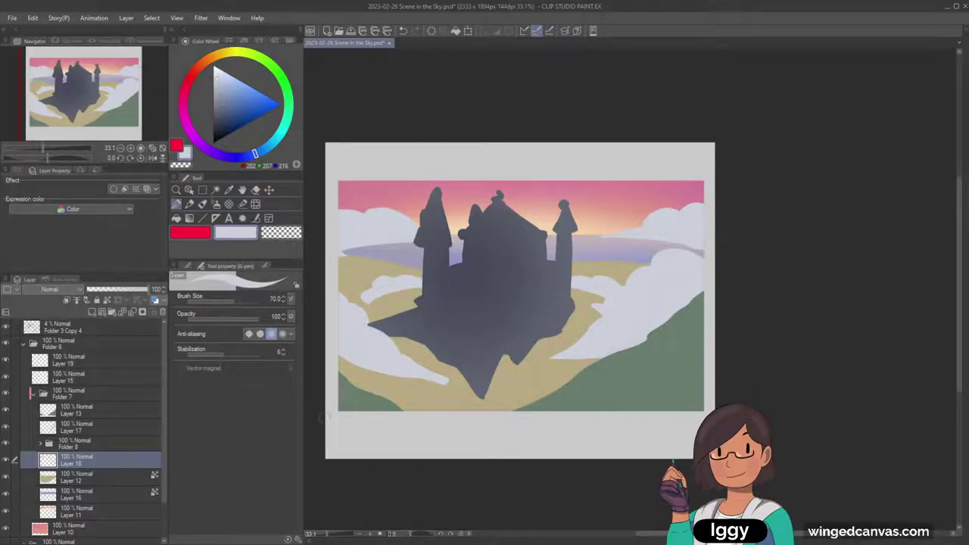
Lock Layer 18's transparent pixels and lightly tint the small cloud left of the castle with the Soft airbrush at size 500.
left_click(190, 190)
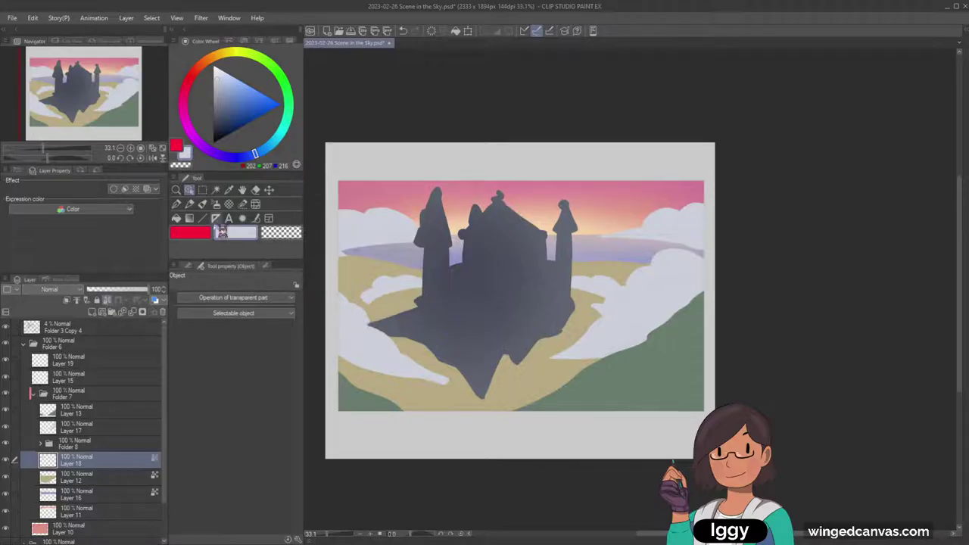
left_click(215, 203)
key("bracketright")
key("bracketright")
key("bracketright")
mouse_move(458, 285)
left_mouse_down()
mouse_move(415, 305)
mouse_move(402, 290)
left_mouse_up()
key("ctrl+z")
left_click(402, 291, "alt")
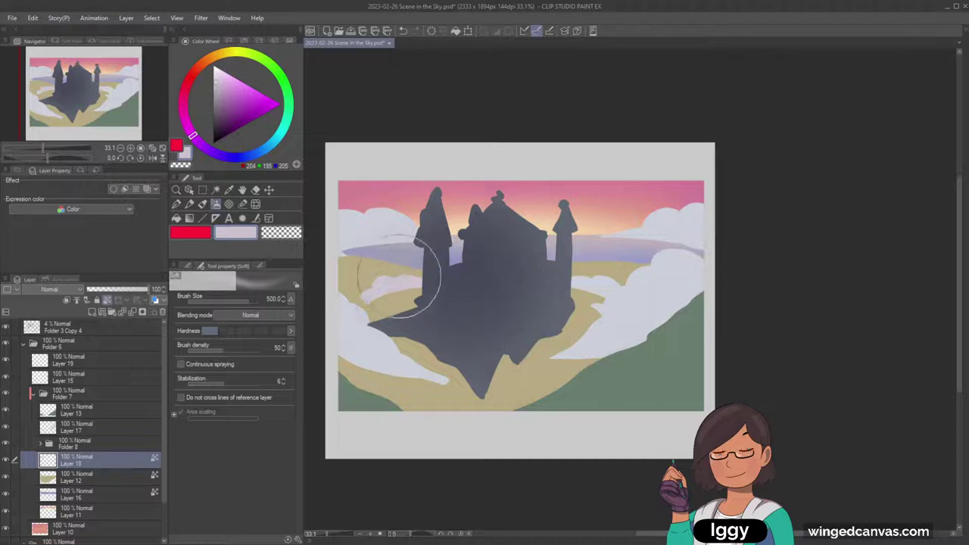
Strengthen the tint on the clouds beside the castle with pink sampled from the sky, and airbrush the distant left cloud pink.
left_click(443, 203, "alt")
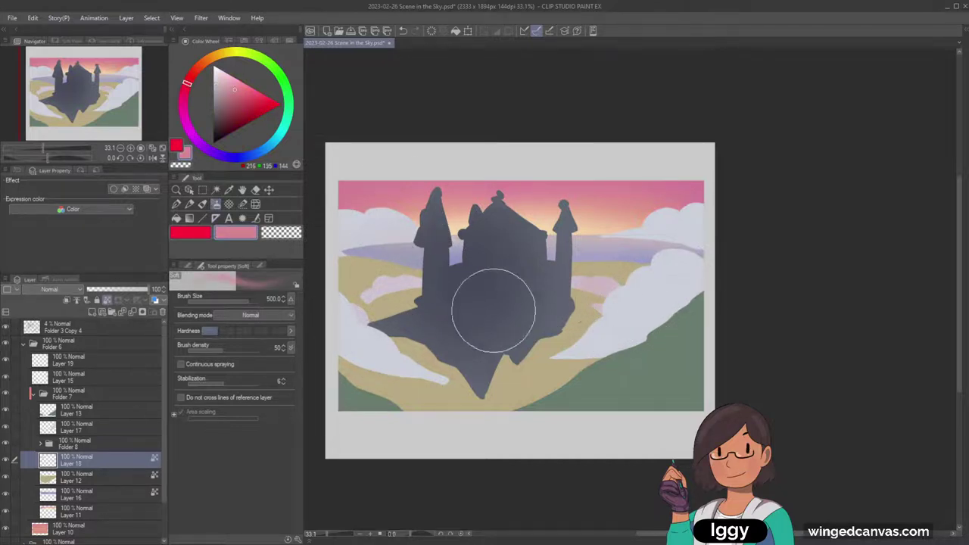
left_click(604, 280, "alt")
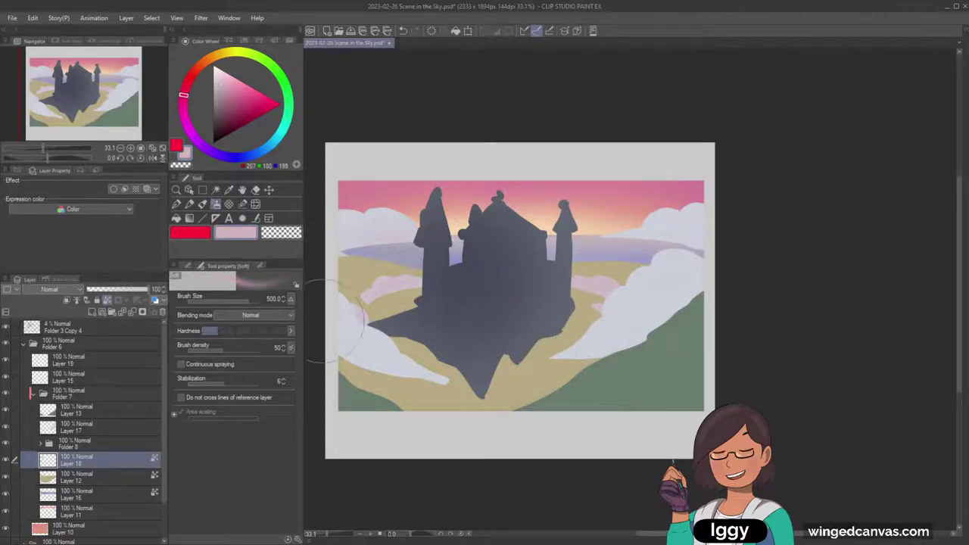
left_click(189, 190)
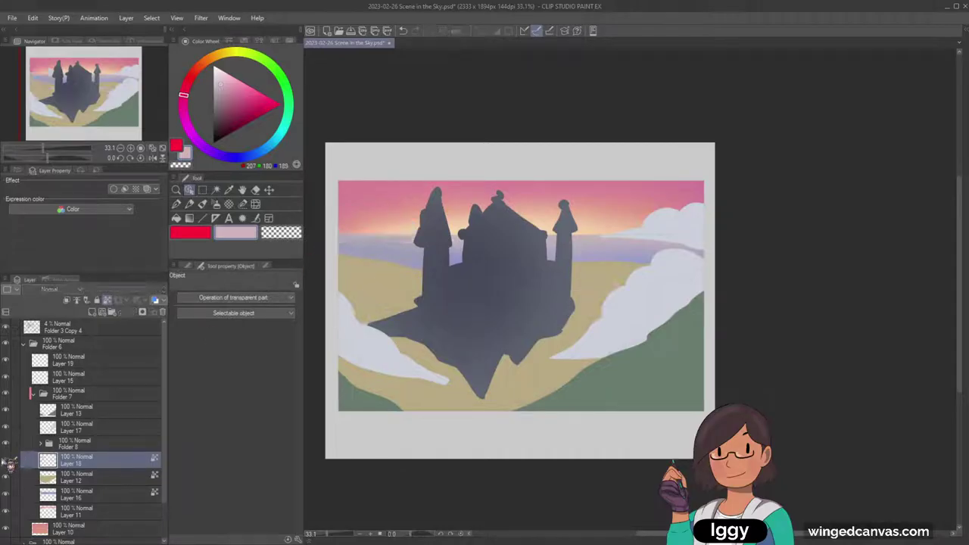
left_click(216, 203)
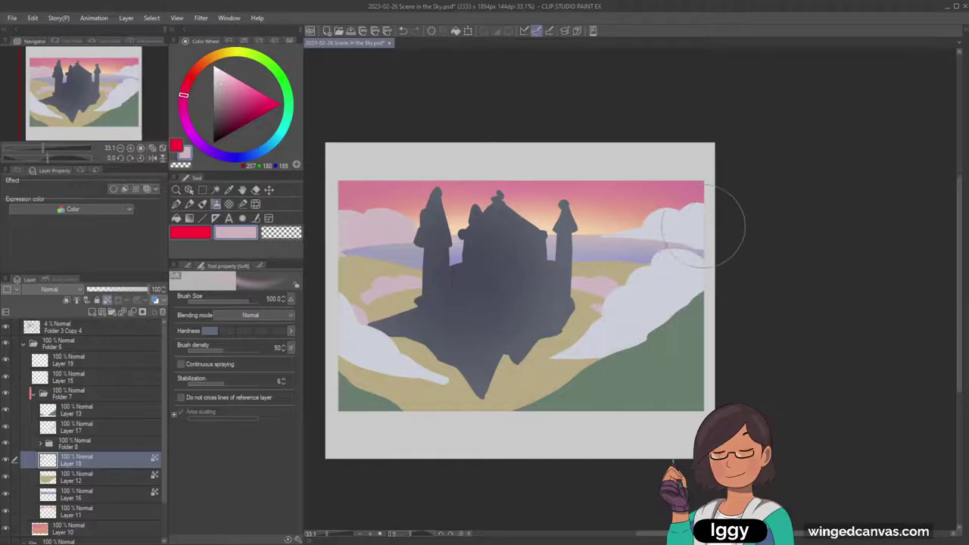
Lock Layer 17's transparent pixels and airbrush soft pink over the upper parts of the foreground clouds.
left_click(90, 427)
left_click(107, 301)
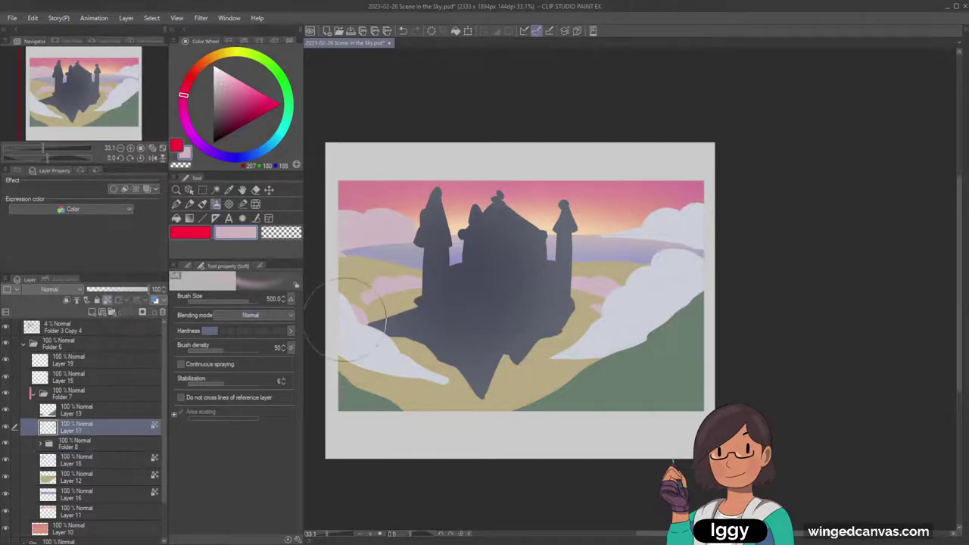
mouse_move(346, 322)
left_mouse_down()
mouse_move(342, 348)
mouse_move(349, 316)
mouse_move(451, 342)
mouse_move(452, 369)
mouse_move(586, 342)
mouse_move(398, 367)
mouse_move(343, 351)
mouse_move(325, 323)
mouse_move(401, 368)
mouse_move(364, 343)
mouse_move(466, 380)
mouse_move(378, 335)
mouse_move(341, 302)
left_mouse_up()
key("ctrl+z")
mouse_move(555, 349)
left_mouse_down()
mouse_move(684, 253)
mouse_move(653, 265)
mouse_move(717, 268)
mouse_move(682, 234)
mouse_move(683, 199)
mouse_move(664, 207)
mouse_move(703, 199)
left_mouse_up()
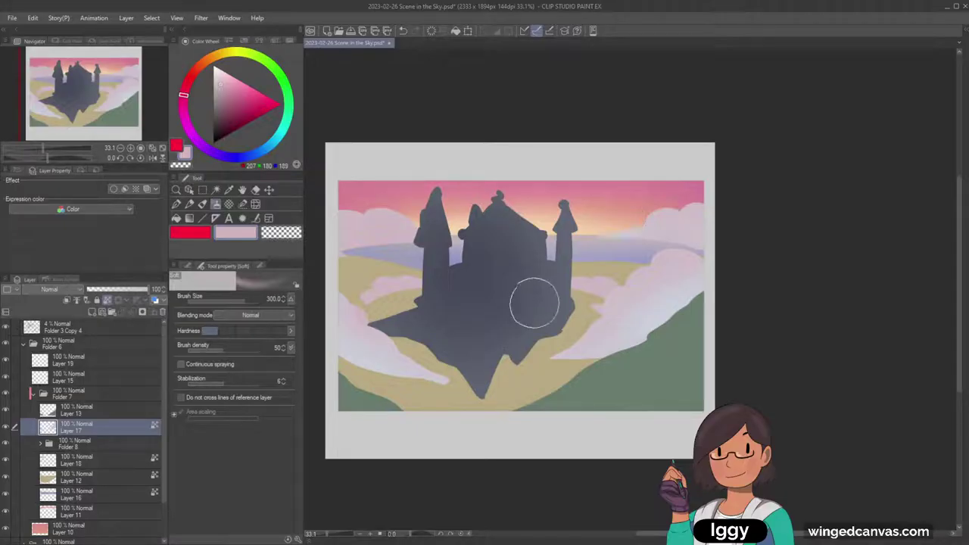
left_click(176, 191)
left_click_drag(120, 121, 129, 135)
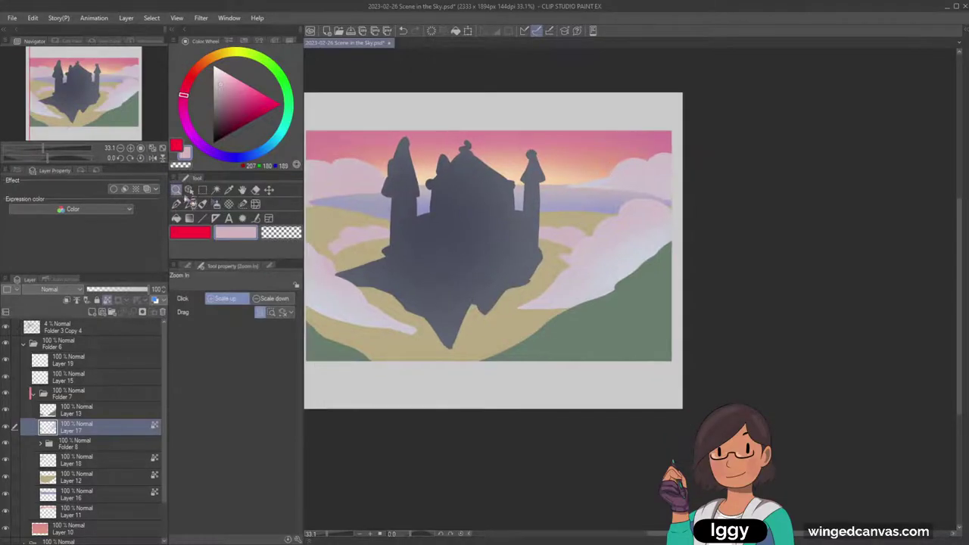
scroll(475, 256, "down", 3)
scroll(574, 213, "up", 2)
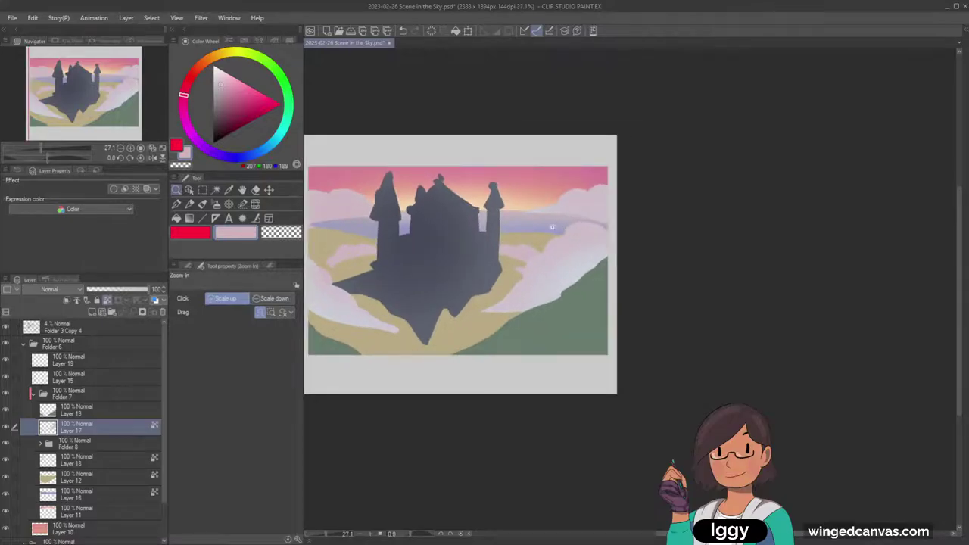
left_click(505, 252)
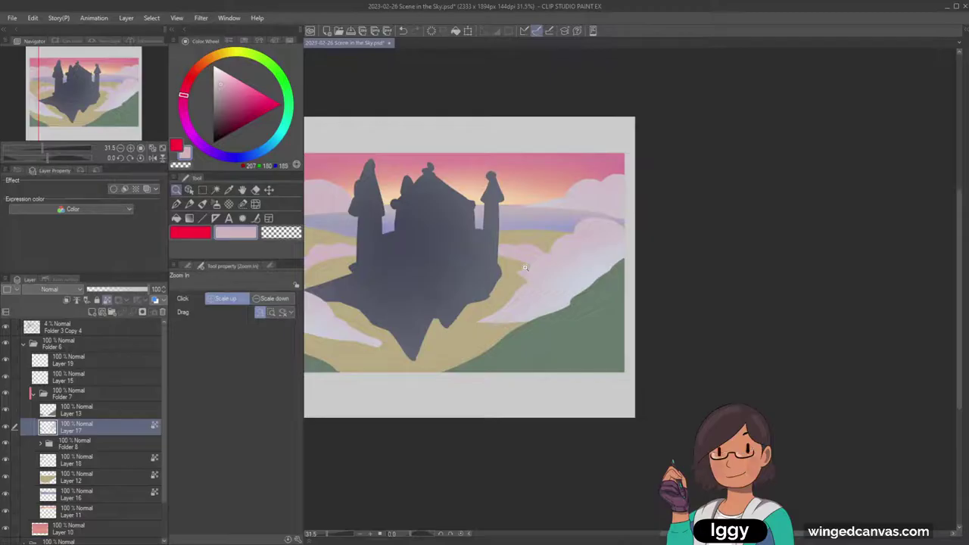
left_click_drag(525, 267, 612, 237)
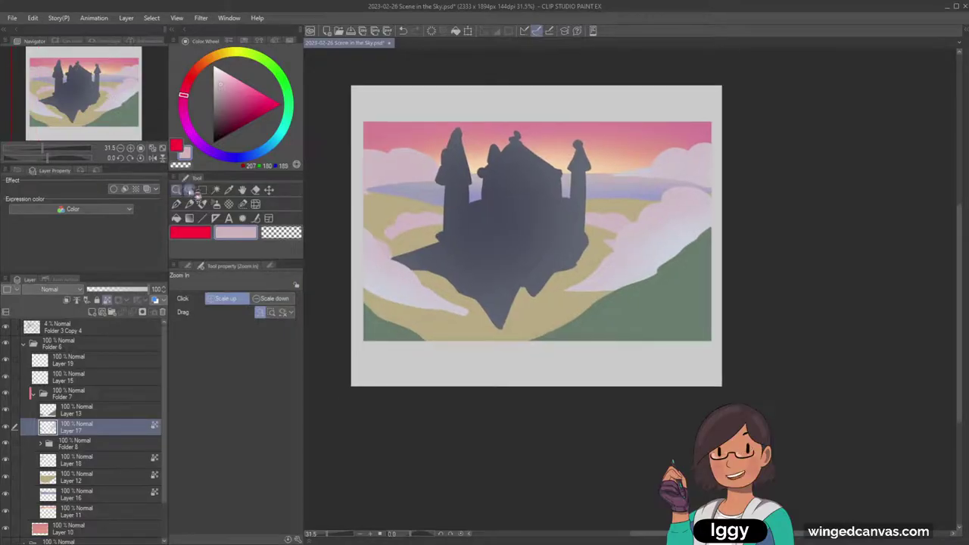
Select the tan ground on Layer 12 and sample its colour for the Soft airbrush.
left_click(191, 192)
left_click(531, 318)
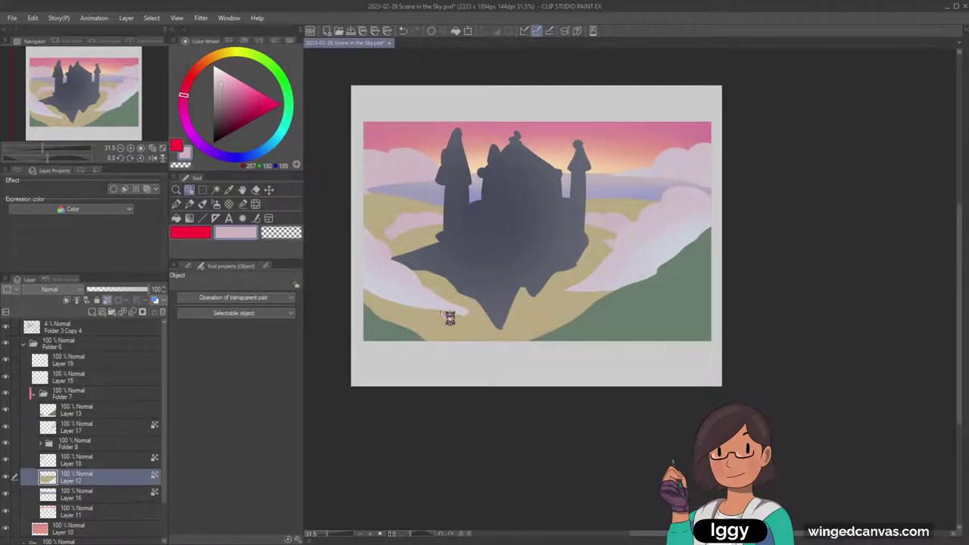
left_click(216, 203)
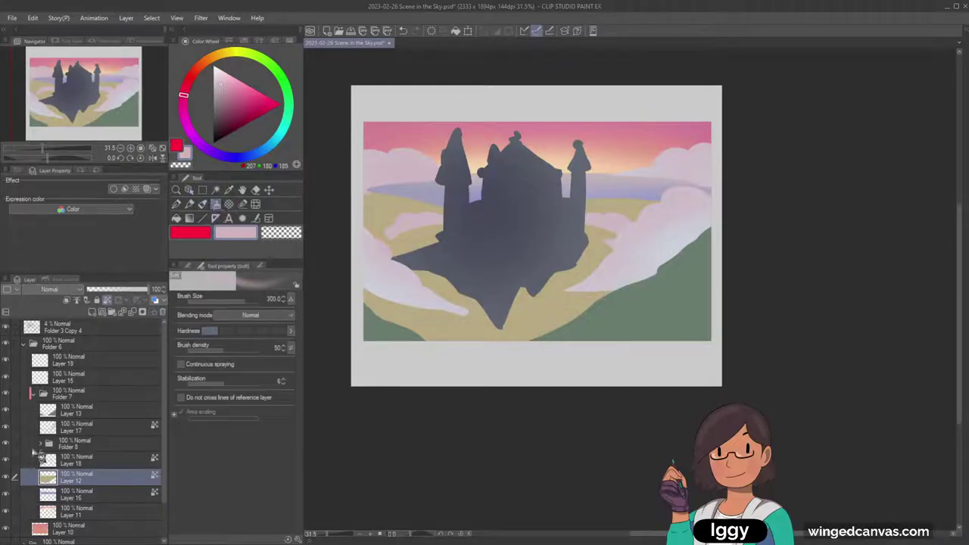
left_click(556, 301, "alt")
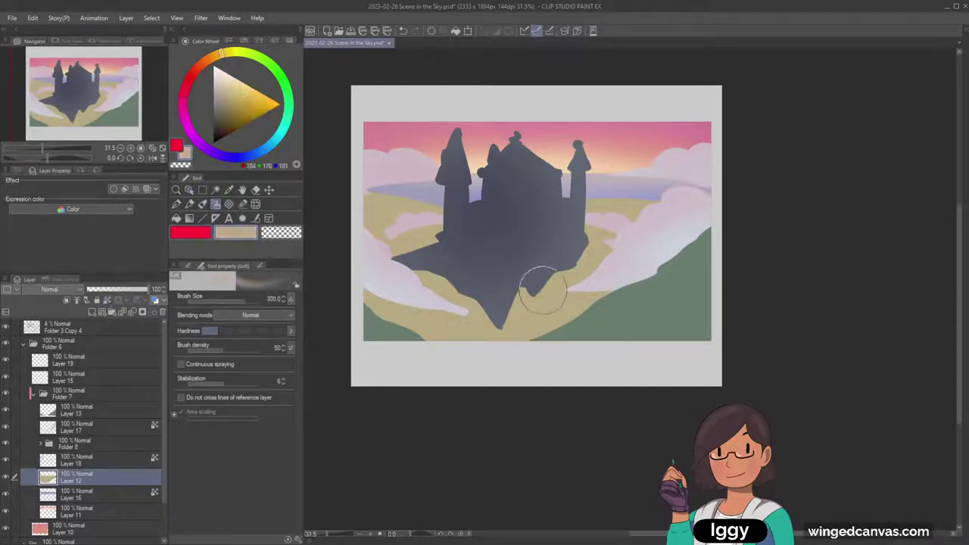
left_click_drag(221, 57, 211, 57)
left_click(227, 93)
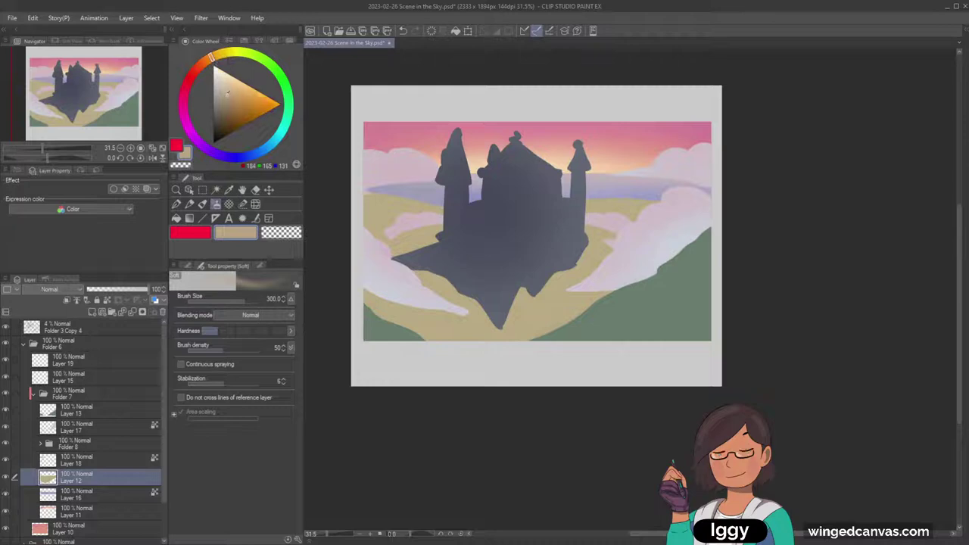
left_click_drag(227, 92, 229, 97)
left_click_drag(211, 57, 200, 64)
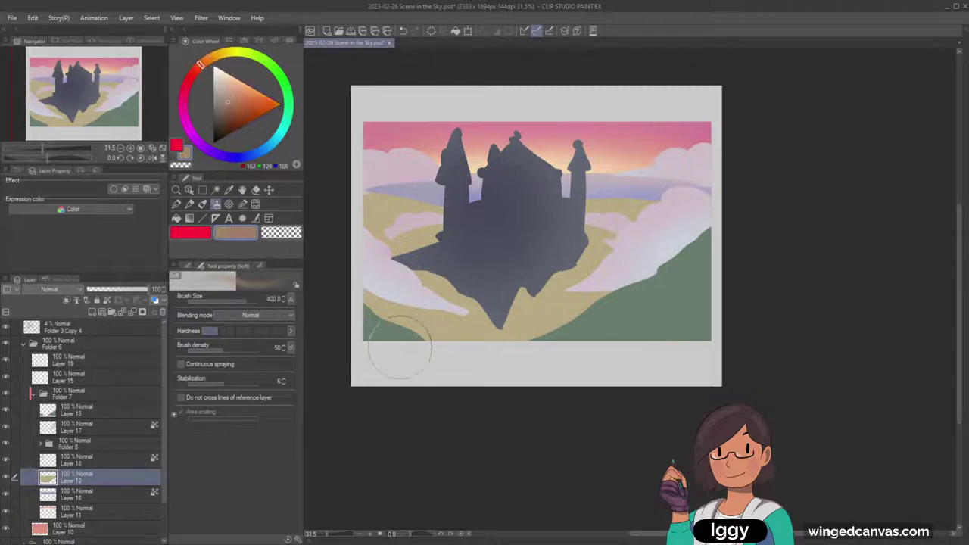
left_click_drag(400, 341, 612, 340)
key("ctrl+z")
Airbrush muted brown shading along the lower part of the tan ground on Layer 12 at brush size 500.
left_click(430, 323, "alt")
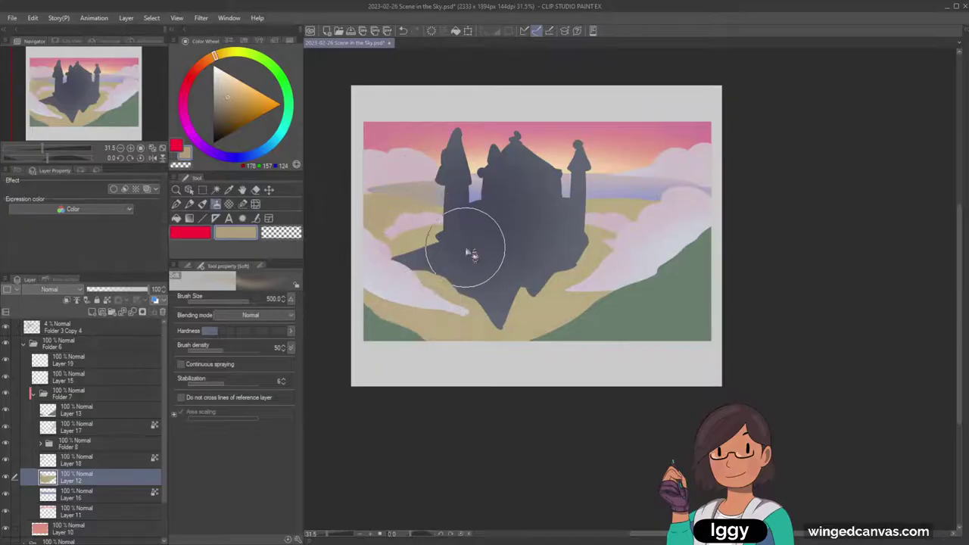
left_click(110, 303)
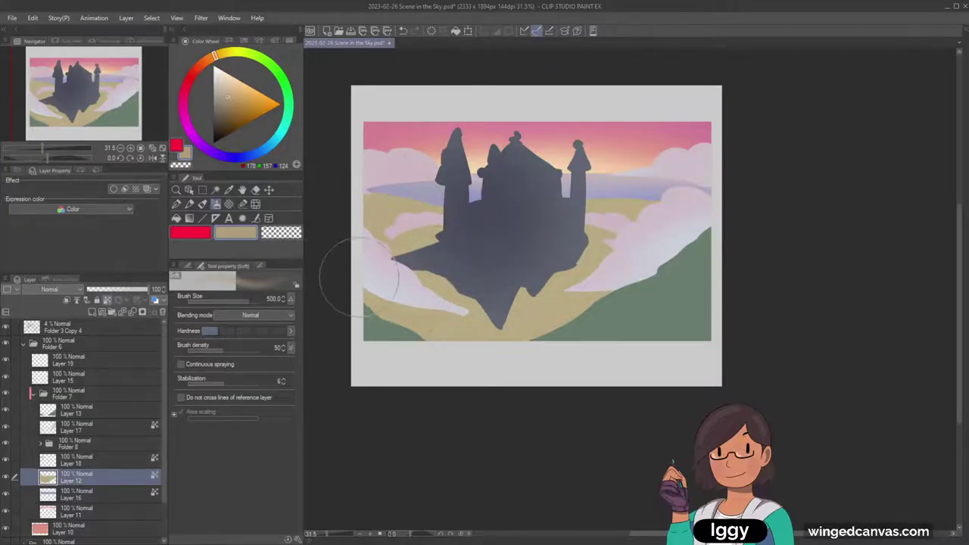
mouse_move(729, 267)
left_mouse_down()
mouse_move(598, 296)
mouse_move(634, 284)
mouse_move(451, 345)
left_mouse_up()
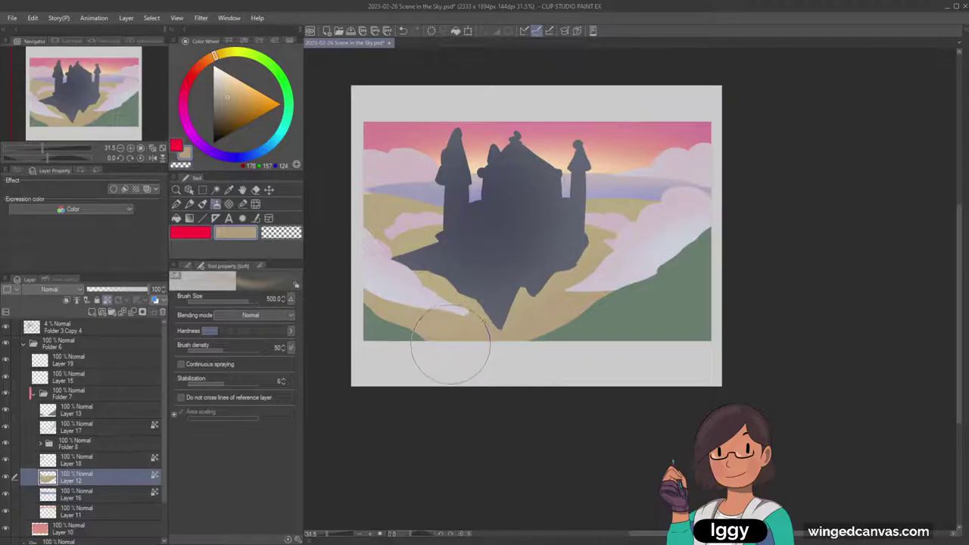
Lock Layer 13's transparent pixels and airbrush a darker green over the left foreground hill at brush size 300.
left_click(106, 412)
left_click(386, 326, "alt")
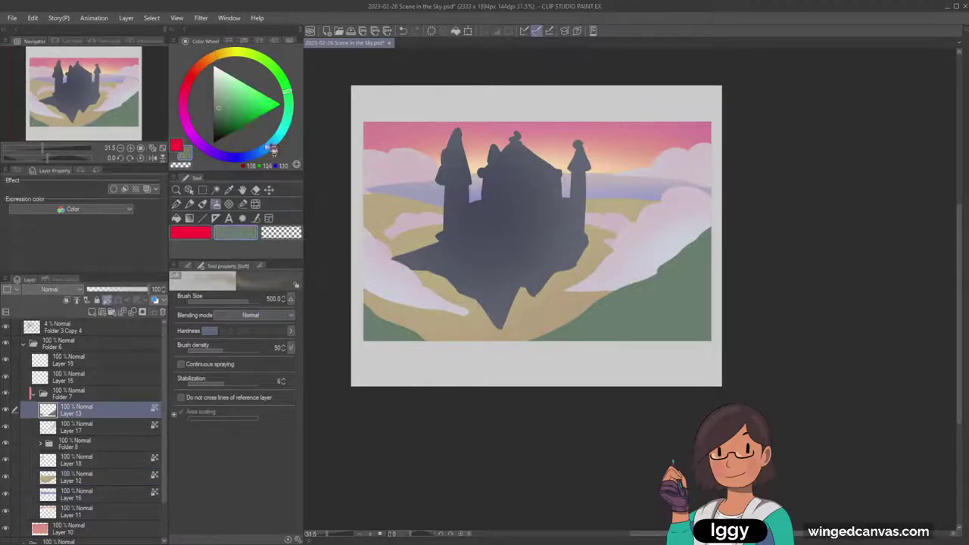
left_click(219, 119)
mouse_move(333, 345)
left_mouse_down()
mouse_move(346, 324)
mouse_move(432, 376)
left_mouse_up()
key("ctrl+z")
key("bracketleft")
key("bracketleft")
left_click_drag(368, 350, 342, 329)
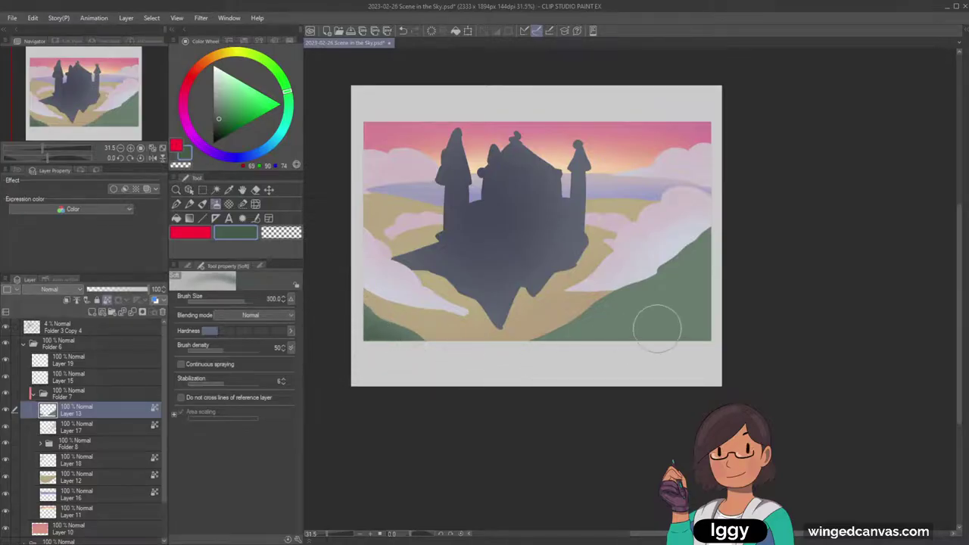
Shift the dark green towards teal and airbrush shading over the right hillside at brush size 600.
left_click(288, 112)
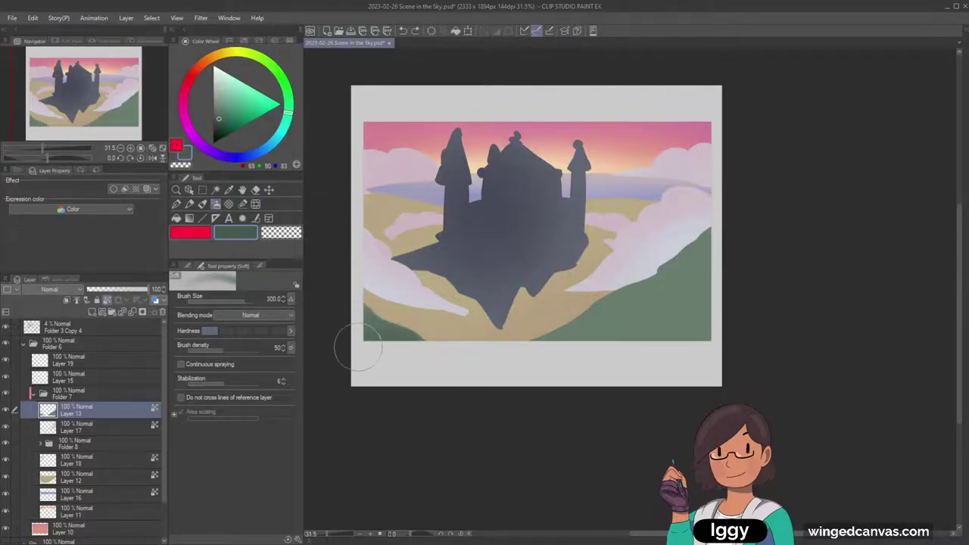
key("bracketright")
key("bracketright")
left_click_drag(621, 371, 671, 314)
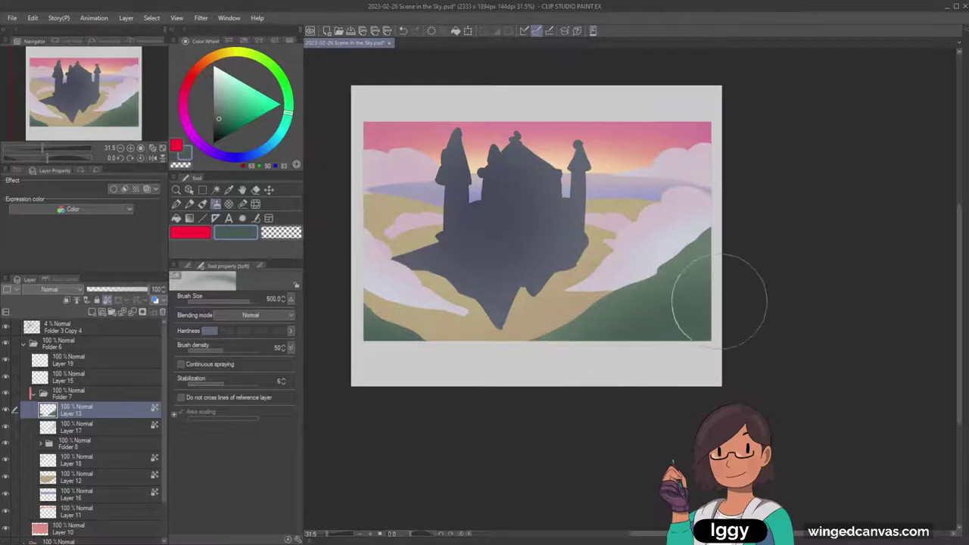
Add a new layer above Layer 13 and set the G-pen to a very dark maroon.
left_click_drag(104, 115, 138, 114)
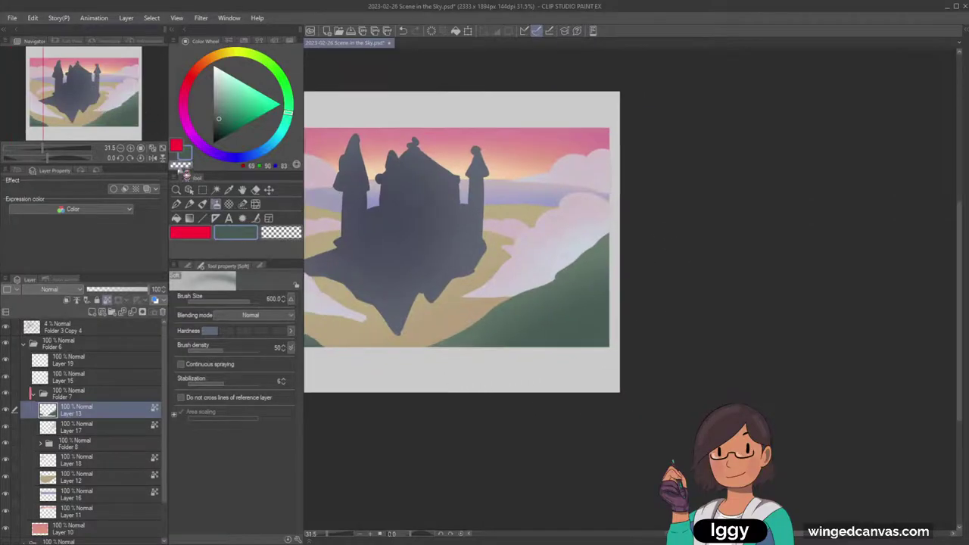
left_click(176, 204)
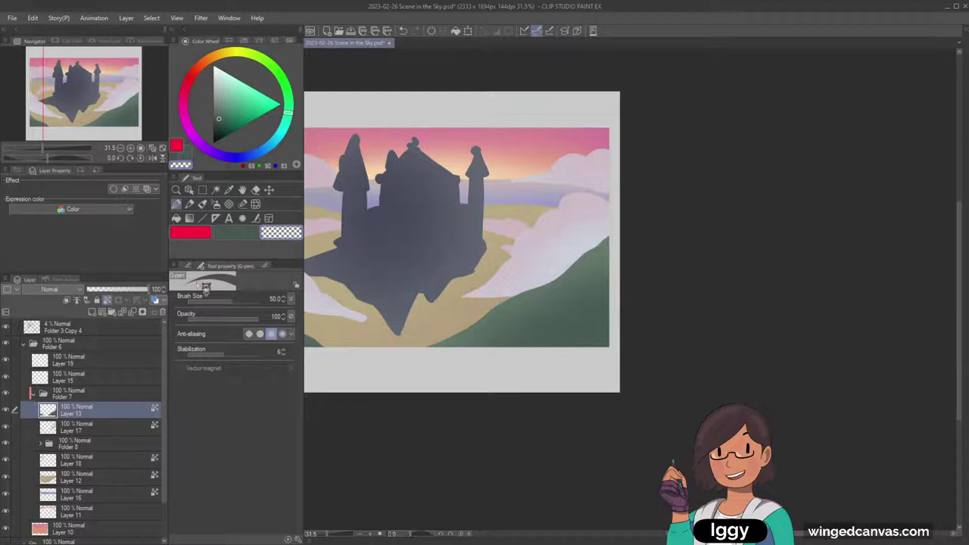
left_click(93, 312)
left_click(182, 232)
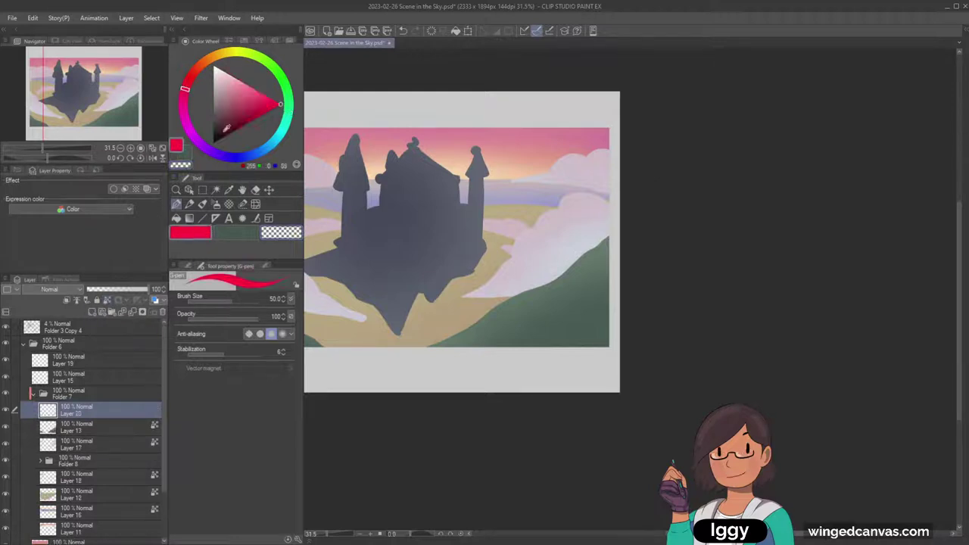
left_click(218, 131)
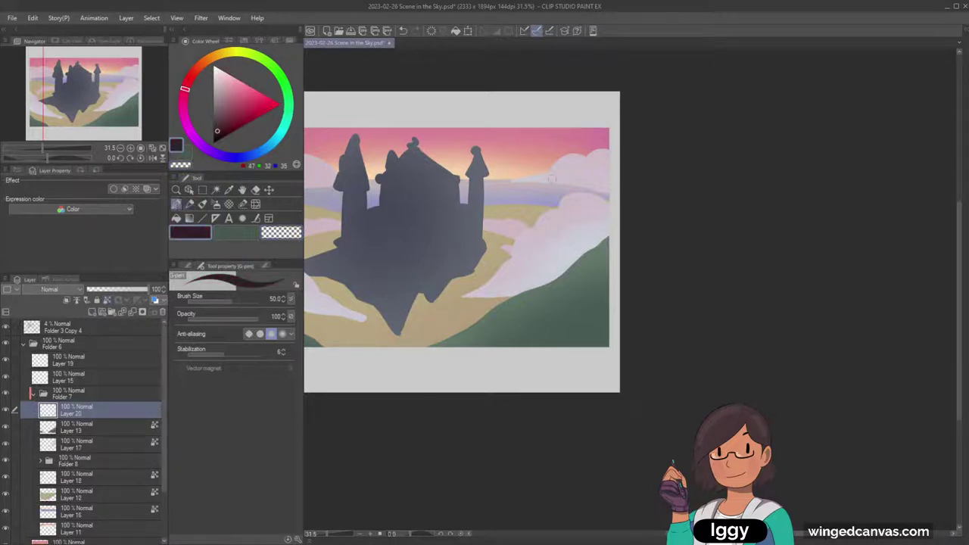
Try sketching a small stick figure on the right hillside with two curved path lines beside it.
key("bracketright")
key("bracketright")
left_click(535, 252)
left_click_drag(536, 252, 533, 283)
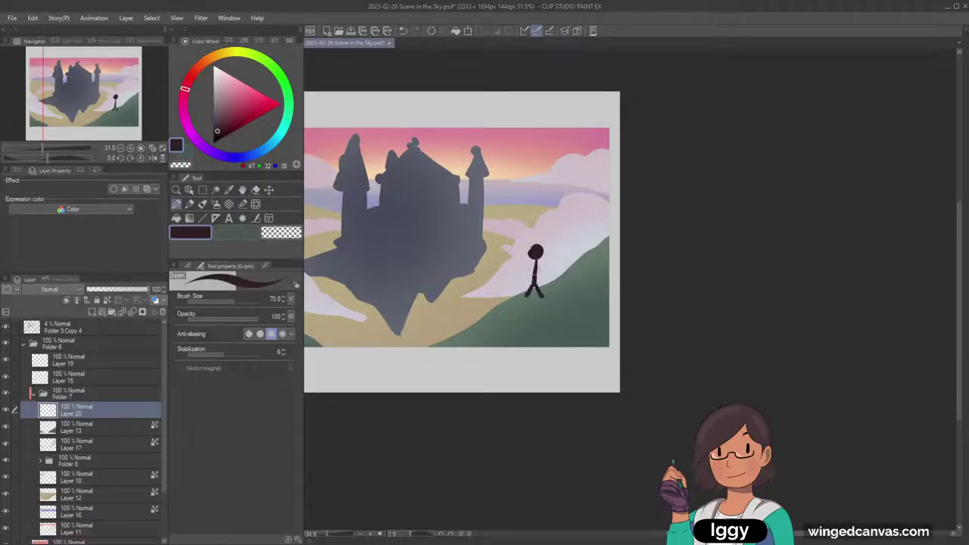
key("ctrl+z")
key("ctrl+z")
mouse_move(528, 266)
left_mouse_down()
mouse_move(549, 260)
mouse_move(581, 335)
left_mouse_up()
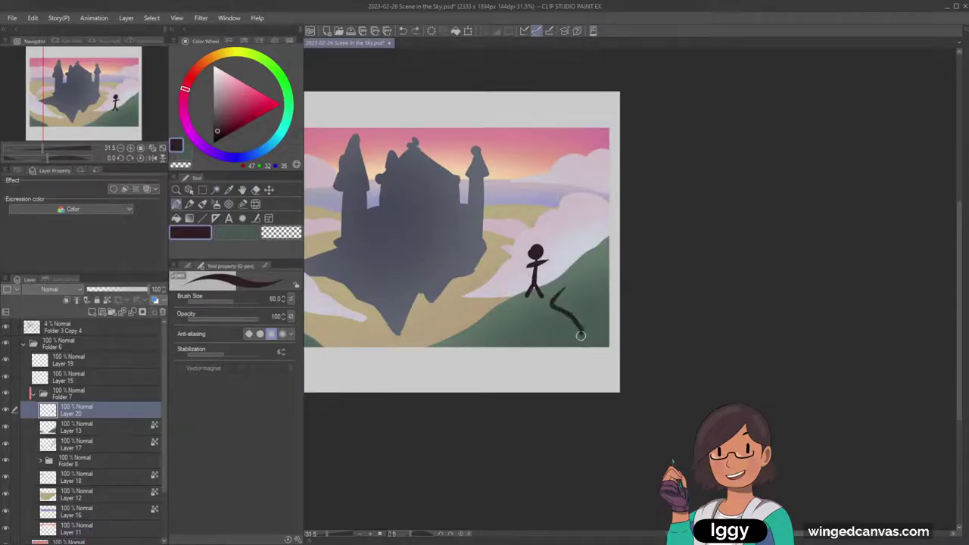
key("ctrl+z")
mouse_move(527, 305)
left_mouse_down()
mouse_move(580, 344)
mouse_move(594, 341)
left_mouse_up()
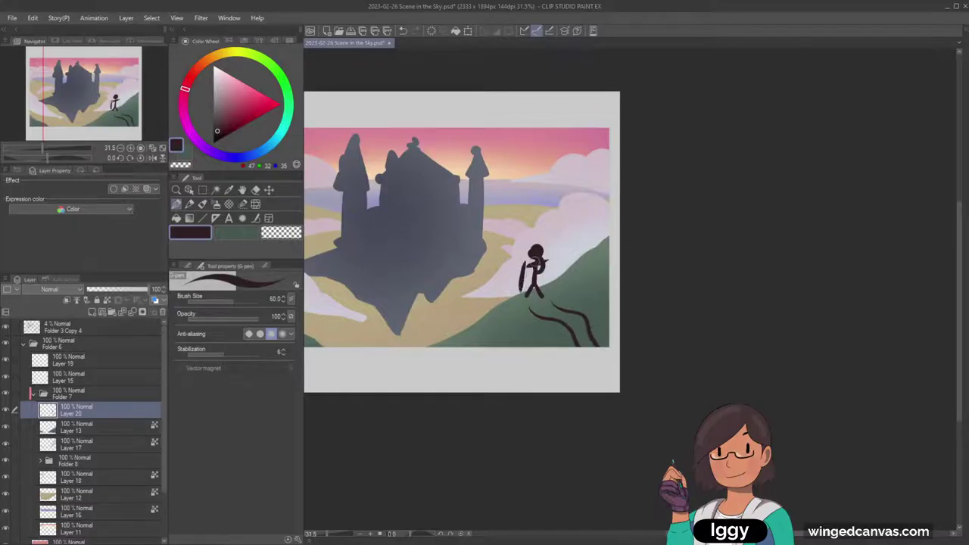
Undo all the stick figure and path strokes on Layer 20.
key("ctrl+z")
key("ctrl+z")
key("ctrl+z")
key("ctrl+z")
key("ctrl+z")
key("ctrl+z")
key("ctrl+z")
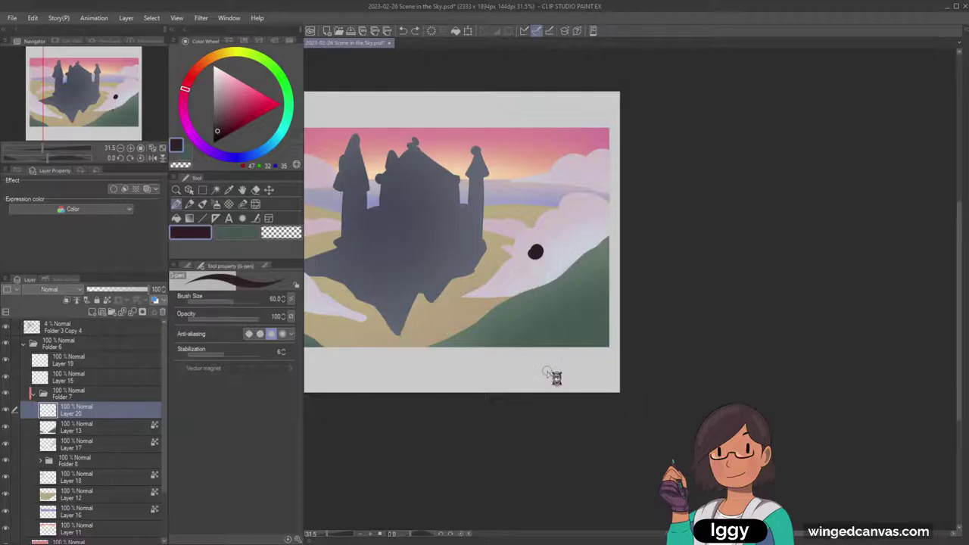
key("ctrl+z")
Select the castle's Layer 14 Copy and airbrush muted teal green across the island's ground with the Soft airbrush at size 170.
left_click(189, 190)
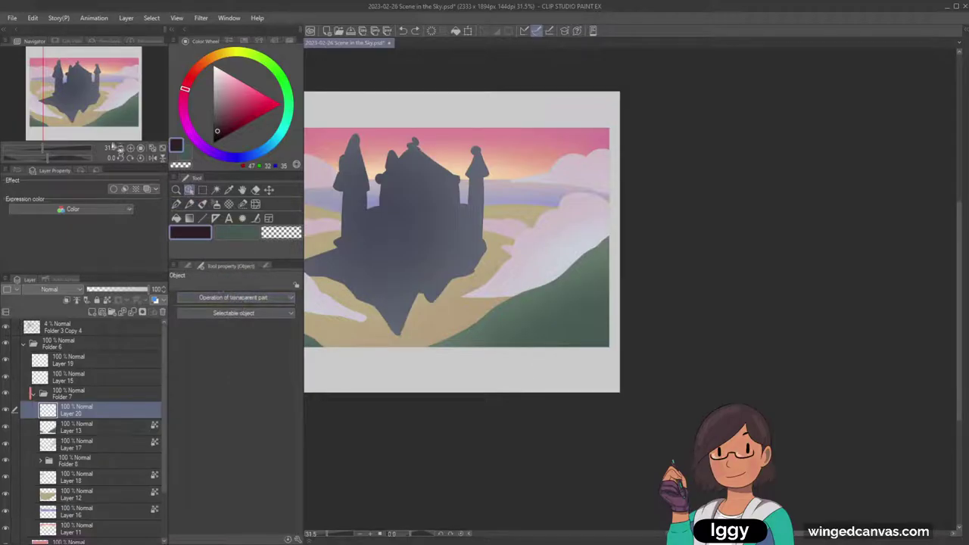
left_click(457, 253)
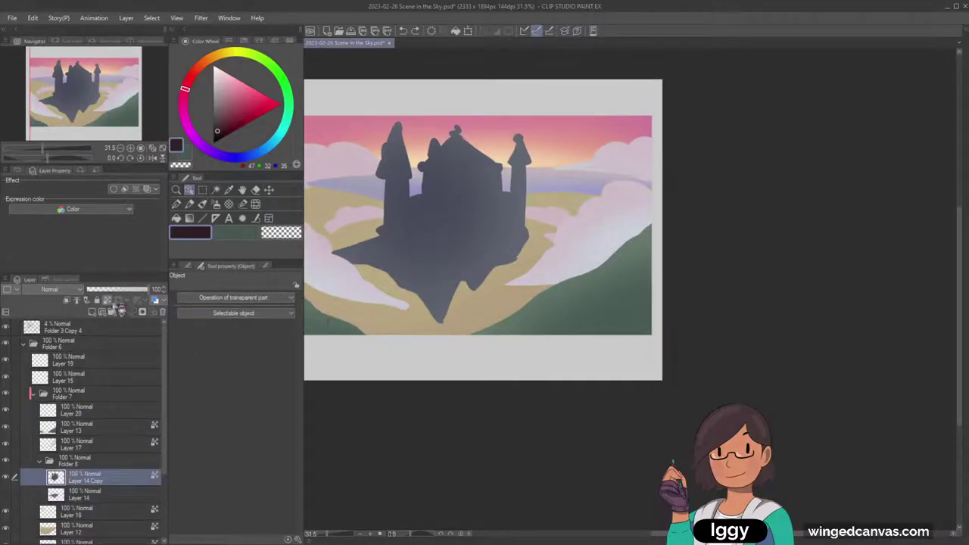
left_click(236, 233)
left_click(215, 204)
left_click(403, 259, "alt")
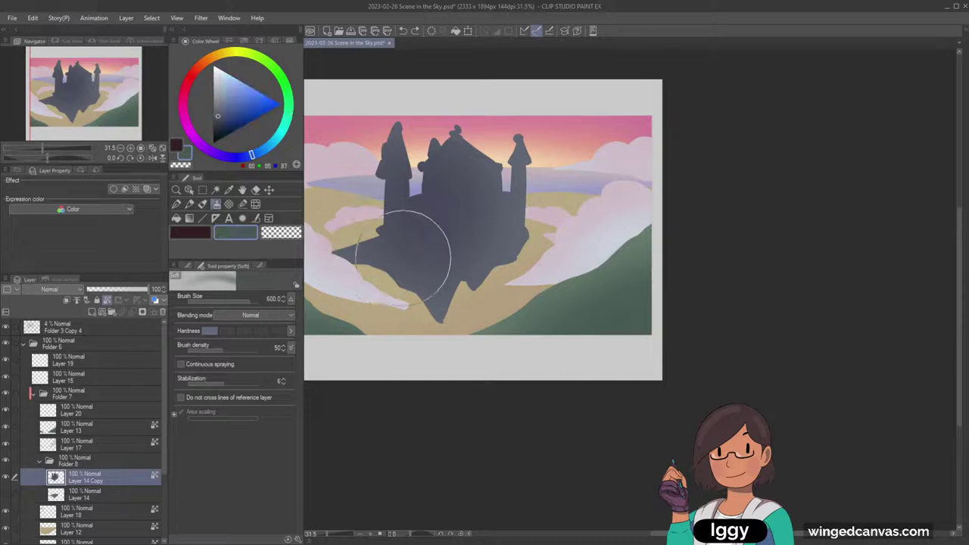
left_click(287, 114)
left_click(221, 111)
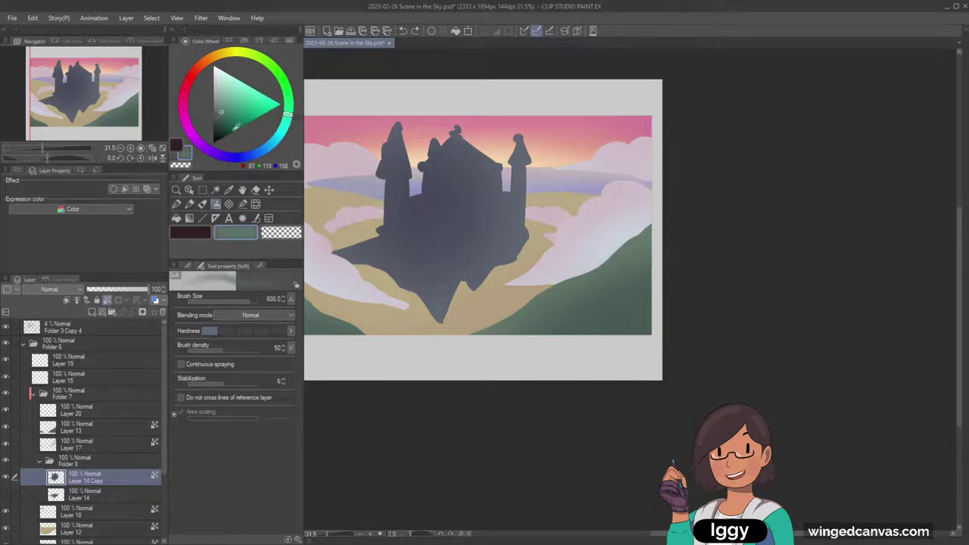
key("bracketleft")
key("bracketleft")
key("bracketleft")
key("bracketleft")
key("bracketleft")
key("bracketleft")
mouse_move(356, 254)
left_mouse_down()
mouse_move(390, 253)
mouse_move(381, 247)
mouse_move(443, 262)
mouse_move(470, 227)
mouse_move(494, 221)
left_mouse_up()
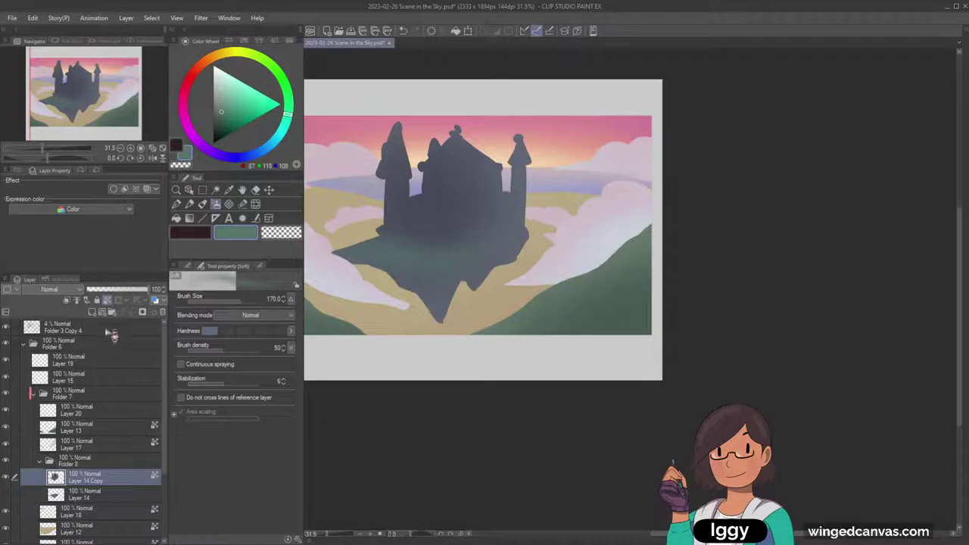
Set the opacity of the Folder 3 Copy 4 sketch layer to 7%.
left_click(112, 335)
left_click(92, 290)
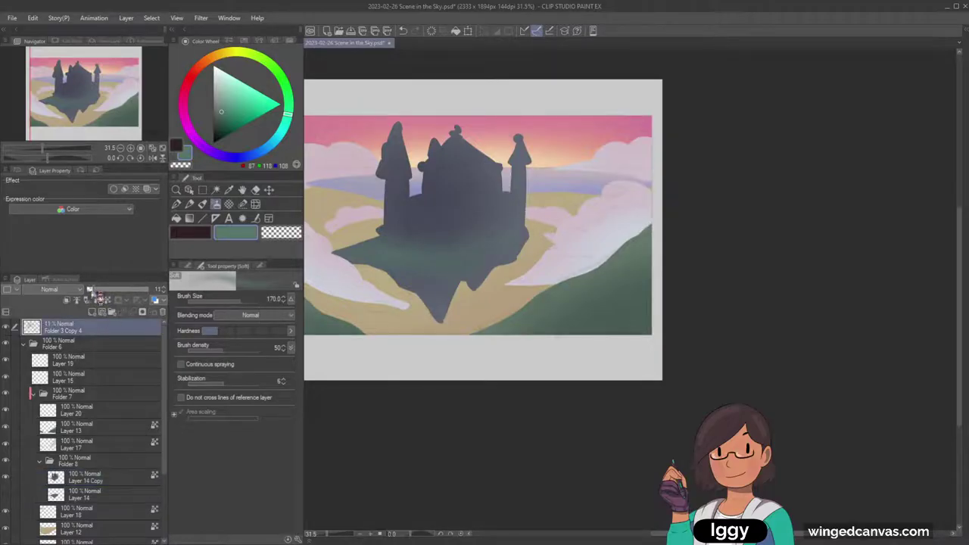
left_click(91, 290)
Mix a pale lavender from the castle's sampled colour and set the Soft airbrush to size 600.
left_click_drag(101, 110, 102, 99)
left_click(177, 190)
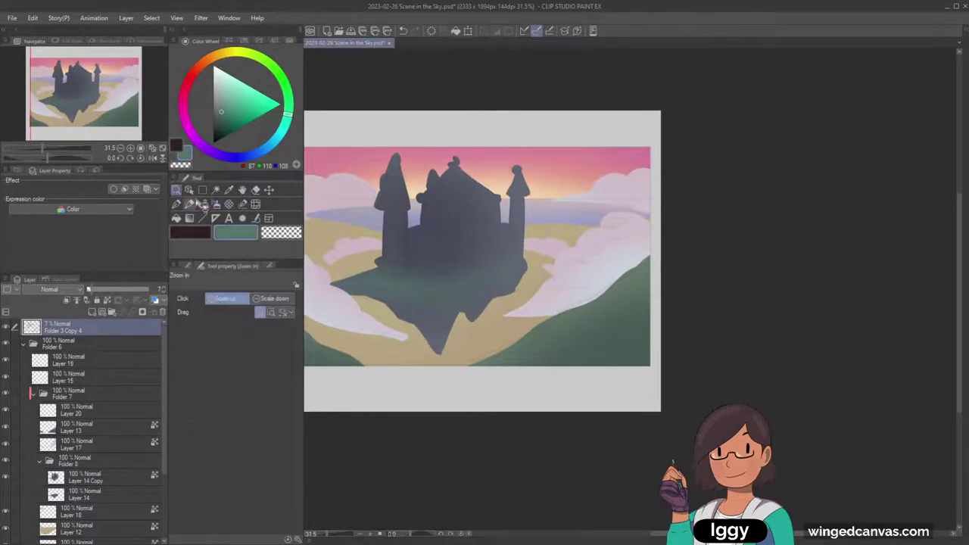
left_click(477, 227)
left_click(423, 275, "alt")
left_click(236, 157)
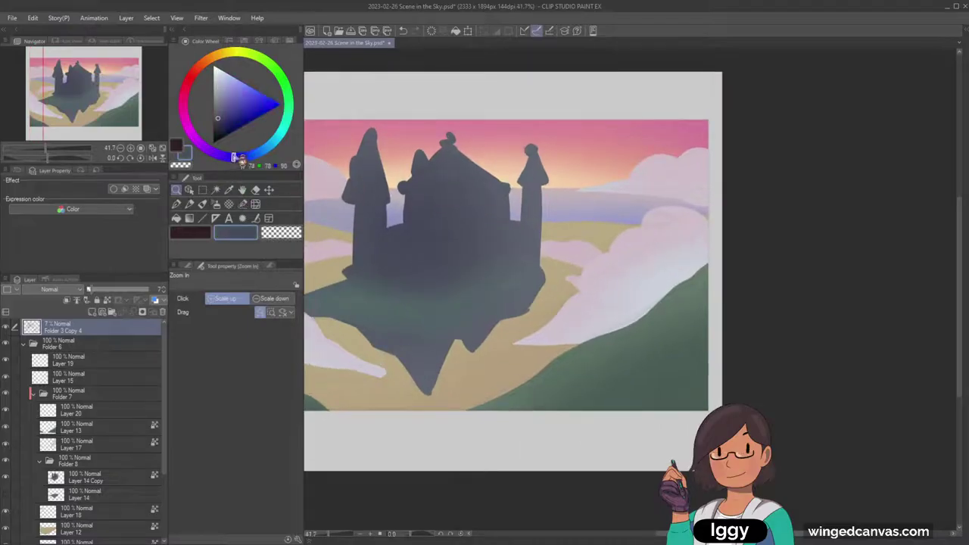
left_click(221, 83)
left_click(216, 203)
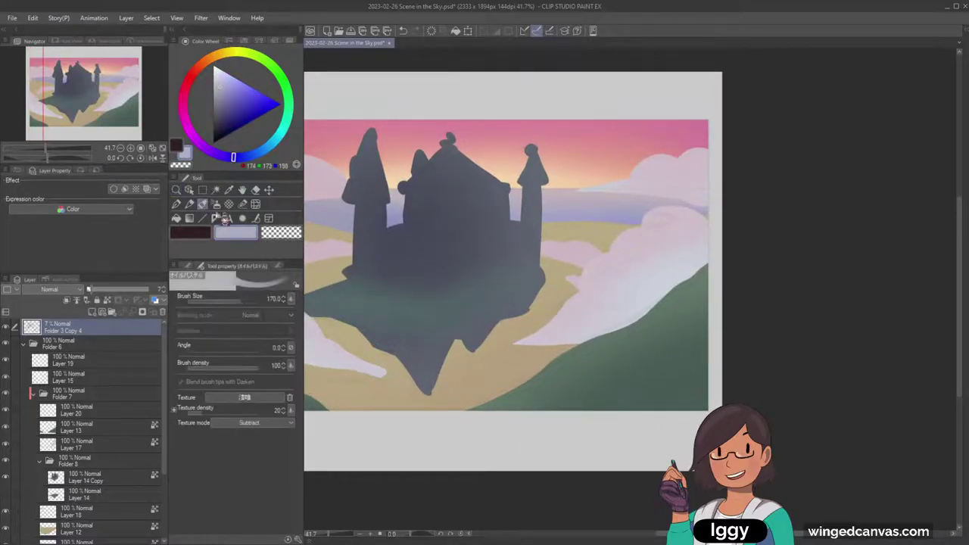
key("ctrl+z")
key("bracketright")
key("bracketright")
key("bracketright")
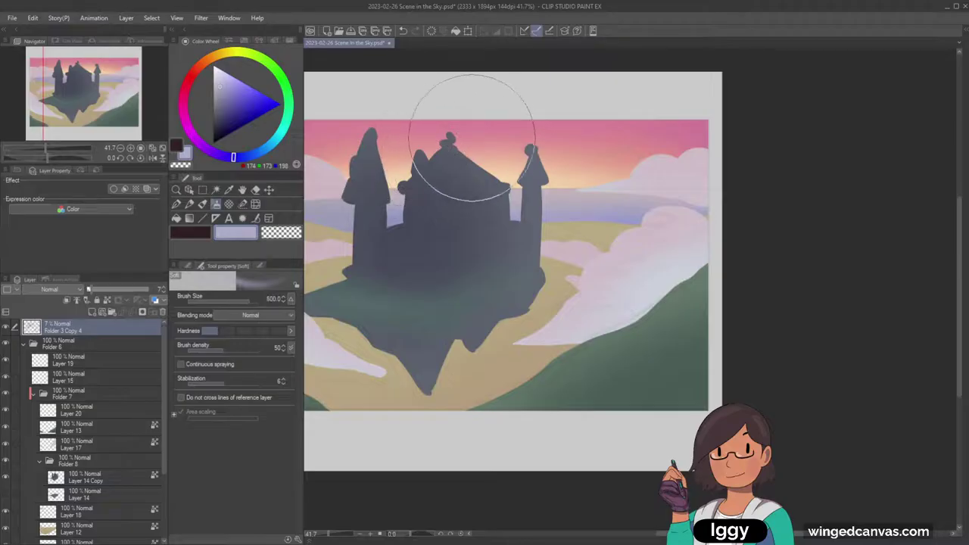
Airbrush the pale lavender over the castle walls and towers on Layer 14 Copy, reducing the brush to size 400.
left_click(111, 475)
mouse_move(393, 182)
left_mouse_down()
mouse_move(356, 152)
mouse_move(530, 141)
mouse_move(546, 217)
left_mouse_up()
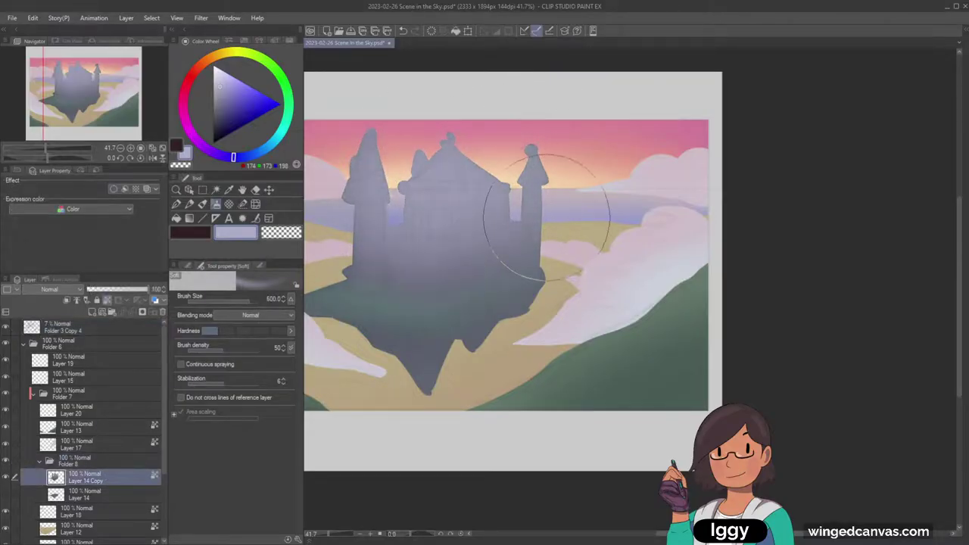
key("bracketleft")
key("bracketleft")
mouse_move(432, 255)
left_mouse_down()
mouse_move(473, 243)
mouse_move(430, 280)
mouse_move(487, 240)
mouse_move(515, 252)
mouse_move(532, 233)
mouse_move(548, 123)
mouse_move(544, 195)
mouse_move(558, 163)
left_mouse_up()
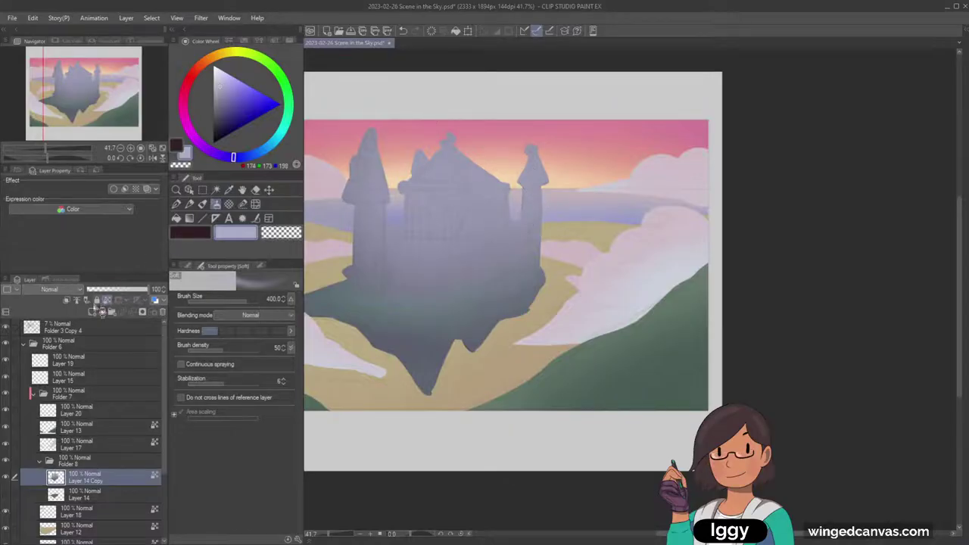
Mix a dark muted purple, RGB 112, 108, 137, from the castle's sampled colour and try an oil pastel stroke on the left tower.
left_click(202, 204)
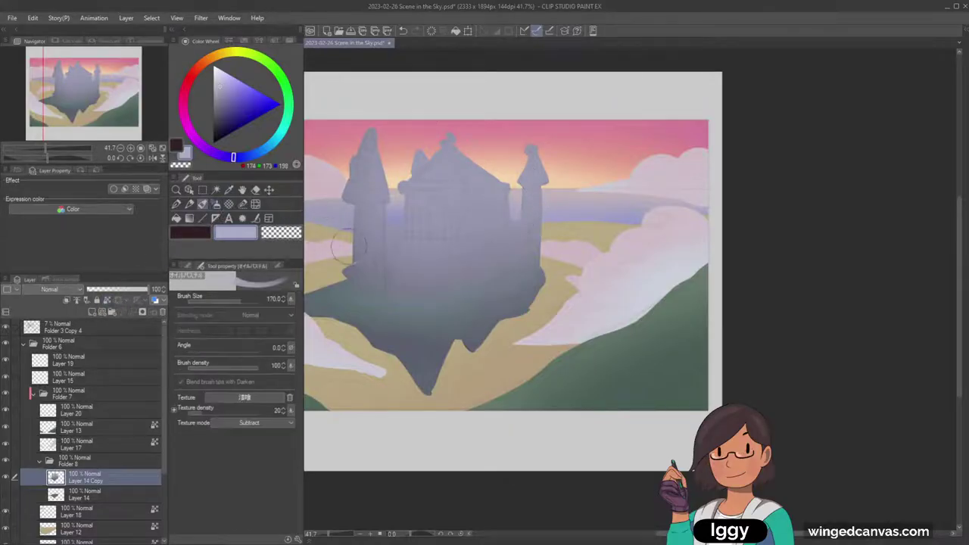
key("bracketleft")
key("bracketleft")
left_click(374, 178, "alt")
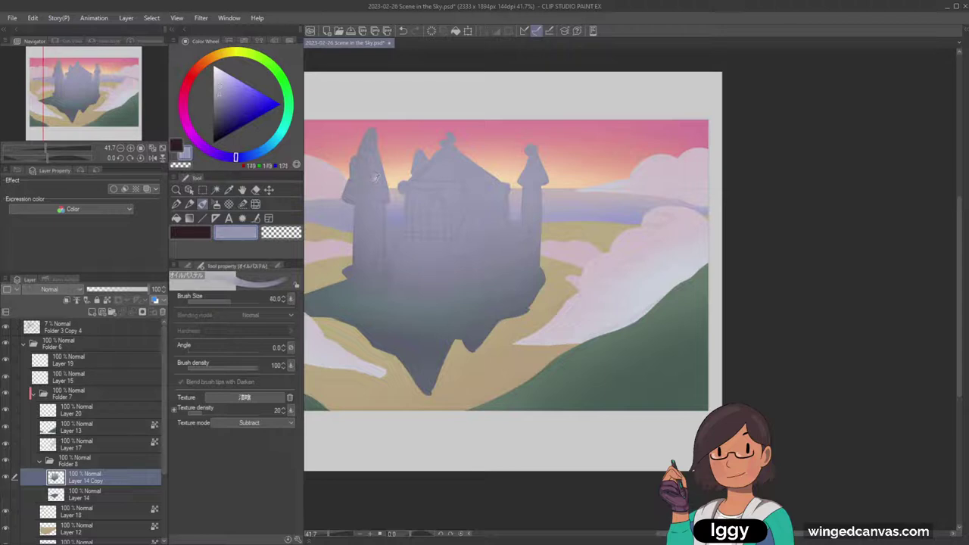
left_click_drag(239, 158, 229, 157)
left_click_drag(220, 97, 221, 106)
key("bracketleft")
key("bracketleft")
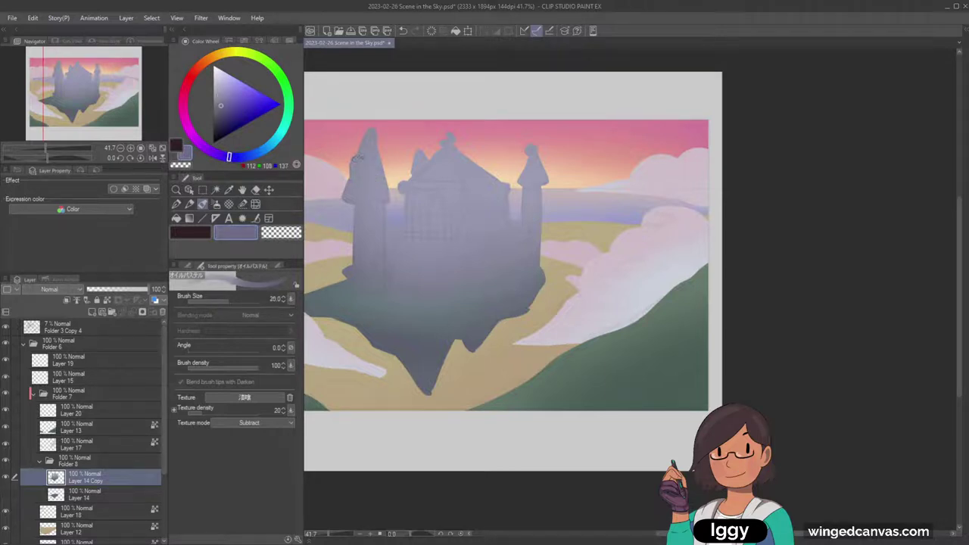
left_click_drag(359, 162, 366, 175)
key("ctrl+z")
Lock the transparent pixels of Layer 14 Copy and mix a pale lavender from the sampled tower colour for the Soft airbrush.
left_click(110, 301)
left_click(200, 234)
left_click(217, 204)
left_click(384, 185, "alt")
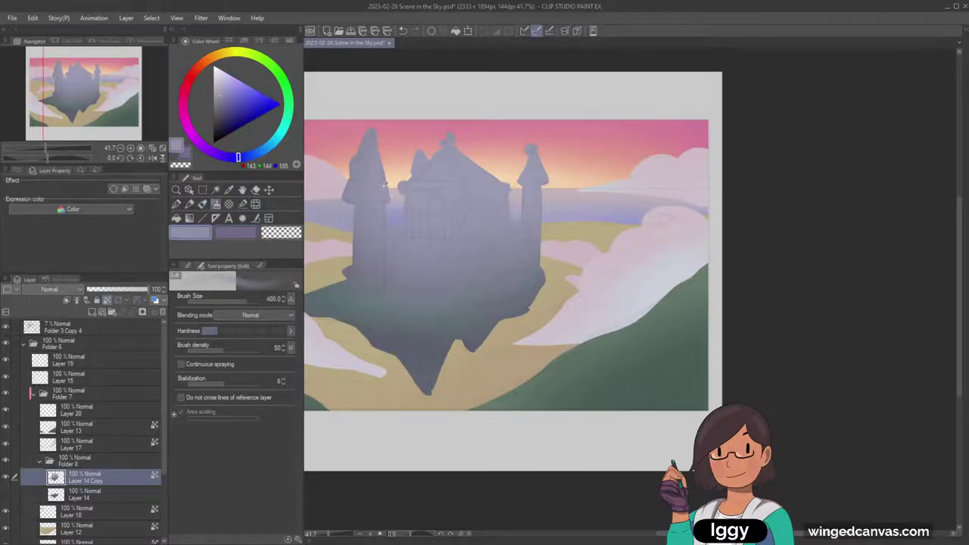
left_click_drag(237, 158, 227, 156)
left_click_drag(221, 89, 222, 74)
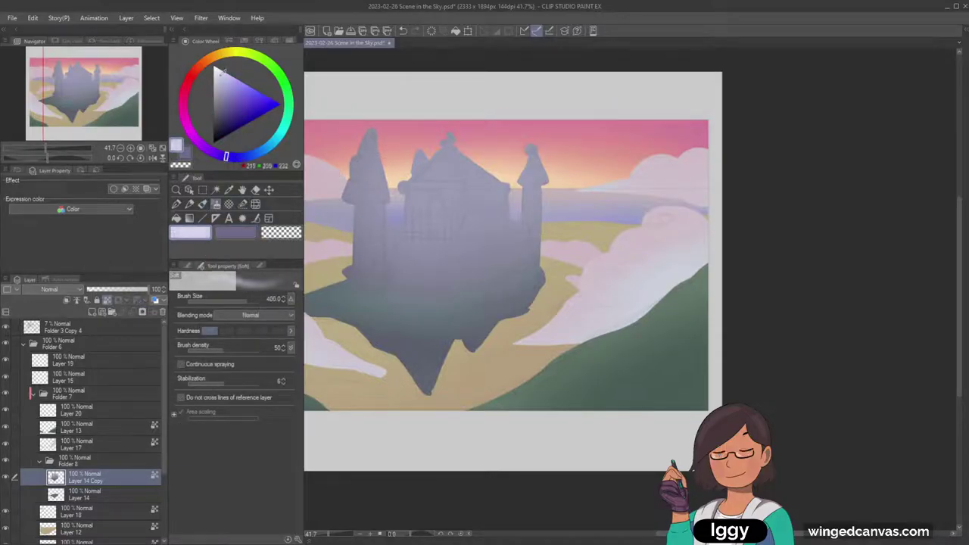
Airbrush pale lavender highlights down the right side of the left tower, reducing the Soft airbrush to size 100.
key("bracketleft")
key("bracketleft")
key("bracketleft")
key("bracketleft")
key("bracketleft")
key("bracketleft")
mouse_move(379, 139)
left_mouse_down()
mouse_move(386, 176)
mouse_move(374, 137)
left_mouse_up()
key("bracketleft")
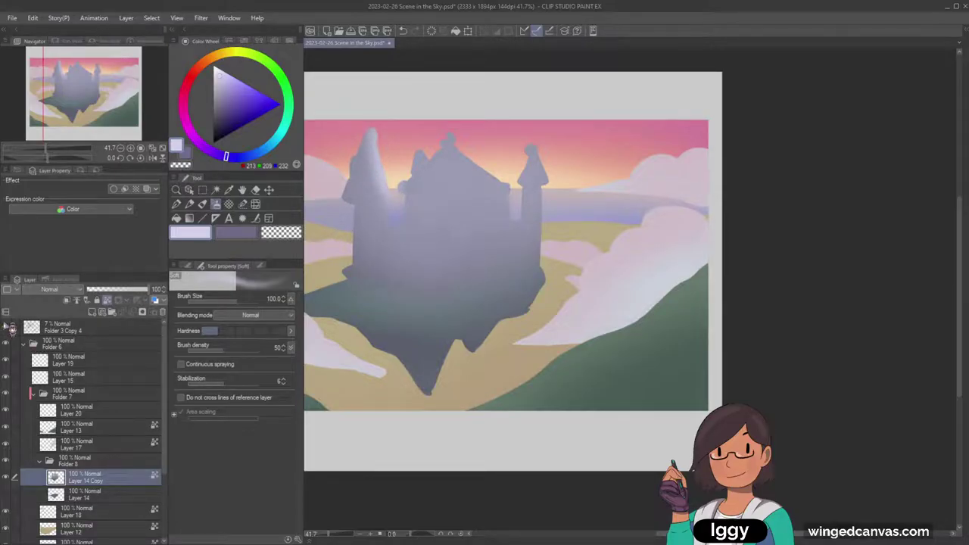
Show the Folder 3 Copy 4 sketch and lighten the corner between the left tower and main building on Layer 14 Copy.
left_click(9, 328)
left_click(89, 476)
key("bracketleft")
key("bracketleft")
key("bracketleft")
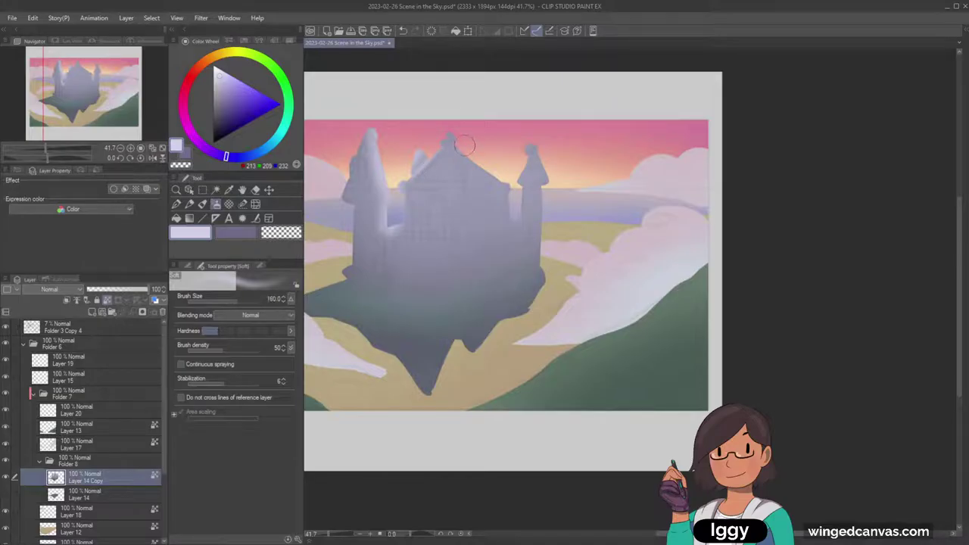
Airbrush pale lavender along the sloping edges of the main building's roof with the Soft airbrush at about size 170.
key("bracketright")
key("bracketright")
key("bracketright")
key("bracketright")
key("bracketright")
key("bracketright")
key("bracketleft")
key("bracketleft")
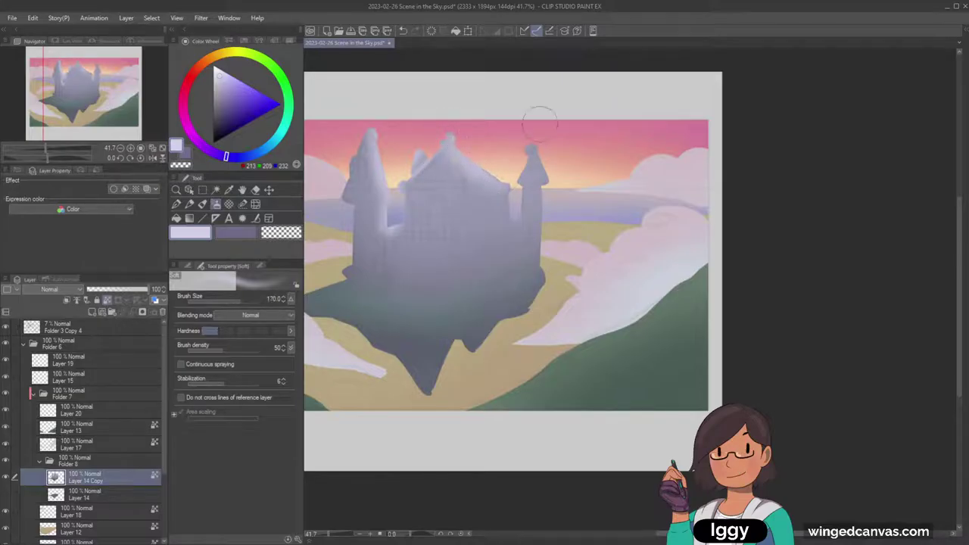
Airbrush pale lavender over the right tower at size 120 and along the left tower's outer edge at size 70.
left_click_drag(514, 223, 519, 220)
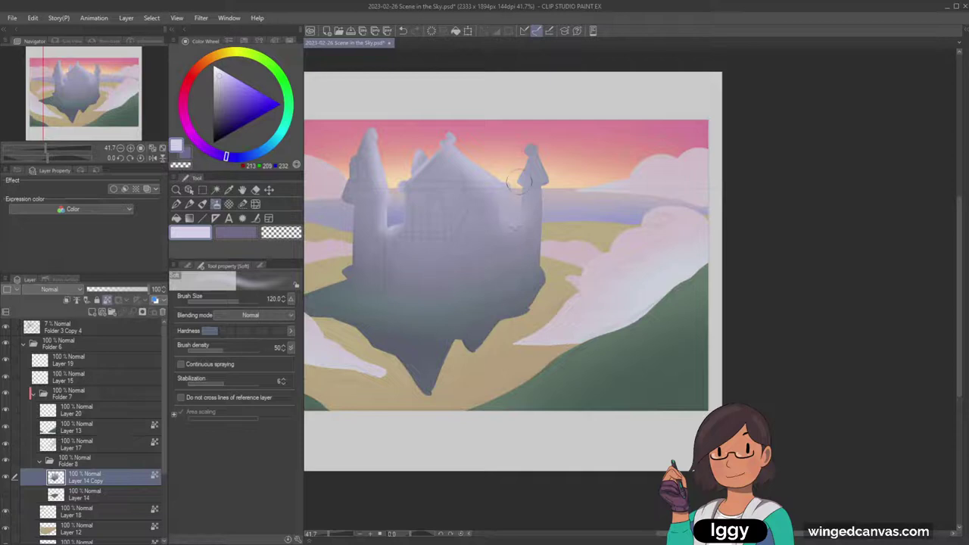
mouse_move(519, 174)
left_mouse_down()
mouse_move(529, 150)
mouse_move(556, 191)
mouse_move(545, 203)
mouse_move(550, 274)
mouse_move(548, 175)
mouse_move(549, 256)
left_mouse_up()
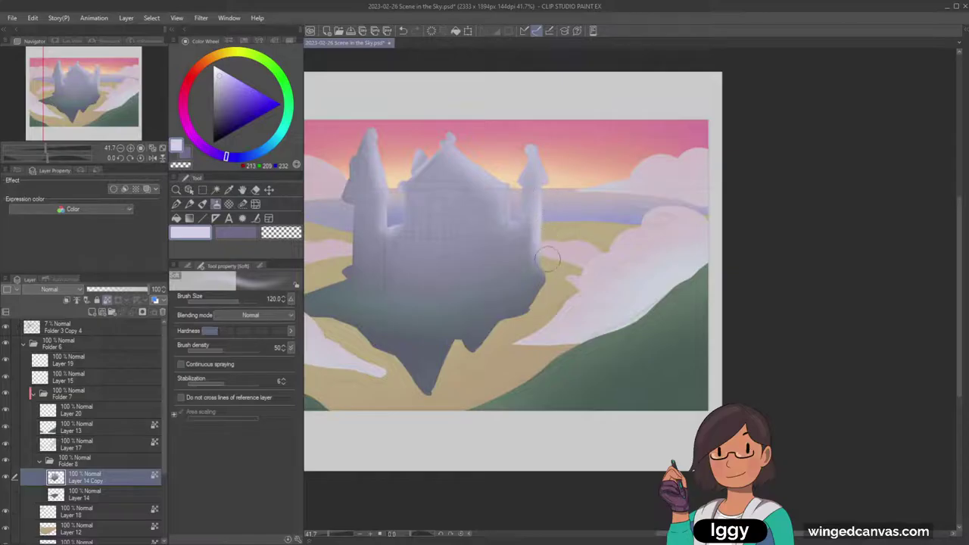
key("bracketleft")
key("bracketleft")
key("bracketleft")
mouse_move(341, 187)
left_mouse_down()
mouse_move(394, 210)
mouse_move(350, 274)
mouse_move(346, 240)
mouse_move(345, 274)
left_mouse_up()
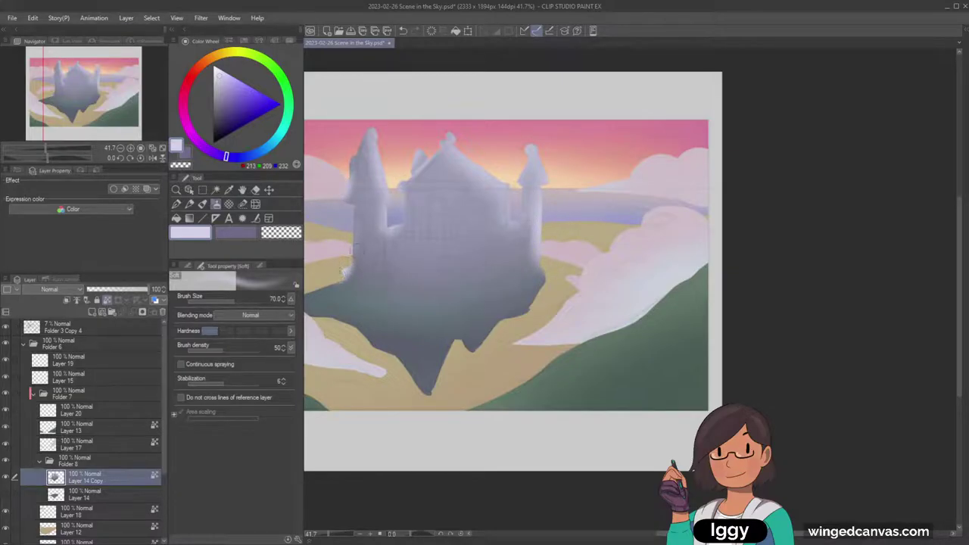
Set the opacity of the Folder 3 Copy 4 sketch layer to 4%.
left_click_drag(104, 112, 95, 119)
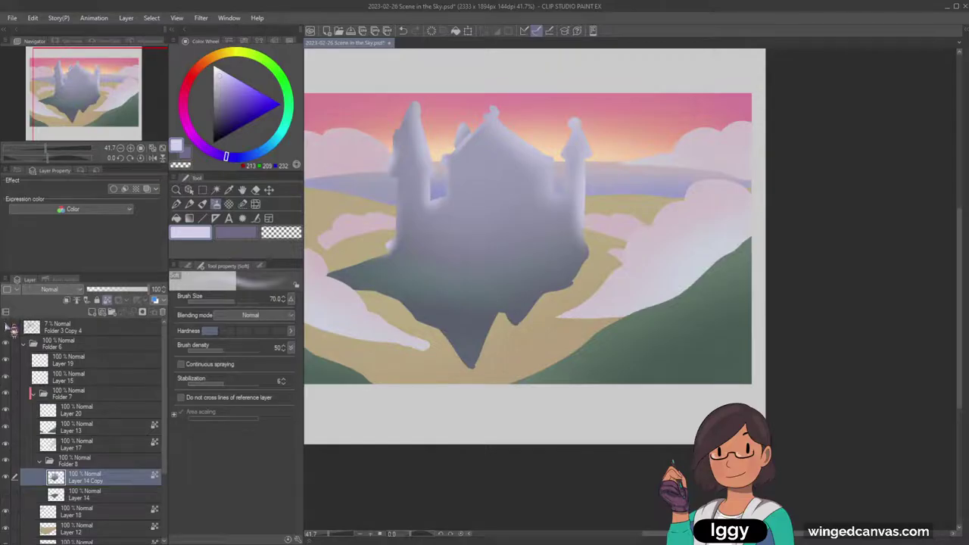
left_click(70, 329)
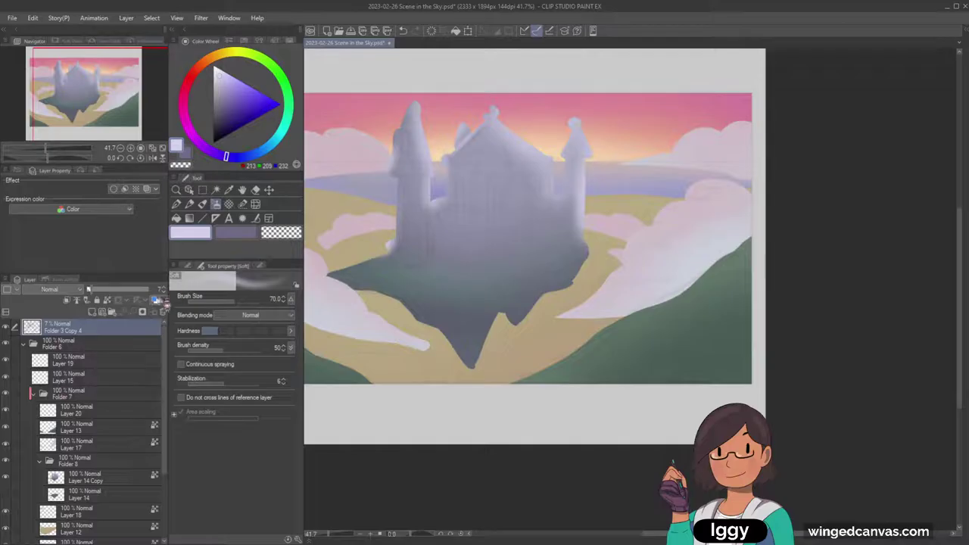
left_click(164, 292)
left_click(164, 292)
left_click(164, 292)
left_click(175, 189)
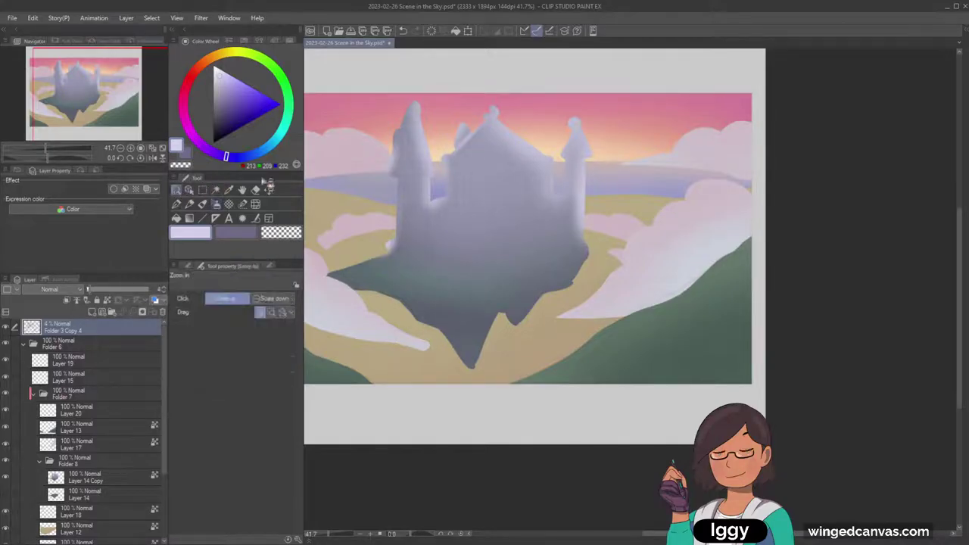
left_click(580, 101)
left_click(578, 101)
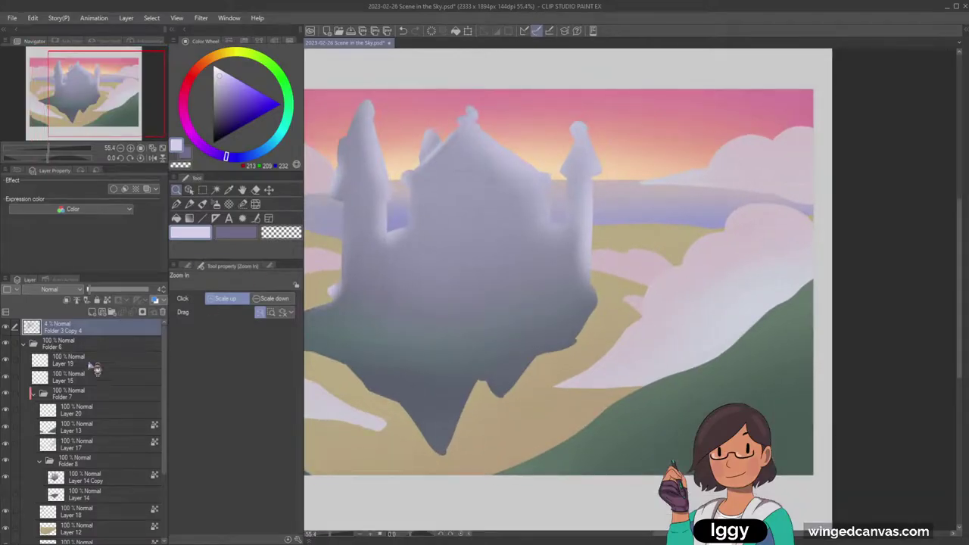
Paint the dormer on the left tower's roof in dark muted purple on Layer 14 Copy with the oil pastel brush at size 40.
left_click(106, 480)
key("b")
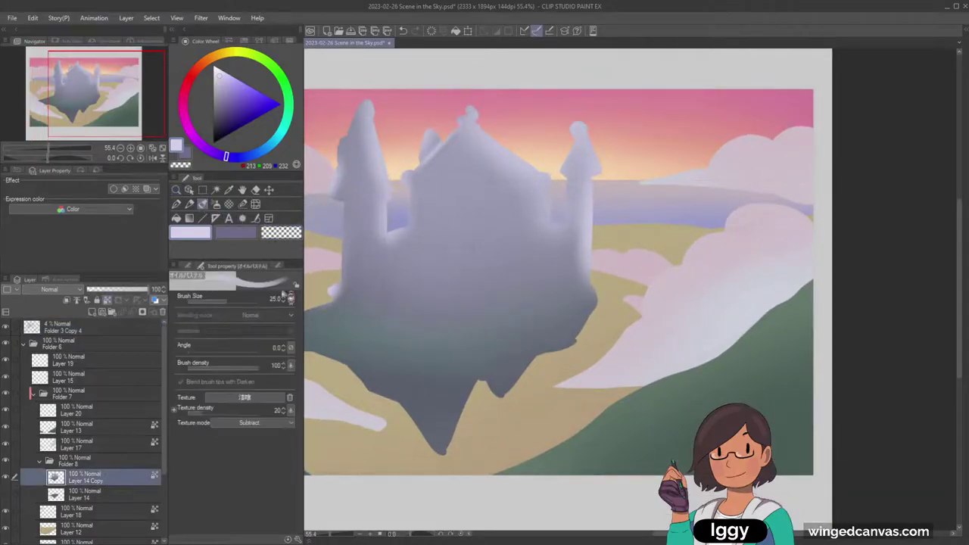
left_click(236, 232)
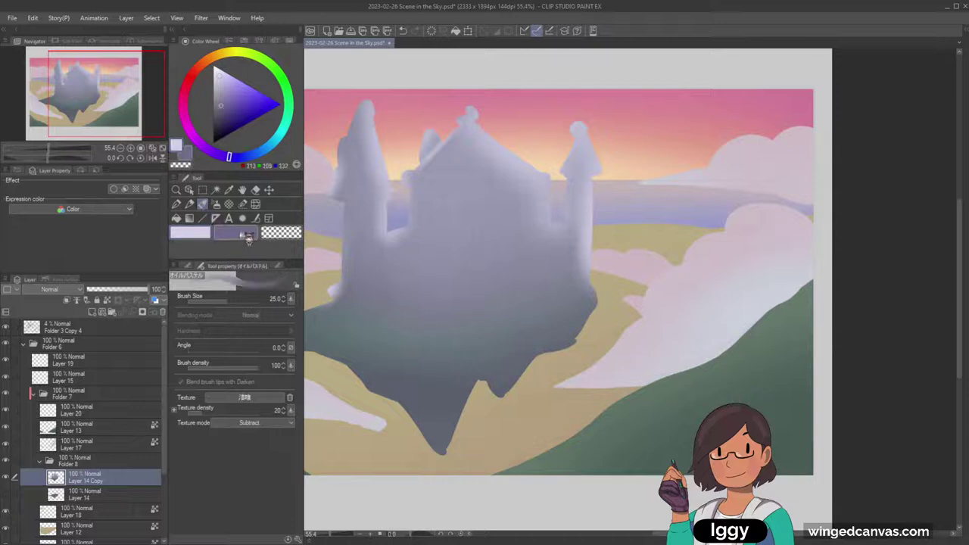
key("bracketleft")
key("bracketleft")
key("bracketright")
key("bracketright")
key("bracketright")
key("bracketright")
key("bracketright")
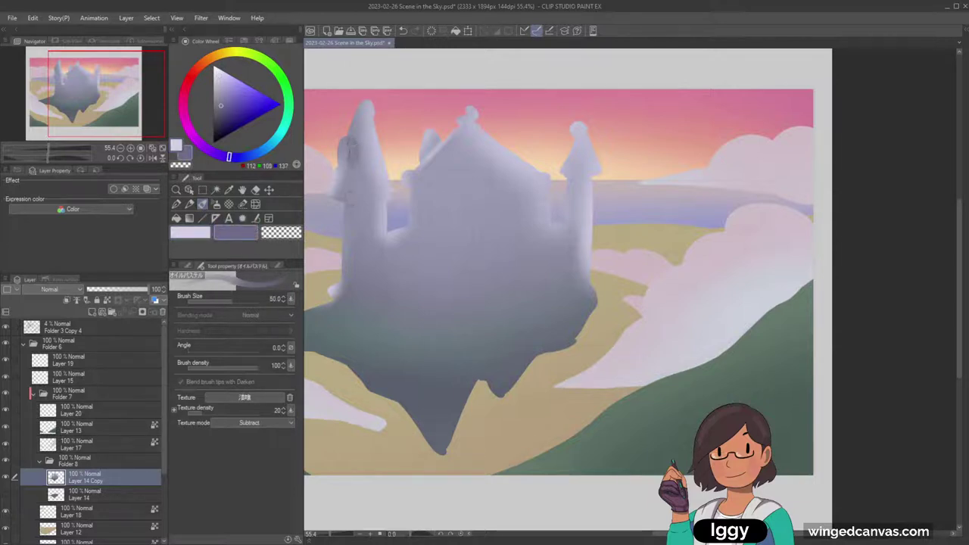
key("bracketleft")
left_click_drag(346, 149, 343, 162)
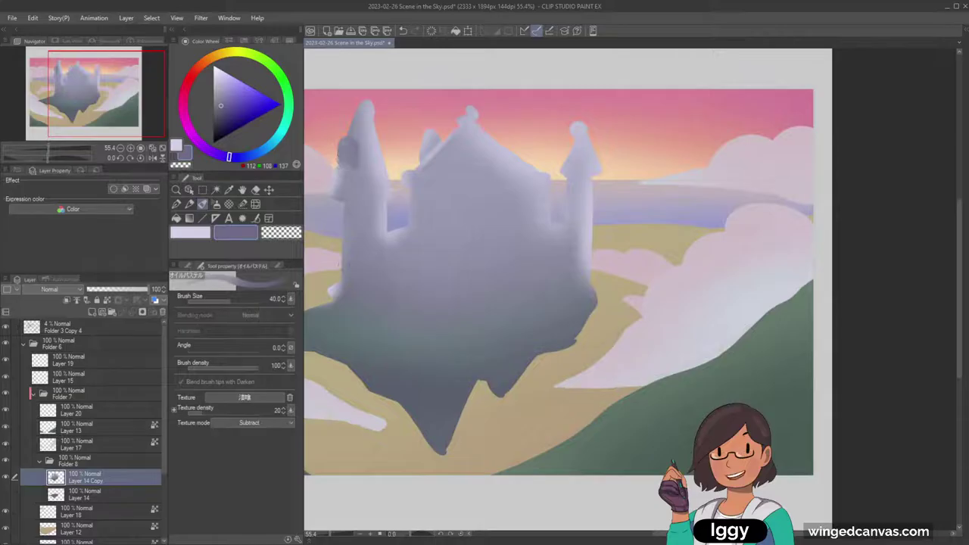
Draw the left tower's spiral tip, roof eave, wall edge and small window in dark purple with the oil pastel at size 17.
key("bracketleft")
key("bracketleft")
key("bracketleft")
key("bracketleft")
left_click_drag(362, 111, 364, 110)
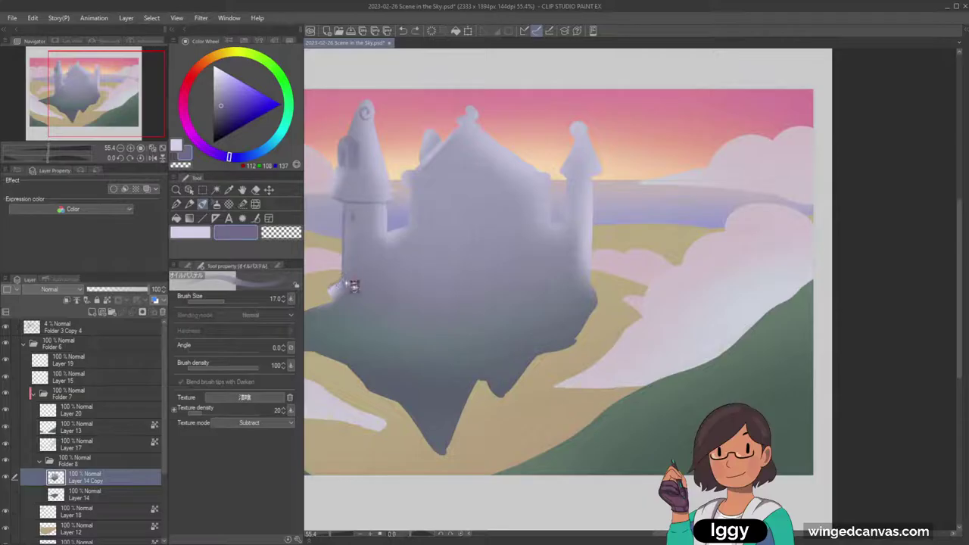
key("ctrl+z")
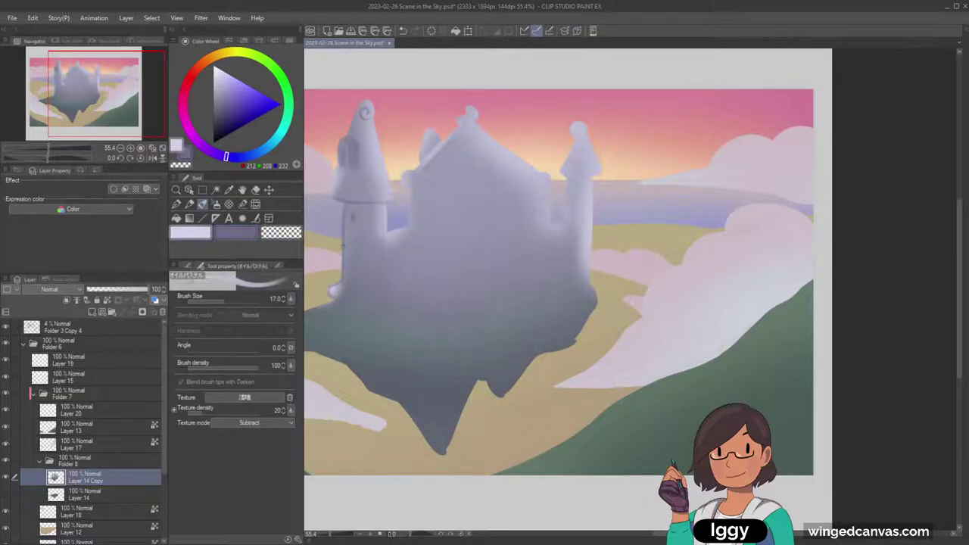
Sample lavender tones from the tower and paint a pale ledge around its base with the oil pastel brush at size 70.
left_click(364, 240, "alt")
left_click(359, 252, "alt")
left_click_drag(343, 296, 334, 292)
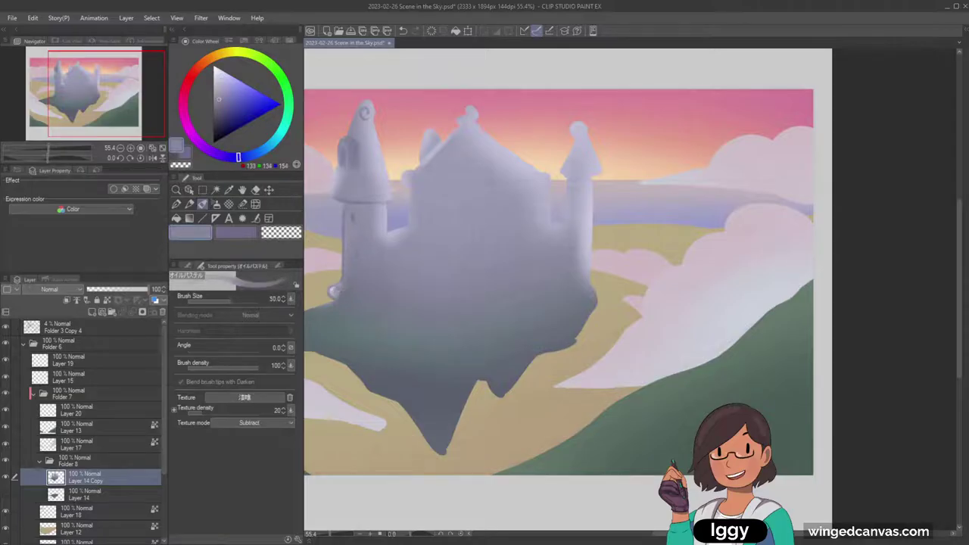
key("bracketright")
key("bracketright")
key("ctrl+z")
left_click(363, 285, "alt")
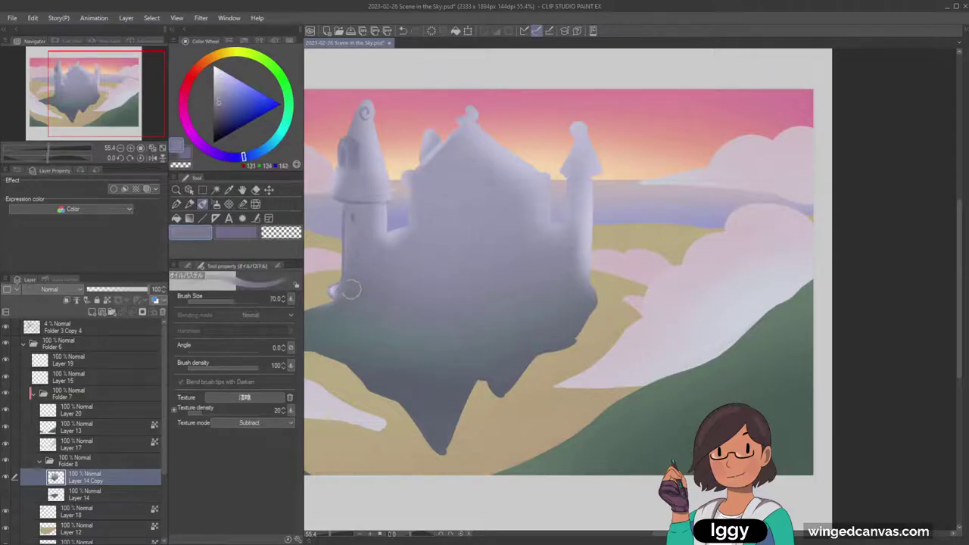
key("bracketright")
key("bracketright")
left_click(388, 215, "alt")
left_click(380, 222, "alt")
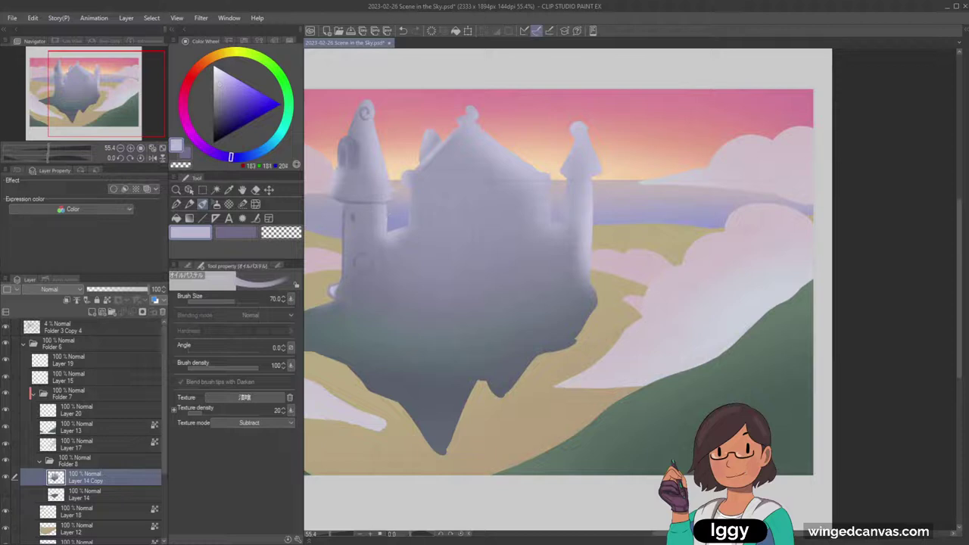
left_click_drag(339, 292, 365, 312)
key("ctrl+z")
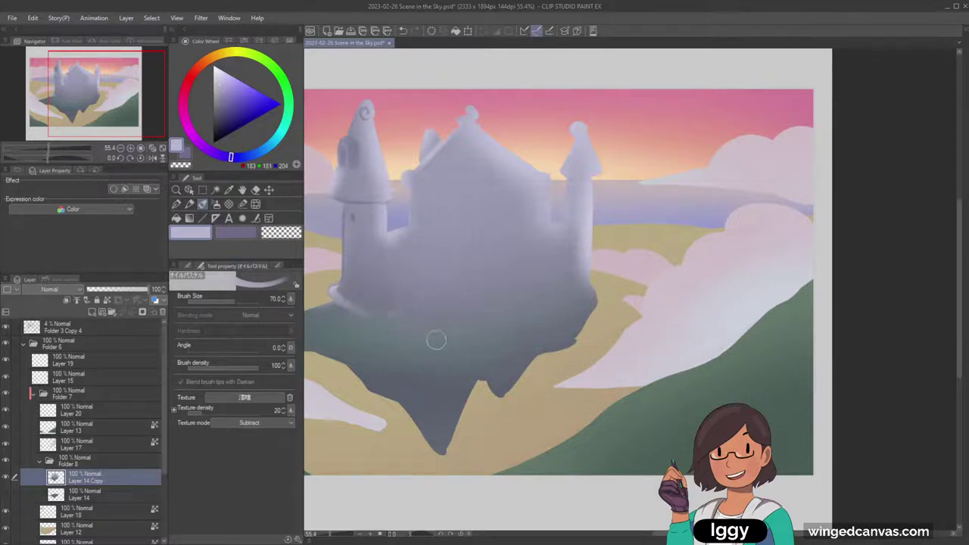
Outline the main building's left roof edge, eave scrolls and columns in dark purple with the oil pastel at size 20.
key("bracketleft")
key("bracketleft")
key("x")
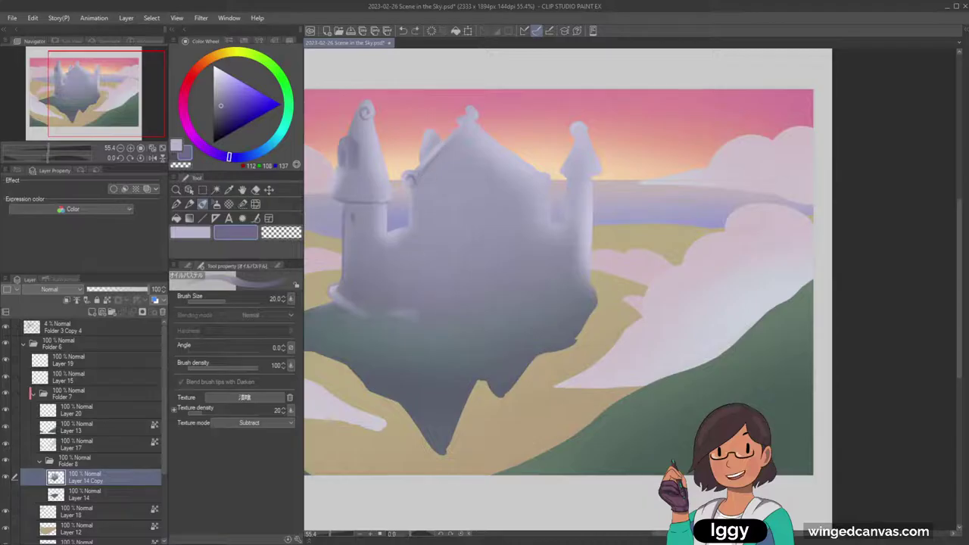
left_click_drag(425, 168, 442, 146)
mouse_move(420, 185)
left_mouse_down()
mouse_move(480, 187)
mouse_move(483, 227)
left_mouse_up()
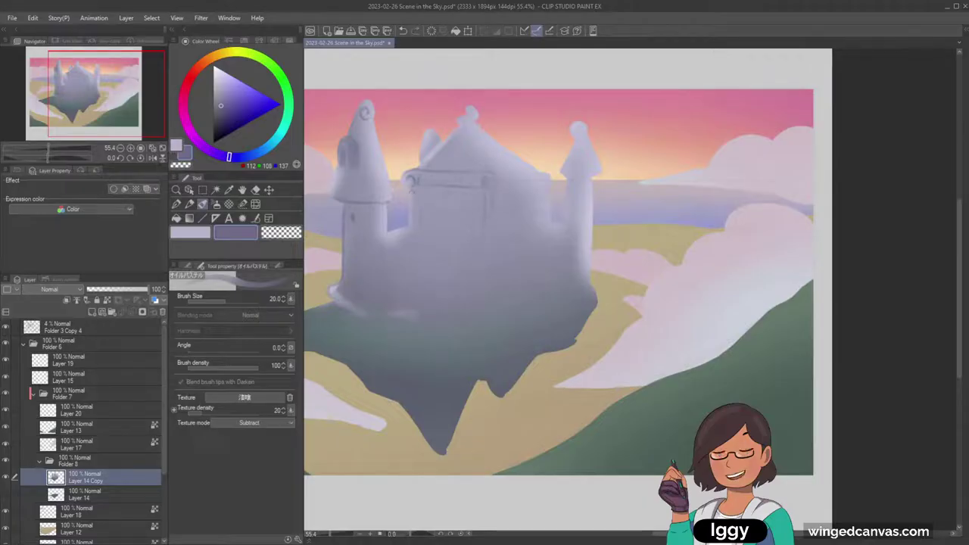
left_click_drag(412, 191, 413, 222)
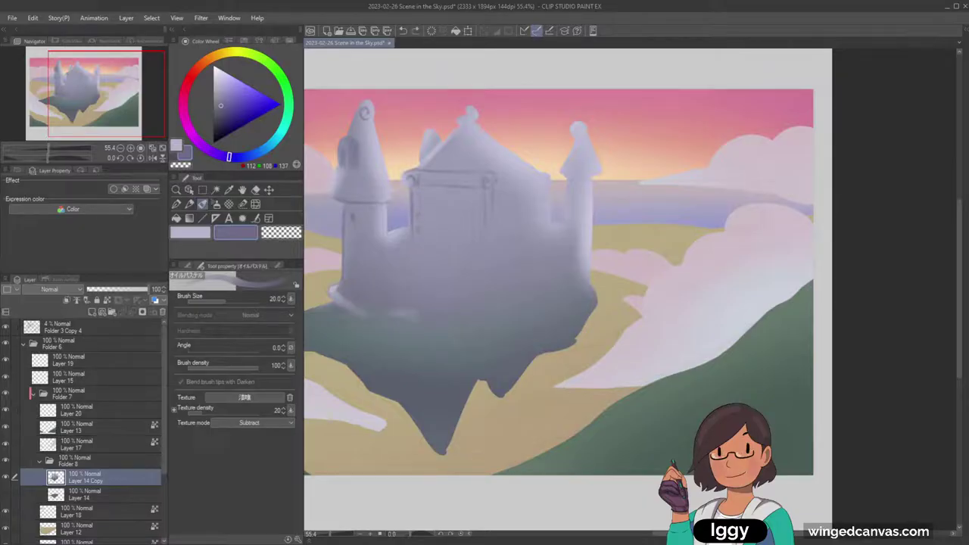
Draw the main building's arched windows, right eave, gabled entrance and curved lower wall in dark purple at size 20.
left_click_drag(420, 215, 428, 215)
mouse_move(503, 174)
left_mouse_down()
mouse_move(547, 174)
mouse_move(535, 172)
left_mouse_up()
key("ctrl+z")
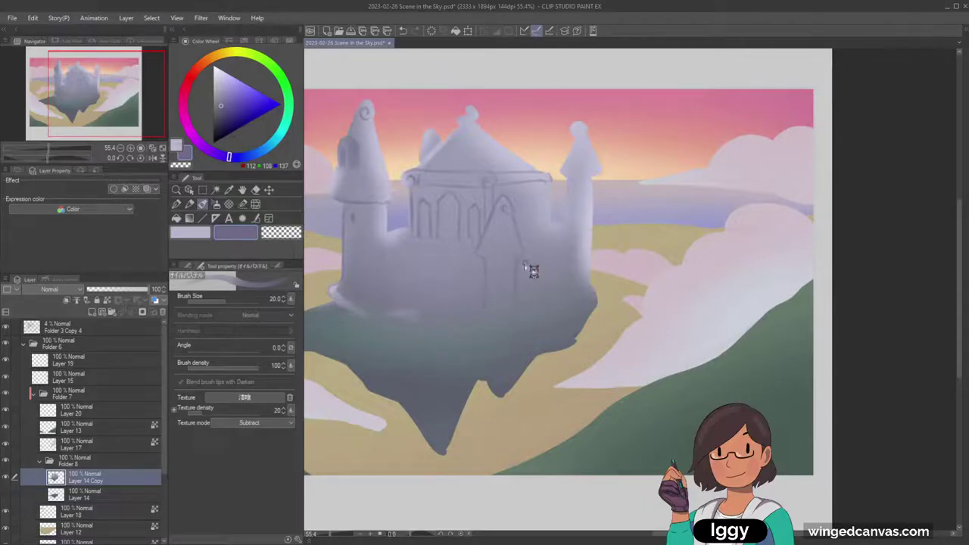
left_click_drag(385, 204, 384, 266)
key("ctrl+z")
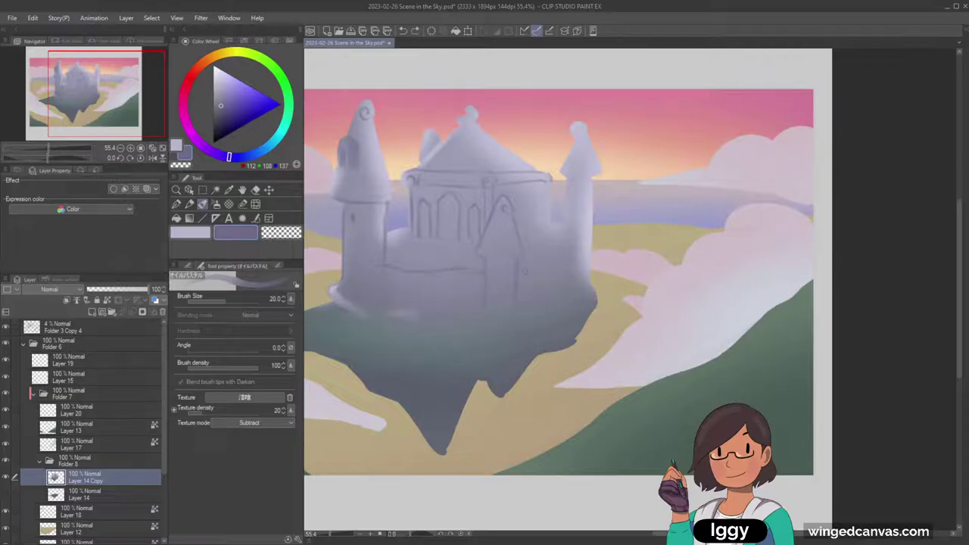
left_click_drag(522, 258, 519, 283)
Sample a mid lavender from the left tower and shade its conical roof with the oil pastel brush at size 60.
key("]")
key("x")
key("]")
left_click(363, 188, "alt")
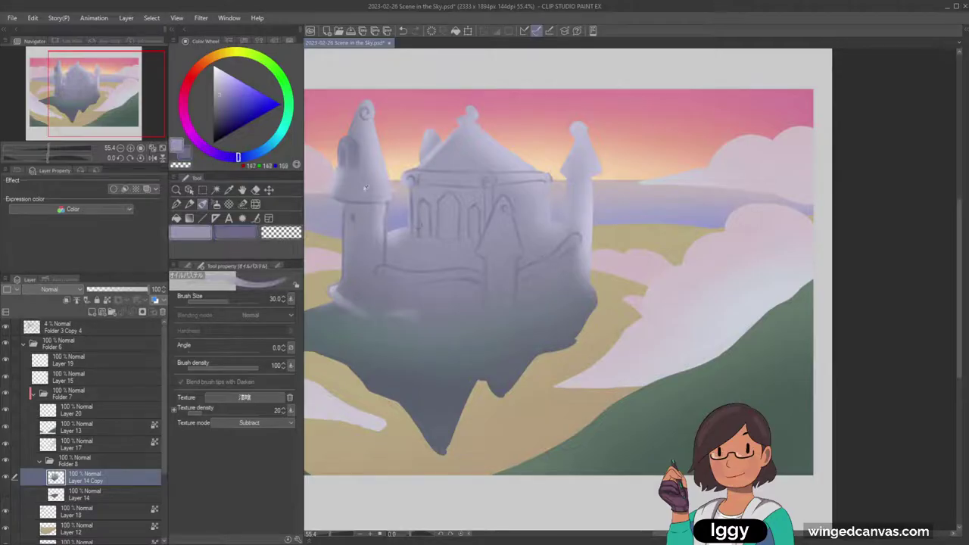
key("bracketright")
key("bracketright")
left_click_drag(376, 153, 382, 198)
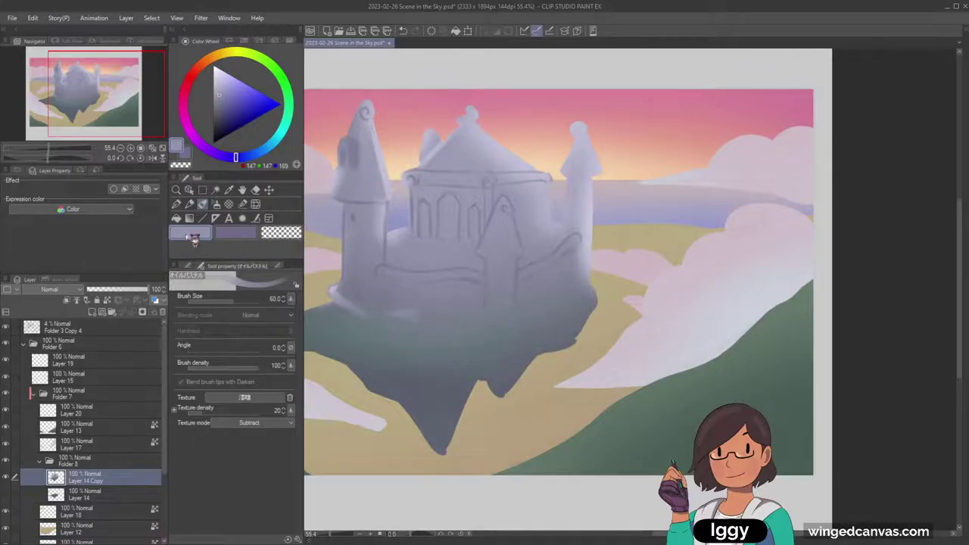
Draw the ledge beneath the main building's arched windows in dark purple with the oil pastel brush at size 25.
key("x")
key("bracketleft")
key("bracketleft")
left_click_drag(415, 239, 441, 239)
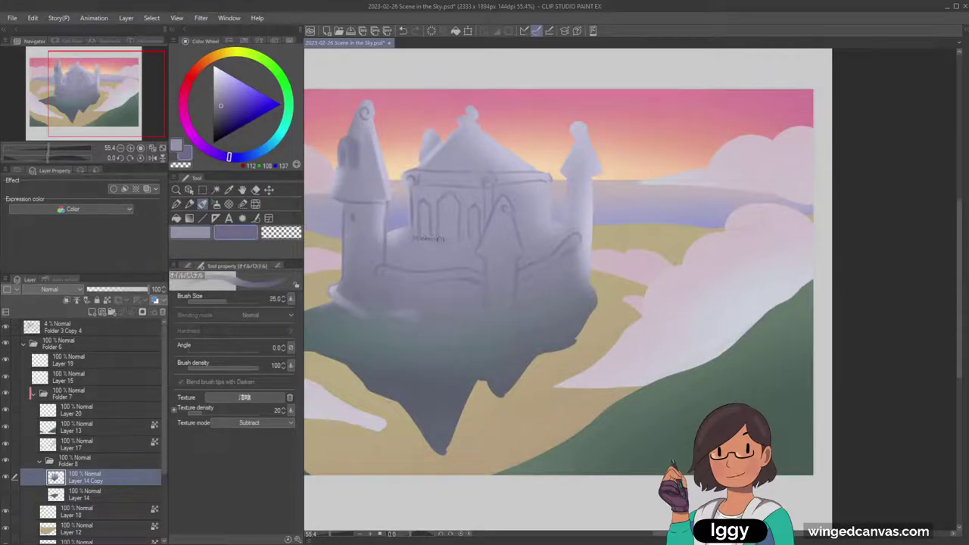
key("ctrl+z")
key("ctrl+z")
left_click_drag(400, 240, 449, 244)
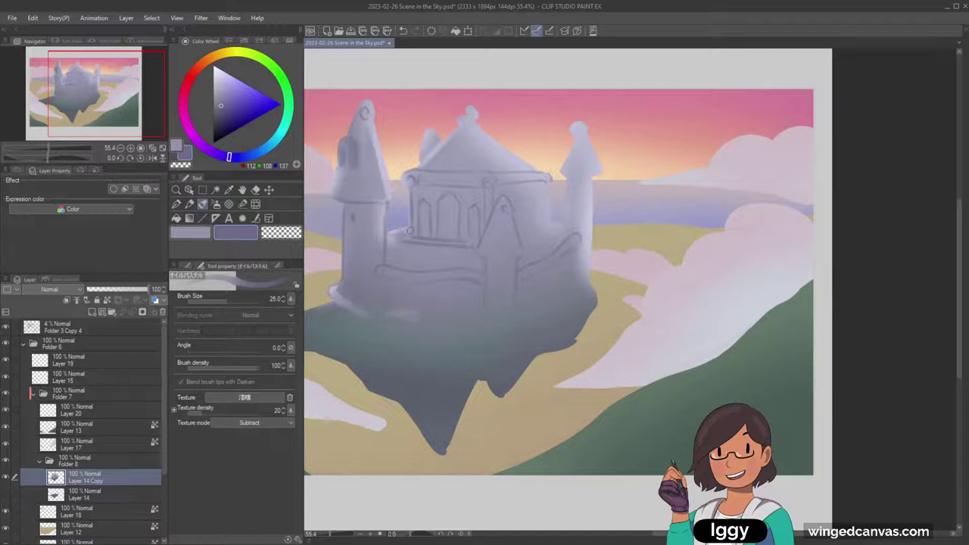
key("ctrl+z")
Paint dark arches in the wall below the window ledge and outline the swirled finial on the main roof in dark purple.
key("bracketright")
key("bracketright")
key("bracketright")
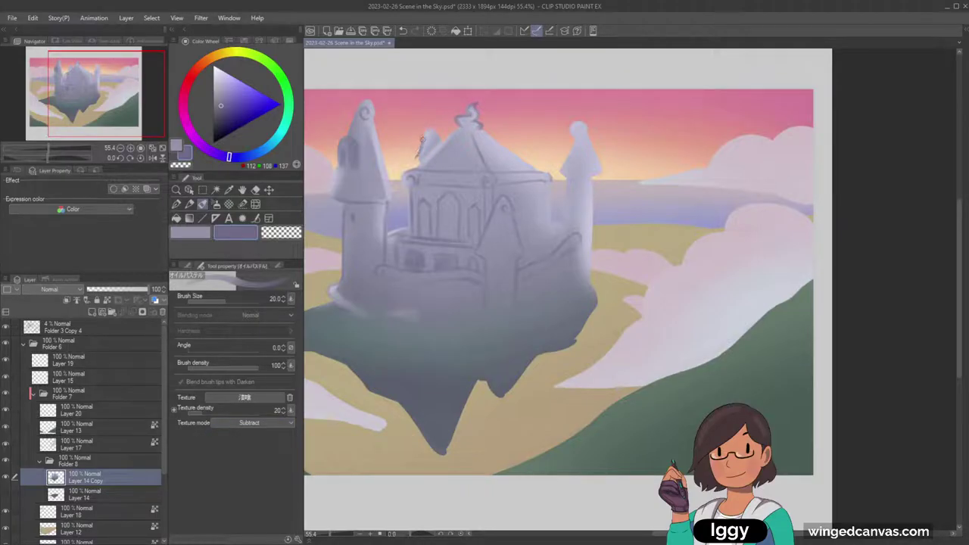
Outline the small back turret and its curled finial in dark purple, undoing the misplaced strokes.
mouse_move(421, 140)
left_mouse_down()
mouse_move(438, 140)
mouse_move(424, 138)
mouse_move(436, 134)
mouse_move(418, 162)
left_mouse_up()
mouse_move(573, 130)
left_mouse_down()
mouse_move(583, 127)
mouse_move(591, 147)
mouse_move(587, 127)
mouse_move(599, 159)
left_mouse_up()
key("ctrl+z")
key("ctrl+z")
key("ctrl+z")
key("ctrl+z")
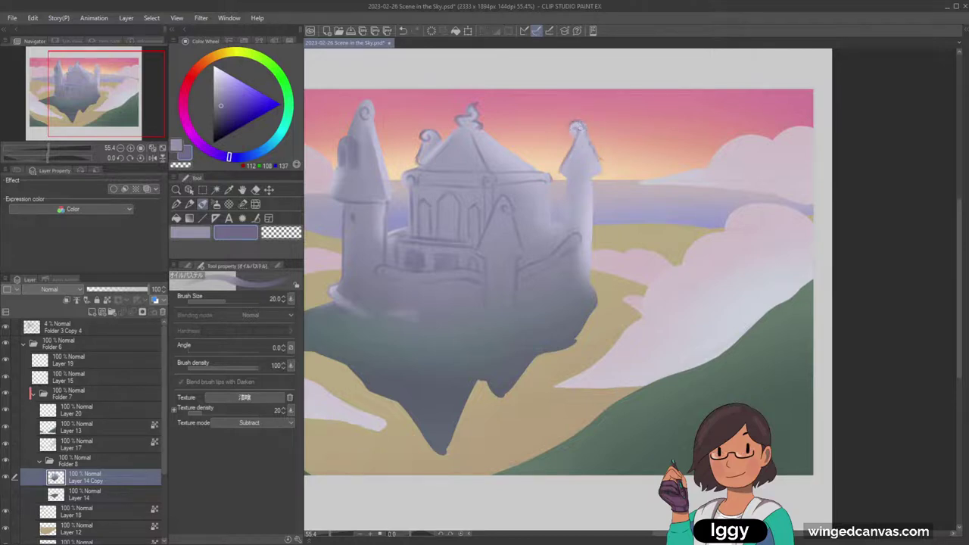
Outline the right tower's conical roof and curled tip, and draw arched windows with a ledge on the main building's right face.
left_click_drag(577, 127, 570, 138)
left_click_drag(560, 174, 570, 178)
left_click_drag(573, 125, 603, 173)
left_click_drag(603, 174, 590, 177)
key("ctrl+z")
left_click_drag(546, 201, 544, 221)
left_click_drag(541, 236, 555, 230)
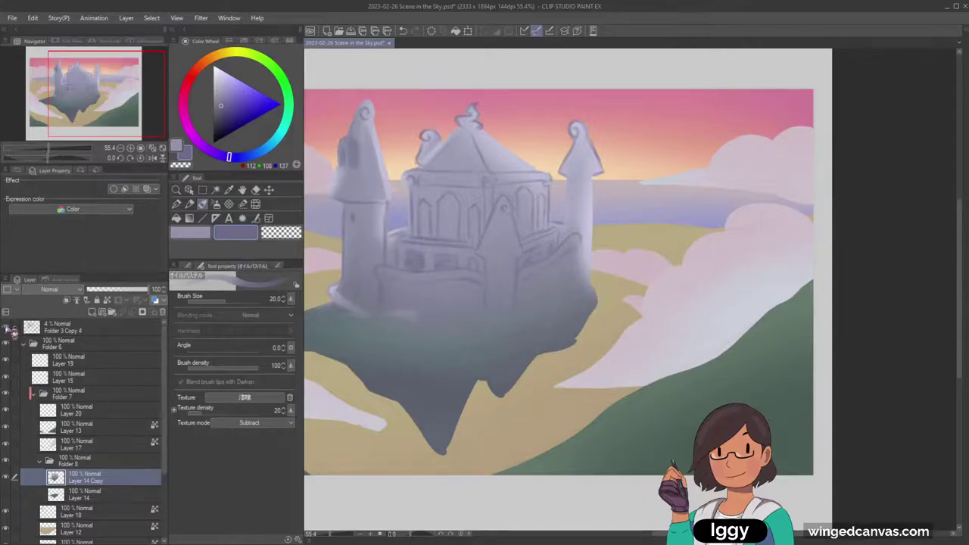
Shade the left tower and the main building's front wall in dark purple with a large oil pastel brush.
left_click(177, 190)
left_click_drag(505, 251, 482, 229)
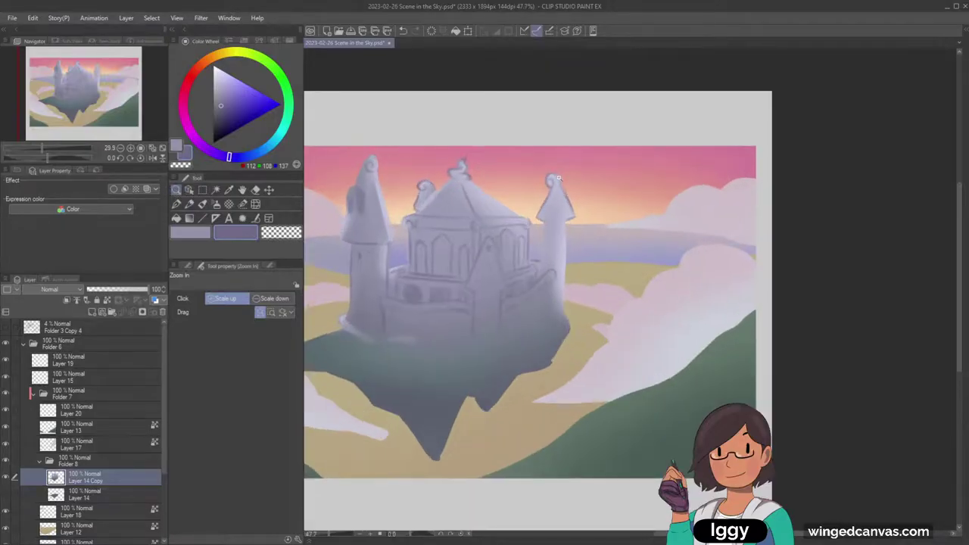
left_click(512, 229)
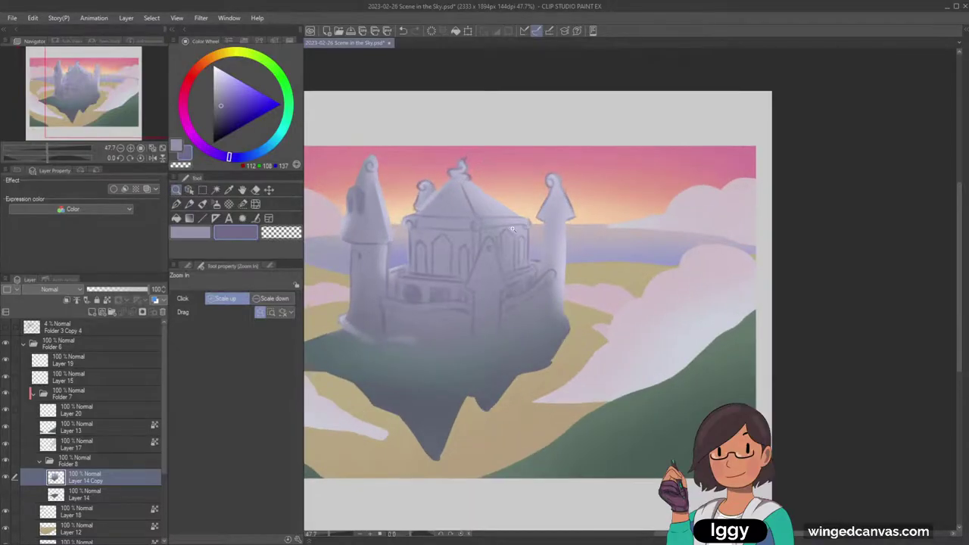
key("b")
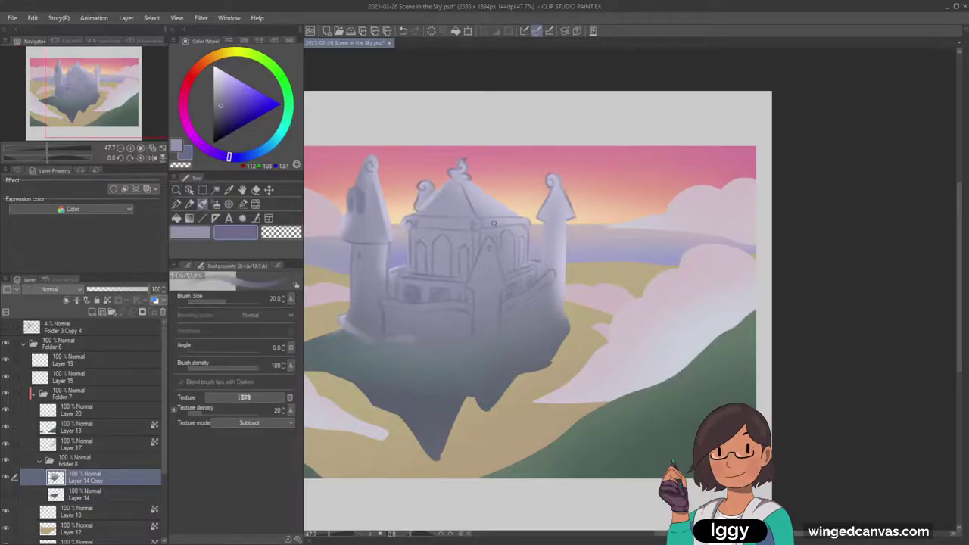
key("bracketright")
key("bracketright")
key("bracketright")
key("bracketright")
key("bracketright")
key("bracketright")
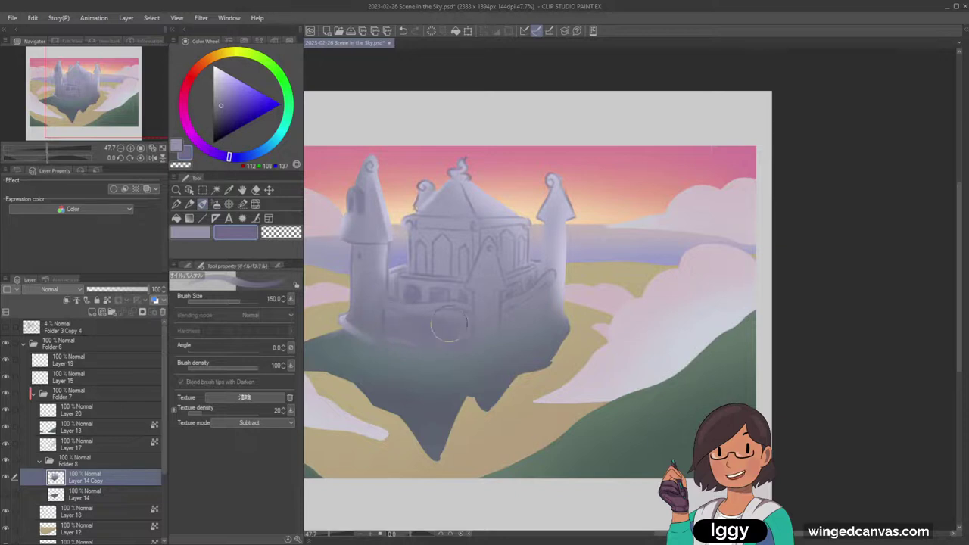
key("ctrl+z")
mouse_move(355, 272)
left_mouse_down()
mouse_move(360, 298)
mouse_move(360, 262)
mouse_move(367, 335)
mouse_move(374, 278)
mouse_move(377, 332)
left_mouse_up()
key("ctrl+z")
key("bracketleft")
mouse_move(341, 224)
left_mouse_down()
mouse_move(361, 223)
mouse_move(376, 204)
mouse_move(382, 234)
mouse_move(421, 274)
mouse_move(442, 239)
mouse_move(445, 271)
mouse_move(459, 264)
mouse_move(464, 278)
left_mouse_up()
Shade the arched windows on the main building's right face in dark purple at size 60.
key("bracketleft")
key("bracketleft")
key("bracketleft")
key("bracketleft")
mouse_move(503, 237)
left_mouse_down()
mouse_move(508, 256)
mouse_move(527, 261)
left_mouse_up()
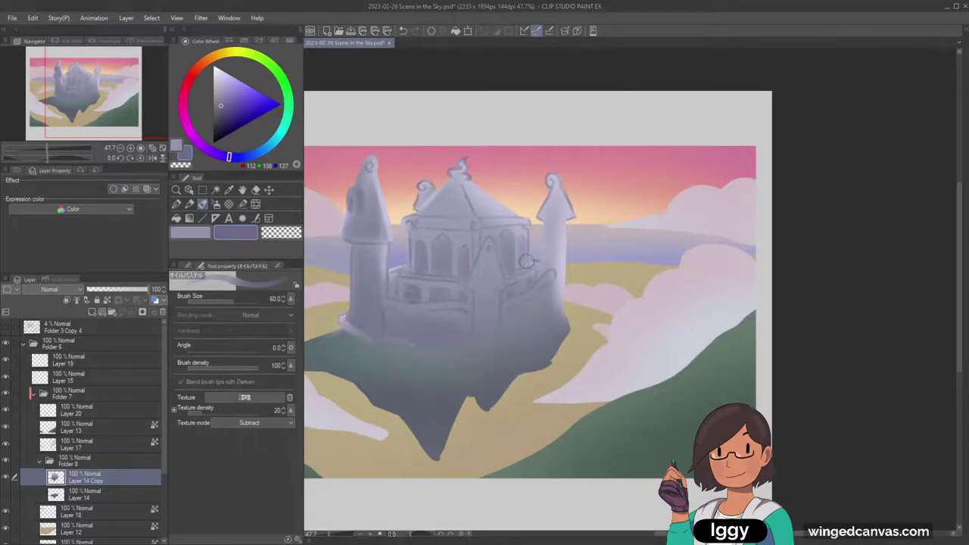
Add pale lavender highlights to the castle roofs with the oil pastel brush, starting at size 30 and going down to 15.
left_click(191, 233)
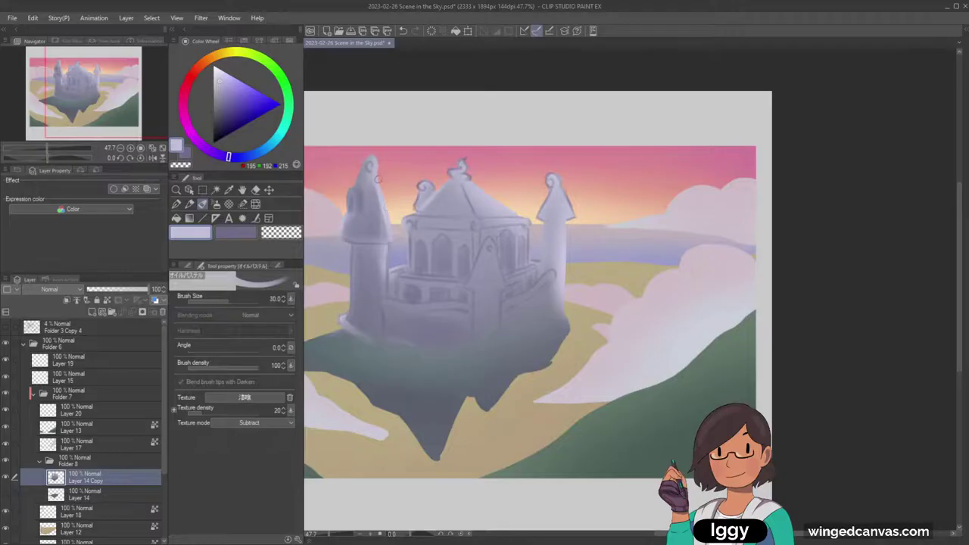
key("bracketleft")
key("bracketleft")
key("bracketleft")
key("bracketleft")
Sample lavender tones from the main roof and its eave and blend the area around the eaves with brush sizes between 30 and 70.
left_click(241, 236)
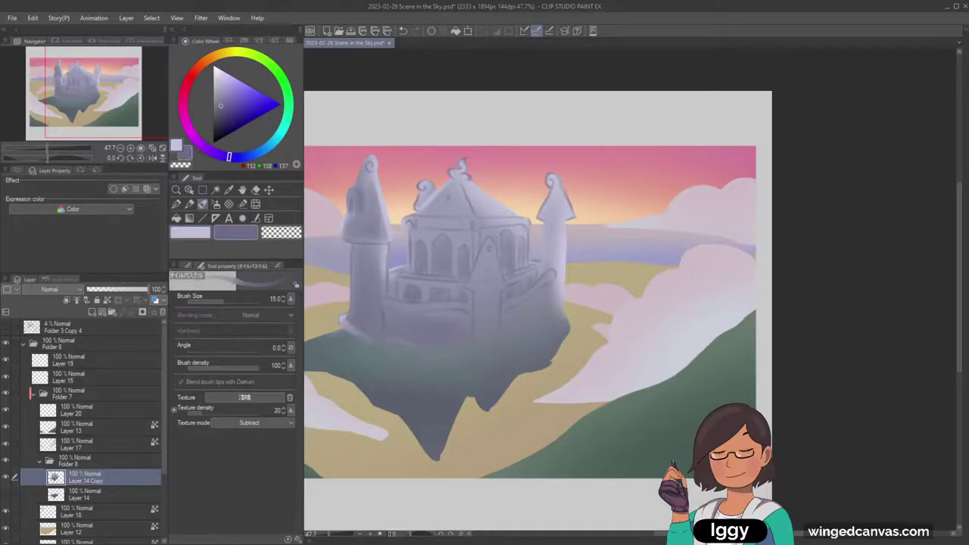
left_click(436, 201, "alt")
key("bracketright")
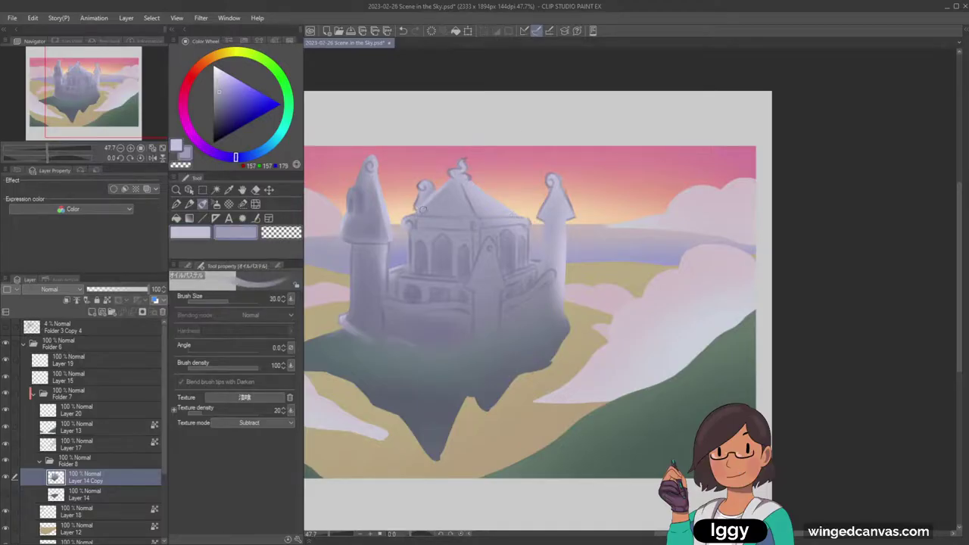
left_click(477, 218, "alt")
key("bracketright")
key("bracketright")
key("bracketright")
key("bracketright")
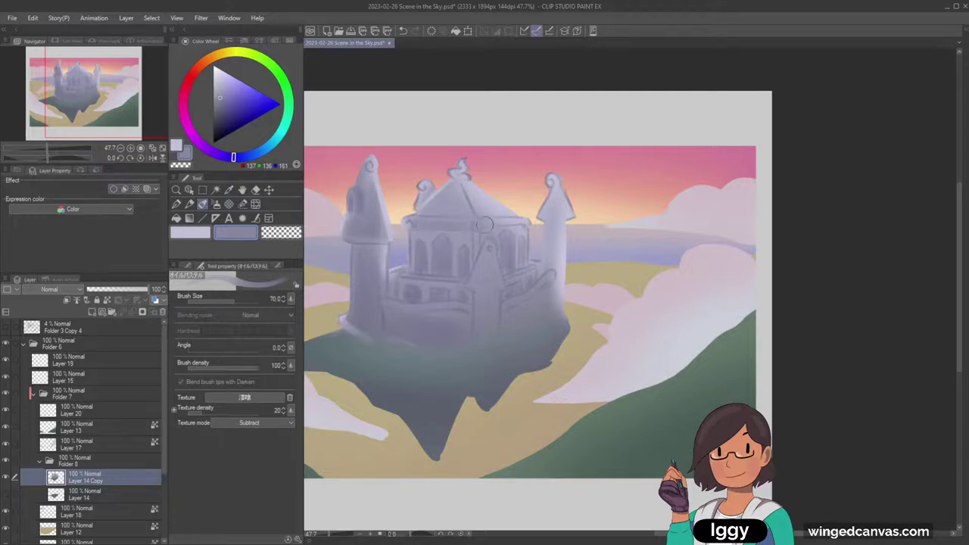
key("bracketleft")
key("bracketleft")
key("bracketleft")
Shade the right tower's shaft beneath its roof with the sampled grey-lavender at sizes 80 and 60.
key("bracketright")
key("bracketright")
key("bracketright")
key("bracketright")
key("bracketright")
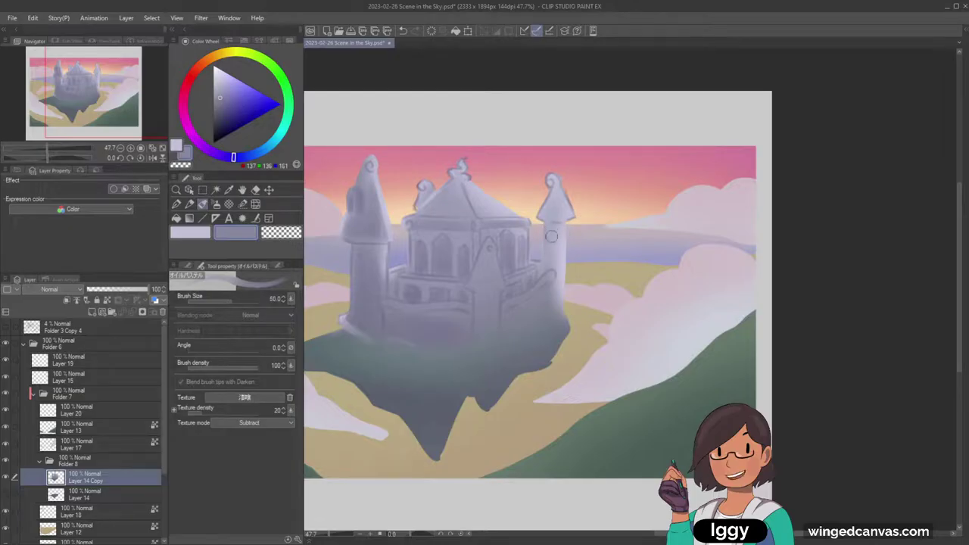
left_click_drag(552, 238, 556, 247)
key("bracketleft")
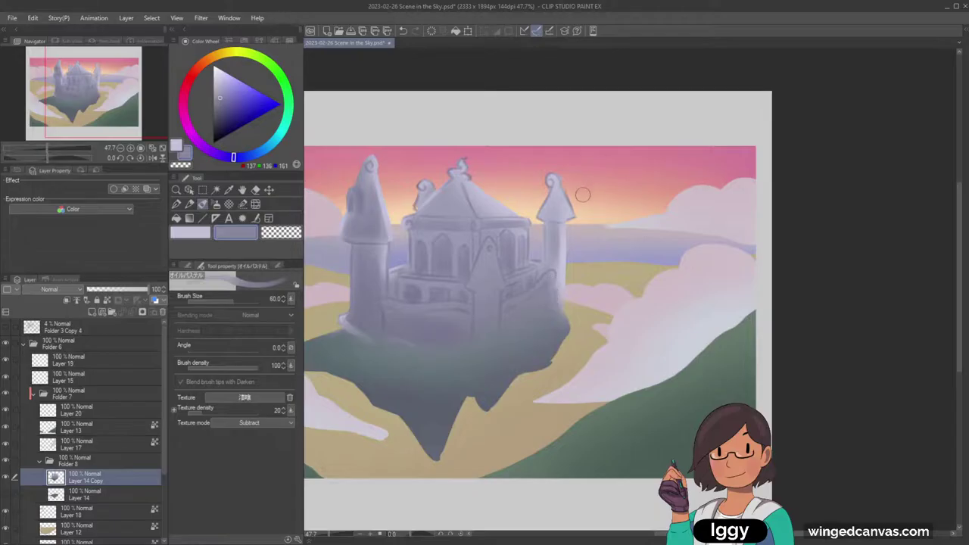
key("bracketleft")
key("bracketleft")
key("bracketleft")
key("bracketright")
key("bracketright")
key("bracketright")
Sample the left tower, darken the colour to deep purple (RGB 82, 77, 105), and draw the shadow line under its roof at size 15.
left_click(198, 233)
left_click(369, 274, "alt")
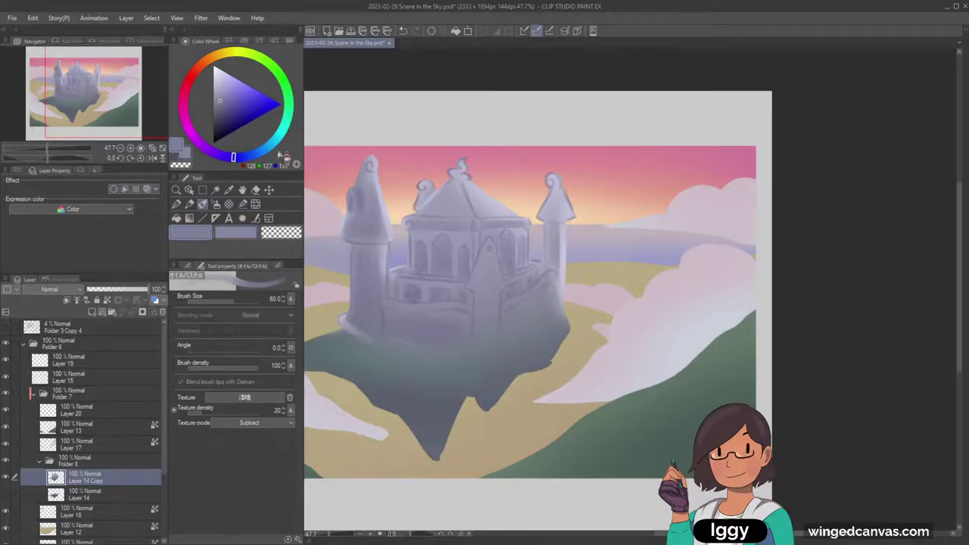
left_click_drag(234, 158, 226, 156)
left_click(221, 115)
key("bracketleft")
key("bracketleft")
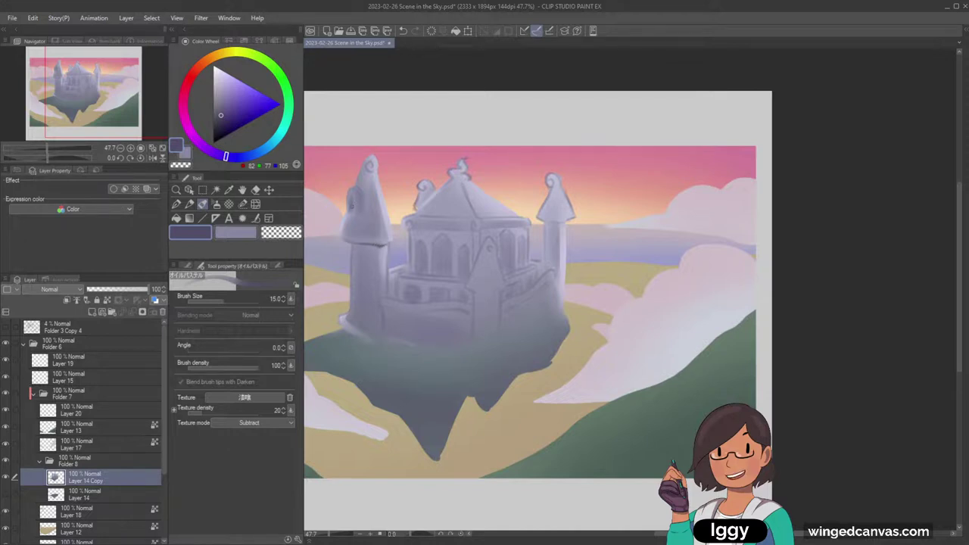
key("ctrl+z")
key("ctrl+z")
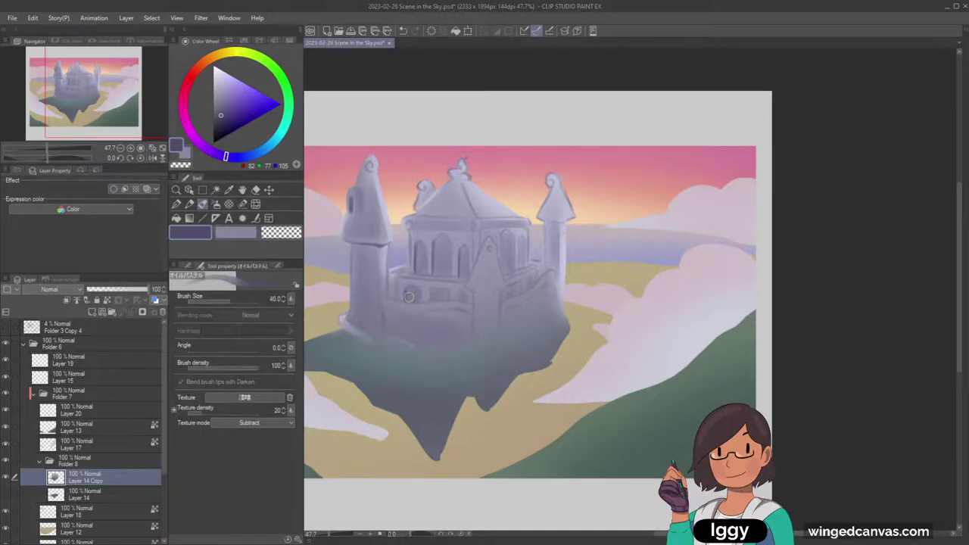
Darken the arched openings in the lower wall at size 40 and sharpen the eaves and gable ornament in deep purple at size 20.
left_click_drag(409, 297, 410, 300)
key("bracketright")
key("bracketright")
key("bracketleft")
key("bracketleft")
key("bracketleft")
key("bracketleft")
key("bracketleft")
key("bracketleft")
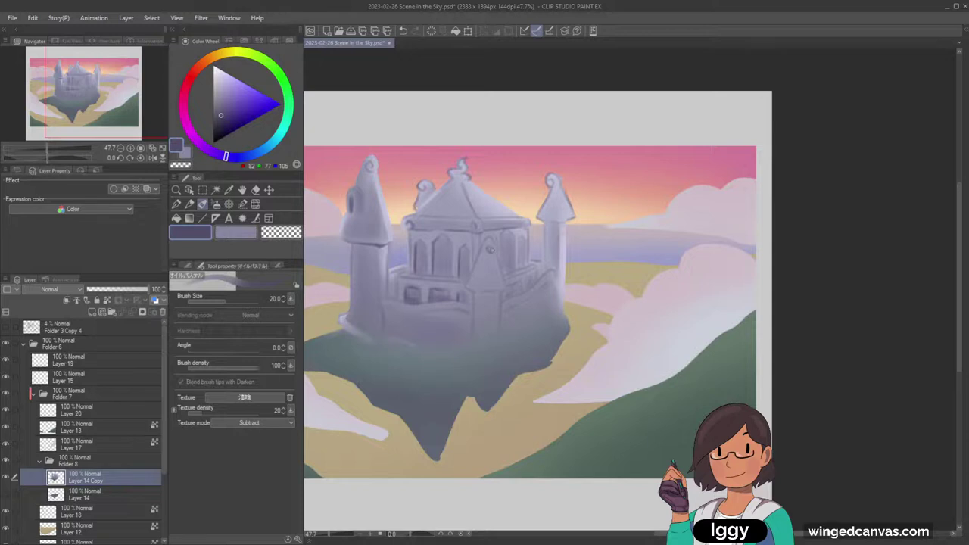
Sample grey-lavender from the left tower's roof and soften the paint around its window and the nearby walls, up to size 70.
left_click(248, 236)
left_click(364, 224, "alt")
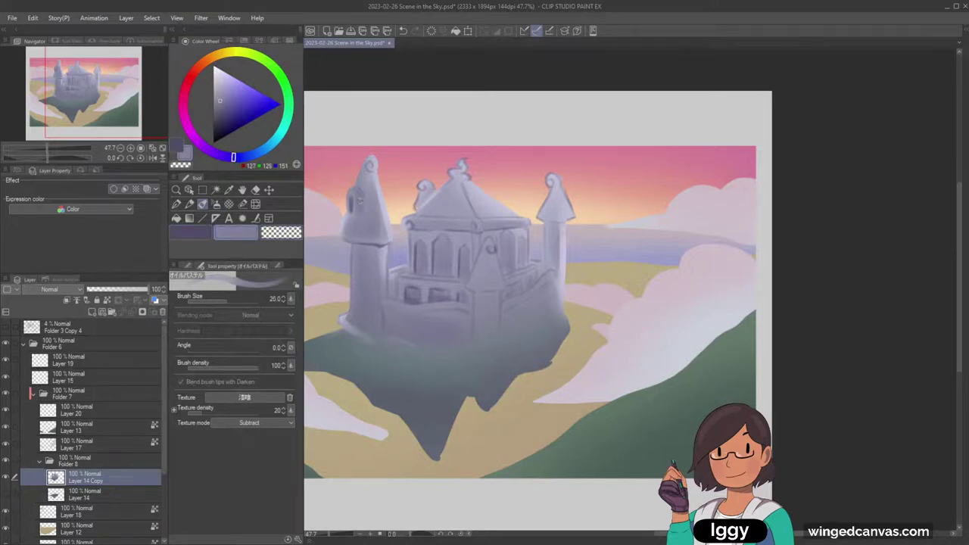
key("bracketright")
key("bracketright")
Redefine the gabled entrance, right-hand wall, window arches and left eave of the main building in deep purple at size 15.
left_click(206, 234)
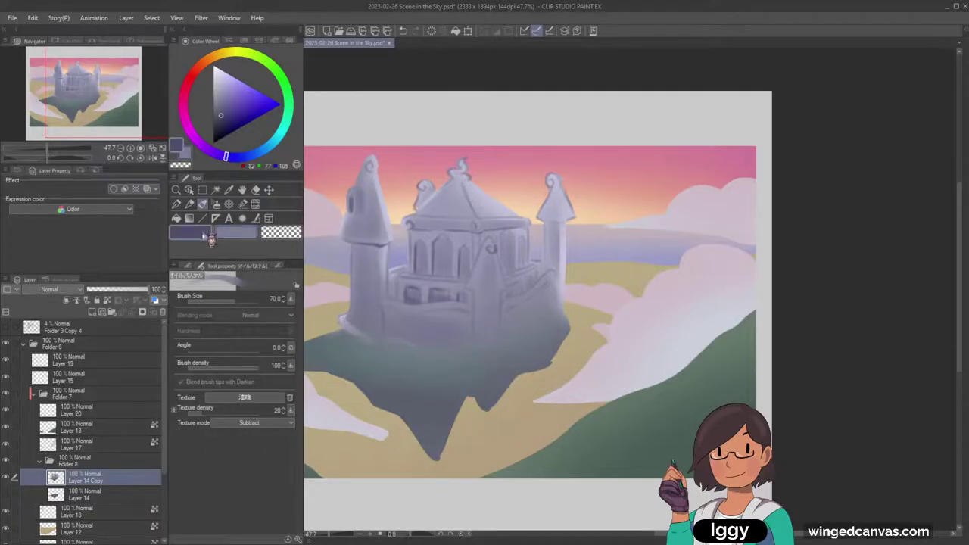
key("bracketleft")
key("bracketleft")
key("ctrl+z")
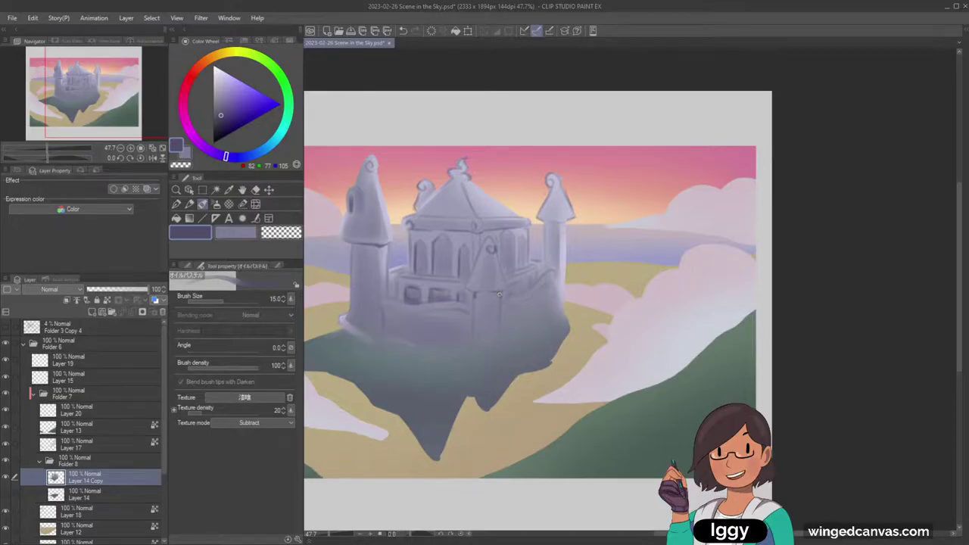
key("ctrl+z")
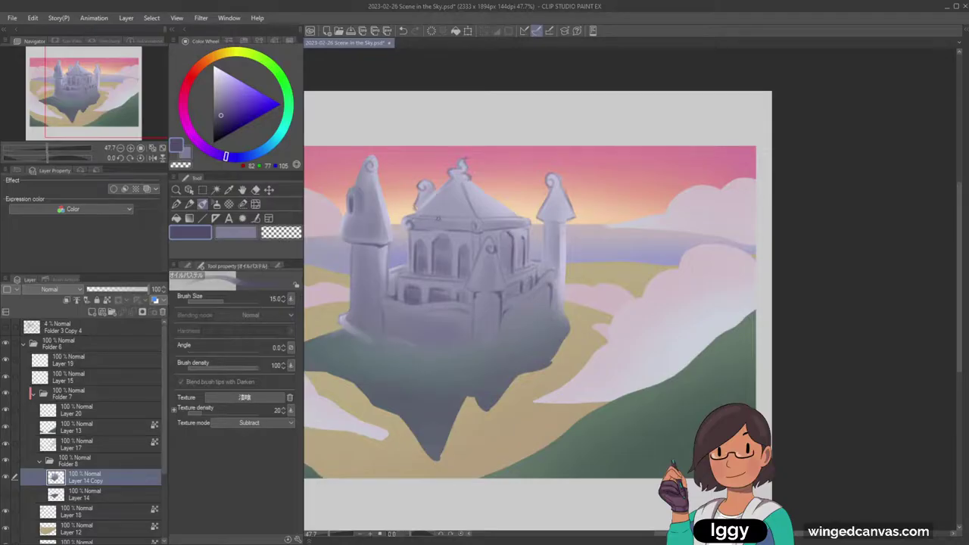
key("ctrl+z")
left_click_drag(413, 221, 430, 218)
Sample pale lavender from the left tower's base and paint mist along the castle's front and right foot at size 60.
left_click(178, 191)
left_click_drag(487, 264, 417, 266)
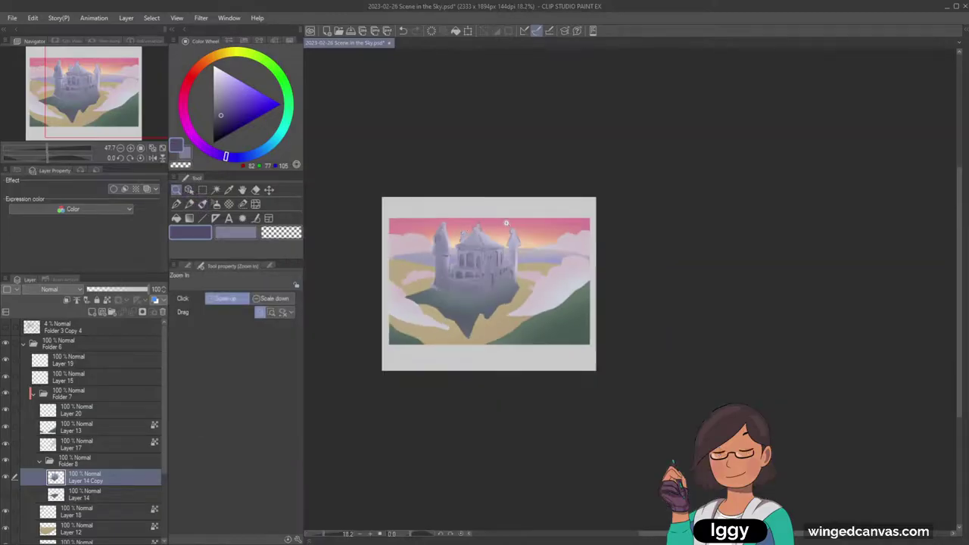
left_click_drag(507, 299, 541, 301)
left_click_drag(437, 324, 471, 321)
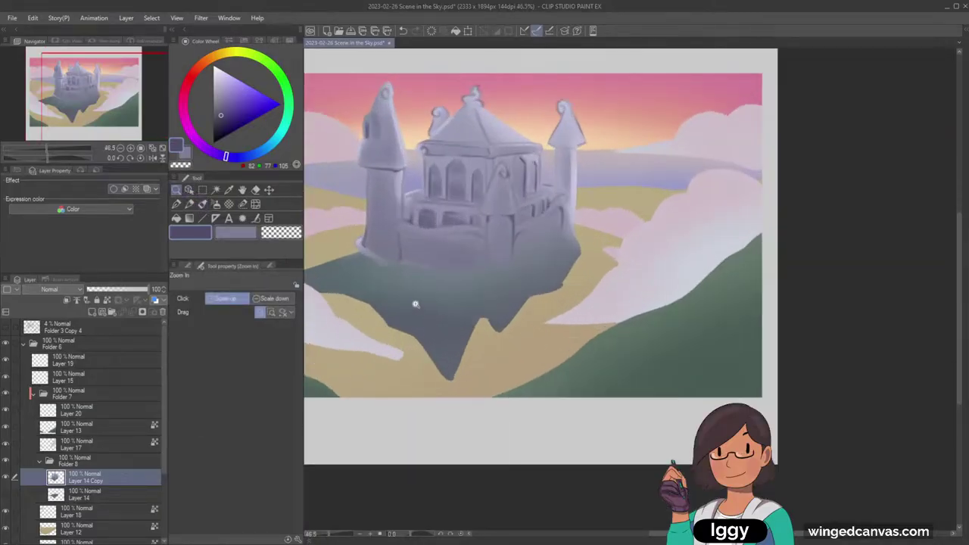
left_click(202, 205)
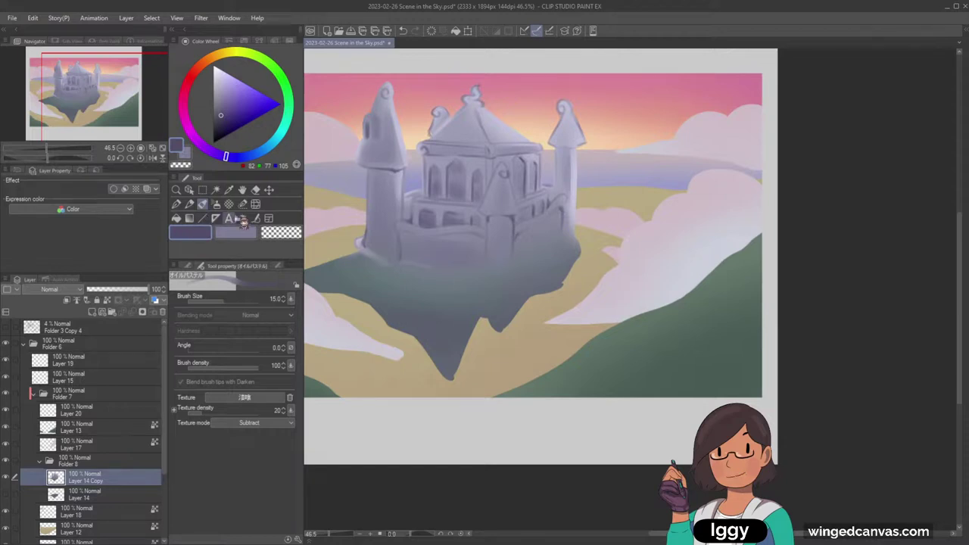
left_click(236, 234)
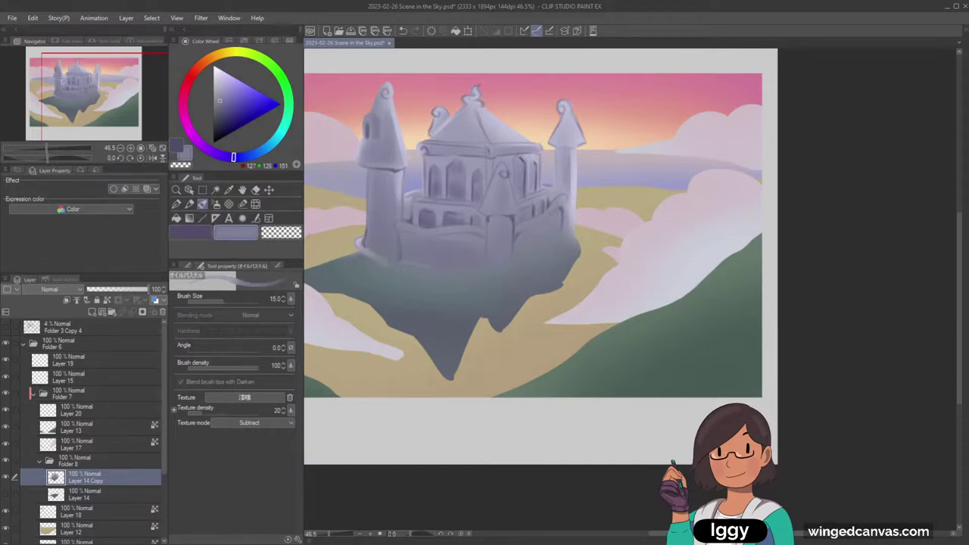
left_click(384, 238, "alt")
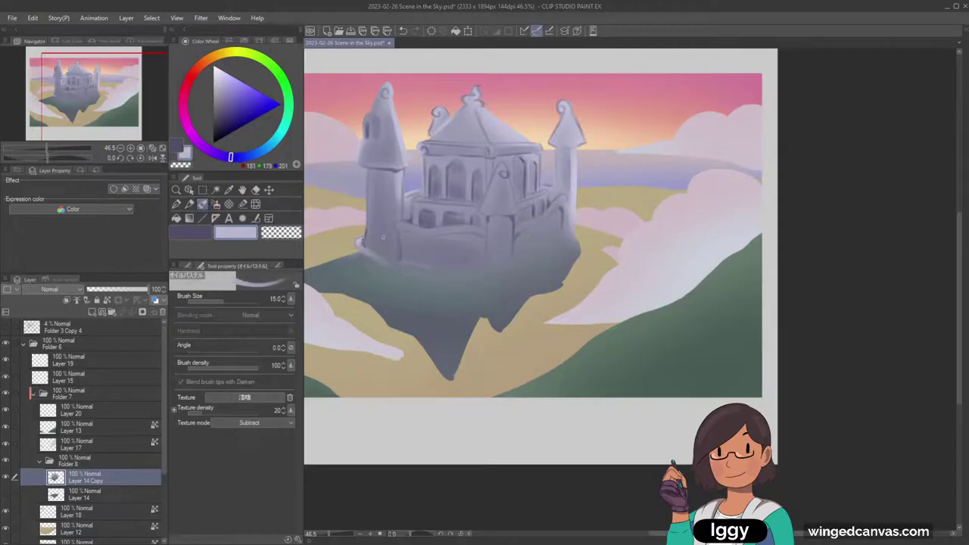
key("bracketright")
key("bracketright")
key("bracketright")
key("bracketright")
left_click_drag(500, 265, 456, 272)
key("ctrl+z")
key("bracketright")
key("bracketright")
key("bracketright")
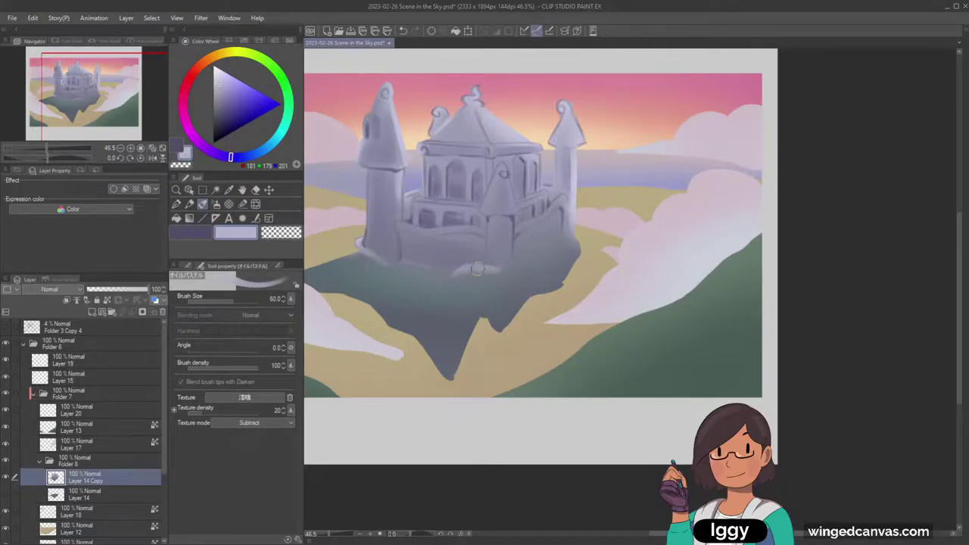
mouse_move(502, 274)
left_mouse_down()
mouse_move(456, 274)
mouse_move(486, 277)
left_mouse_up()
mouse_move(543, 259)
left_mouse_down()
mouse_move(576, 246)
mouse_move(546, 260)
left_mouse_up()
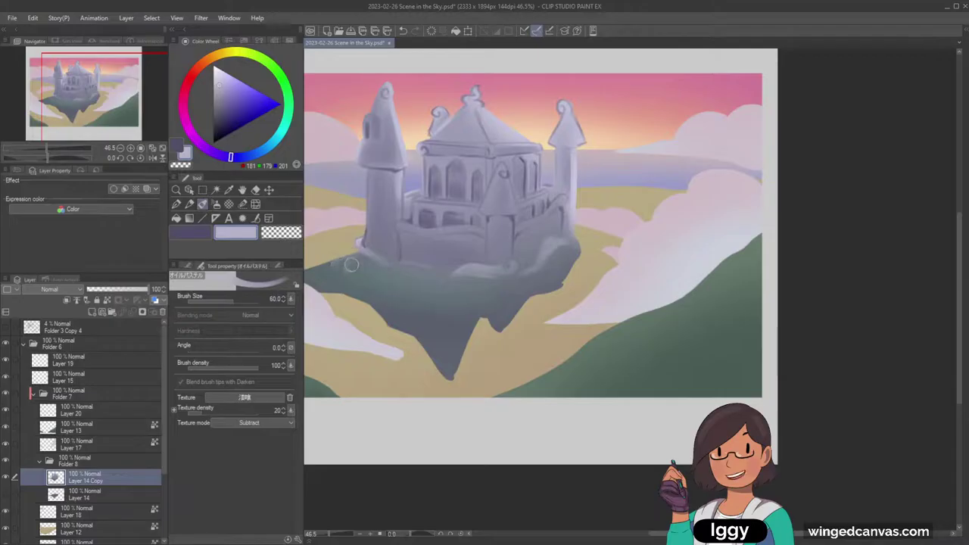
Paint mist at the left tower's foot and shape its edge with blue-grey sampled from the island at size 40.
mouse_move(350, 264)
left_mouse_down()
mouse_move(386, 279)
mouse_move(370, 273)
mouse_move(441, 273)
mouse_move(396, 286)
mouse_move(337, 266)
mouse_move(357, 266)
mouse_move(347, 268)
mouse_move(350, 253)
mouse_move(342, 250)
mouse_move(376, 267)
mouse_move(345, 252)
mouse_move(336, 265)
mouse_move(353, 263)
mouse_move(348, 254)
mouse_move(421, 265)
mouse_move(345, 266)
mouse_move(374, 274)
left_mouse_up()
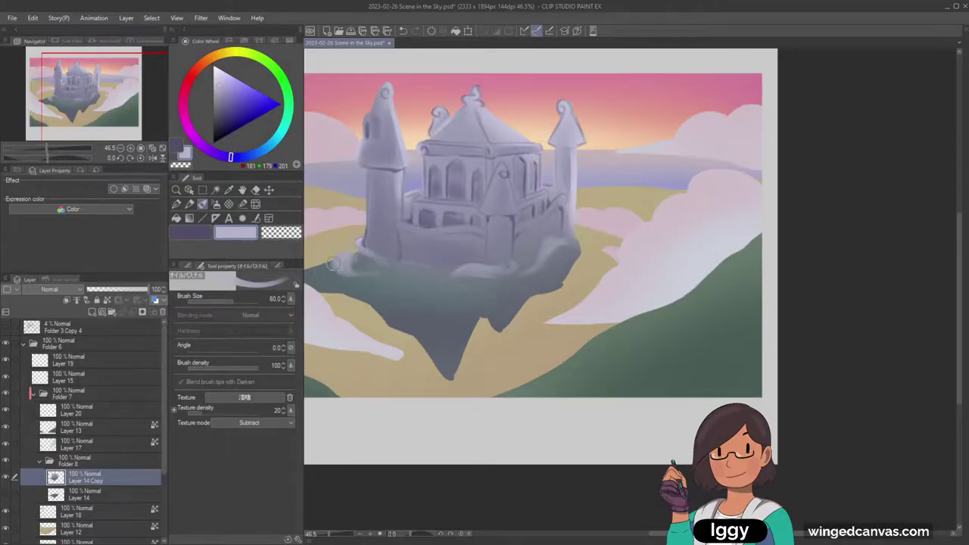
key("bracketleft")
key("bracketleft")
left_click(351, 267, "alt")
mouse_move(352, 268)
left_mouse_down()
mouse_move(367, 262)
mouse_move(351, 260)
left_mouse_up()
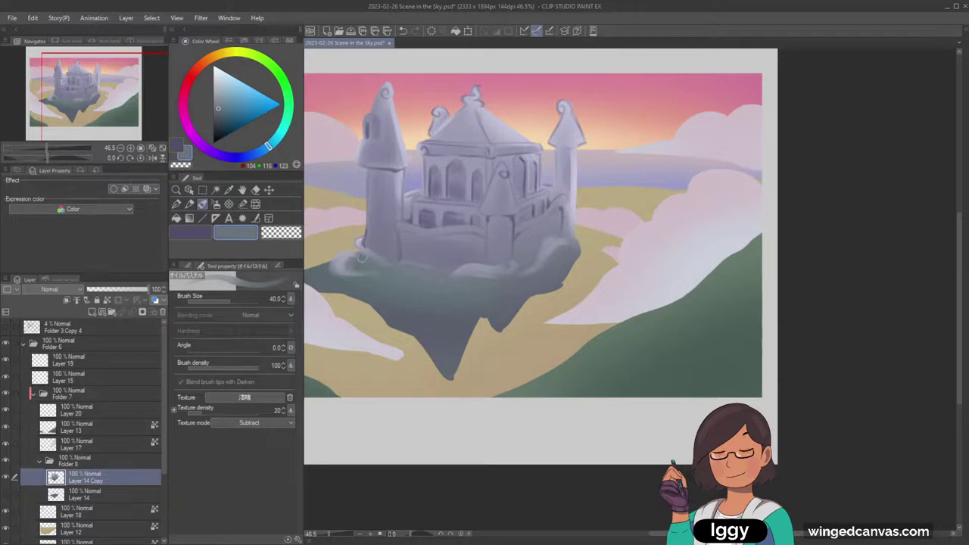
Sample a light grey-lavender from the mist and paint wisps across the front of the island's top at sizes 50 to 70.
left_click(351, 267, "alt")
key("bracketright")
key("bracketright")
key("bracketright")
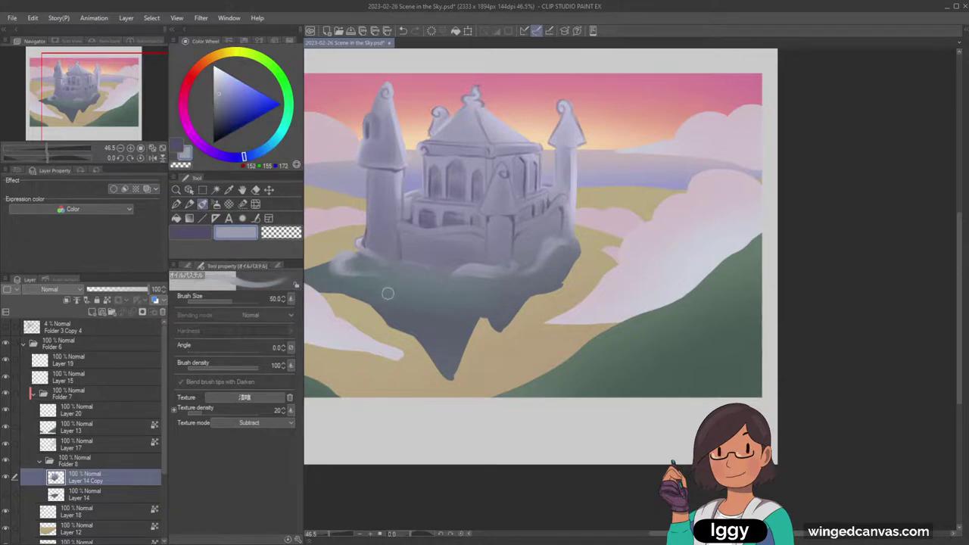
mouse_move(387, 292)
left_mouse_down()
mouse_move(412, 285)
mouse_move(399, 286)
left_mouse_up()
key("bracketright")
key("bracketleft")
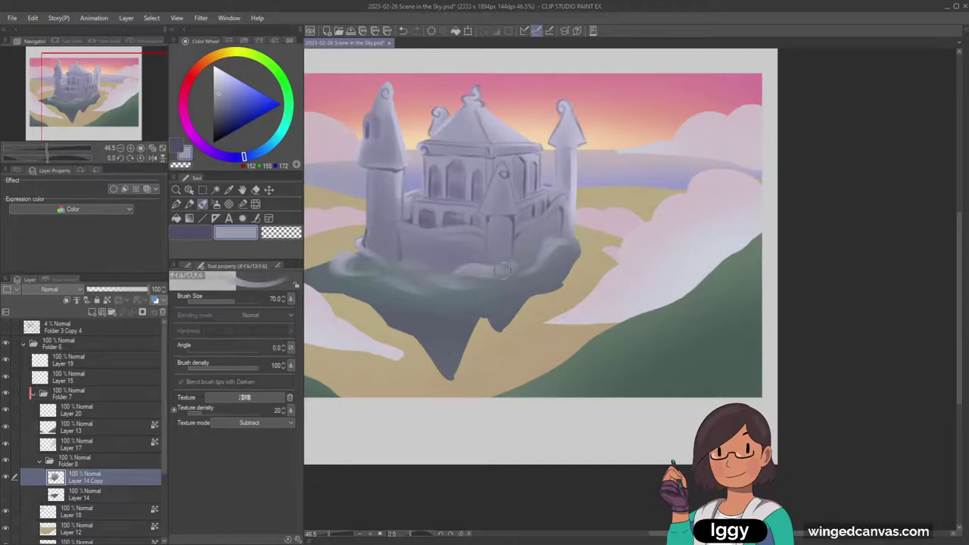
Paint faint wisps across the island's lower rocks and soften the mist below the castle with sampled blue-grey at size 120.
key("bracketright")
mouse_move(474, 330)
left_mouse_down()
mouse_move(449, 338)
mouse_move(480, 333)
left_mouse_up()
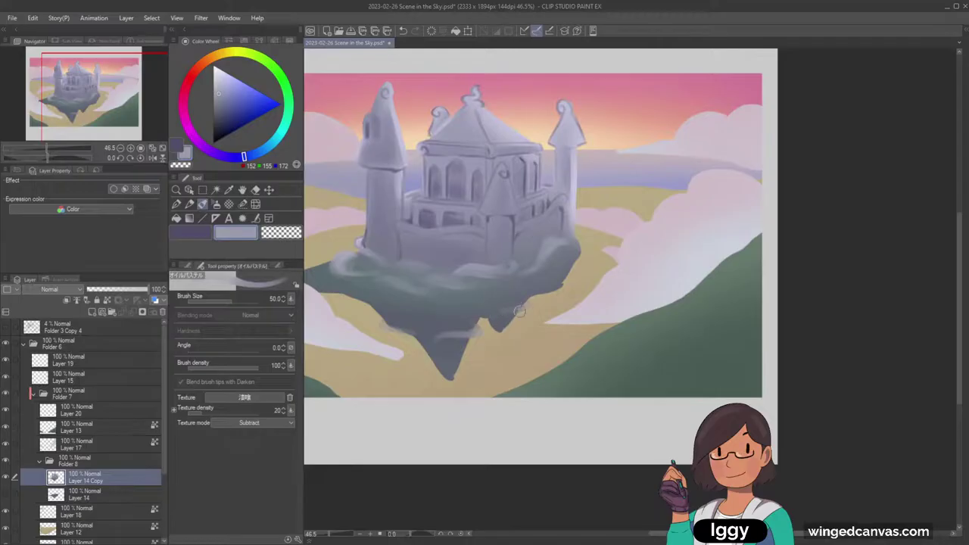
key("bracketright")
key("bracketright")
mouse_move(477, 276)
left_mouse_down()
mouse_move(454, 276)
mouse_move(484, 285)
mouse_move(484, 276)
left_mouse_up()
left_click(484, 279, "alt")
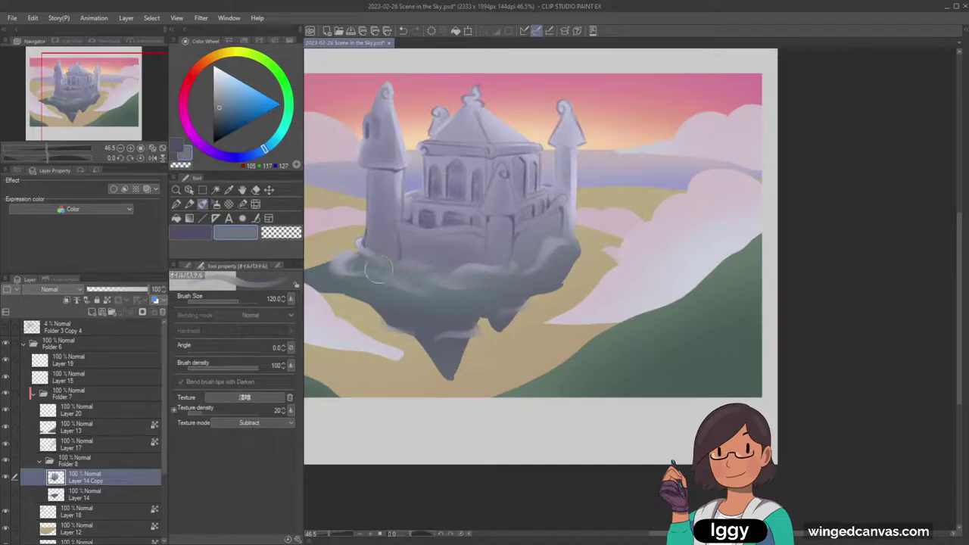
left_click(177, 191)
left_click_drag(439, 246, 401, 262)
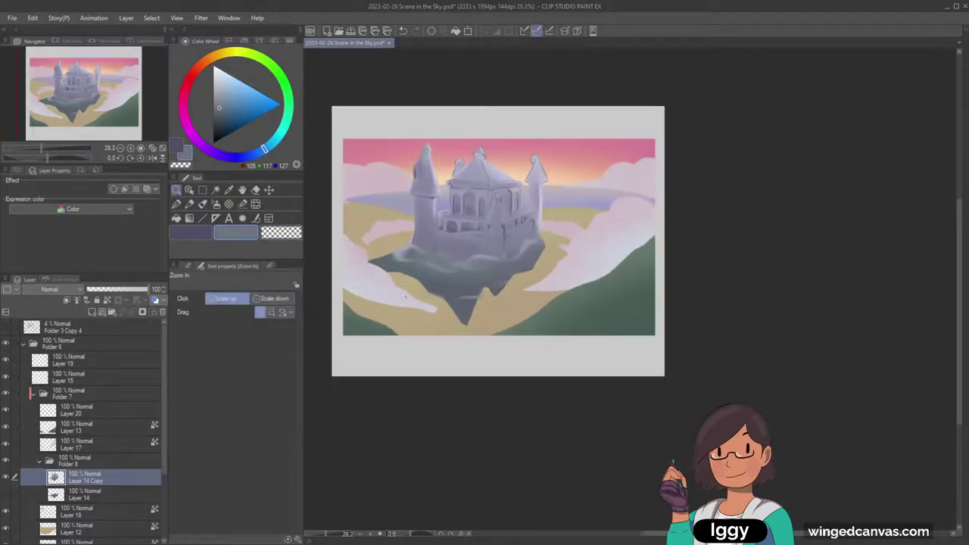
Darken a blue-grey sampled from the artwork and paint small windows on the towers and the castle's outer wall.
left_click(465, 228)
left_click(402, 149, "alt")
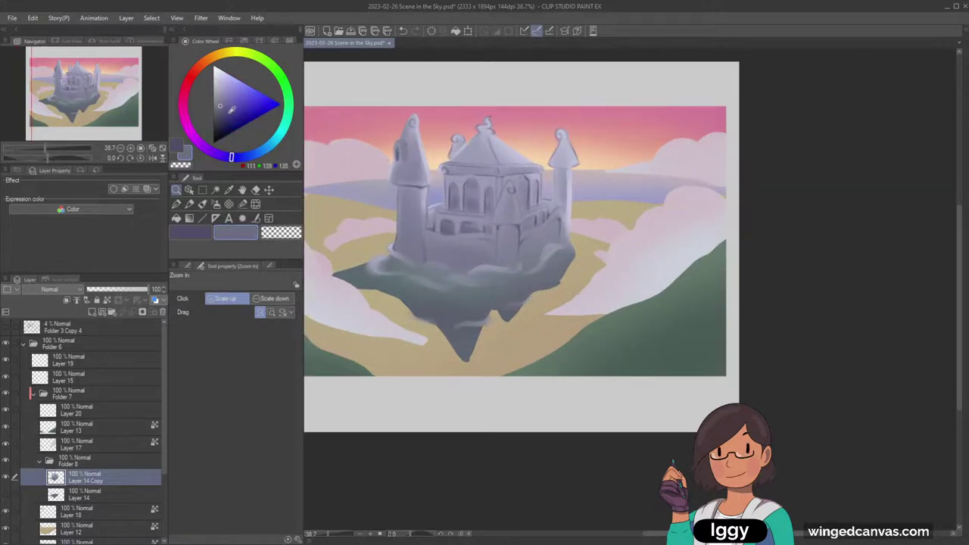
left_click_drag(222, 108, 221, 113)
left_click(203, 205)
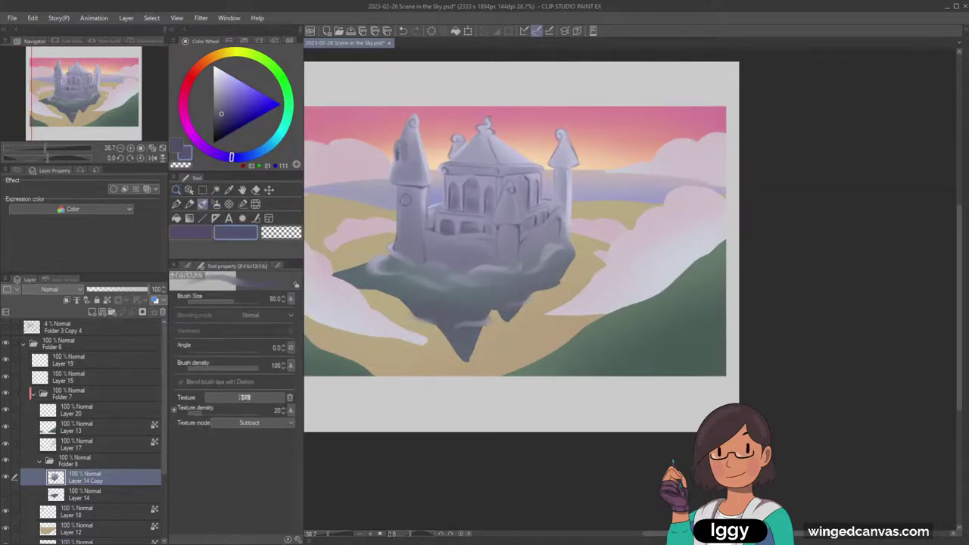
key("ctrl+z")
left_click(519, 241, "alt")
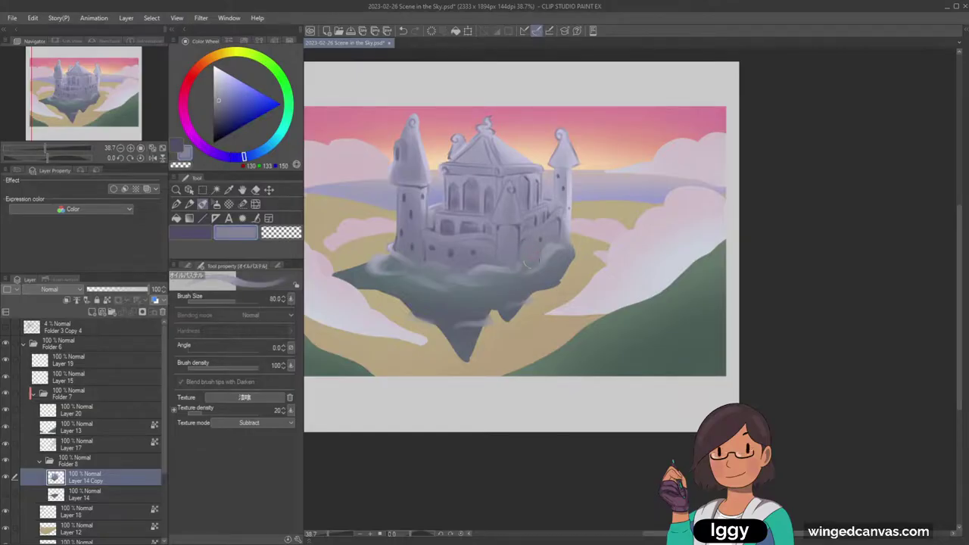
Shift the island's sampled blue-green to a pale green and dab foliage on the island's left end at size 25.
left_click(378, 283, "alt")
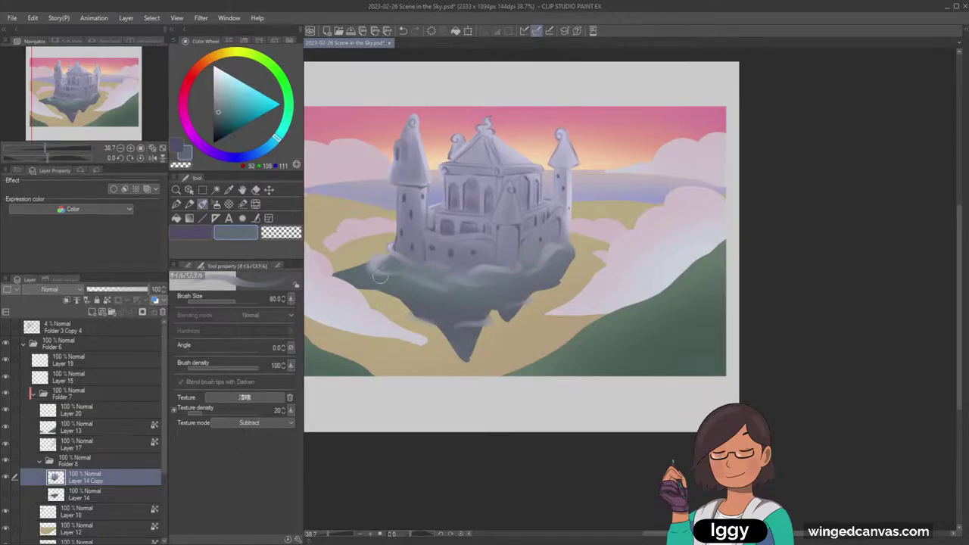
left_click_drag(288, 101, 289, 106)
left_click(226, 90)
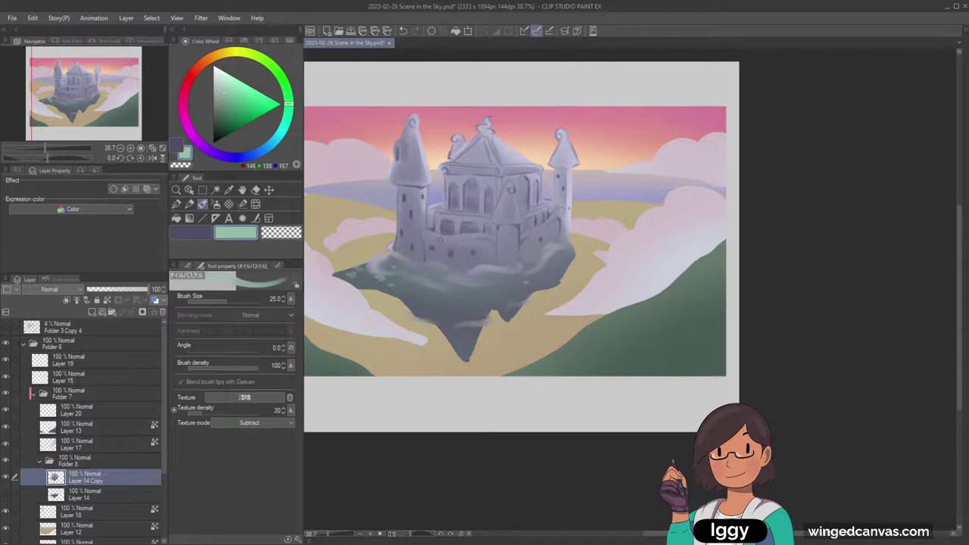
Undo the last large dab and add finer pale green foliage on the island's left end at size 20.
left_click(190, 190)
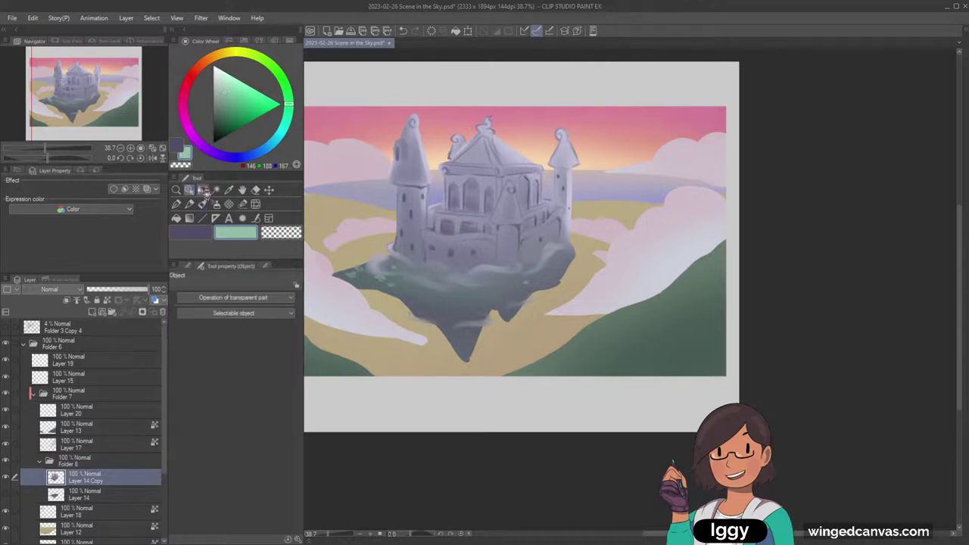
left_click(202, 204)
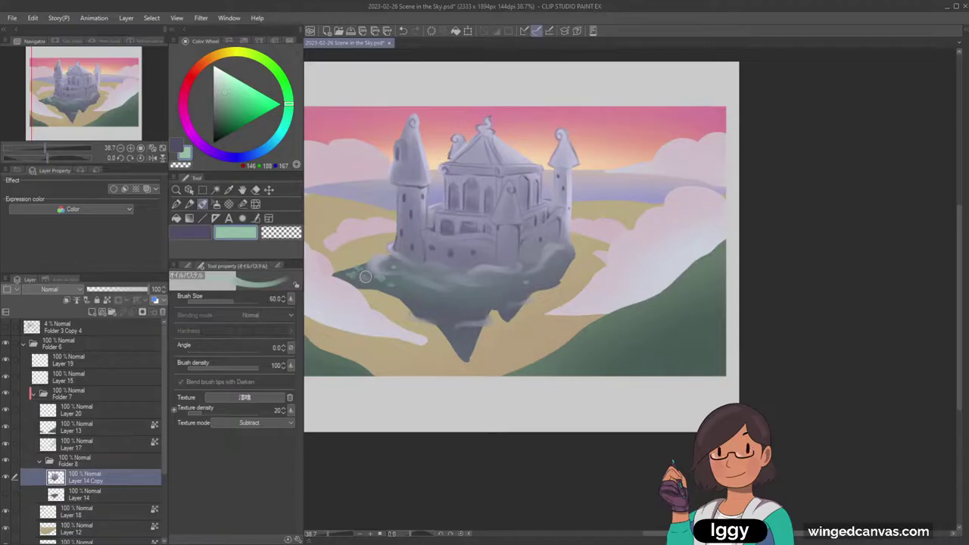
left_click(419, 281)
key("ctrl+z")
key("bracketleft")
key("bracketleft")
key("bracketleft")
key("bracketleft")
key("bracketleft")
left_click(204, 62)
left_click(246, 88)
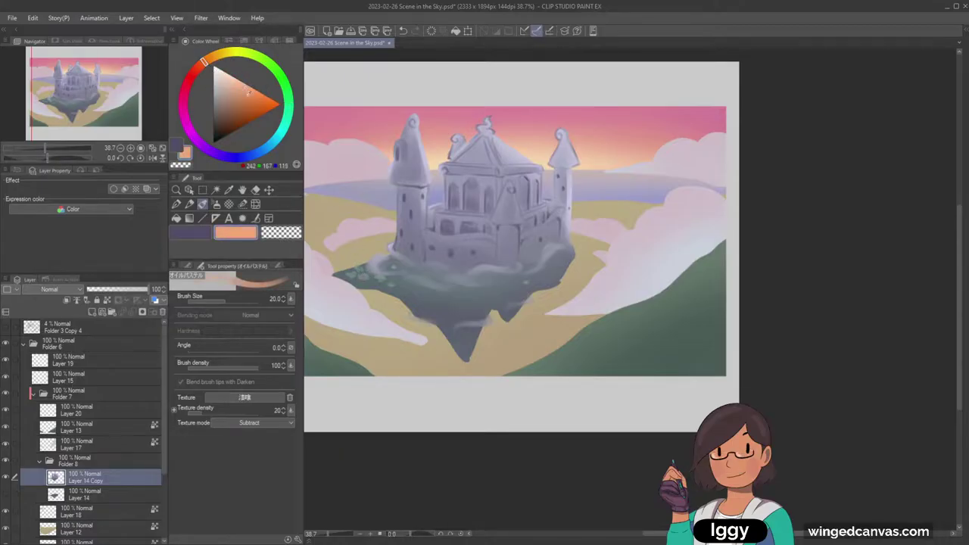
left_click(196, 69)
left_click(238, 105)
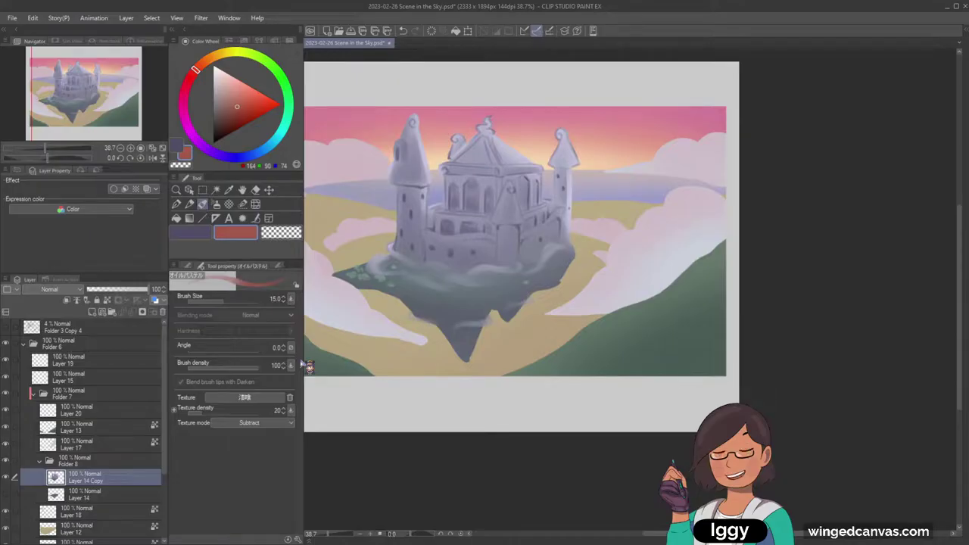
left_click(370, 277, "alt")
left_click(369, 277, "alt")
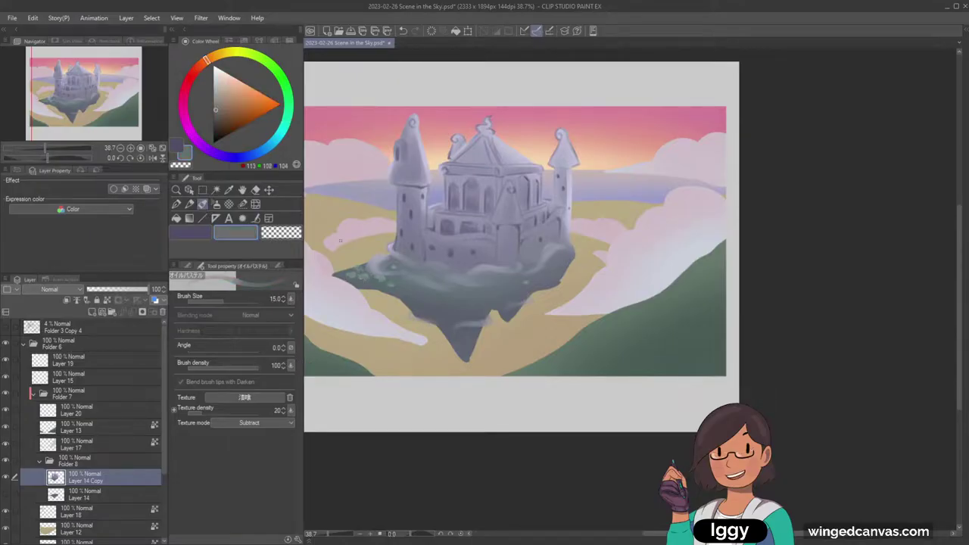
Sample lavender-grey from the castle wall and paint a small rock on the island's grass below the left tower.
left_click(176, 190)
left_click(398, 306)
left_click(496, 236, "alt")
left_click(502, 237, "alt")
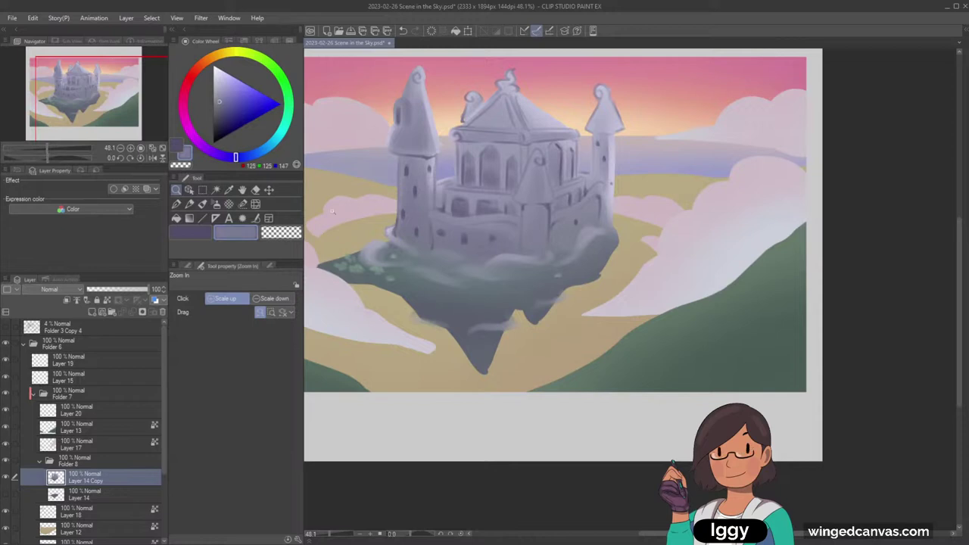
left_click(203, 204)
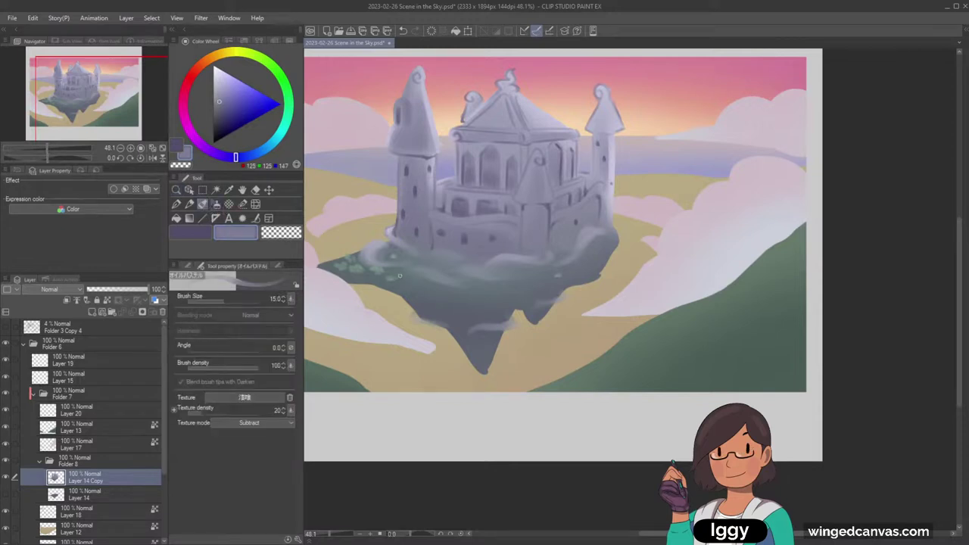
left_click(474, 237, "alt")
key("bracketright")
key("bracketright")
key("bracketright")
key("bracketright")
left_click_drag(407, 274, 404, 274)
Shade the small rock with dark violet sampled from the castle and highlight it with pale lavender at size 17.
left_click(443, 230, "alt")
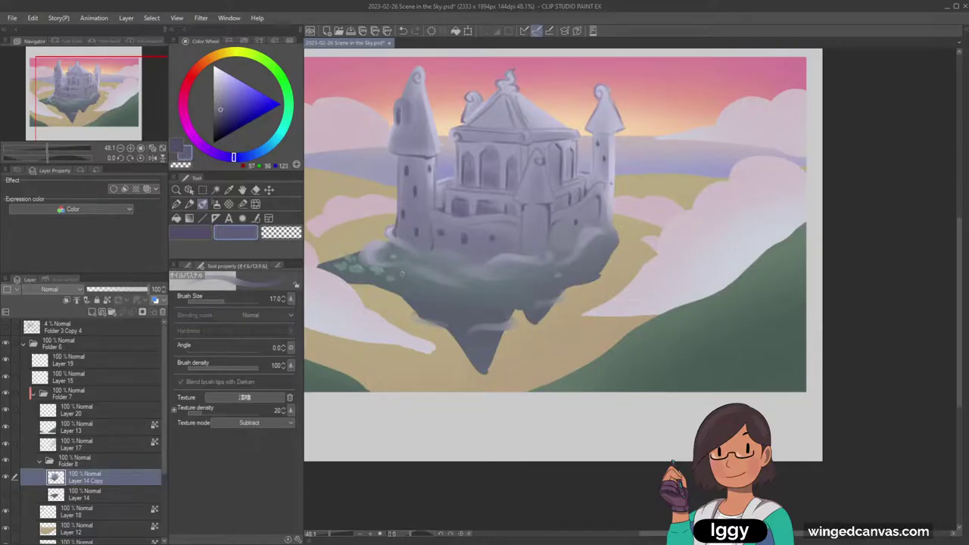
left_click(425, 263, "alt")
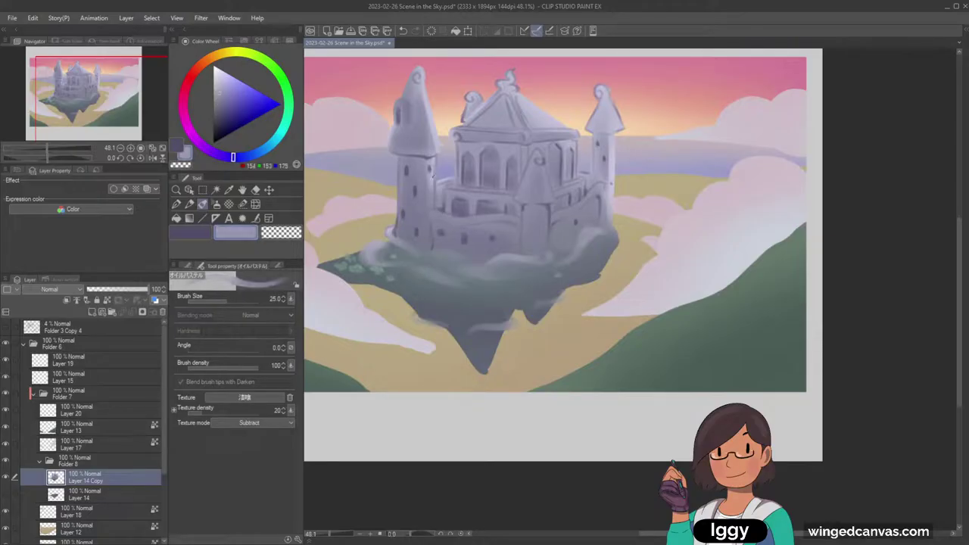
key("bracketleft")
key("bracketleft")
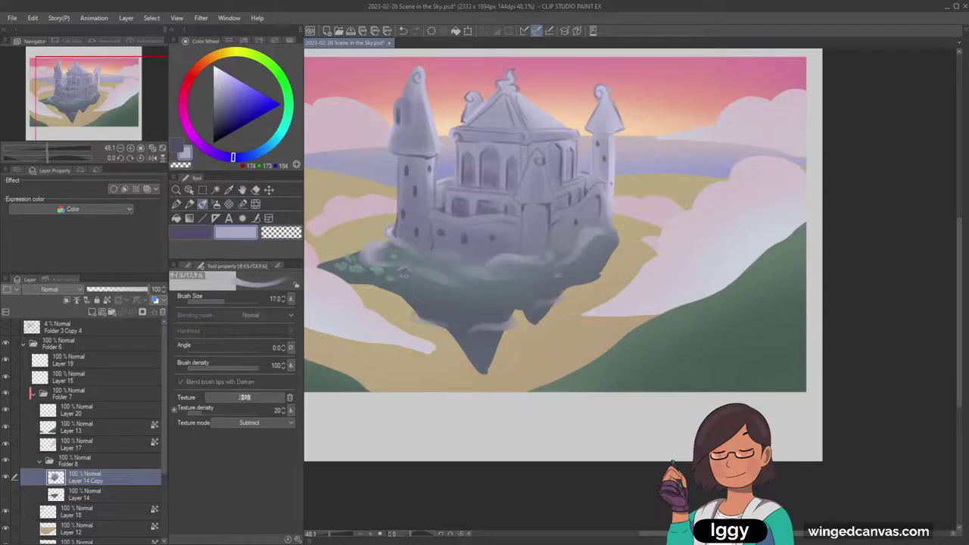
Choose a pale blue and paint thin waterfalls dropping from the island's left and right edges, enlarging the brush to 50.
left_click(177, 191)
left_click_drag(499, 234, 448, 236)
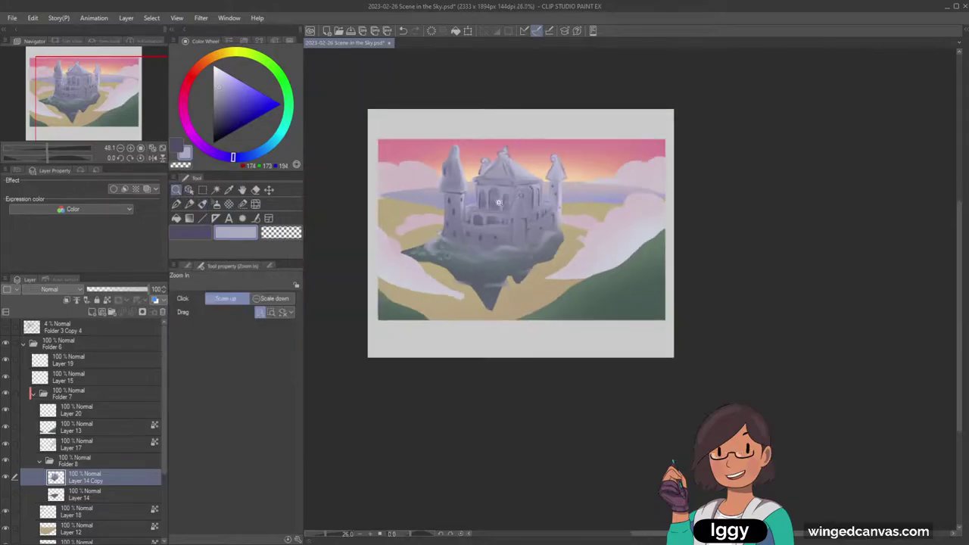
left_click(671, 159)
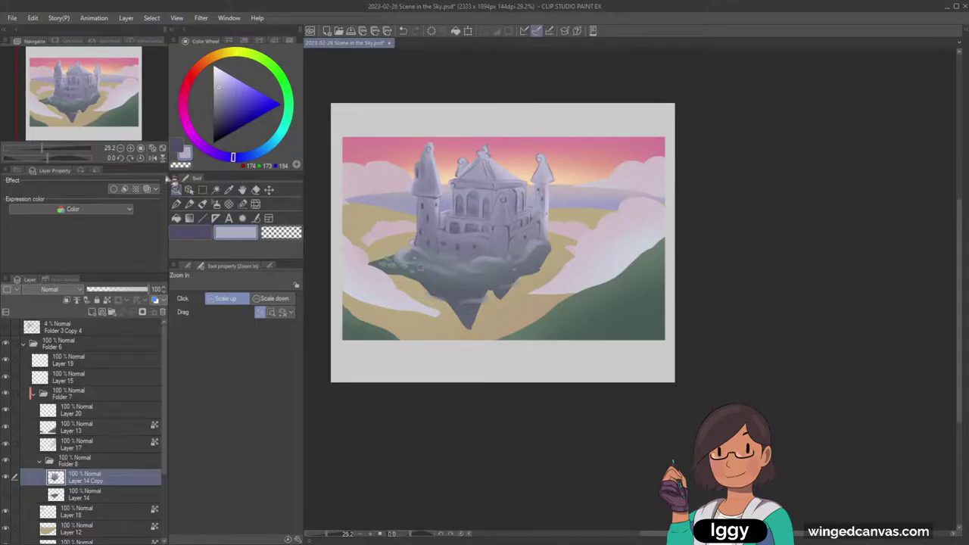
left_click_drag(590, 277, 623, 277)
left_click(253, 153)
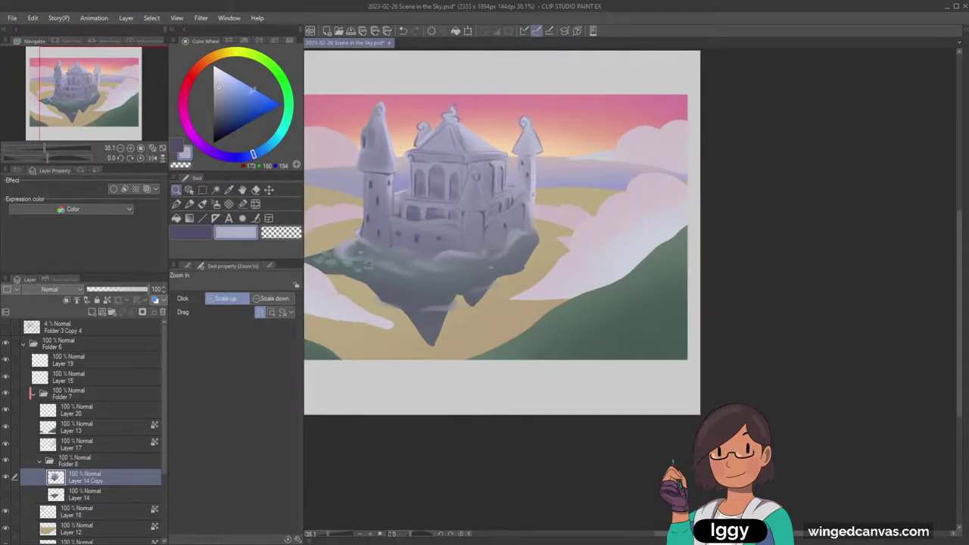
left_click(203, 204)
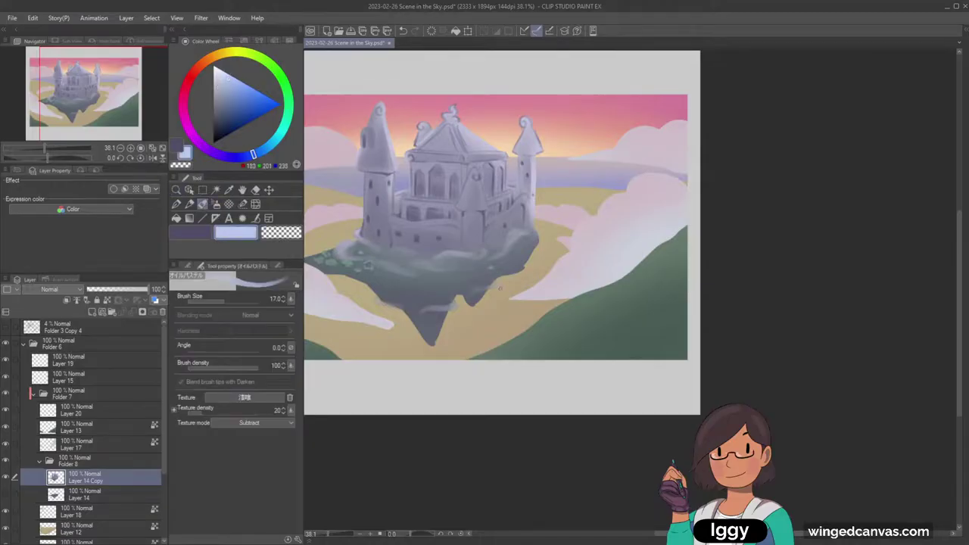
key("bracketright")
key("bracketright")
key("bracketright")
key("bracketright")
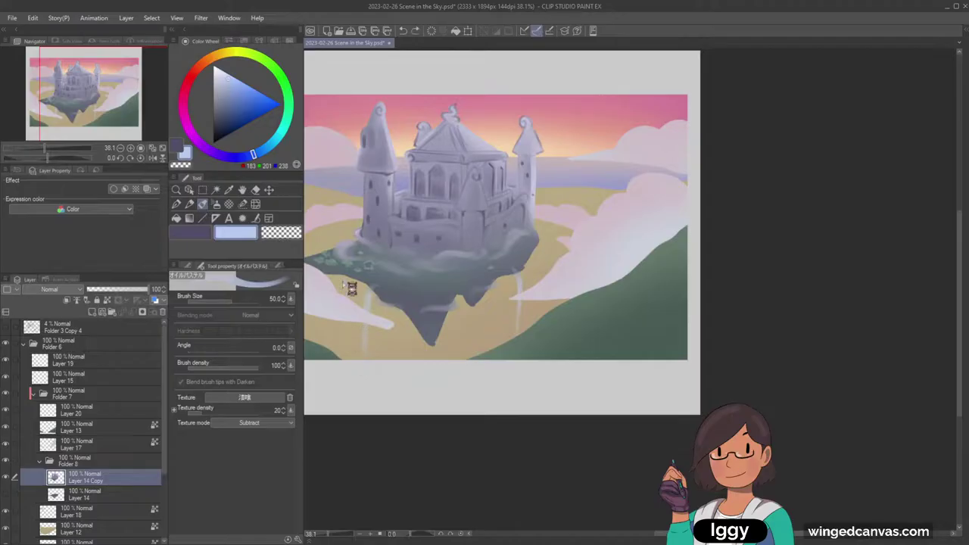
Add a new layer beneath the castle layer and paint more pale blue waterfalls behind the island's lower rocks.
key("ctrl+shift+n")
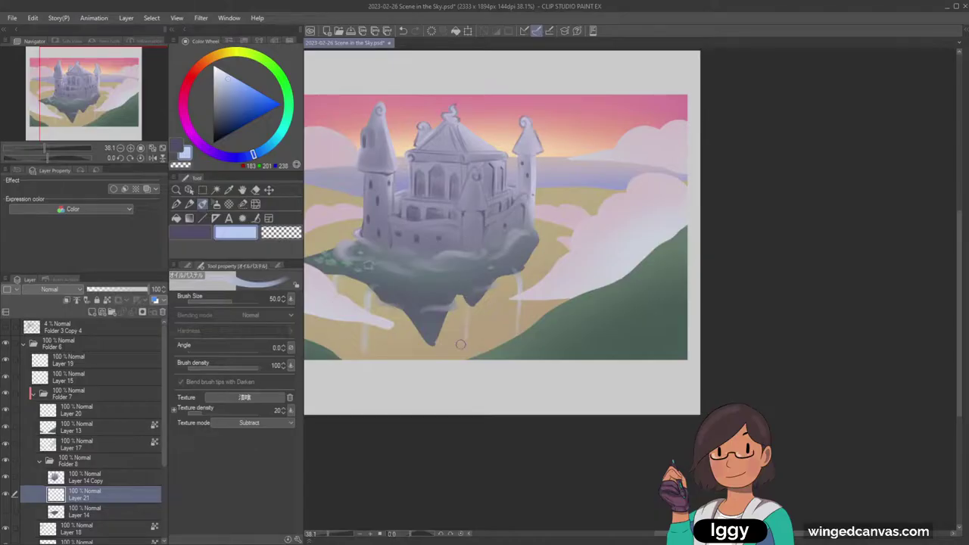
left_click_drag(459, 308, 459, 345)
key("bracketleft")
left_click_drag(496, 275, 501, 306)
key("bracketright")
key("bracketright")
key("bracketleft")
mouse_move(538, 242)
left_mouse_down()
mouse_move(535, 278)
mouse_move(497, 268)
mouse_move(493, 278)
mouse_move(464, 252)
left_mouse_up()
key("ctrl+space")
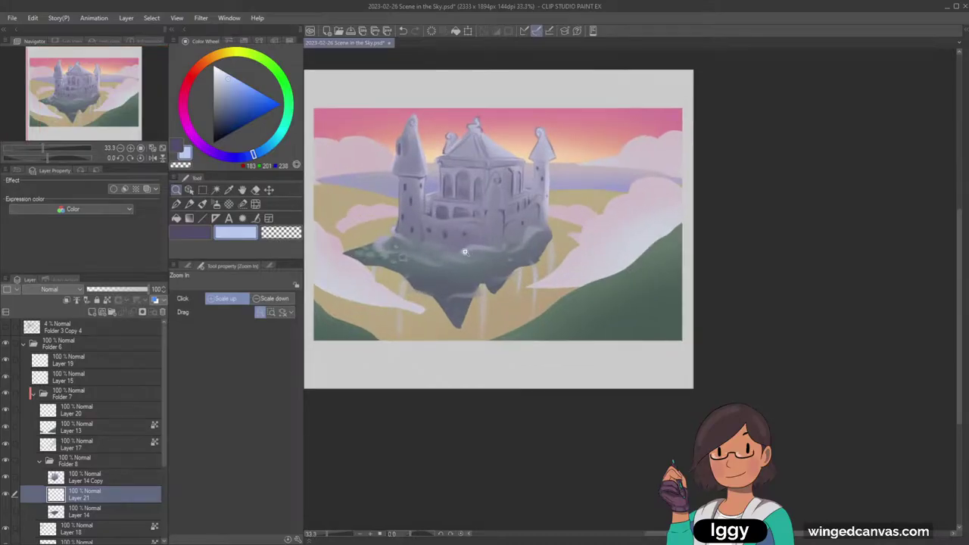
Add a clipped Glow dodge layer above Layer 14 Copy and prepare the Soft airbrush at size 200 with pink sampled from the sky.
left_click(97, 475)
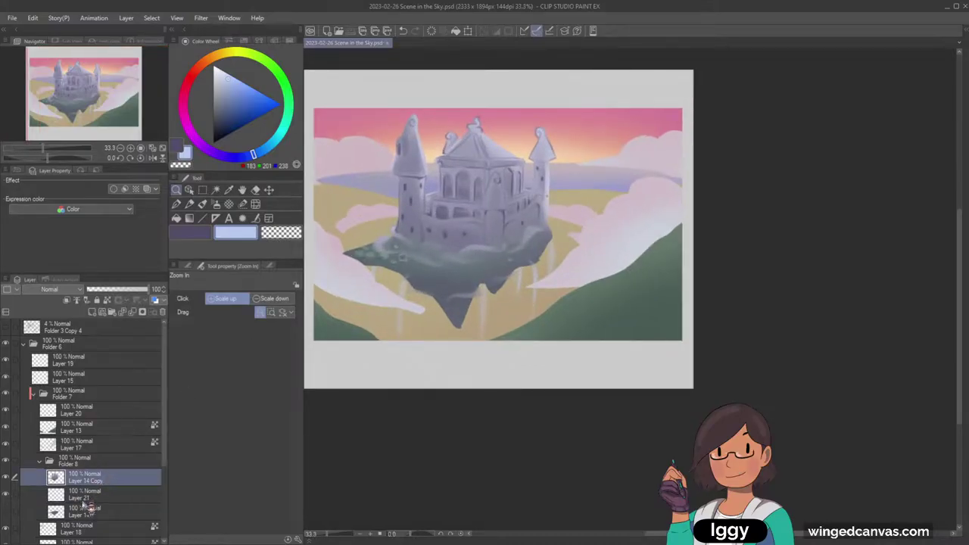
left_click(75, 299)
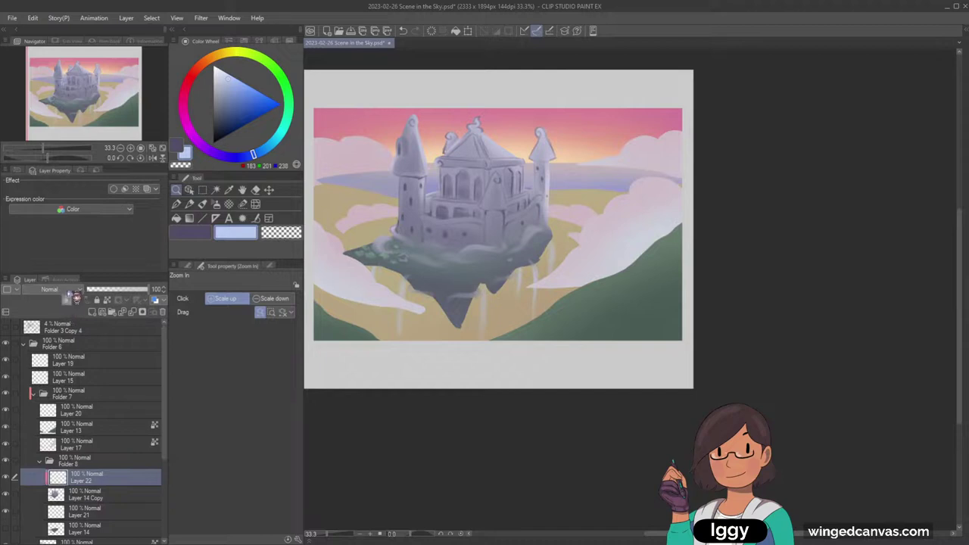
left_click(70, 290)
left_click(68, 106)
left_click(218, 204)
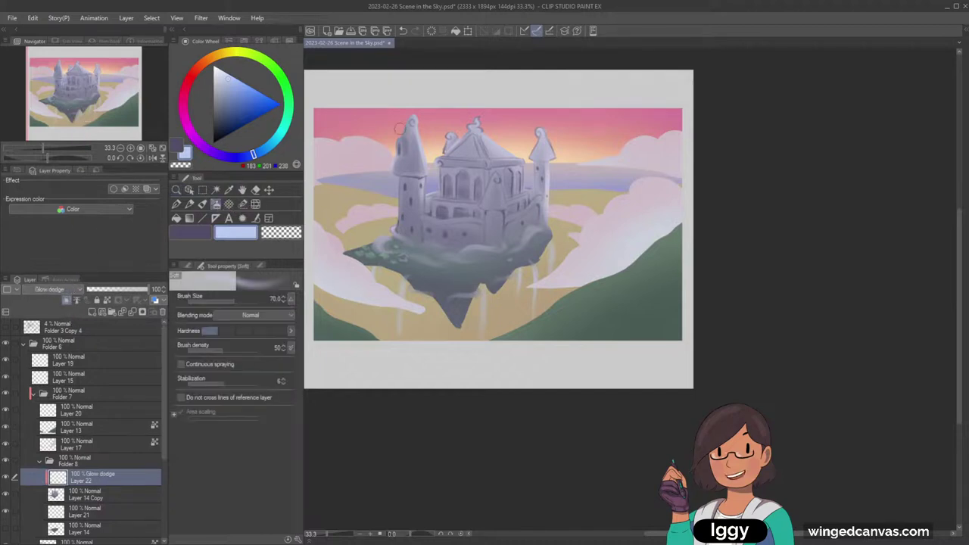
left_click(383, 121, "alt")
key("bracketright")
key("bracketright")
key("bracketright")
key("bracketright")
key("bracketright")
key("bracketright")
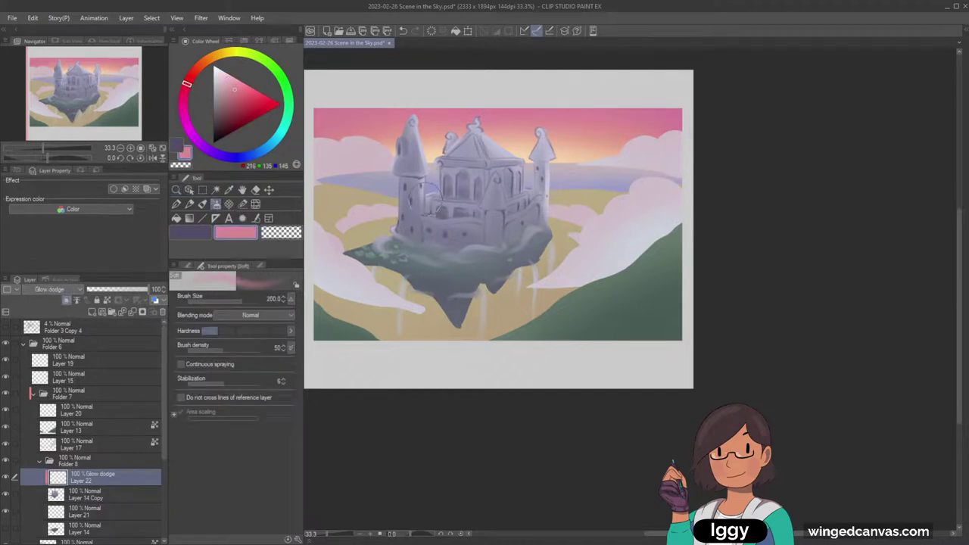
Try pink glow strokes up the left tower at sizes 200 and 500.
left_click_drag(427, 200, 437, 97)
key("ctrl+z")
key("bracketright")
key("bracketright")
key("bracketright")
key("bracketright")
left_click_drag(431, 190, 430, 86)
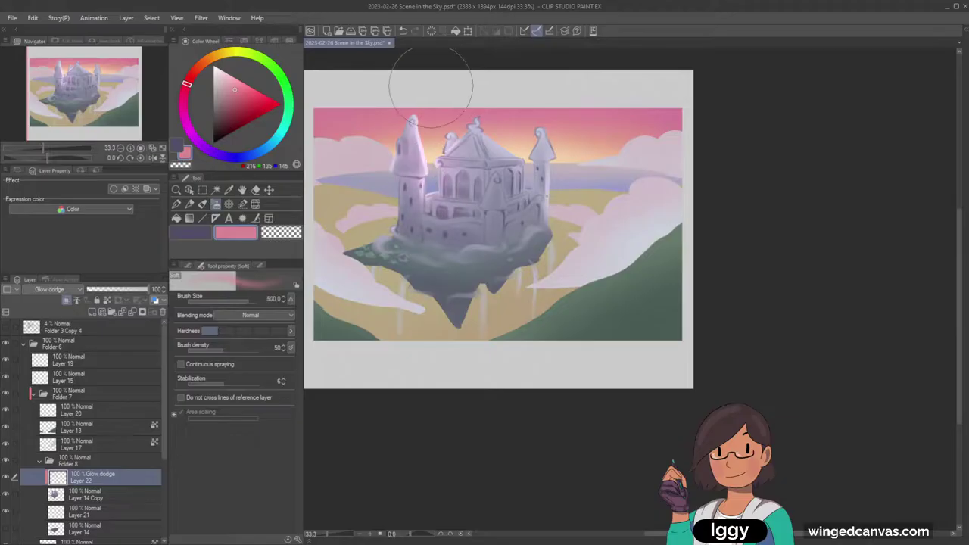
key("ctrl+z")
Lighten the pink and airbrush a soft glow over the upper left tower at size 300.
key("bracketleft")
key("bracketleft")
left_click_drag(426, 184, 421, 121)
left_click(234, 85)
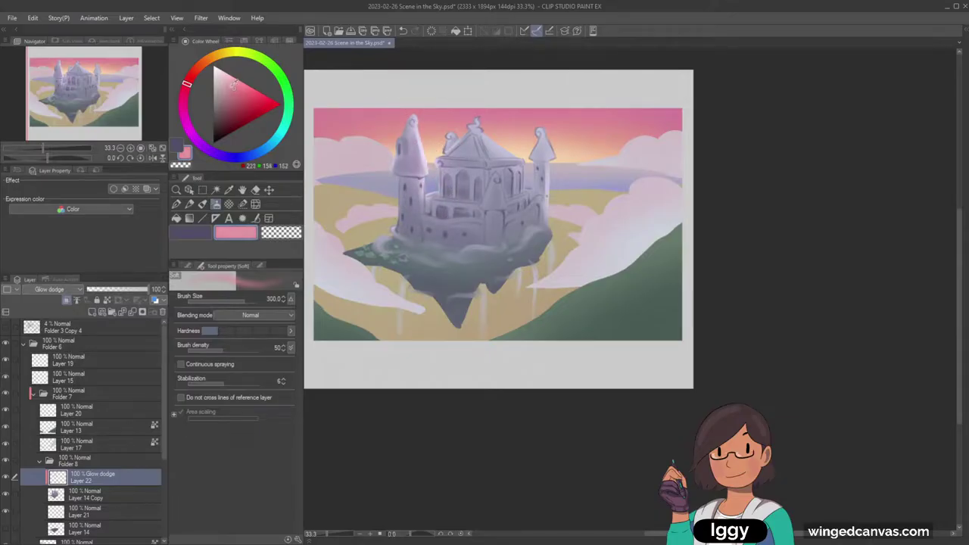
key("ctrl+z")
left_click_drag(432, 194, 418, 103)
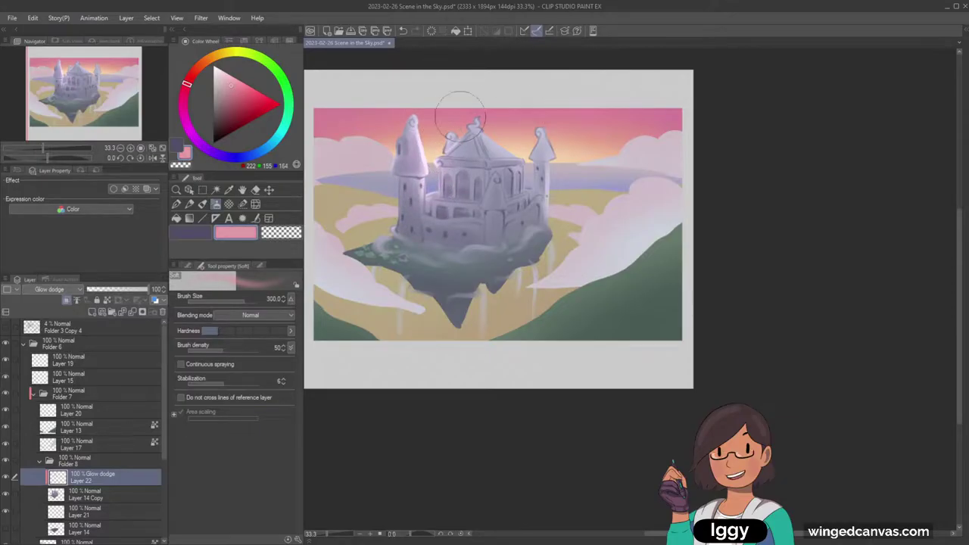
Airbrush the pink glow over the central roof and the upper right tower at size 250.
left_click_drag(528, 155, 471, 93)
key("ctrl+z")
key("bracketleft")
left_click_drag(516, 151, 483, 109)
left_click_drag(535, 183, 545, 104)
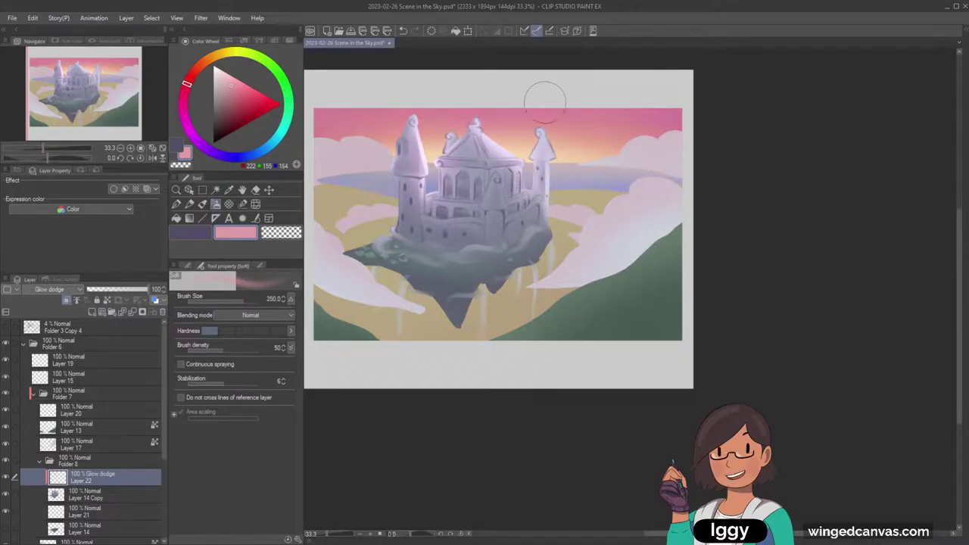
Strengthen the pink glow along the right tower's outer side and roof at size 170.
key("[")
key("[")
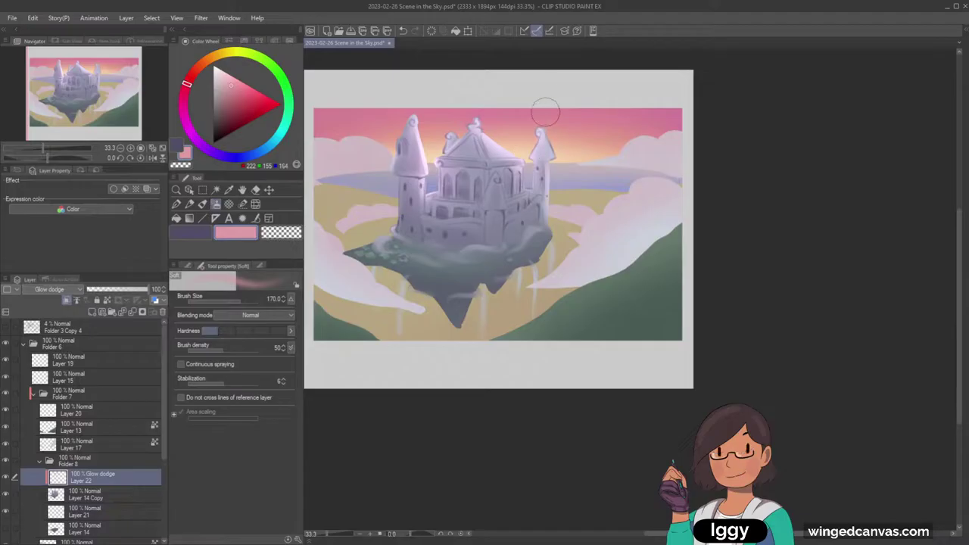
left_click_drag(559, 224, 556, 133)
left_click_drag(557, 199, 546, 111)
left_click_drag(553, 147, 542, 125)
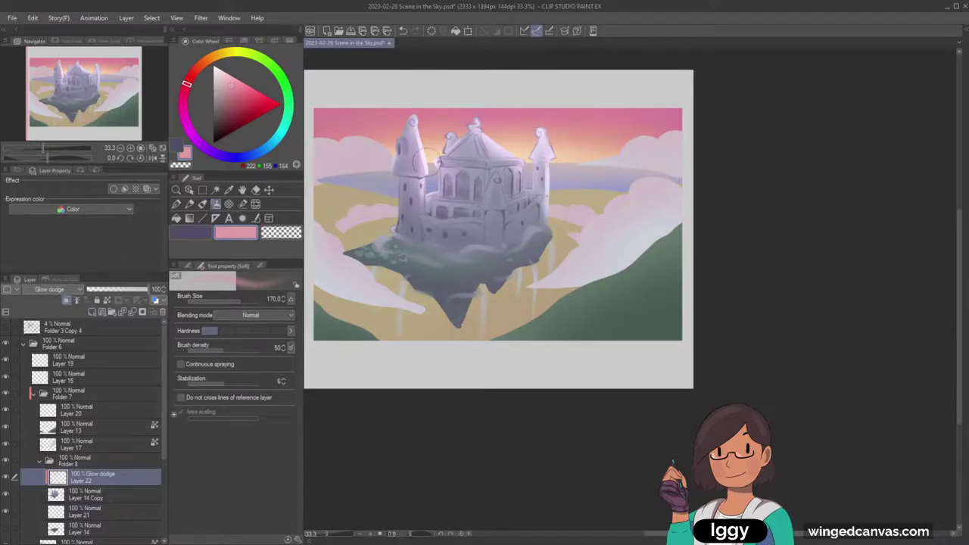
Add pink glow to the outer edge of the left tower's roof at size 120.
key("[")
key("[")
mouse_move(389, 156)
left_mouse_down()
mouse_move(401, 126)
mouse_move(396, 152)
left_mouse_up()
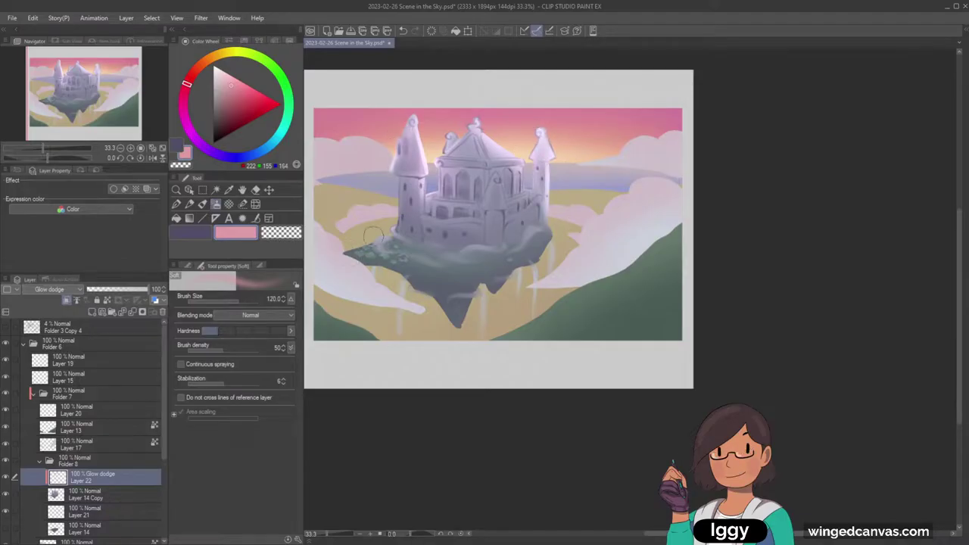
Add a clipped layer above the Glow dodge layer and set its blending mode to Multiply.
left_click(93, 312)
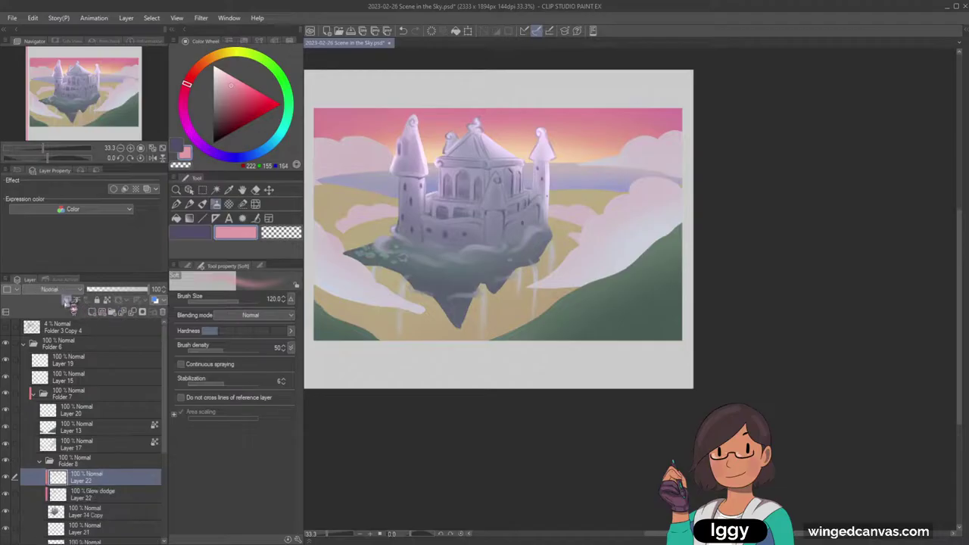
left_click(65, 45)
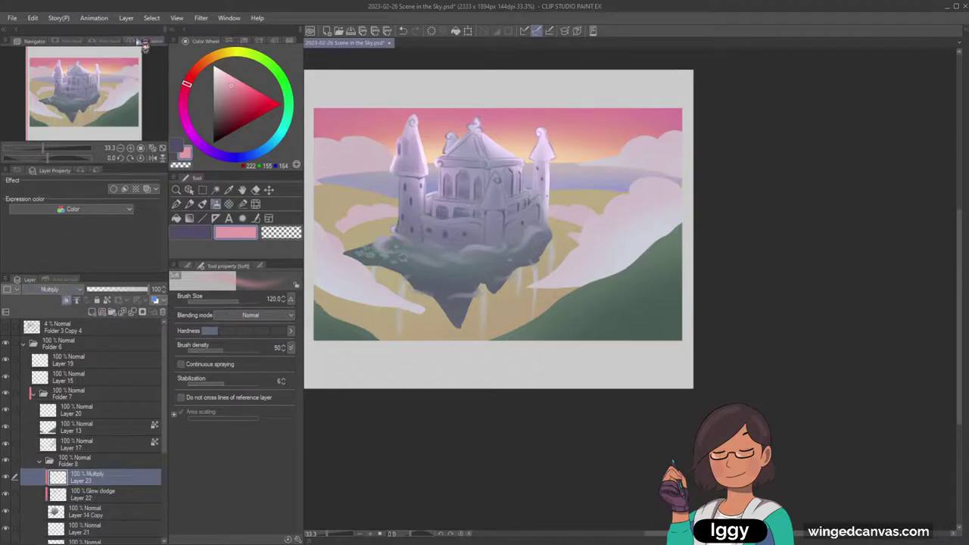
Choose a muted blue-violet (157, 161, 191) and test it with airbrushed shadow strokes down the left tower.
left_click(215, 153)
left_click_drag(227, 160, 246, 149)
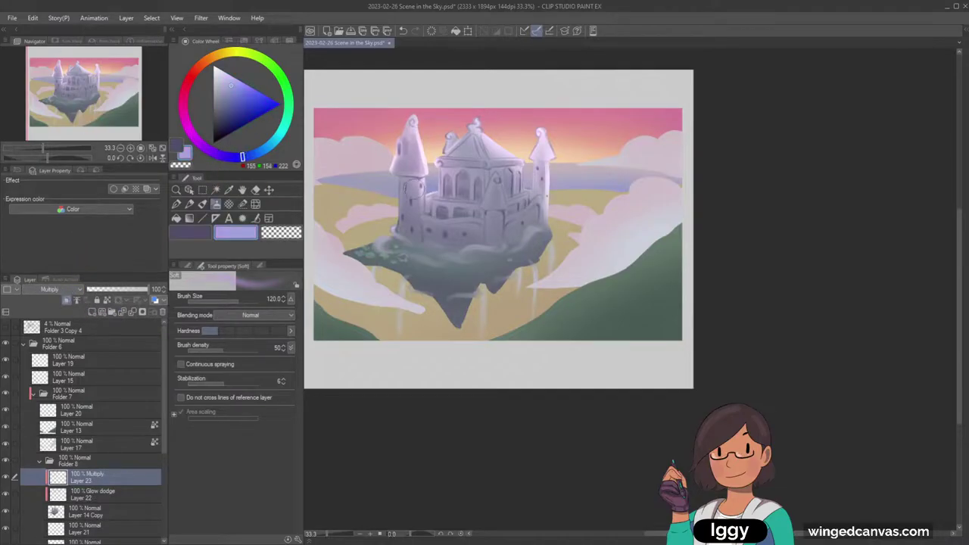
left_click_drag(414, 187, 414, 233)
key("ctrl+z")
key("bracketleft")
left_click_drag(403, 162, 407, 235)
key("ctrl+z")
left_click(231, 83)
left_click_drag(406, 156, 407, 241)
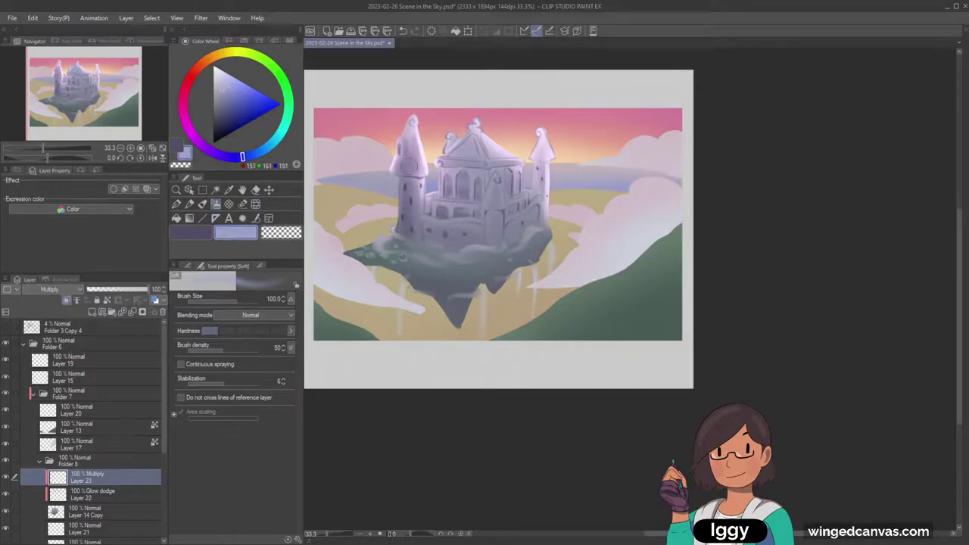
key("ctrl+z")
Airbrush the blue-violet shadow from the left tower down across the castle's lower front wall with a larger brush.
key("bracketright")
key("bracketright")
key("bracketright")
mouse_move(411, 157)
left_mouse_down()
mouse_move(406, 242)
mouse_move(458, 238)
left_mouse_up()
Darken the floating island's ground beneath the castle with the shadow colour at size 400.
key("bracketright")
key("bracketright")
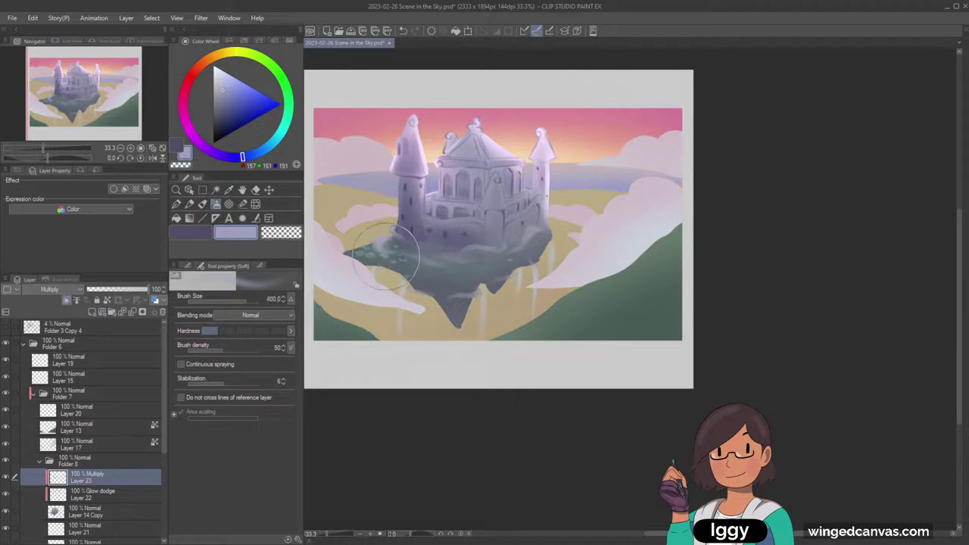
key("bracketright")
key("bracketright")
left_click_drag(404, 254, 479, 262)
Try another shadow pass over the island and the castle's base at size 250.
key("bracketleft")
key("bracketleft")
mouse_move(414, 253)
left_mouse_down()
mouse_move(441, 258)
mouse_move(409, 258)
left_mouse_up()
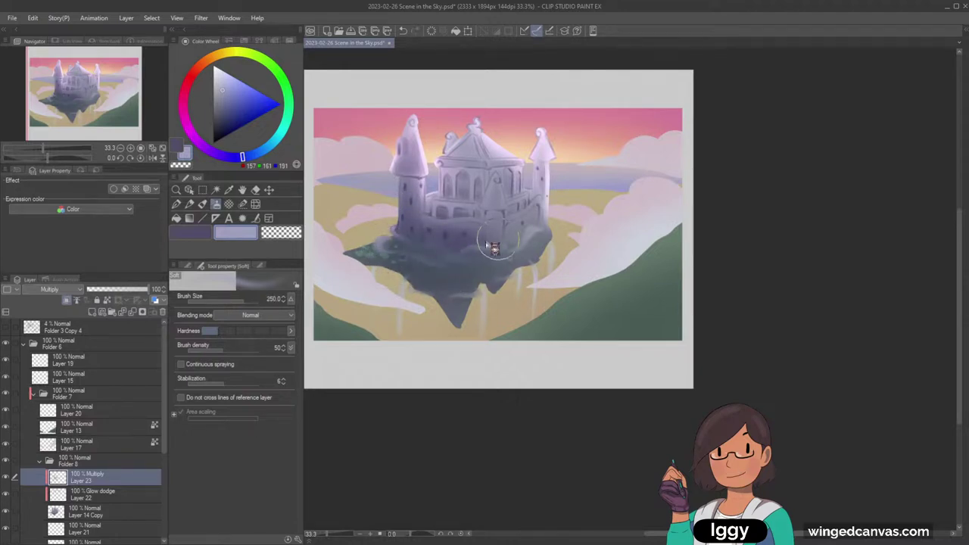
key("ctrl+z")
Shade the central hall's walls and the castle's lower wall with the blue-violet airbrush at about size 250.
key("bracketleft")
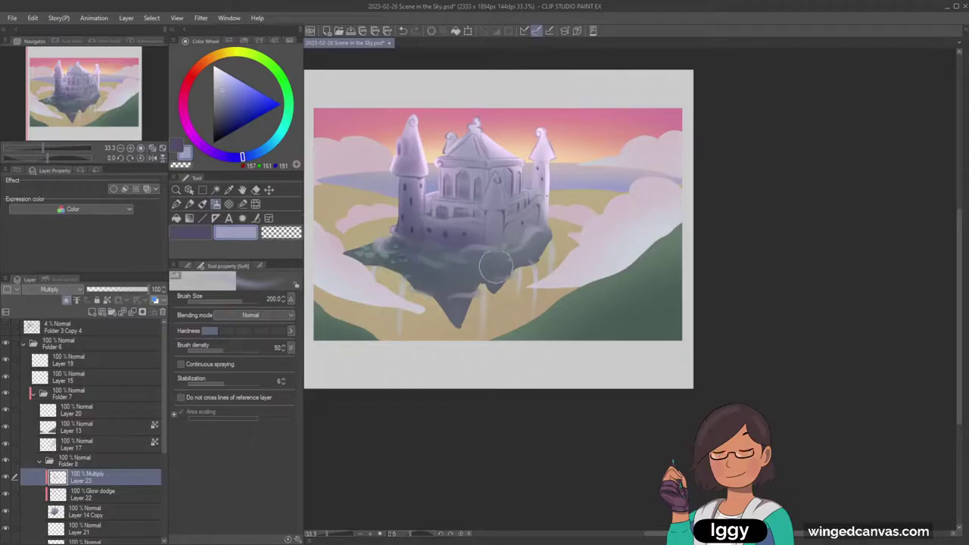
left_click_drag(460, 164, 450, 214)
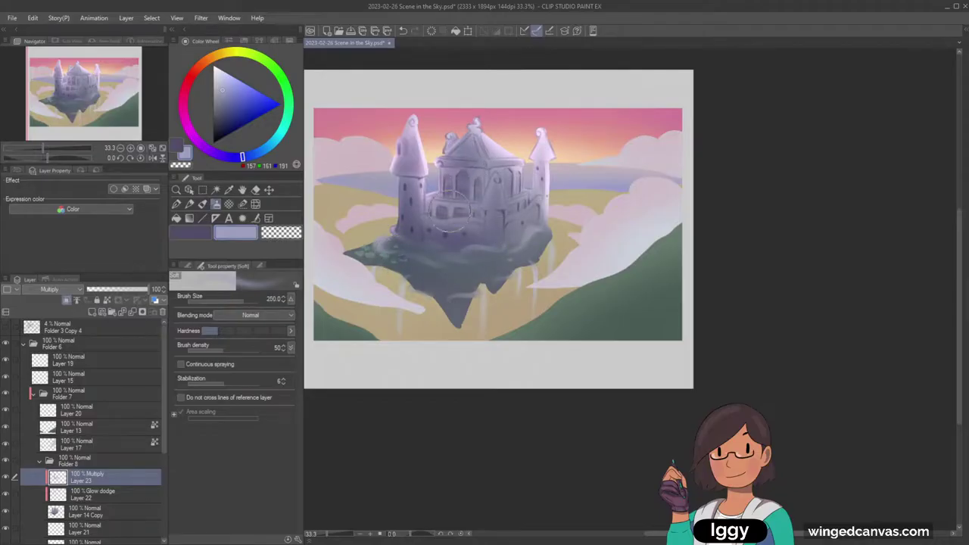
left_click_drag(522, 163, 498, 182)
key("bracketright")
mouse_move(519, 235)
left_mouse_down()
mouse_move(488, 267)
mouse_move(503, 249)
mouse_move(451, 261)
mouse_move(421, 237)
left_mouse_up()
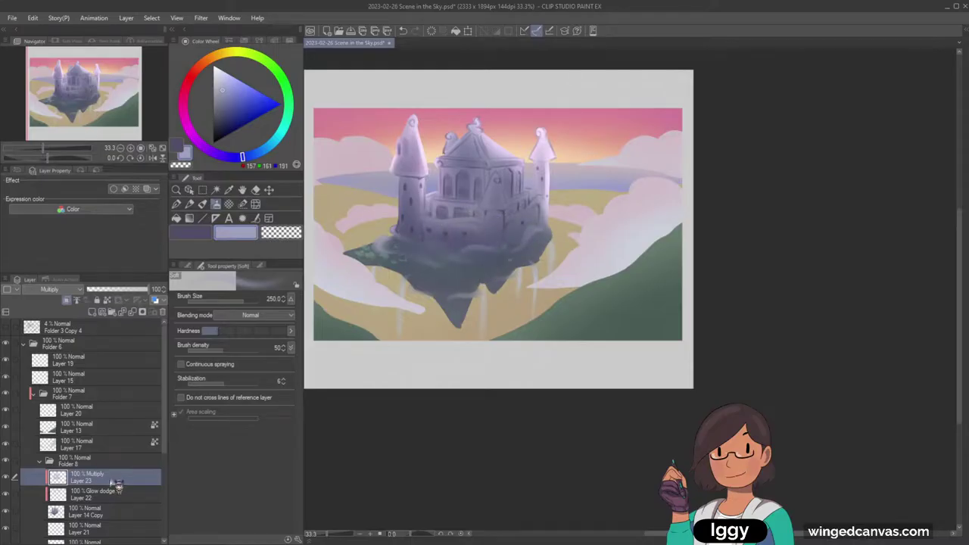
Add a clipped Normal layer above the Multiply layer and choose a soft yellow at airbrush size 150.
left_click(110, 491)
left_click(110, 480)
left_click(92, 312)
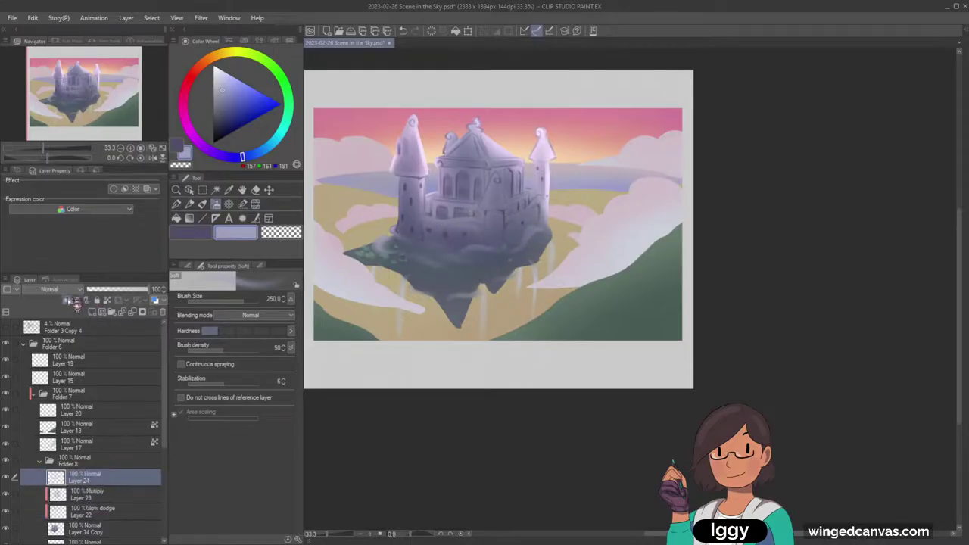
left_click(217, 61)
left_click(235, 80)
key("bracketleft")
key("bracketleft")
key("bracketleft")
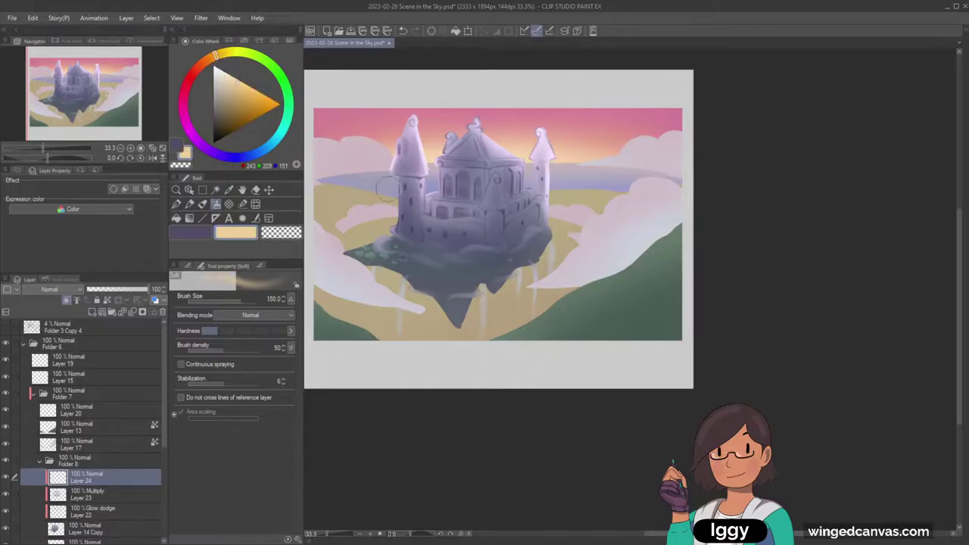
Try out pale cream and light yellow at small airbrush sizes, and discard the newly added layer.
key("bracketleft")
left_click(225, 72)
key("bracketleft")
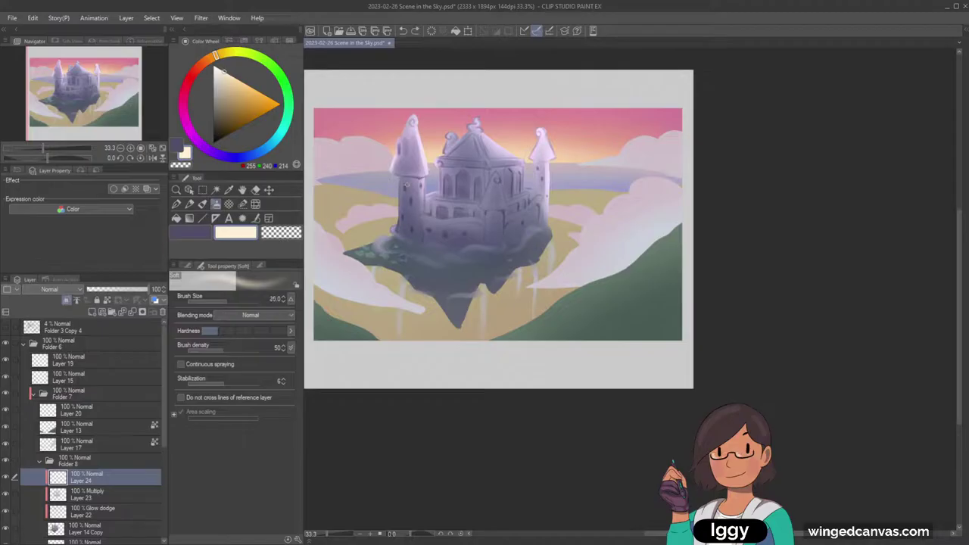
key("bracketright")
key("bracketright")
key("bracketright")
left_click(268, 78)
key("bracketleft")
key("bracketleft")
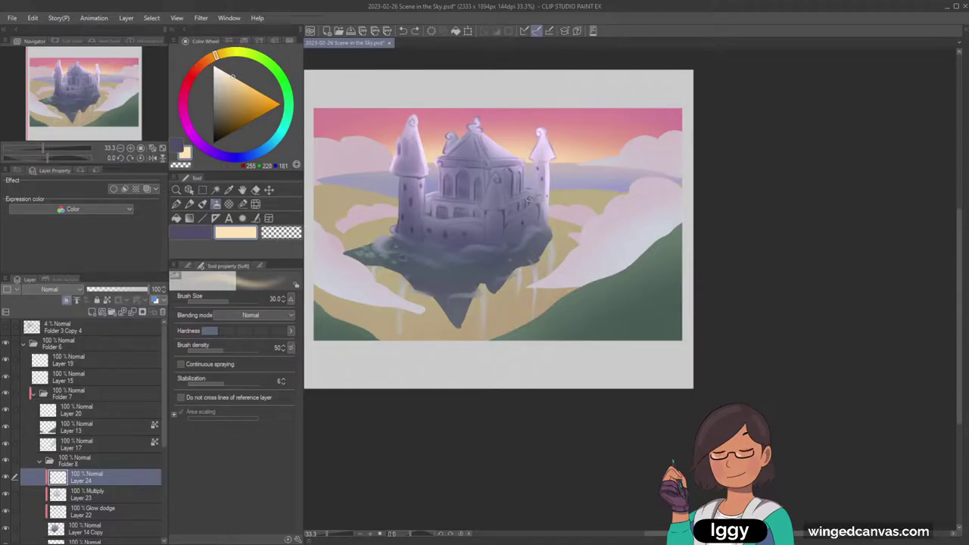
key("ctrl+e")
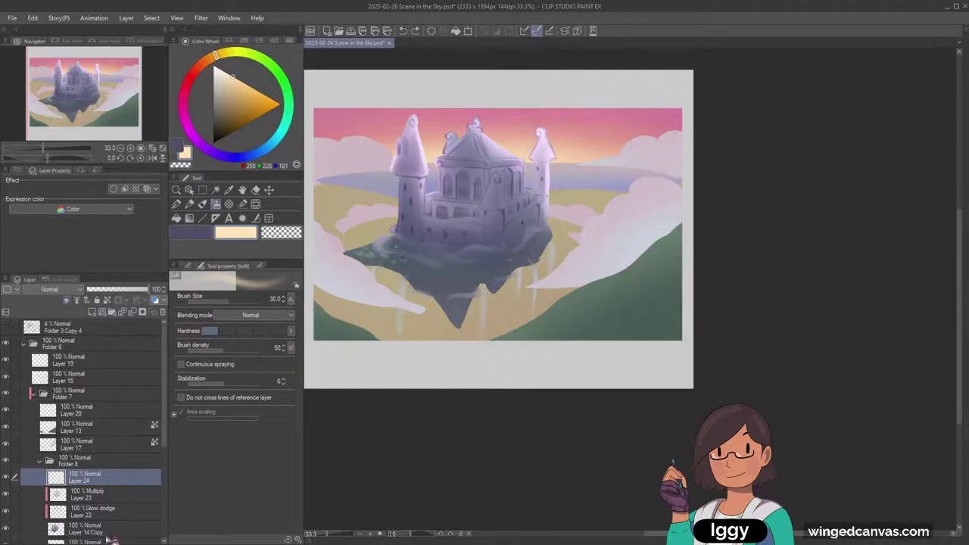
Select the Glow dodge layer and sample its pink using the Eyedropper's Pick up color from layer option.
left_click(112, 496)
left_click(229, 189)
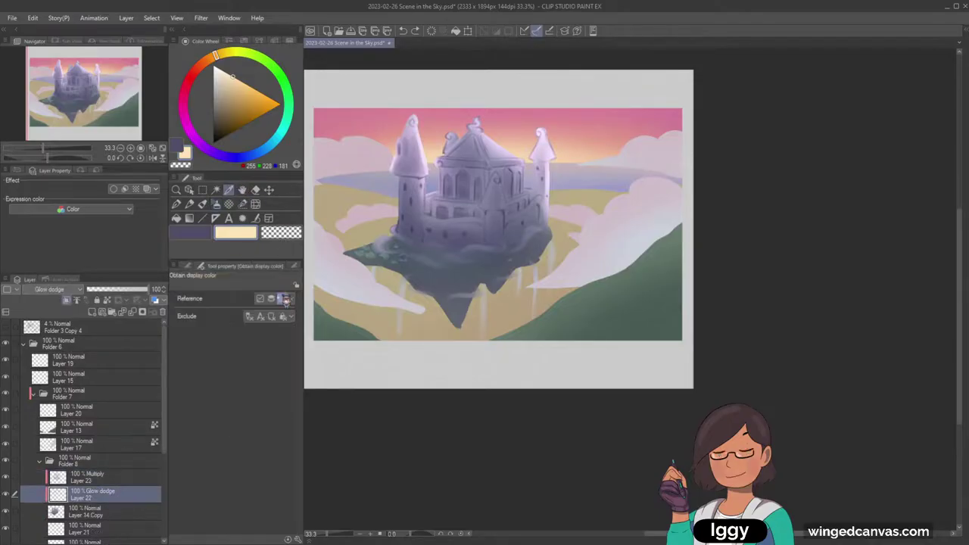
left_click(192, 268)
left_click(265, 298)
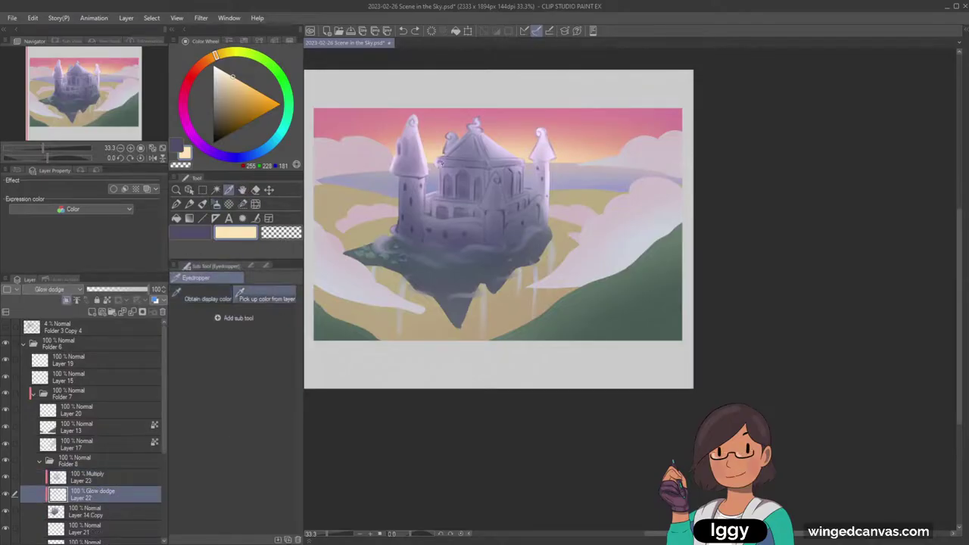
left_click(430, 160)
key("b")
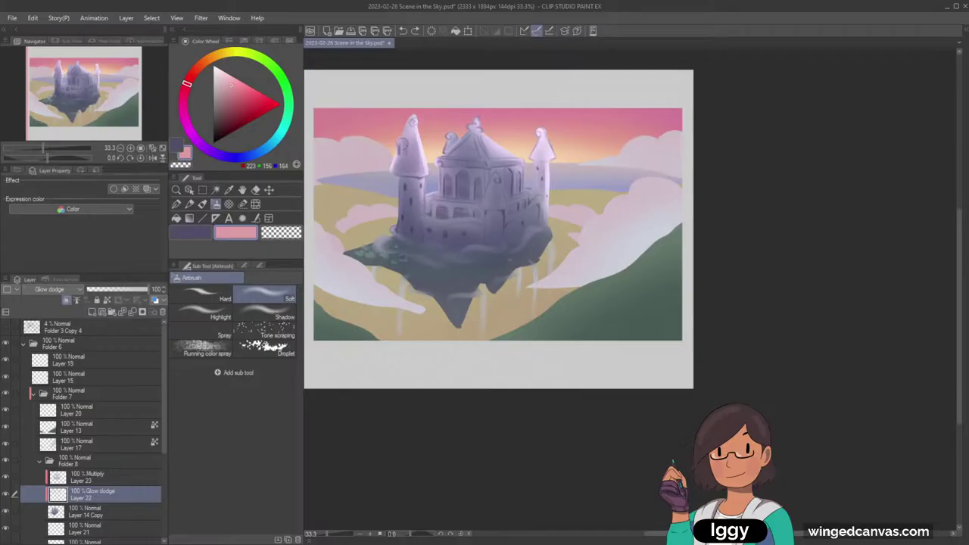
Airbrush the sampled pink glow over the left tower's roof with an enlarged brush.
key("bracketright")
key("bracketright")
key("bracketright")
key("bracketright")
key("bracketright")
left_click_drag(388, 179, 425, 98)
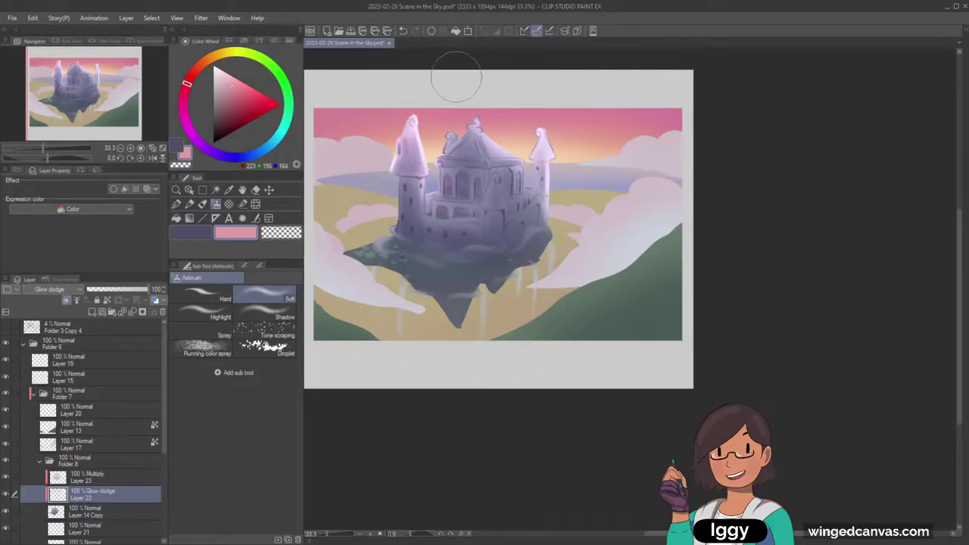
key("ctrl+z")
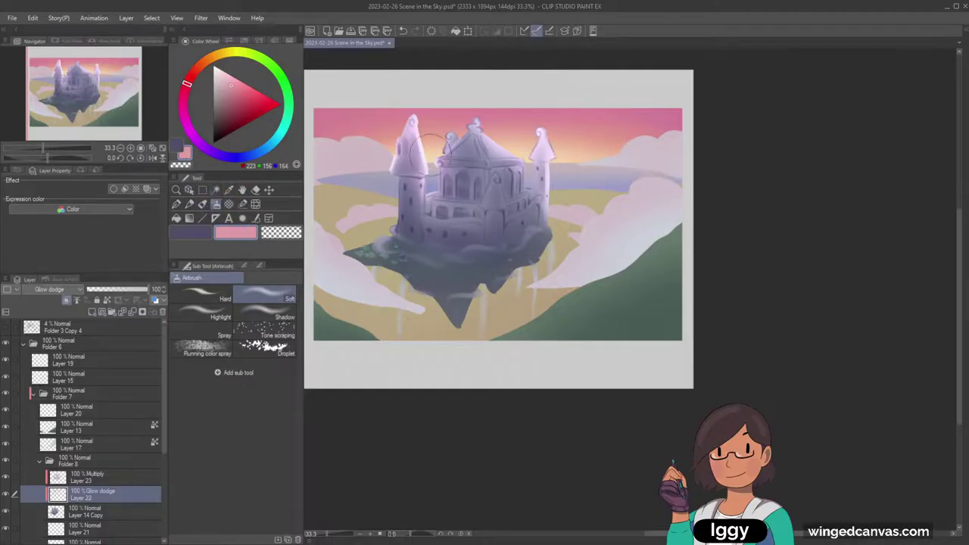
Shade around the central hall's windows in dark violet (82, 77, 105) on the Multiply layer.
left_click(206, 234)
left_click(106, 479)
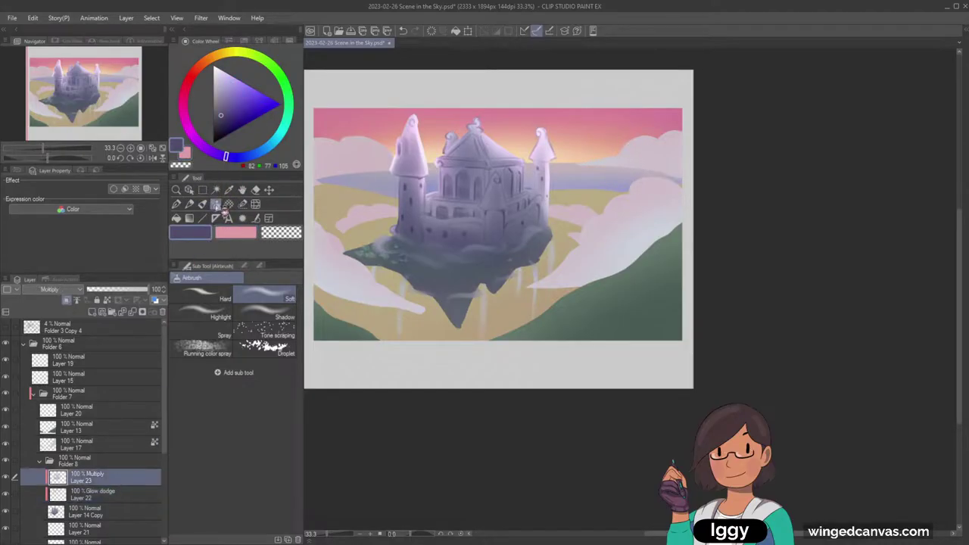
mouse_move(456, 189)
left_mouse_down()
mouse_move(483, 138)
mouse_move(461, 170)
mouse_move(474, 137)
mouse_move(493, 167)
mouse_move(479, 165)
mouse_move(503, 178)
mouse_move(479, 143)
mouse_move(495, 183)
mouse_move(442, 188)
mouse_move(445, 217)
left_mouse_up()
key("ctrl+z")
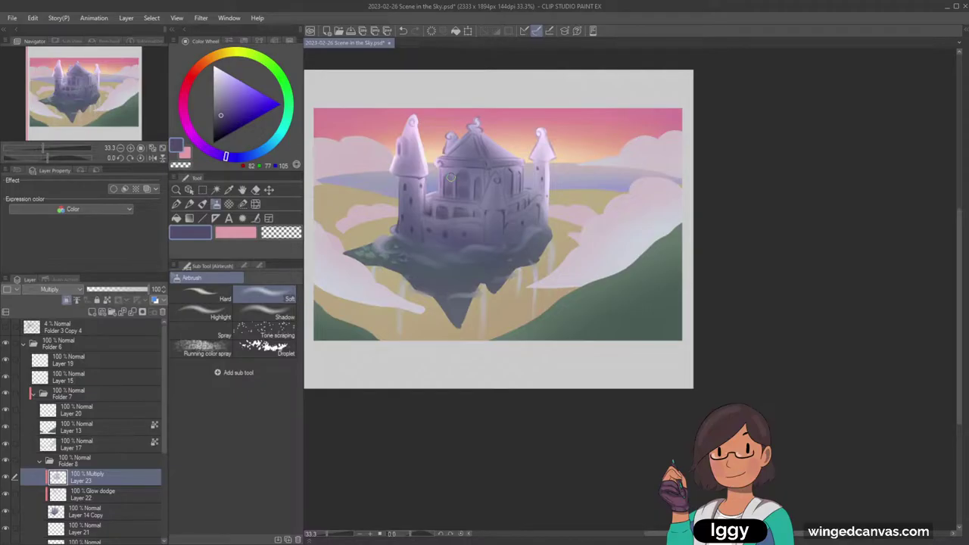
Select the foreground cloud layer from the canvas and check its contents by hiding and showing it.
left_click(177, 190)
left_click_drag(409, 247, 334, 250)
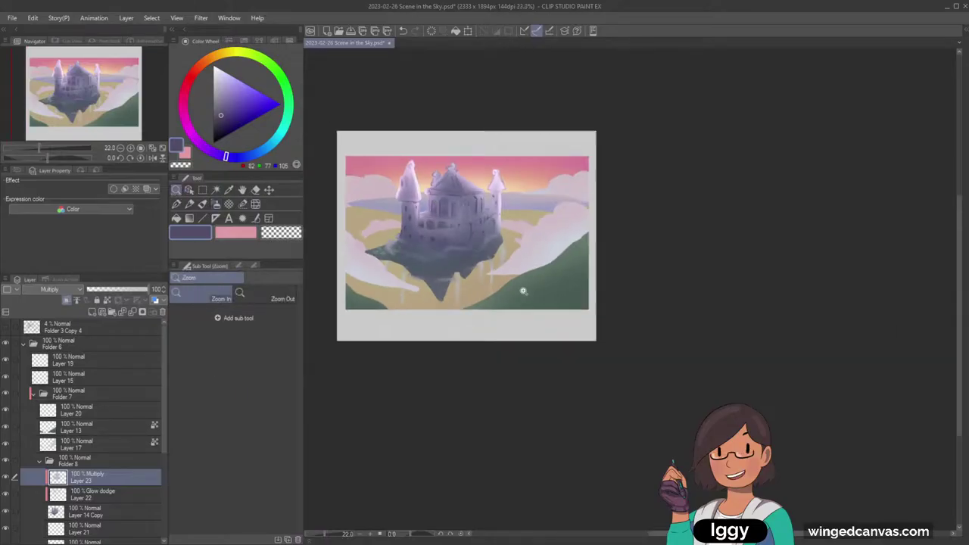
left_click_drag(522, 290, 556, 290)
key("o")
left_click(331, 257)
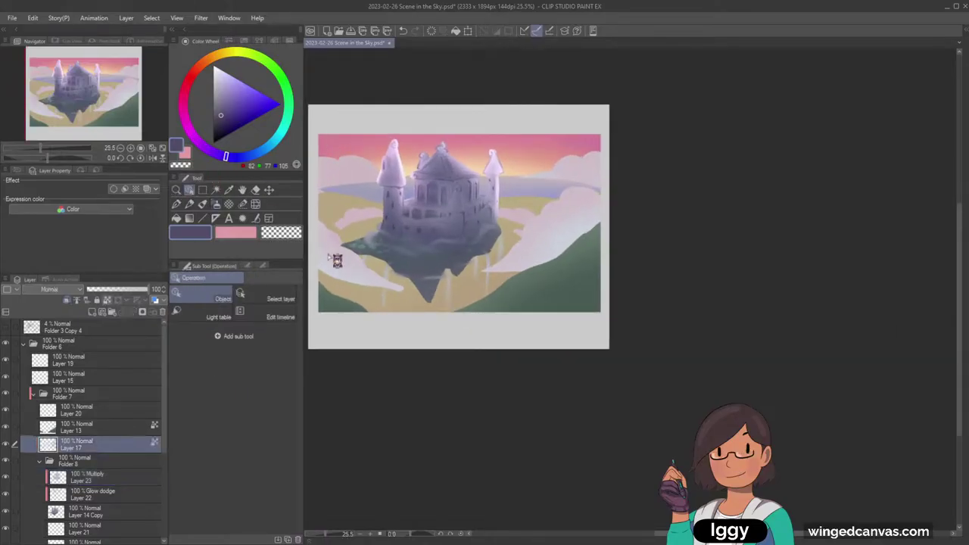
left_click(6, 443)
left_click(5, 443)
Unlock the foreground cloud layer's transparent pixels and choose a grey-violet cloud shadow colour for the oil pastel brush.
left_click(216, 204)
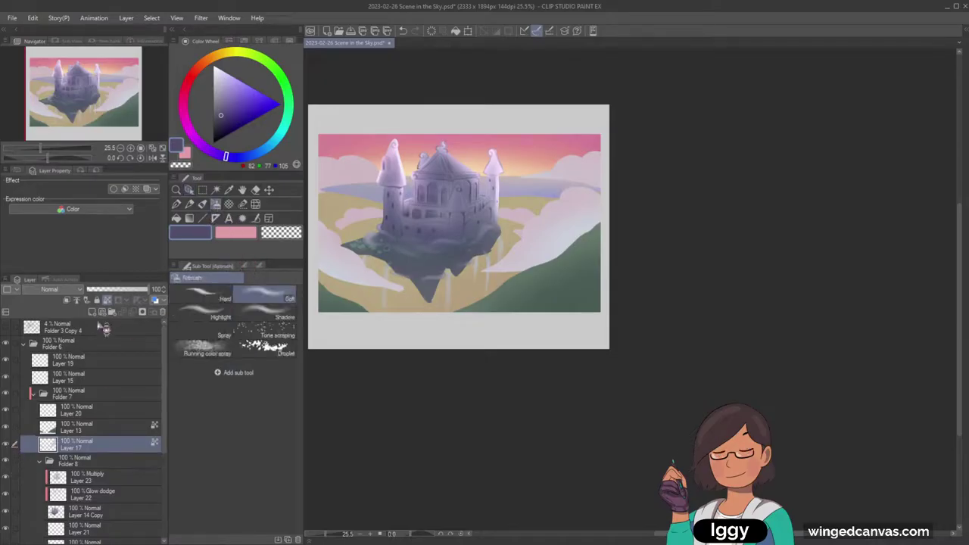
left_click(318, 242, "alt")
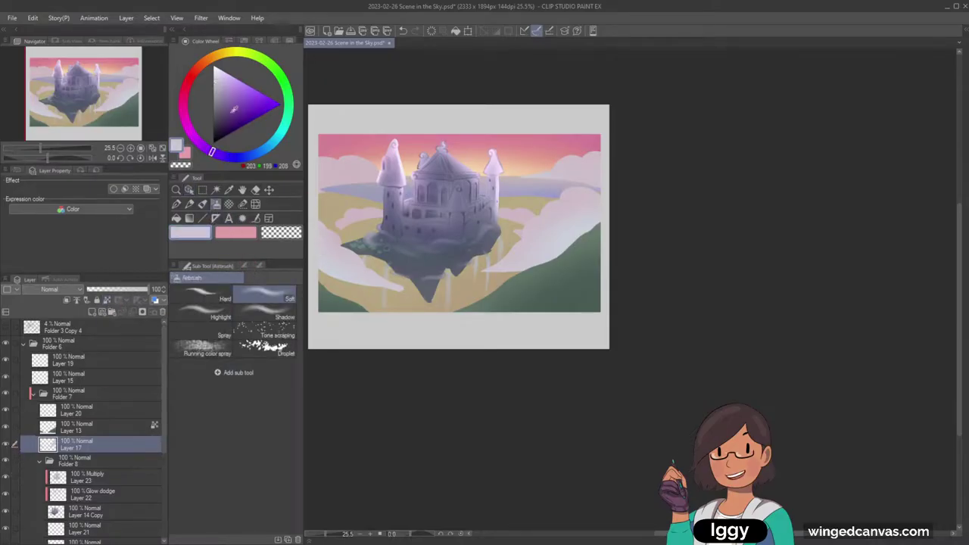
left_click(219, 97)
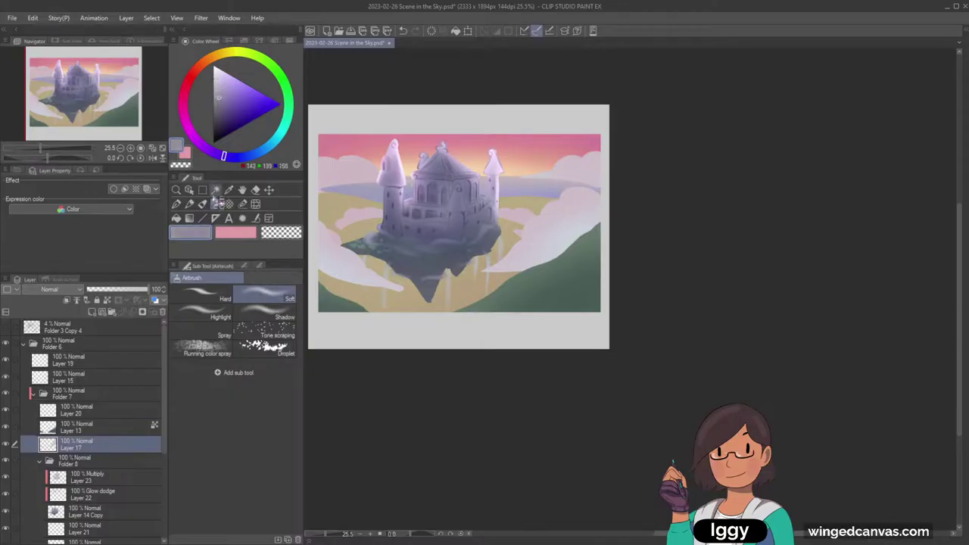
left_click(203, 203)
Paint soft lavender shadows over the left and right foreground clouds, sampling the colour from the clouds.
mouse_move(314, 247)
left_mouse_down()
mouse_move(332, 284)
mouse_move(321, 277)
mouse_move(326, 263)
mouse_move(341, 269)
mouse_move(225, 95)
mouse_move(330, 263)
mouse_move(358, 279)
mouse_move(398, 275)
mouse_move(356, 284)
mouse_move(392, 291)
left_mouse_up()
left_click(225, 95)
key("ctrl+z")
left_click(327, 265, "alt")
mouse_move(495, 270)
left_mouse_down()
mouse_move(554, 260)
mouse_move(491, 269)
mouse_move(562, 247)
mouse_move(540, 262)
mouse_move(608, 216)
left_mouse_up()
Deepen the right foreground cloud's shadow beside the green hill with a darker blue-violet (142, 140, 172) and a larger brush.
key("]")
key("]")
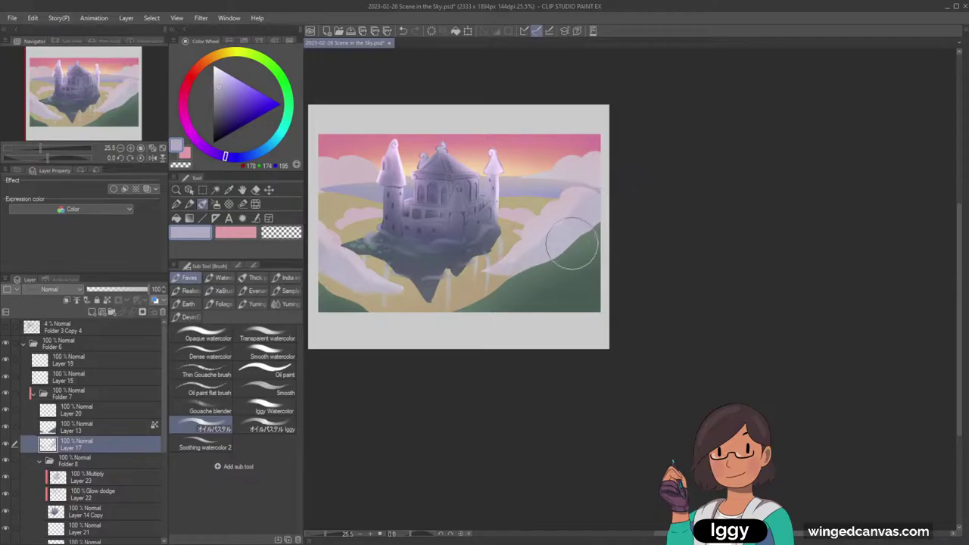
left_click_drag(223, 86, 222, 96)
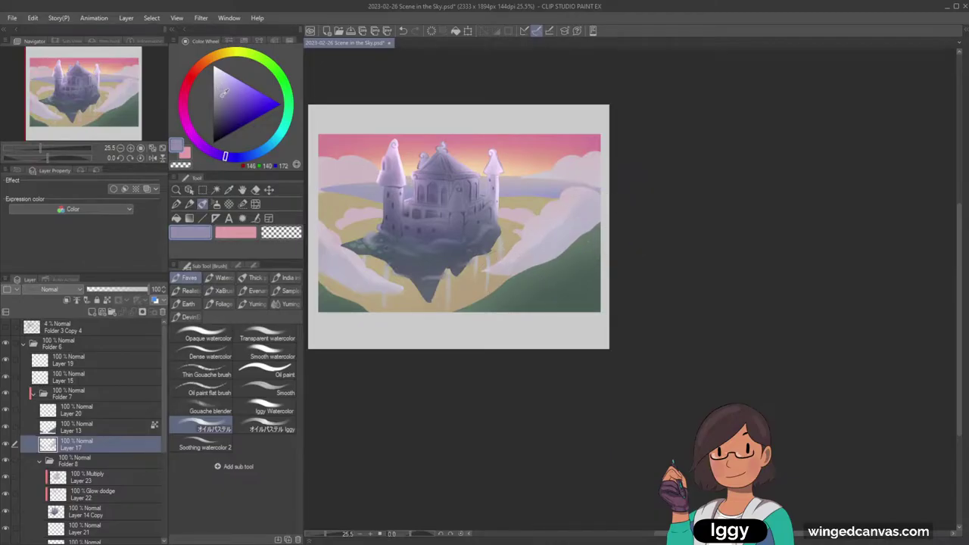
left_click(232, 159)
mouse_move(605, 220)
left_mouse_down()
mouse_move(587, 237)
mouse_move(582, 219)
mouse_move(574, 223)
mouse_move(573, 254)
mouse_move(537, 267)
mouse_move(581, 240)
left_mouse_up()
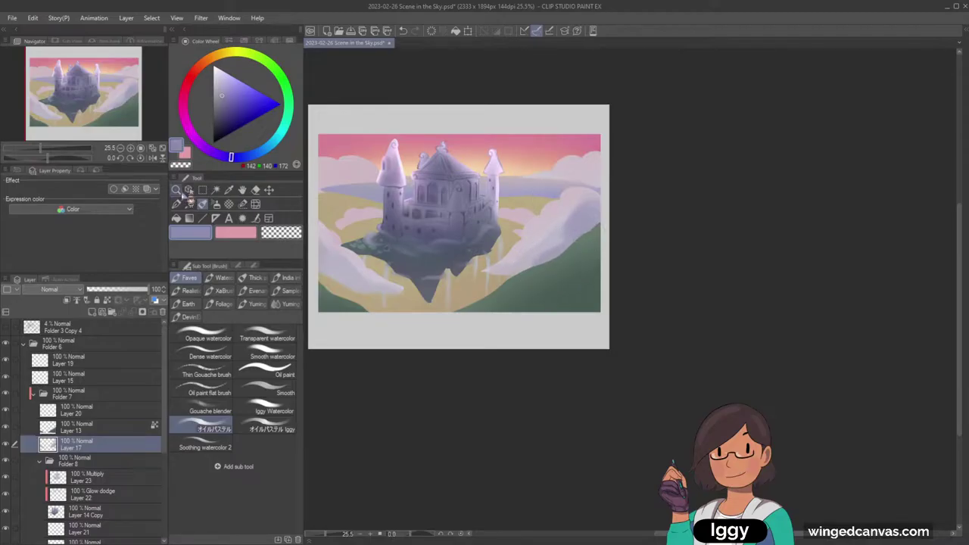
Select the yellow ground layer (Layer 12) from the canvas and choose a violet for the oil pastel brush.
left_click(190, 189)
left_click(390, 218)
left_click(337, 223)
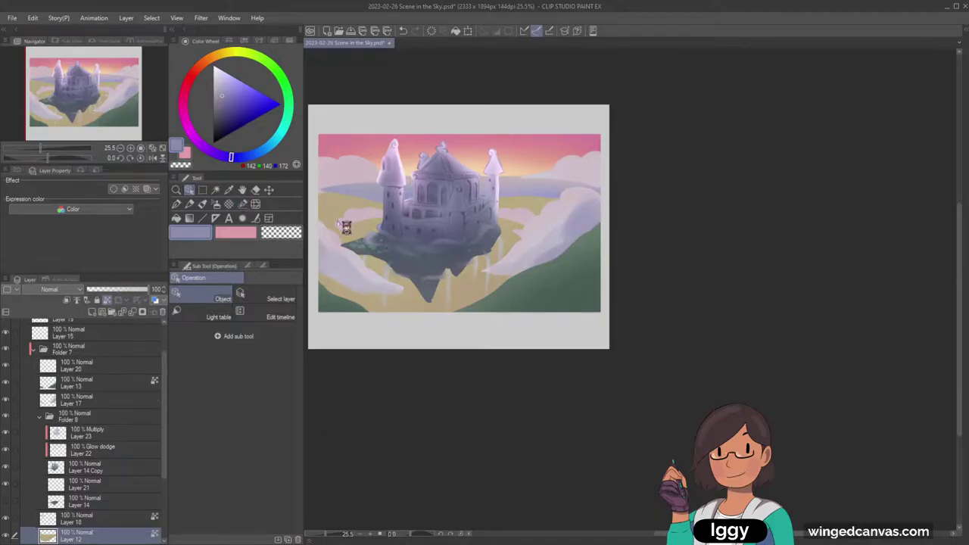
left_click(202, 203)
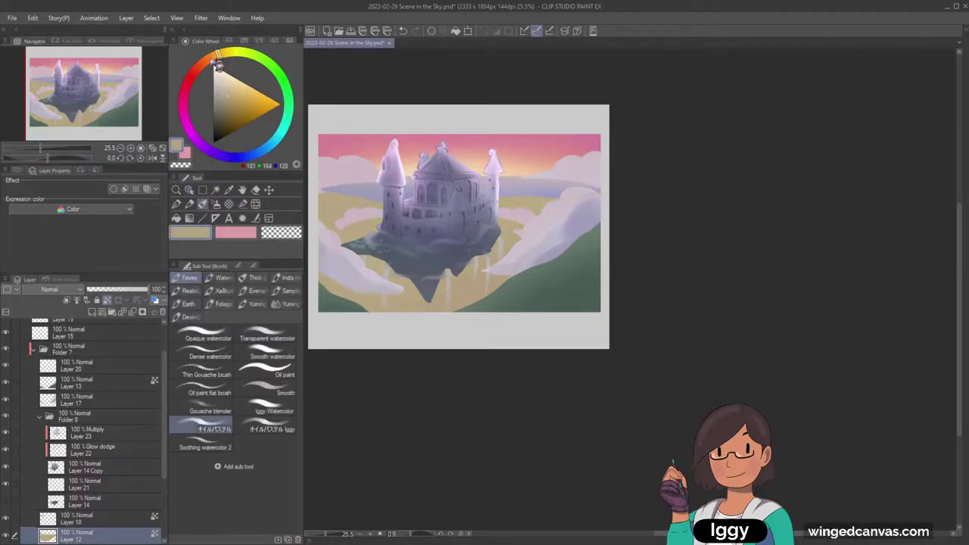
left_click_drag(218, 64, 203, 60)
left_click(233, 97)
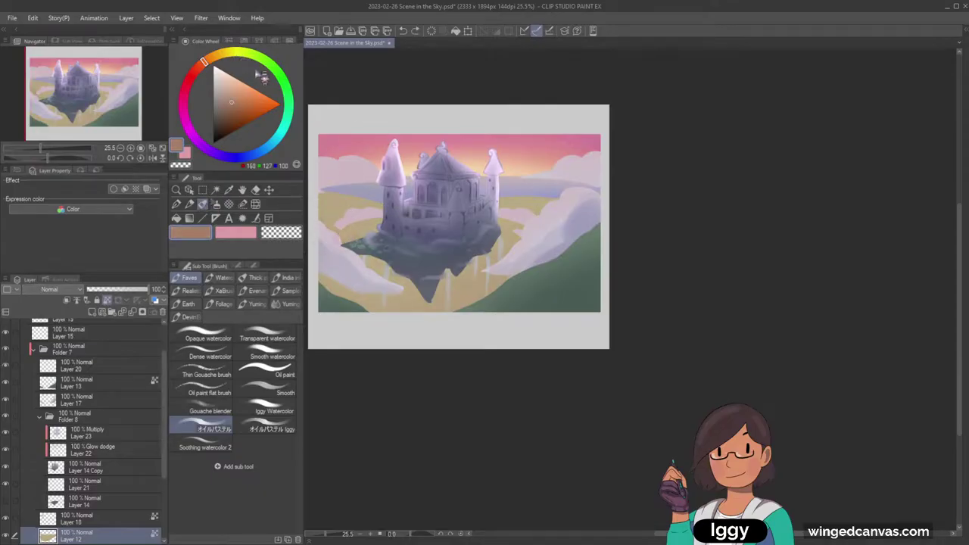
left_click(230, 157)
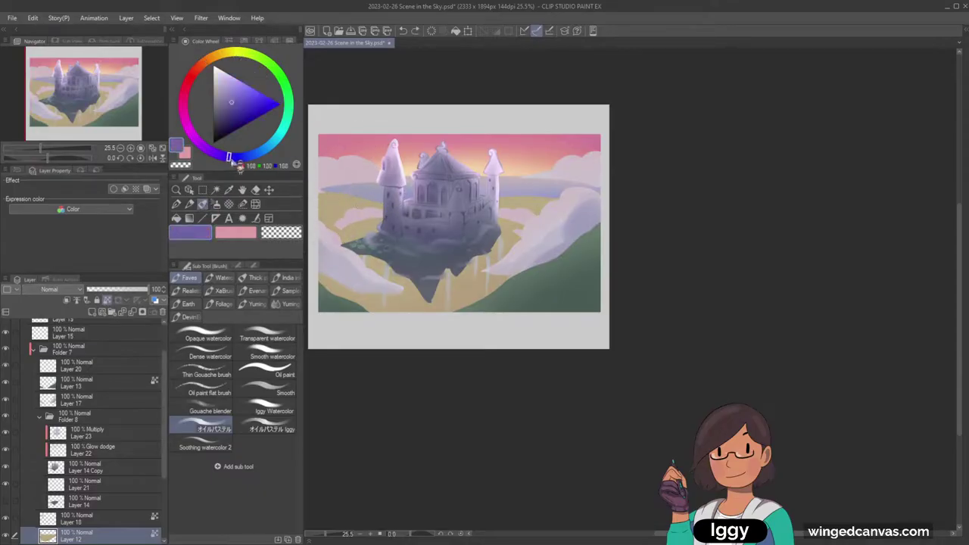
Shade the yellow ground left of and below the floating island with violet and a sampled warm grey (159, 145, 141).
mouse_move(331, 221)
left_mouse_down()
mouse_move(366, 242)
mouse_move(359, 245)
mouse_move(354, 231)
mouse_move(415, 248)
left_mouse_up()
left_click(335, 224, "alt")
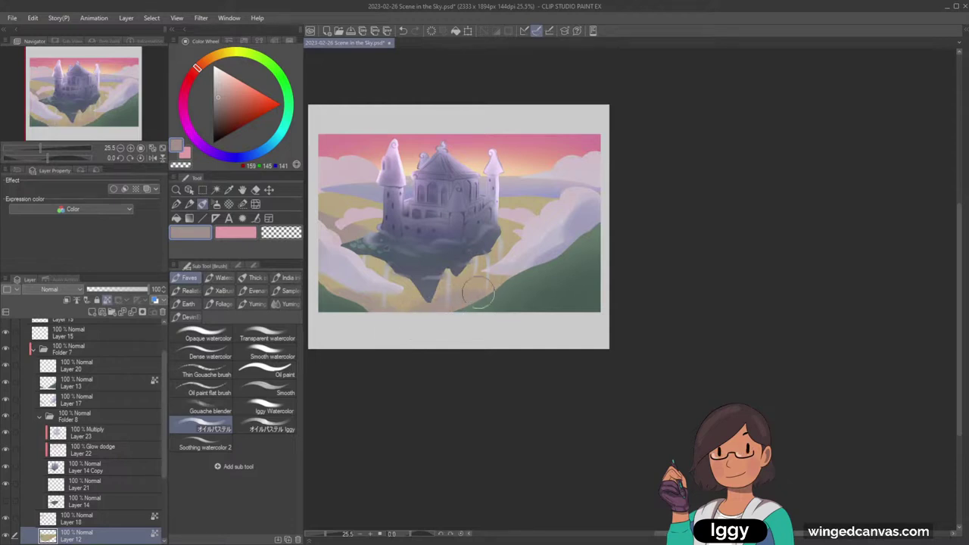
mouse_move(472, 275)
left_mouse_down()
mouse_move(476, 267)
mouse_move(456, 273)
left_mouse_up()
left_click_drag(389, 286, 434, 283)
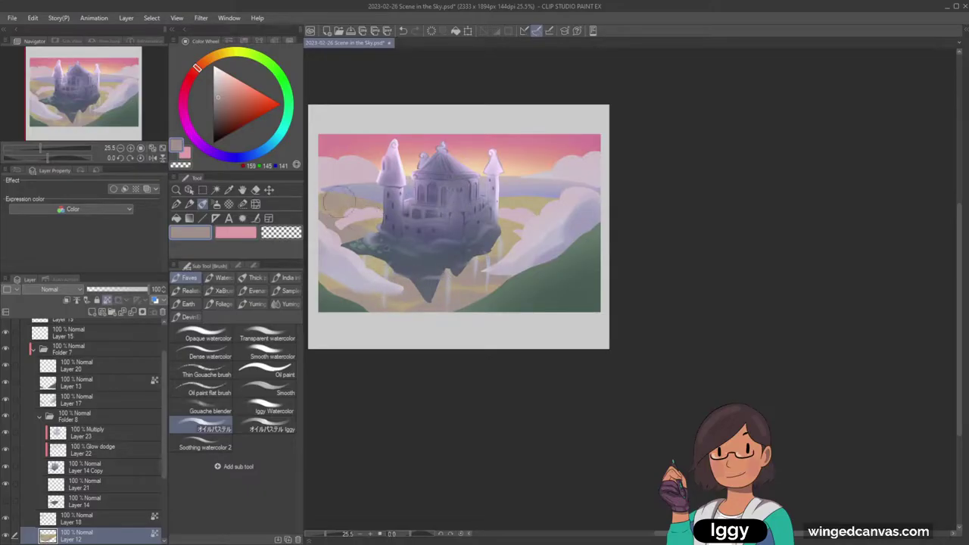
Paint the warm grey into the ground right of the island and touch up the left ground with sampled ochre.
mouse_move(556, 211)
left_mouse_down()
mouse_move(462, 210)
mouse_move(508, 205)
mouse_move(555, 222)
mouse_move(504, 240)
left_mouse_up()
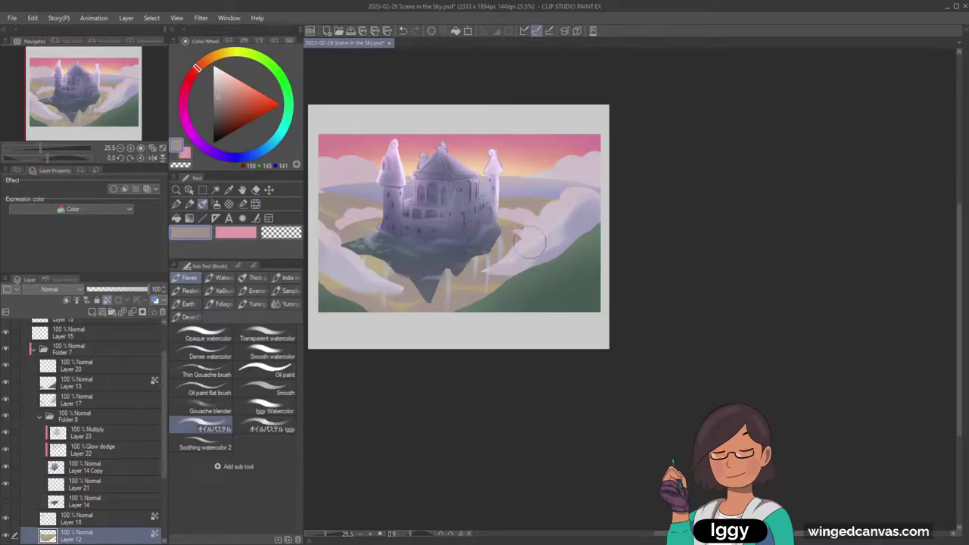
left_click(328, 280, "alt")
mouse_move(333, 222)
left_mouse_down()
mouse_move(343, 217)
mouse_move(322, 220)
left_mouse_up()
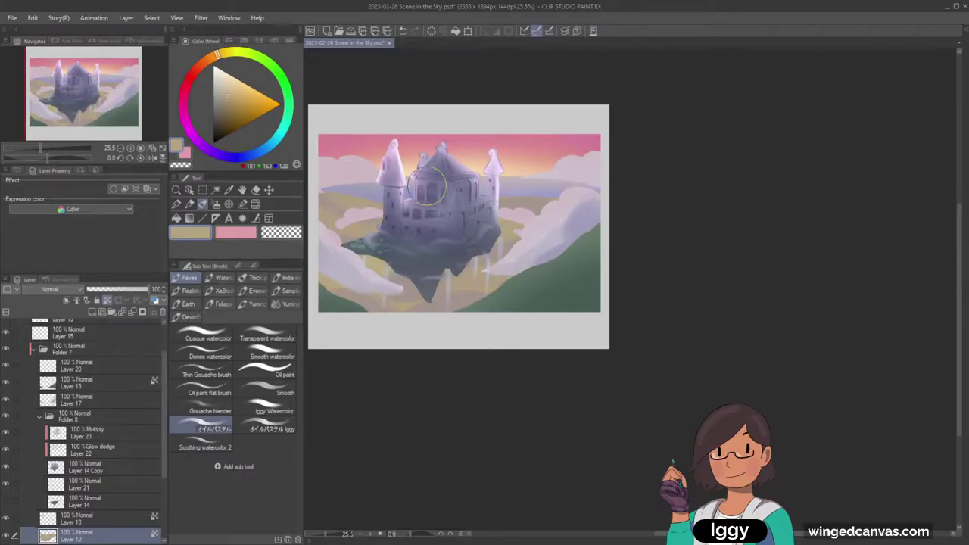
Select the green foreground hills (Layer 13), unlock their transparent pixels and soften their edges with a blur filter.
left_click(162, 149)
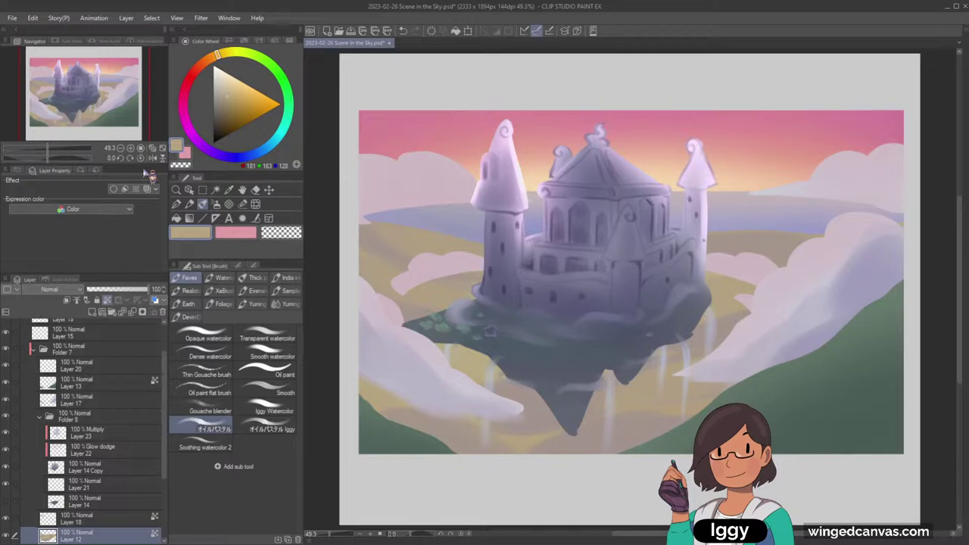
left_click(189, 189)
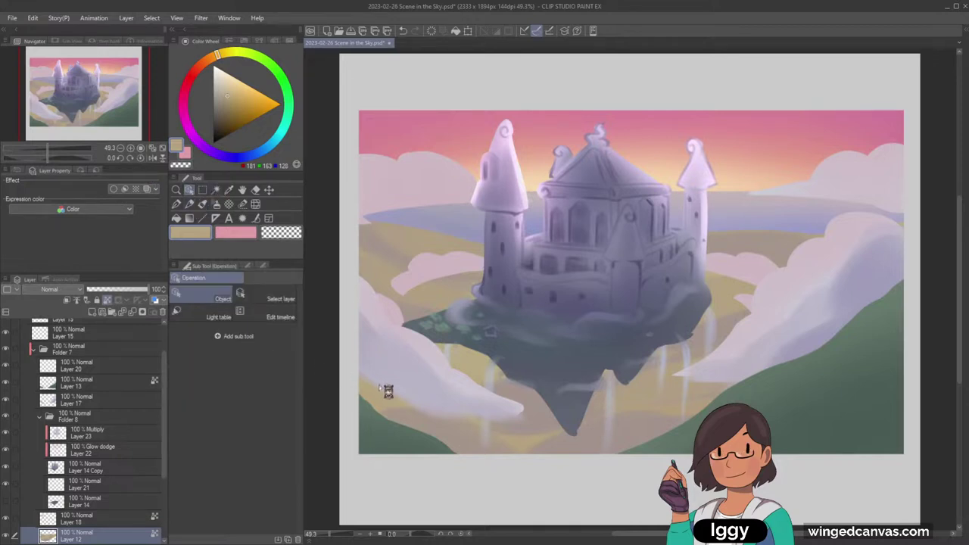
left_click(372, 423)
left_click(5, 383)
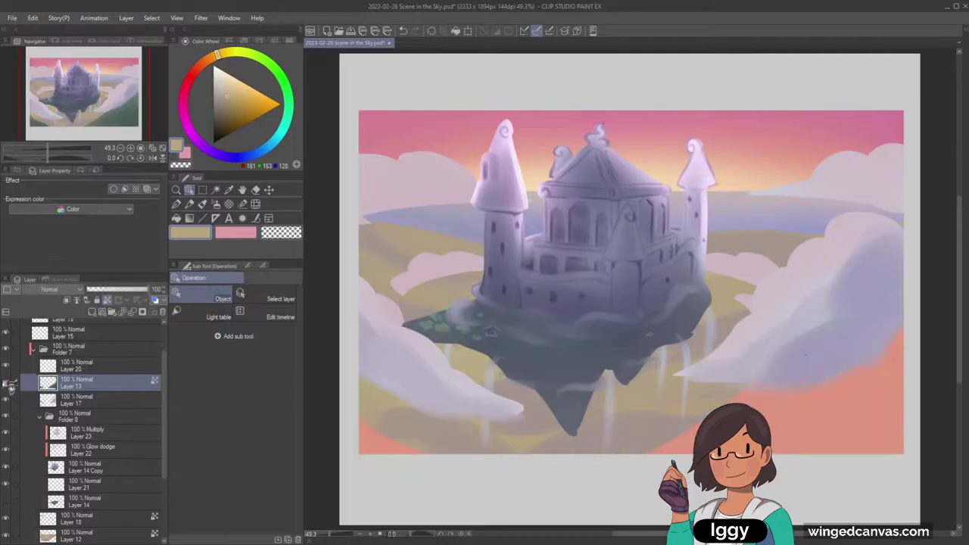
left_click(6, 383)
left_click(93, 100)
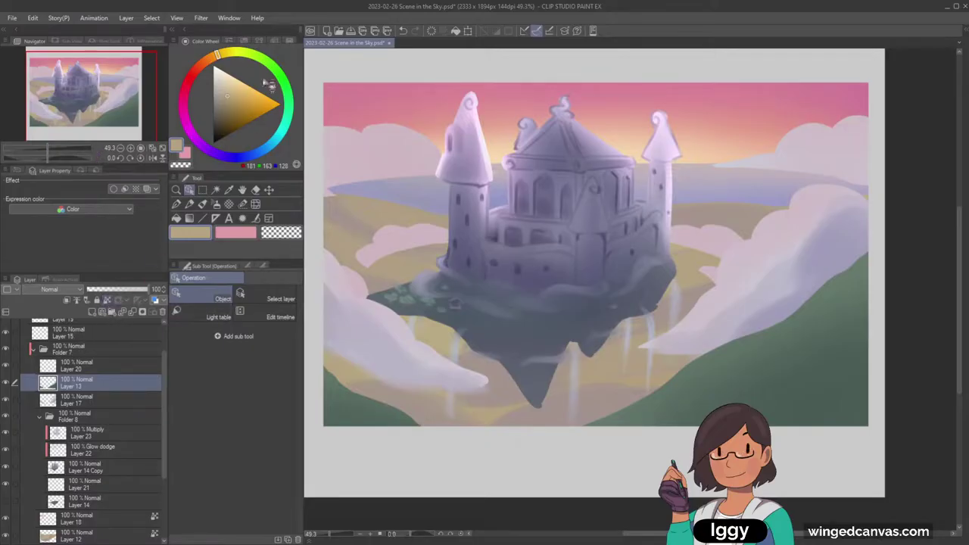
left_click(203, 21)
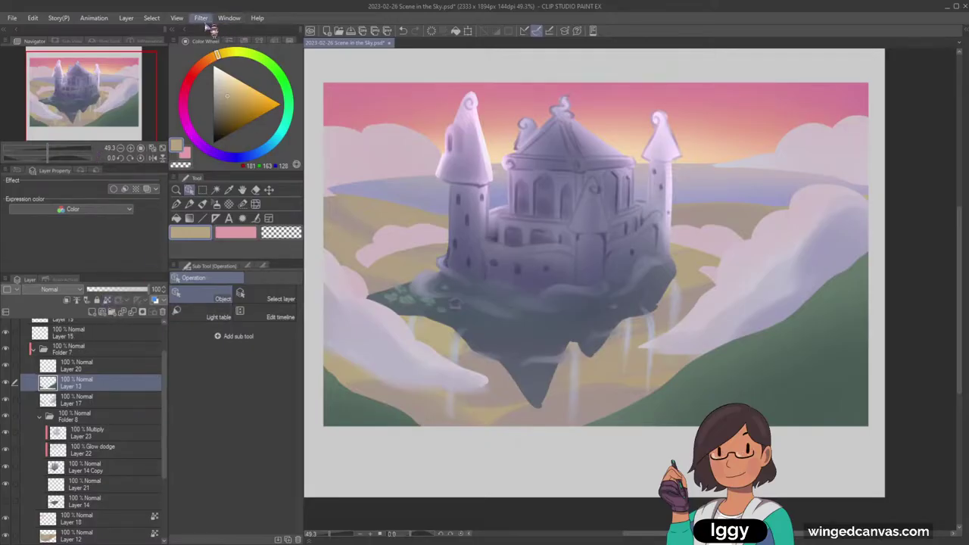
left_click(324, 56)
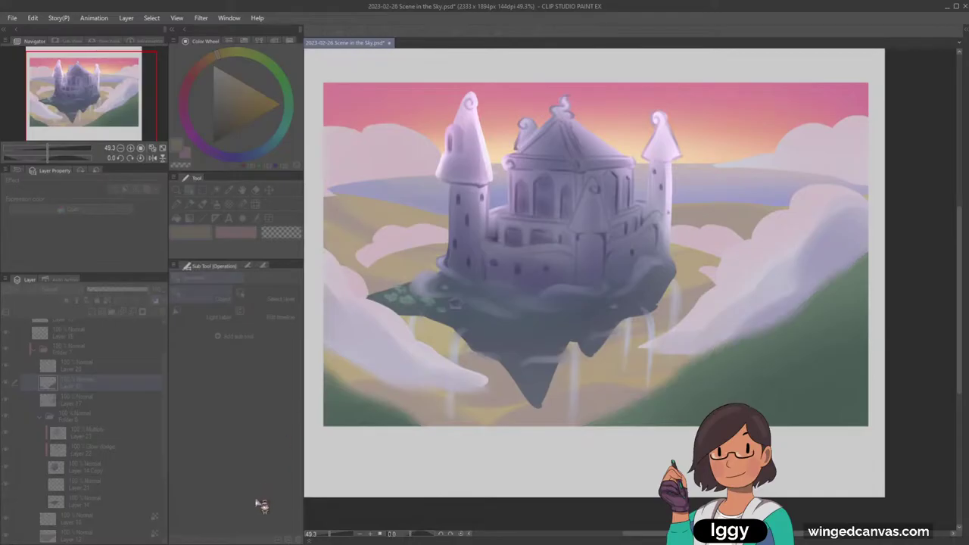
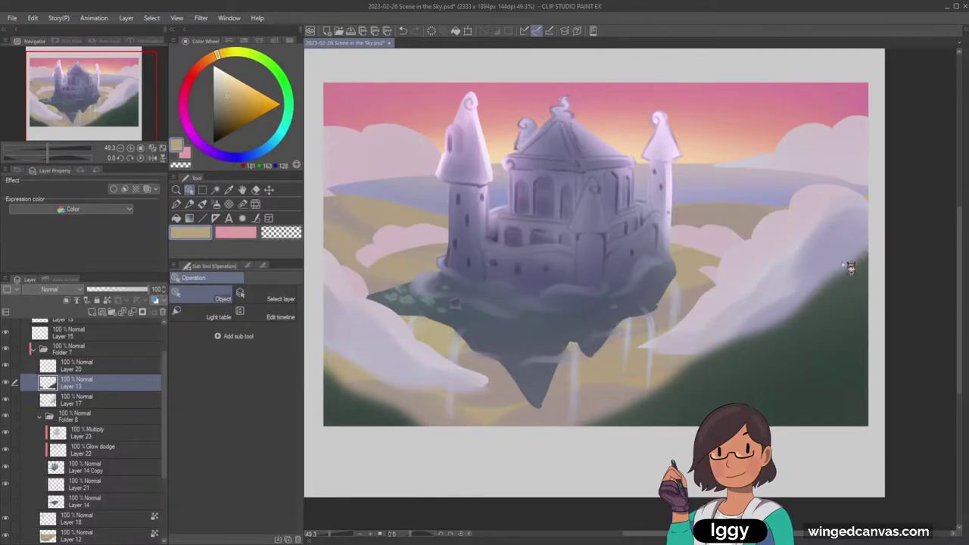
Add a new layer above the castle's Multiply shading layer and start painting small windows in golden yellow (245, 193, 93) with the oil pastel brush.
left_click(545, 242)
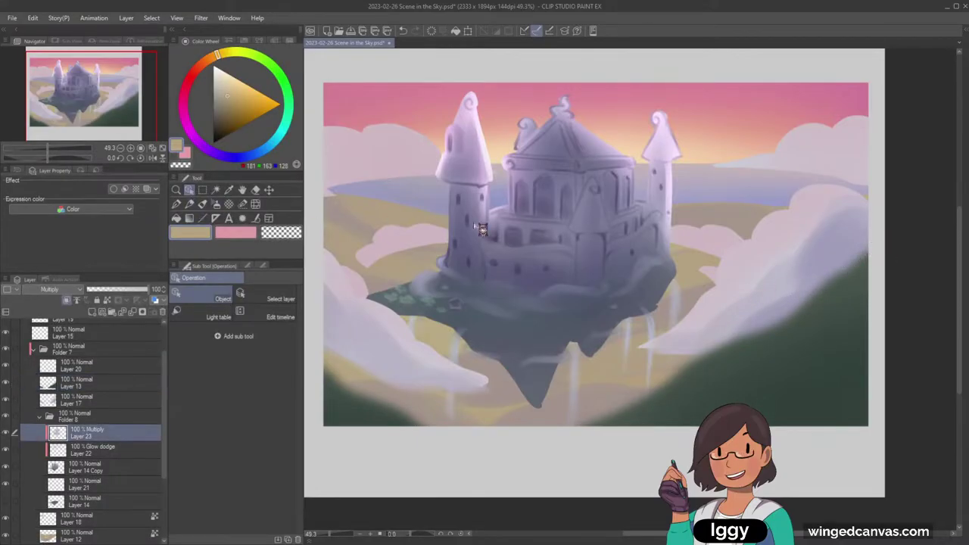
left_click(93, 312)
left_click(236, 233)
left_click(193, 233)
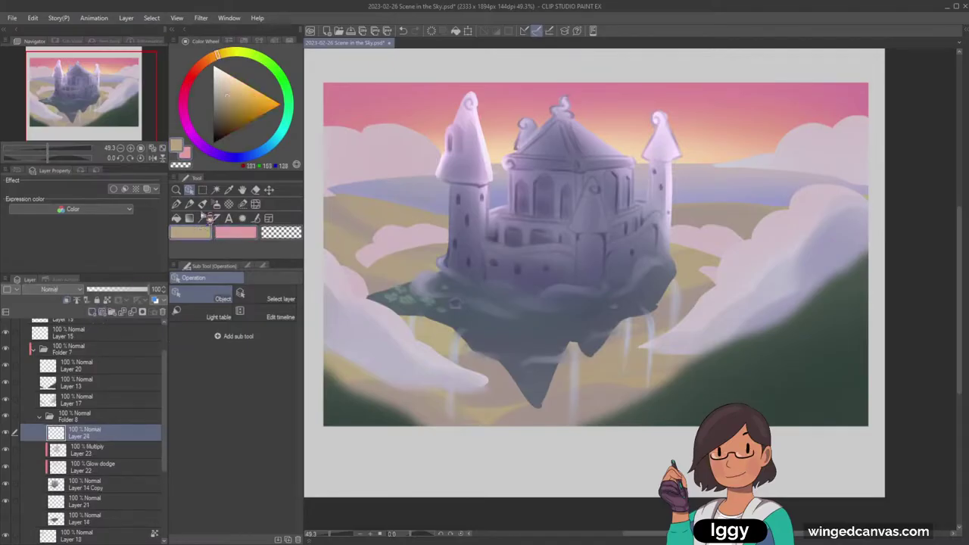
left_click(255, 91)
left_click(202, 204)
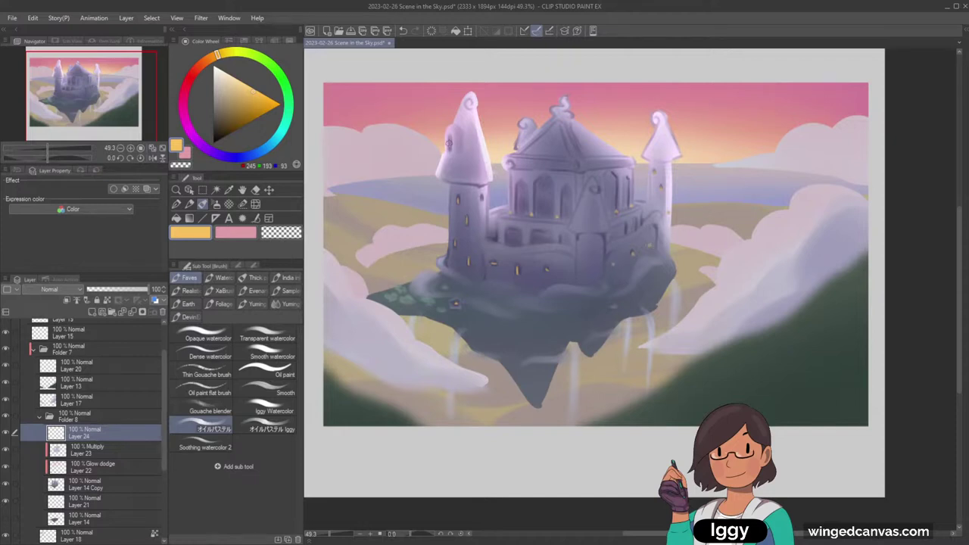
Paint the left tower's upper window and the main hall's arched and roof windows in the golden yellow.
key("ctrl+z")
left_click_drag(451, 138, 451, 149)
left_click(543, 186)
key("ctrl+z")
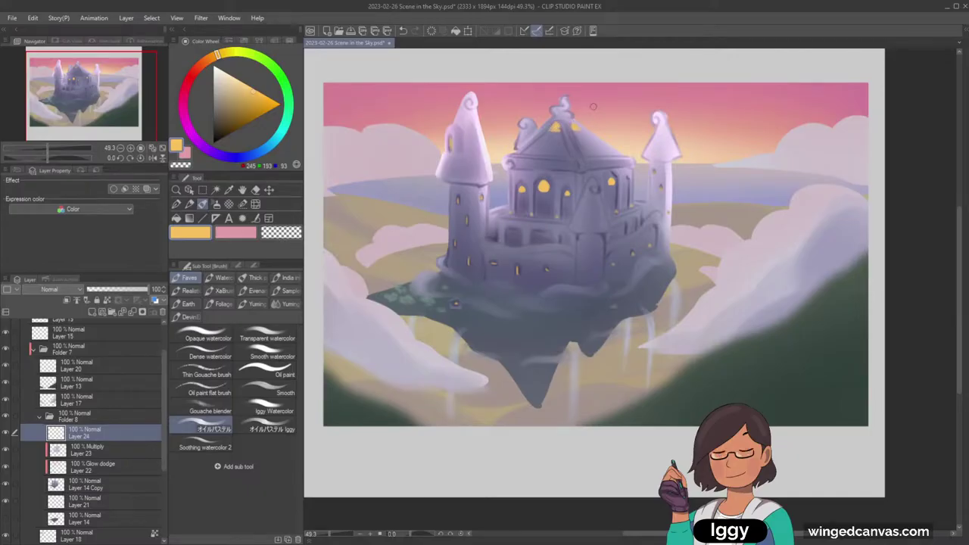
Add a Glow Dodge layer above the painted windows and airbrush a soft golden glow over the left tower's windows.
left_click(92, 312)
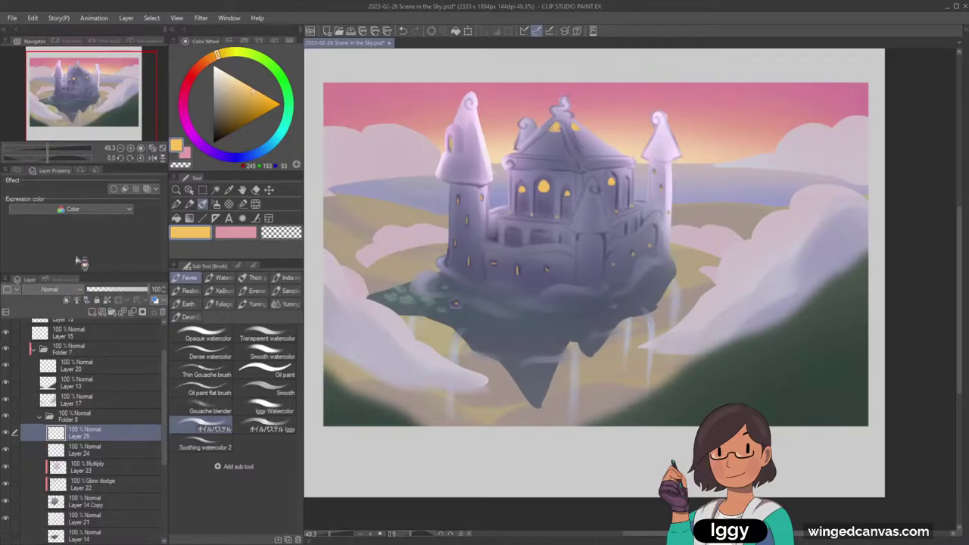
left_click(215, 204)
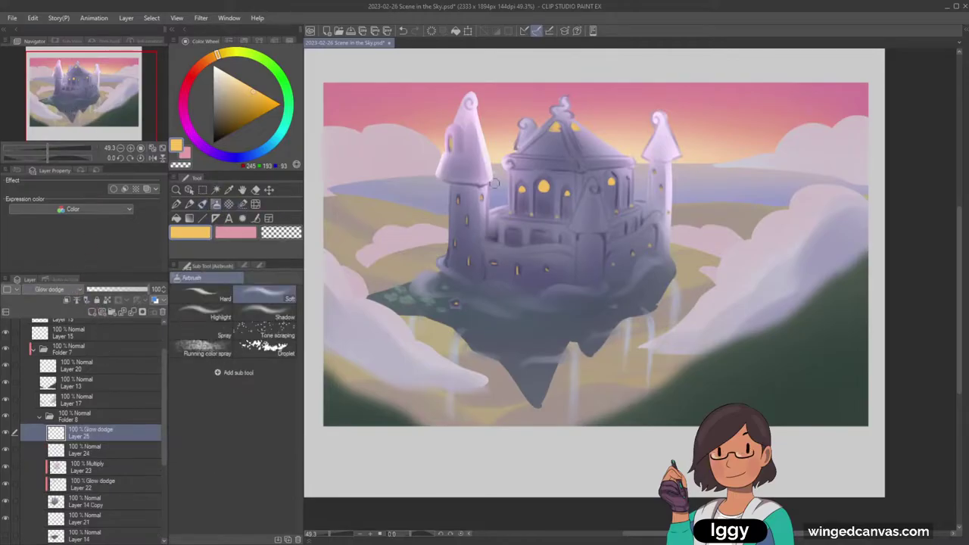
left_click(457, 200)
left_click(458, 201)
left_click(480, 197)
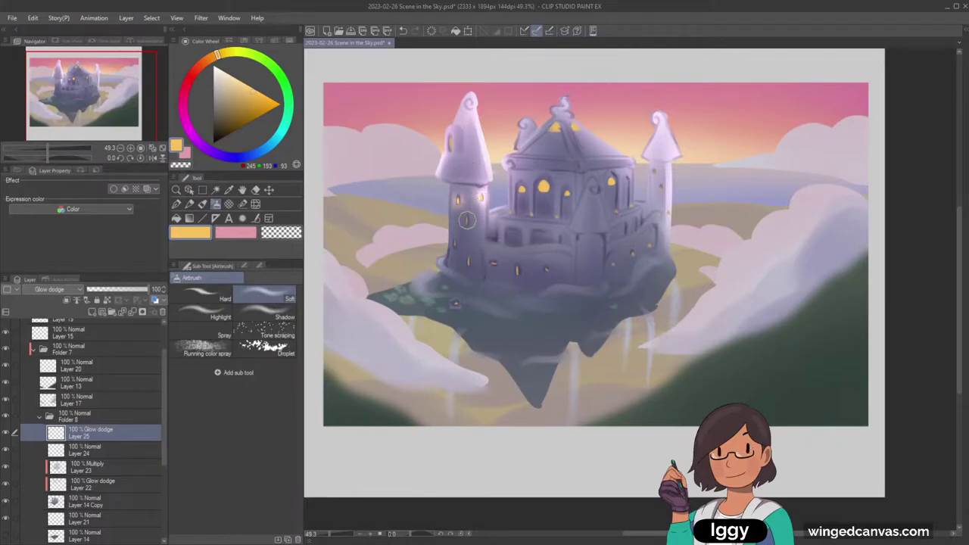
left_click(466, 220)
left_click(456, 244)
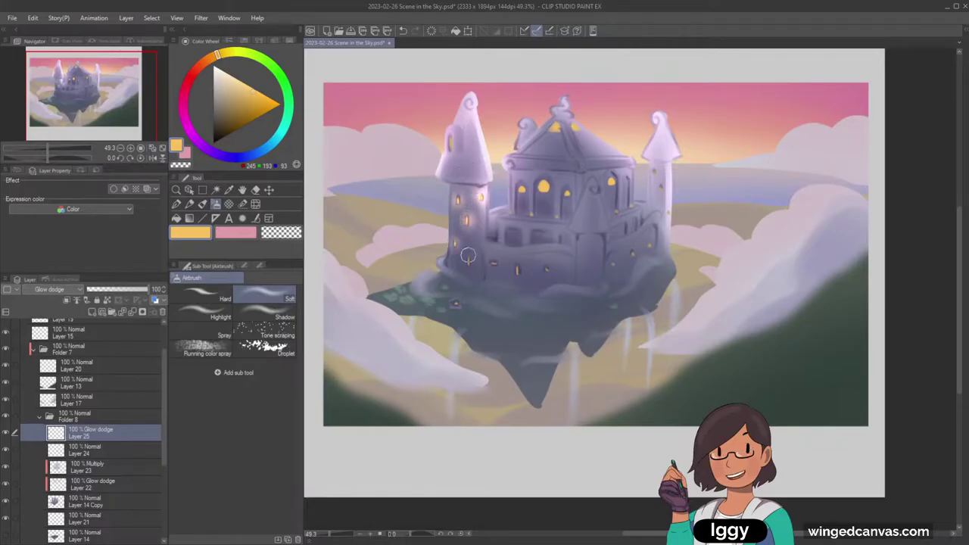
left_click(468, 261)
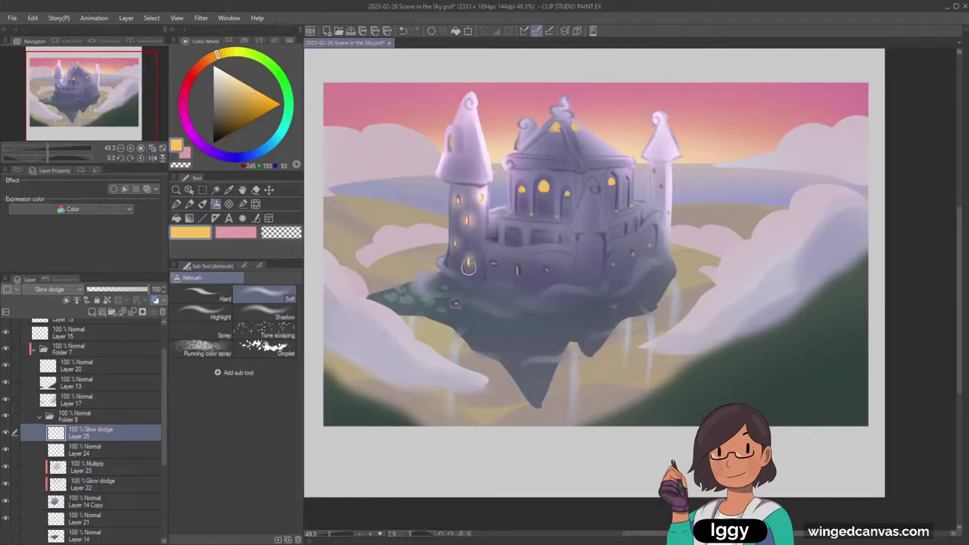
left_click(451, 142)
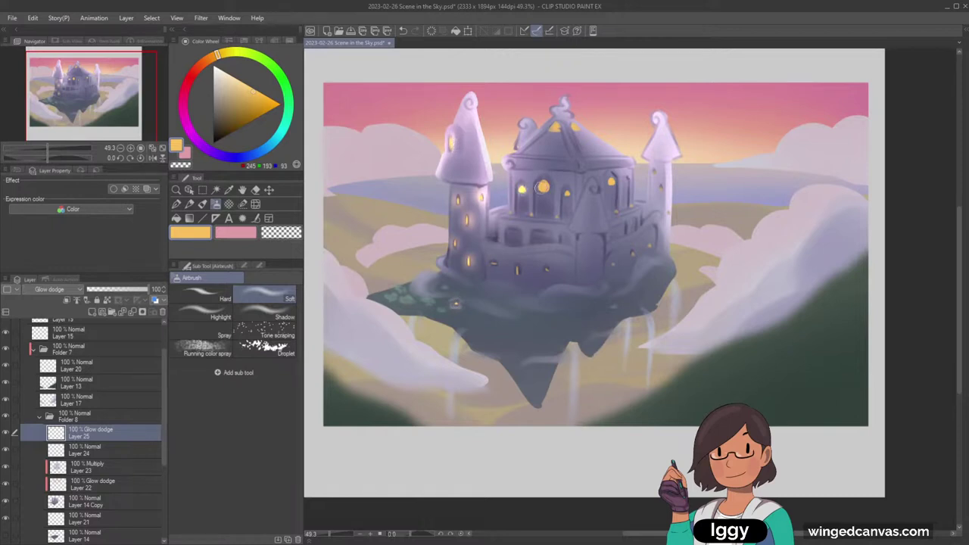
Airbrush the golden glow over the main hall's arched and roof windows, the right tower's windows and the small right wall windows.
left_click(544, 184)
left_click(566, 192)
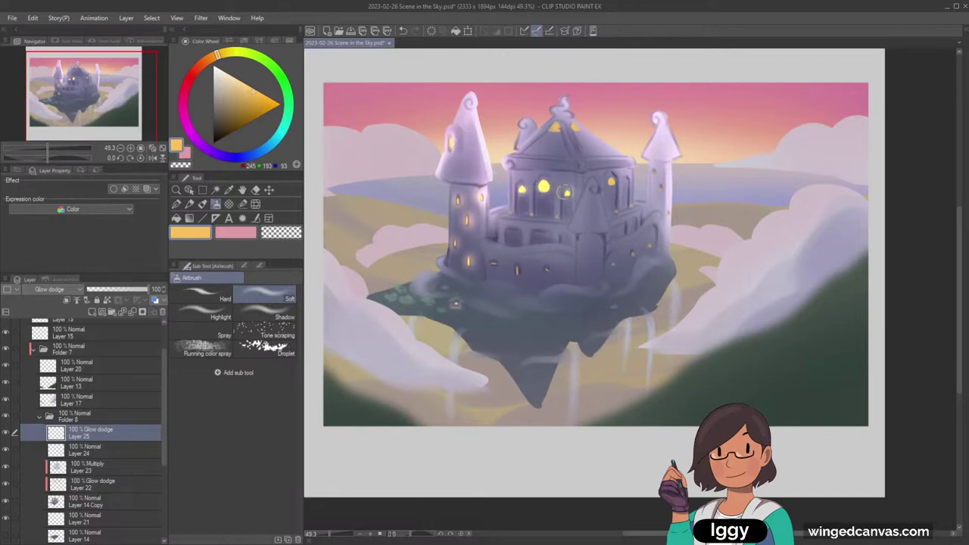
left_click(555, 126)
left_click(573, 123)
left_click(611, 182)
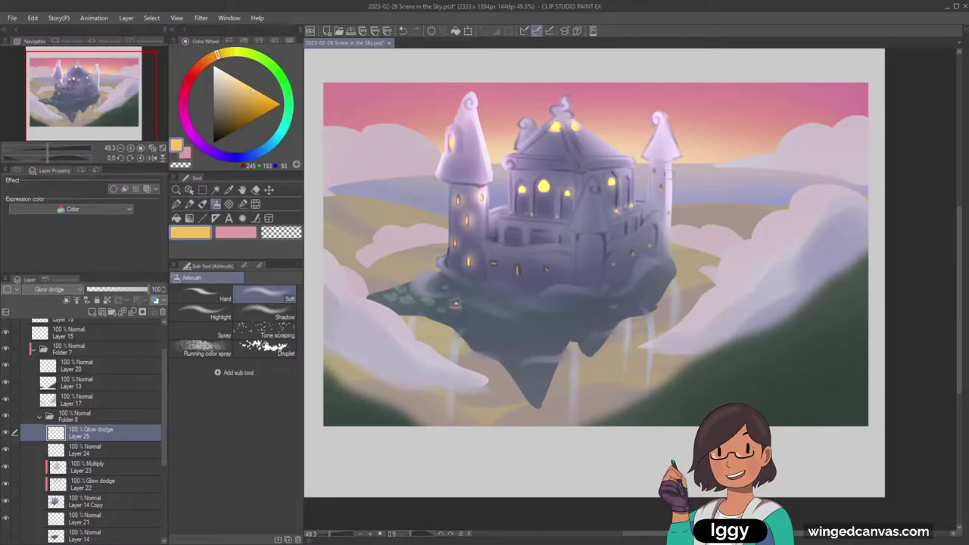
key("ctrl+z")
left_click(655, 172)
left_click(633, 249)
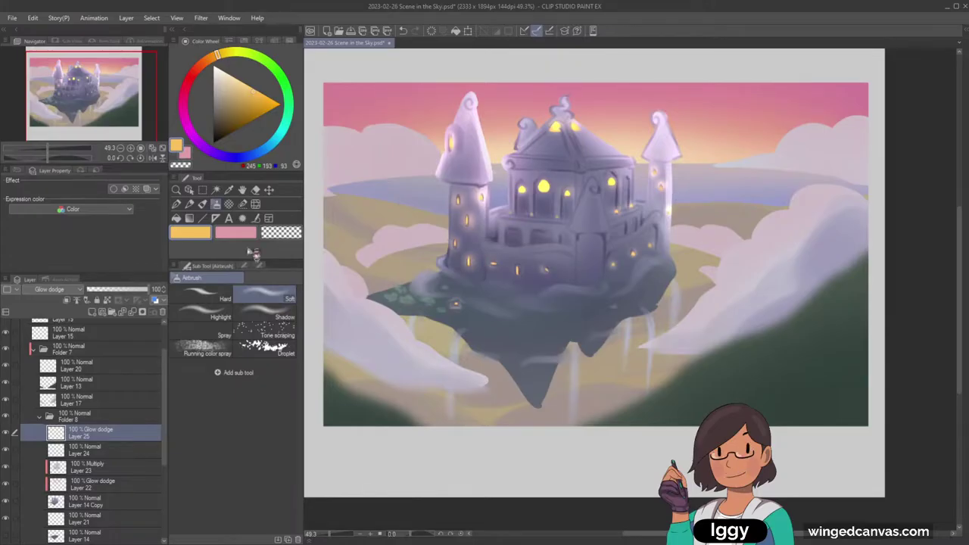
Paint golden windows into the castle's lower arches on Layer 24 with the oil pastel brush.
left_click(163, 148)
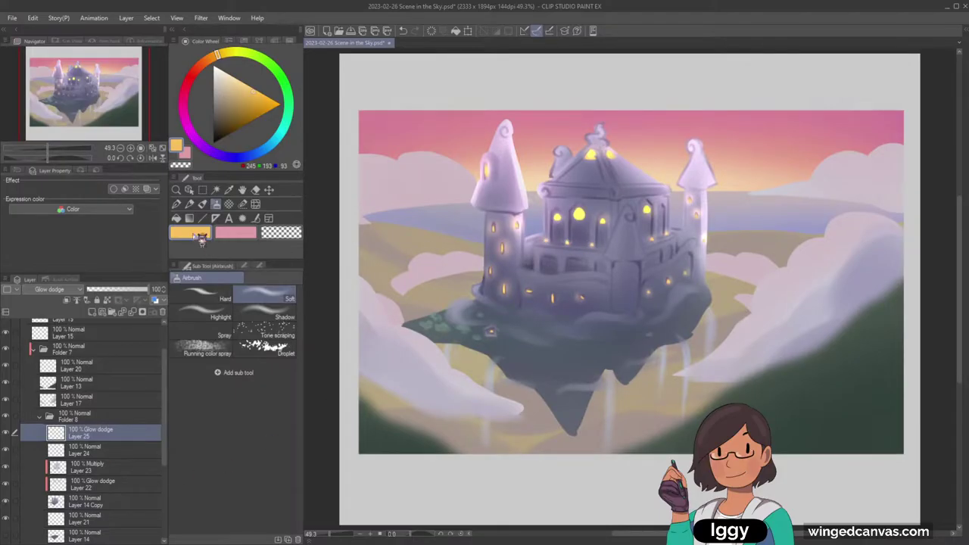
left_click(202, 204)
left_click(108, 452)
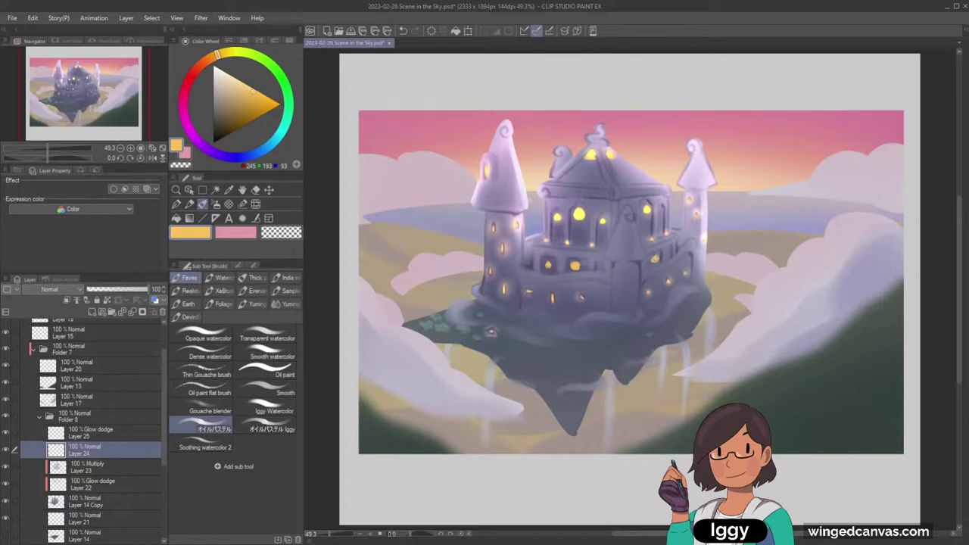
Airbrush soft glow over the lower arch windows and the right side windows on the Glow Dodge layer (Layer 25).
left_click(215, 204)
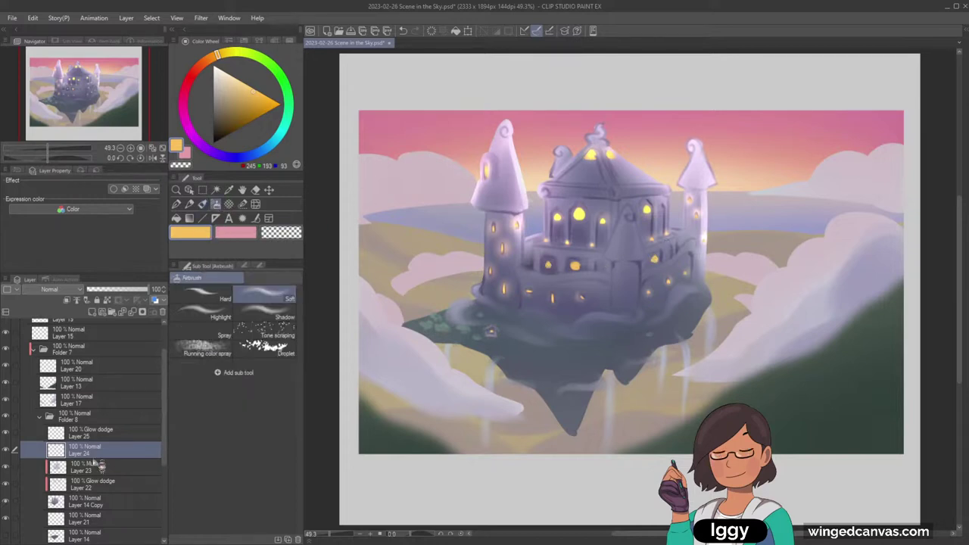
left_click(113, 436)
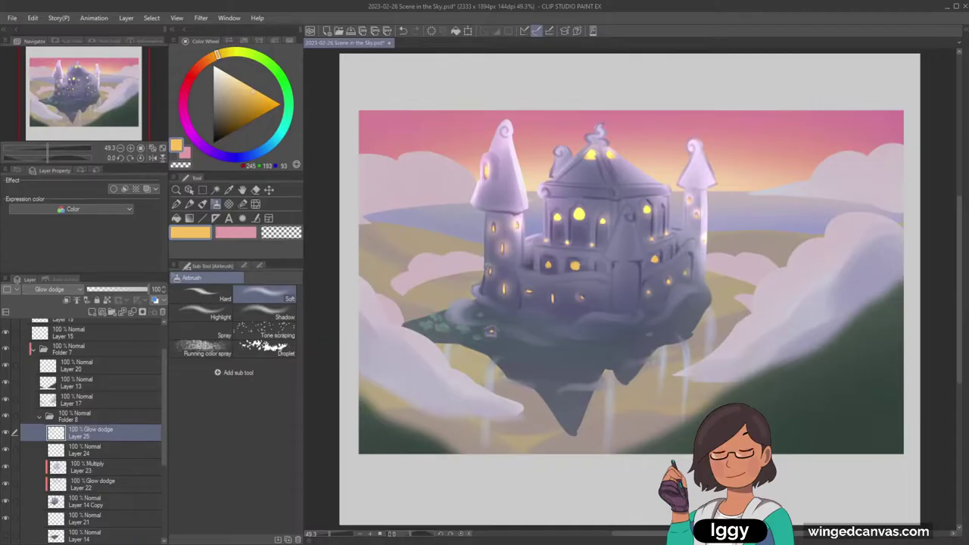
left_click(548, 266)
left_click(576, 267)
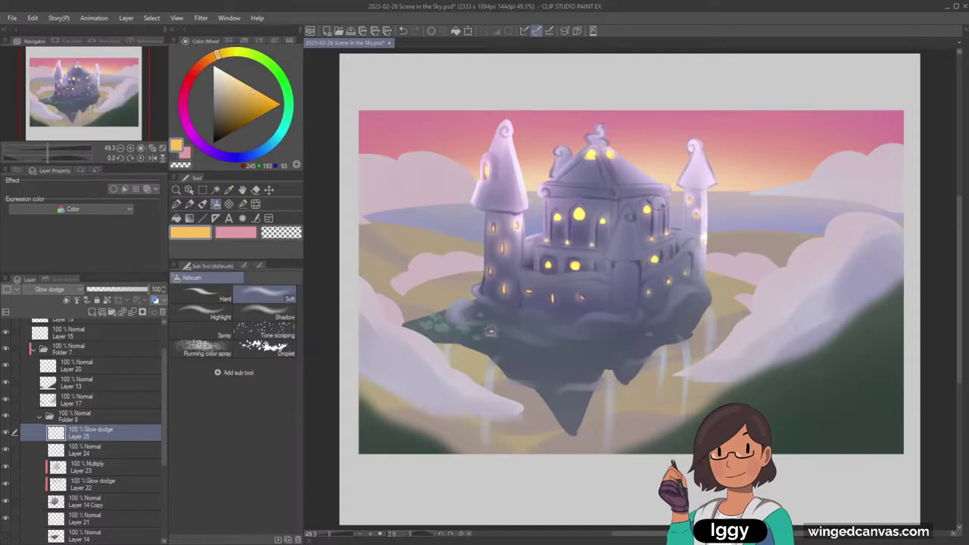
left_click_drag(653, 217, 644, 209)
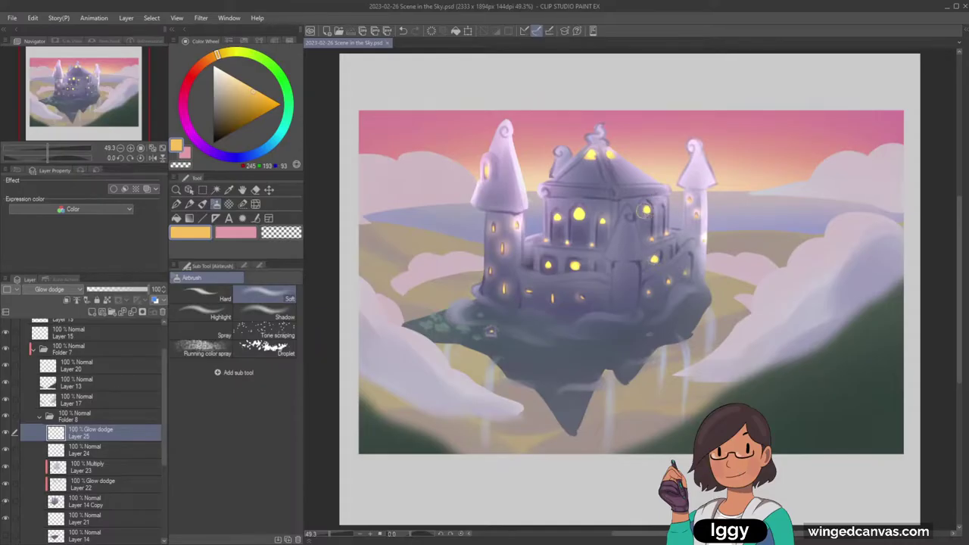
Add a Glow Dodge layer above the green hills layer (Layer 13) and choose pink (223, 156, 164) for the soft airbrush.
left_click(177, 190)
left_click_drag(448, 276, 367, 278)
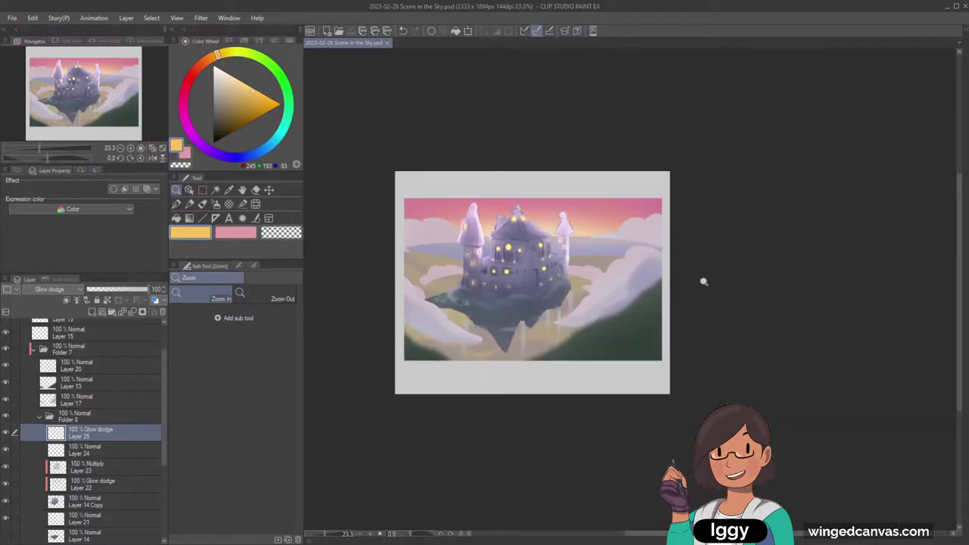
left_click_drag(701, 285, 731, 284)
left_click(189, 189)
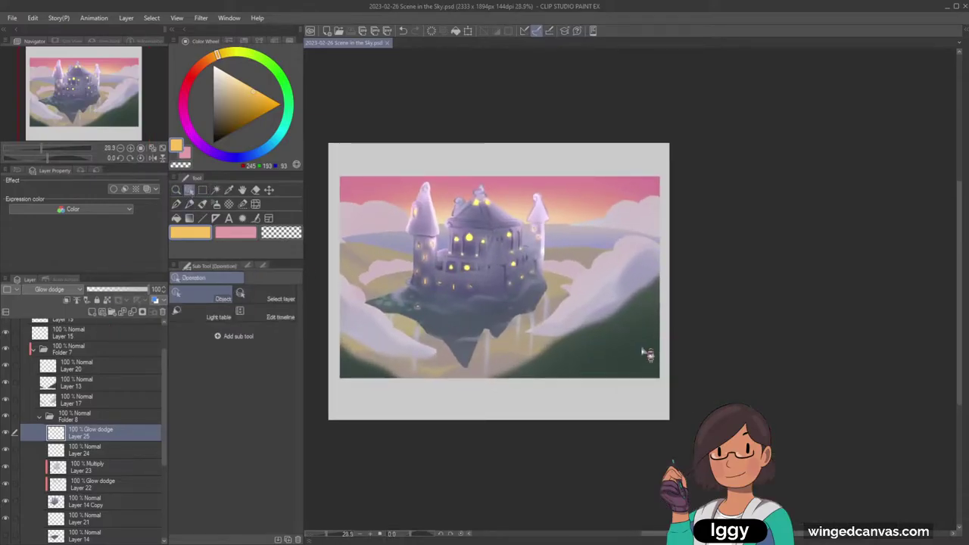
left_click(636, 344)
left_click(5, 382)
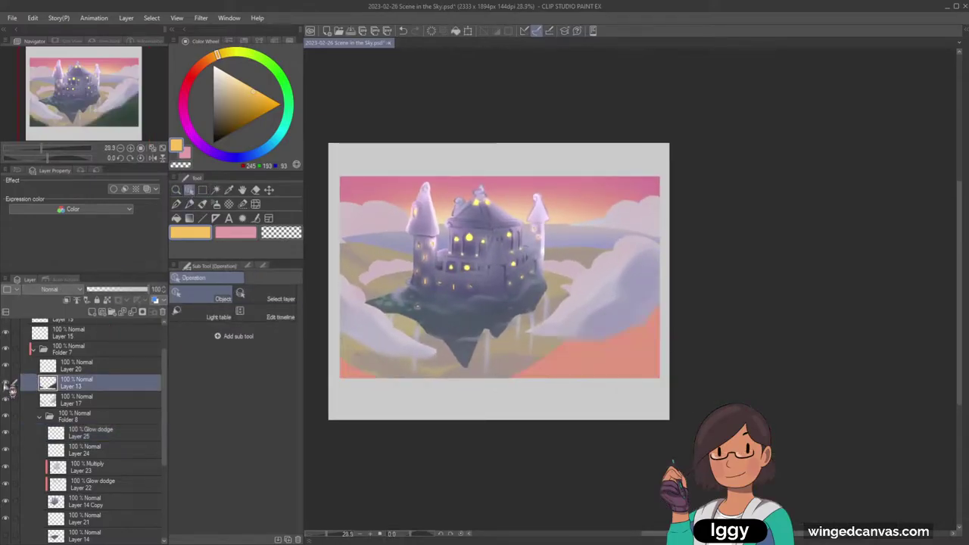
left_click(5, 382)
left_click(92, 311)
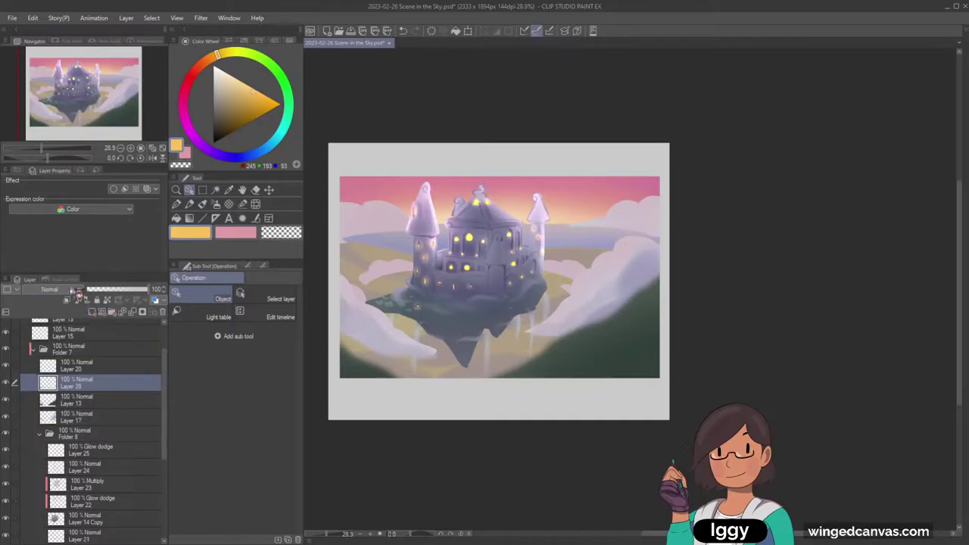
left_click(76, 108)
left_click(216, 204)
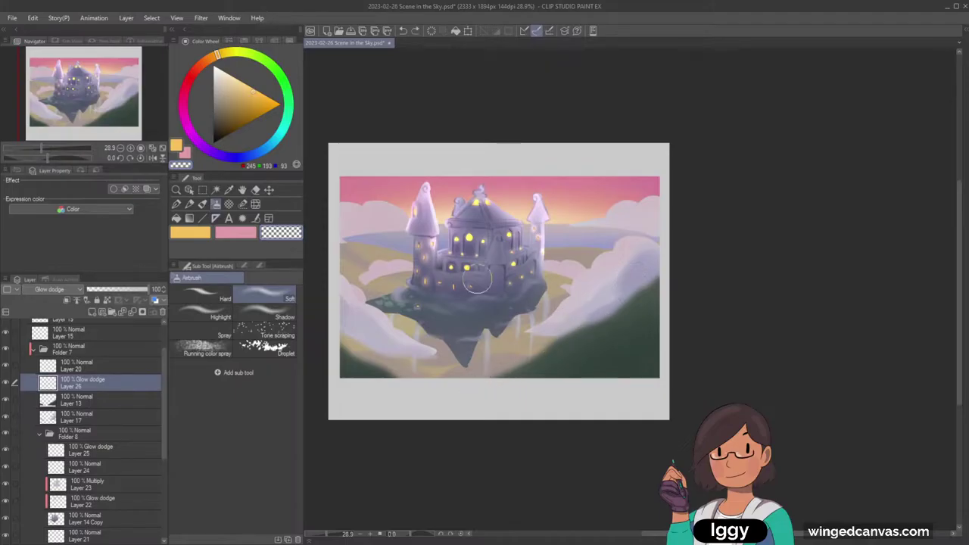
left_click(245, 240)
Try airbrushing a pink glow along the border between the right foreground cloud and the green hill.
left_click_drag(477, 386, 643, 300)
key("ctrl+z")
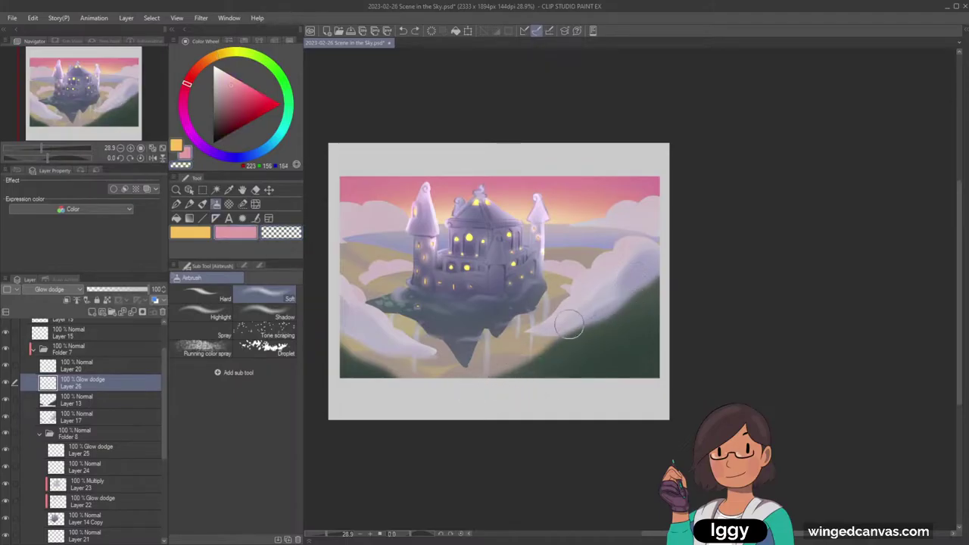
left_click_drag(474, 377, 644, 295)
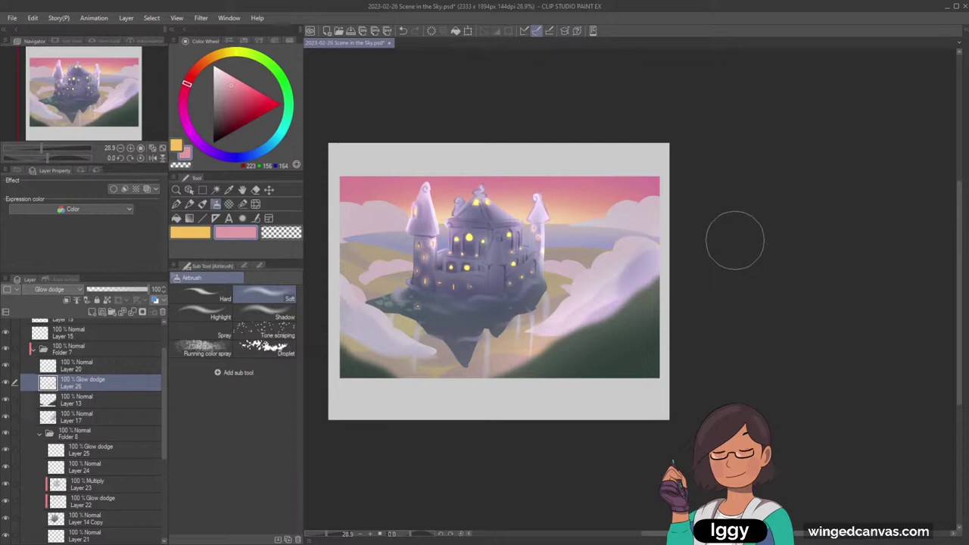
key("ctrl+z")
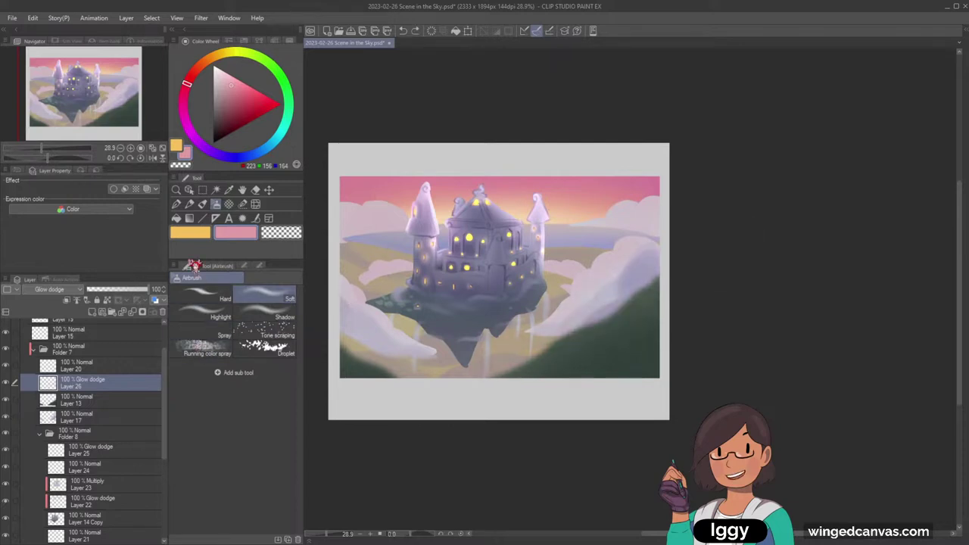
Move the new Glow Dodge layer (Layer 26) directly below the green hills layer (Layer 13).
left_click_drag(106, 388, 101, 421)
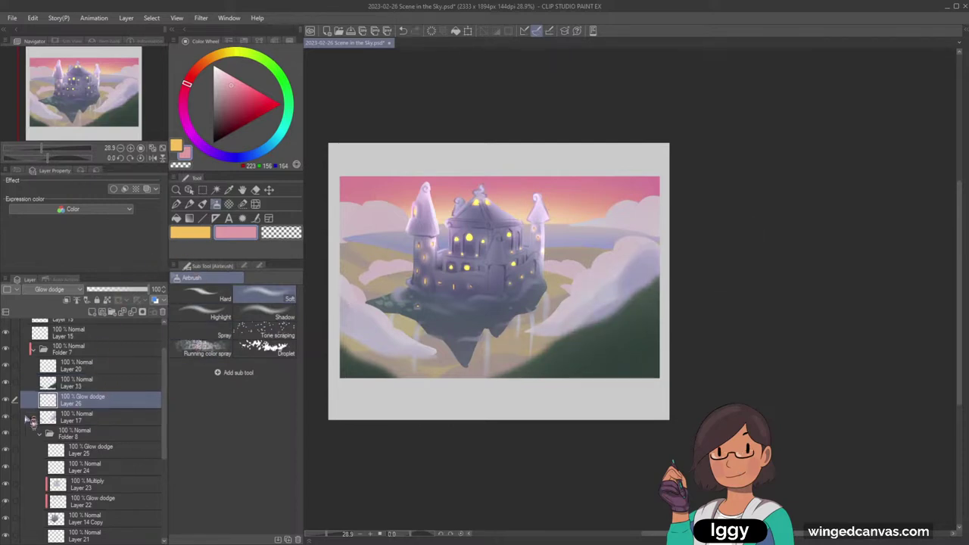
Airbrush a lighter pink (235, 182, 188) glow over the right-hand clouds on the Glow Dodge layer (Layer 26), undoing the stray test strokes.
left_click(5, 417)
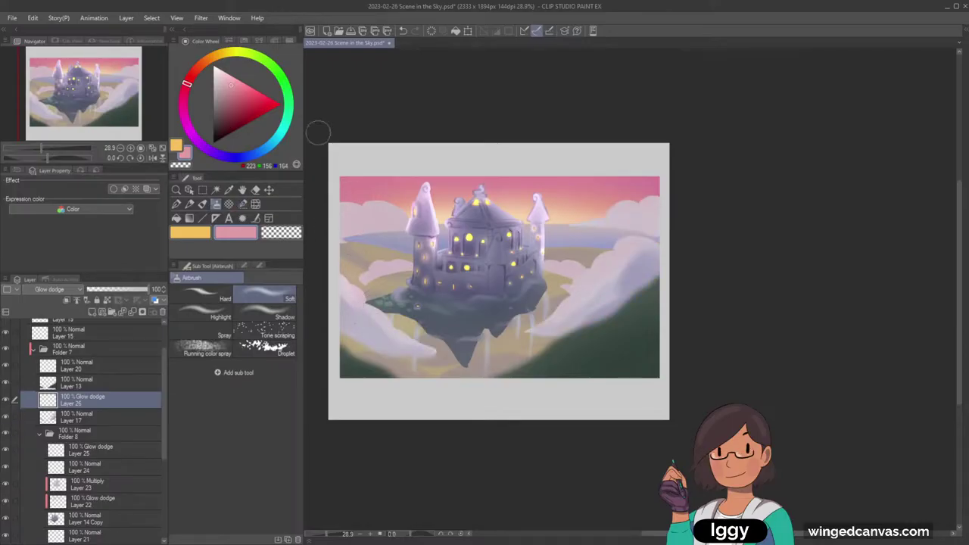
left_click(231, 74)
mouse_move(343, 271)
left_mouse_down()
mouse_move(367, 299)
mouse_move(349, 293)
mouse_move(410, 311)
mouse_move(399, 315)
mouse_move(338, 270)
mouse_move(374, 311)
mouse_move(350, 282)
left_mouse_up()
key("ctrl+z")
left_click_drag(356, 203, 407, 214)
key("ctrl+z")
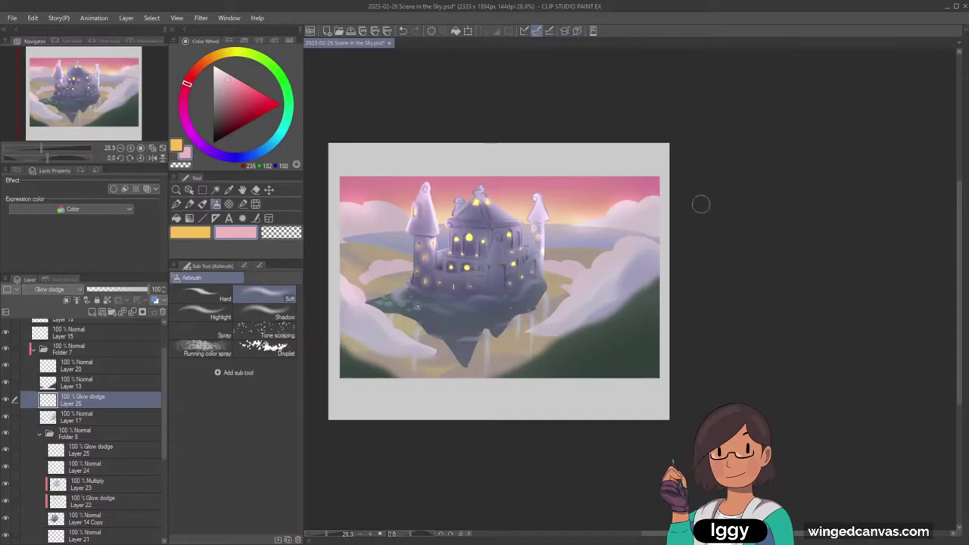
mouse_move(522, 333)
left_mouse_down()
mouse_move(638, 249)
mouse_move(611, 256)
mouse_move(675, 231)
left_mouse_up()
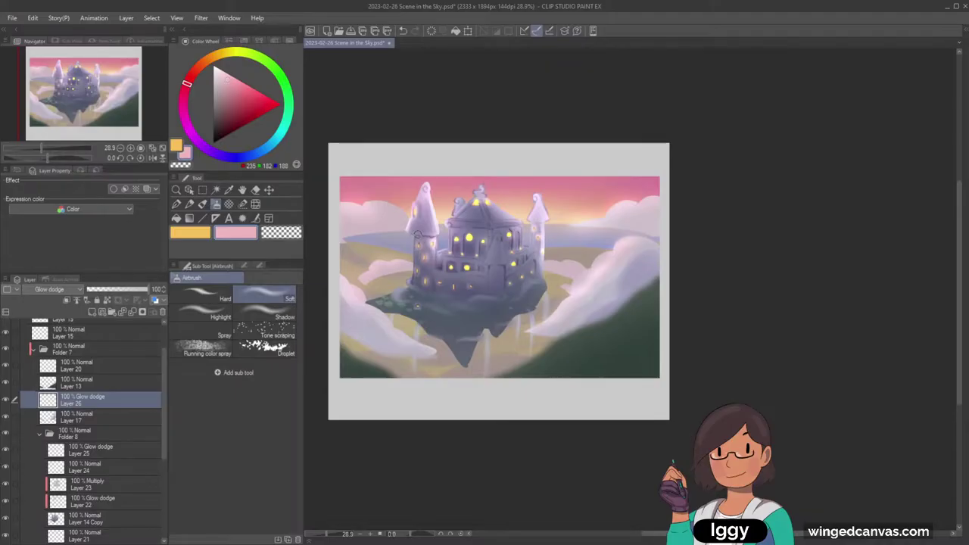
left_click_drag(545, 266, 583, 271)
Switch to the sky layer (Layer 11) and sample sky pinks near the left tower for the soft airbrush.
left_click(190, 189)
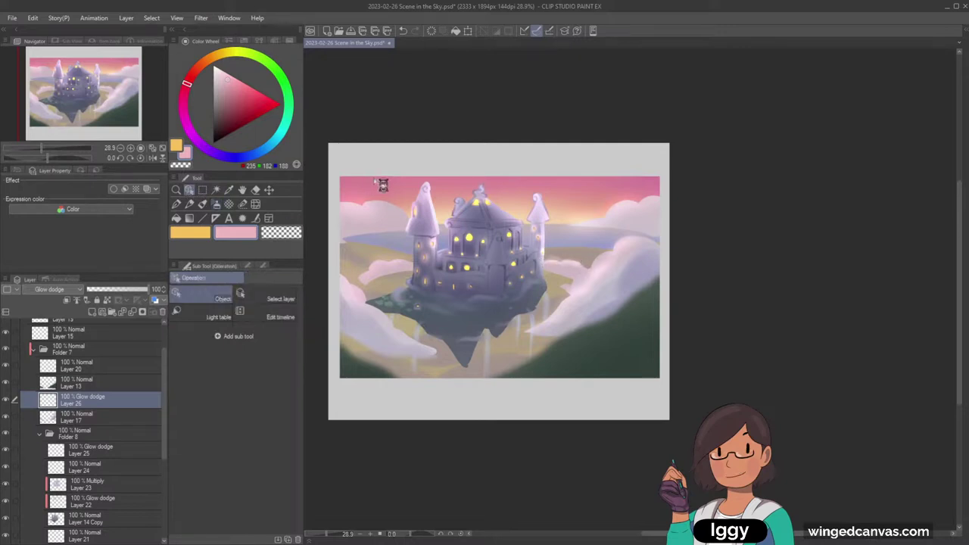
left_click(373, 194)
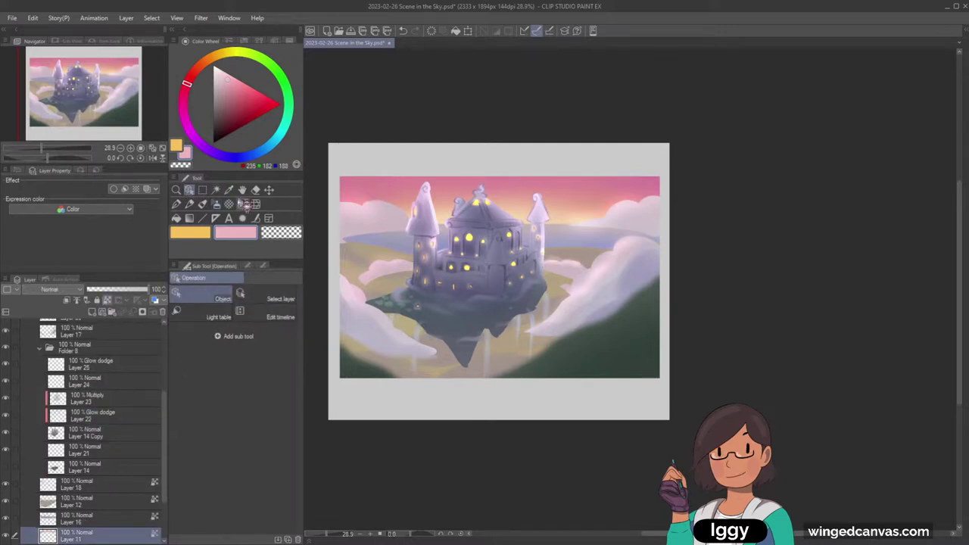
left_click(215, 204)
left_click(414, 198, "alt")
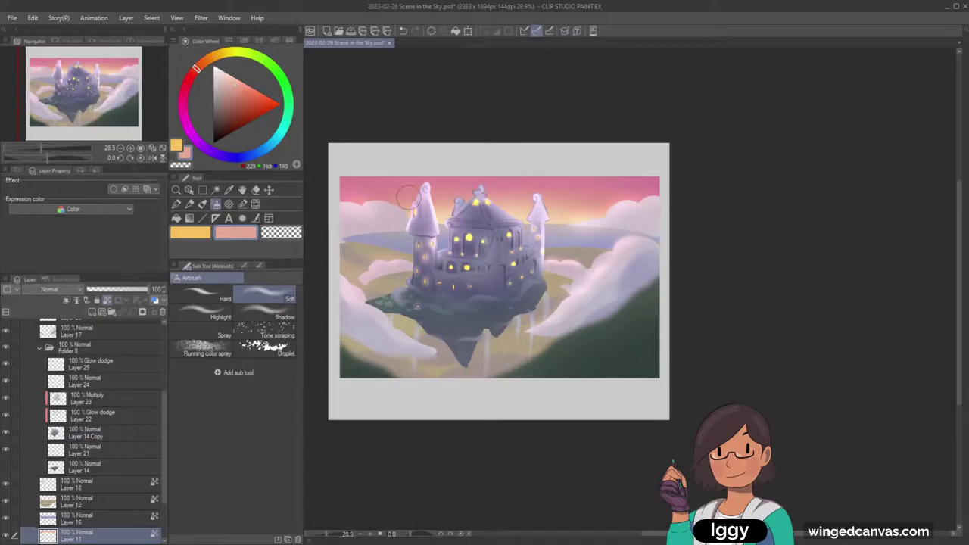
left_click(406, 179, "alt")
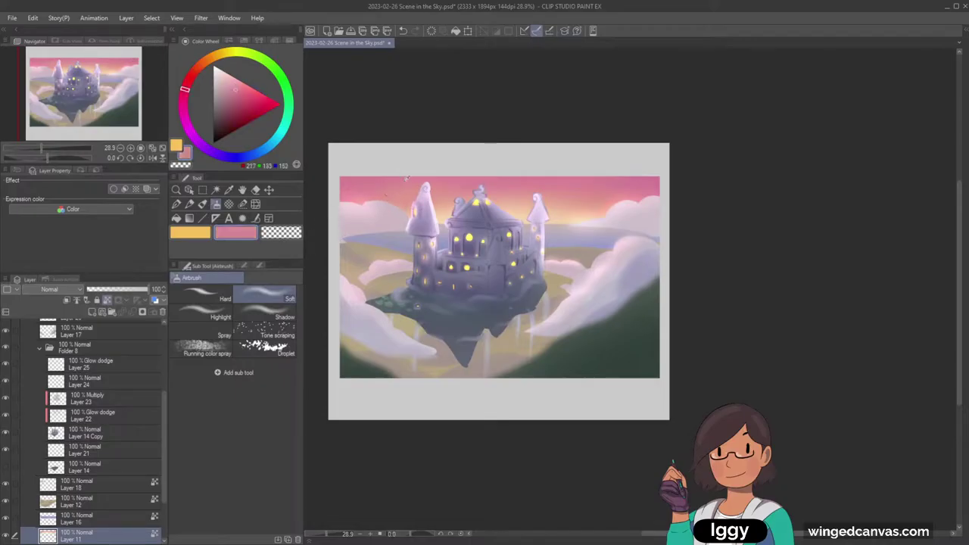
left_click(405, 184, "alt")
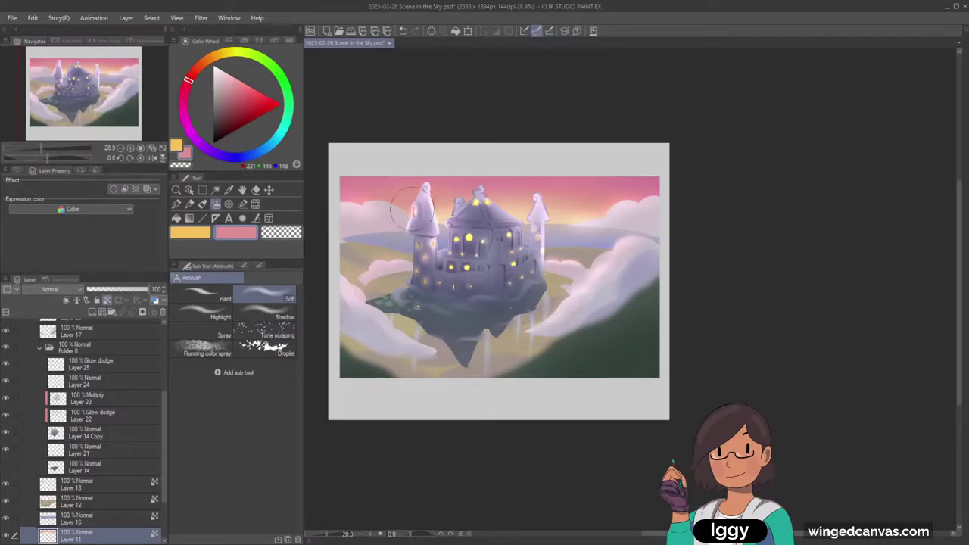
left_click(387, 205, "alt")
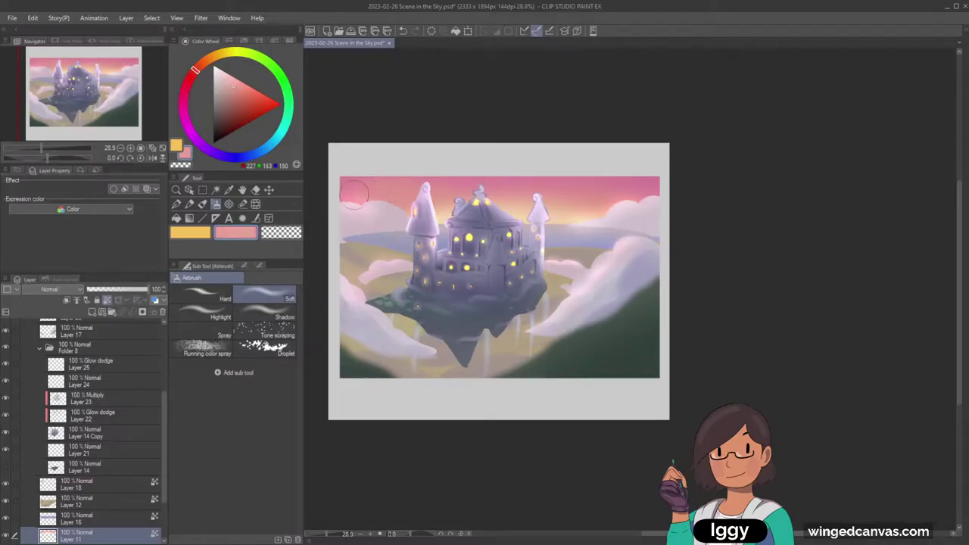
Sample a soft pink (222, 169, 175) from the sky and paint faint cloud wisps in the upper sky with the G-pen.
key("c")
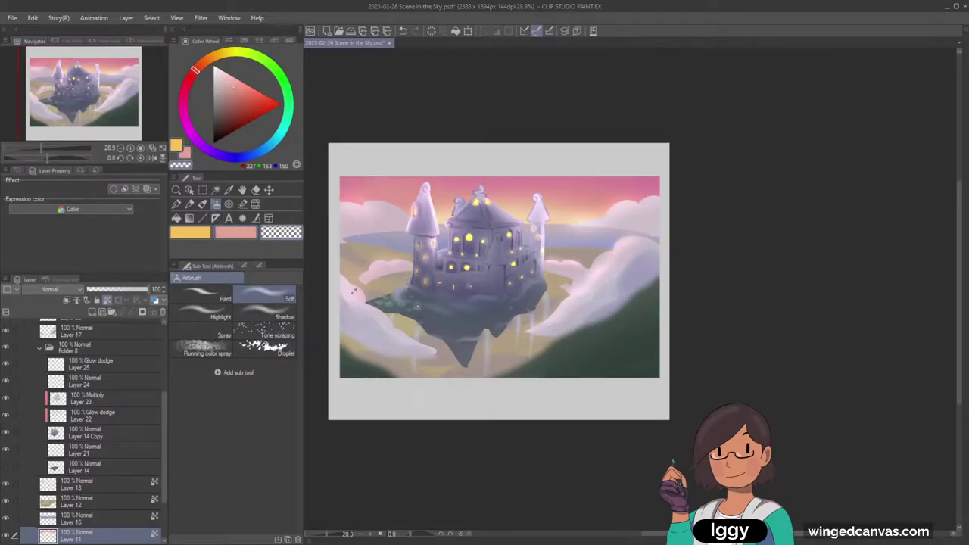
left_click(229, 189)
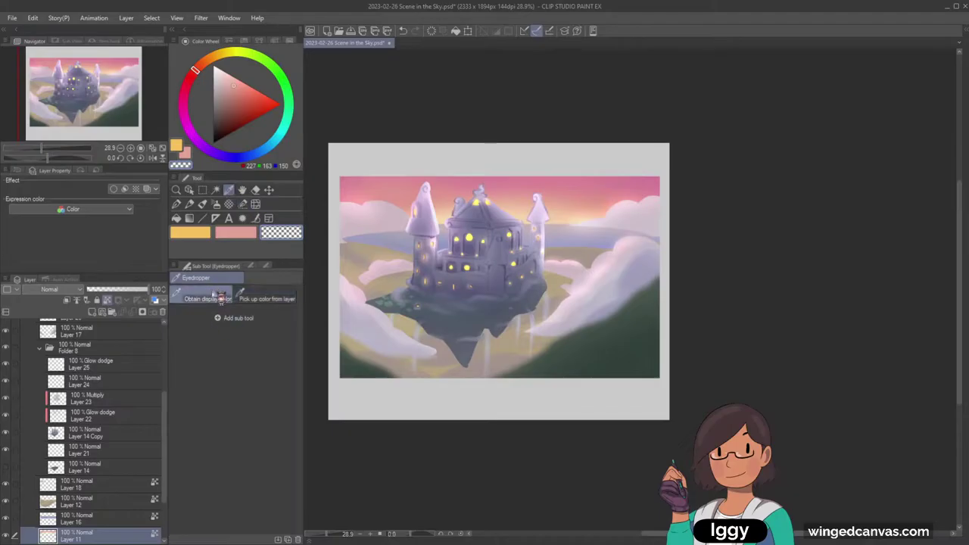
left_click(353, 303)
key("b")
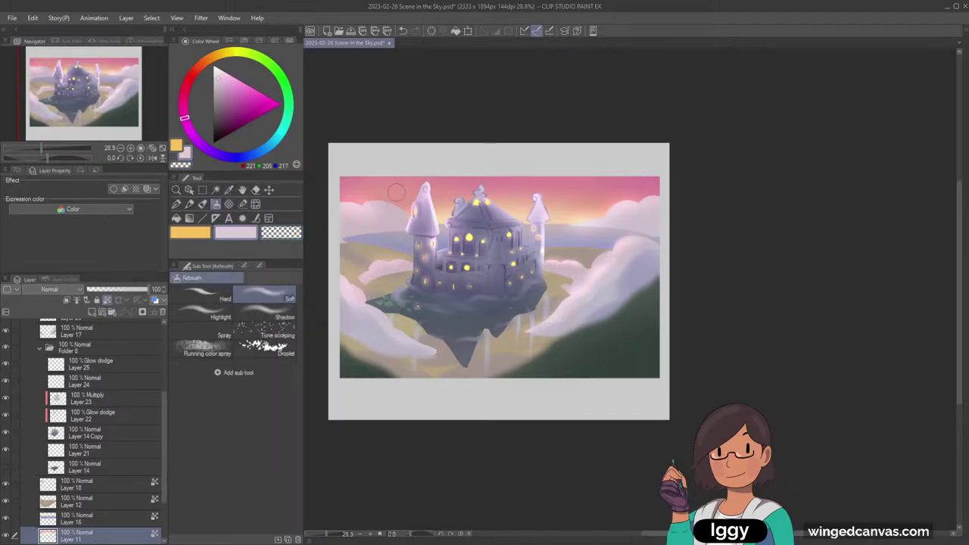
left_click(349, 196, "alt")
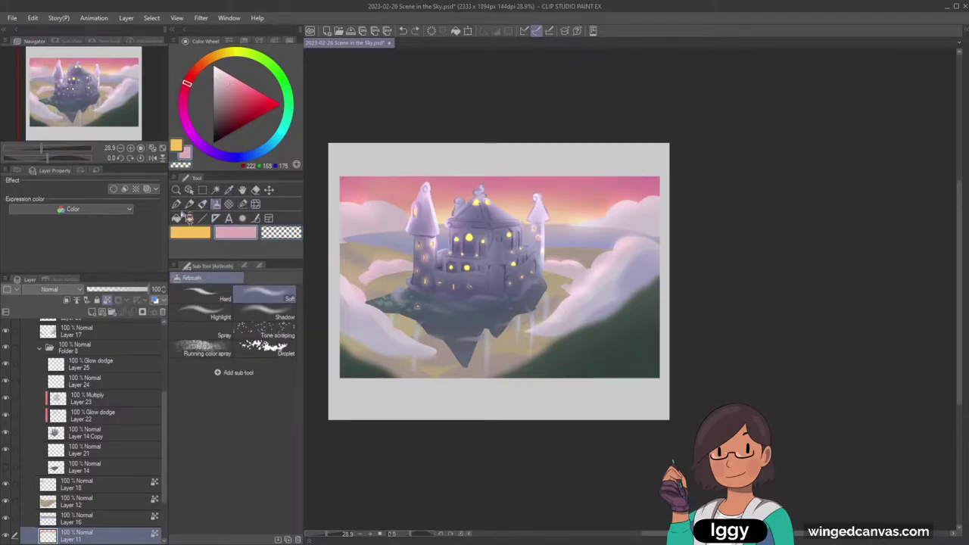
key("p")
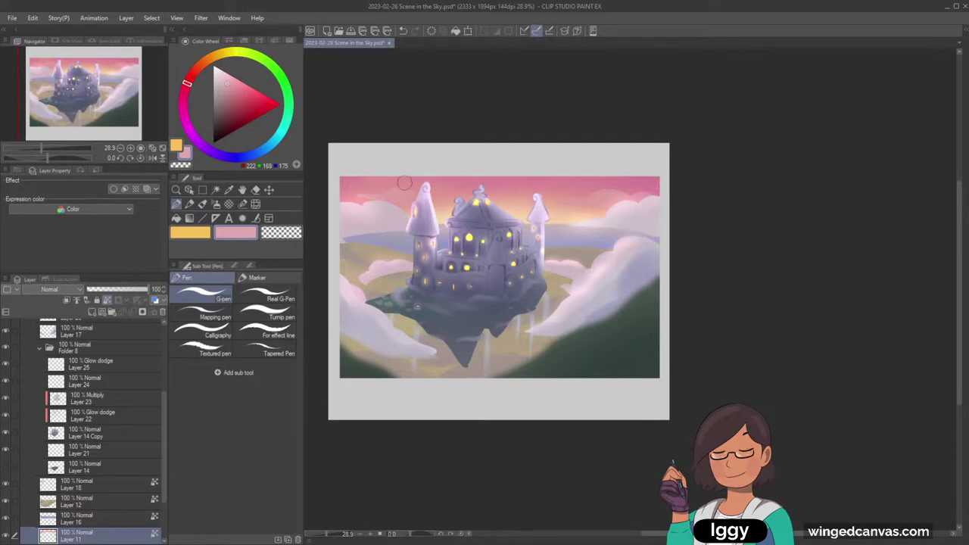
On the land layer (Layer 12), paint grey-blue (154, 153, 180) water along the distant shoreline with the G-pen.
key("slash")
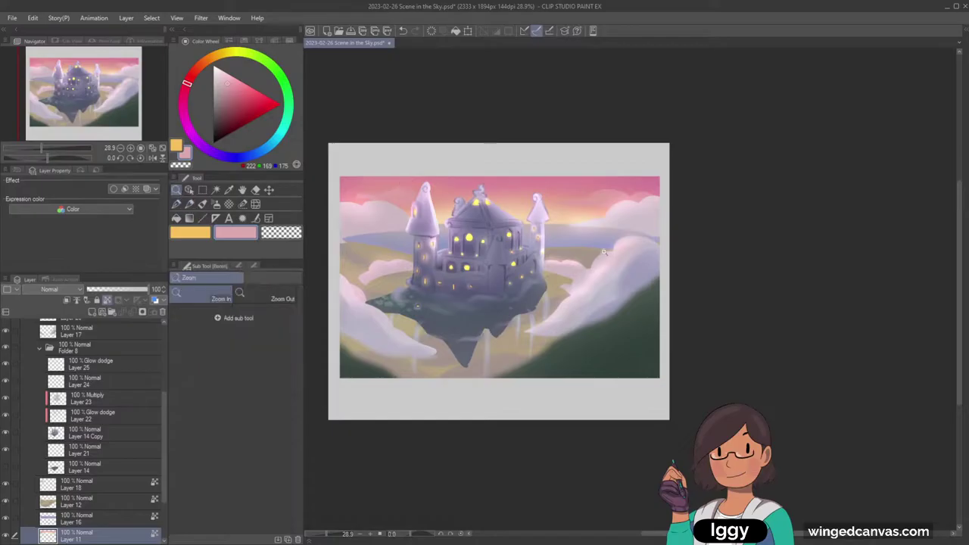
left_click(596, 279)
left_click(596, 279, "alt")
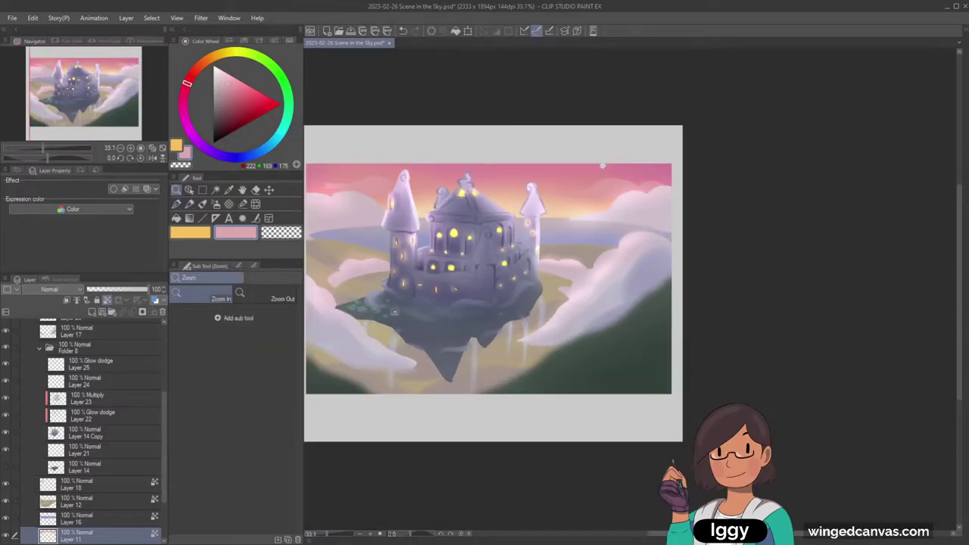
left_click_drag(553, 223, 562, 212)
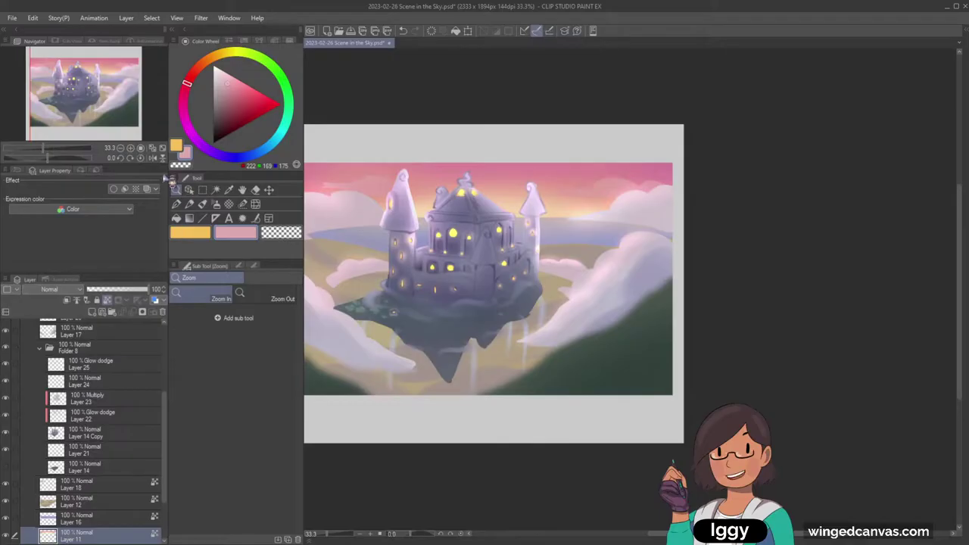
left_click(189, 189)
left_click(427, 204)
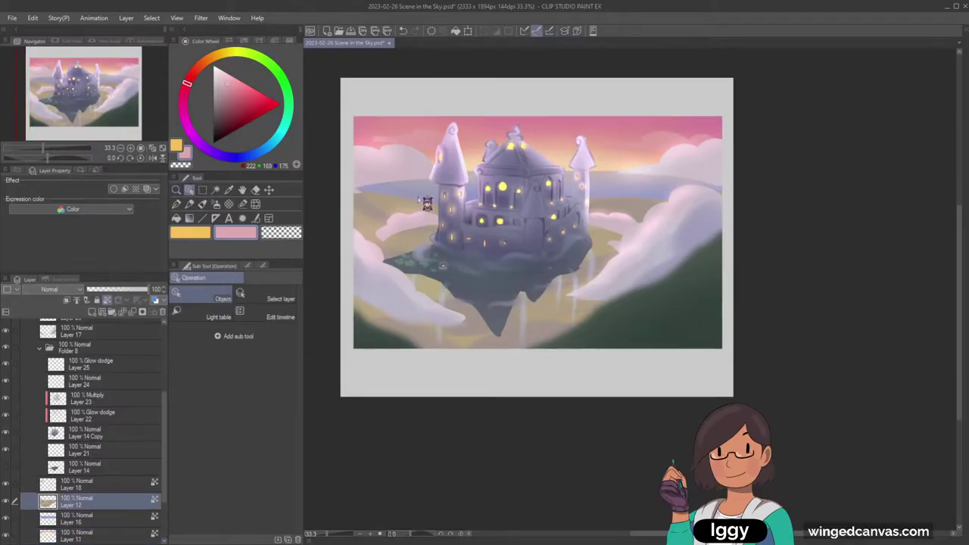
left_click(176, 204)
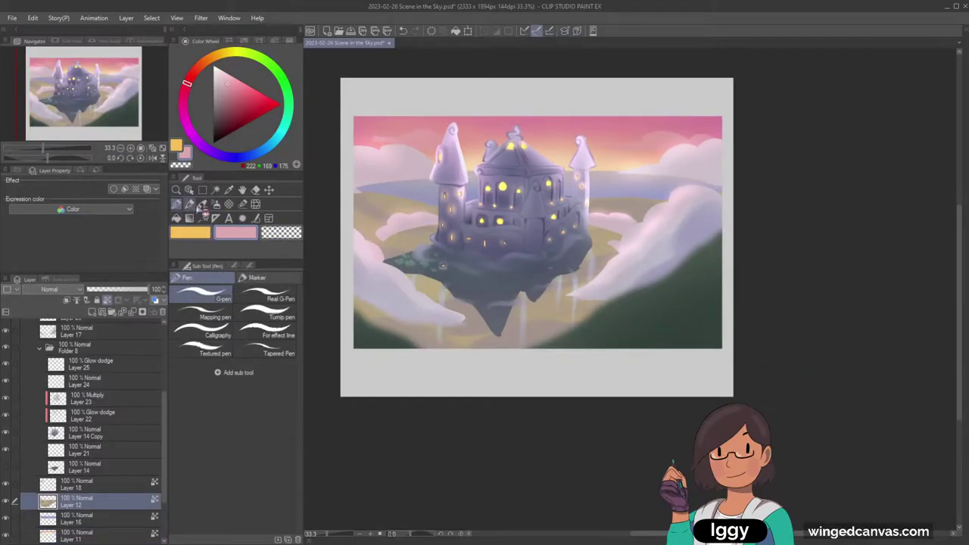
left_click(405, 190, "alt")
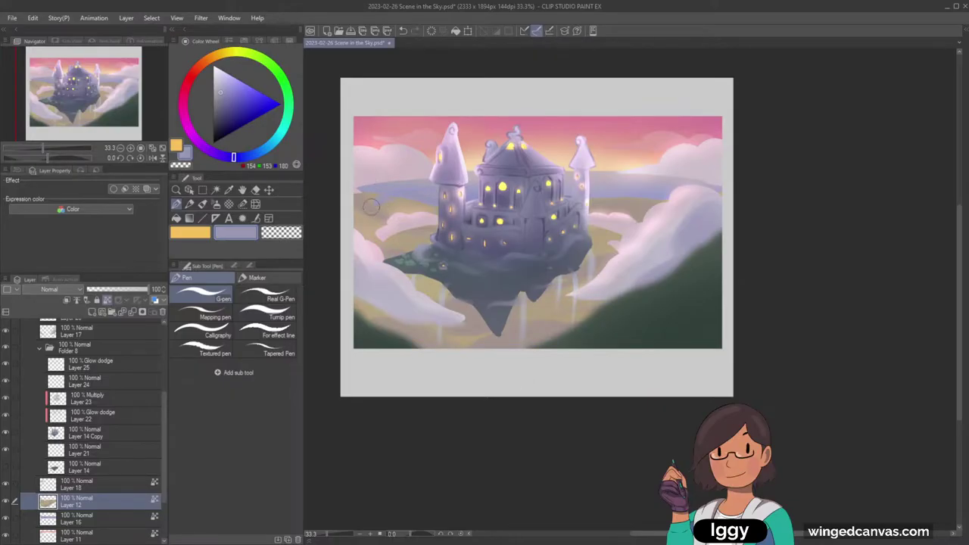
left_click_drag(569, 236, 574, 224)
Sample a pink from the sky beside the left tower and select the sky layer (Layer 11).
left_click(409, 141, "alt")
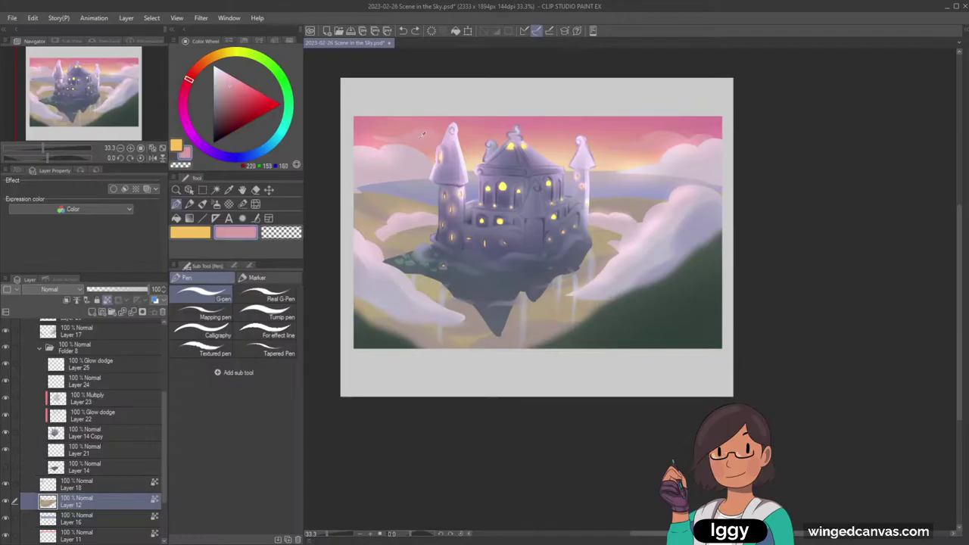
left_click(189, 190)
left_click(411, 149)
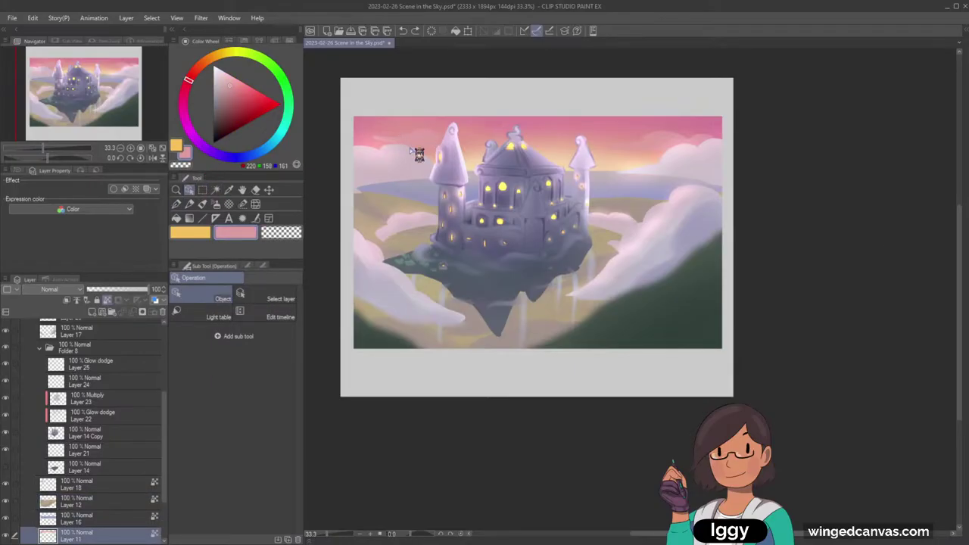
Duplicate the castle folder (Folder 8), merge the copy into a single layer and hide the original folder.
left_click(162, 149)
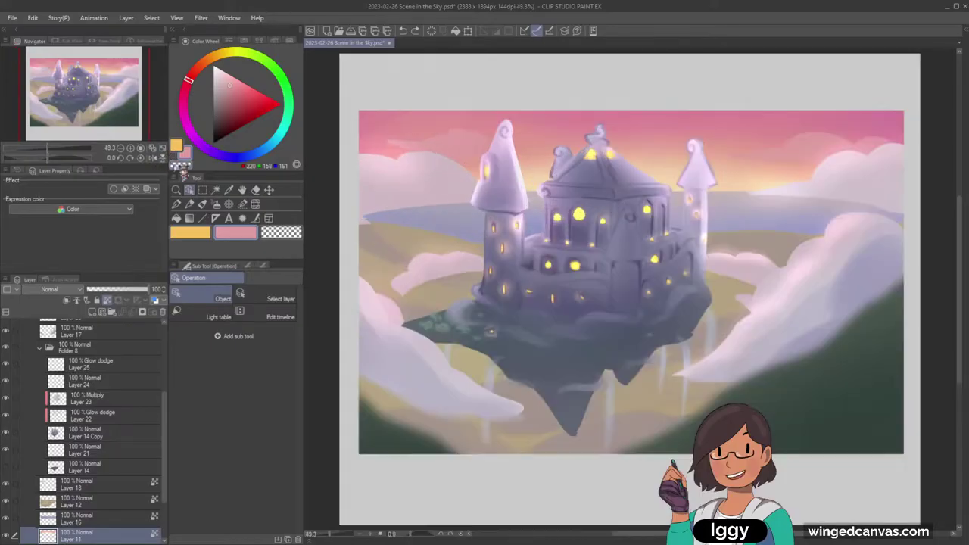
left_click_drag(103, 105, 122, 114)
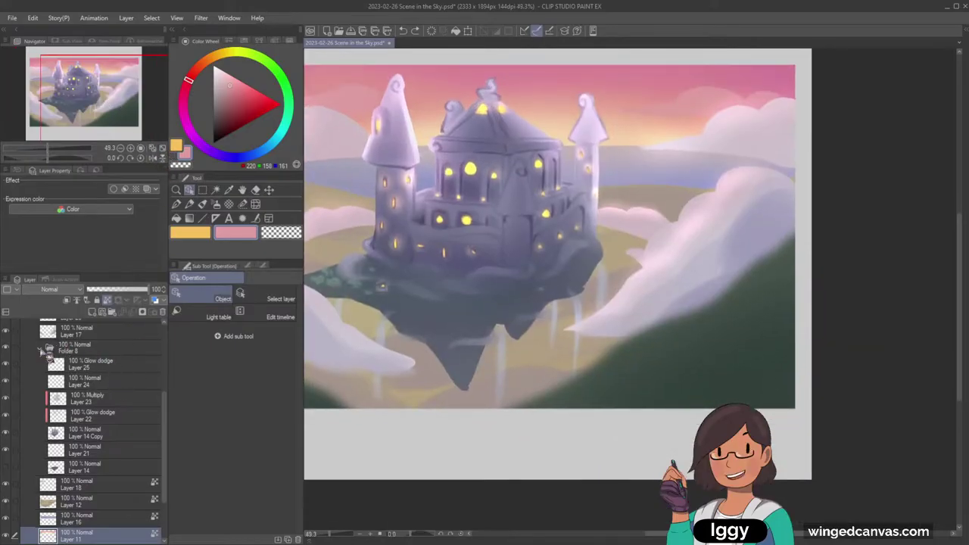
left_click(39, 347)
left_click(70, 400)
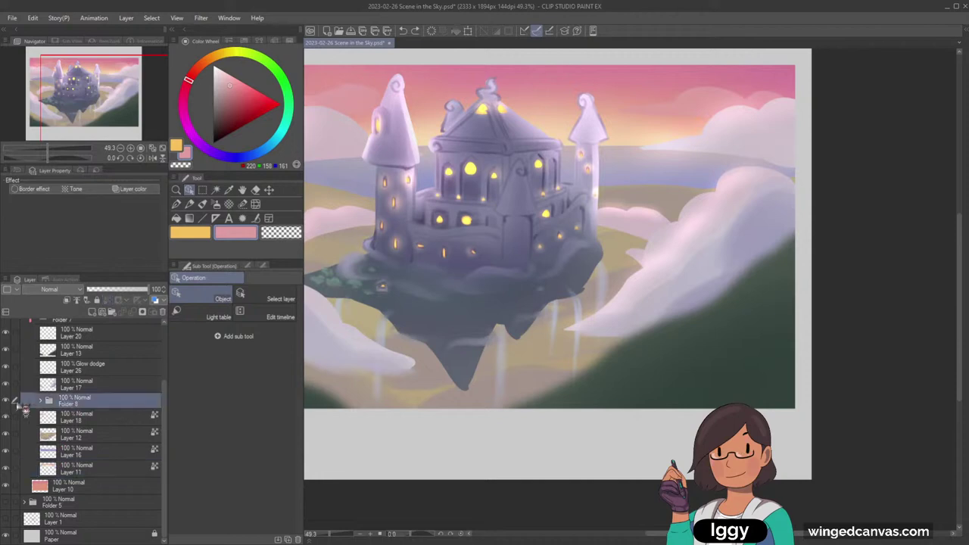
left_click(6, 401)
left_click(6, 401)
key("ctrl+c")
key("ctrl+v")
right_click(79, 401)
left_click(114, 355)
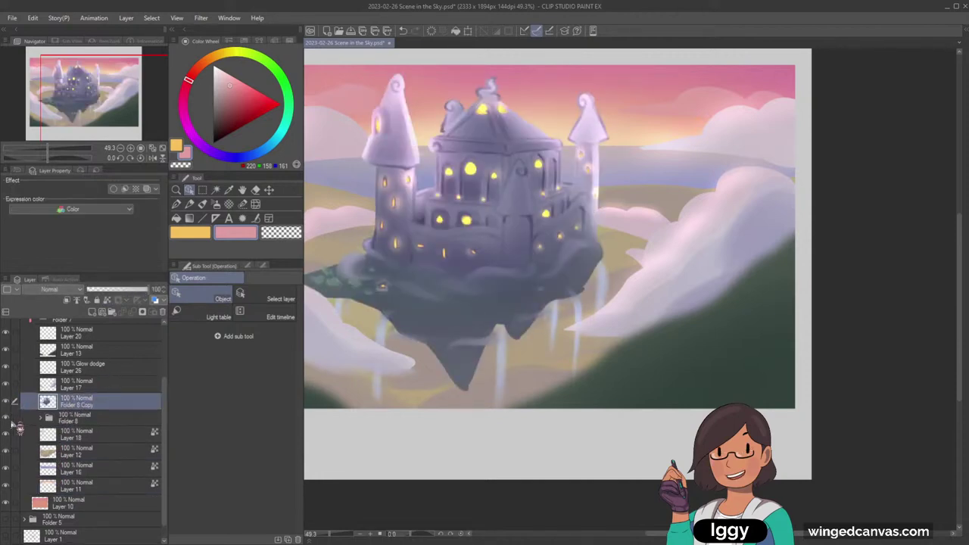
left_click(6, 418)
Shade the underside of the floating rock in dark blue with an enlarged oil pastel brush (オイルパステル) on the merged castle layer.
left_click(202, 204)
left_click(459, 303, "alt")
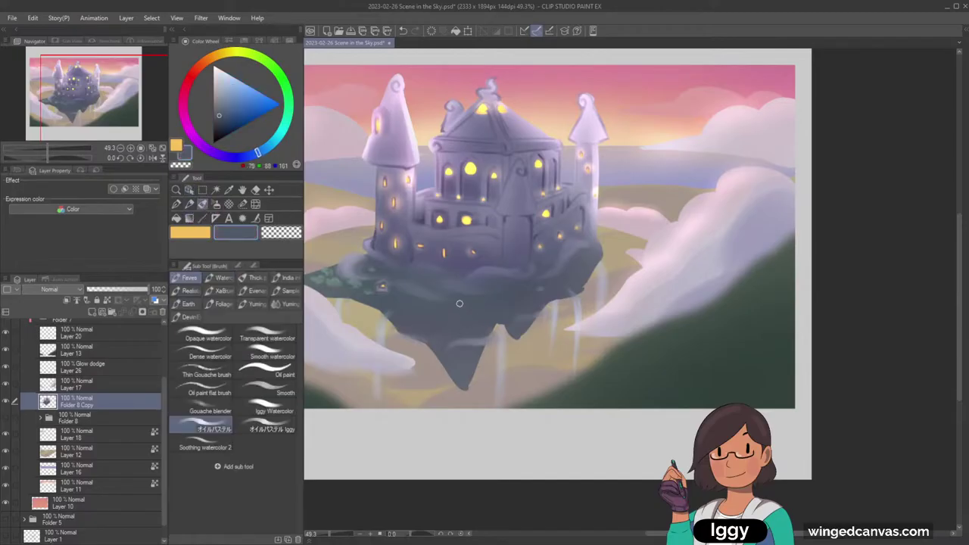
left_click_drag(221, 116, 219, 127)
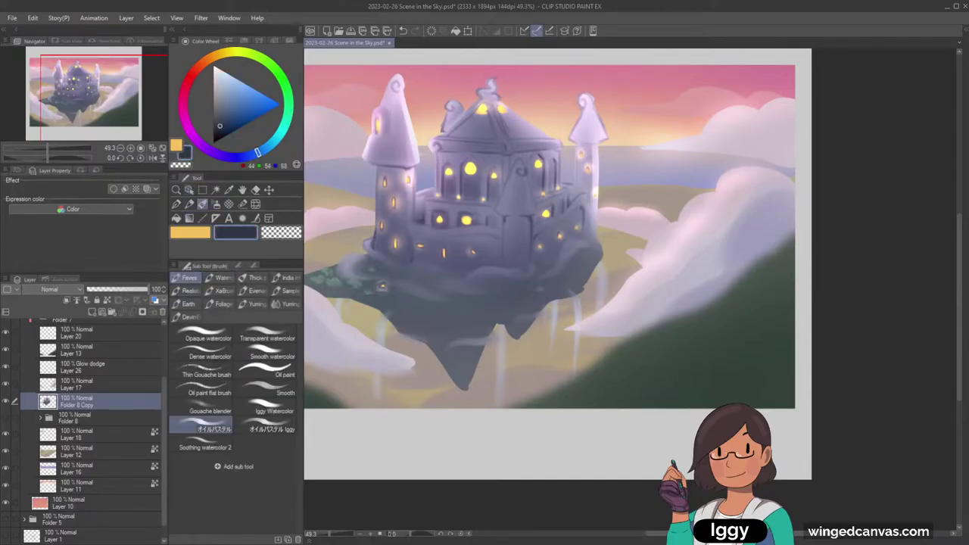
key("bracketright")
key("bracketright")
key("bracketright")
mouse_move(405, 311)
left_mouse_down()
mouse_move(477, 318)
mouse_move(414, 311)
mouse_move(479, 320)
mouse_move(438, 323)
mouse_move(468, 343)
mouse_move(461, 363)
mouse_move(464, 330)
mouse_move(489, 304)
left_mouse_up()
key("bracketright")
key("bracketright")
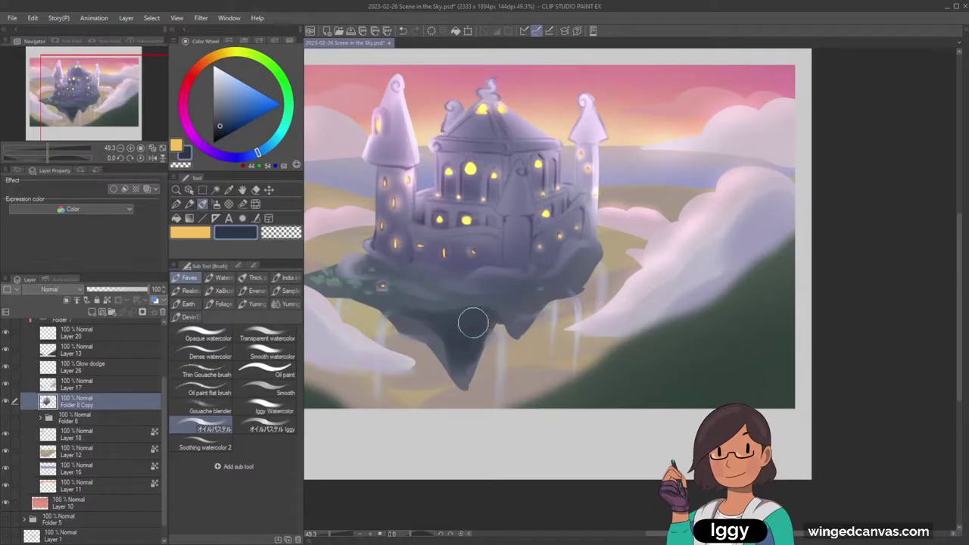
mouse_move(449, 328)
left_mouse_down()
mouse_move(464, 350)
mouse_move(476, 336)
mouse_move(459, 352)
mouse_move(430, 327)
mouse_move(440, 337)
mouse_move(442, 323)
mouse_move(426, 320)
mouse_move(434, 334)
mouse_move(417, 321)
mouse_move(455, 343)
mouse_move(407, 319)
mouse_move(497, 303)
mouse_move(518, 310)
mouse_move(504, 312)
mouse_move(535, 307)
mouse_move(515, 333)
left_mouse_up()
mouse_move(556, 291)
left_mouse_down()
mouse_move(582, 269)
mouse_move(587, 276)
left_mouse_up()
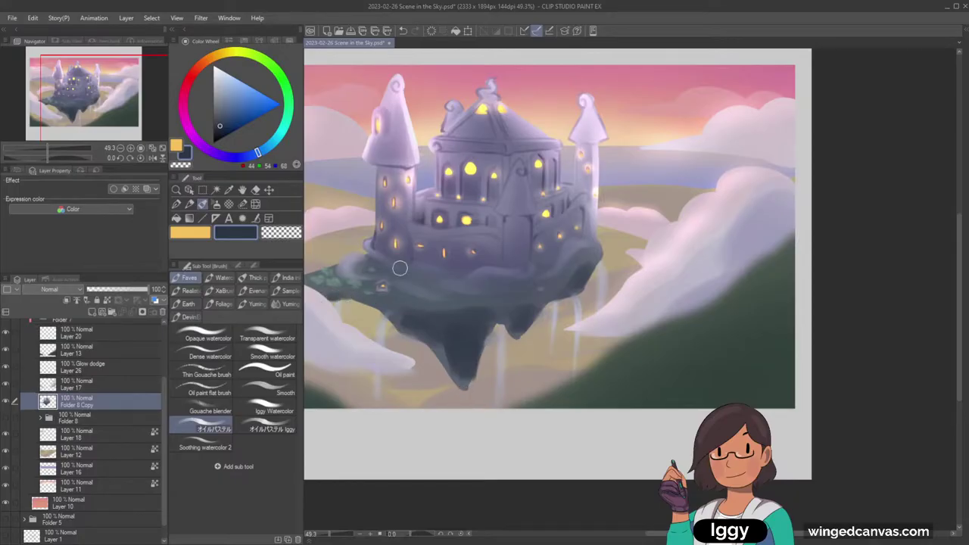
Paint three small light yellow (255, 214, 125) windows on the castle's lower front corner tower with the G-pen.
key("x")
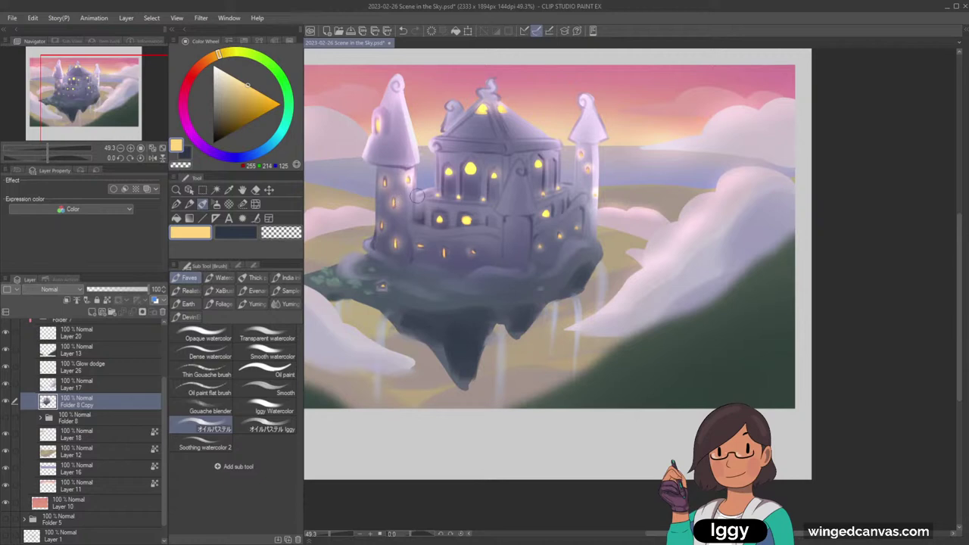
key("p")
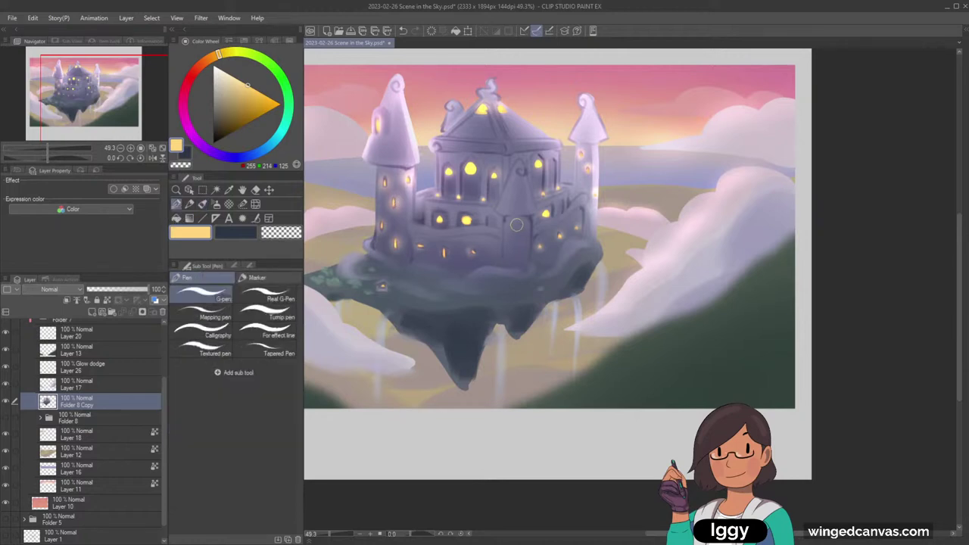
left_click_drag(516, 224, 509, 251)
Airbrush glow over the three new windows on a clipped Glow Dodge layer (Layer 27) and merge it into the castle layer.
left_click(91, 312)
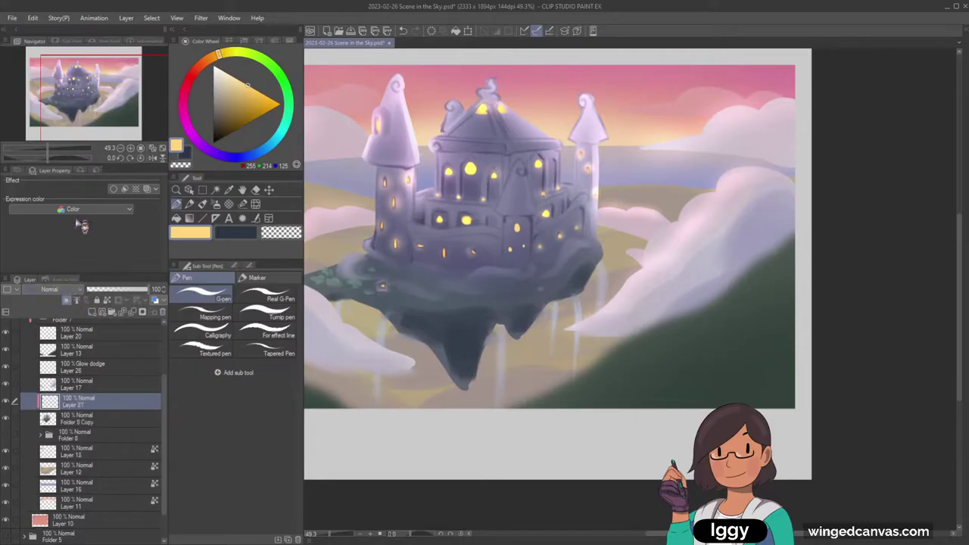
left_click(216, 204)
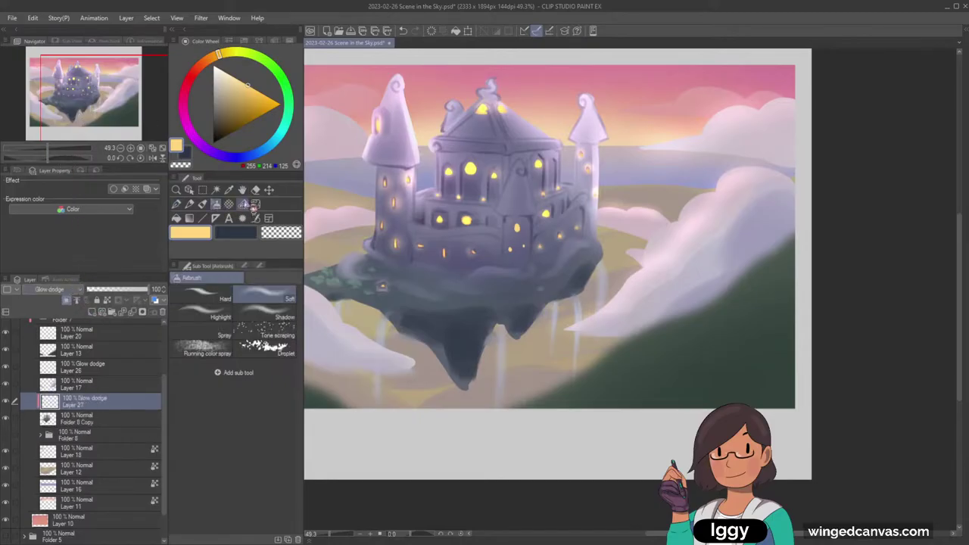
left_click(512, 249)
left_click(522, 245)
left_click(516, 227)
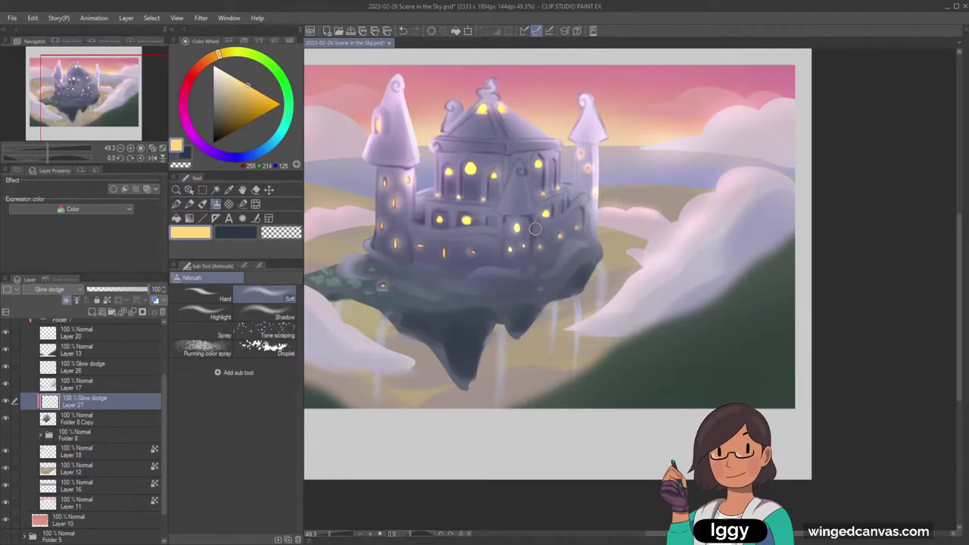
key("ctrl+e")
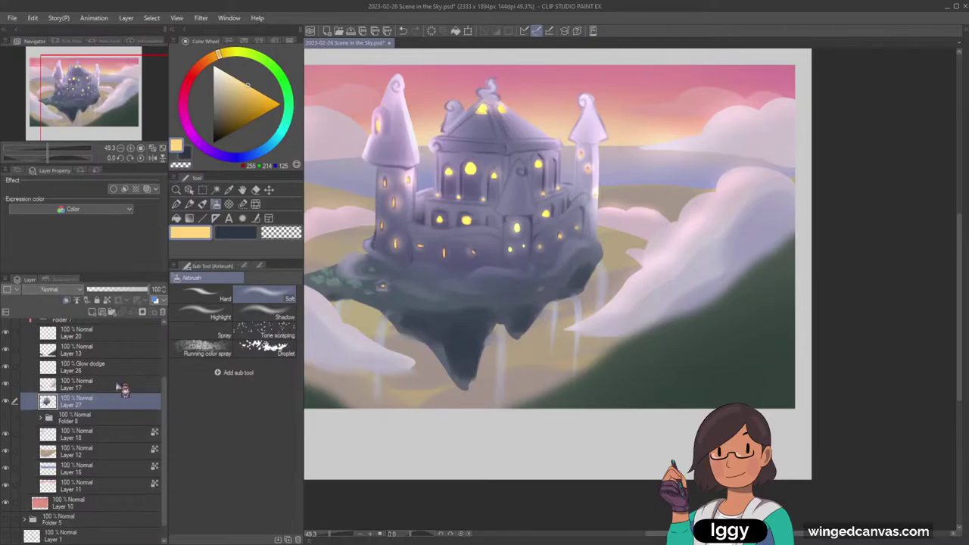
Sample the castle wall's purple and darken it to (56, 52, 84) for the oil pastel brush, undoing the first stroke.
left_click(161, 150)
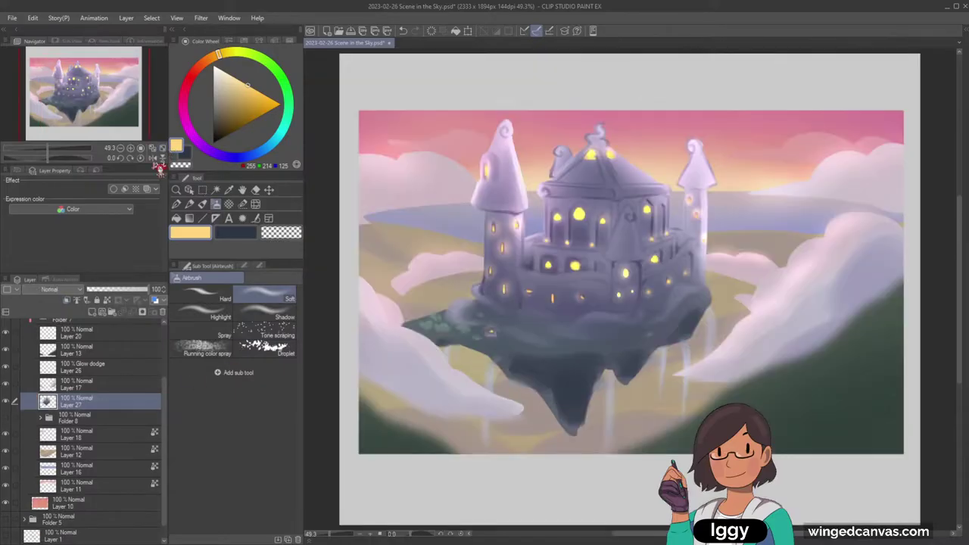
left_click(542, 293, "alt")
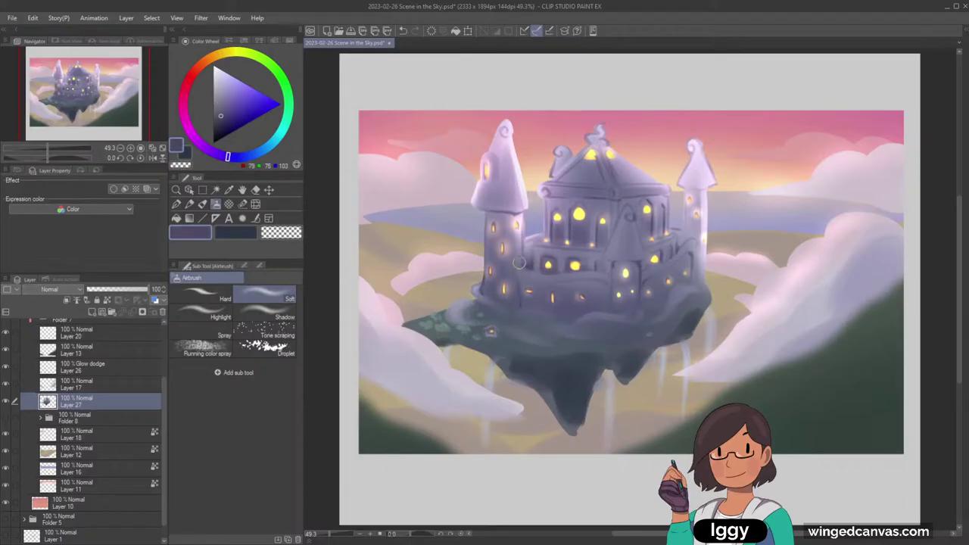
left_click(202, 203)
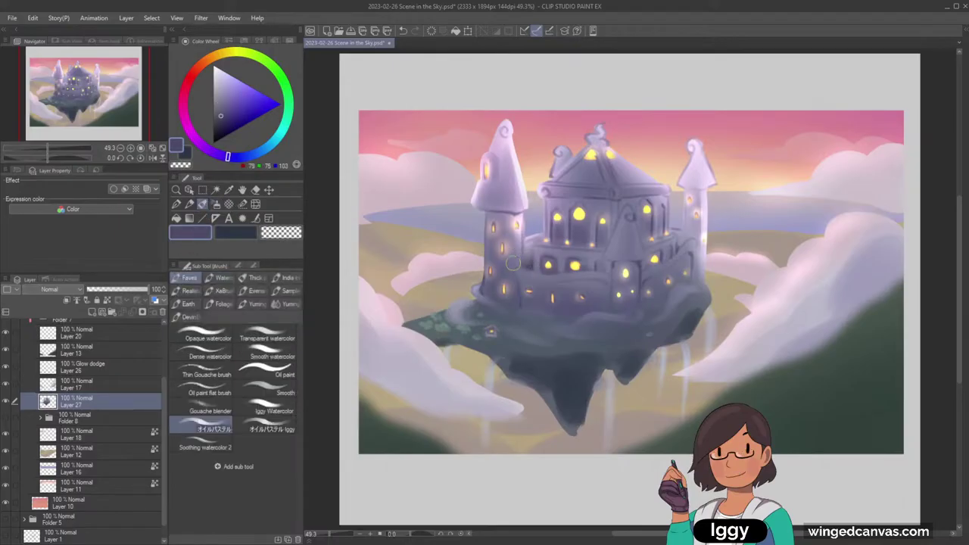
key("ctrl+z")
left_click(223, 120)
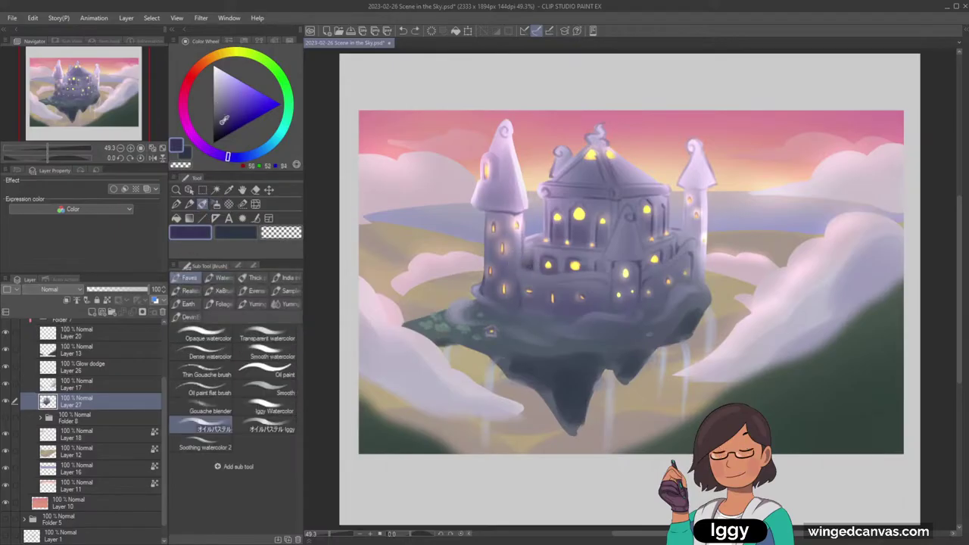